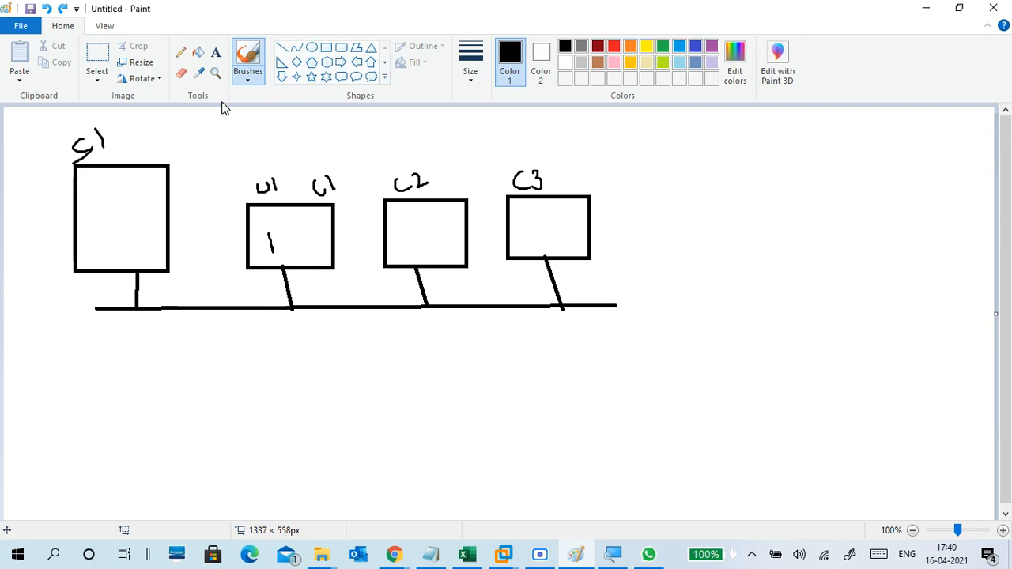
Place an empty Text tool box inside the large left box of the Paint network diagram.
left_click(215, 53)
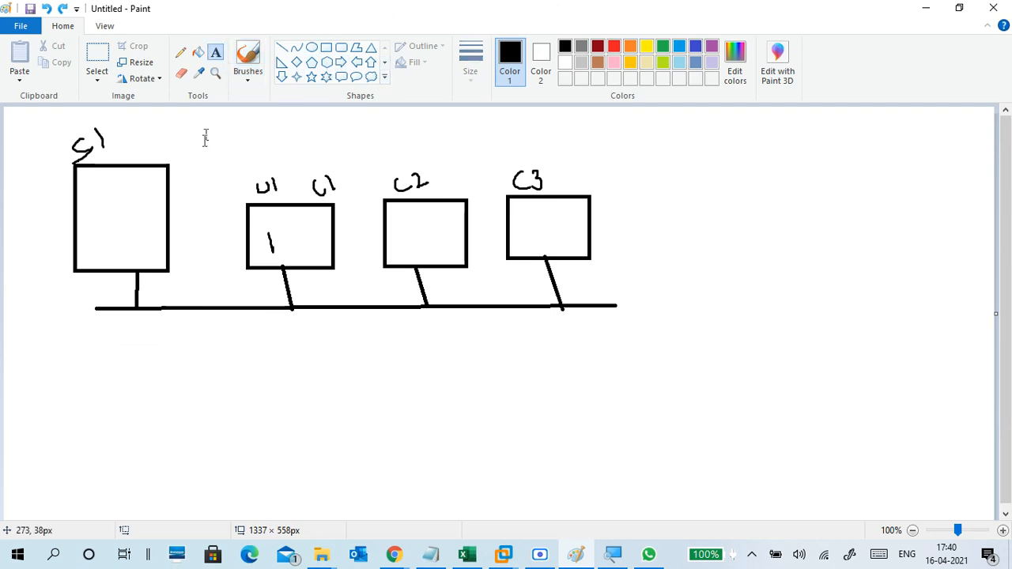
left_click(90, 234)
type("w")
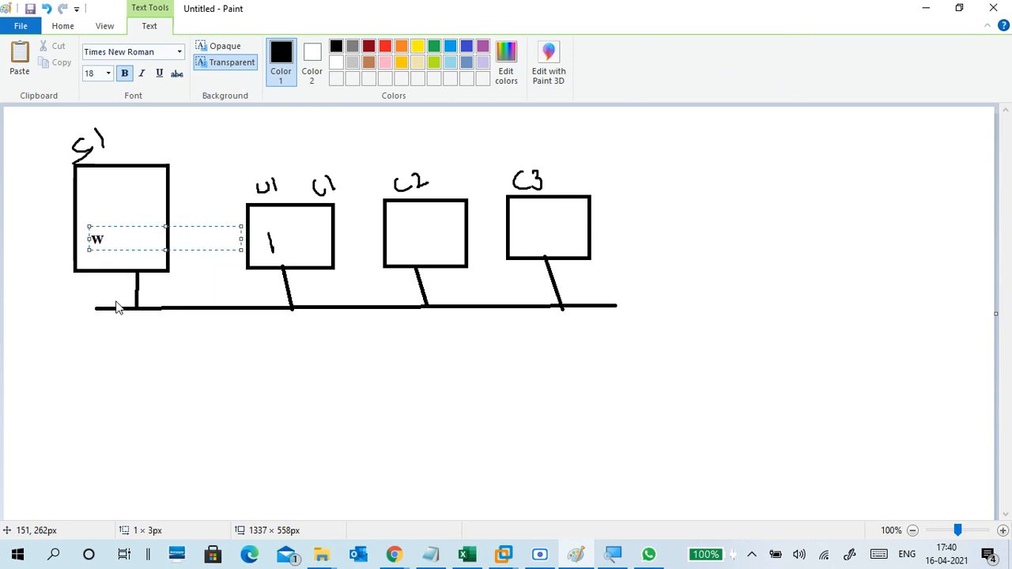
key("BackSpace")
In the day17 notes, start a new line below Workfolder reading 'create folder -workdata'.
left_click(447, 557)
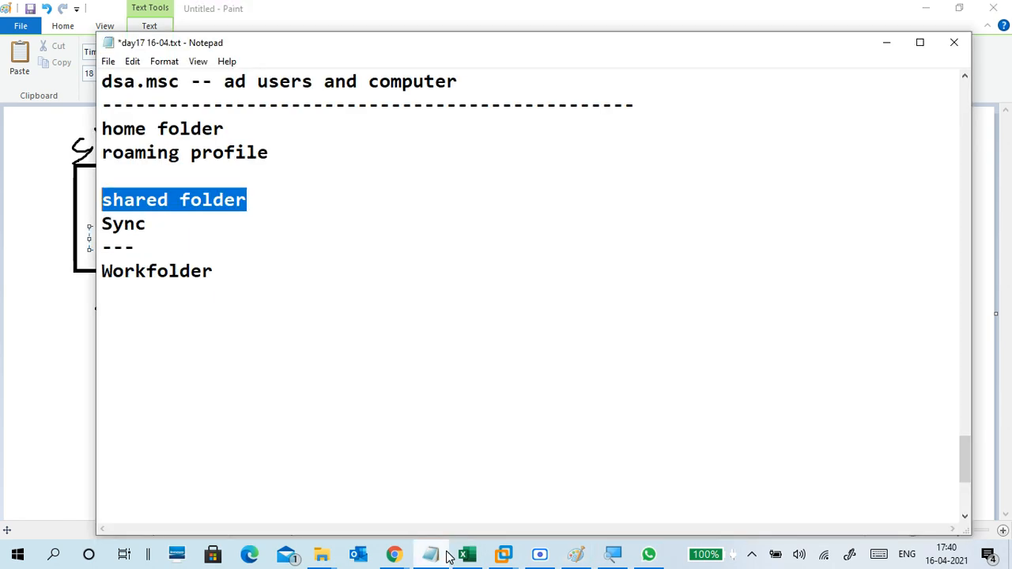
left_click(290, 305)
key("Return")
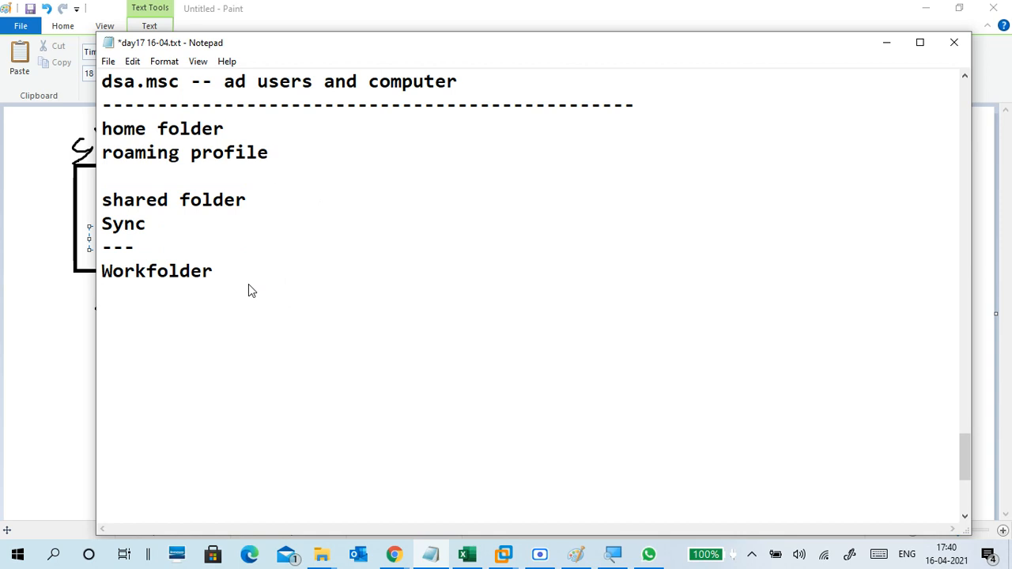
type("--")
key("BackSpace")
key("BackSpace")
key("BackSpace")
key("Return")
type("-")
key("BackSpace")
type("fo")
key("BackSpace")
key("BackSpace")
type("create ")
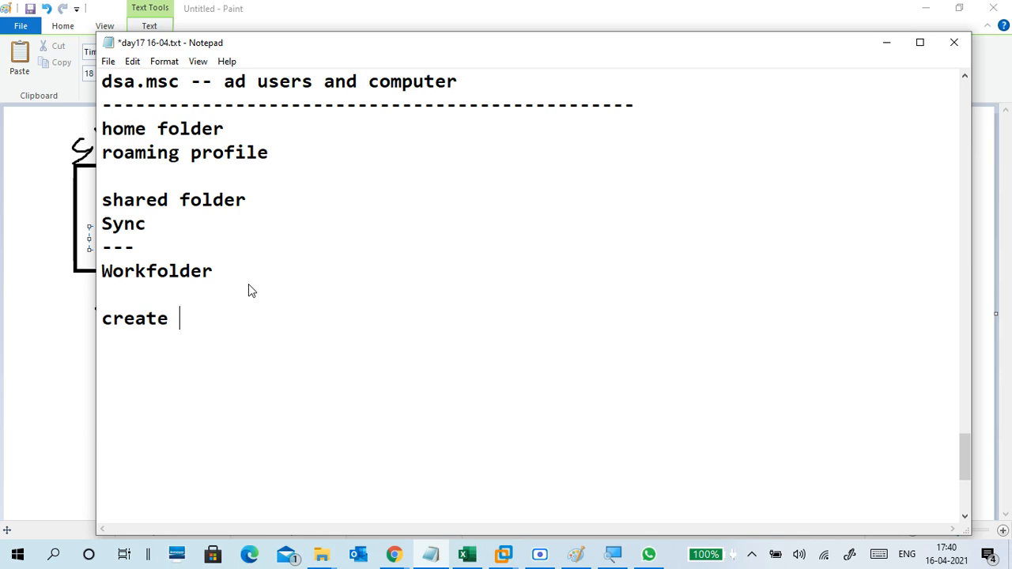
type("folder -")
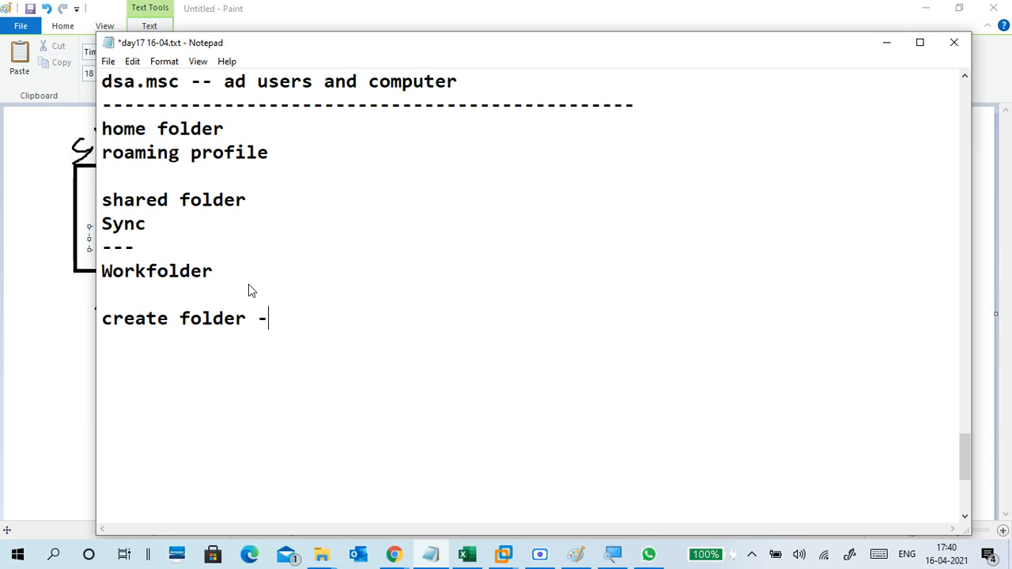
type("workfolder1")
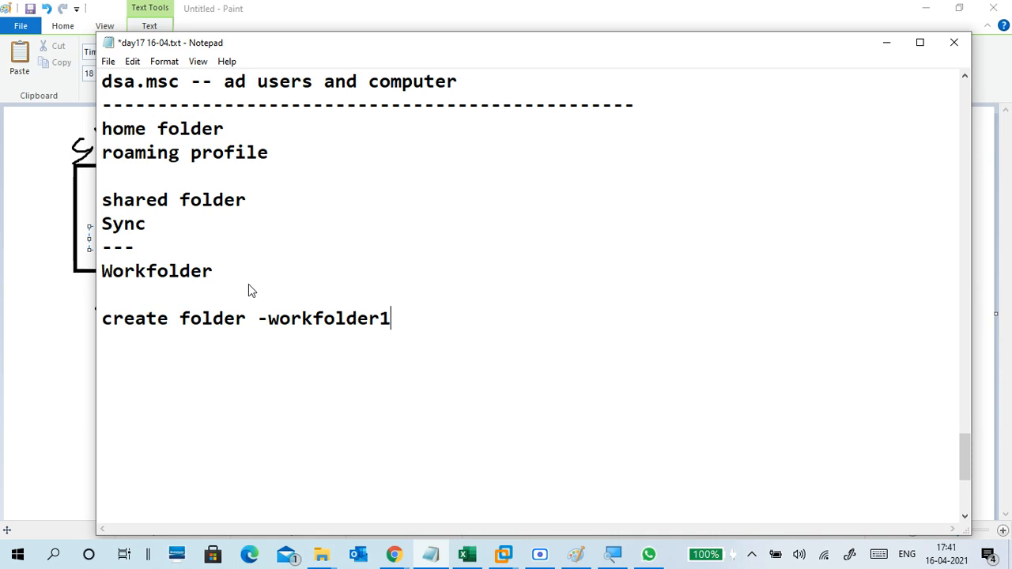
key("BackSpace")
key("BackSpace")
key("BackSpace")
key("BackSpace")
key("BackSpace")
key("BackSpace")
key("BackSpace")
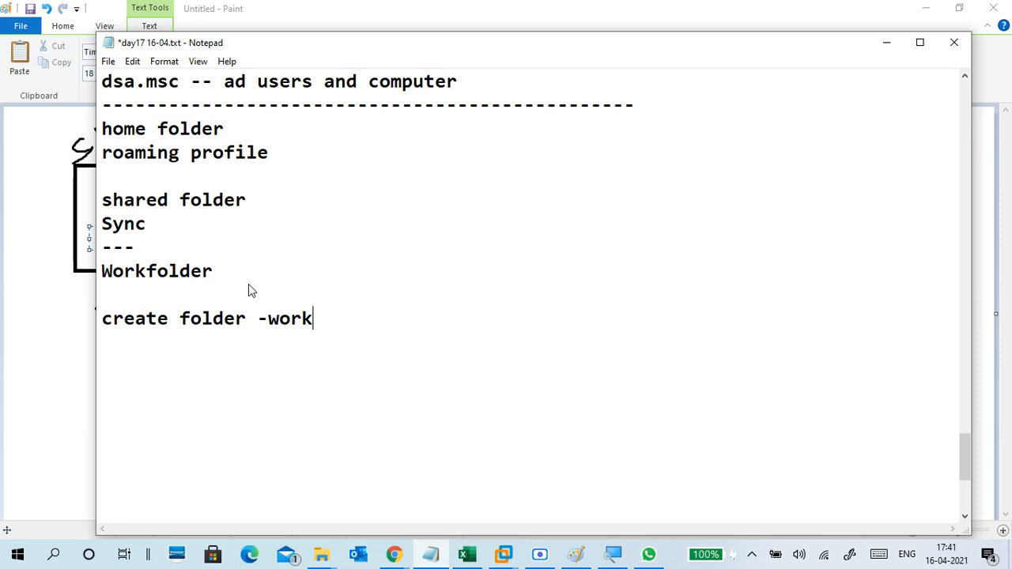
type("data1")
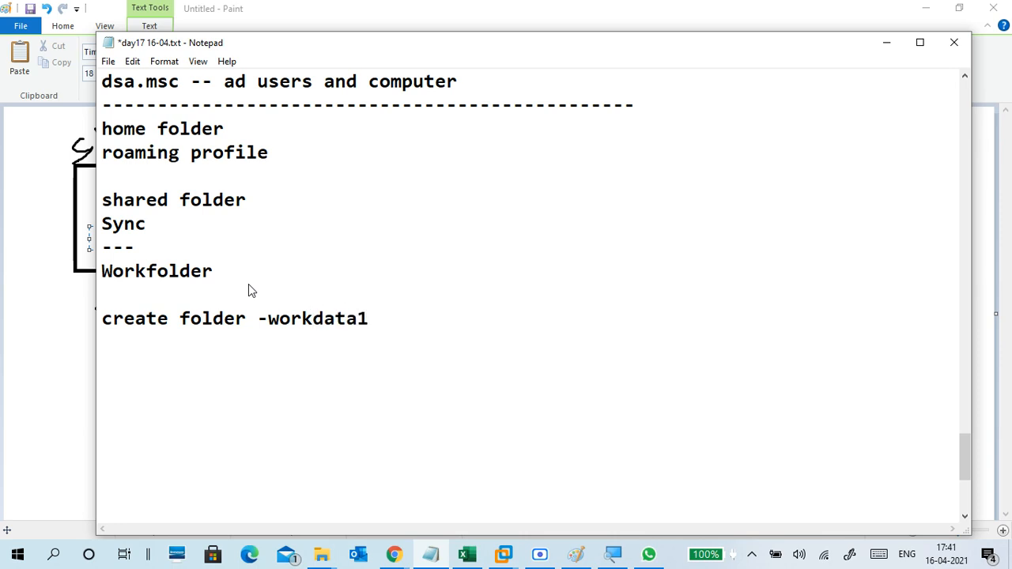
key("BackSpace")
Finish the line with '-- sharing / security to everyone' and start a new line below it.
mouse_move(367, 320)
left_mouse_down()
mouse_move(274, 328)
mouse_move(377, 324)
left_mouse_up()
type("-- share")
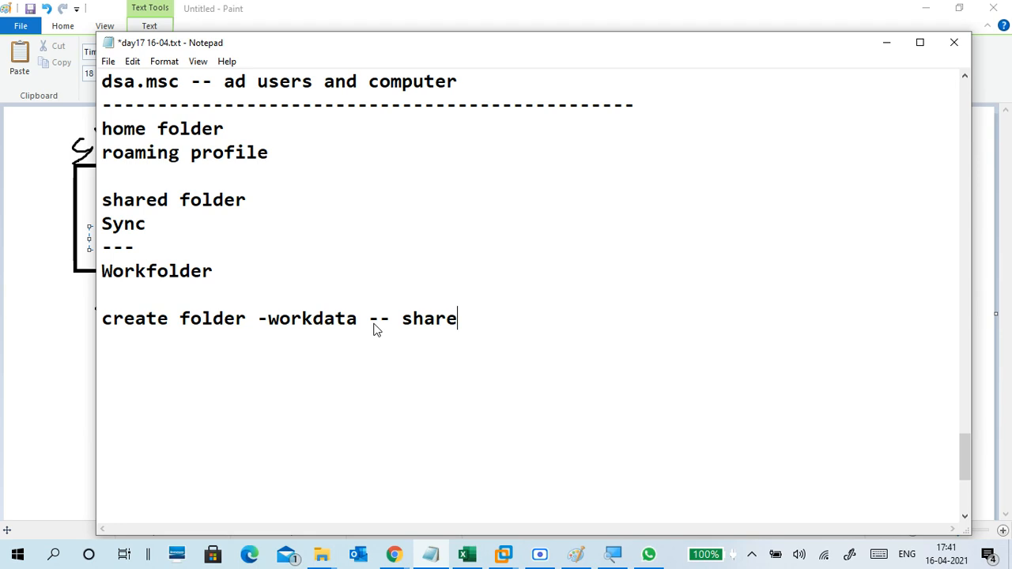
type("/")
key("BackSpace")
key("BackSpace")
type("ing / s")
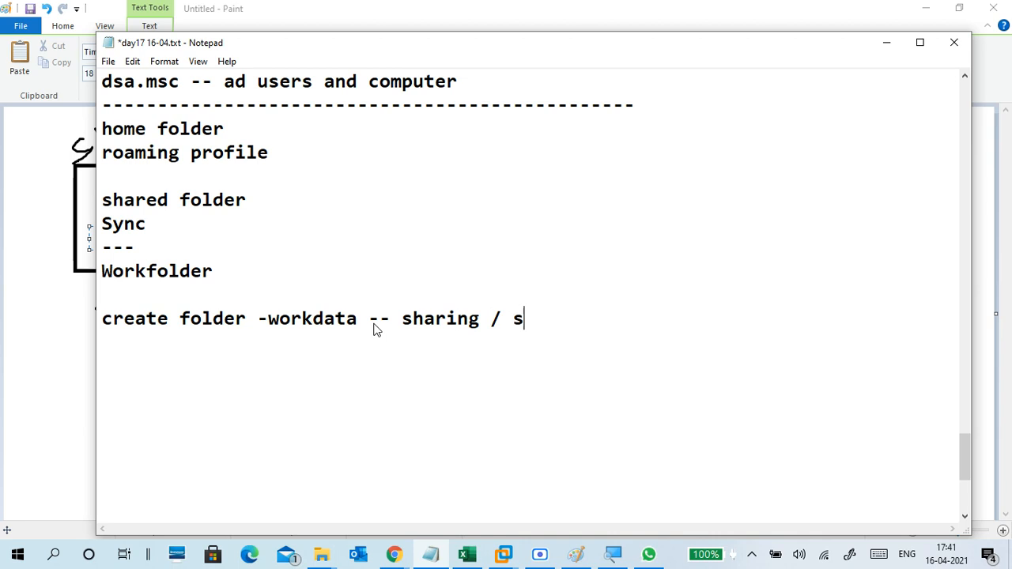
type("ecurit")
key("BackSpace")
key("BackSpace")
type("rity")
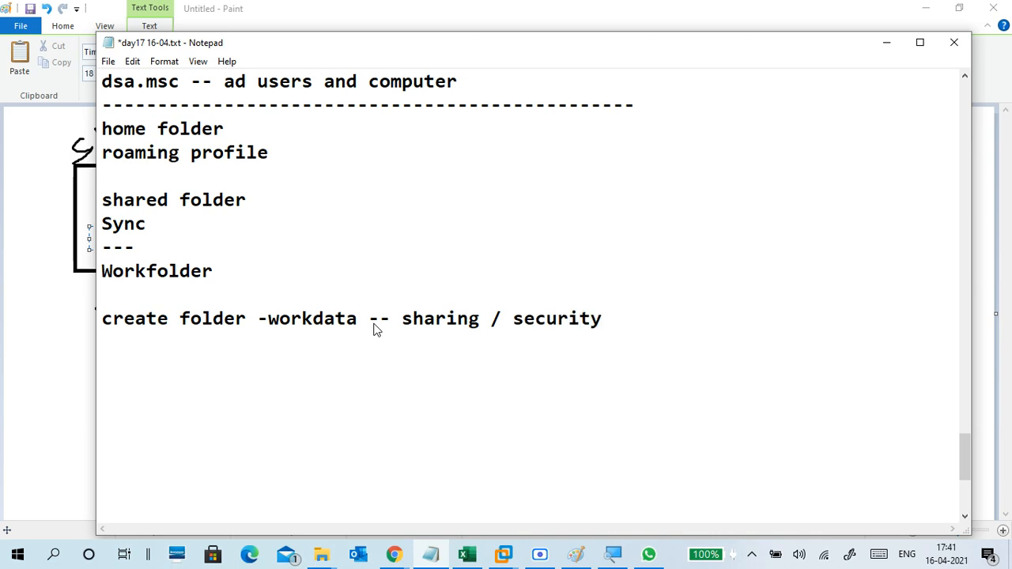
type(" to every")
key("BackSpace")
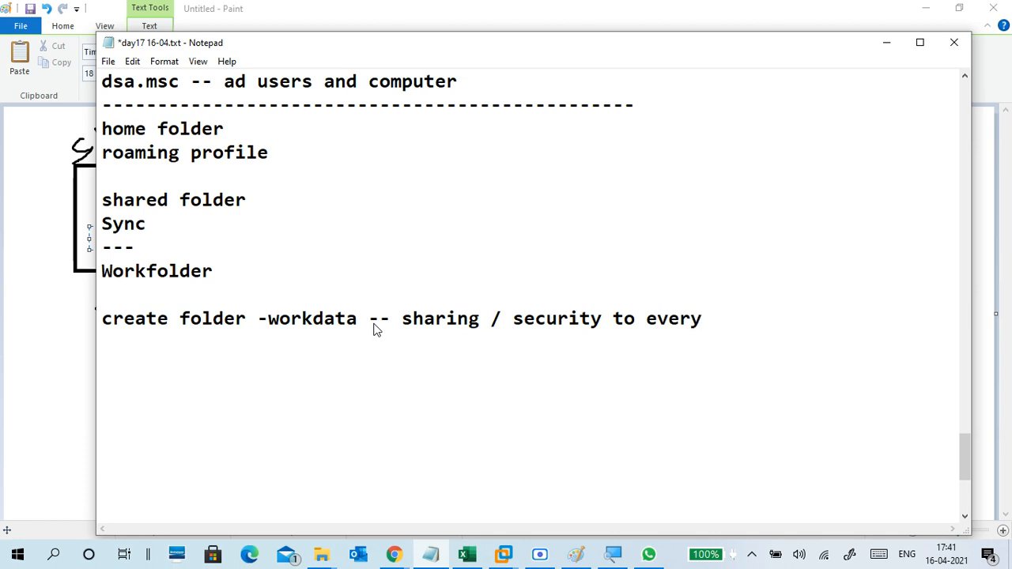
type("one")
double_click(272, 324)
left_click(362, 351)
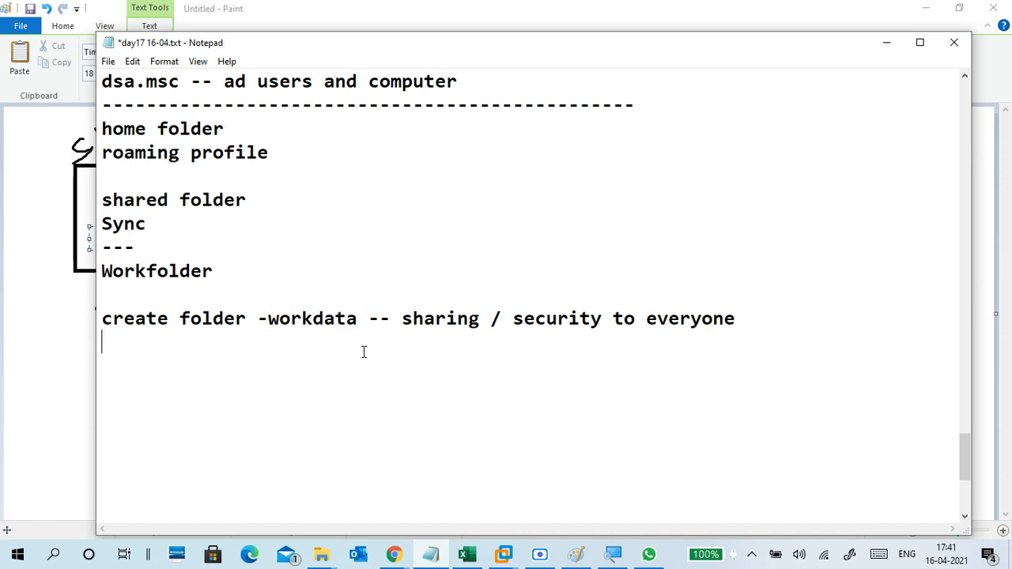
left_click(762, 319)
key("Return")
scroll(292, 337, "down", 2)
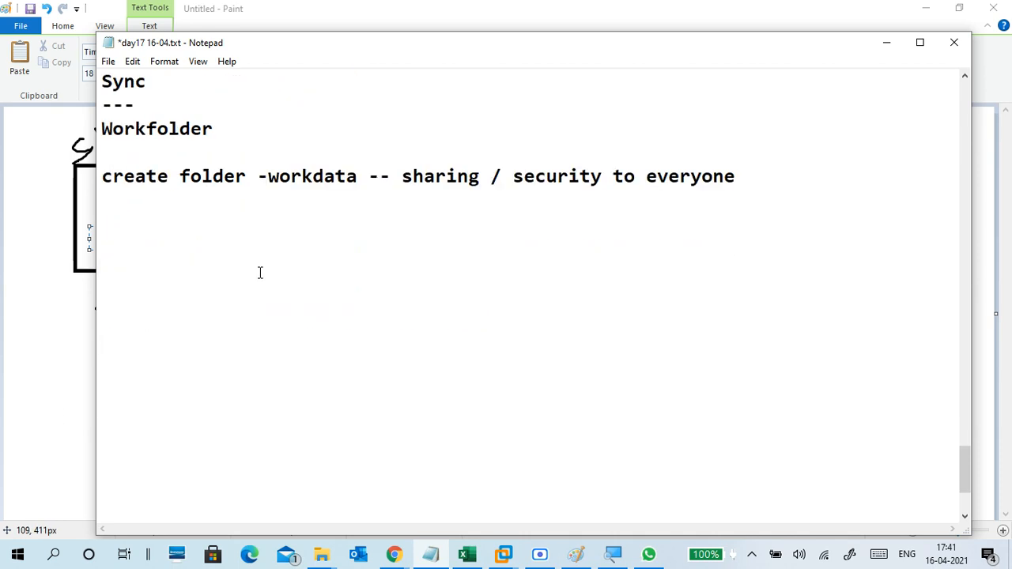
Type 'install role work folder' and insert a 'server:' heading above the create folder line.
key("Return")
type("instal")
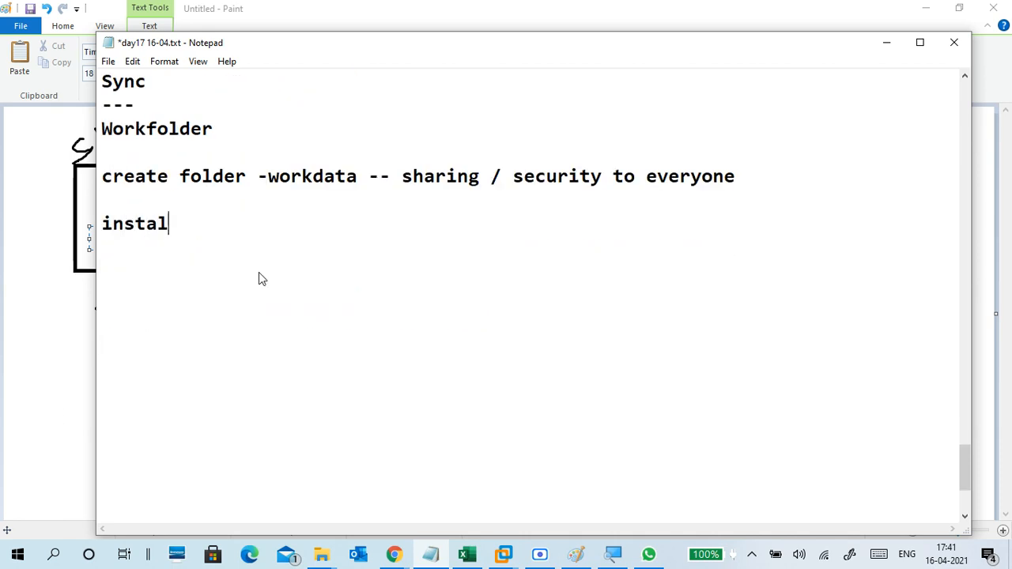
type("l role wo")
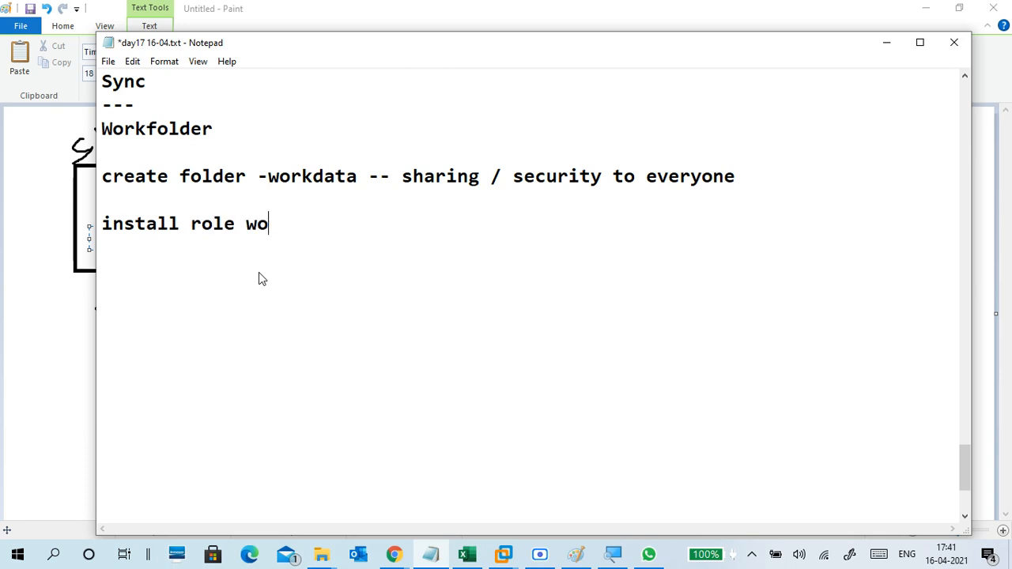
type("rk folder")
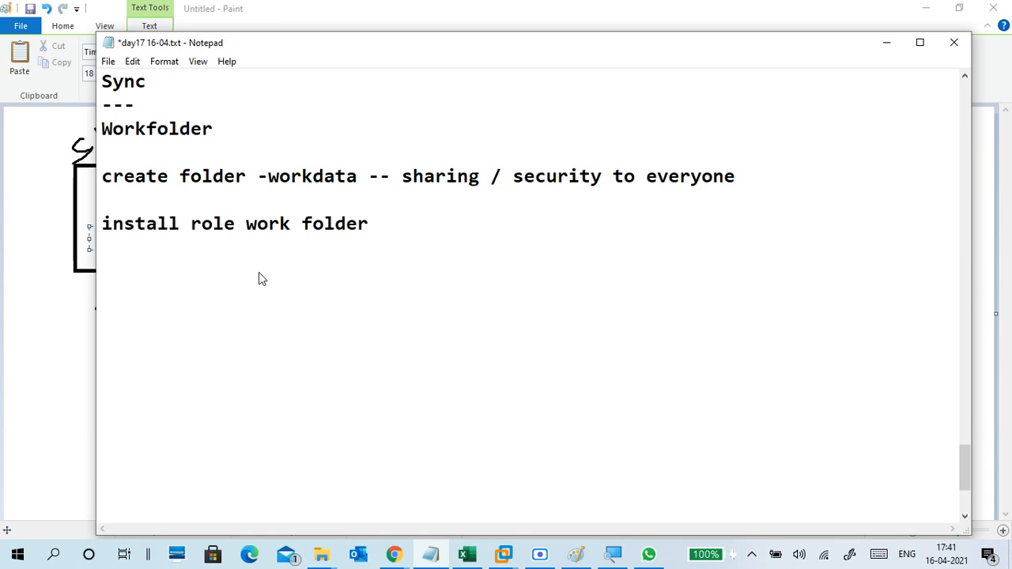
left_click(102, 158)
key("Return")
type("server")
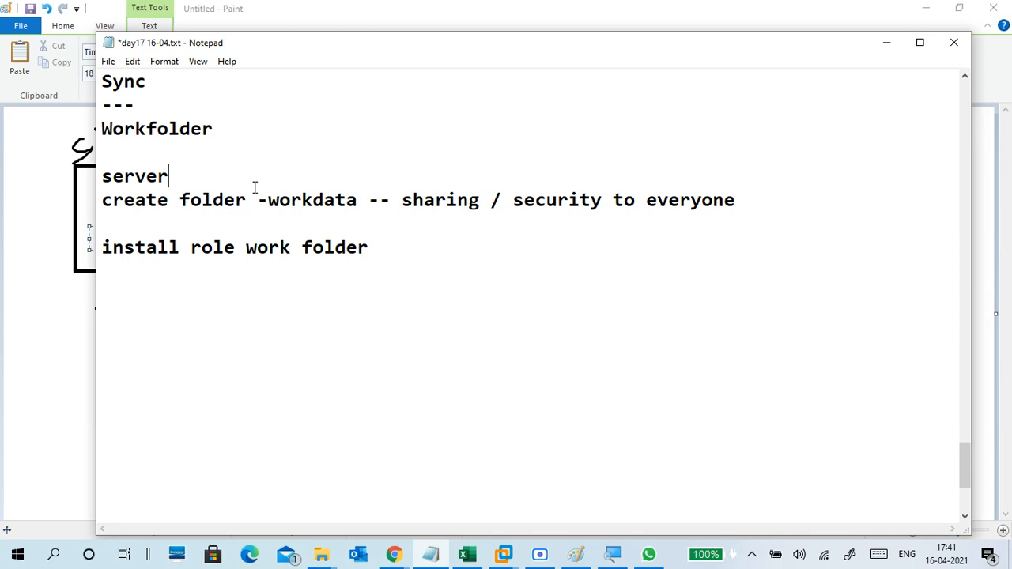
type(":")
Edit the role line to 'install role -- workfolder , iis' and add a new line below.
left_click(376, 247)
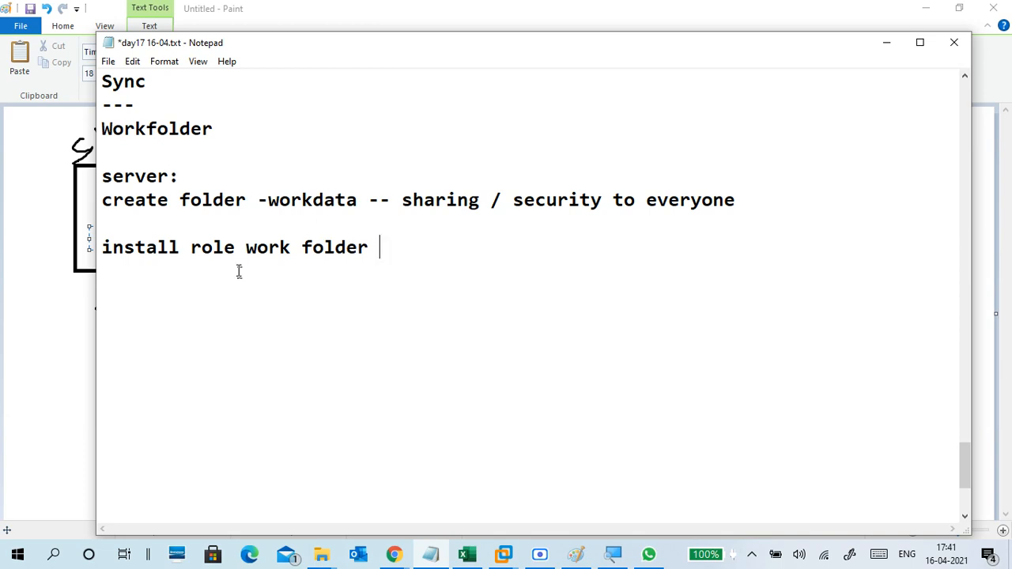
left_click(303, 245)
key("BackSpace")
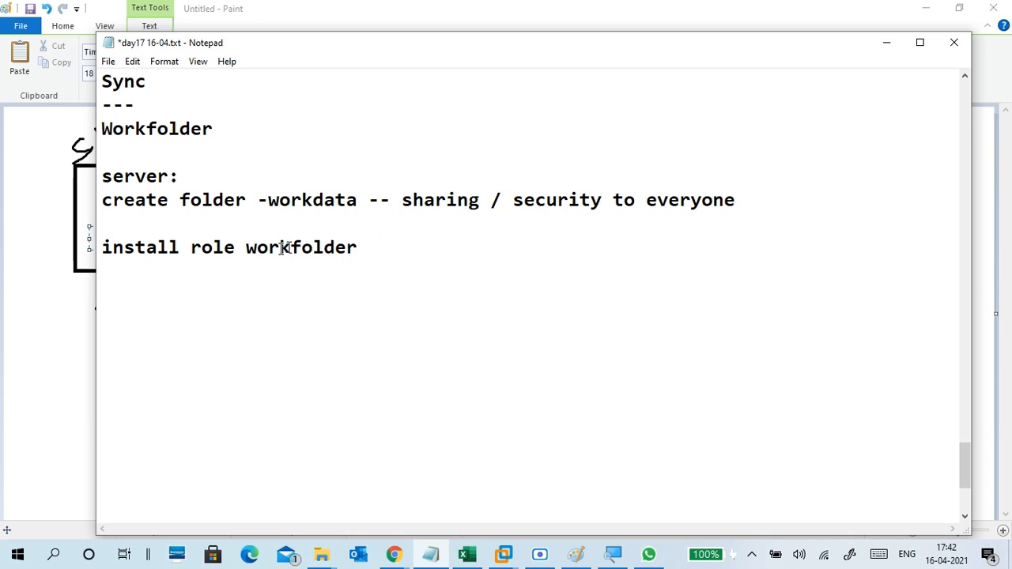
left_click(245, 247)
type("-- ")
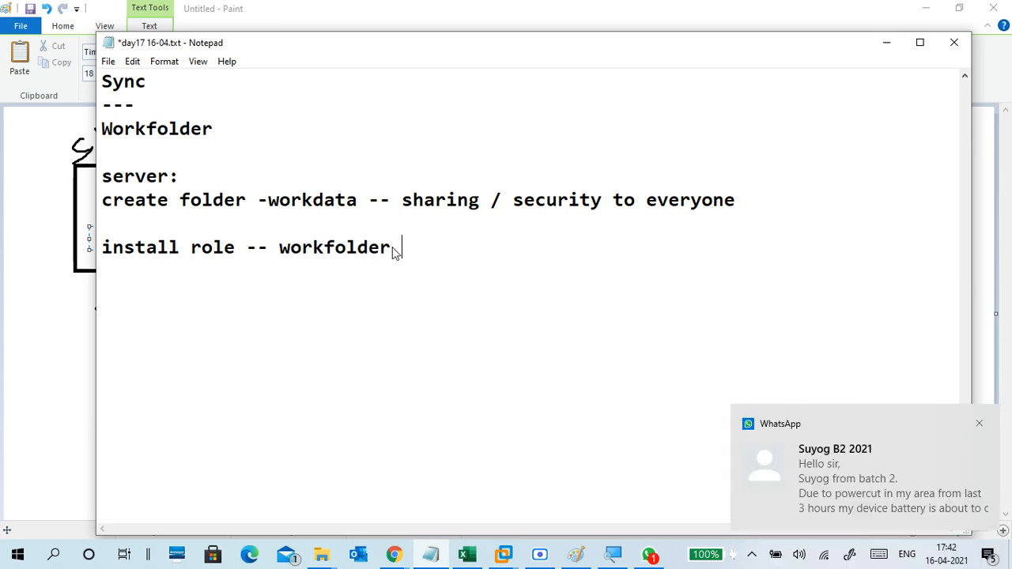
type(" ,")
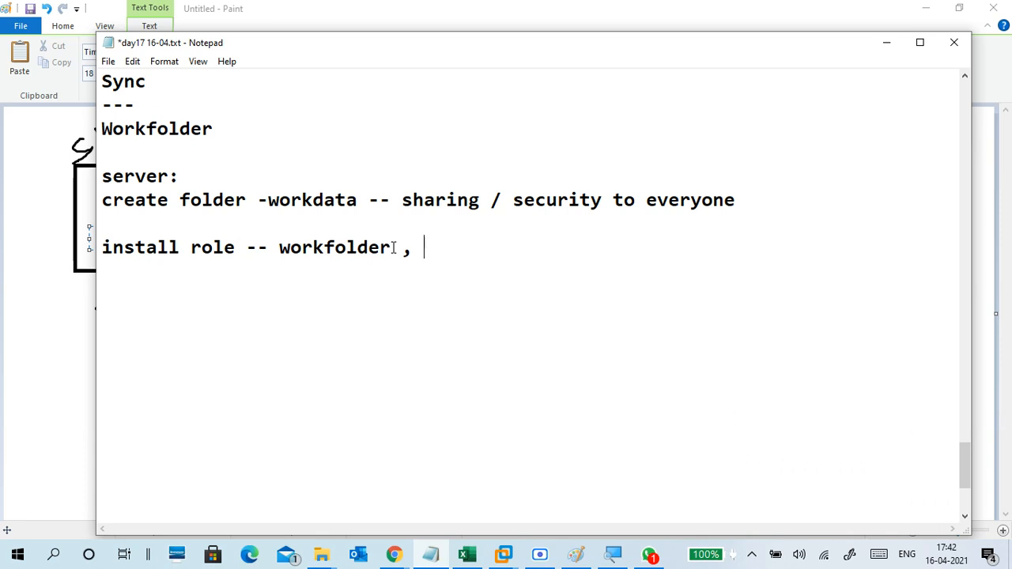
key("BackSpace")
key("BackSpace")
key("BackSpace")
type("/")
key("BackSpace")
key("BackSpace")
type(", iis")
left_click(393, 249)
left_click(507, 250)
key("Return")
Type 'create folder -keyfiles' on the blank line above the install role note.
left_click(129, 222)
left_click(171, 272)
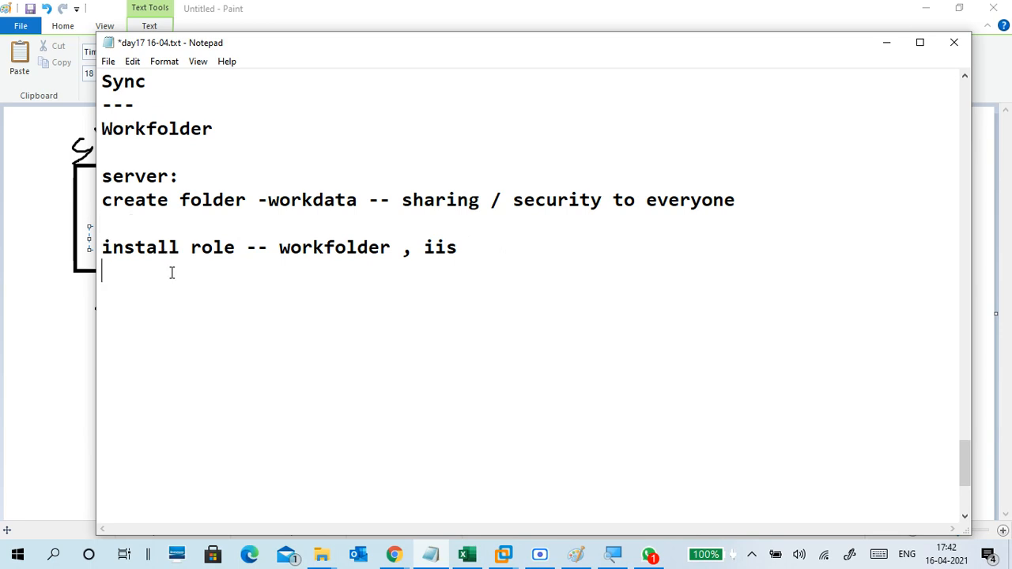
left_click(145, 226)
type("create folder ")
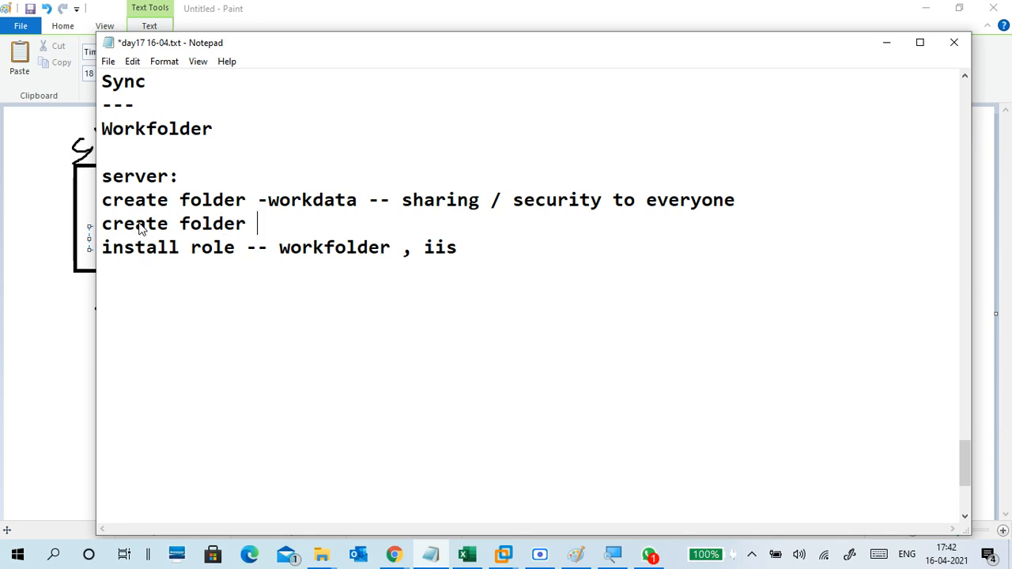
type("-ke")
key("BackSpace")
key("BackSpace")
type("keyd")
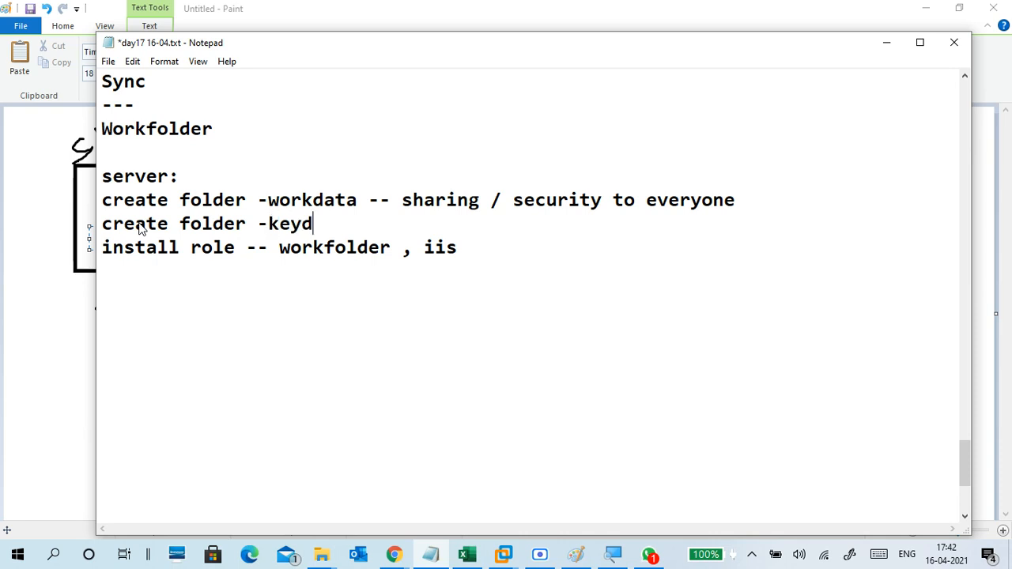
key("BackSpace")
Complete it with '-- sharing /security to everyone' and leave a blank line after it.
type("files ")
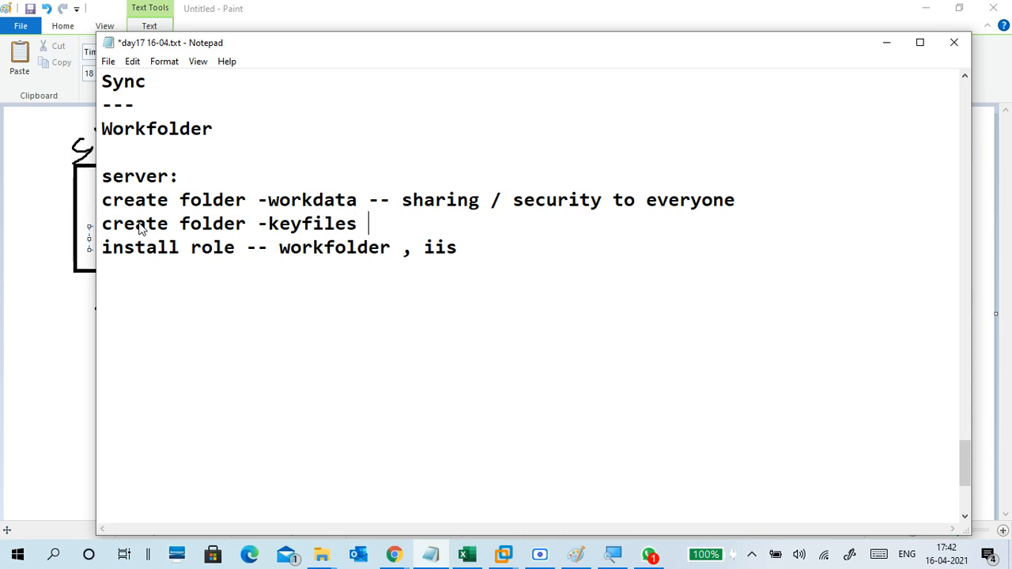
type("-- sharing ")
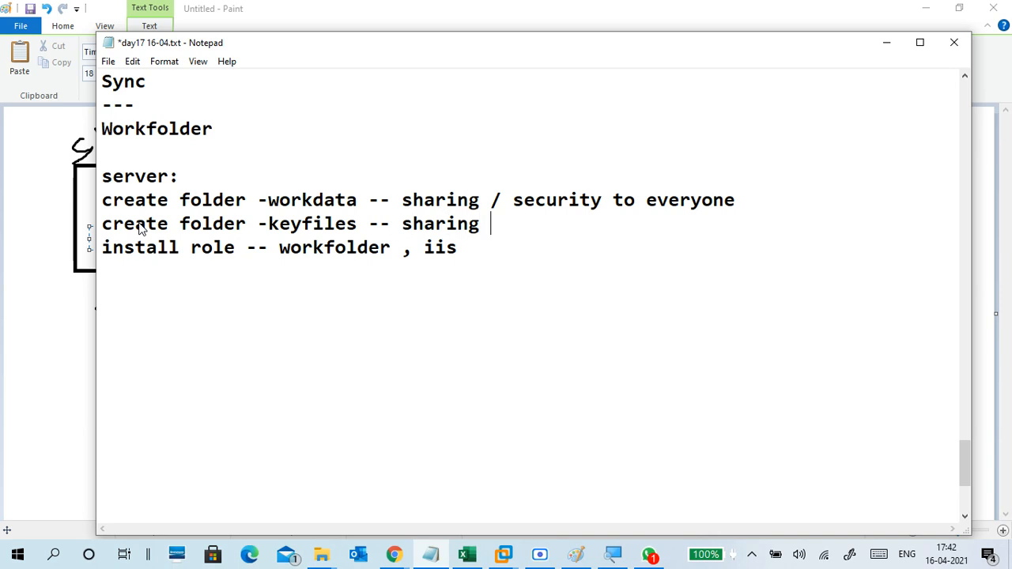
type("/secu")
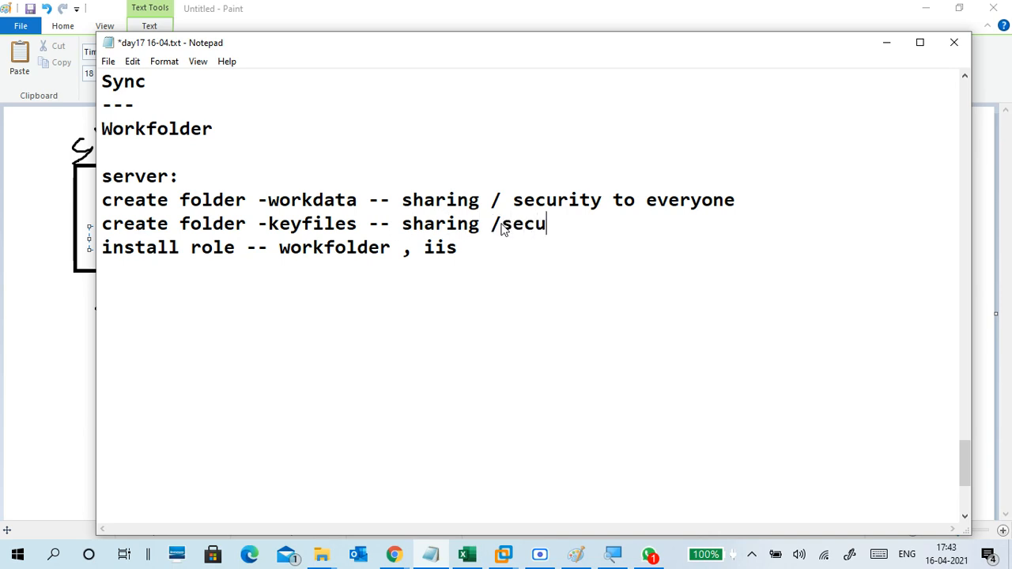
type("rity to every")
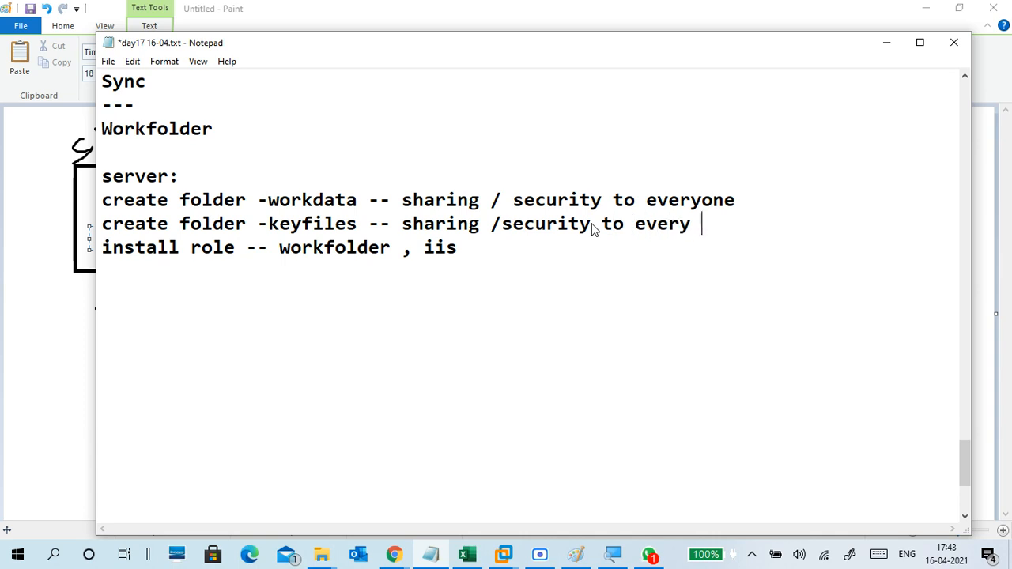
key("BackSpace")
type("one")
key("Return")
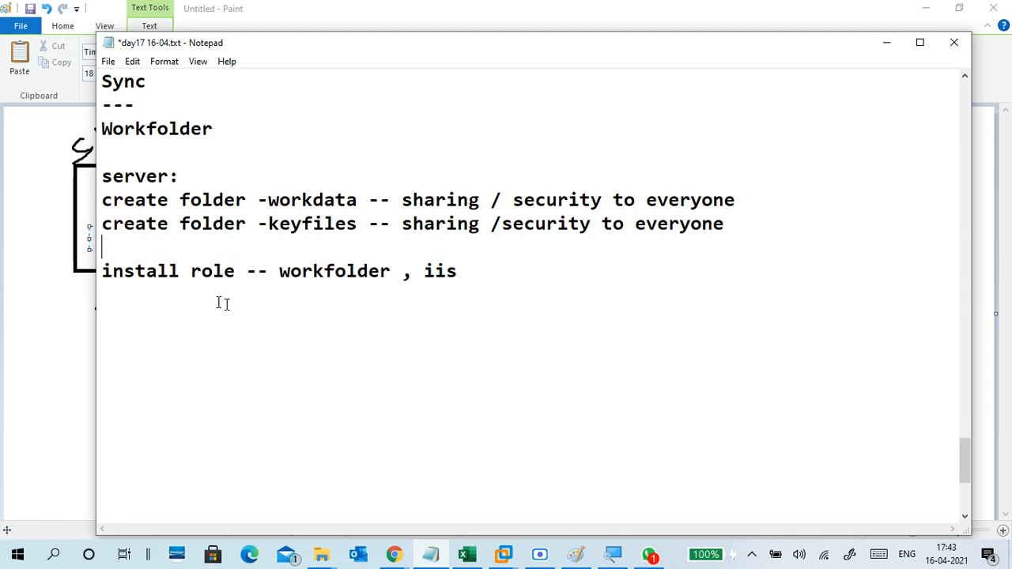
scroll(394, 324, "down", 2)
left_click(284, 200)
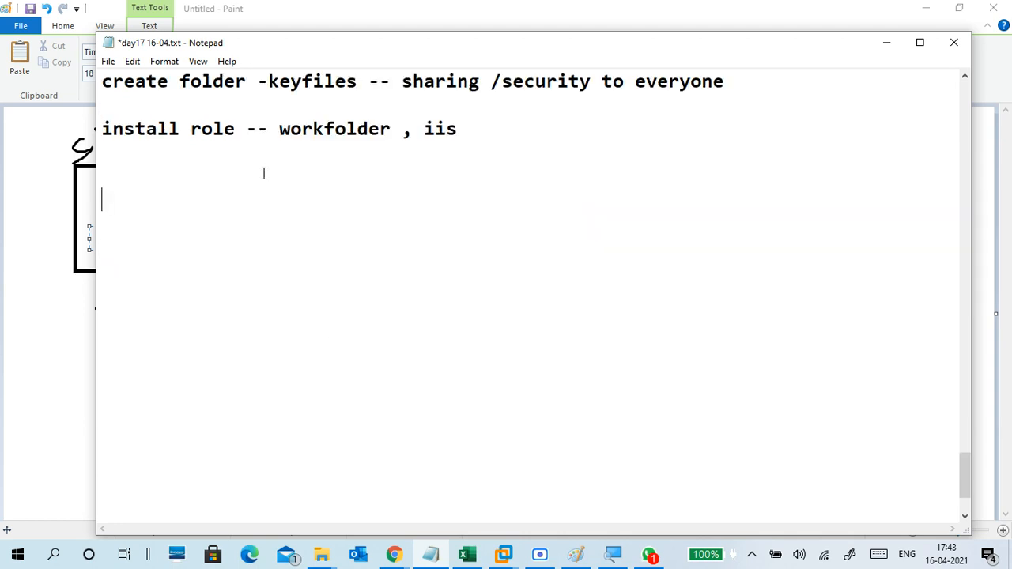
left_click(264, 176)
Unlock the CTS2WINS1 VM with Ctrl+Alt+Insert and the administrator password, then open File Explorer.
left_click(504, 554)
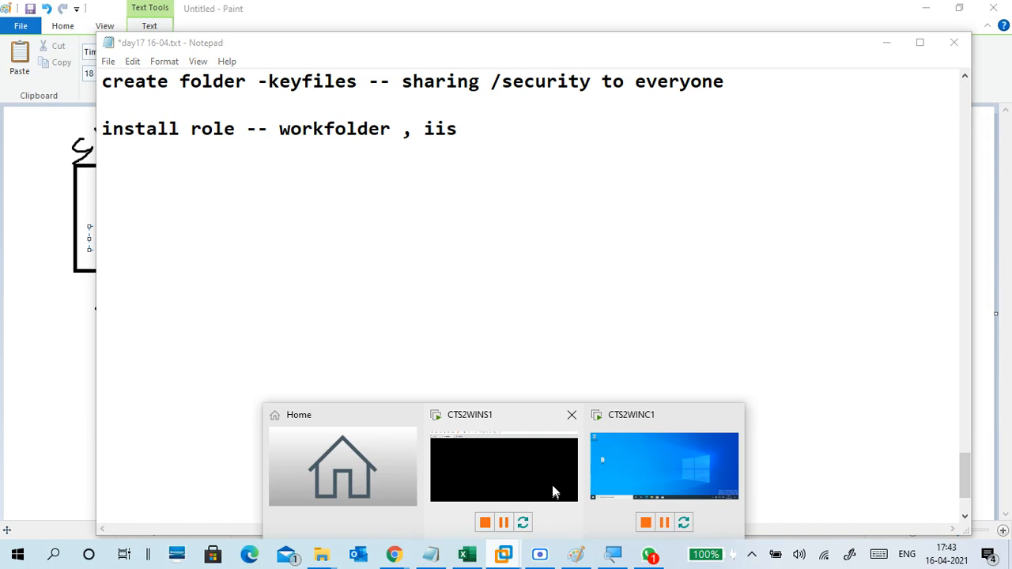
left_click(571, 472)
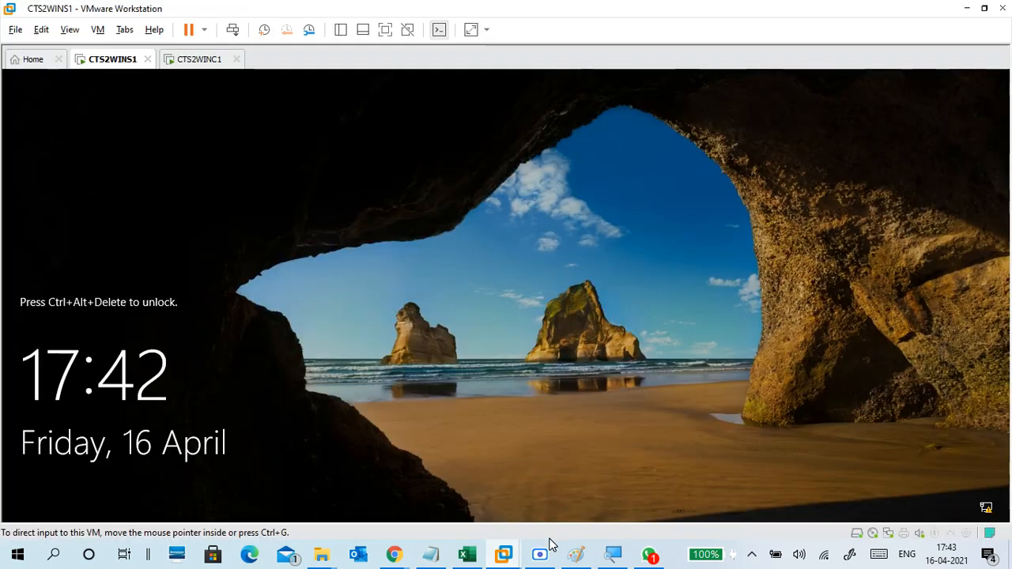
key("alt")
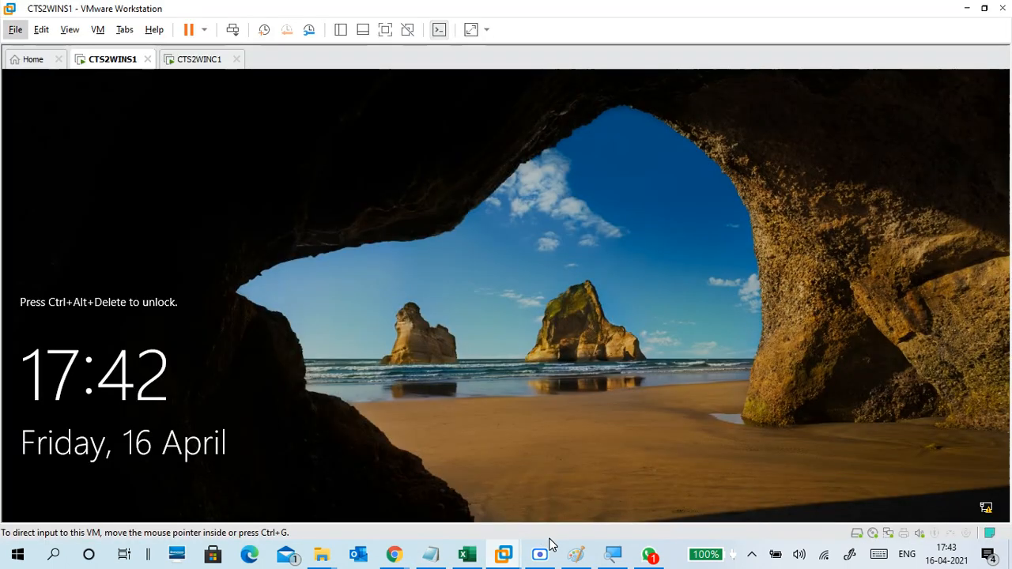
key("alt")
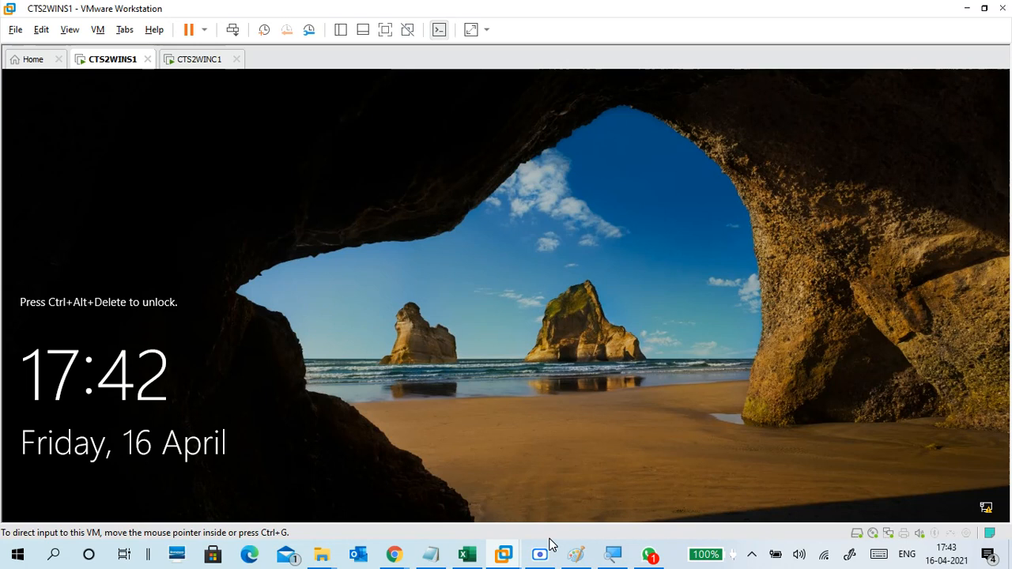
key("alt")
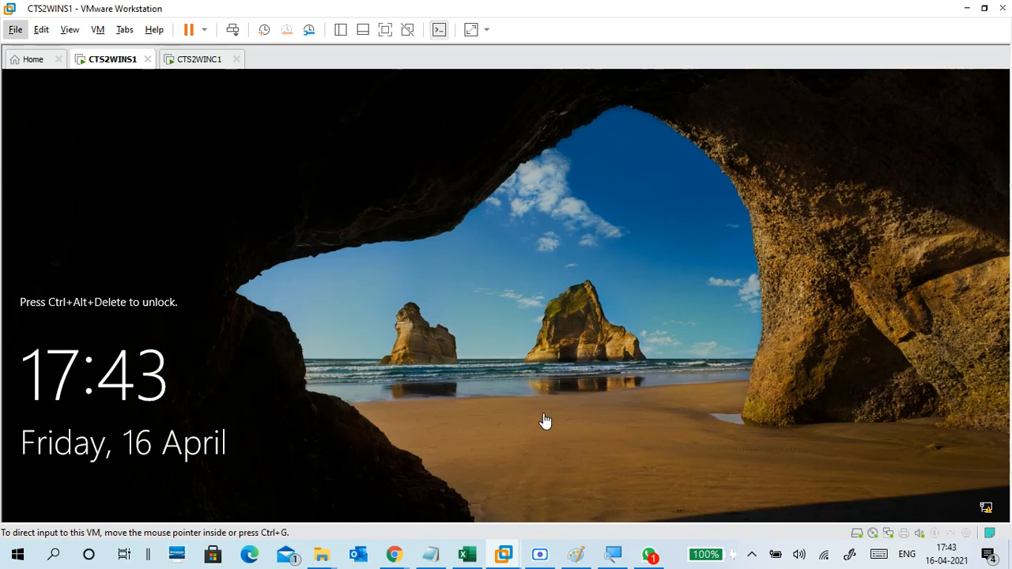
left_click(538, 365)
key("ctrl+alt+Insert")
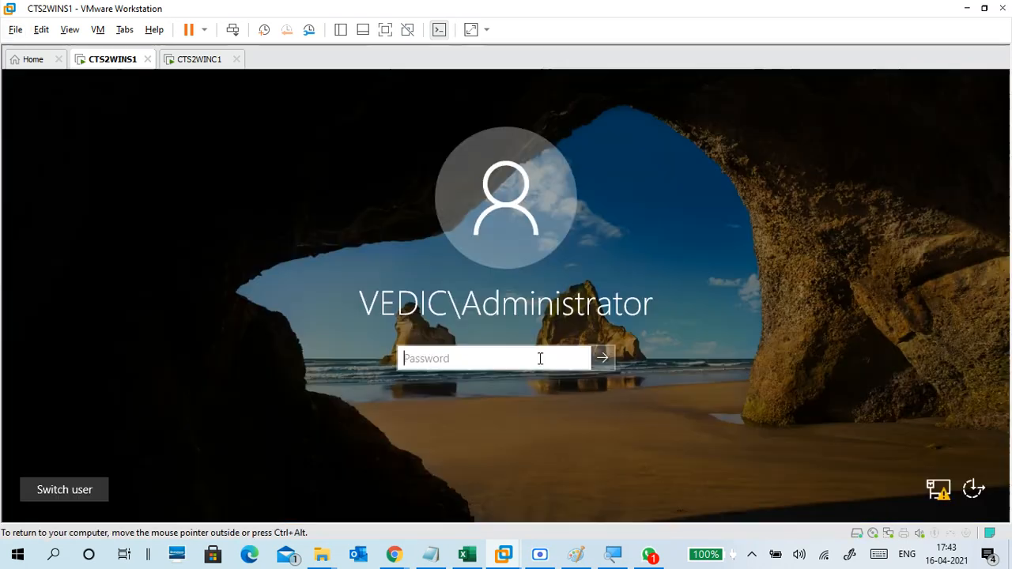
type("*********")
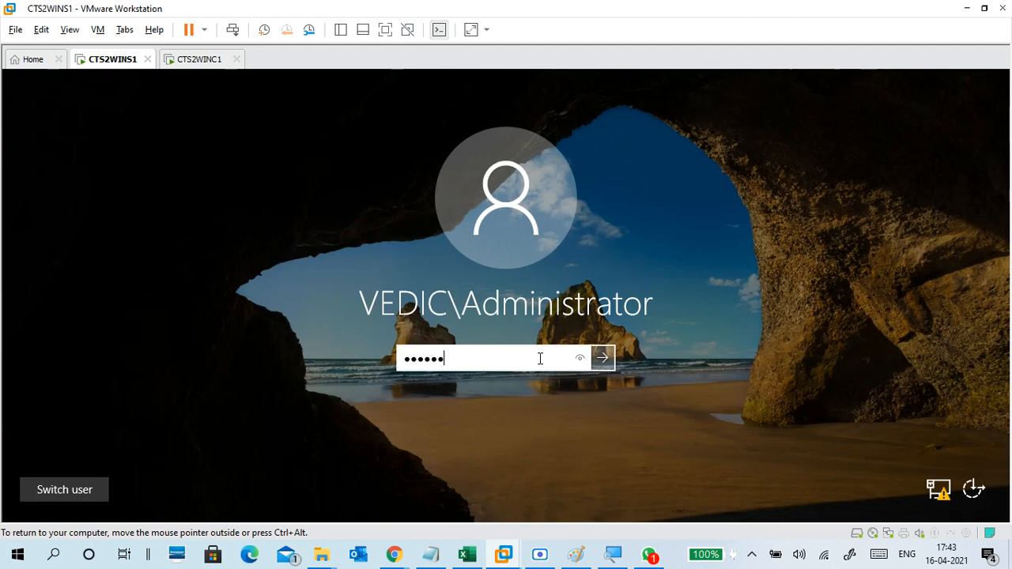
key("Return")
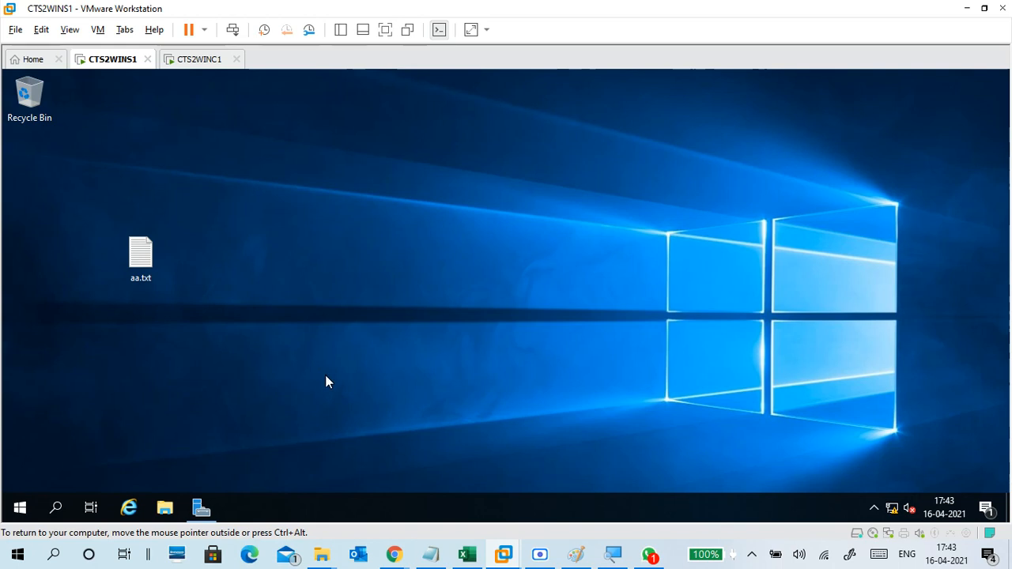
key("super+e")
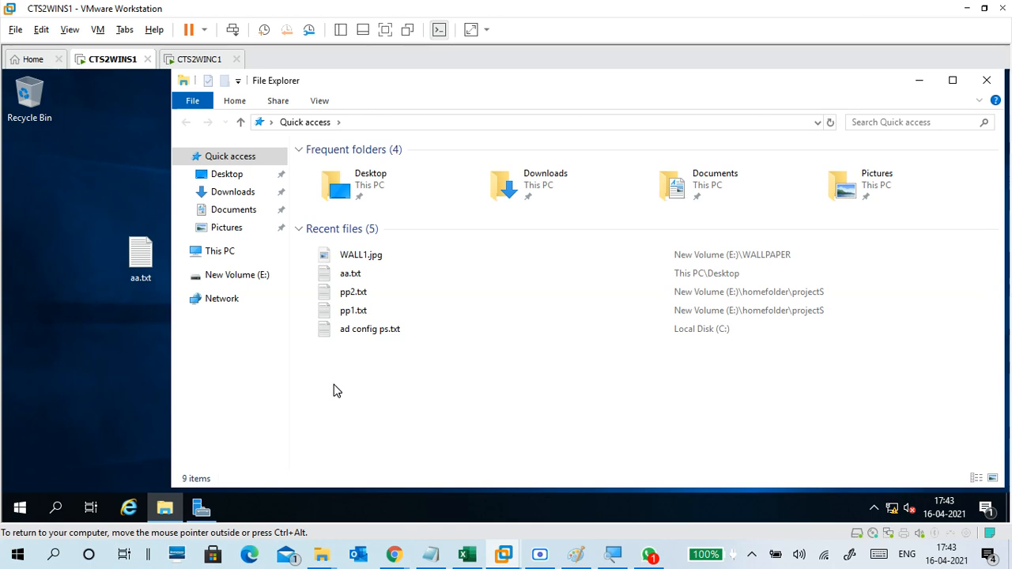
Open New Volume (E:) in File Explorer and switch the VM to full screen.
left_click(237, 277)
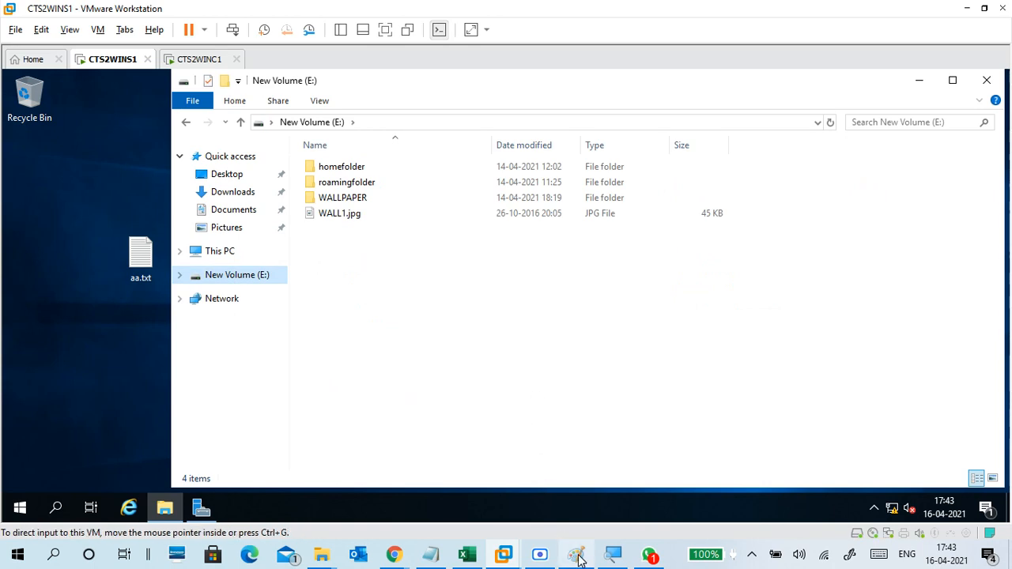
left_click(613, 555)
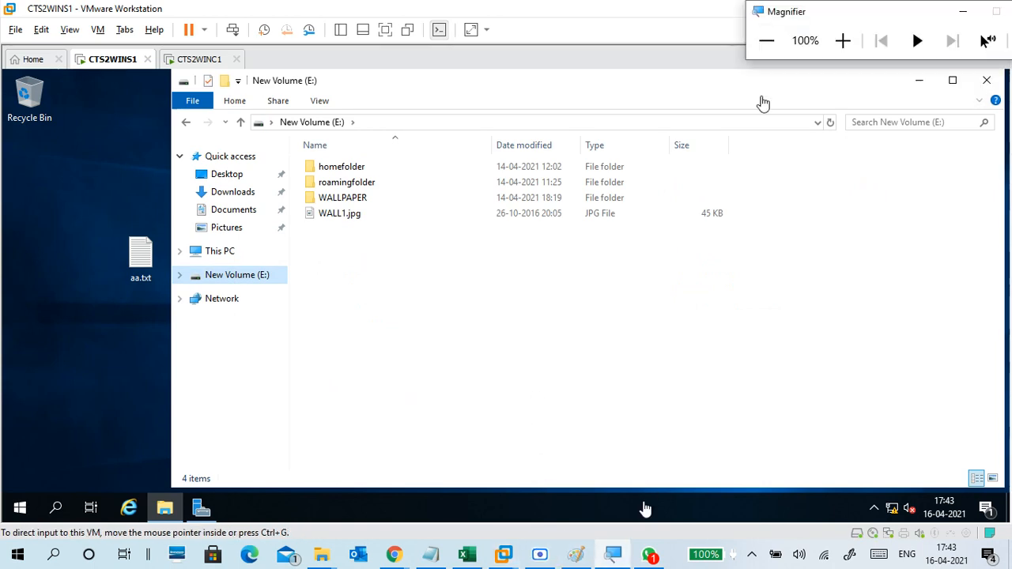
left_click(843, 29)
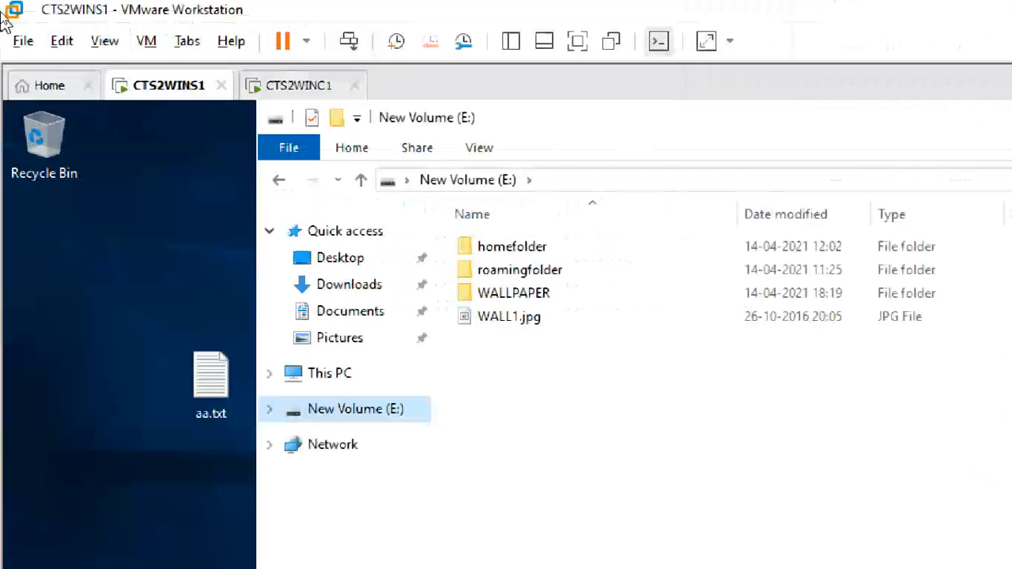
left_click(578, 46)
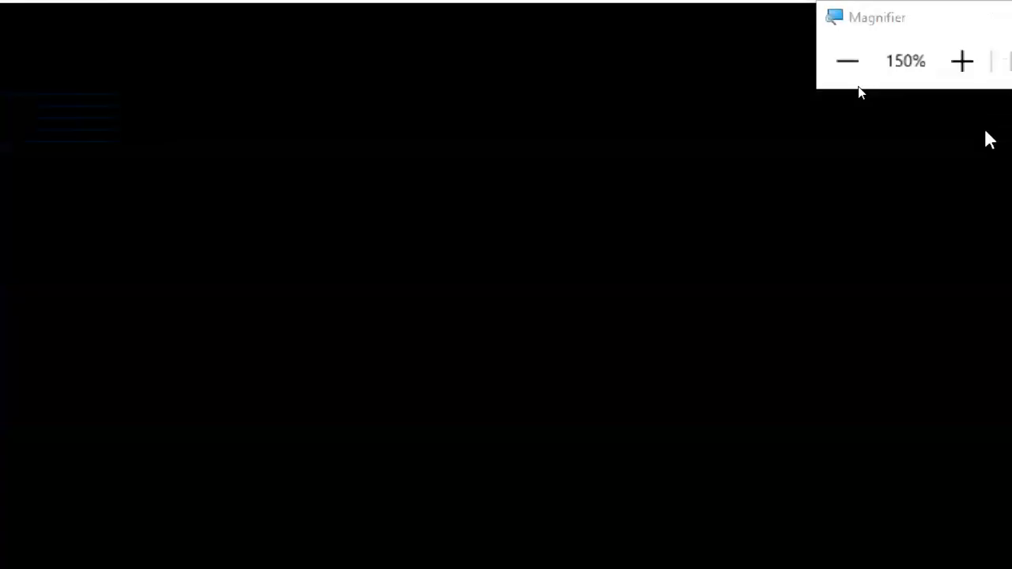
left_click_drag(883, 15, 873, 98)
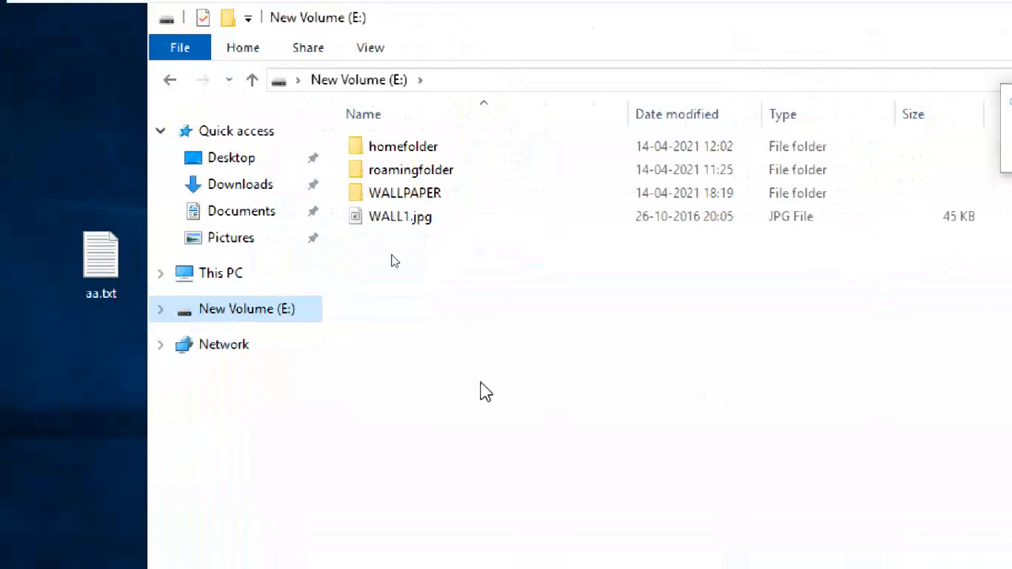
Create a new folder on E: named WORKDATA and select it.
right_click(496, 308)
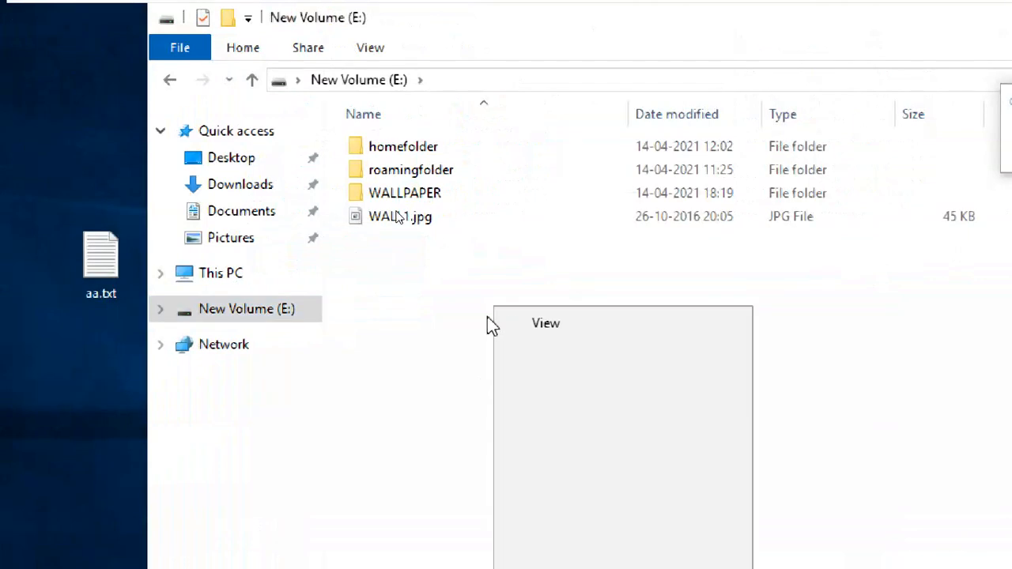
mouse_move(614, 473)
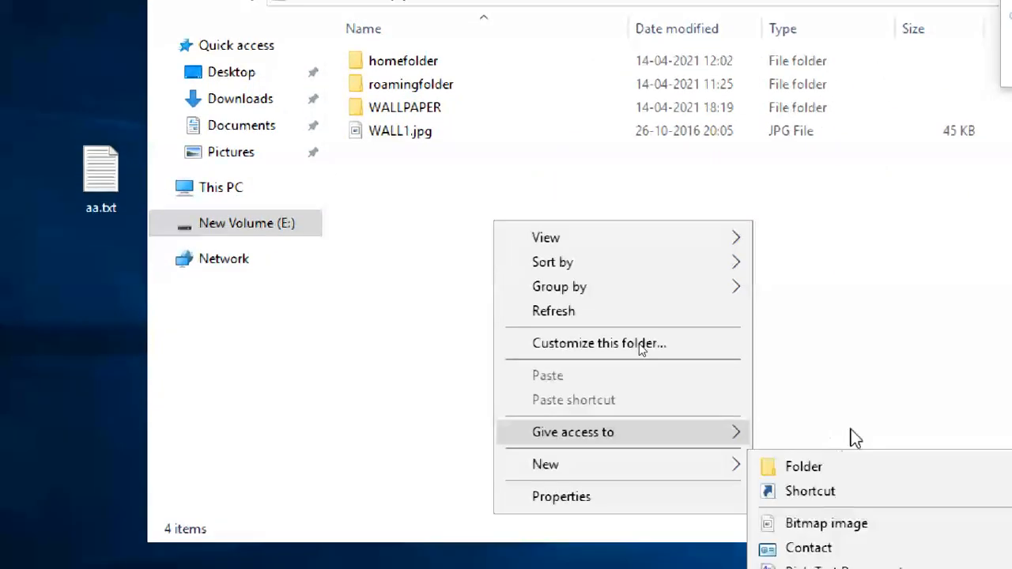
left_click(853, 467)
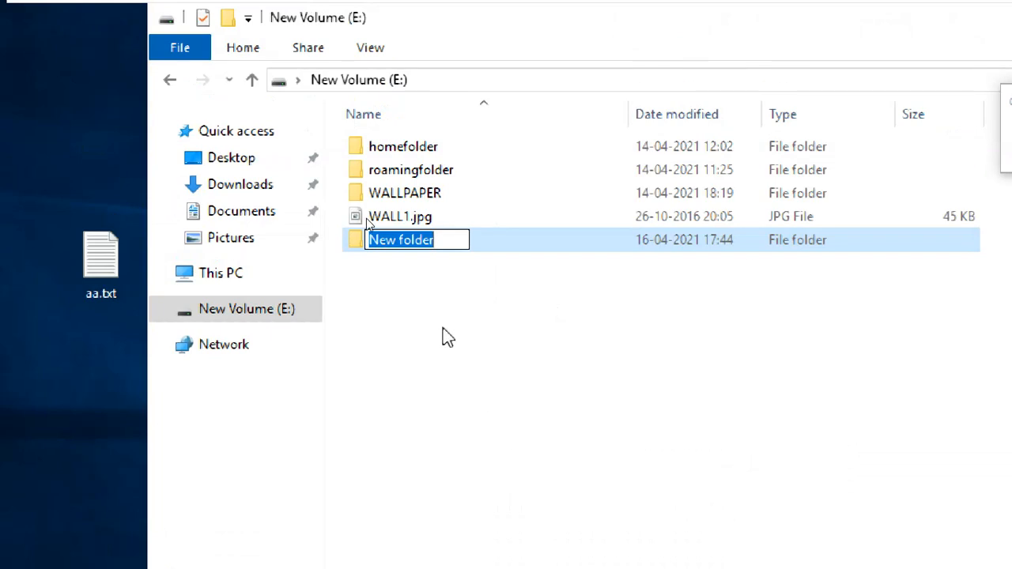
type("work")
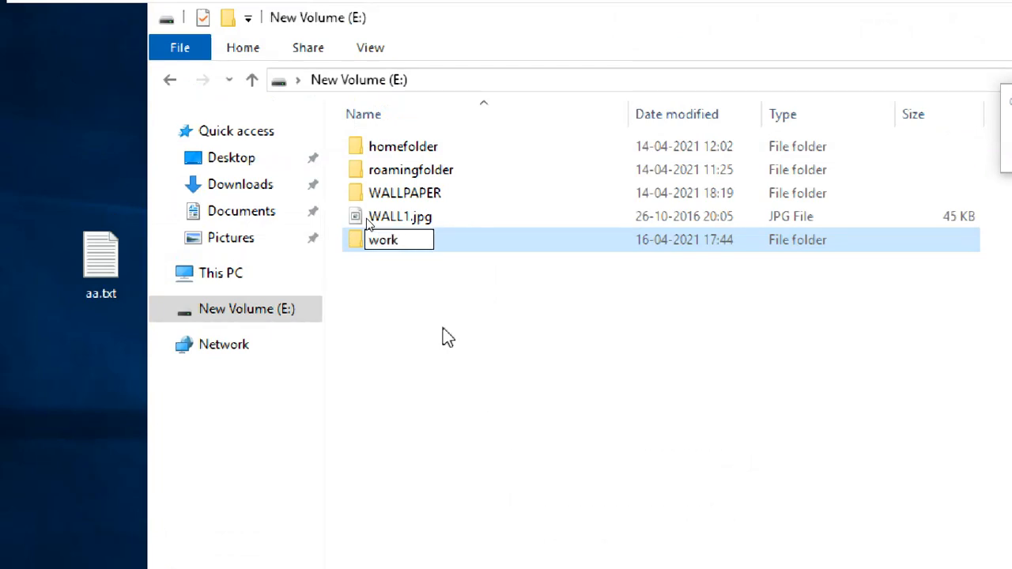
type("dat")
key("BackSpace")
key("BackSpace")
key("BackSpace")
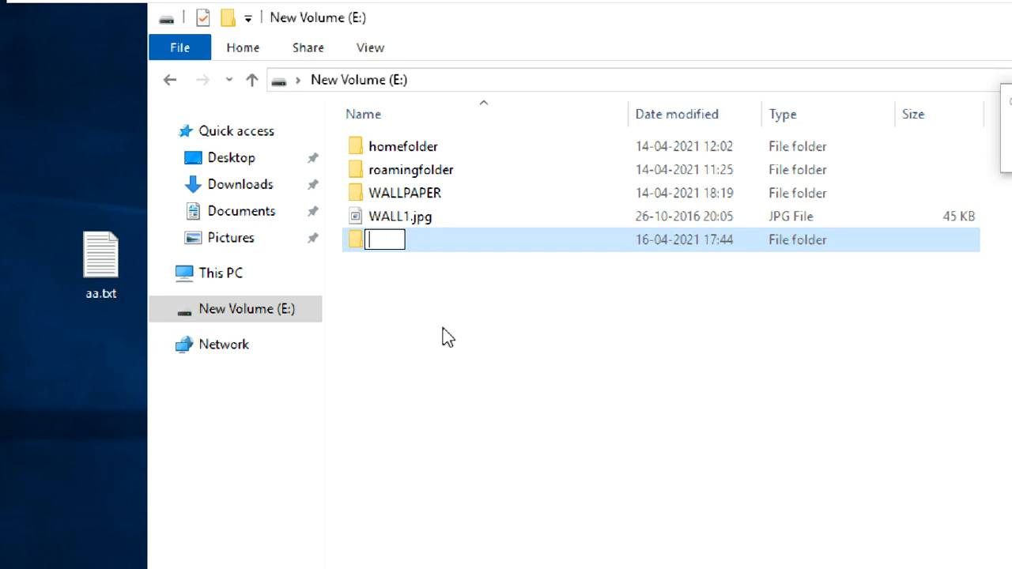
type("WOR")
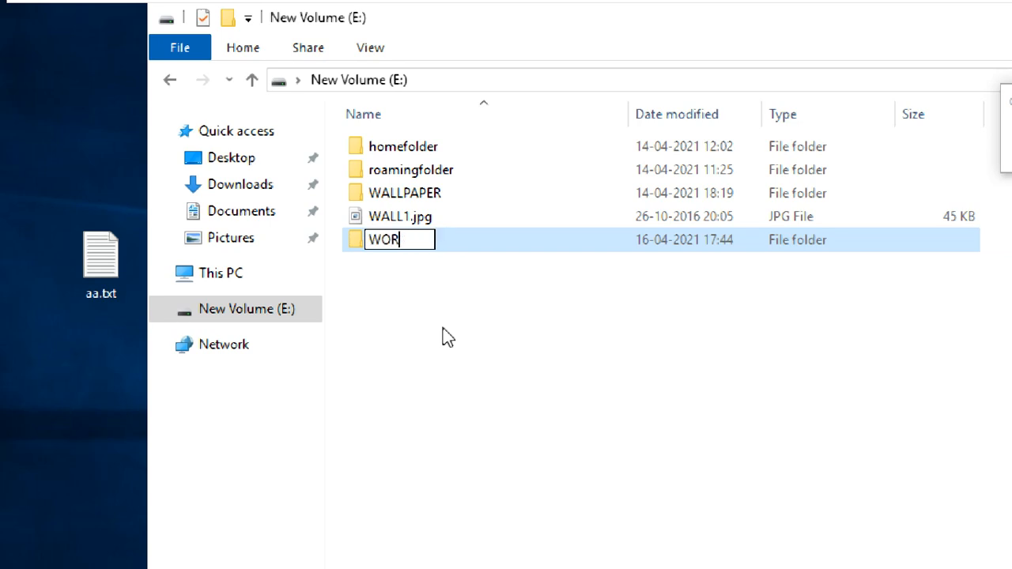
key("BackSpace")
key("BackSpace")
key("BackSpace")
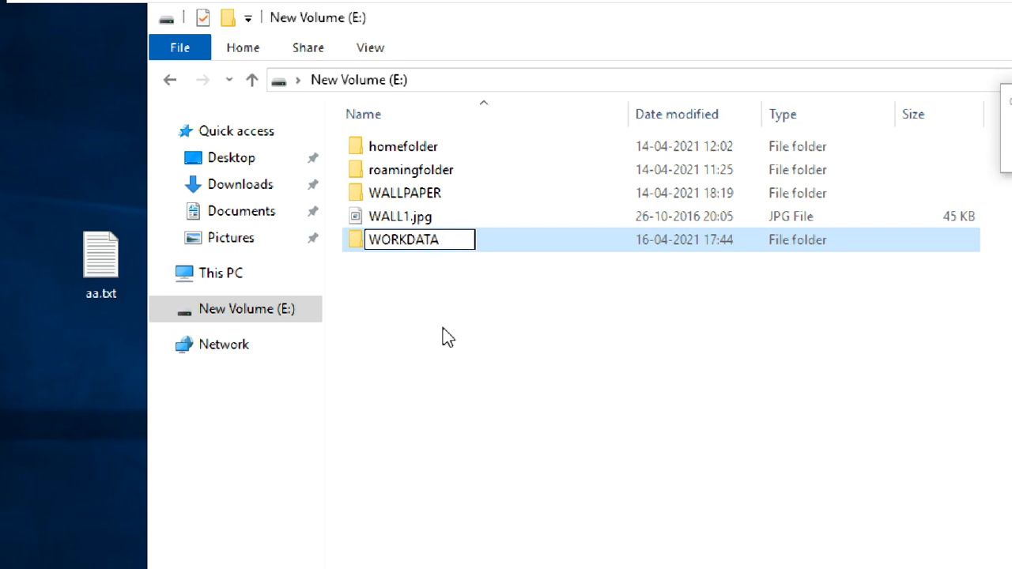
key("Return")
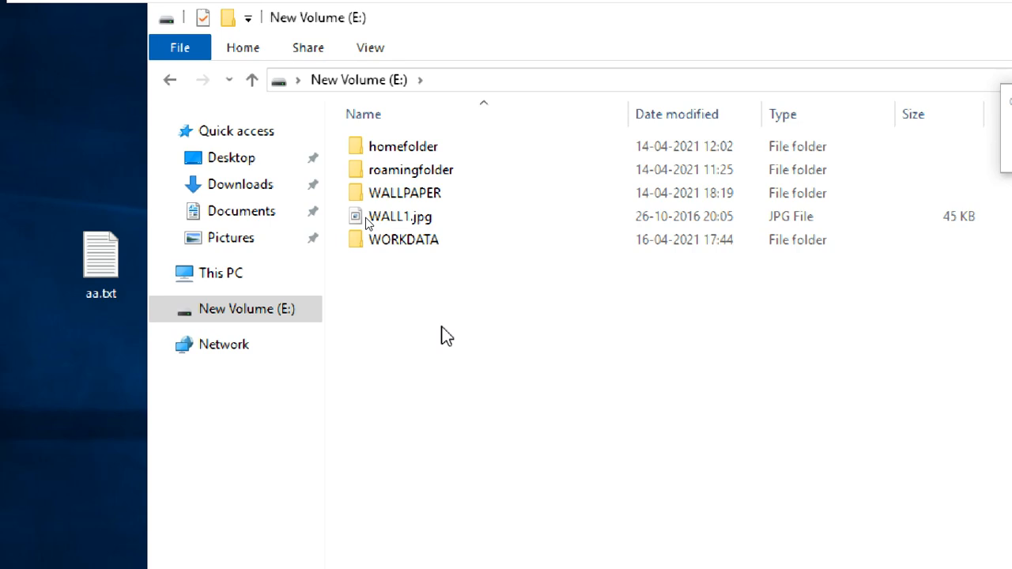
left_click(445, 242)
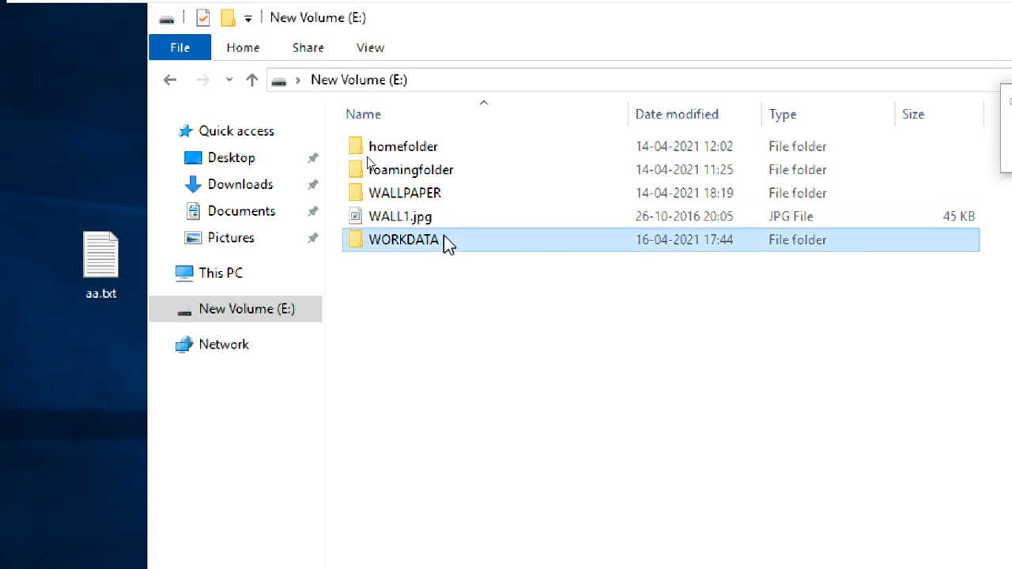
Share WORKDATA through Advanced Sharing as \\Cts2wins1\workdata with Everyone allowed Full Control.
right_click(445, 239)
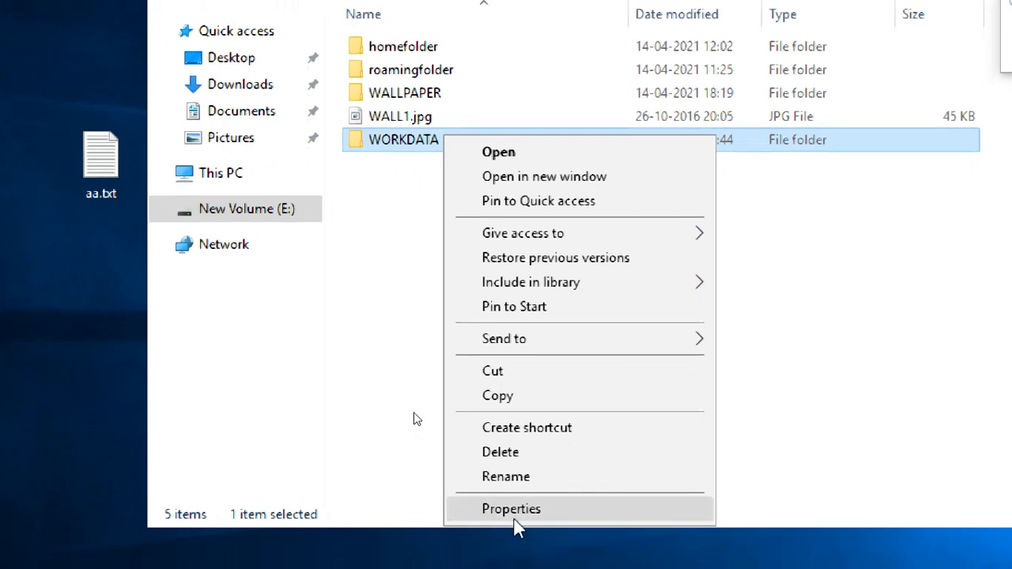
left_click(512, 510)
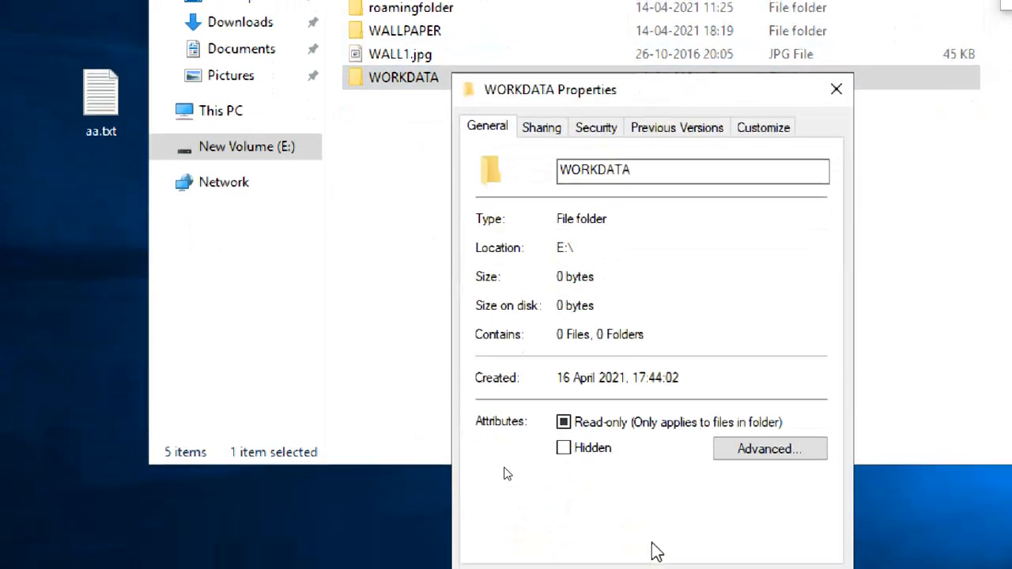
left_click(541, 128)
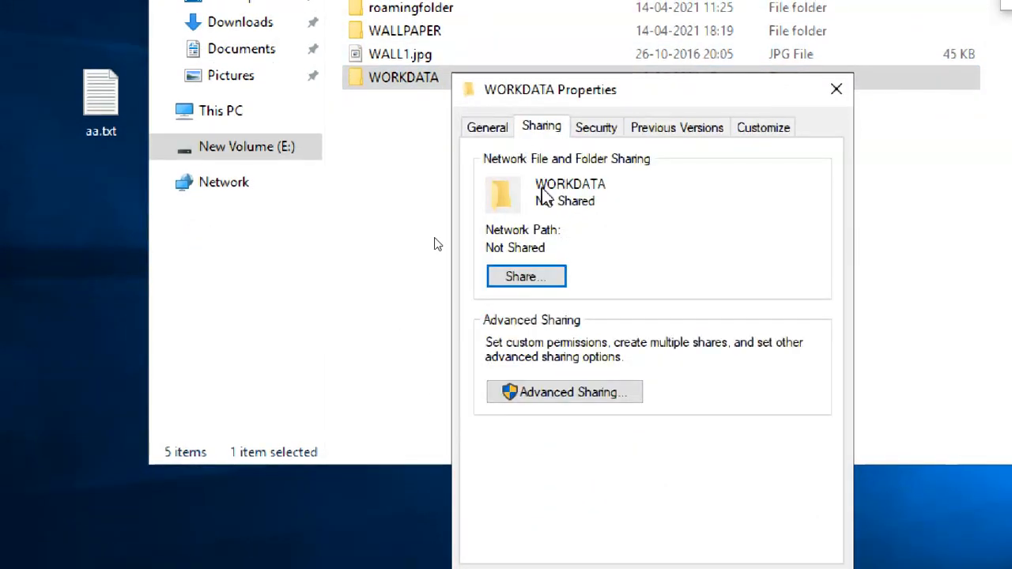
left_click(612, 393)
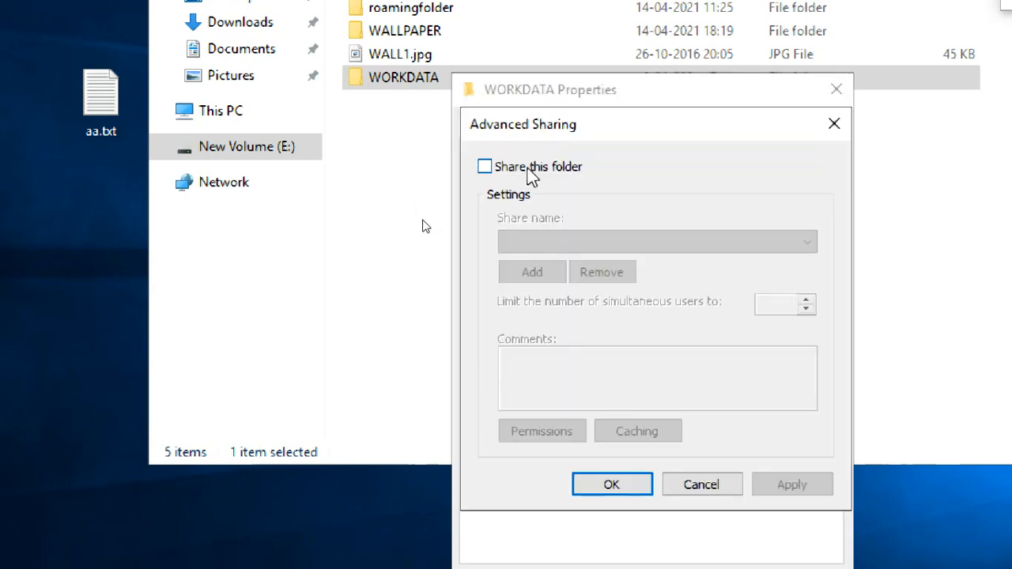
left_click(529, 168)
left_click(557, 431)
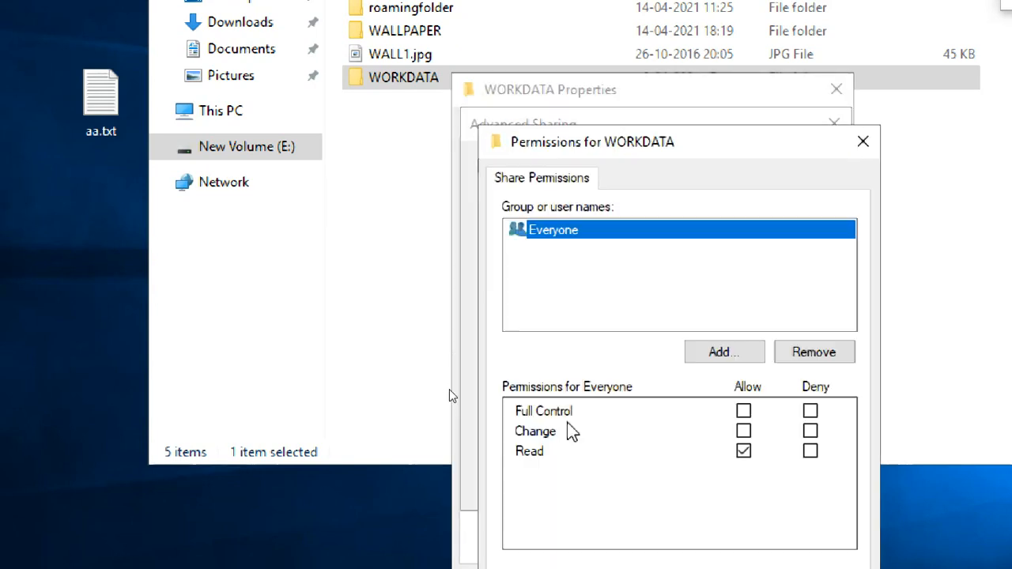
left_click(744, 412)
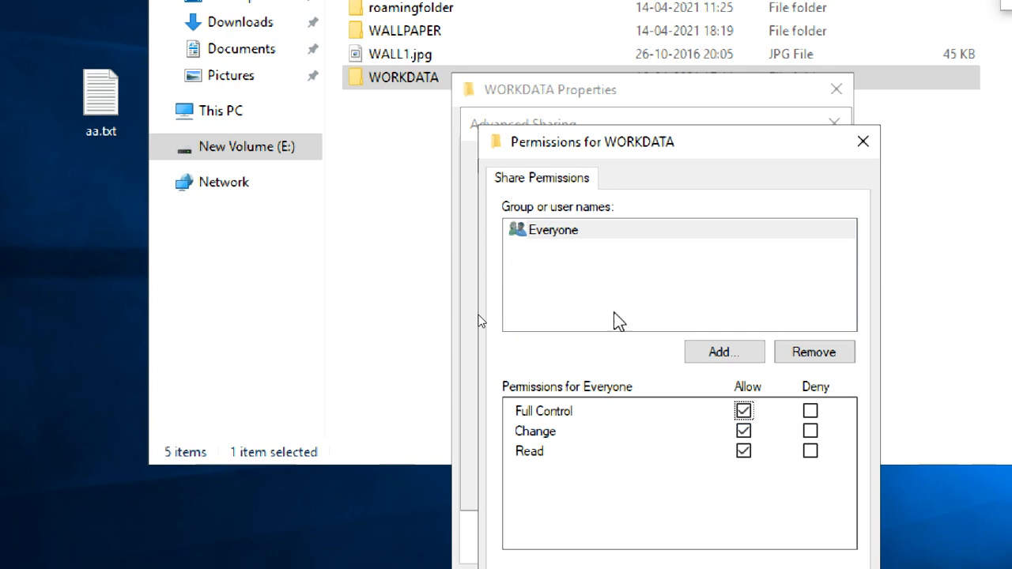
left_click(558, 231)
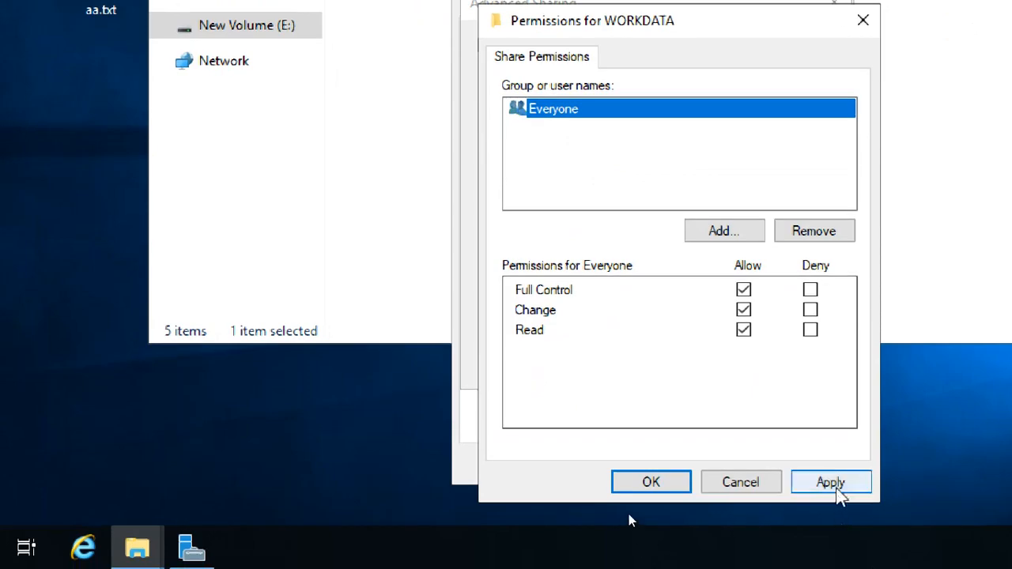
left_click(822, 485)
left_click(652, 483)
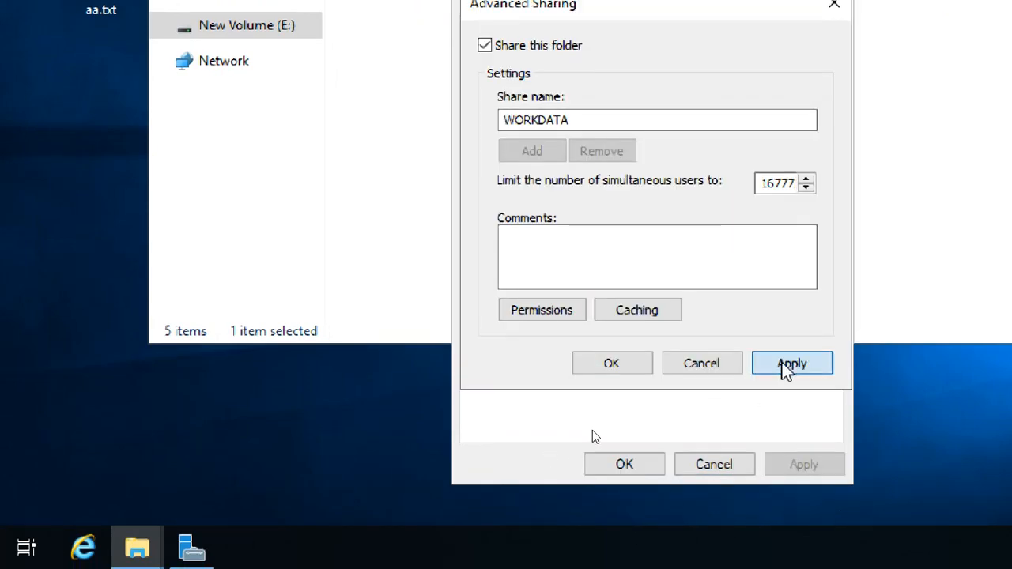
left_click(791, 364)
left_click(611, 363)
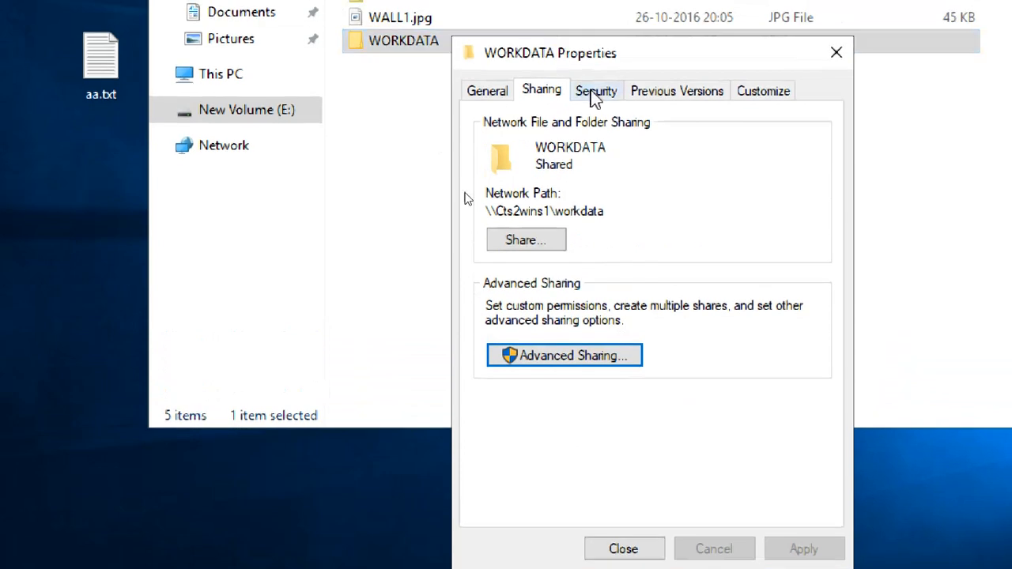
Add the Everyone group to WORKDATA's Security permissions with Full control allowed.
left_click(595, 92)
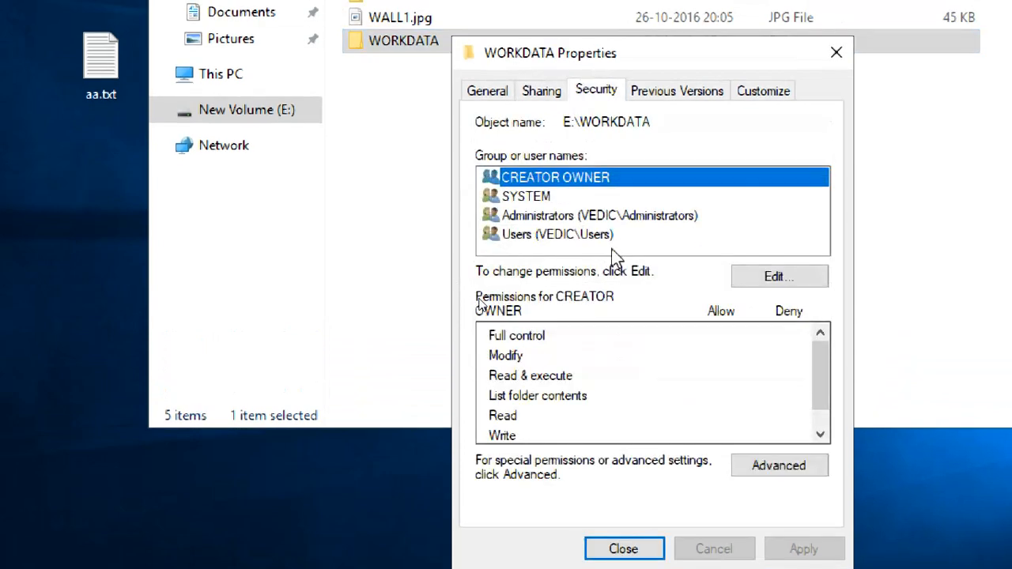
left_click(764, 284)
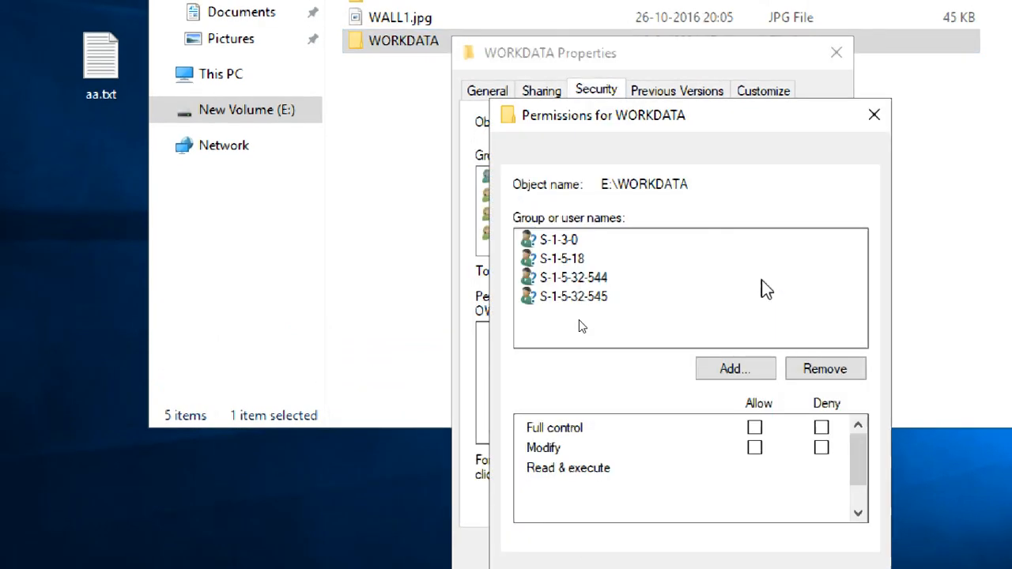
left_click(722, 376)
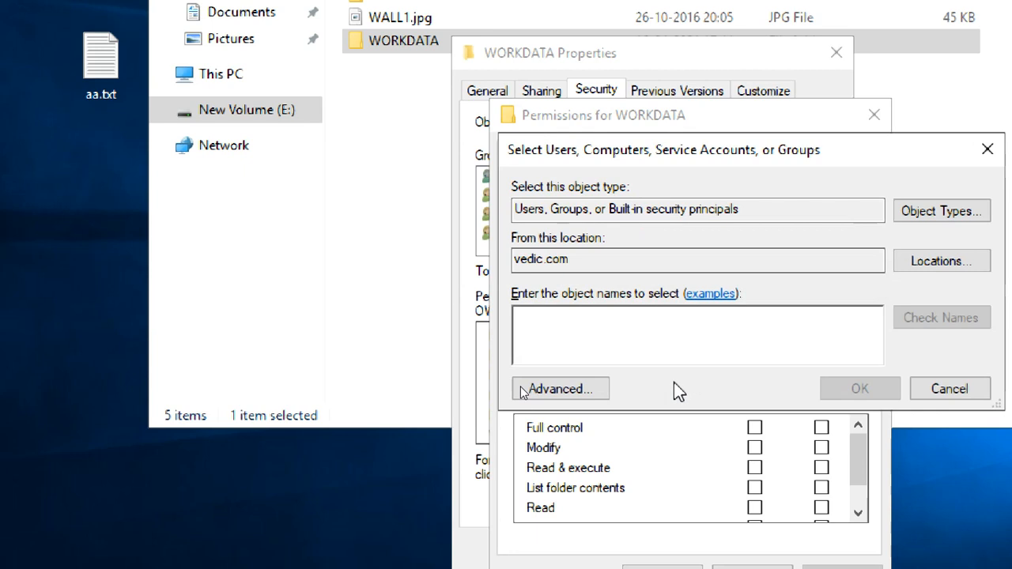
type("EVERY")
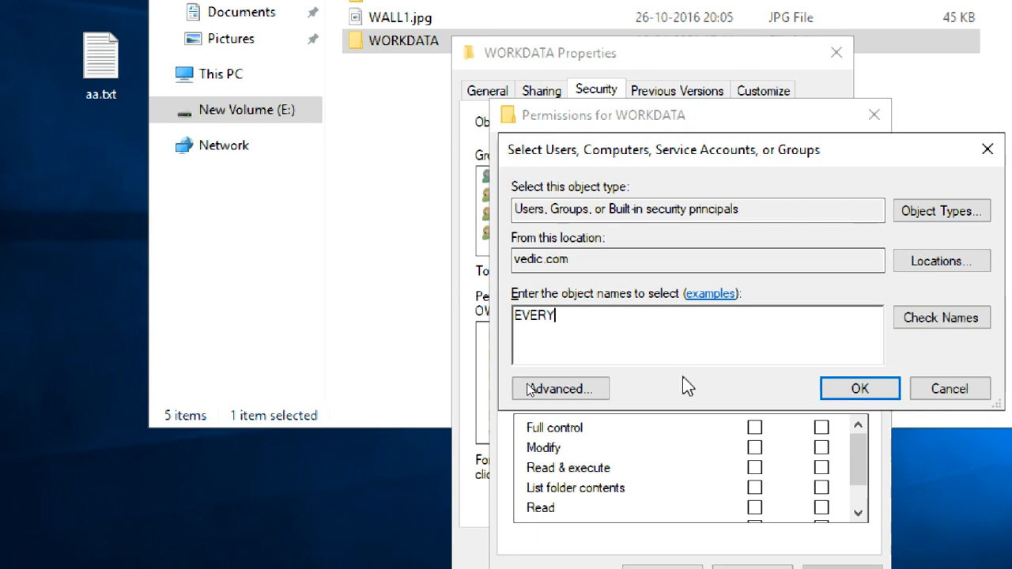
left_click(906, 320)
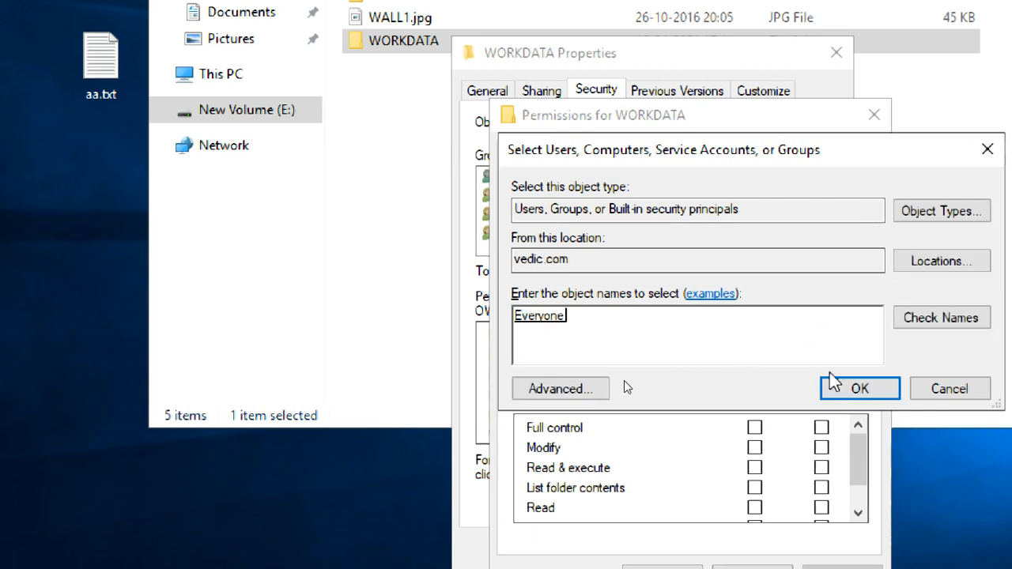
left_click(832, 388)
left_click(755, 428)
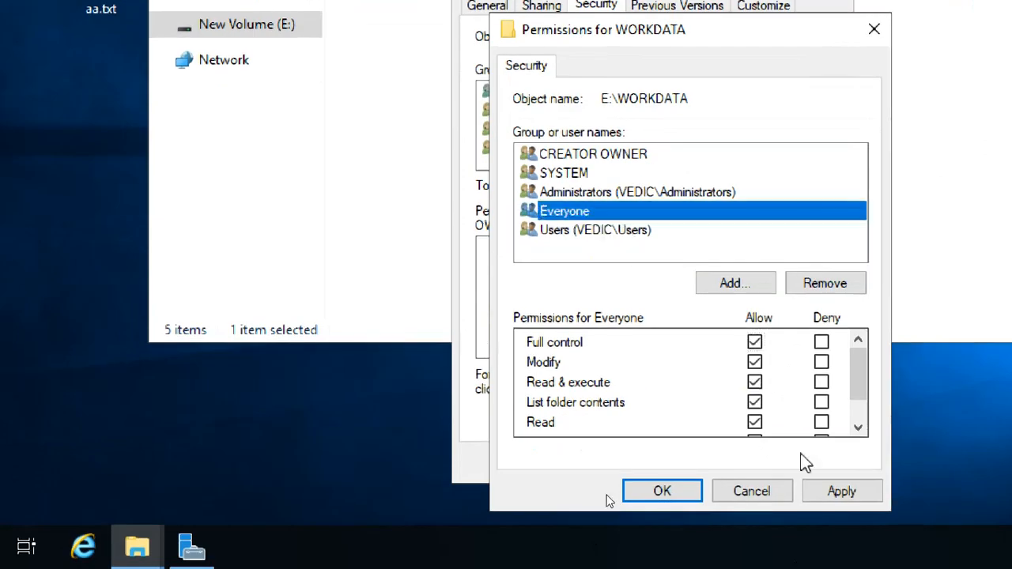
left_click(827, 492)
left_click(752, 491)
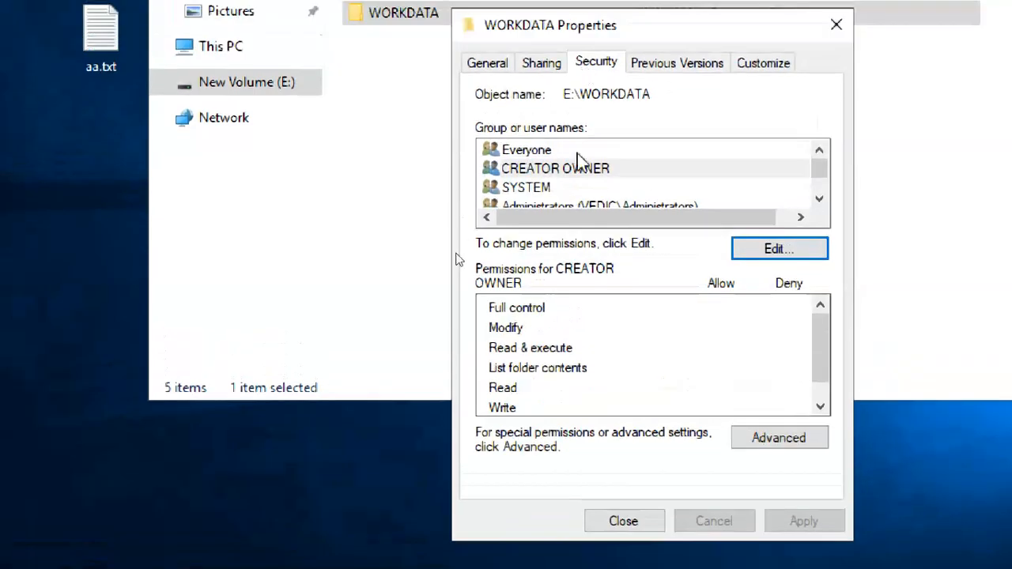
Review Everyone's permissions and the sharing status, then close the WORKDATA properties.
left_click(578, 154)
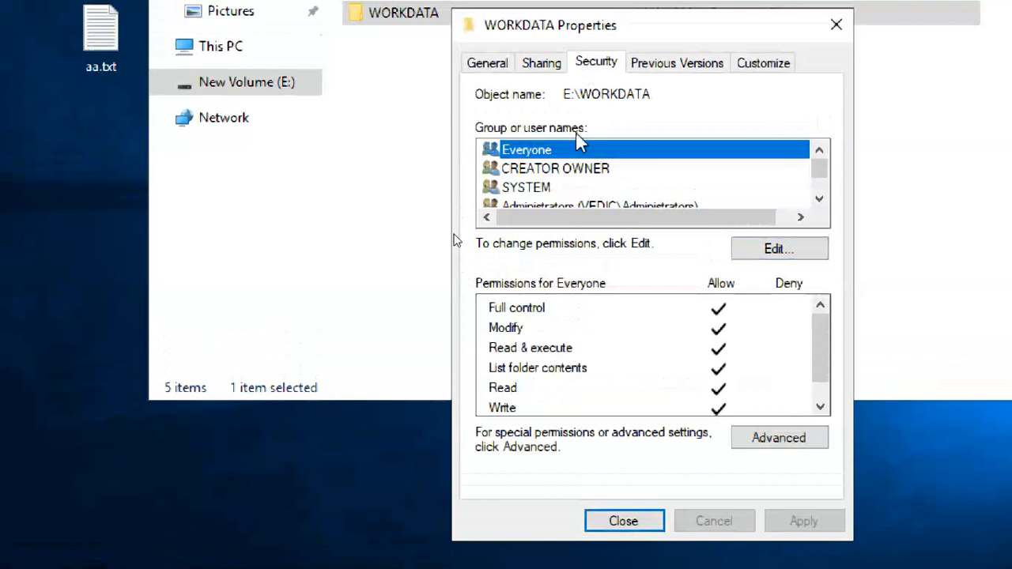
left_click(541, 63)
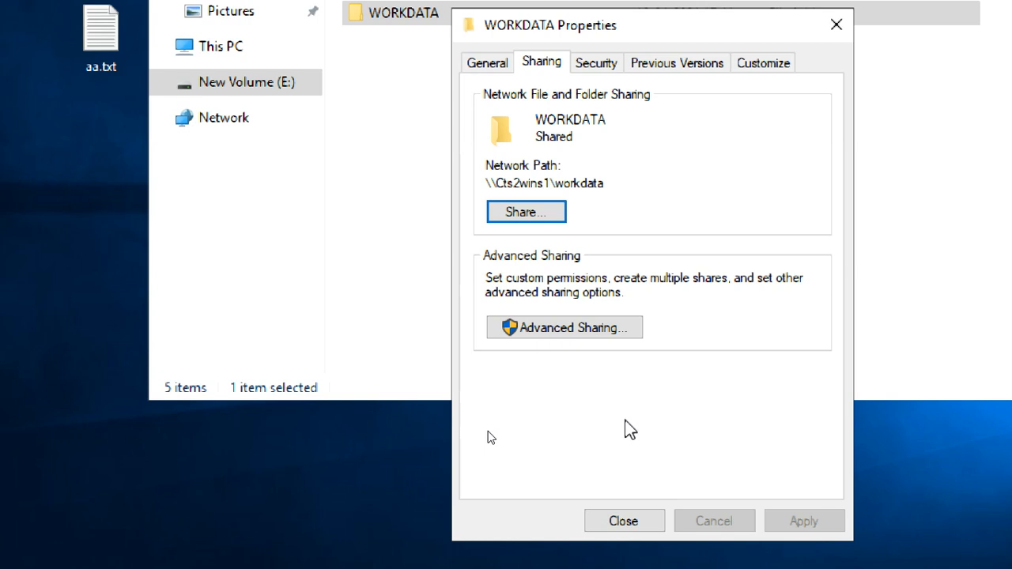
left_click(634, 527)
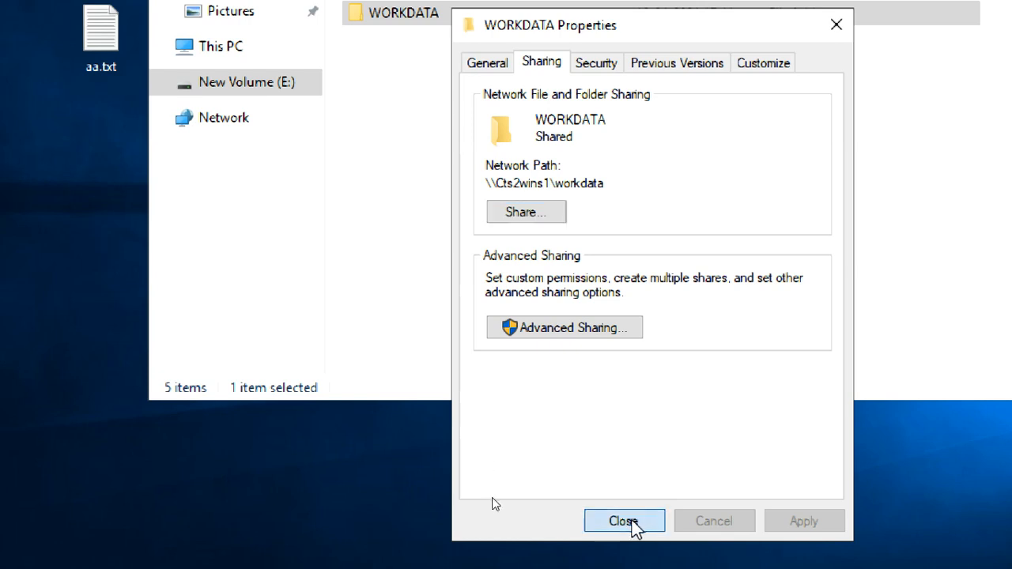
left_click(545, 386)
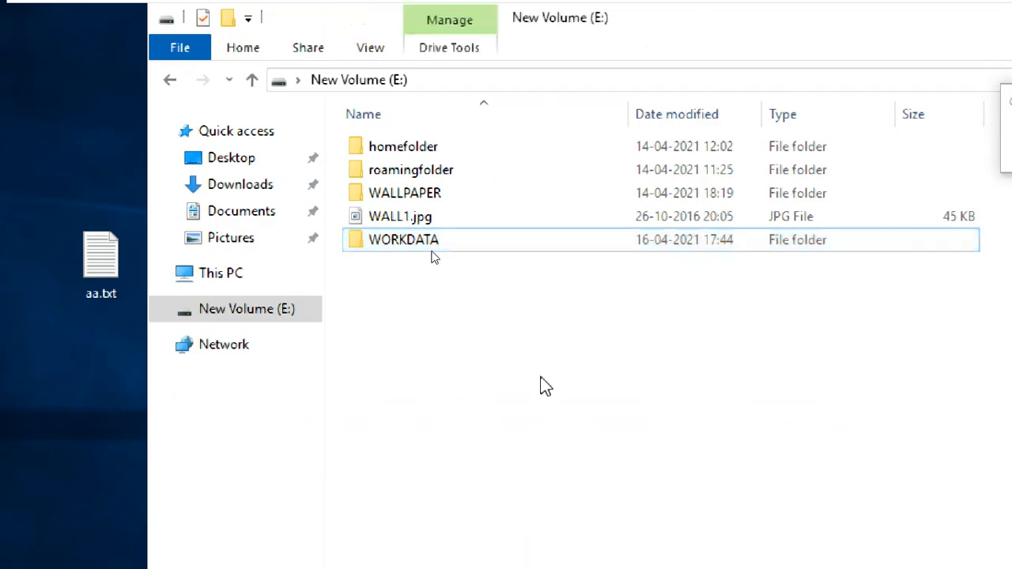
Create a new folder on E: named KEYFILES.
right_click(533, 333)
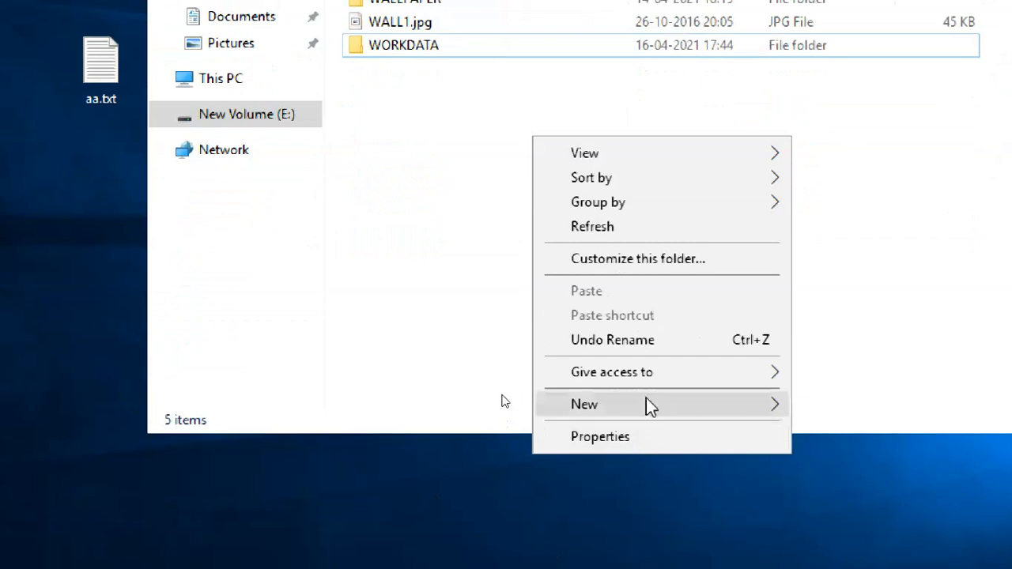
mouse_move(646, 400)
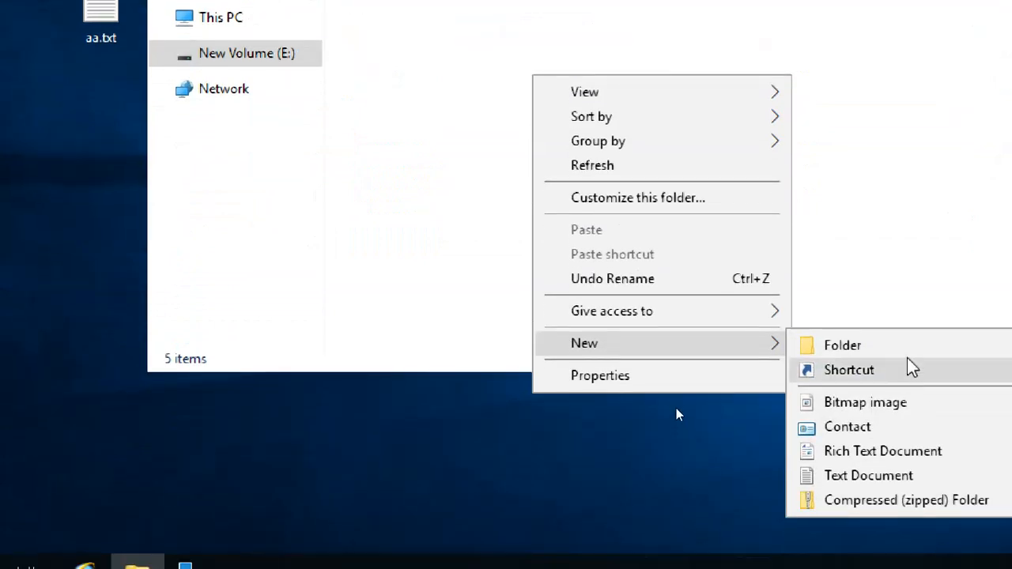
left_click(909, 348)
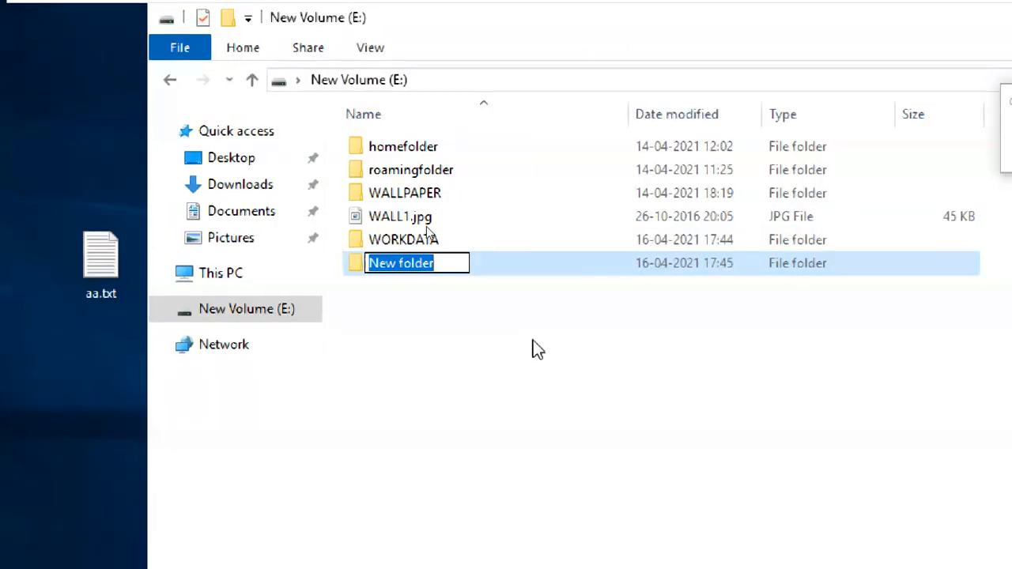
type("KE")
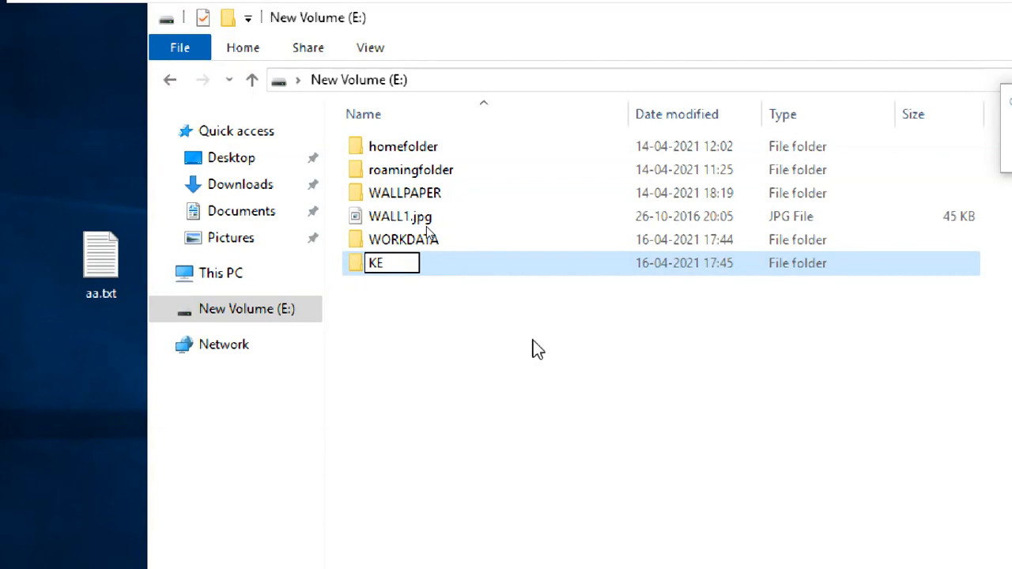
type("YFILES")
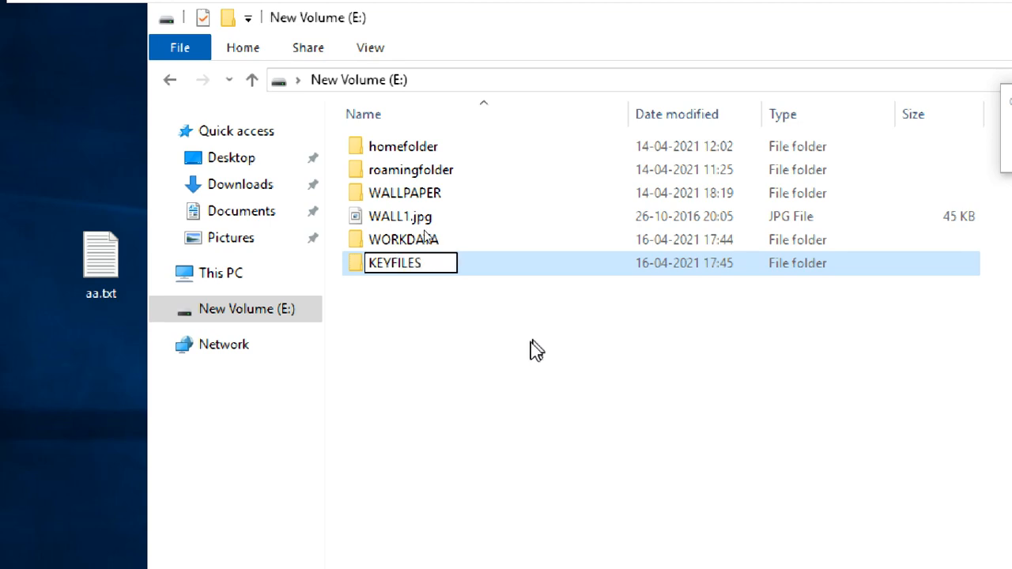
key("Return")
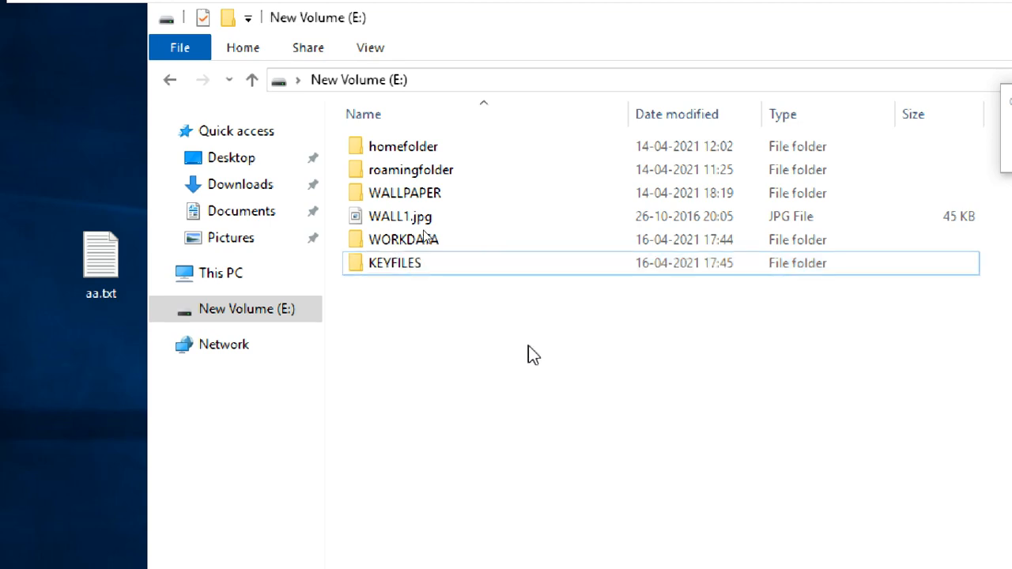
Select the KEYFILES folder and bring up its context menu.
right_click(454, 265)
left_click(455, 195)
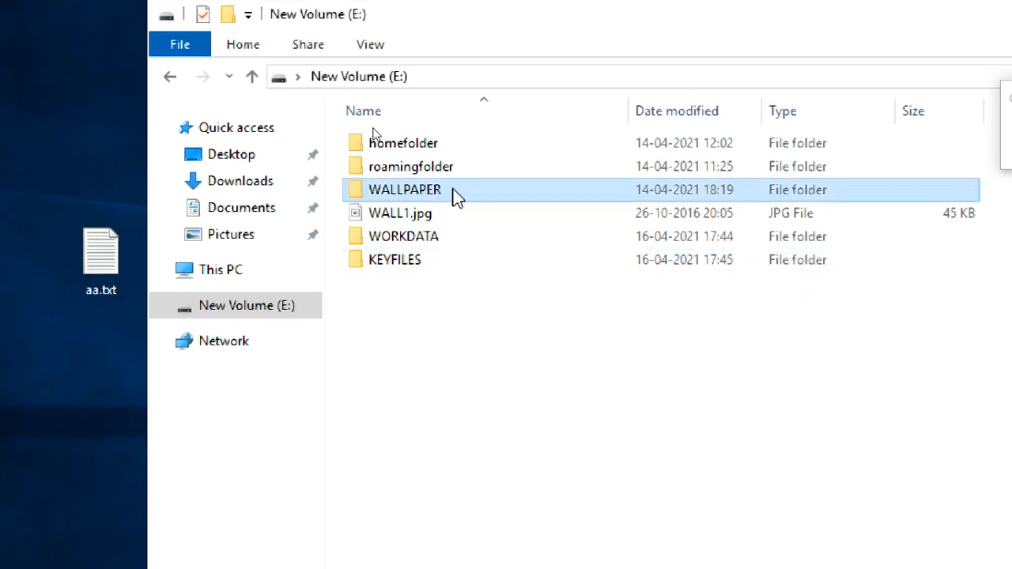
left_click(423, 267)
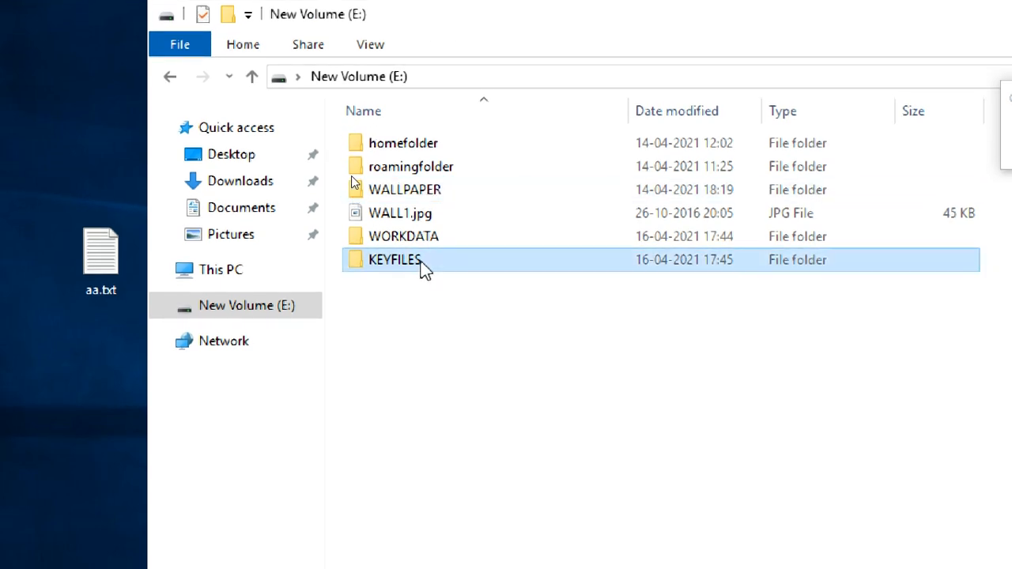
right_click(431, 266)
Share KEYFILES through Advanced Sharing, granting Everyone Full Control, Change and Read share permissions.
left_click(492, 504)
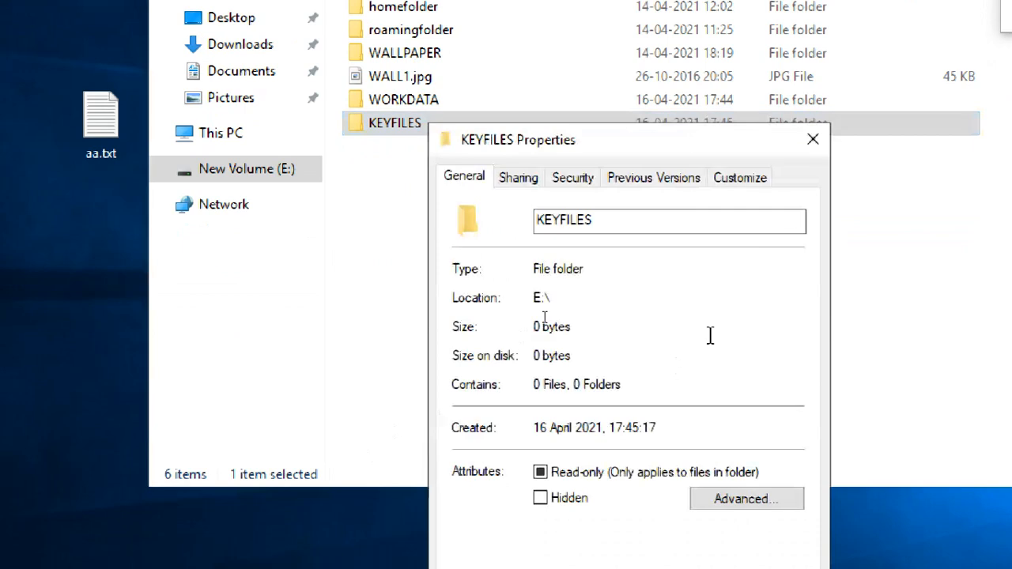
left_click(526, 179)
left_click(538, 442)
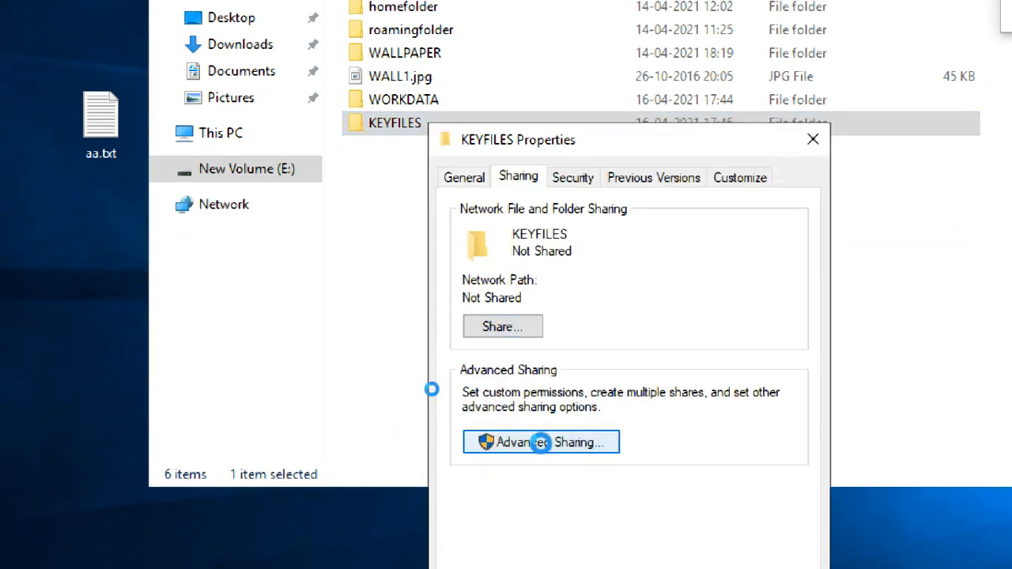
left_click(504, 107)
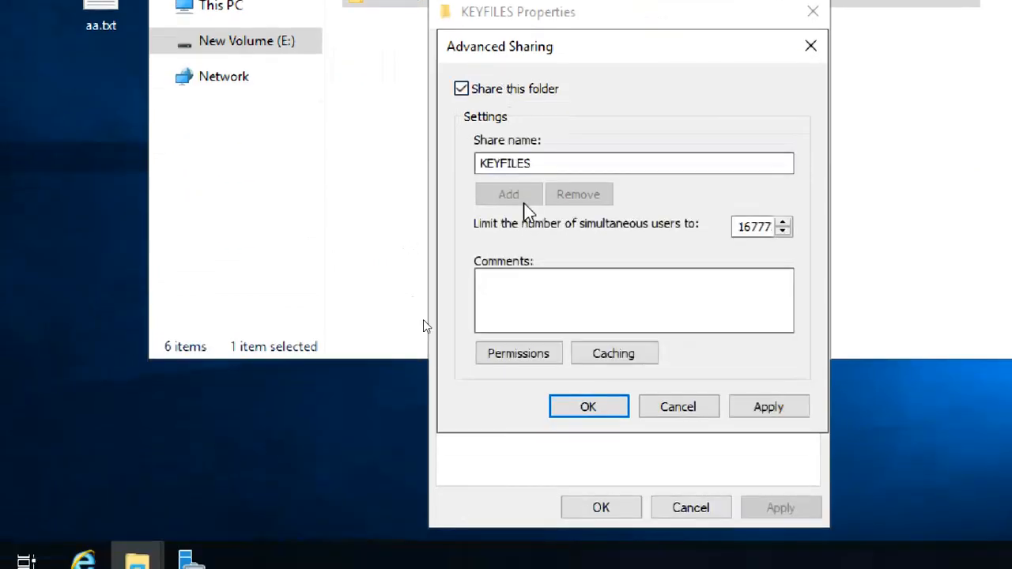
left_click(519, 354)
left_click(720, 316)
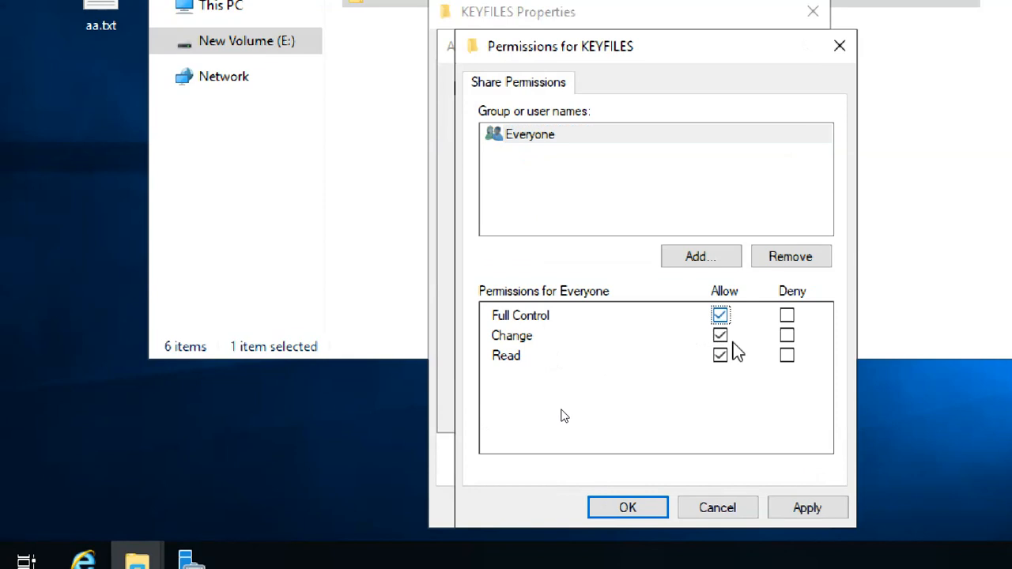
left_click(821, 514)
left_click(643, 512)
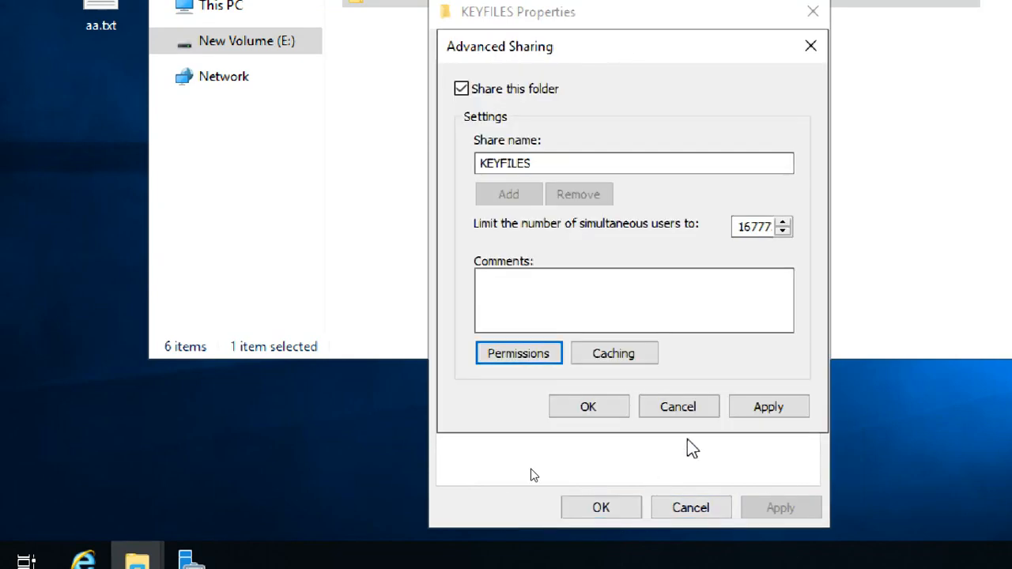
left_click(764, 406)
left_click(593, 410)
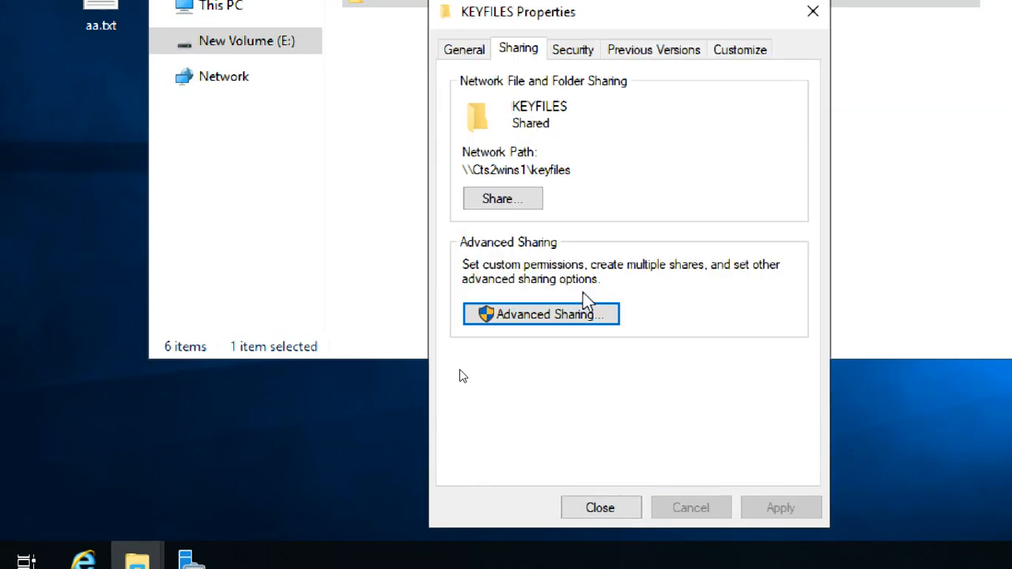
Add the Everyone group to KEYFILES security with Full control allowed, then close Properties.
left_click(573, 50)
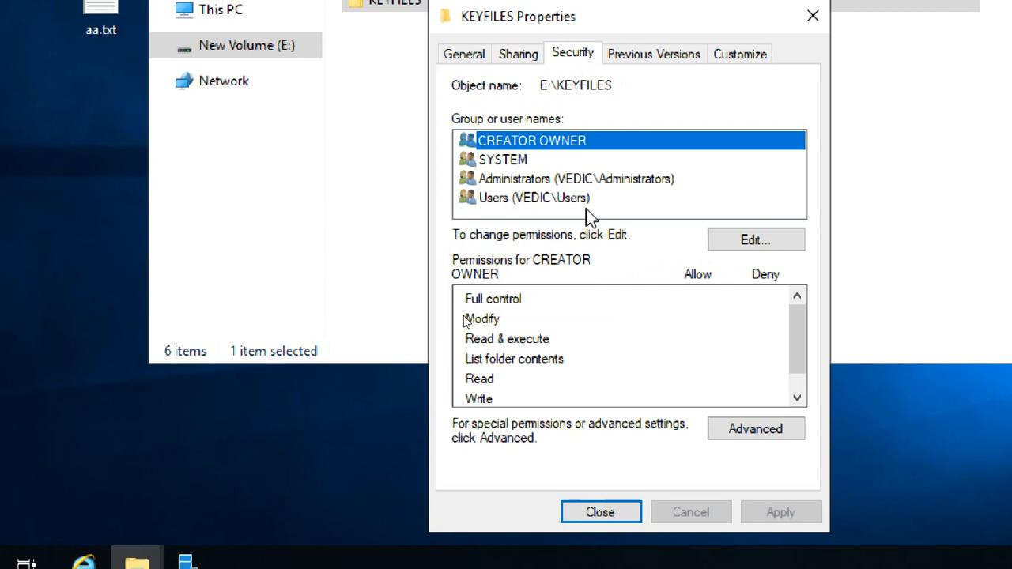
left_click(706, 242)
left_click(680, 308)
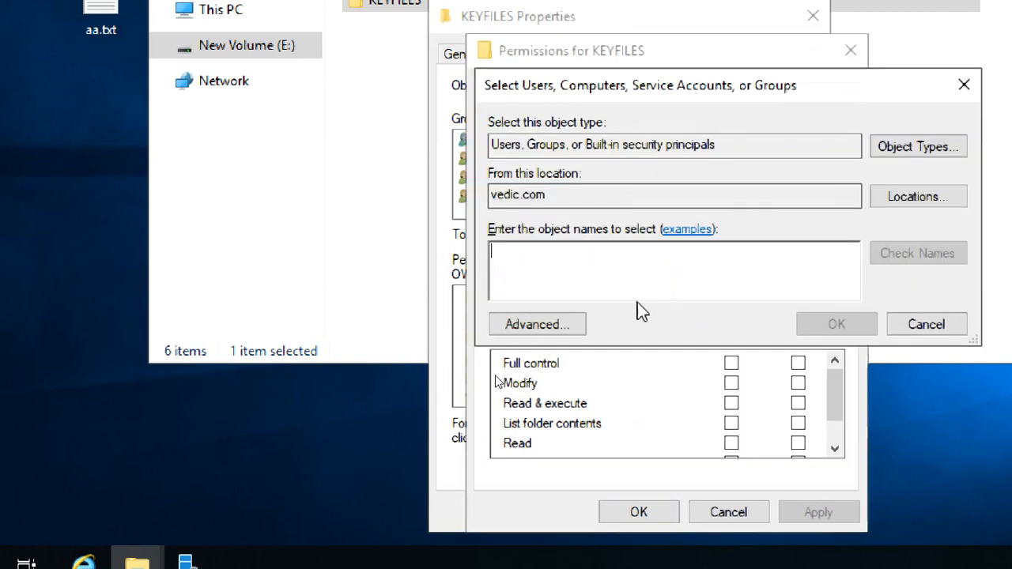
type("EVERY")
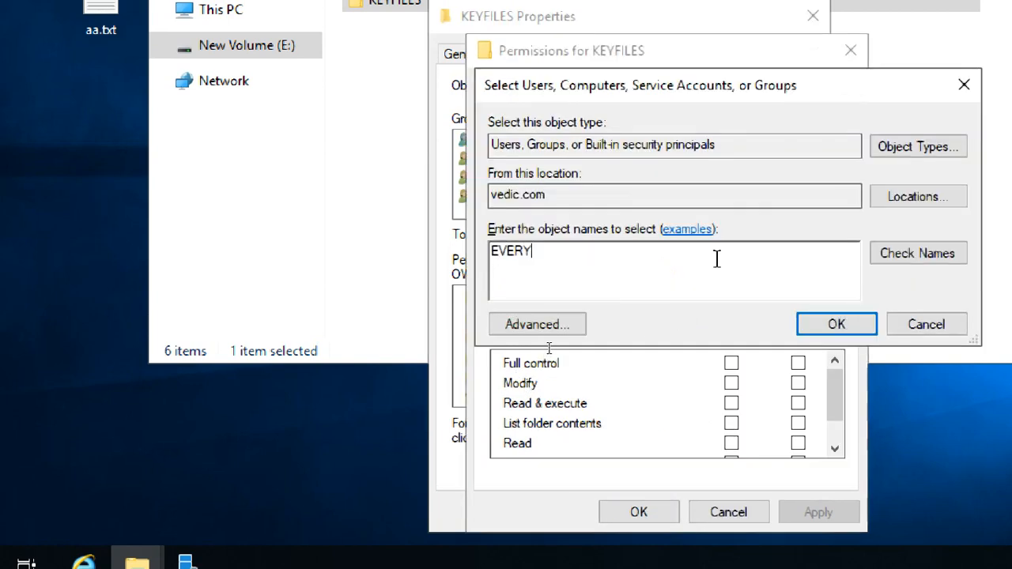
left_click(890, 253)
left_click(825, 324)
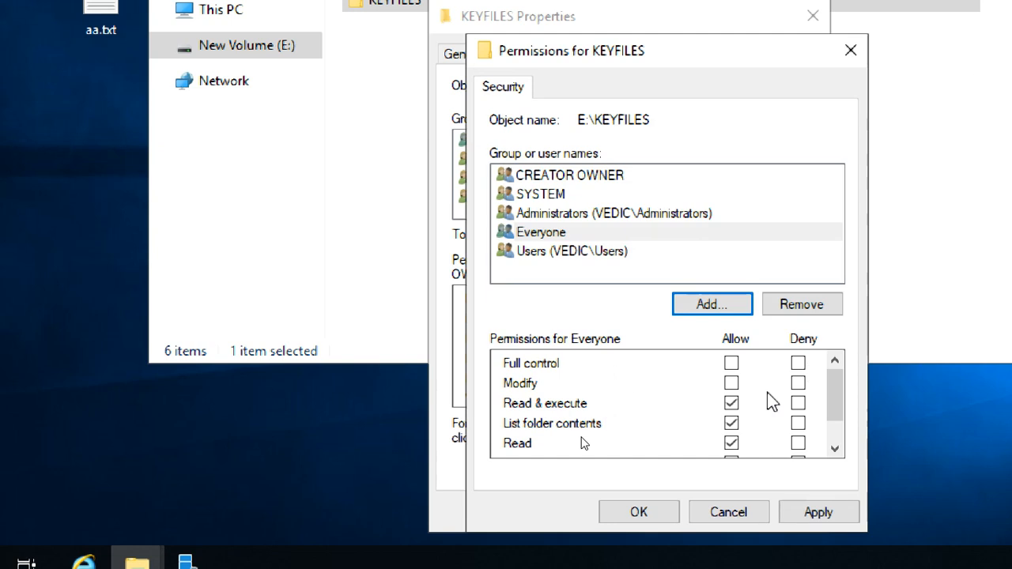
left_click(731, 363)
left_click(818, 513)
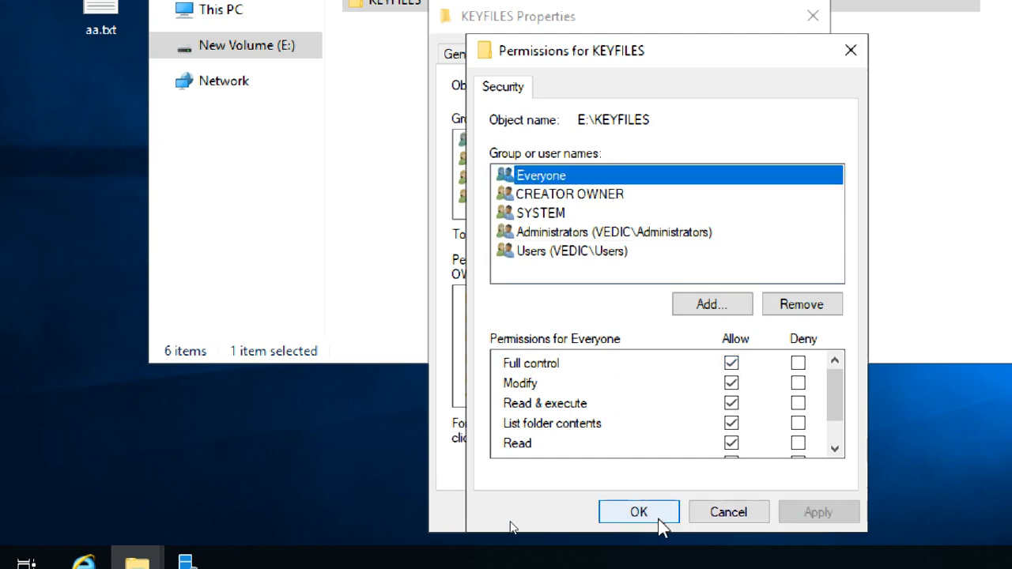
left_click(659, 520)
left_click(716, 510)
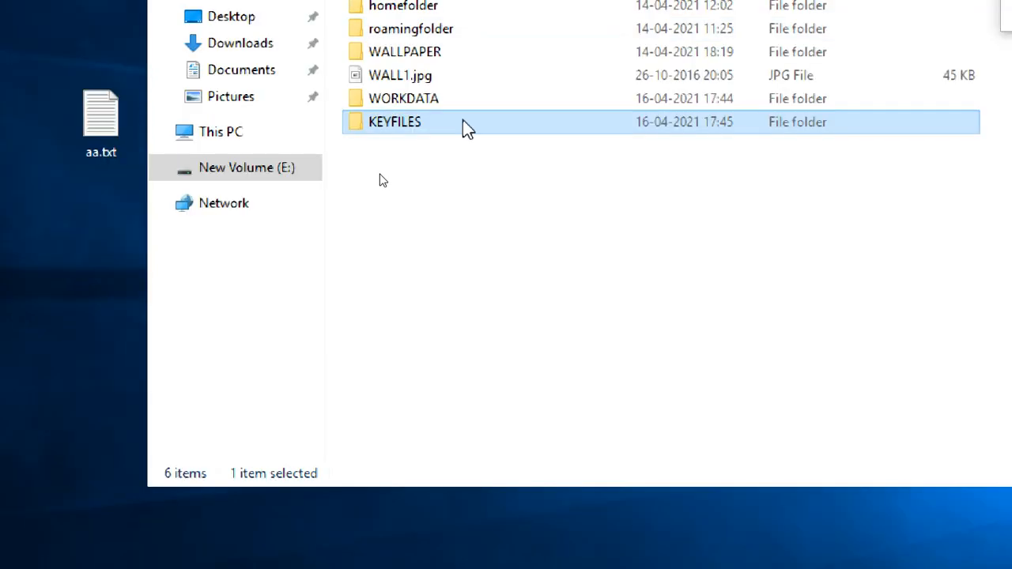
Open the KEYFILES folder properties and check its sharing status and security permissions.
right_click(465, 125)
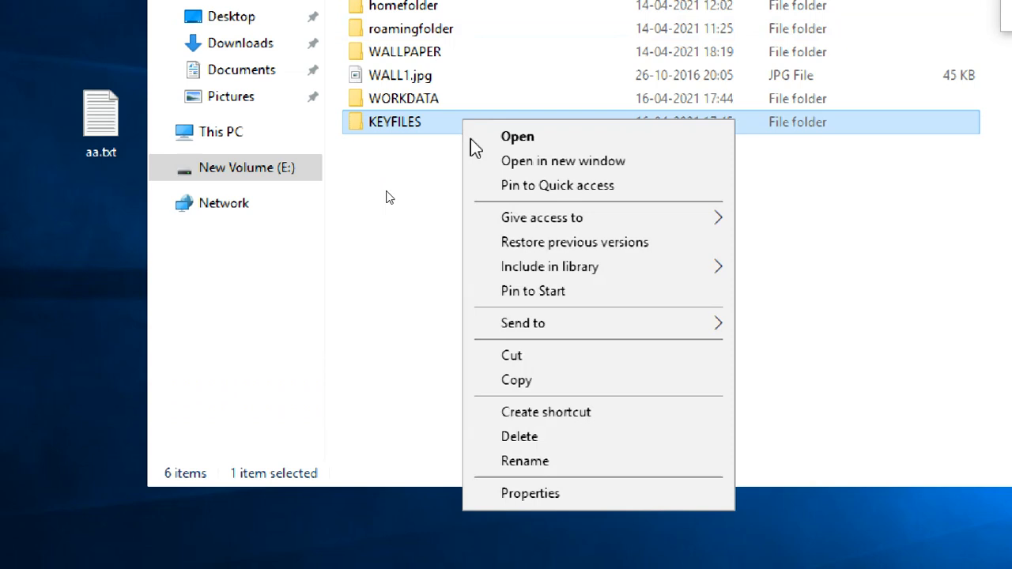
left_click(524, 496)
left_click(557, 172)
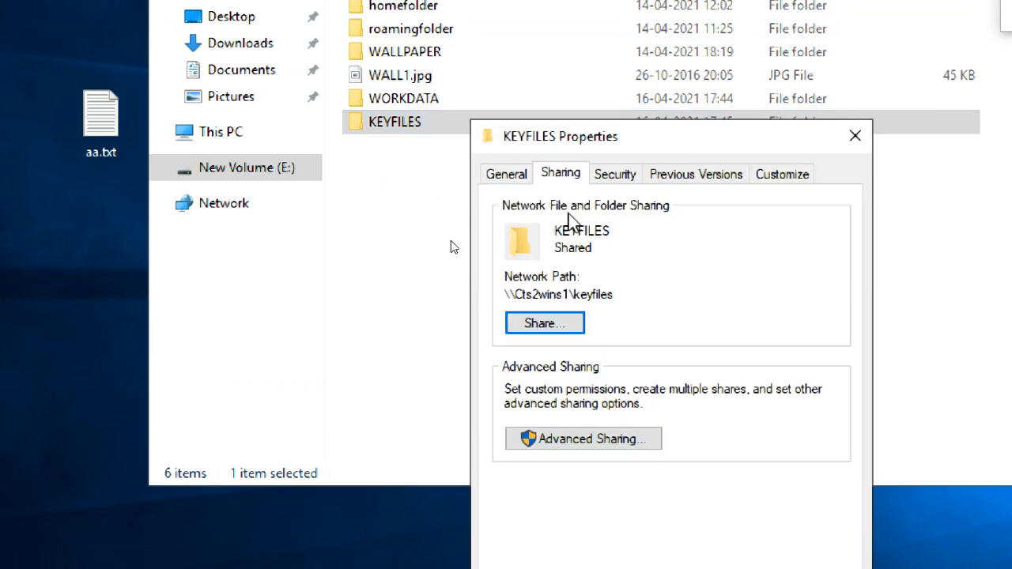
left_click(617, 176)
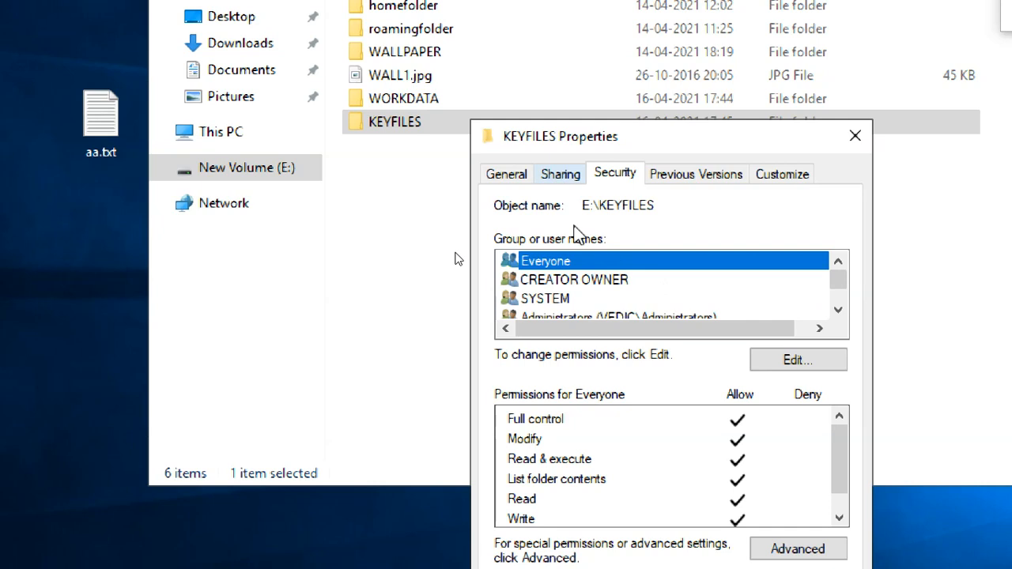
Review the KEYFILES Advanced Sharing permissions, close the properties and clear the folder selection.
left_click(576, 181)
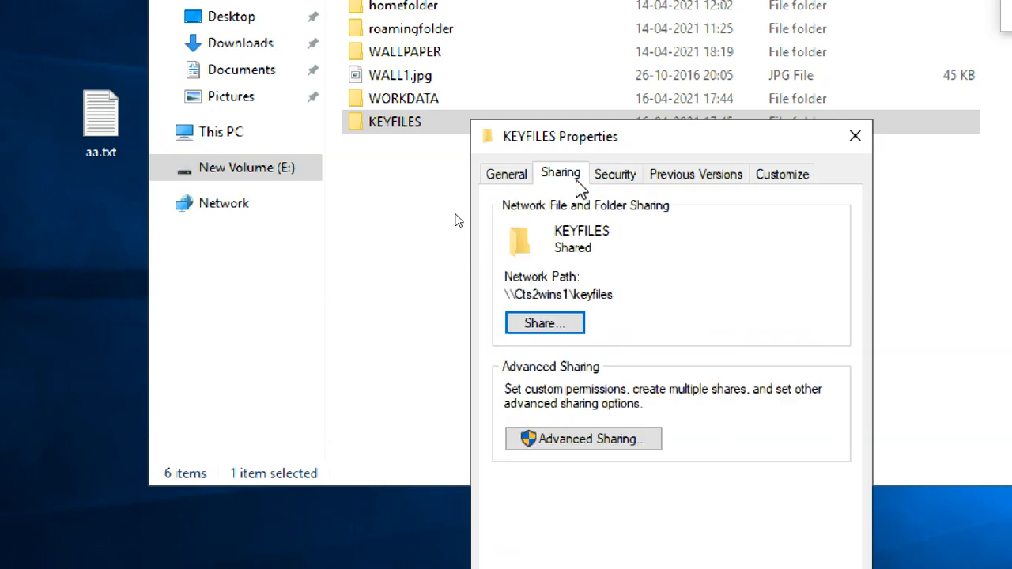
left_click(602, 436)
left_click(598, 480)
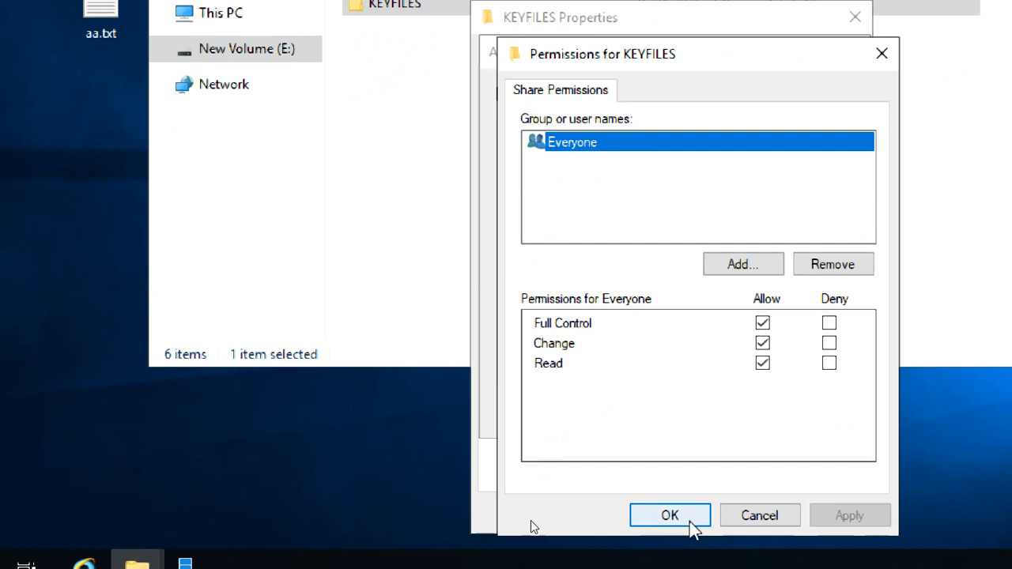
left_click(690, 525)
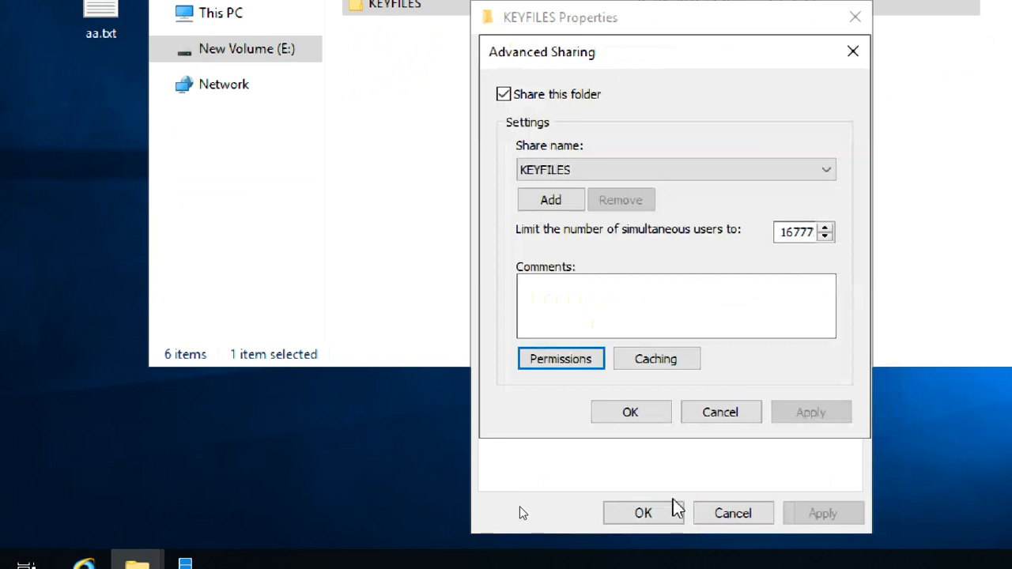
left_click(632, 412)
left_click(643, 513)
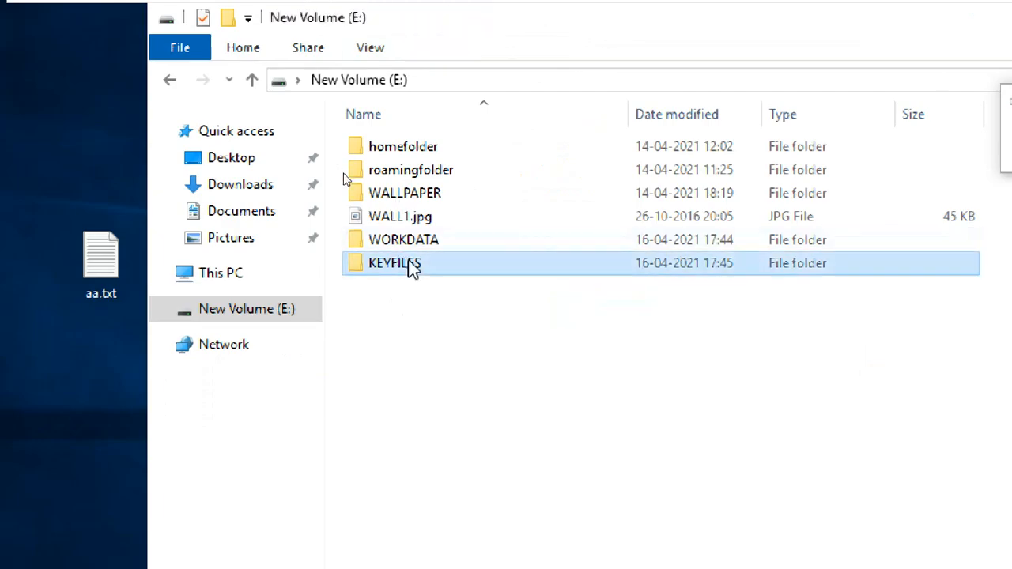
left_click(414, 245)
left_click(446, 330)
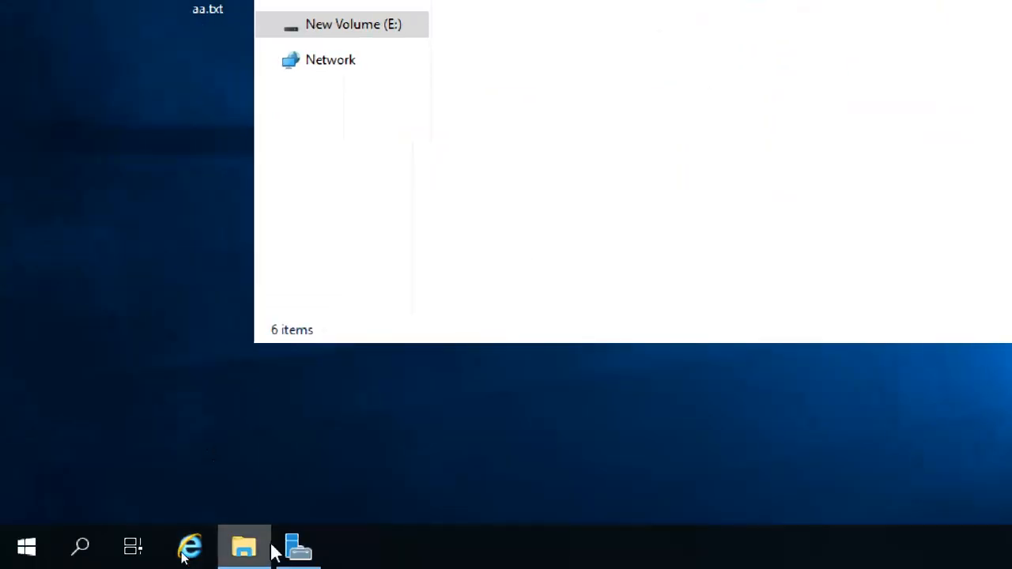
Launch Add Roles and Features from Server Manager's Manage menu, keeping role-based installation, through to server selection.
left_click(297, 547)
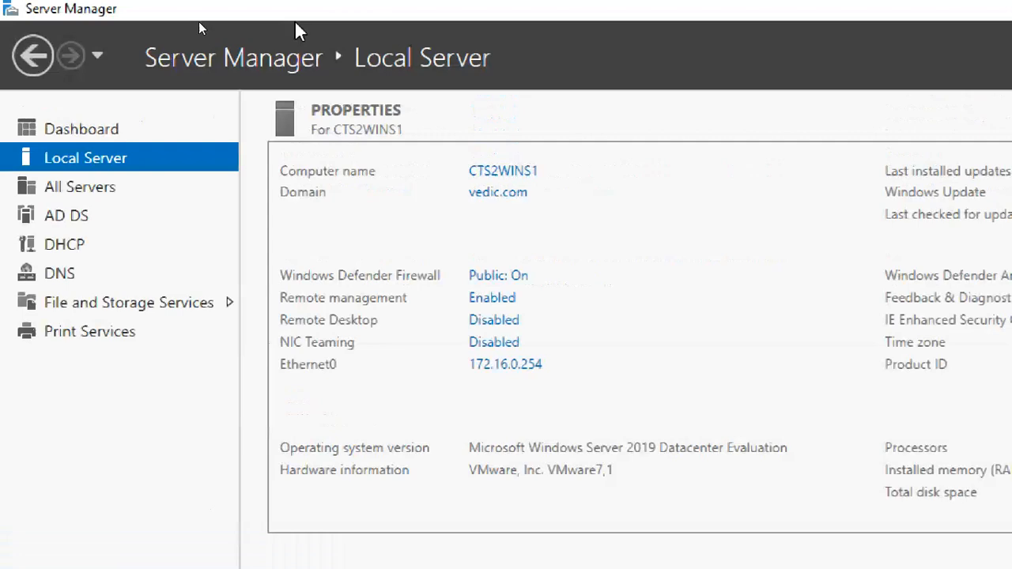
left_click_drag(919, 100, 1007, 241)
left_click(830, 62)
left_click(830, 63)
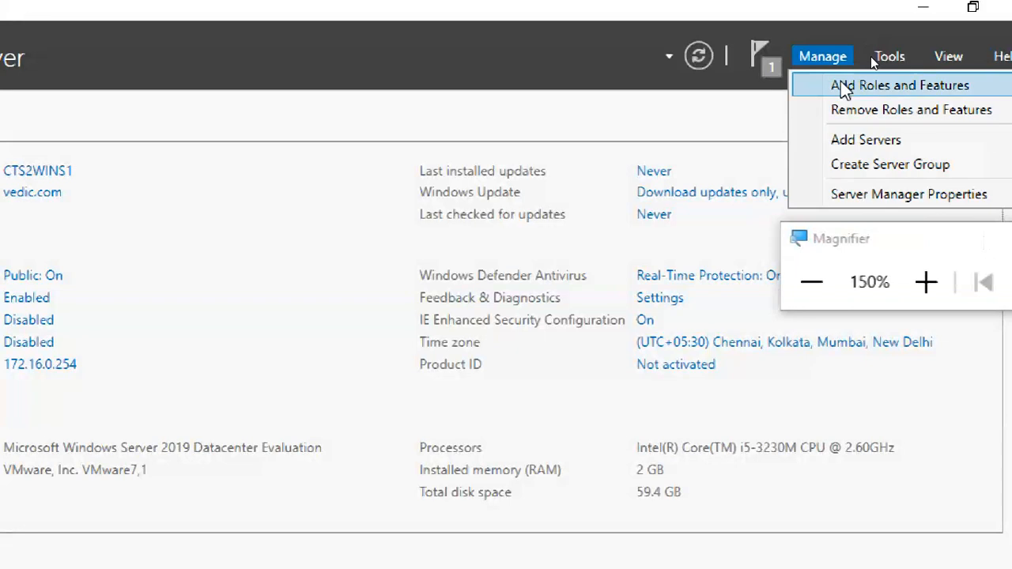
left_click(843, 84)
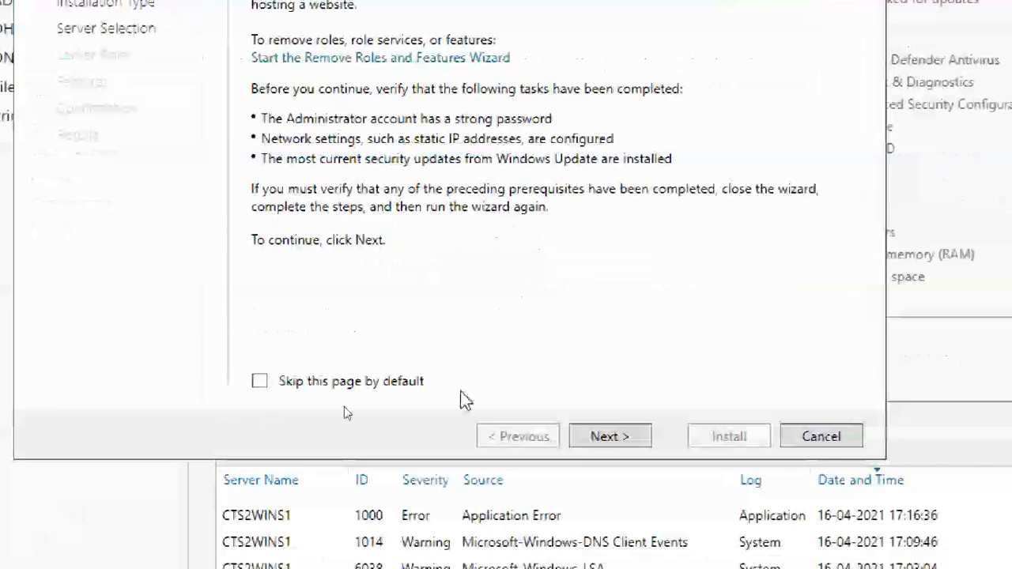
left_click(601, 436)
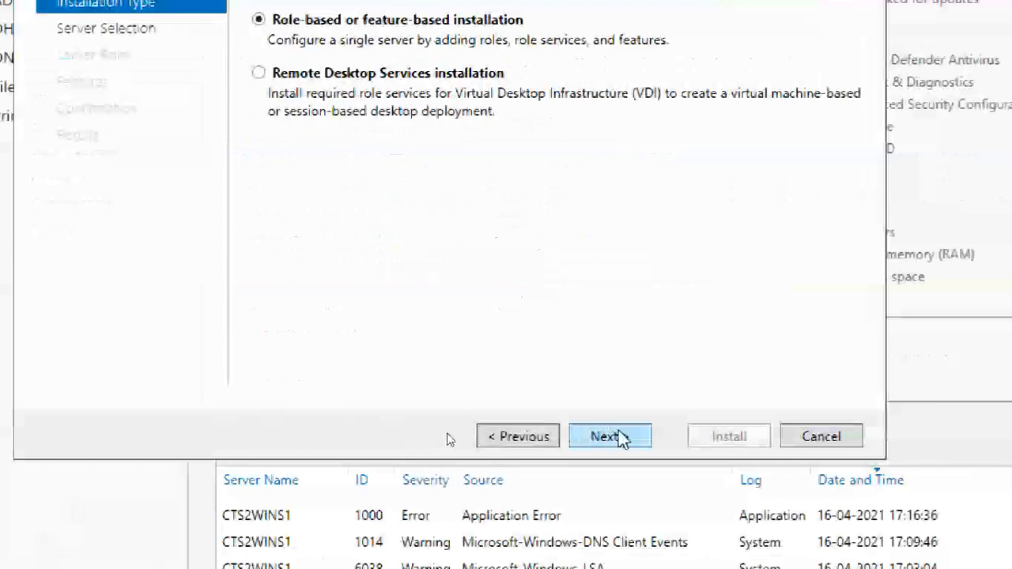
left_click(621, 436)
left_click(642, 431)
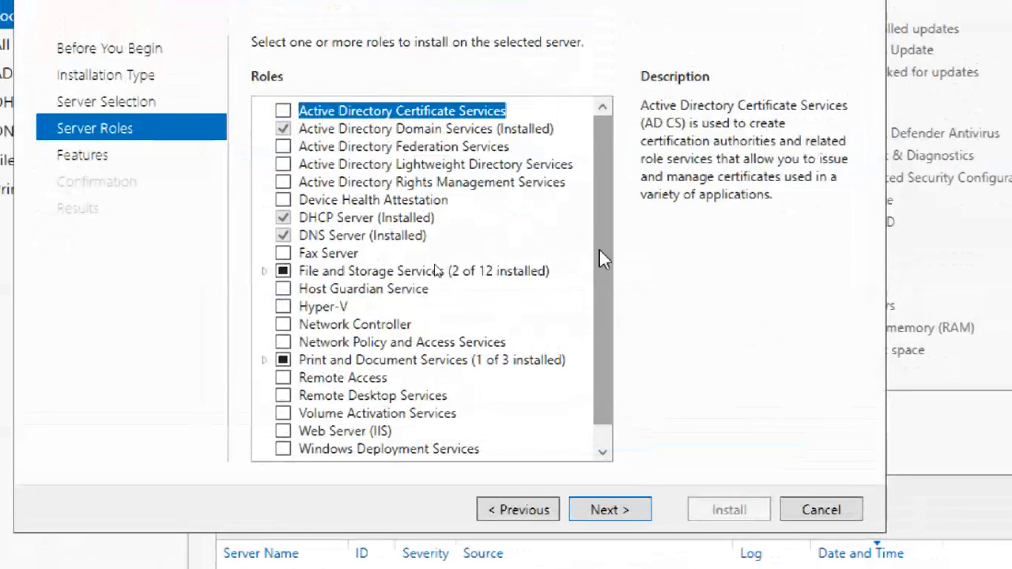
Expand File and Storage Services to list File and iSCSI Services and Storage Services.
left_click_drag(599, 249, 627, 356)
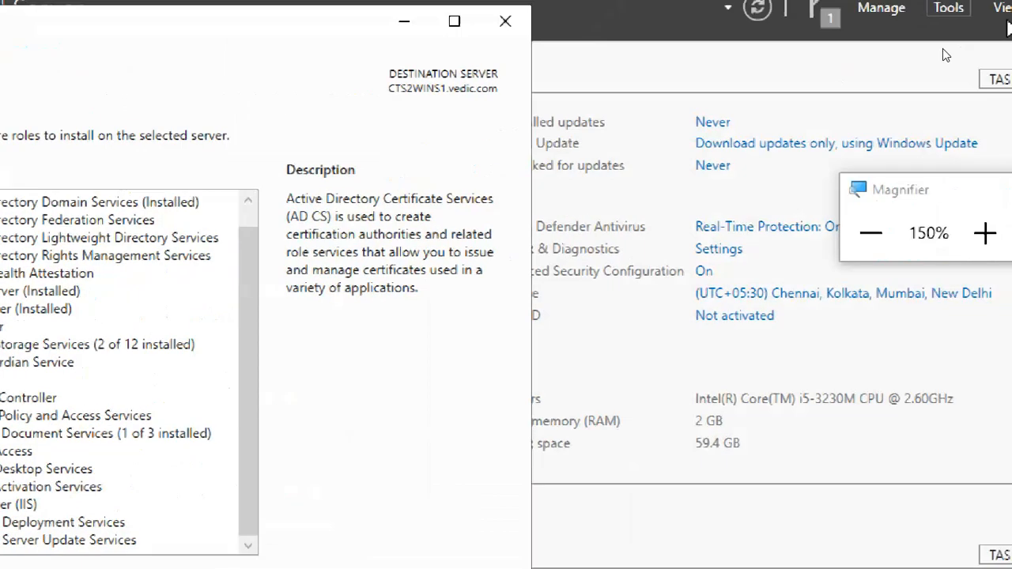
left_click_drag(894, 192, 466, 180)
left_click(506, 229)
left_click(505, 230)
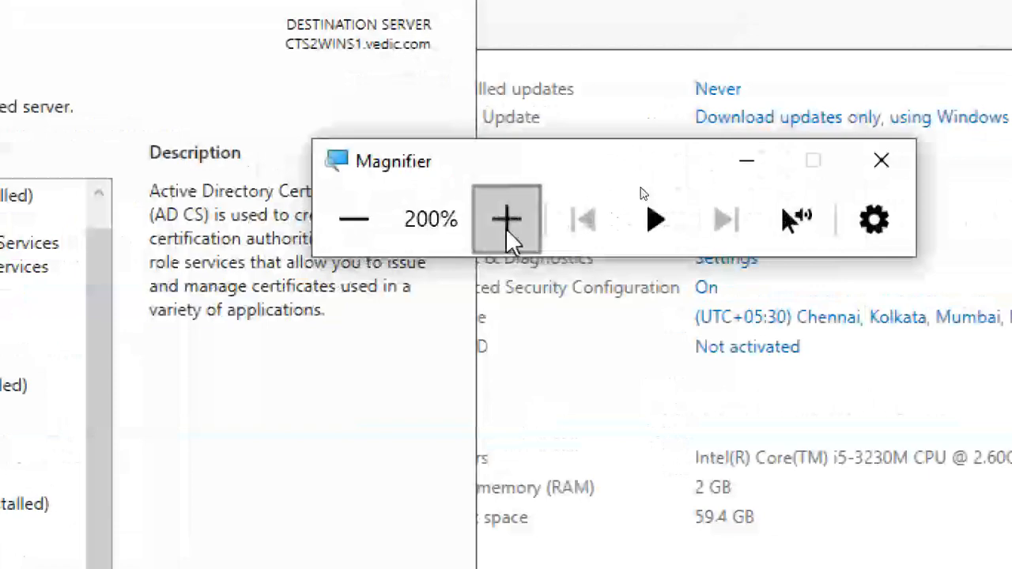
left_click(505, 229)
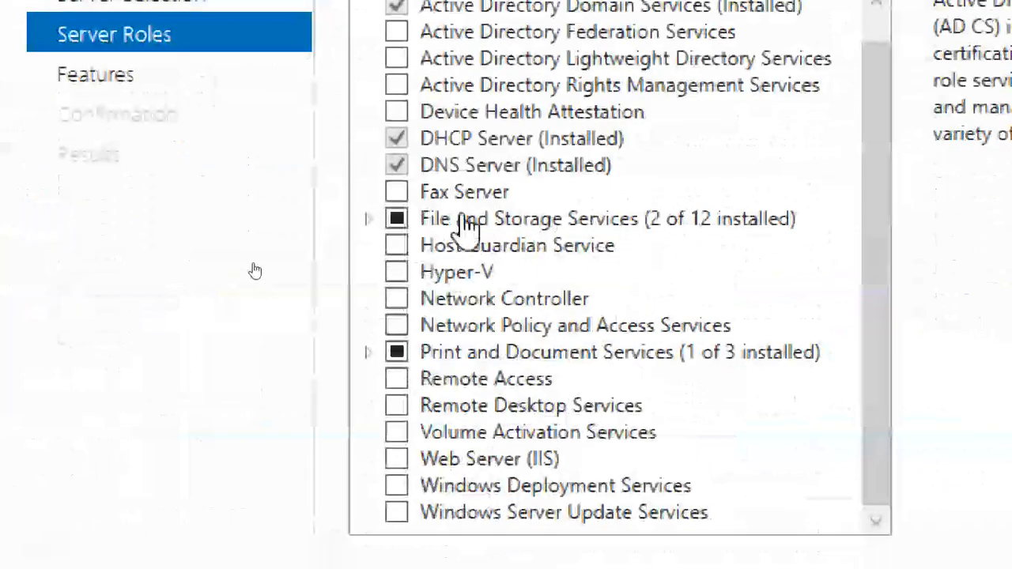
double_click(530, 220)
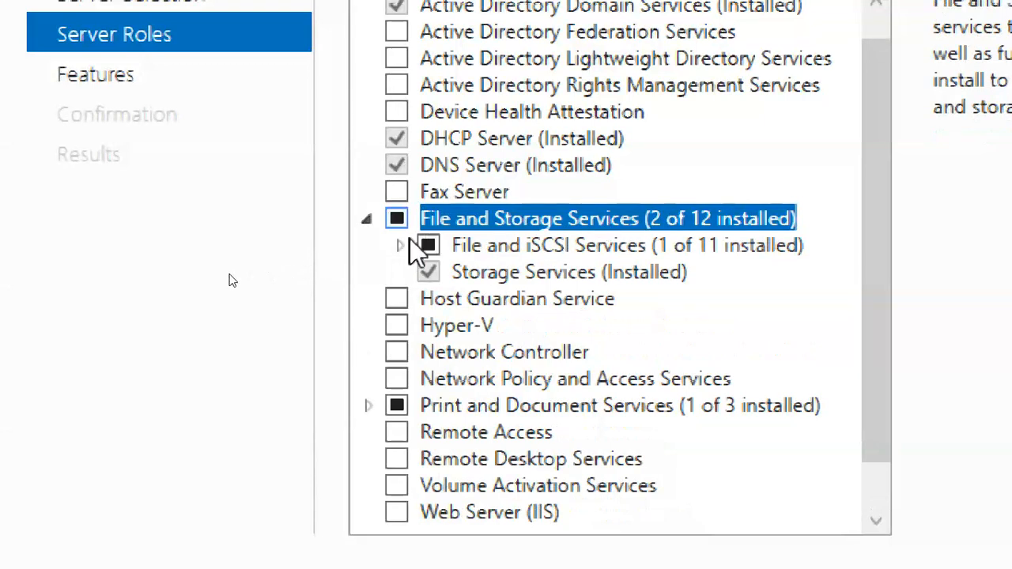
left_click(370, 221)
left_click(369, 220)
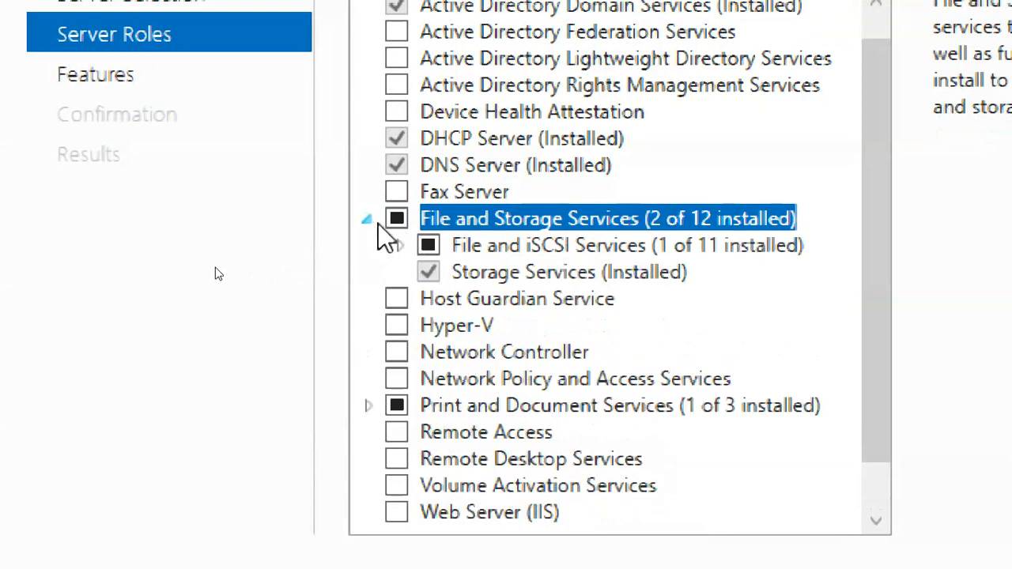
Under File and iSCSI Services, tick Work Folders and add the required IIS Hostable Web Core feature.
left_click(398, 246)
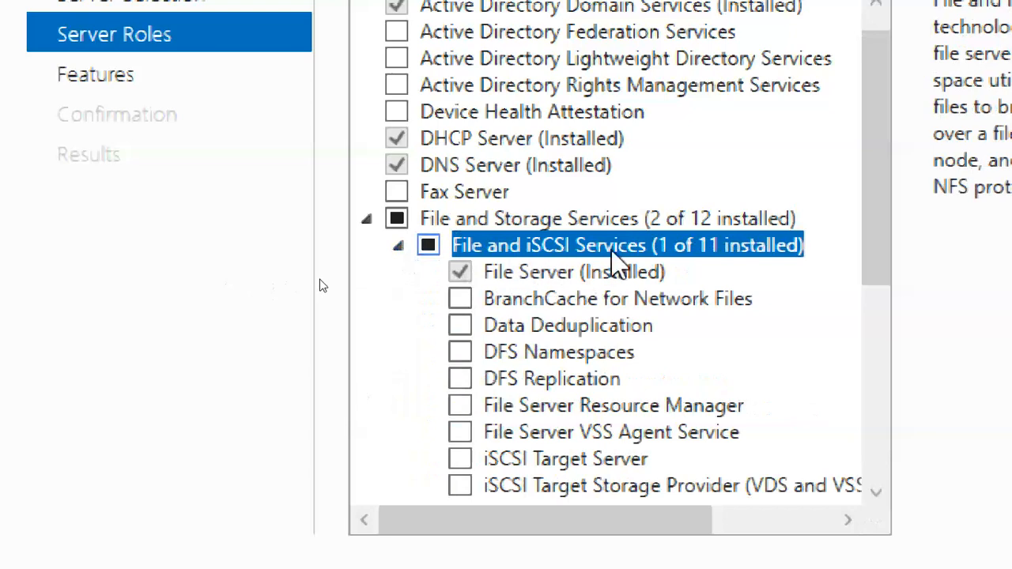
left_click_drag(890, 214, 896, 326)
left_click(674, 194)
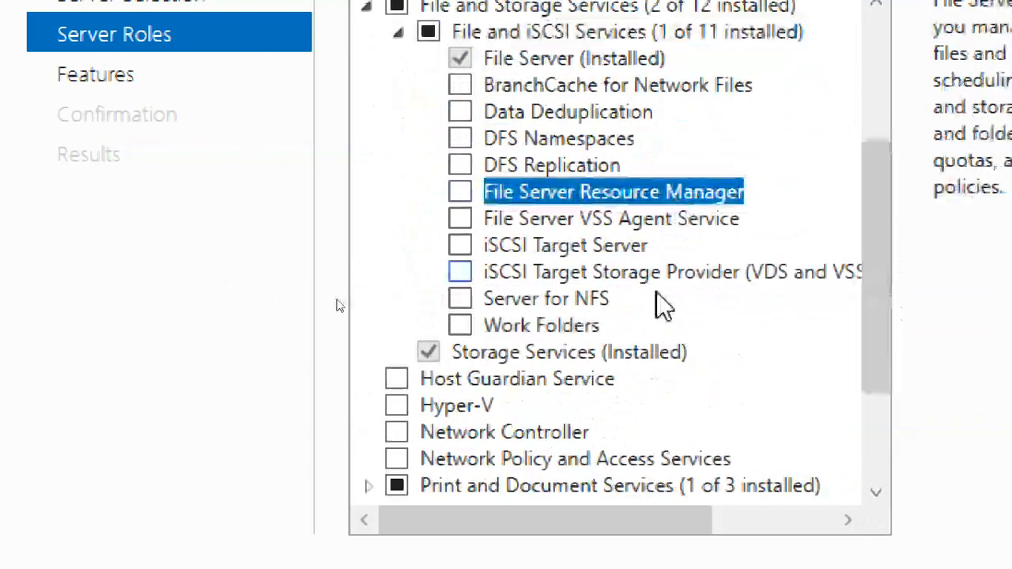
left_click(573, 331)
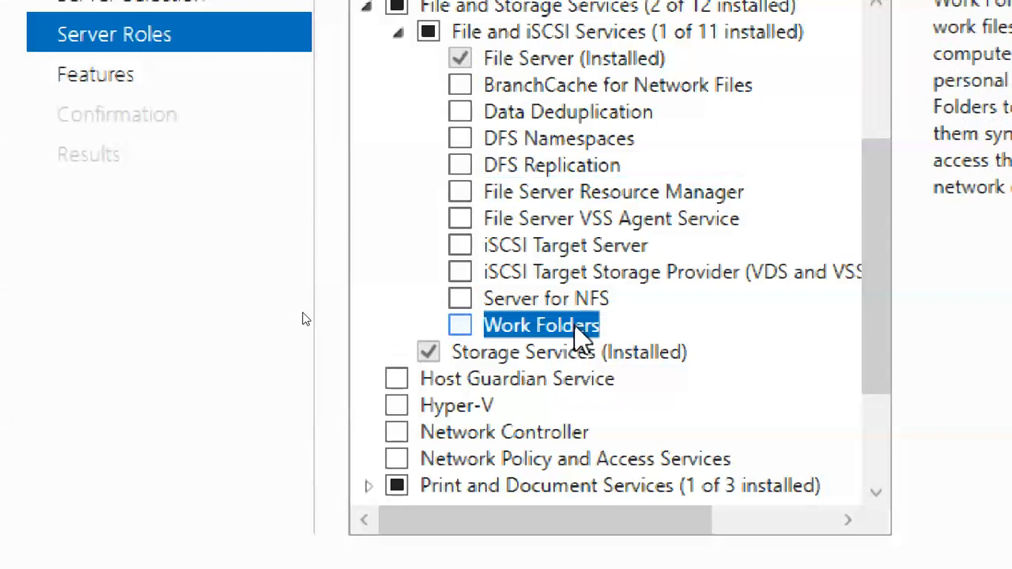
left_click(460, 327)
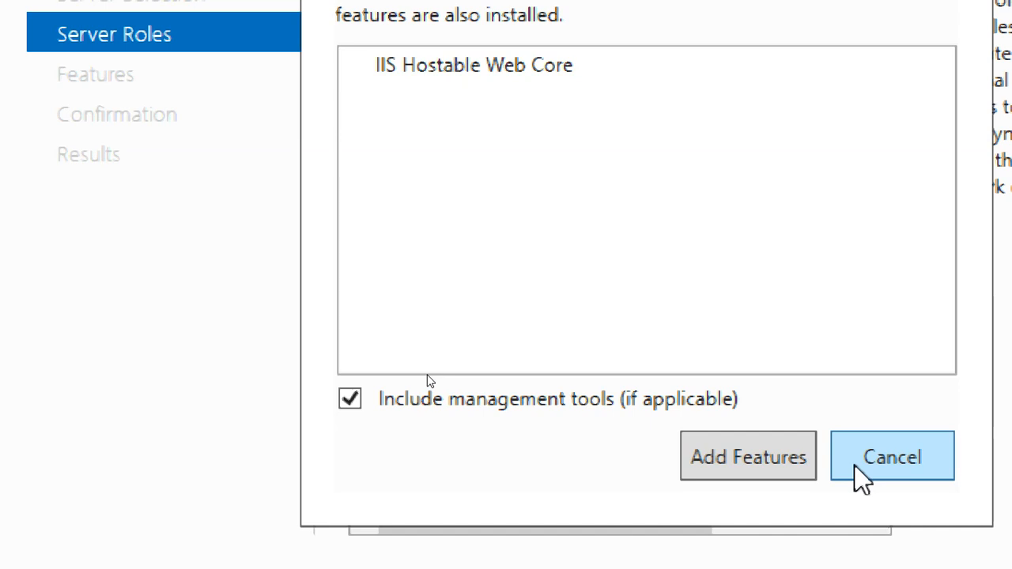
left_click(770, 455)
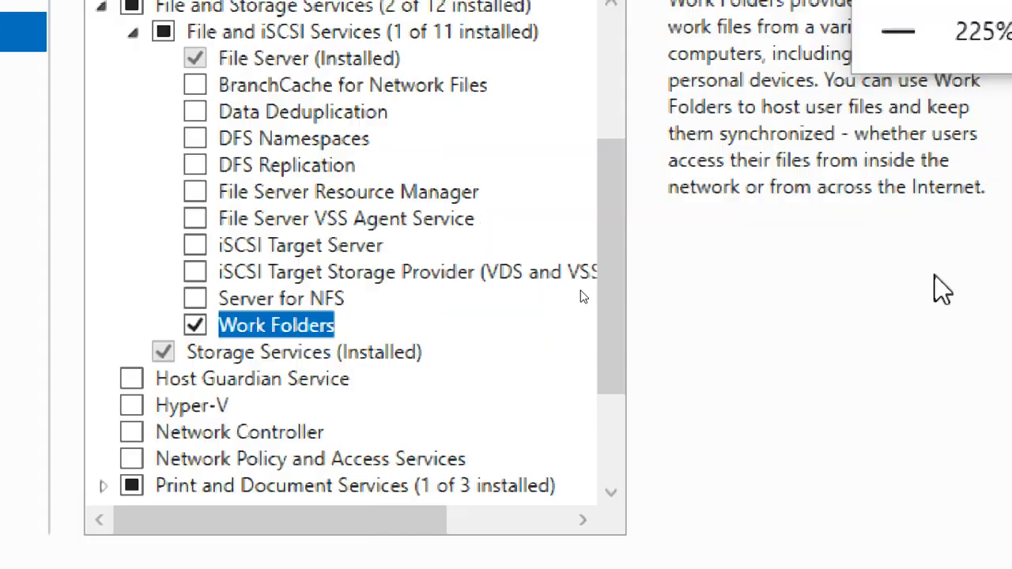
left_click(776, 51)
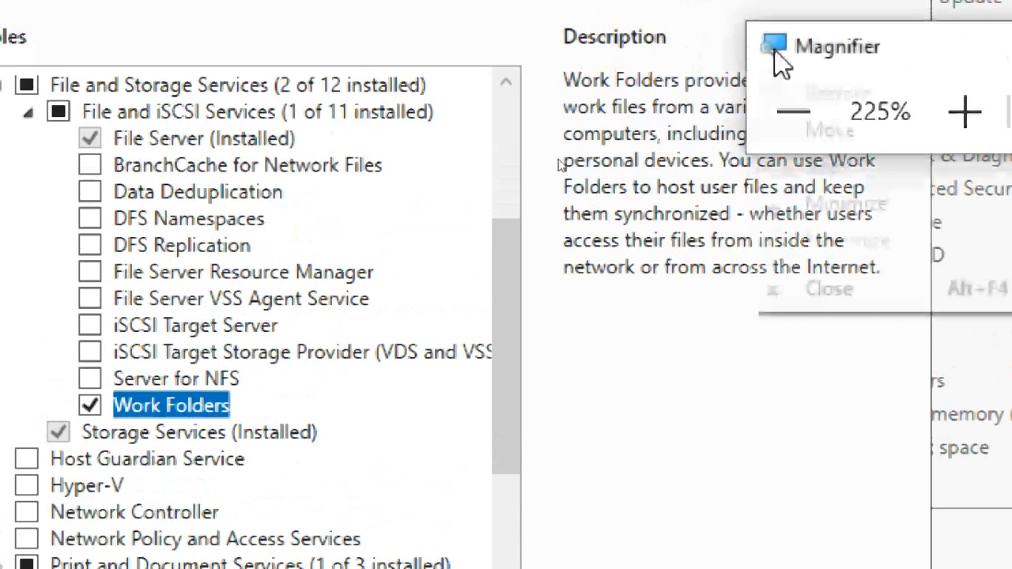
left_click(848, 189)
left_click_drag(830, 56, 933, 364)
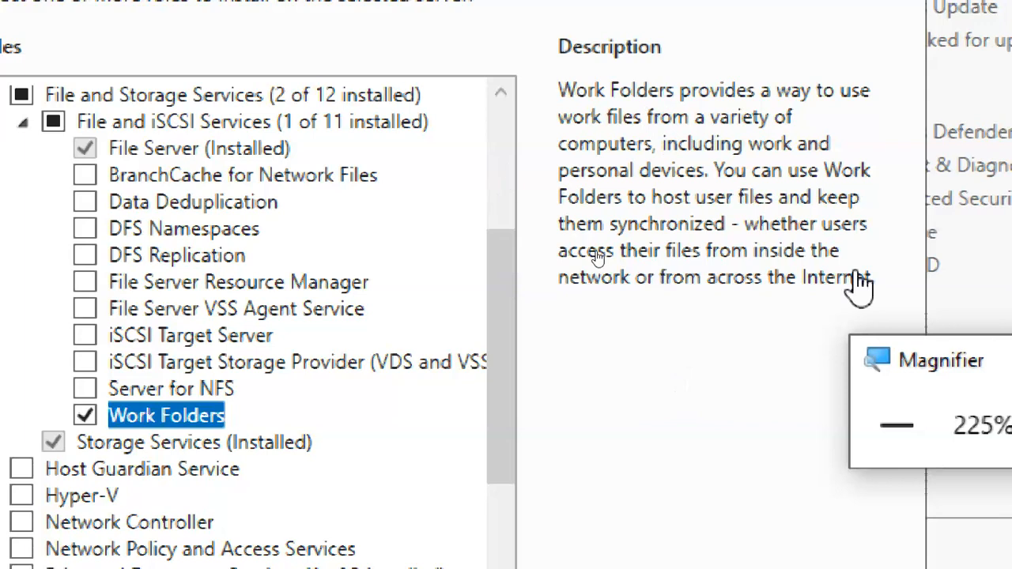
left_click_drag(924, 357, 956, 321)
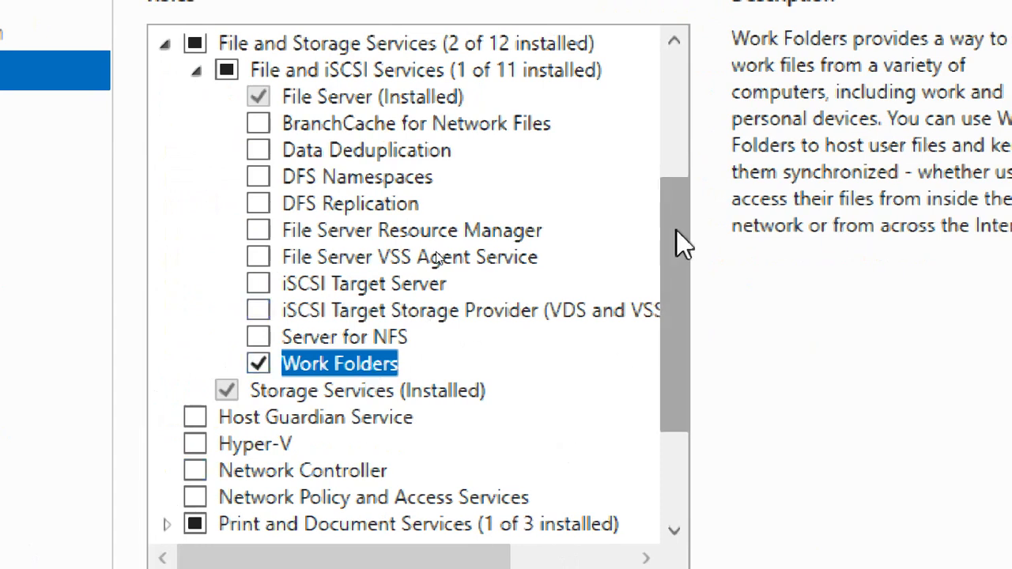
left_click_drag(676, 242, 685, 388)
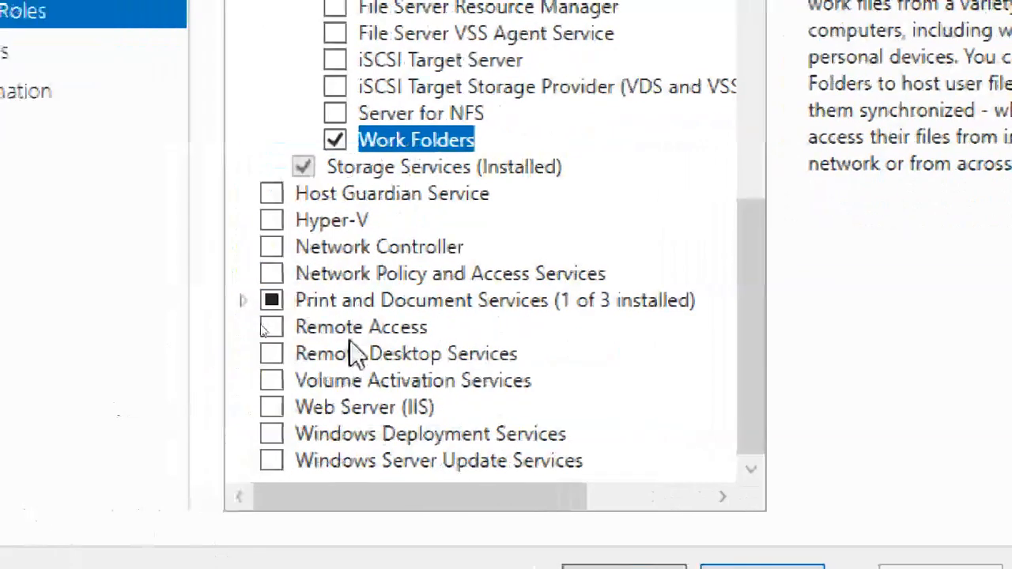
Tick Web Server (IIS) with IIS Management Console, then advance past Server Roles and Features.
left_click(397, 405)
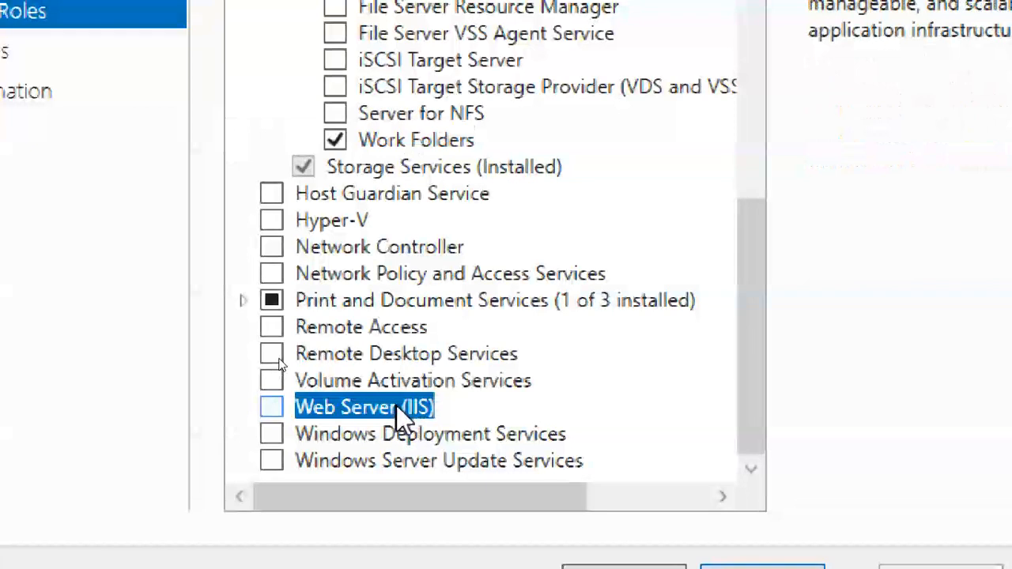
left_click(271, 406)
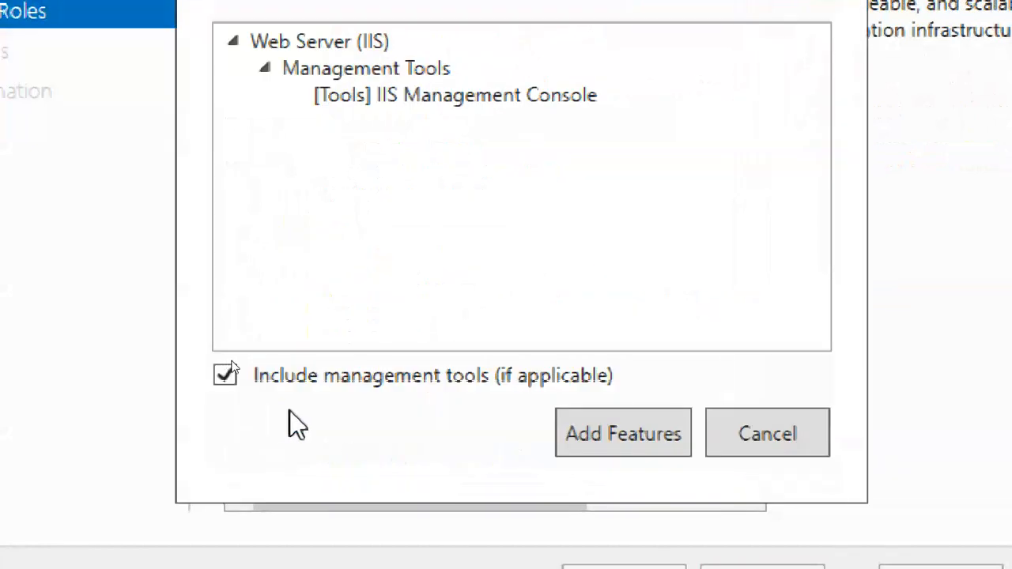
left_click(601, 427)
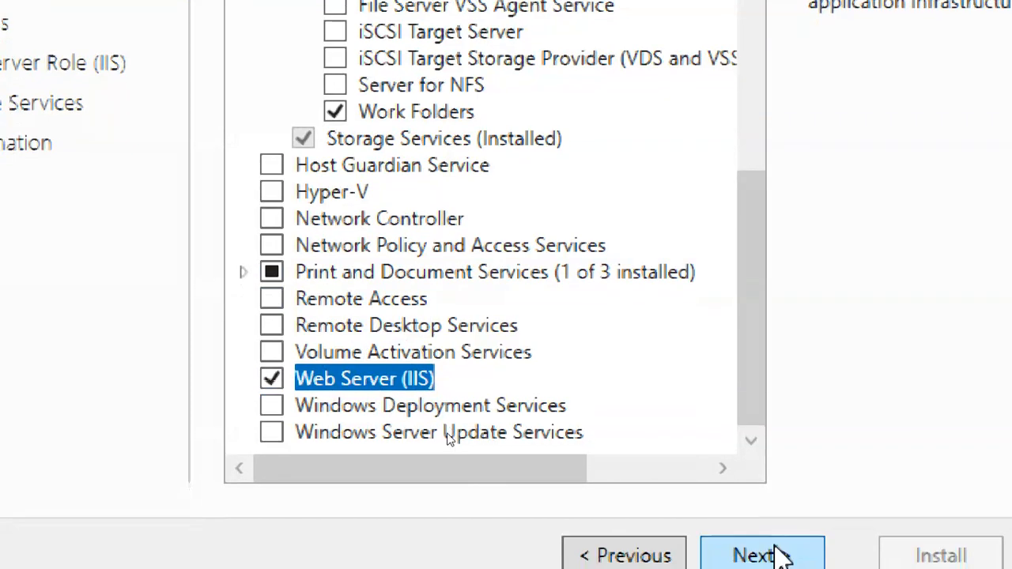
left_click(761, 547)
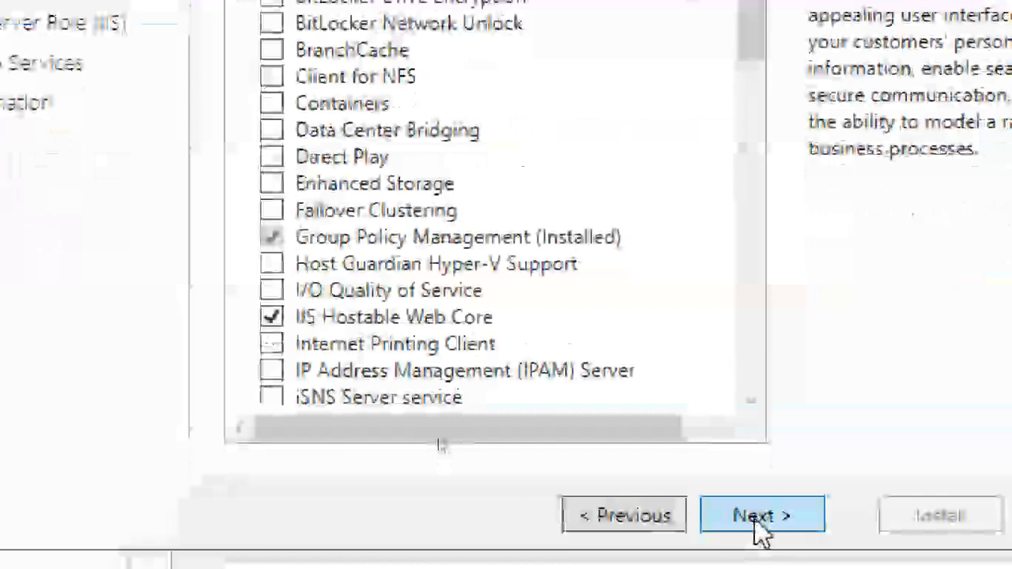
left_click(761, 550)
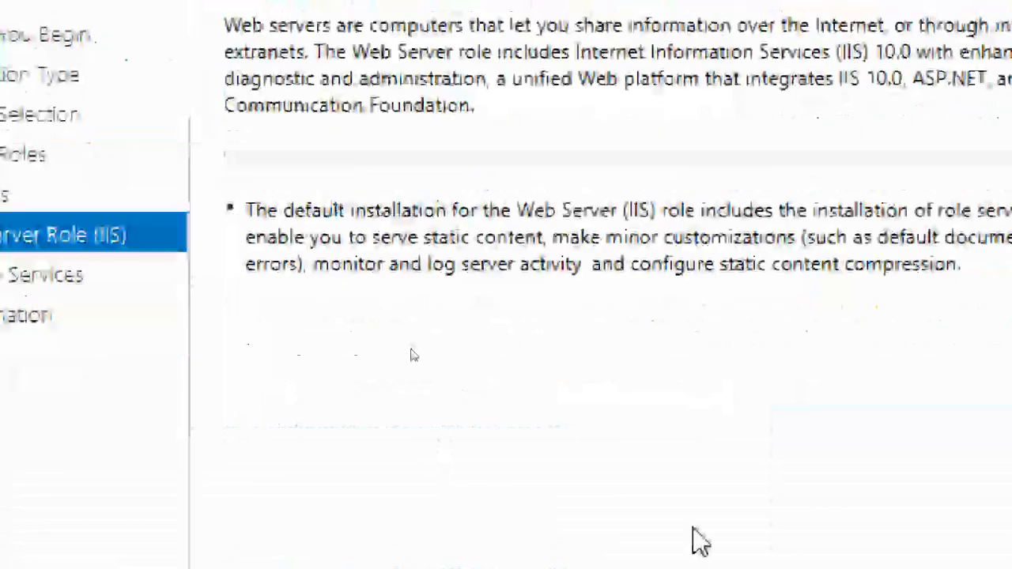
Review the IIS Role Services list, including Application Development, keeping the default selections.
left_click(737, 552)
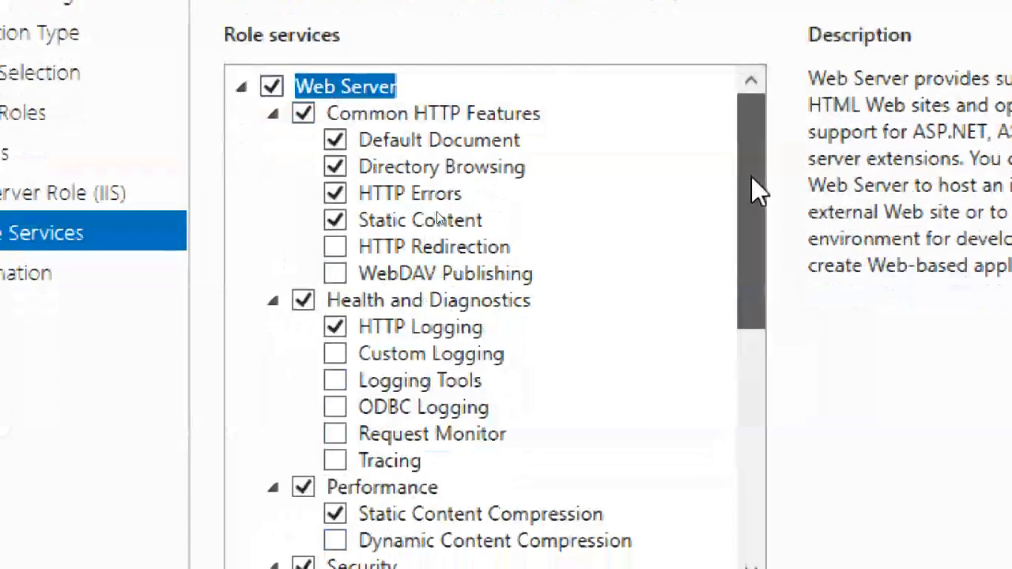
mouse_move(751, 175)
left_mouse_down()
mouse_move(780, 287)
mouse_move(806, 488)
left_mouse_up()
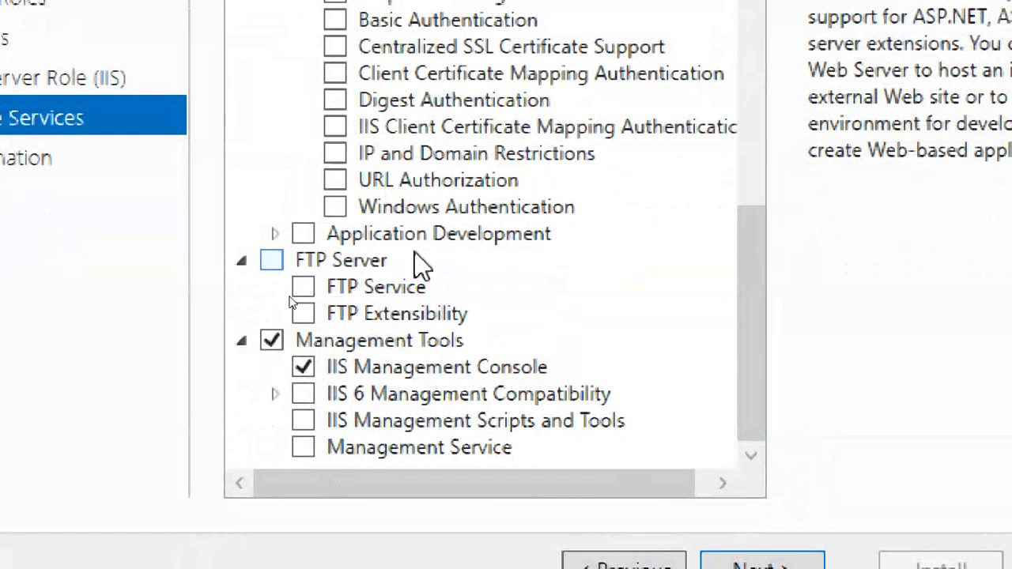
left_click(276, 233)
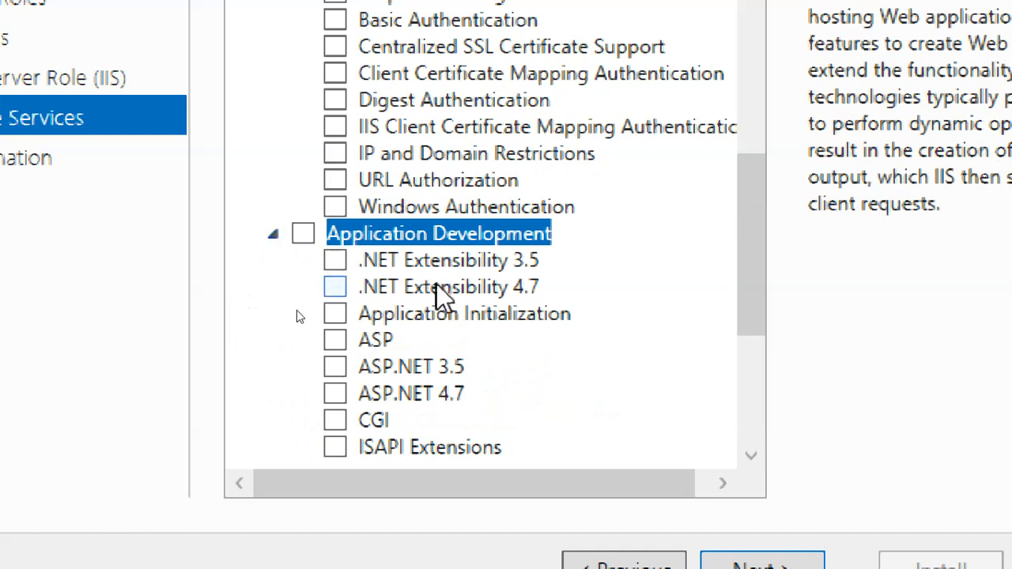
left_click(274, 235)
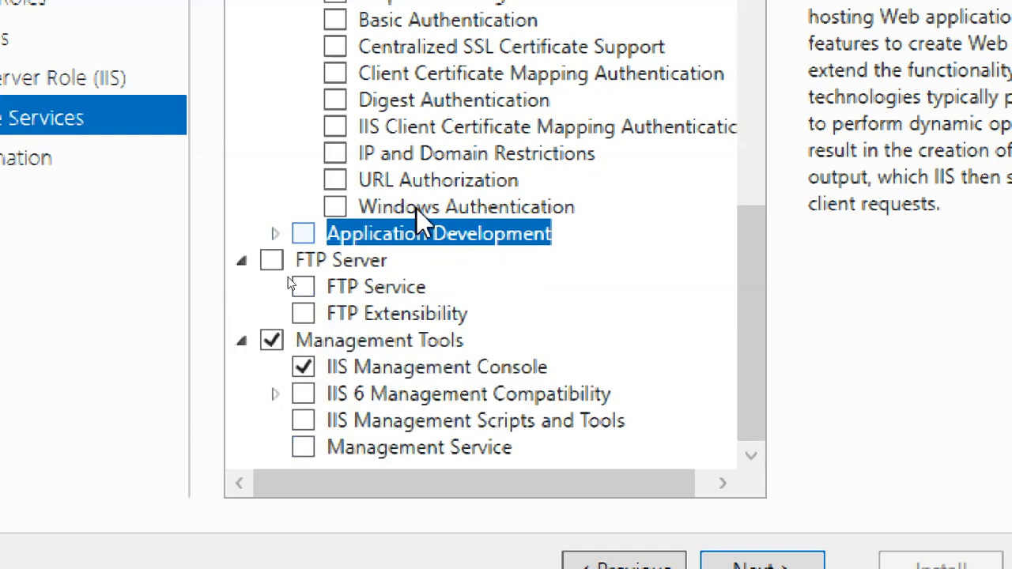
left_click_drag(747, 254, 799, 360)
scroll(759, 277, "up", 1)
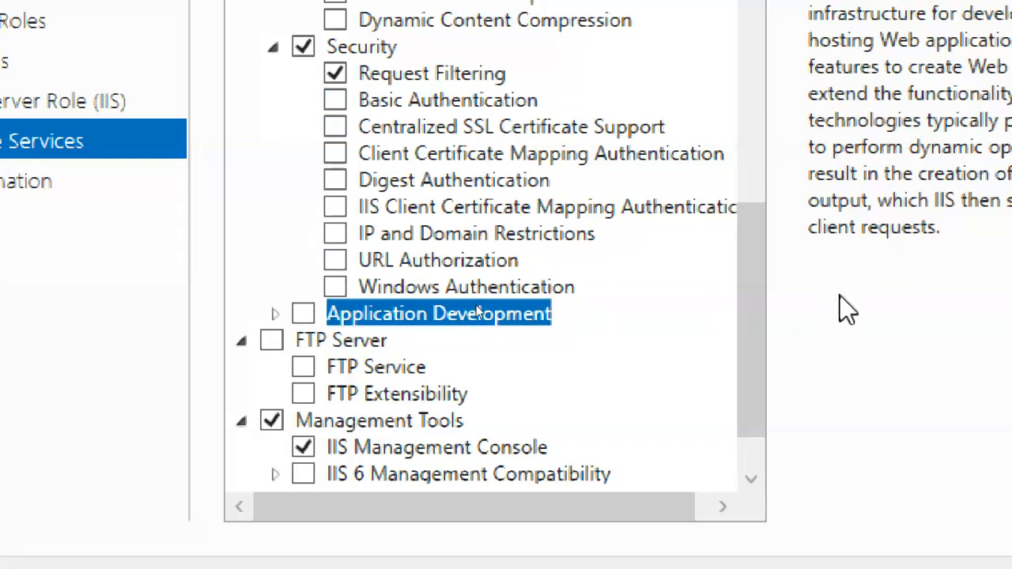
left_click_drag(764, 242, 753, 28)
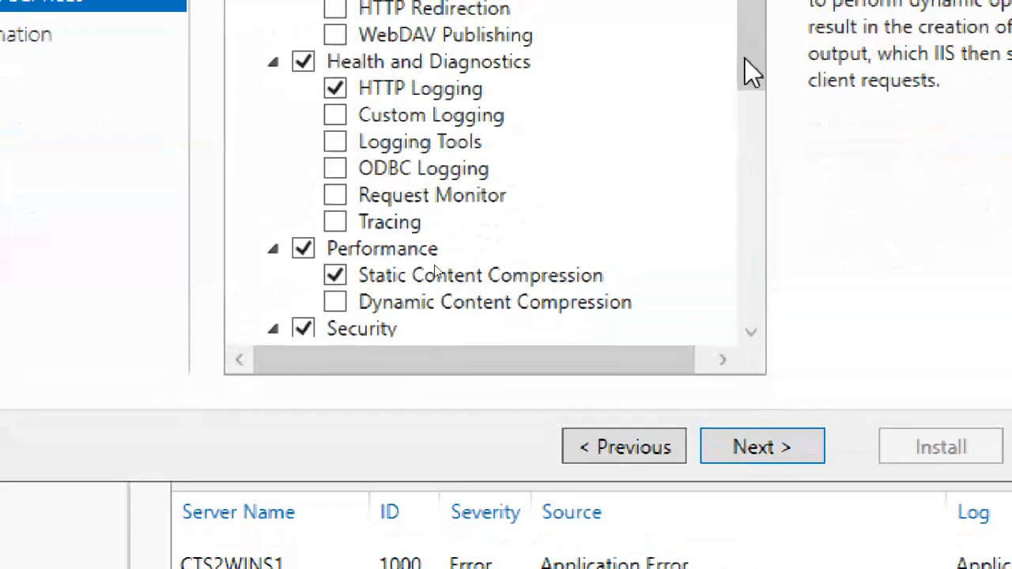
left_click_drag(746, 100, 775, 361)
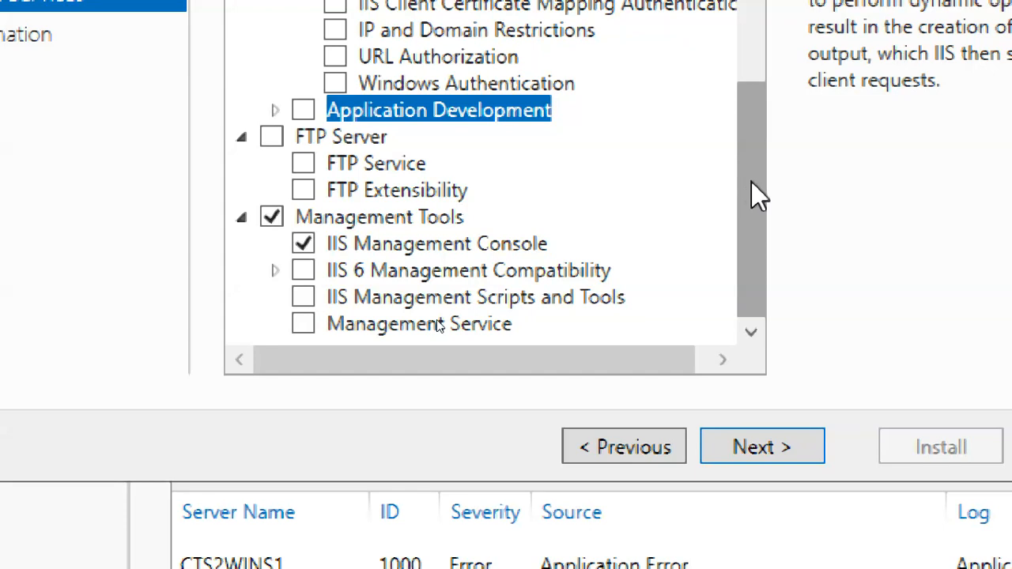
left_click_drag(751, 182, 747, 0)
left_click_drag(747, 55, 809, 388)
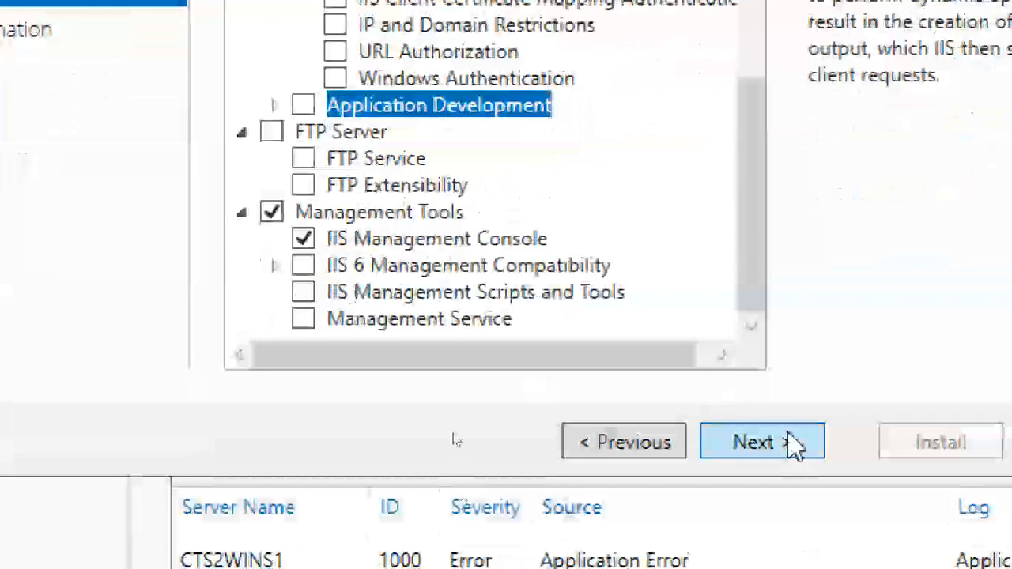
Enable automatic restart if required and install Work Folders, IIS Hostable Web Core and Web Server (IIS).
left_click(795, 567)
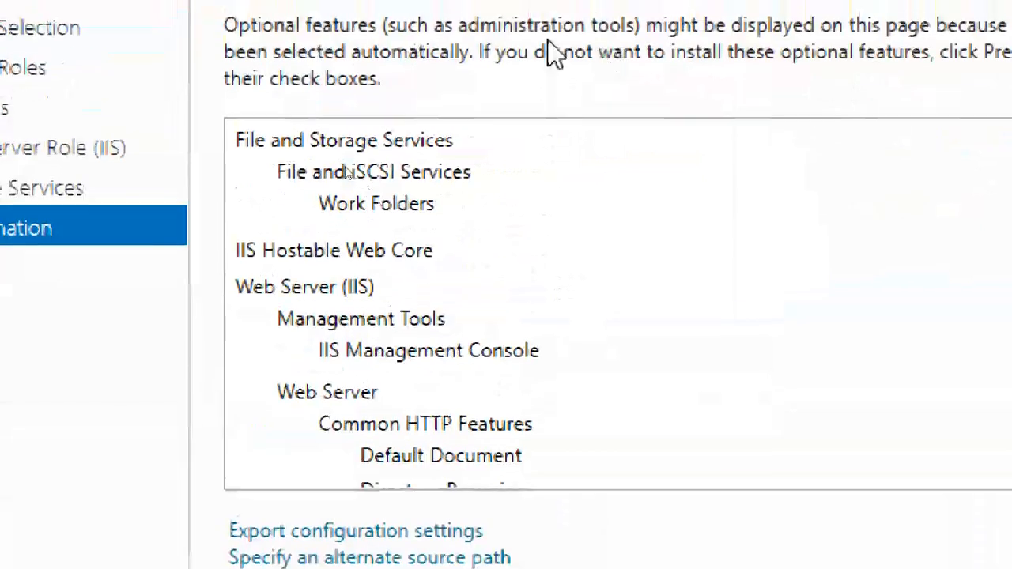
left_click(237, 65)
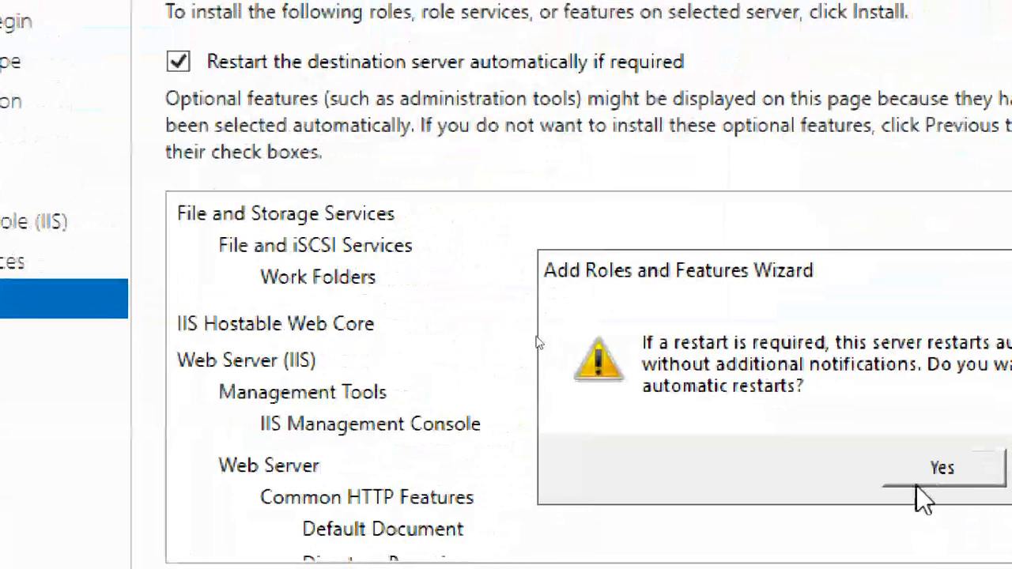
left_click(981, 474)
left_click(878, 546)
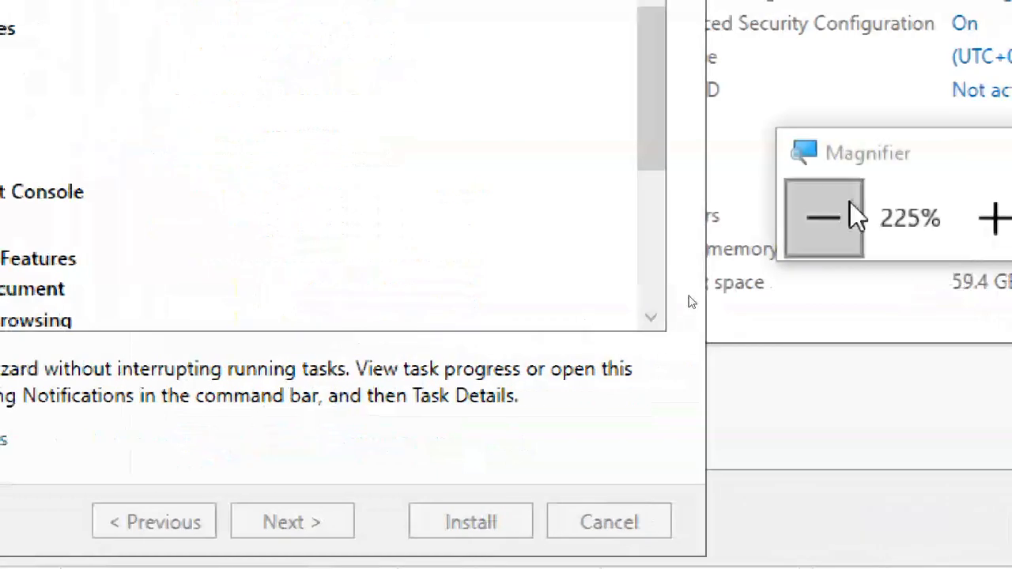
left_click(807, 197)
left_click(813, 235)
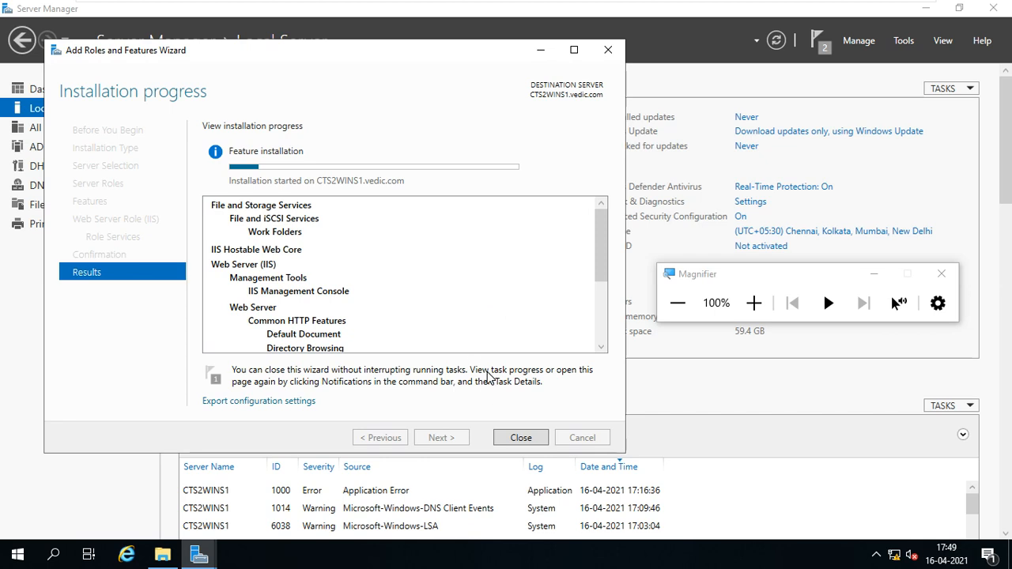
mouse_move(828, 6)
left_click_drag(429, 58, 484, 59)
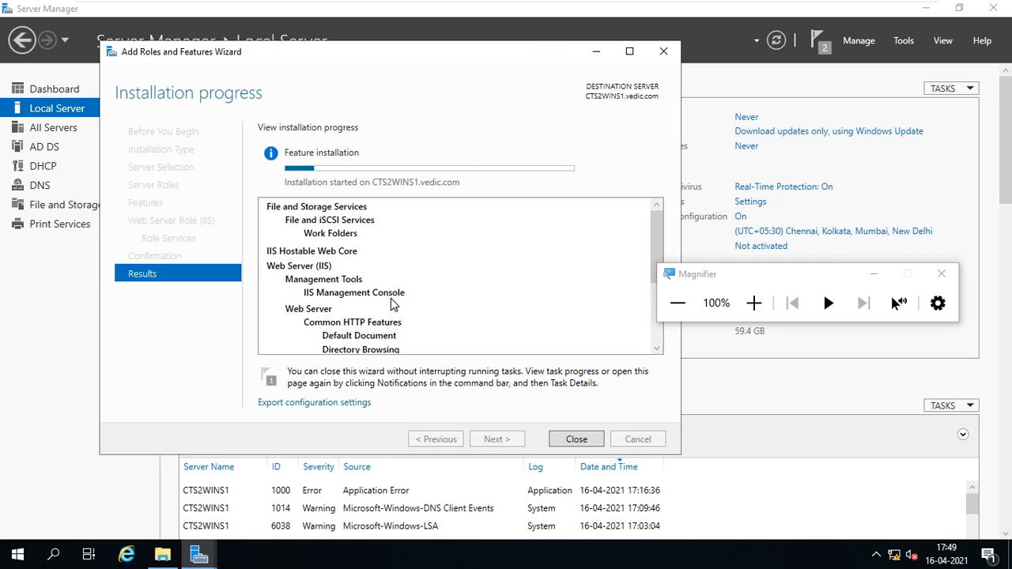
Exit VMware full-screen mode so the virtual machine shows in a normal window.
mouse_move(746, 7)
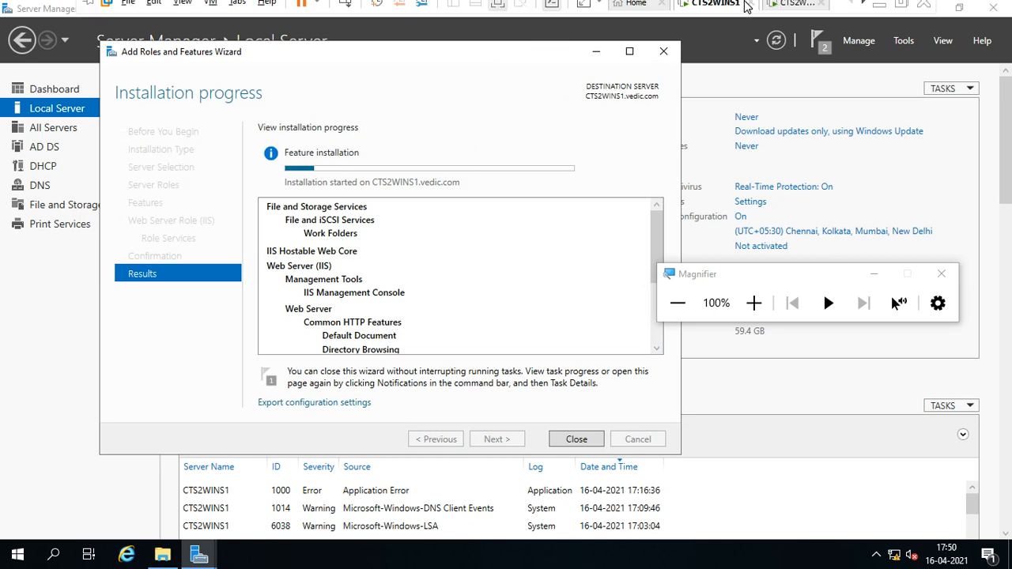
left_click(908, 8)
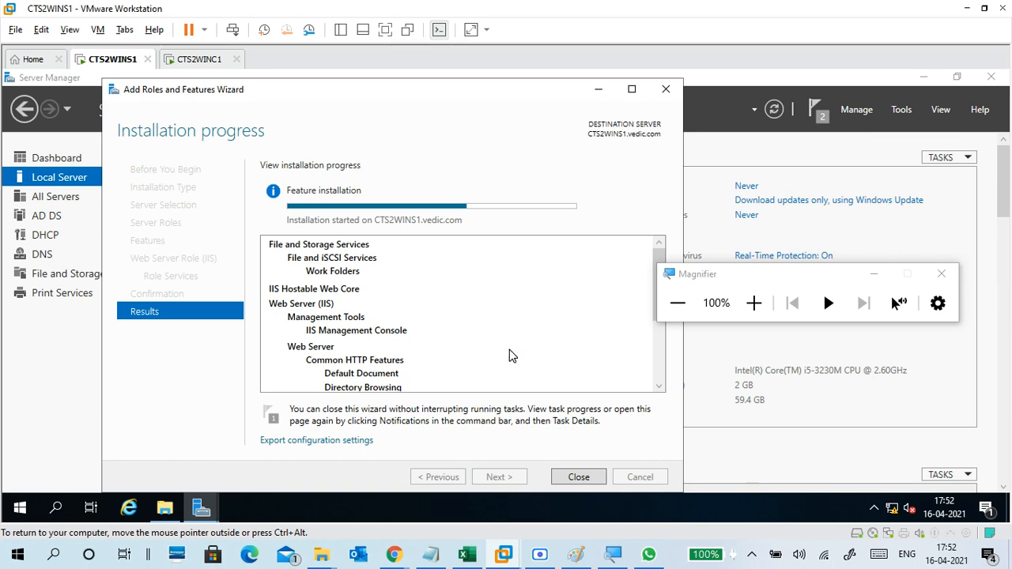
In the day17 notes, change the install role line to read 'Web server(iis)'.
left_click(431, 553)
scroll(443, 303, "up", 3)
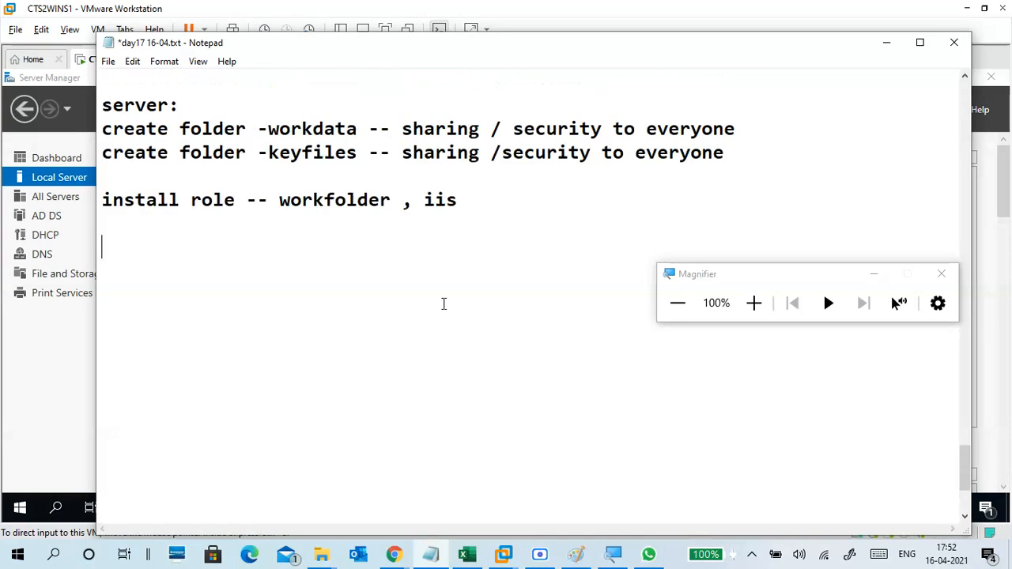
scroll(445, 304, "down", 1)
left_click(466, 273)
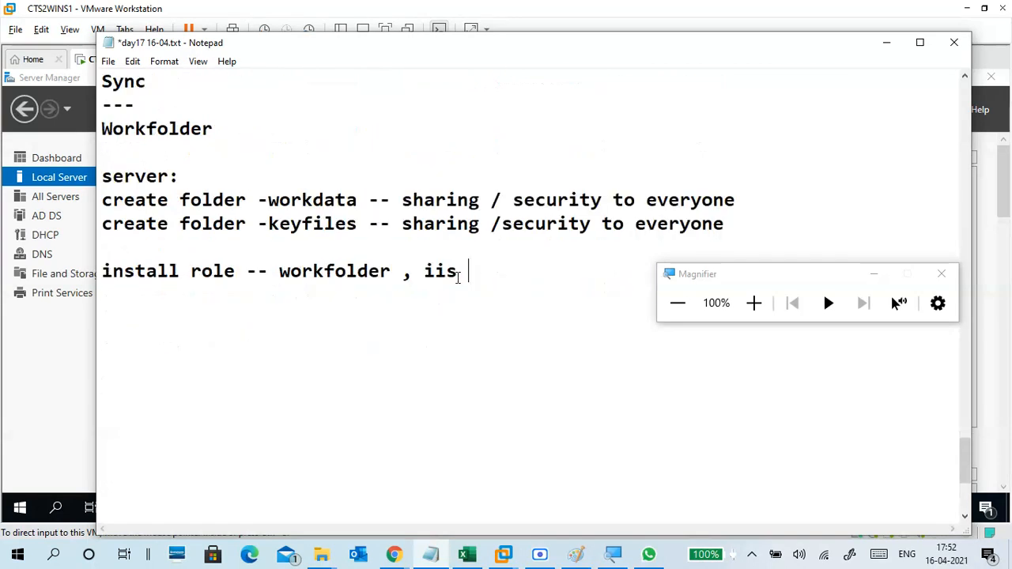
left_click(426, 271)
type("Web")
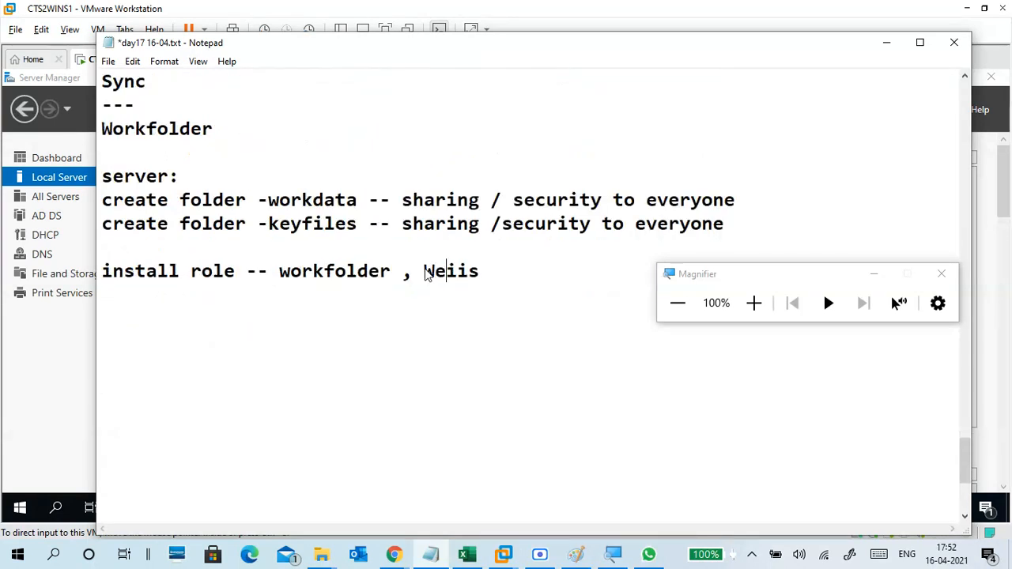
type(" server")
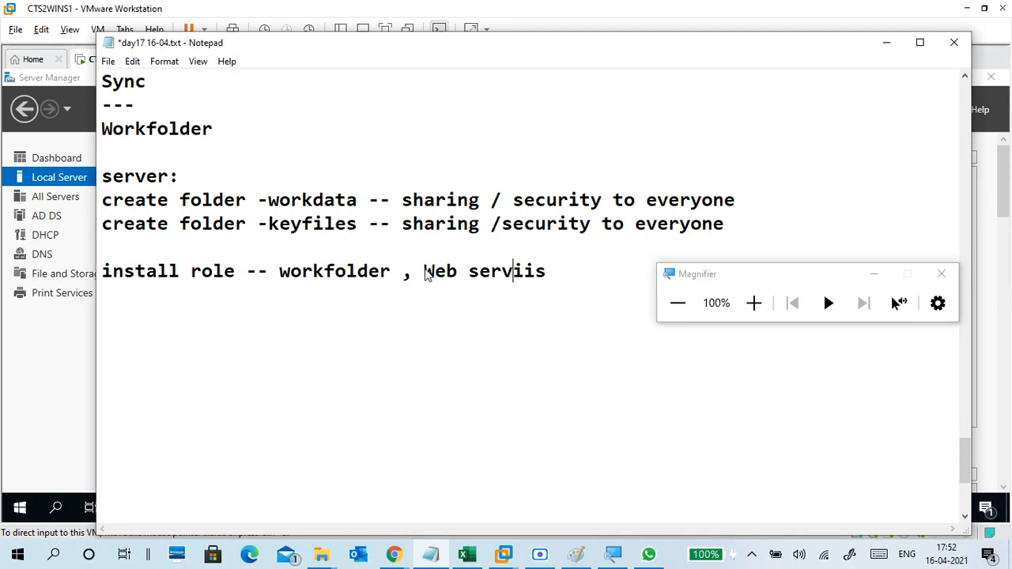
type("(")
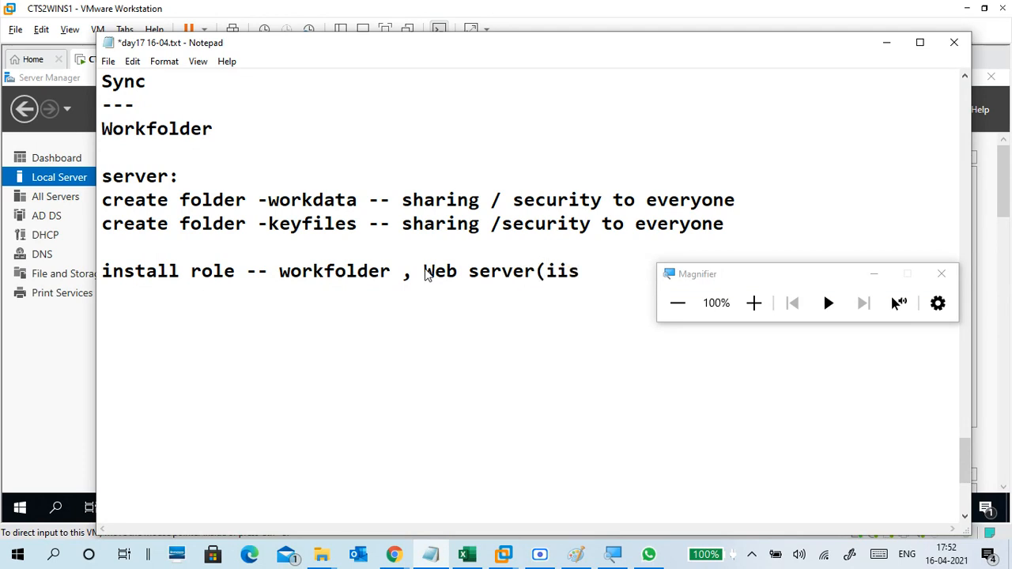
key("Right")
key("Right")
key("Right")
type(")")
Add a '------' separator line below the install role line.
key("Return")
type("---")
key("BackSpace")
key("BackSpace")
key("BackSpace")
key("BackSpace")
type("------")
key("Return")
type("in")
key("BackSpace")
key("BackSpace")
Add the note 'iis -- internet information service (web server)'.
type("ii")
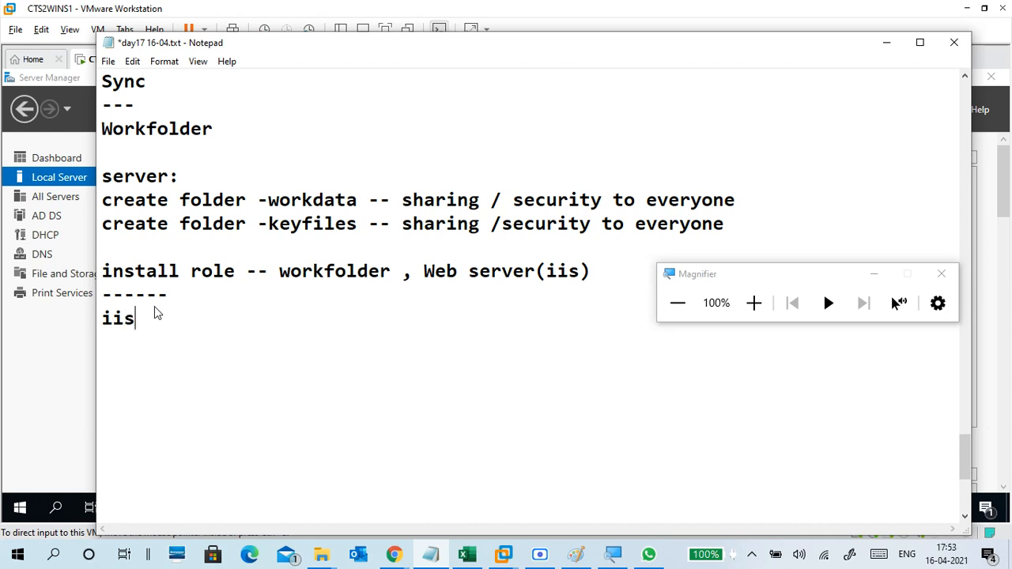
type("s -- internet")
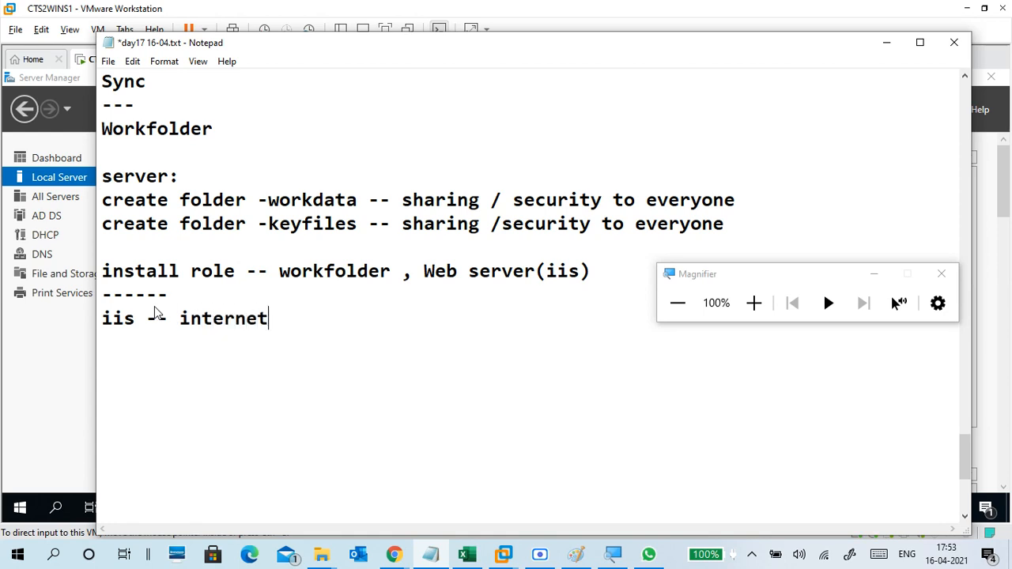
type(" information ")
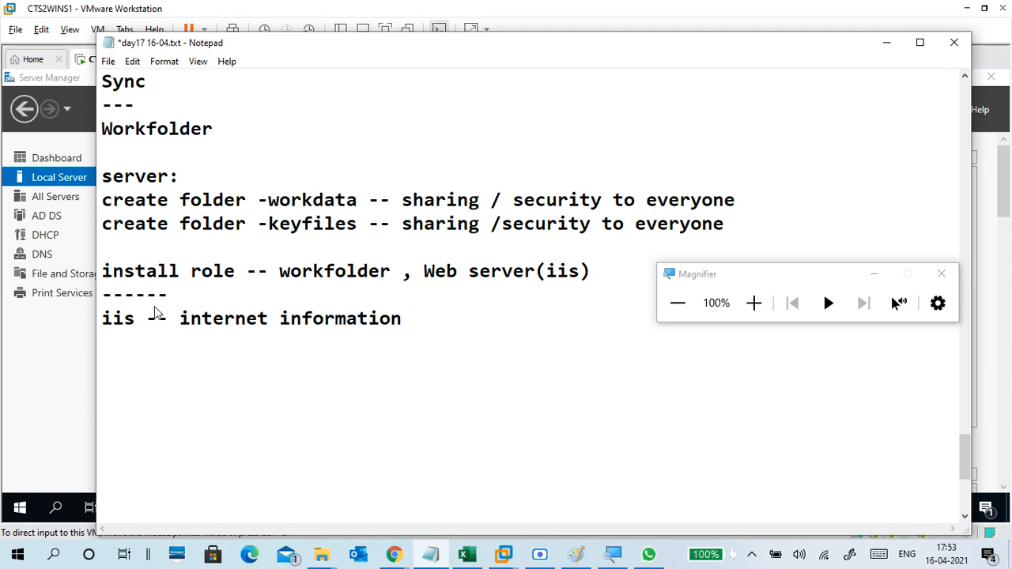
type("service")
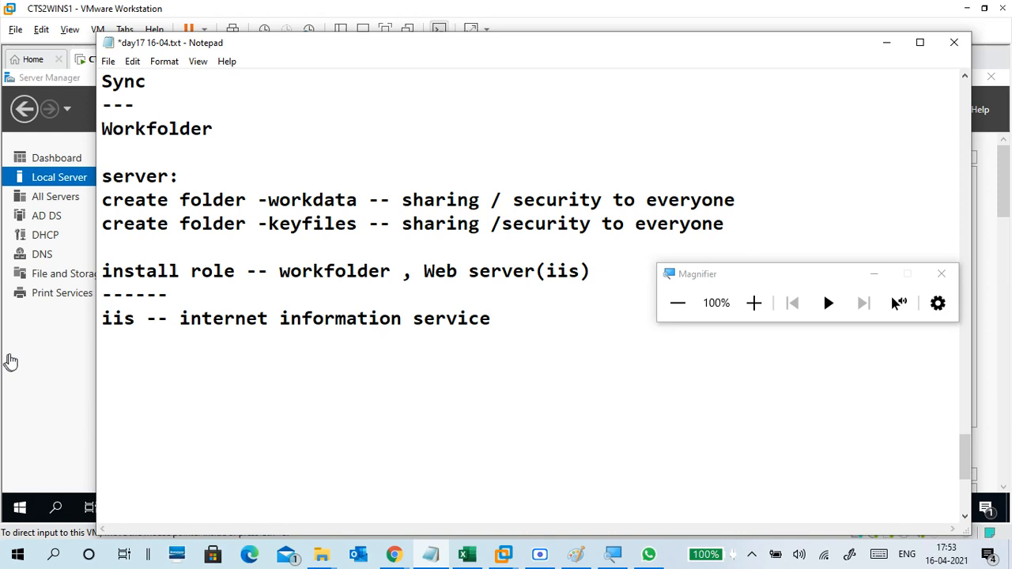
left_click(118, 347)
type("(web ser")
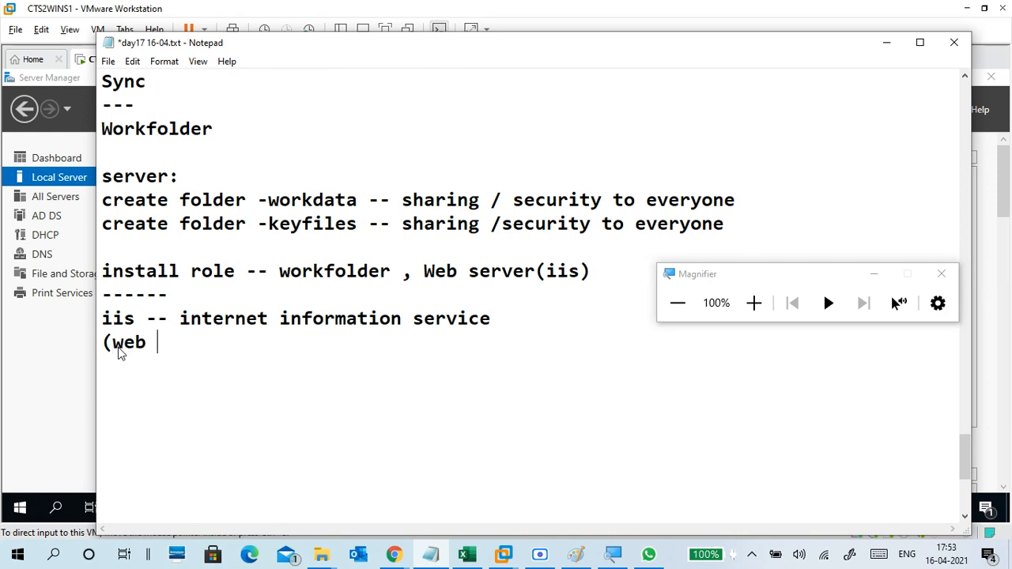
type("ver)")
key("Return")
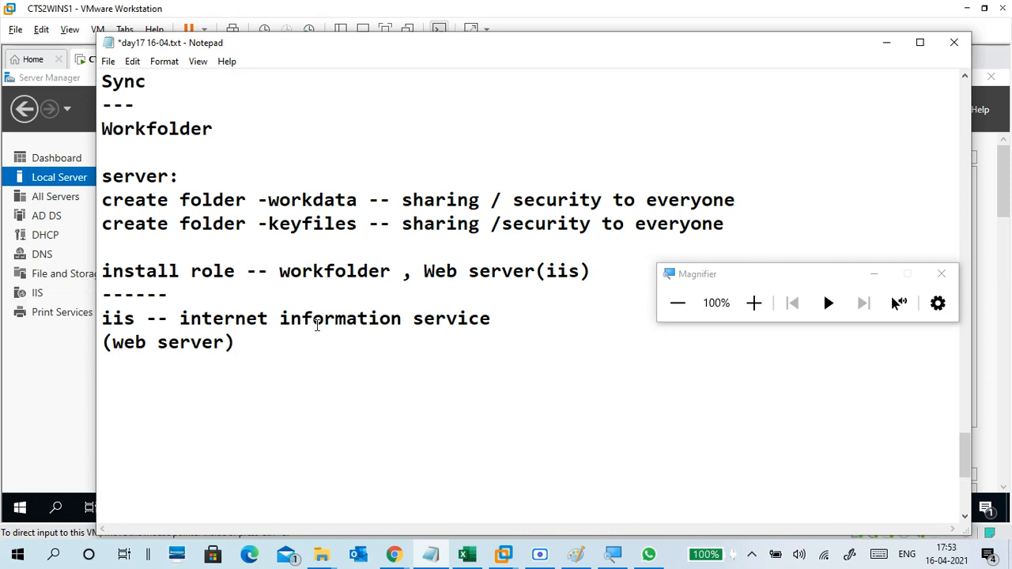
Add a new note line reading 'self sign certificates'.
scroll(298, 273, "down", 2)
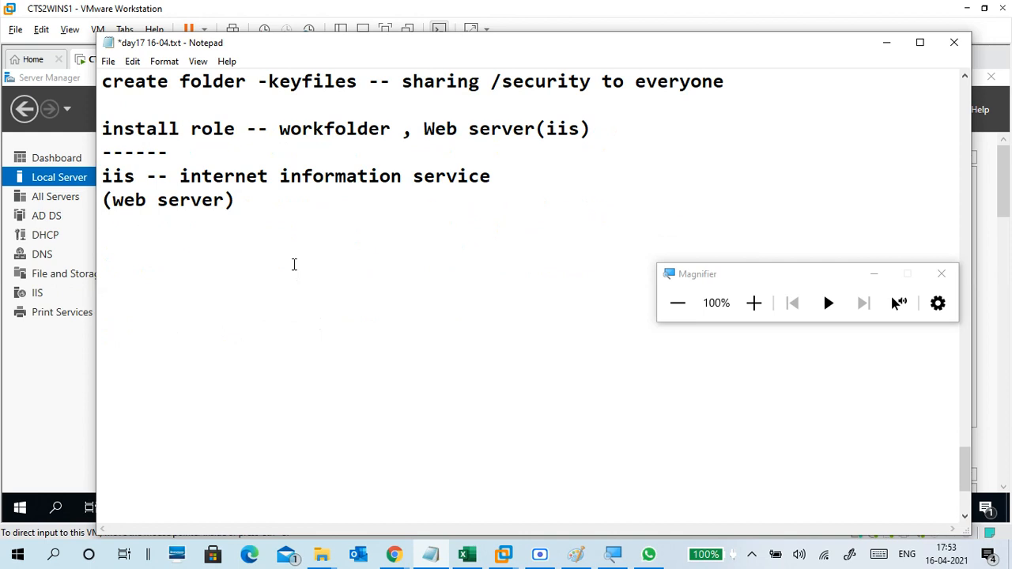
key("Return")
type("cret")
key("BackSpace")
type("ae")
key("BackSpace")
type("te")
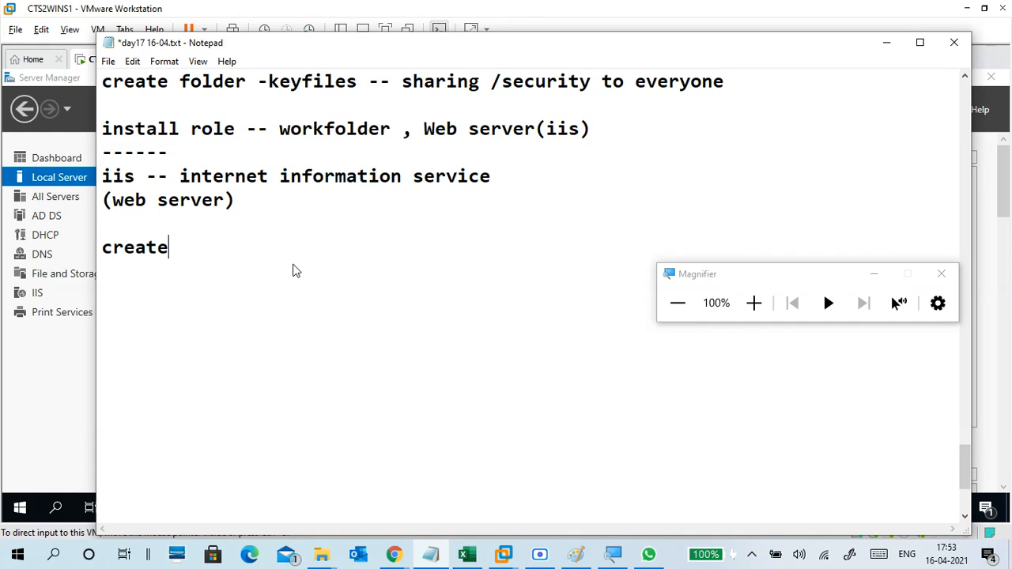
type(" sel")
key("BackSpace")
key("BackSpace")
key("BackSpace")
key("BackSpace")
key("BackSpace")
key("BackSpace")
key("BackSpace")
key("BackSpace")
key("BackSpace")
key("BackSpace")
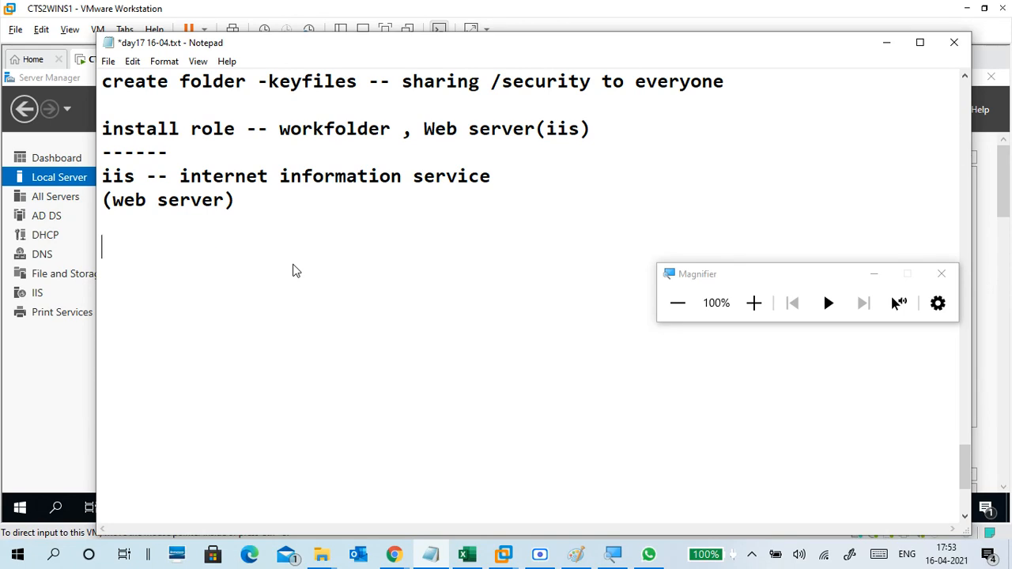
type("self sign c")
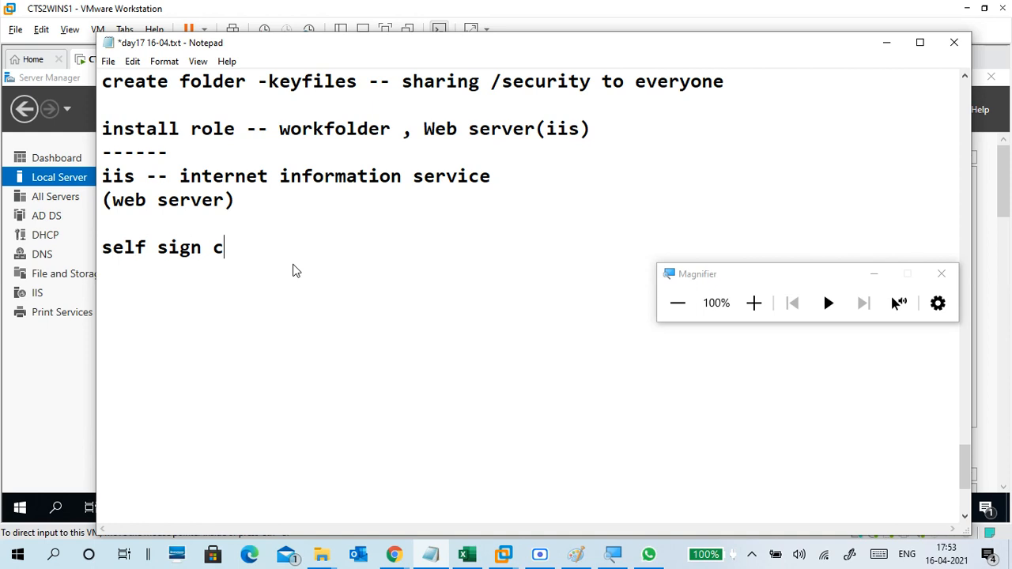
type("ertifi")
type("cate")
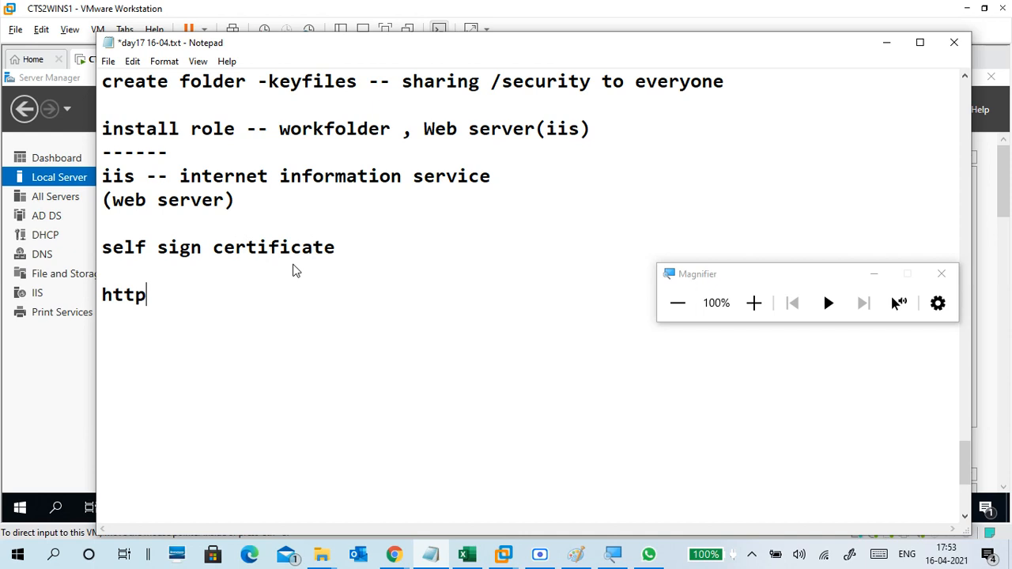
type("s --")
Close the completed IIS installation wizard and return to Server Manager's Local Server page.
left_click(885, 41)
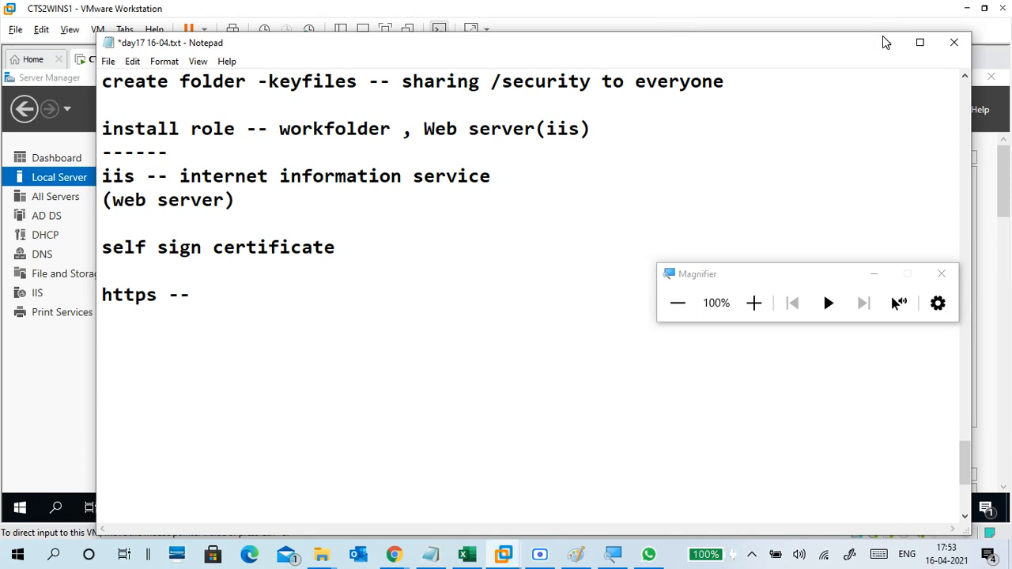
left_click(754, 302)
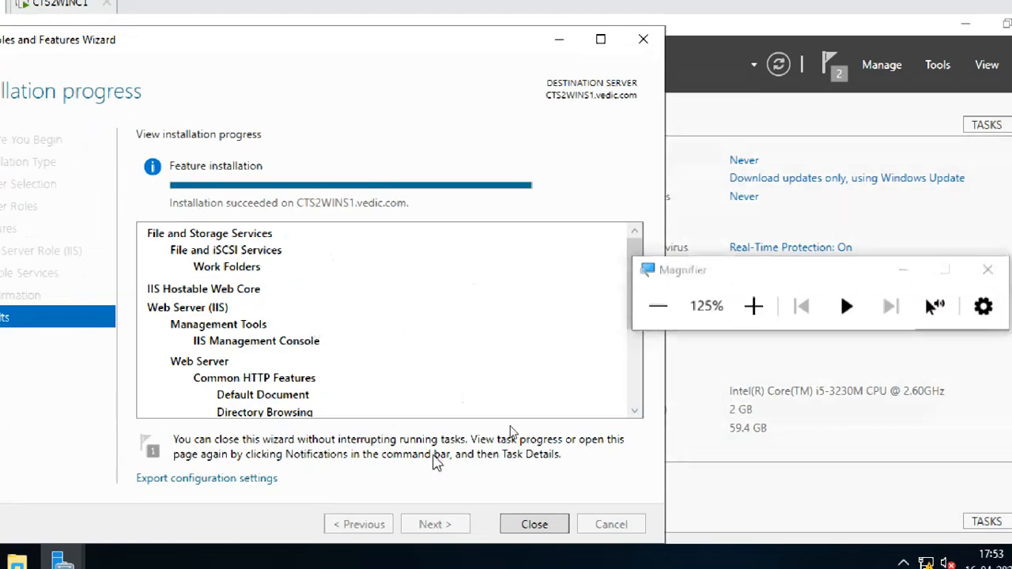
left_click(563, 521)
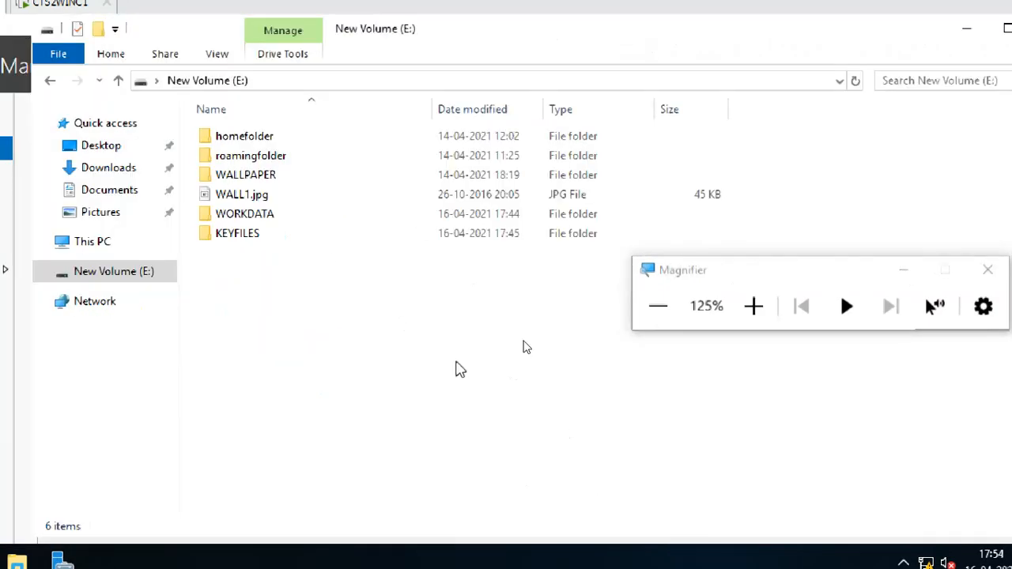
left_click(968, 30)
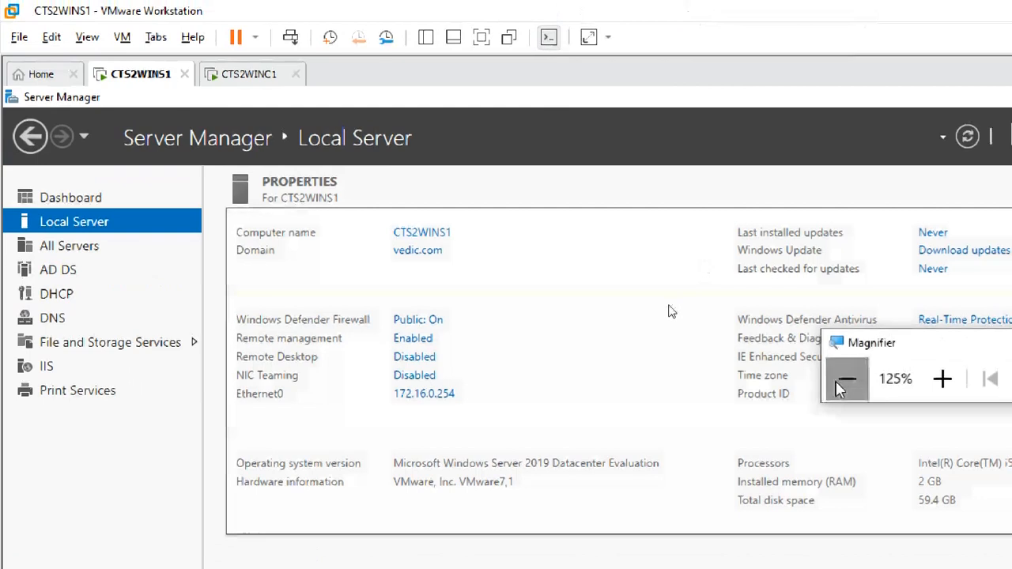
Reset Magnifier to 100%, move its panel aside, and run the CTS2WINS1 VM full screen.
left_click(845, 373)
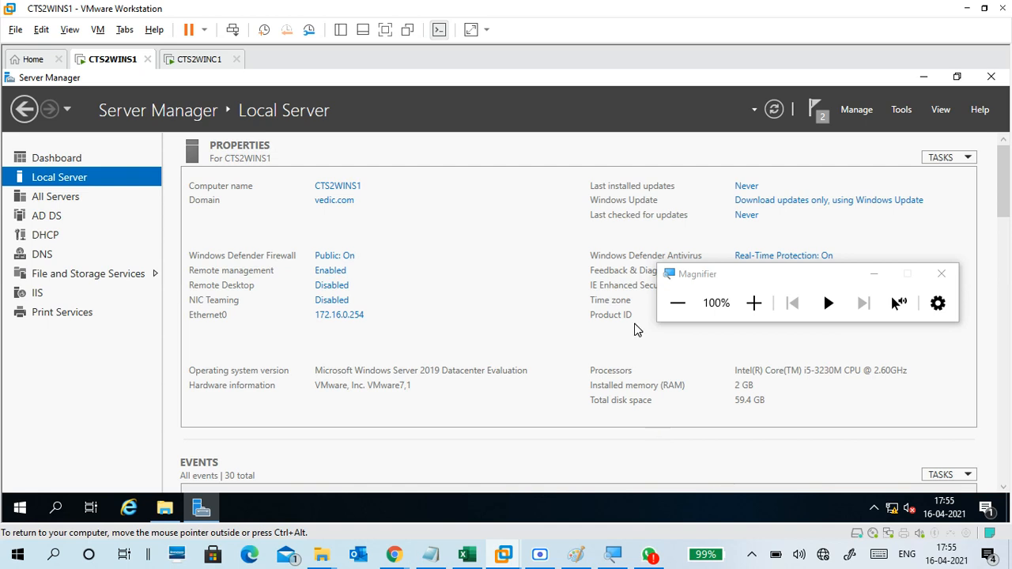
left_click_drag(735, 274, 825, 16)
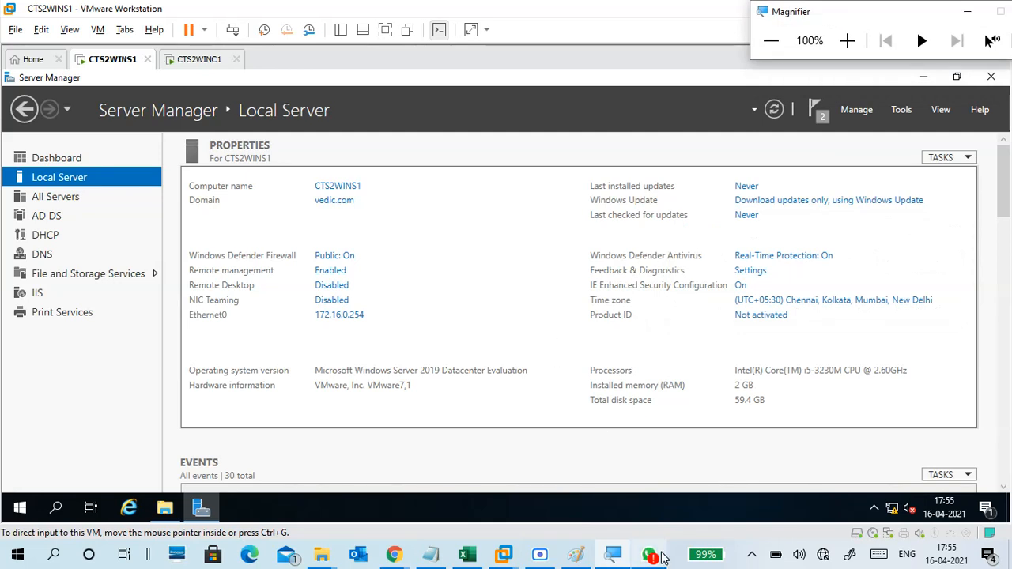
mouse_move(654, 553)
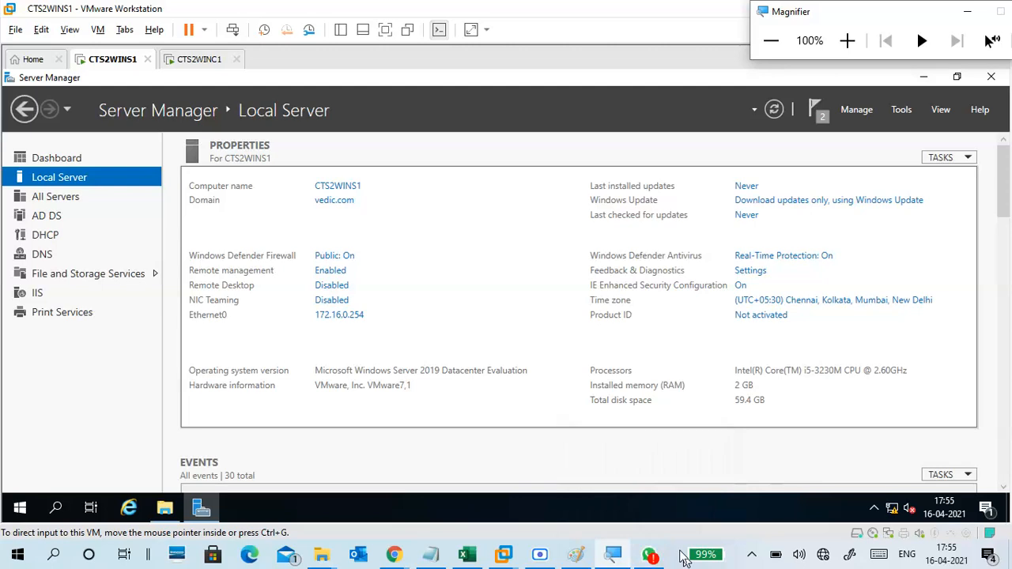
left_click(747, 154)
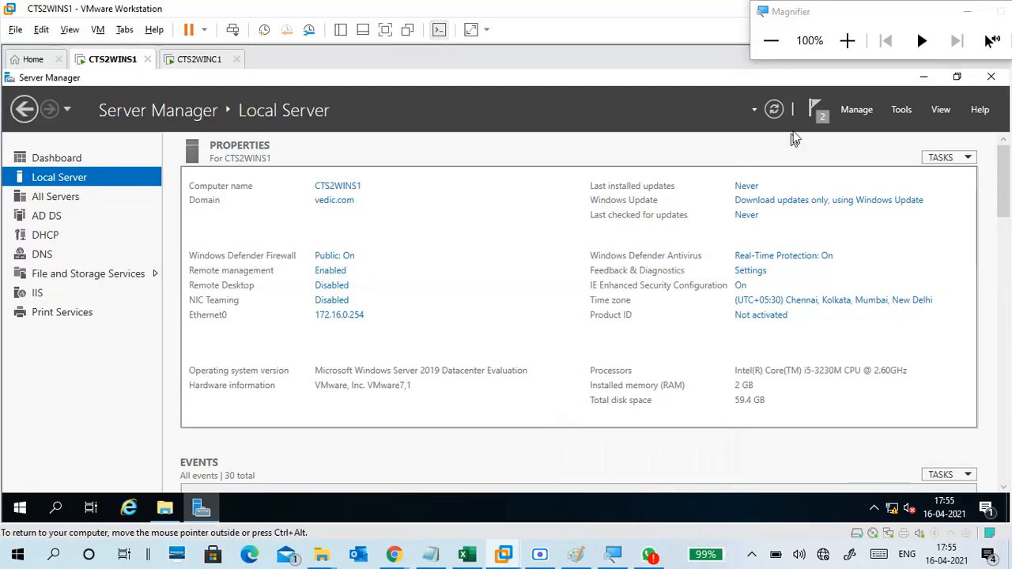
left_click_drag(804, 19, 813, 93)
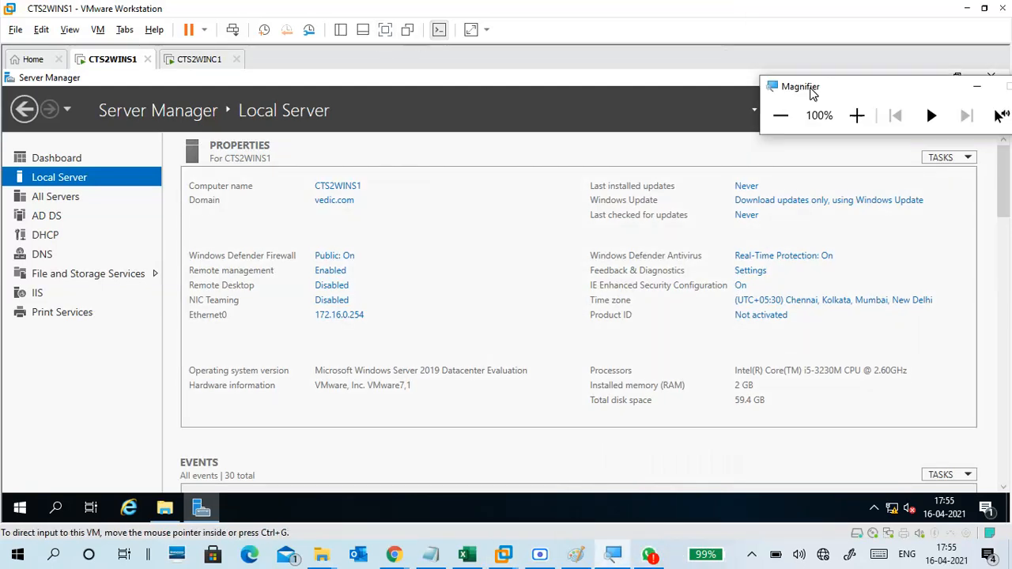
left_click(386, 29)
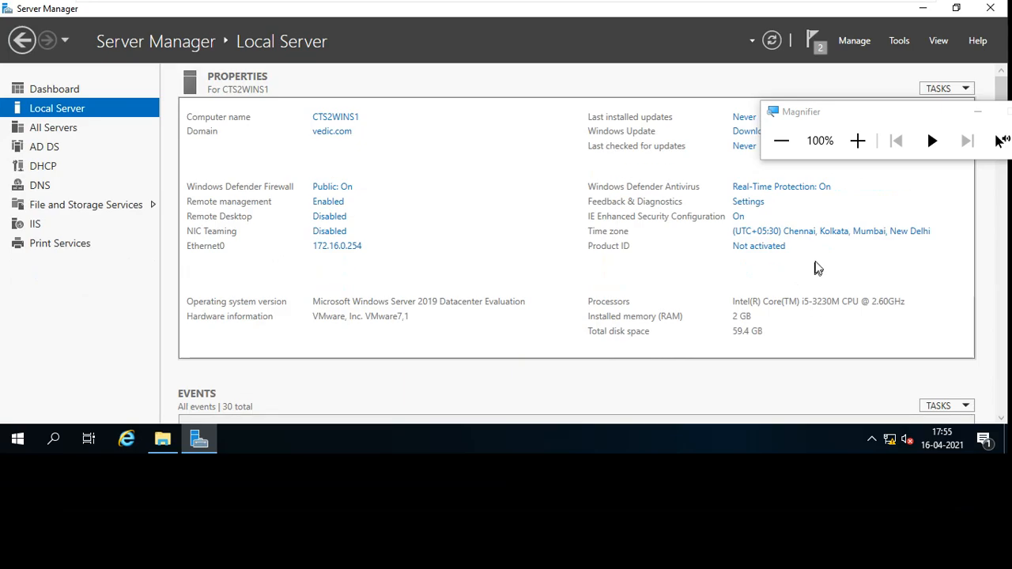
Set magnification to 150% and launch Internet Information Services (IIS) Manager from Server Manager's Tools.
left_click(857, 140)
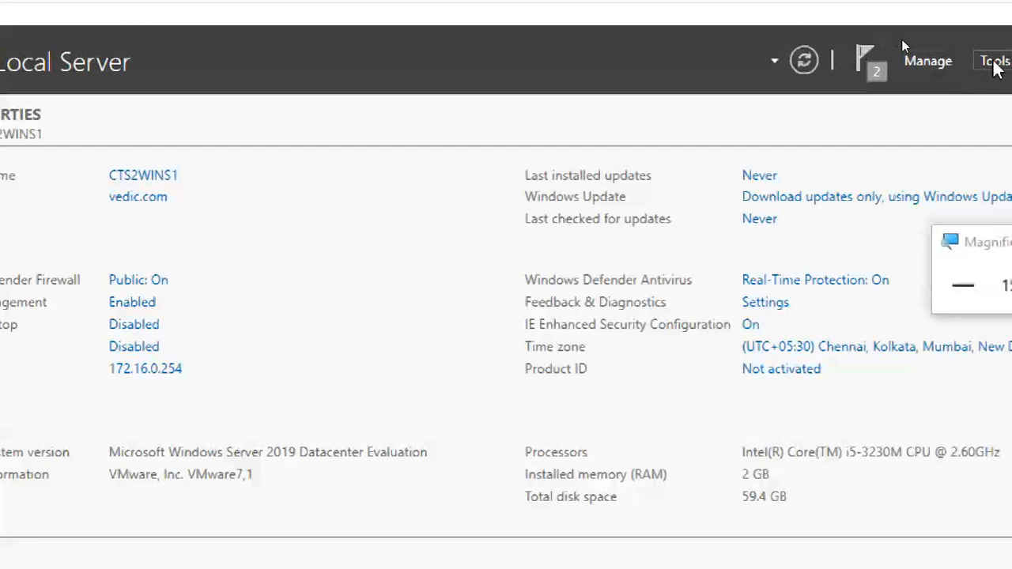
left_click(994, 61)
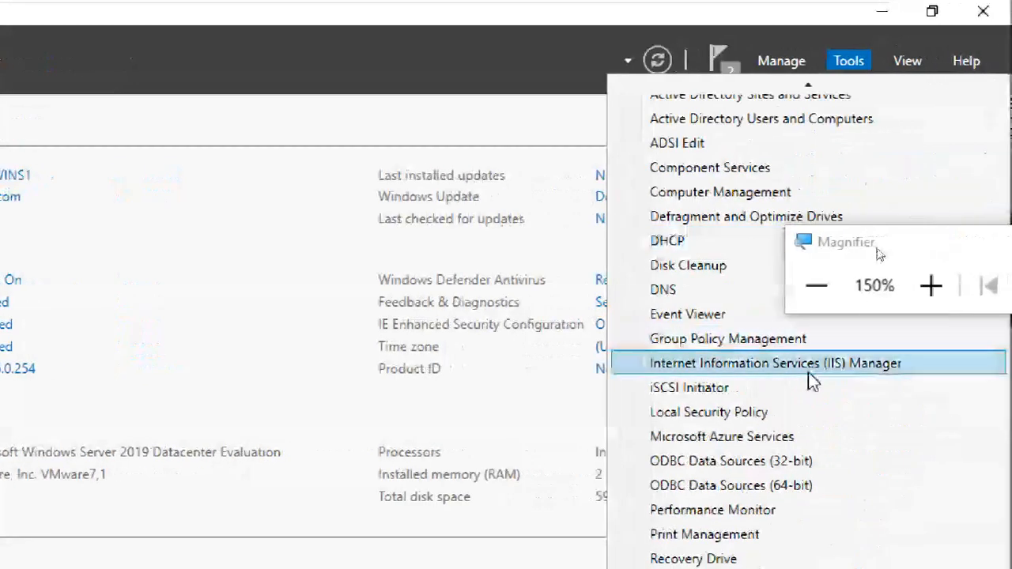
left_click(809, 370)
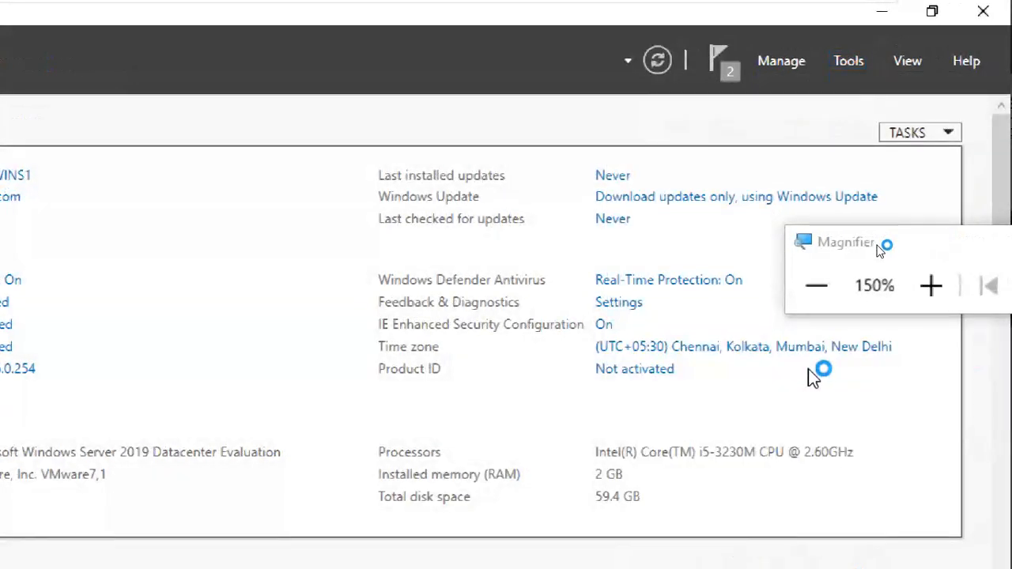
left_click(868, 60)
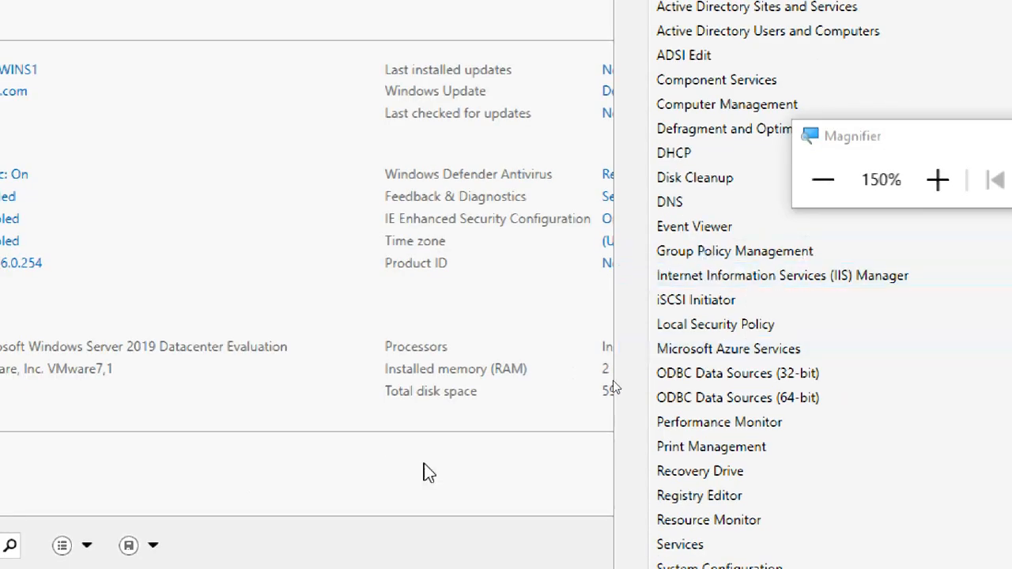
left_click(428, 473)
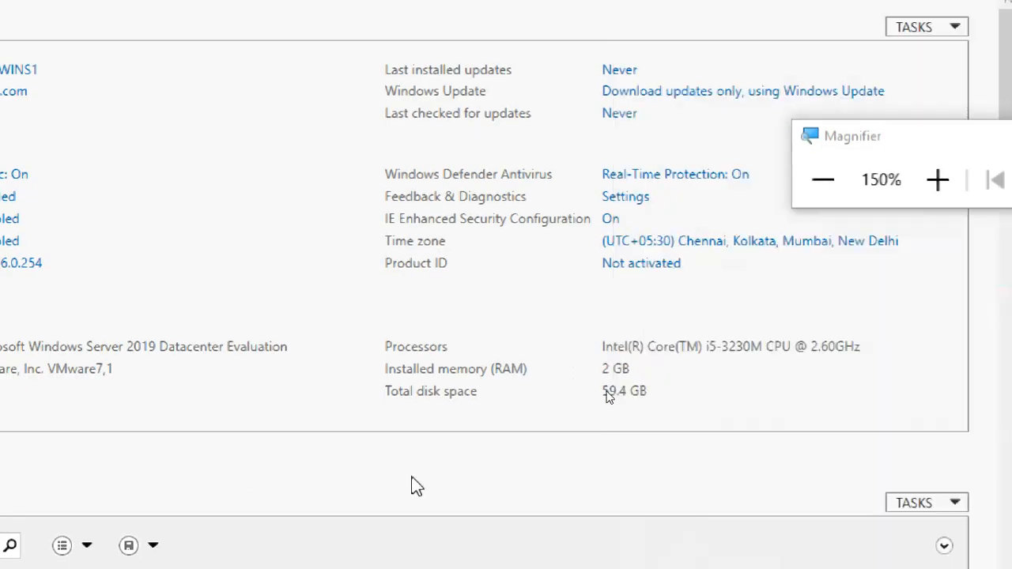
left_click(136, 549)
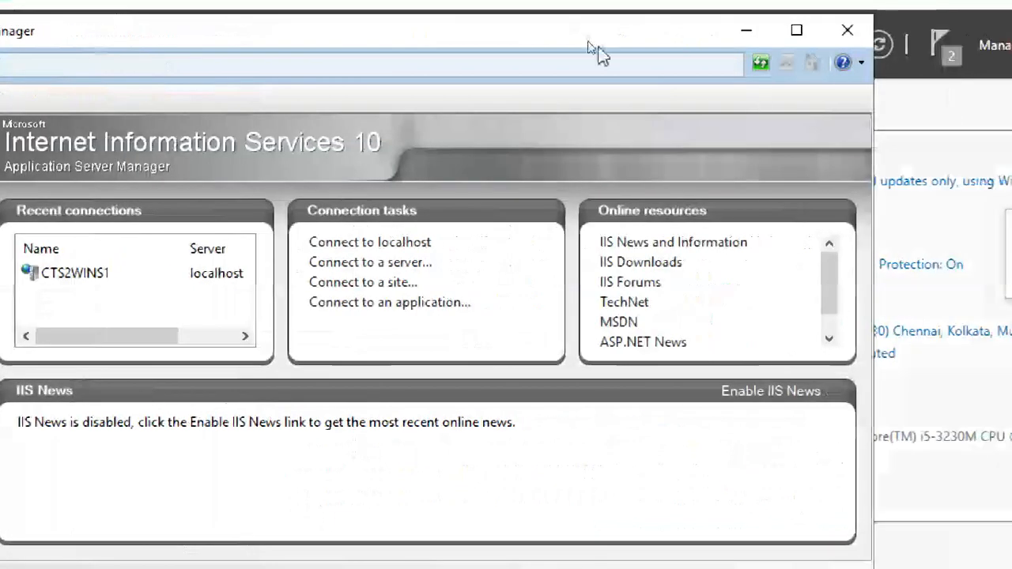
Maximize IIS Manager and expand CTS2WINS1, Application Pools, Sites and Default Web Site.
left_click(876, 30)
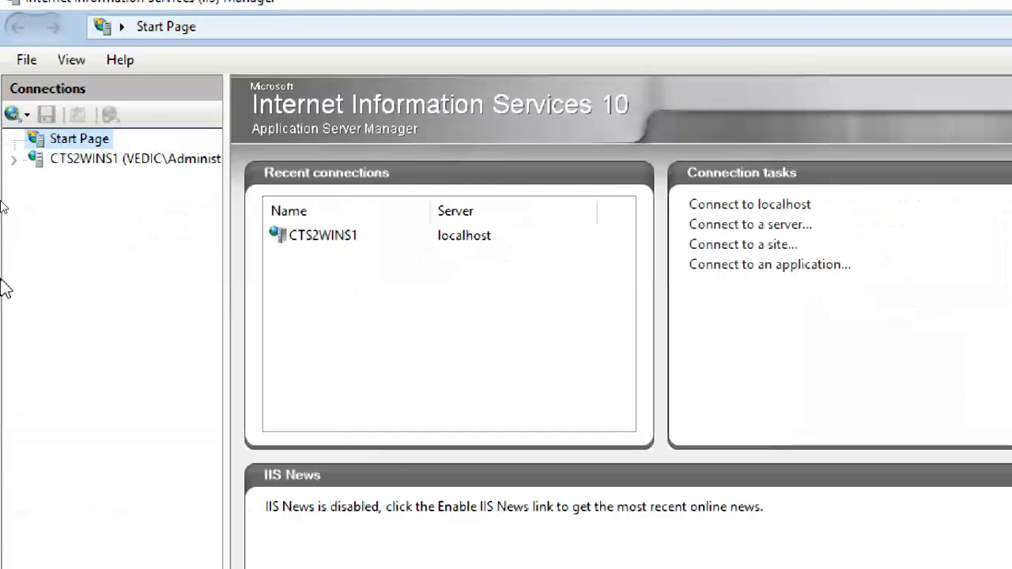
left_click(76, 161)
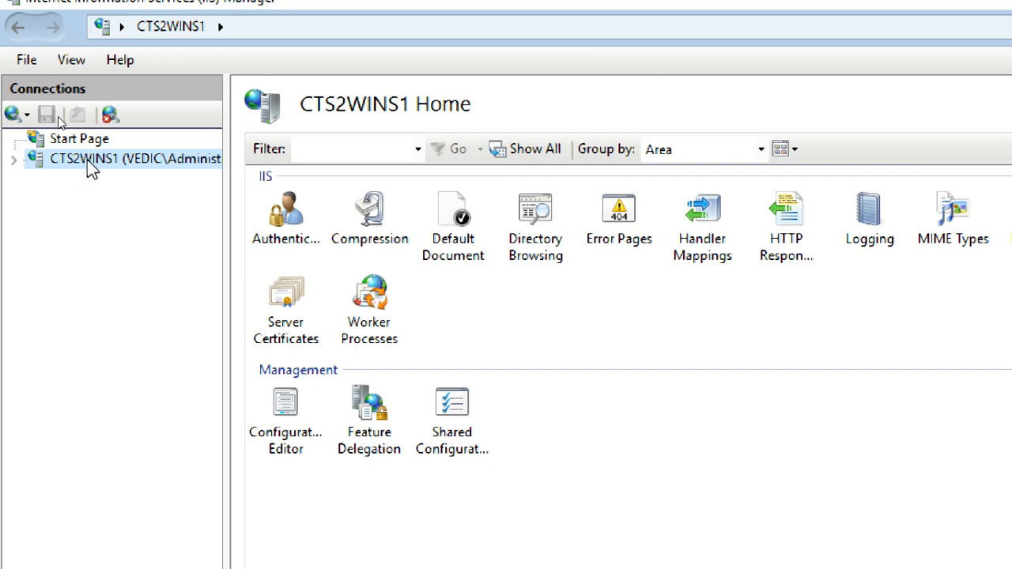
left_click(12, 160)
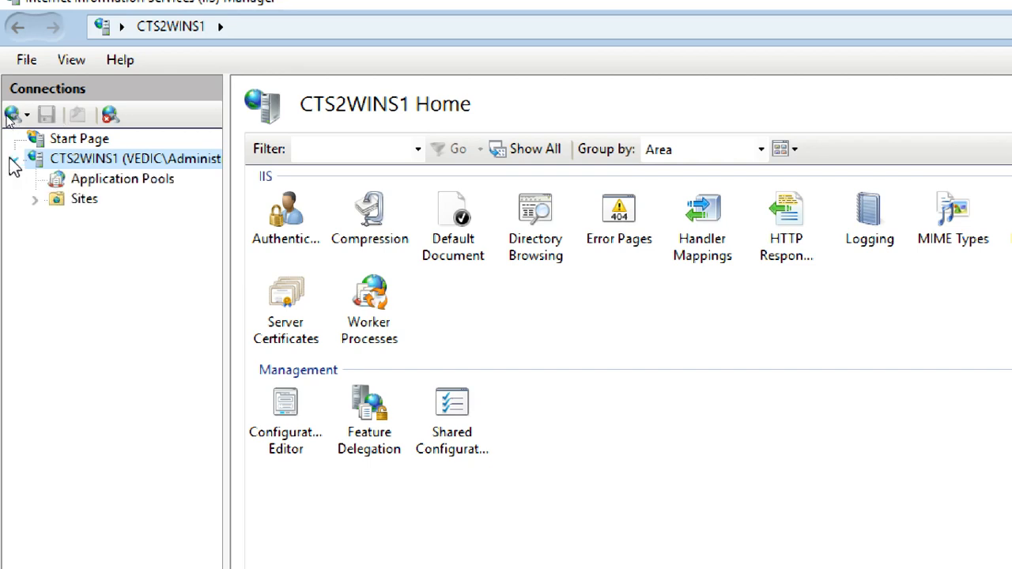
left_click(102, 182)
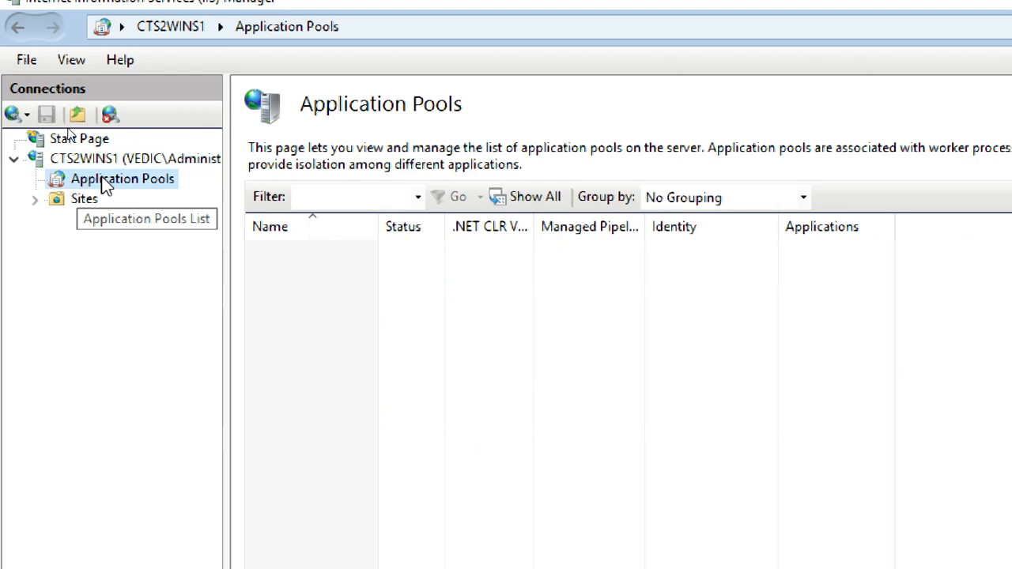
left_click(111, 159)
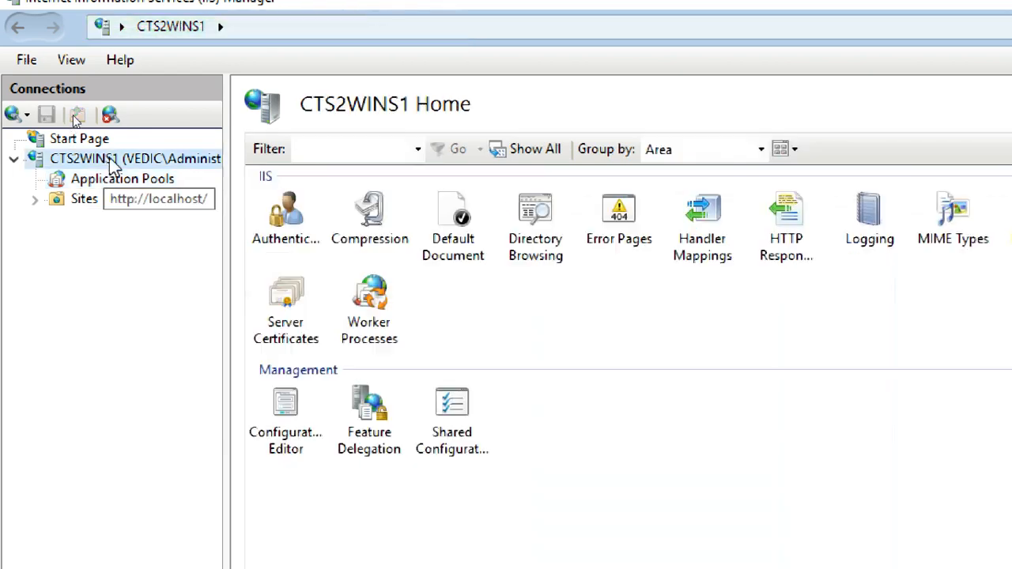
left_click(84, 199)
left_click(35, 200)
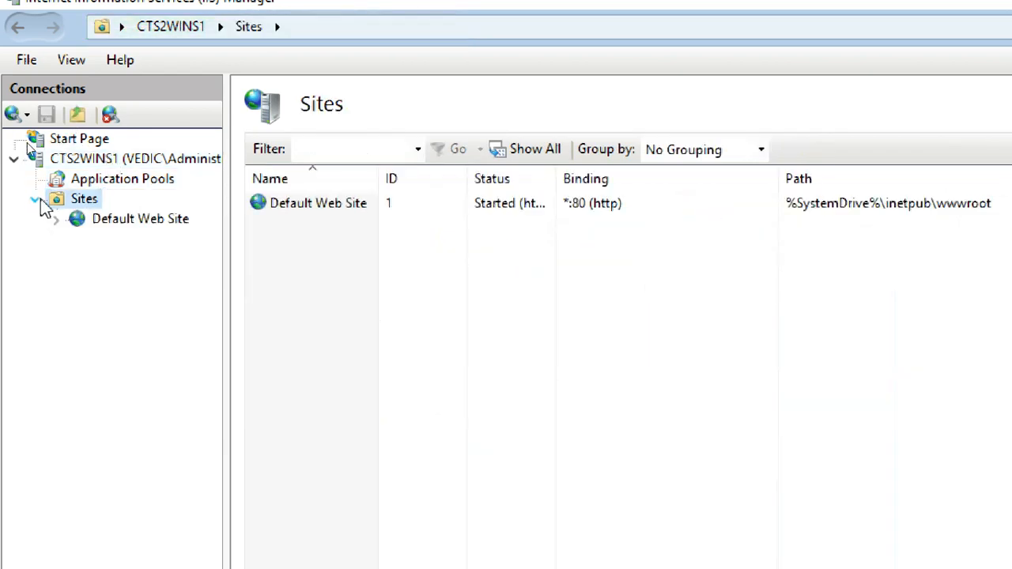
left_click(115, 223)
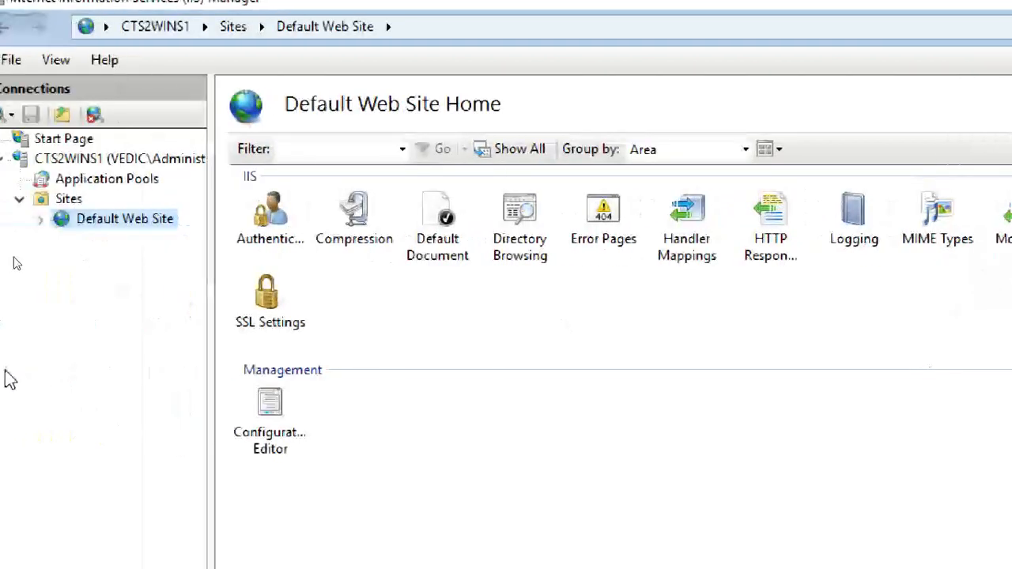
Return to the CTS2WINS1 server home and select the Server Certificates feature.
left_click_drag(849, 222, 685, 9)
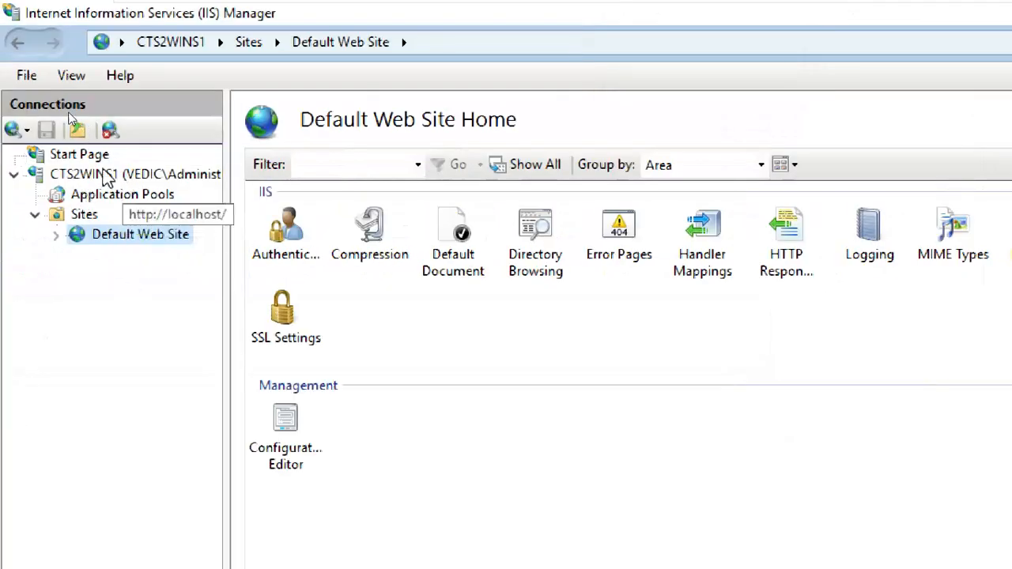
left_click(101, 175)
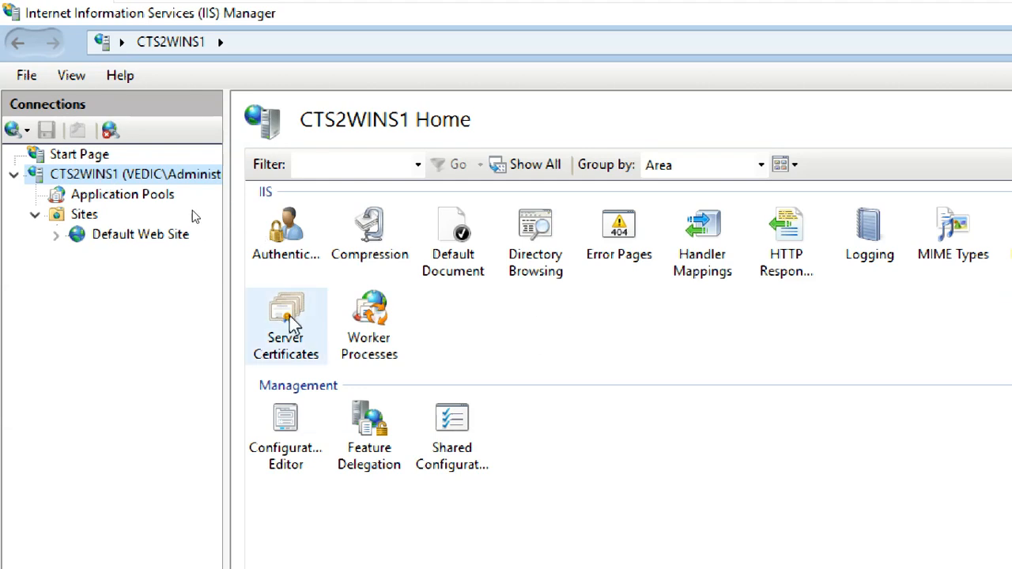
left_click(83, 156)
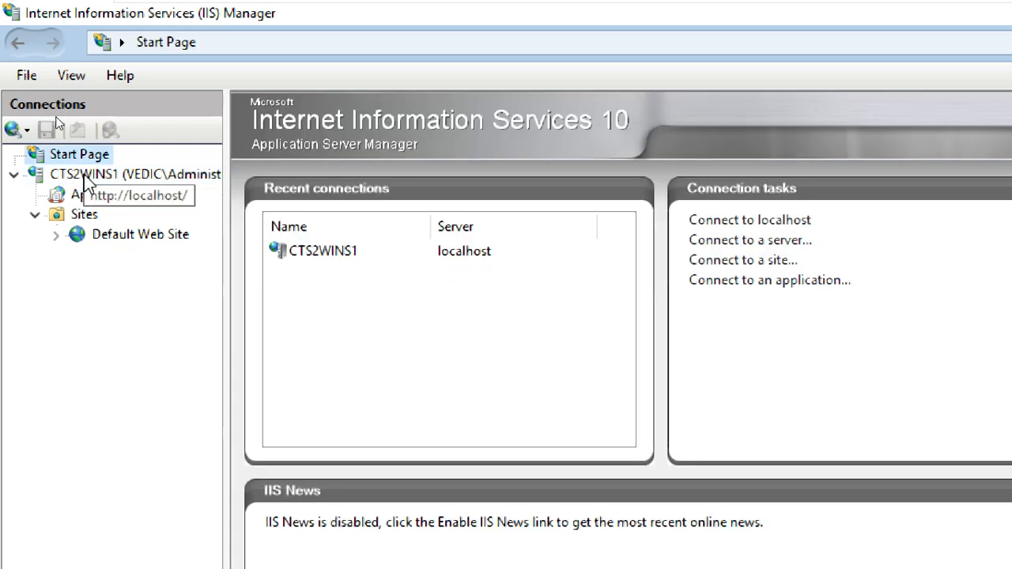
left_click(84, 179)
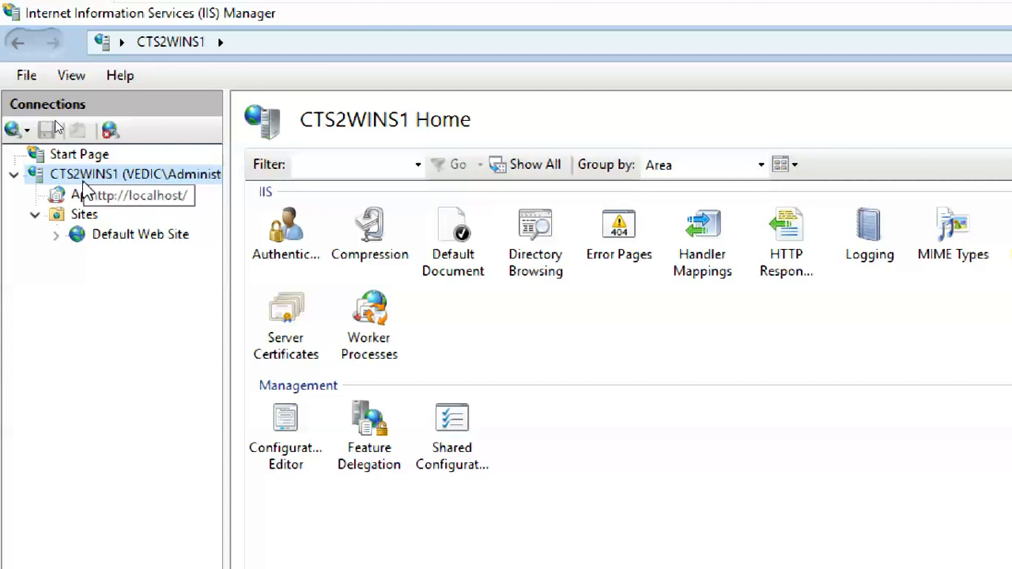
left_click(287, 321)
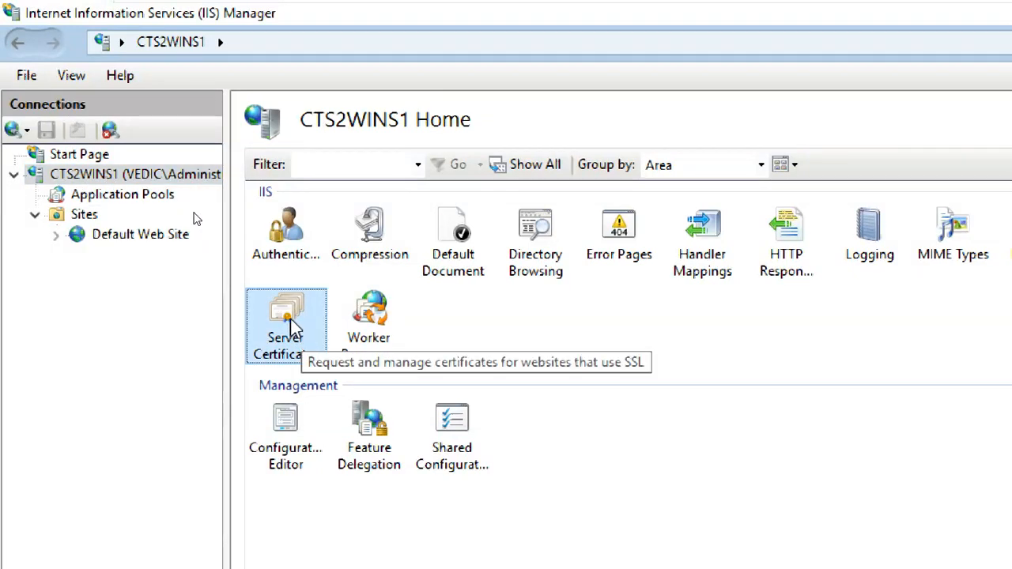
Open Server Certificates and begin Create Self-Signed Certificate.
double_click(293, 322)
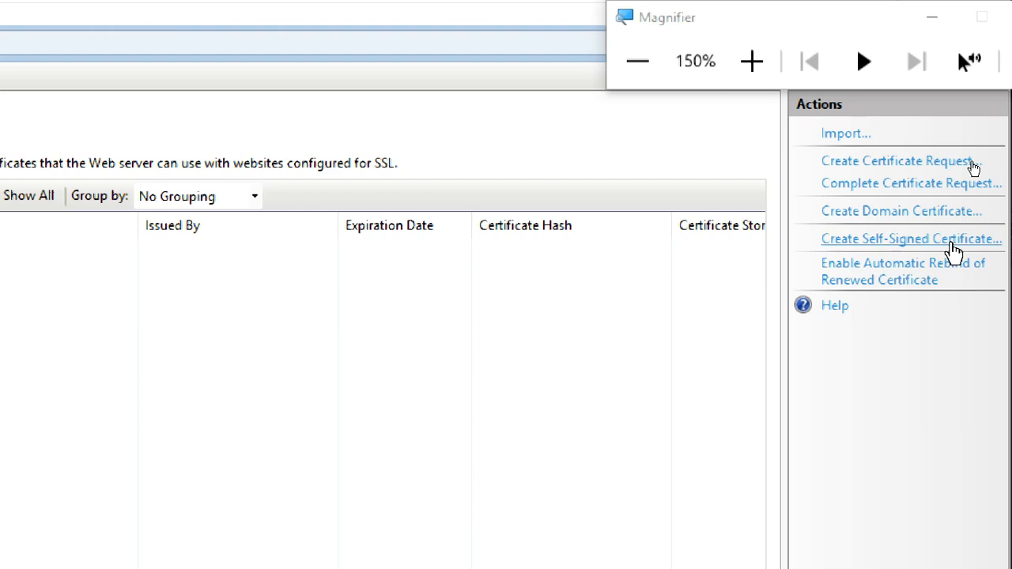
left_click(954, 245)
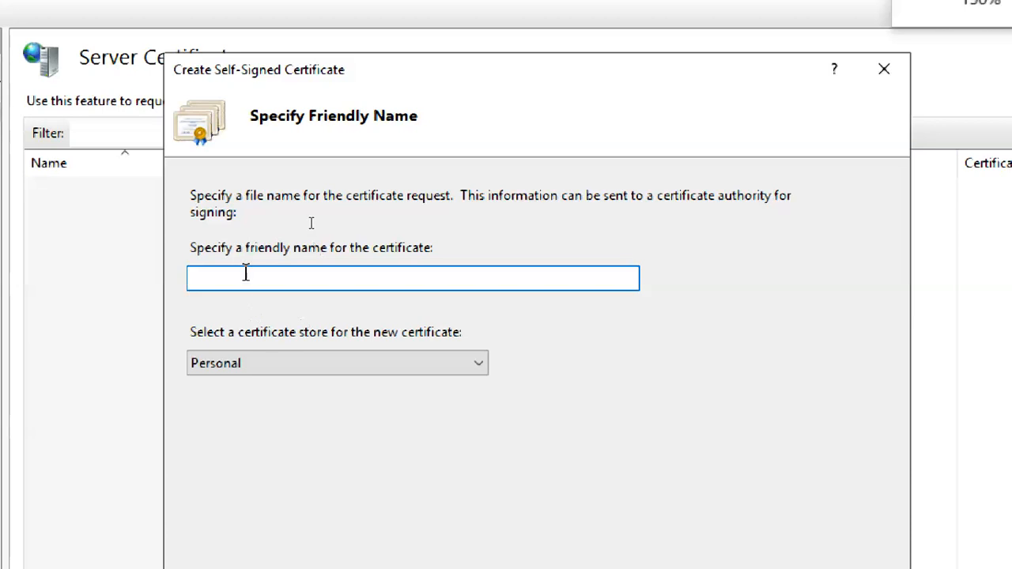
left_click(270, 363)
left_click(273, 380)
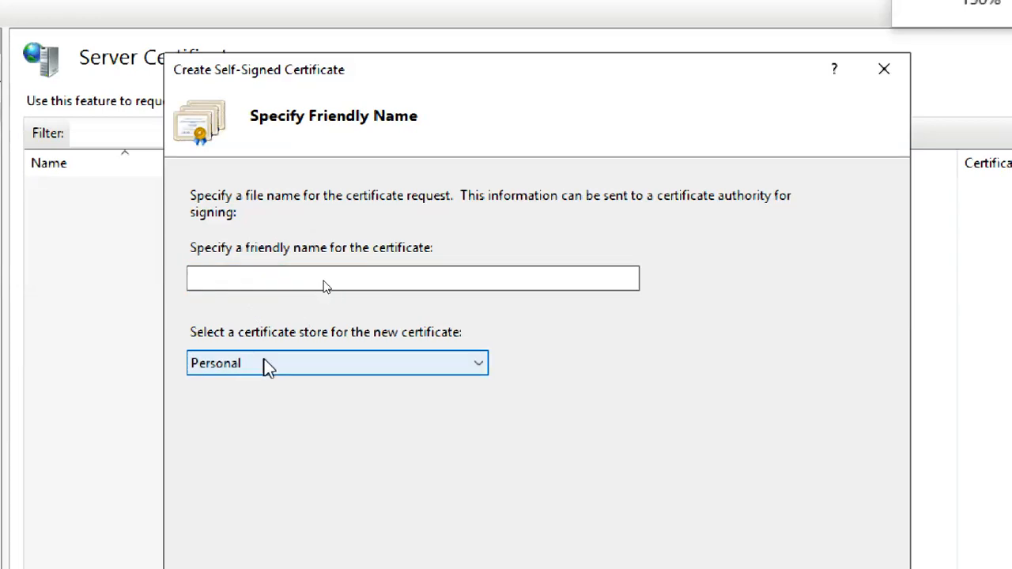
left_click(262, 363)
left_click(265, 386)
left_click(229, 276)
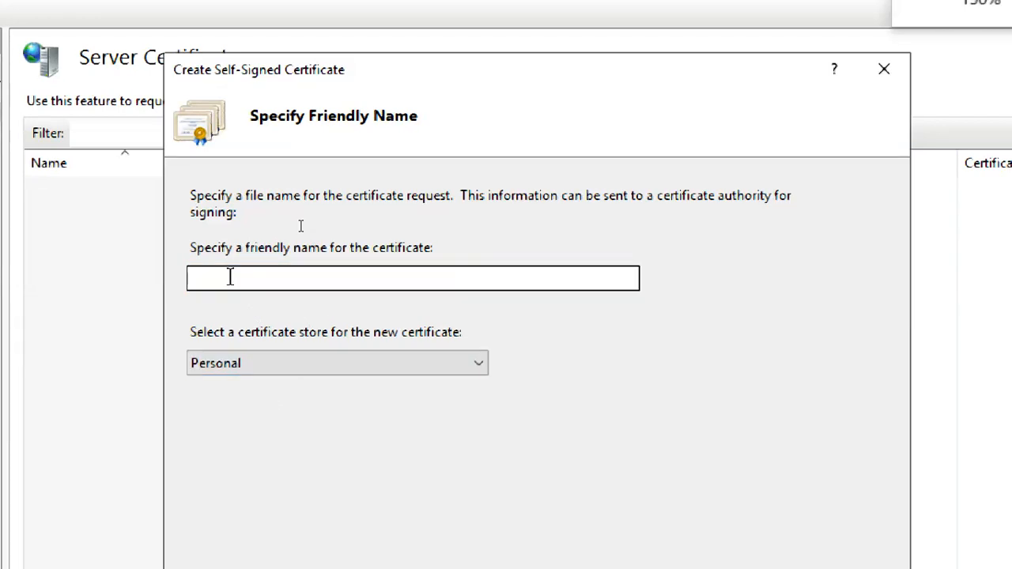
left_click(269, 365)
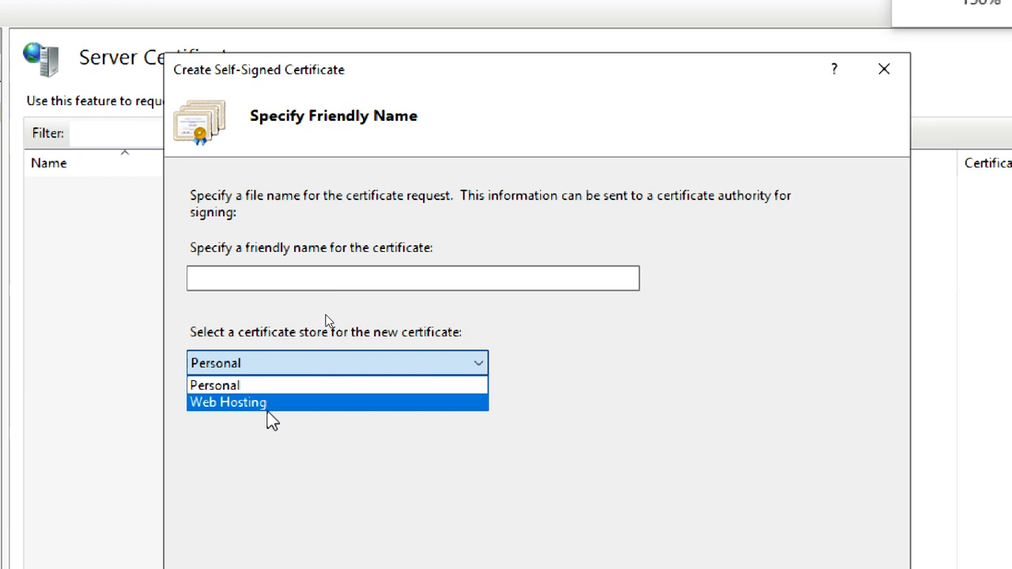
left_click(267, 386)
left_click(255, 277)
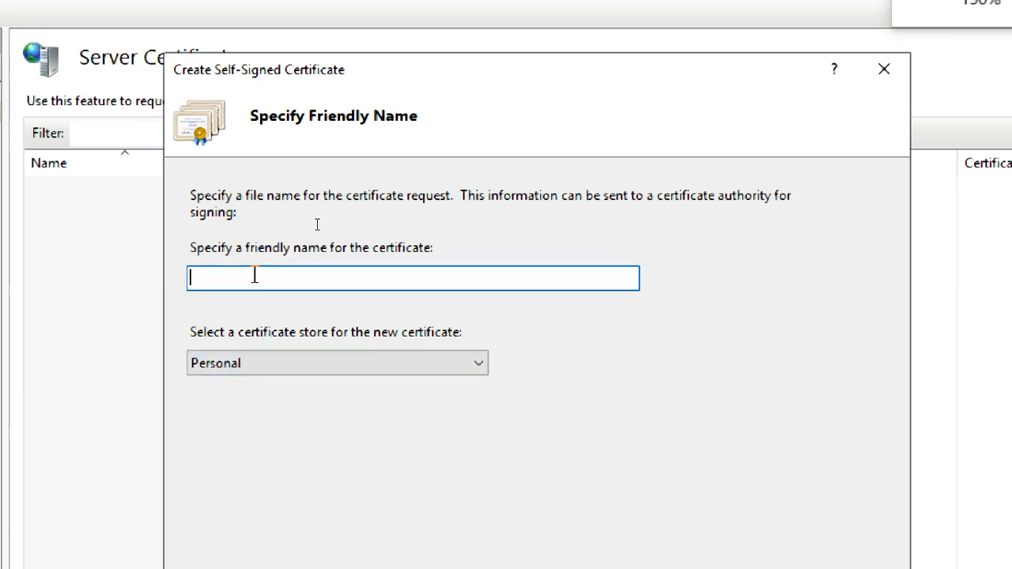
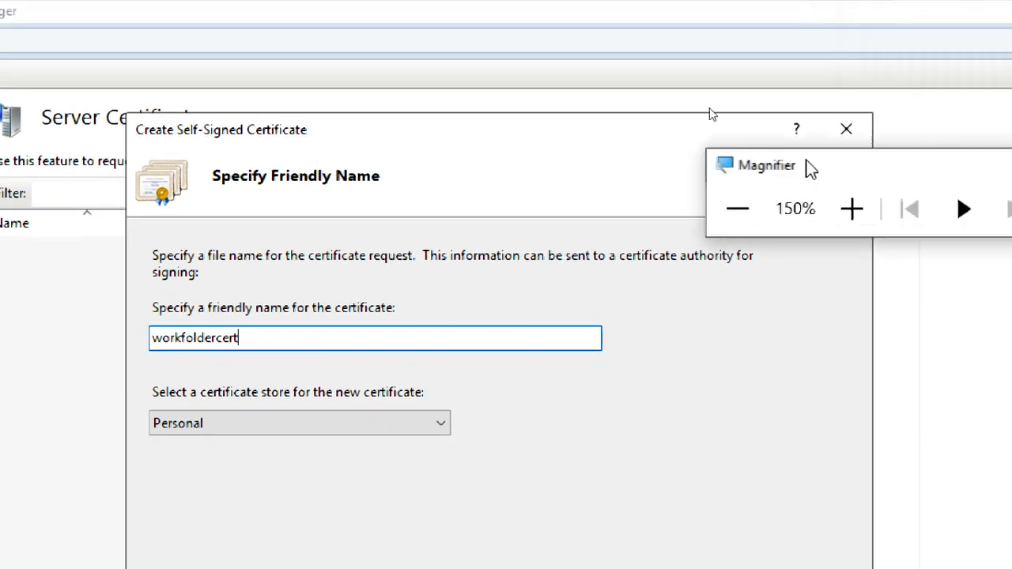
Create the self-signed certificate workfoldercert in the Personal store.
left_click(845, 216)
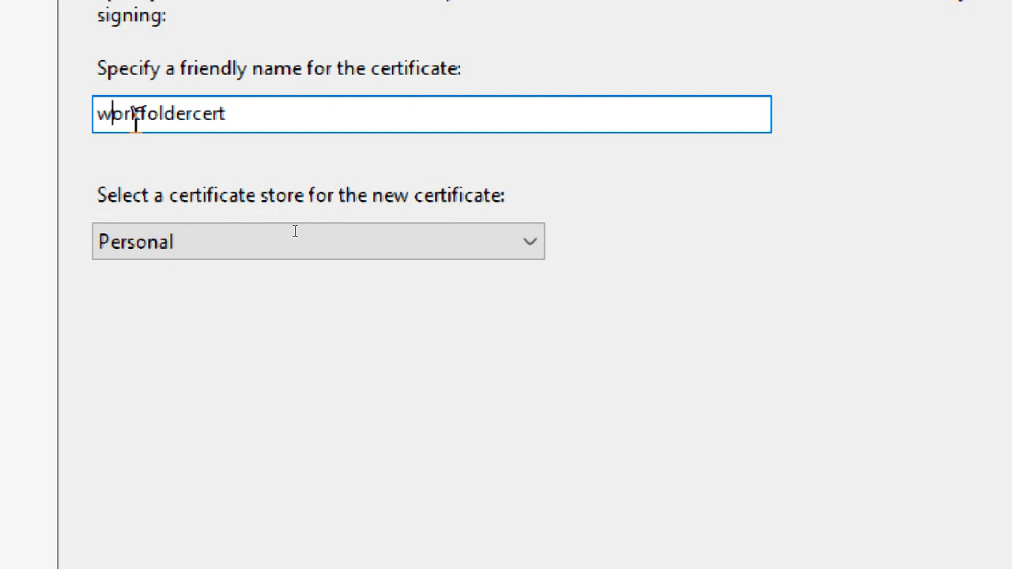
left_click(247, 111)
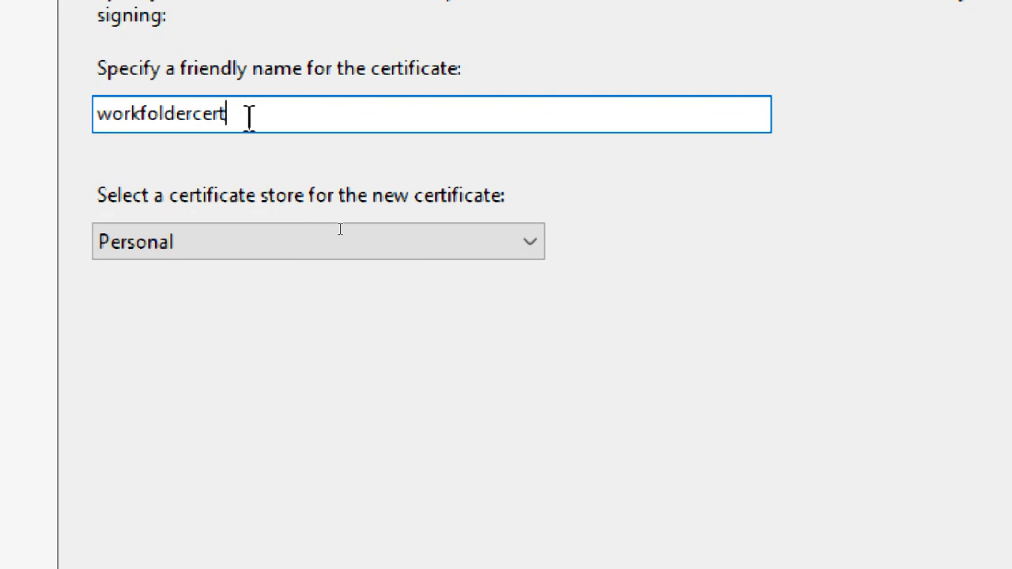
left_click_drag(196, 113, 84, 113)
left_click(194, 113)
left_click(221, 113)
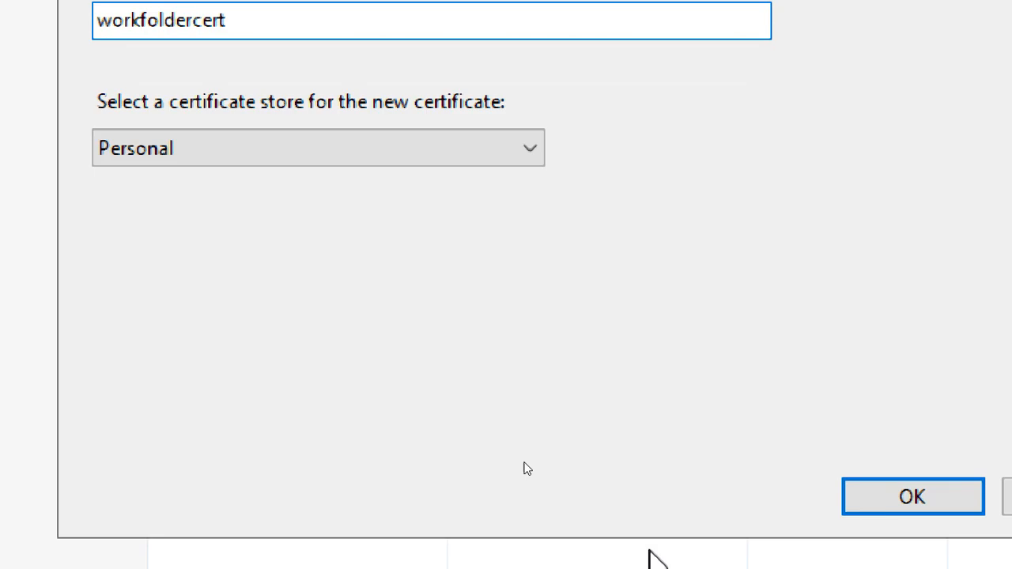
left_click(935, 497)
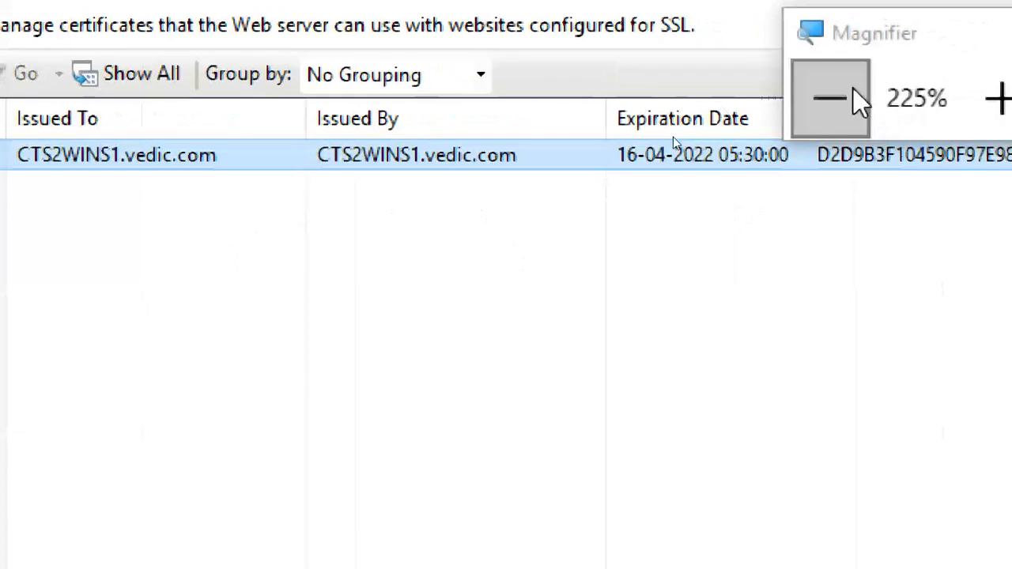
left_click(853, 89)
left_click(853, 88)
left_click(854, 88)
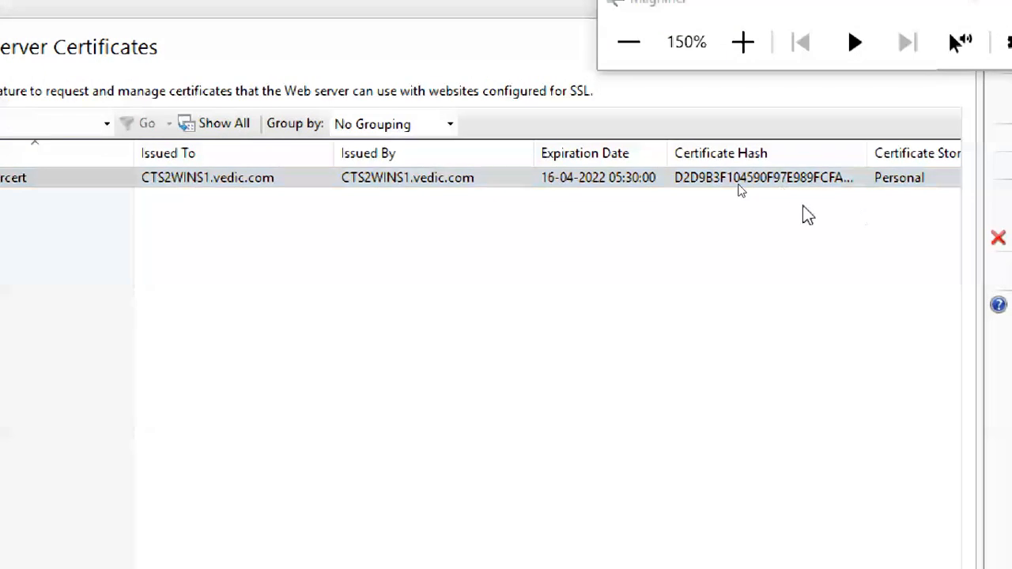
left_click(675, 183)
double_click(674, 183)
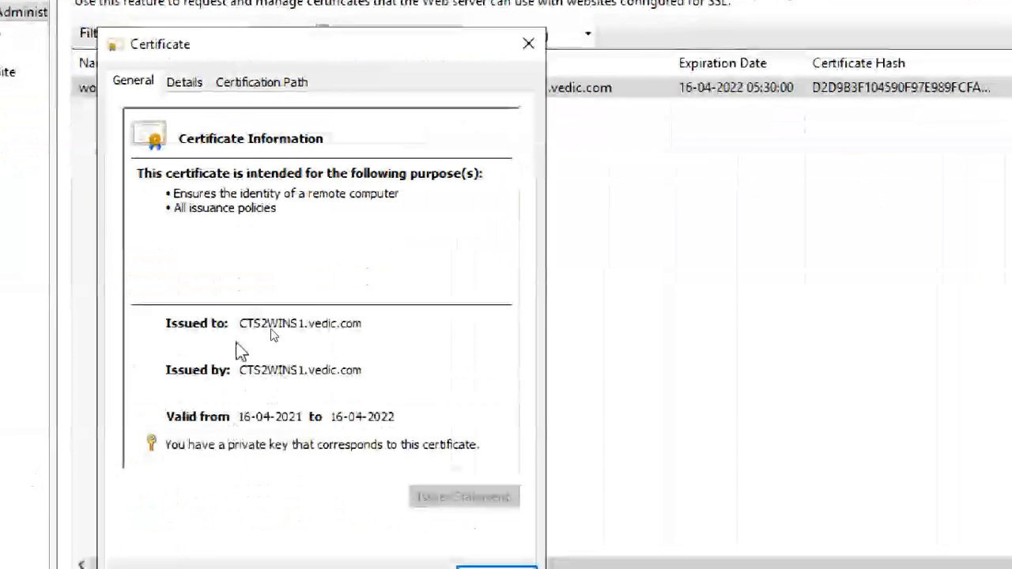
left_click(184, 83)
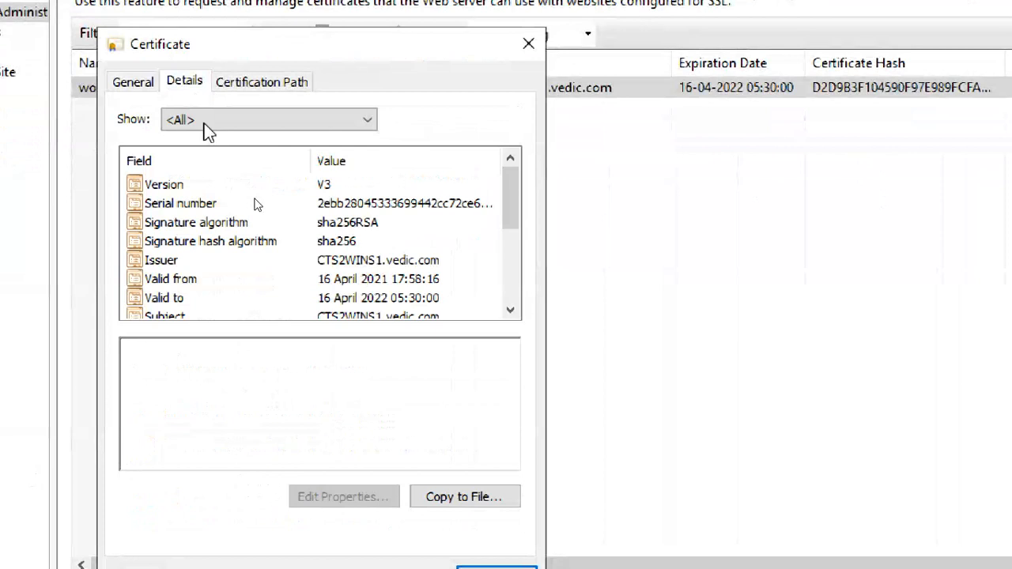
left_click(326, 223)
left_click(341, 243)
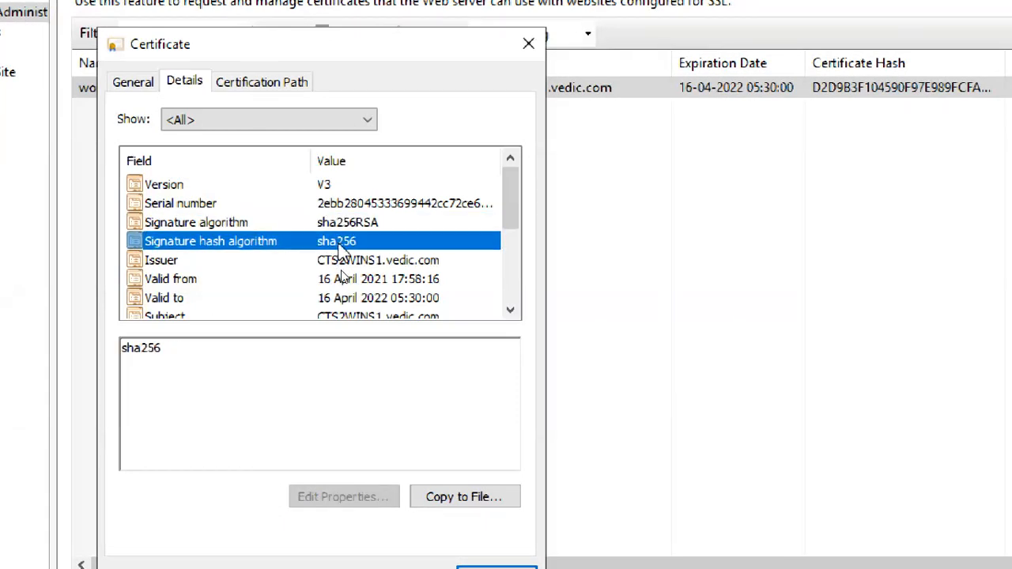
left_click(349, 223)
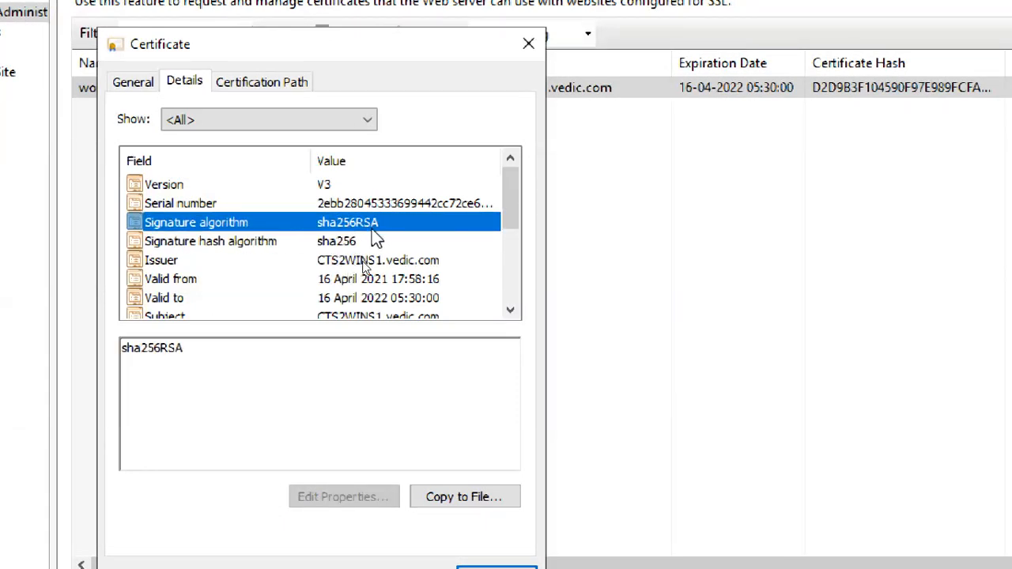
scroll(360, 281, "down", 2)
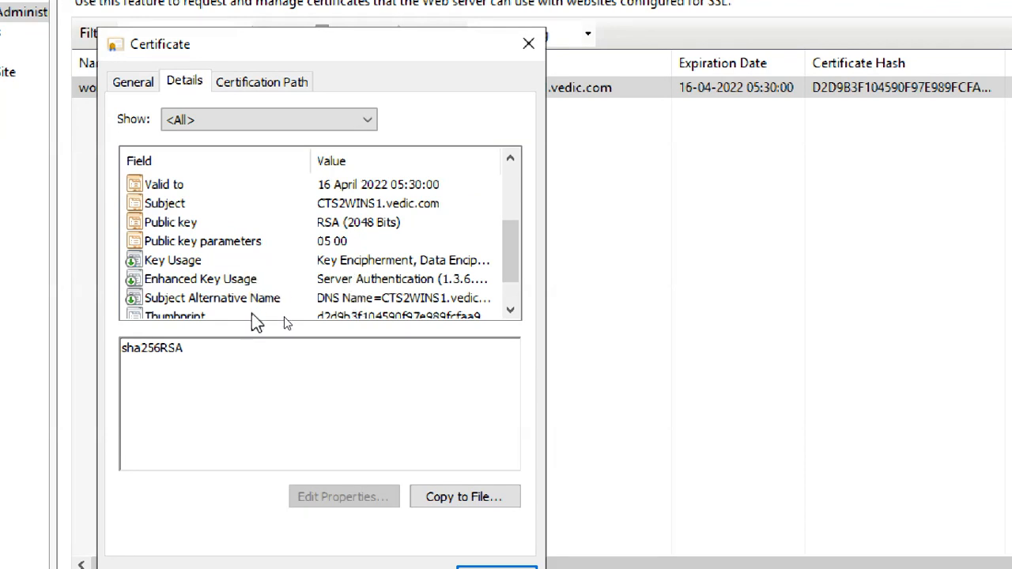
left_click(345, 315)
scroll(346, 310, "down", 1)
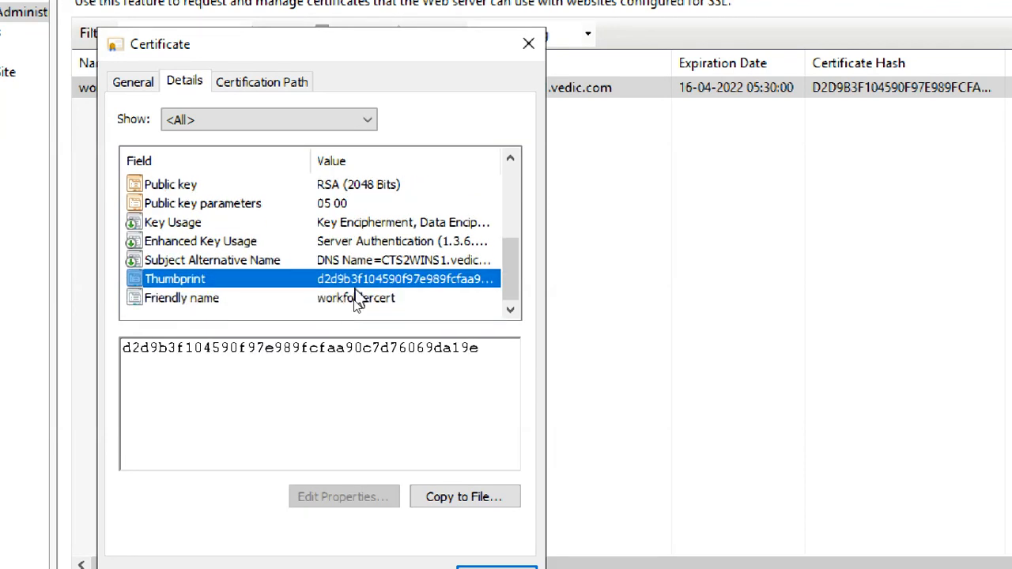
scroll(368, 278, "up", 3)
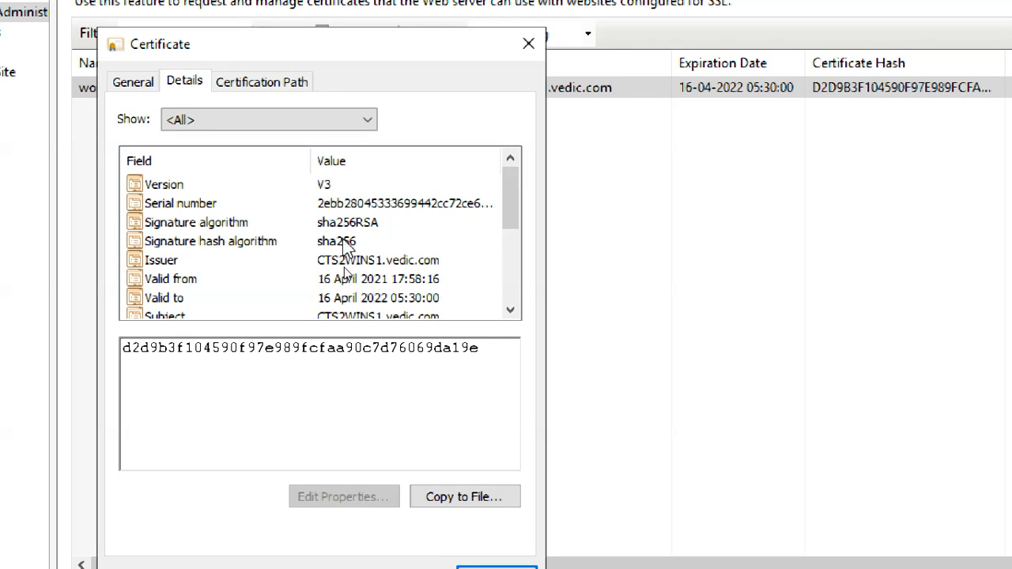
left_click(346, 242)
left_click(342, 222)
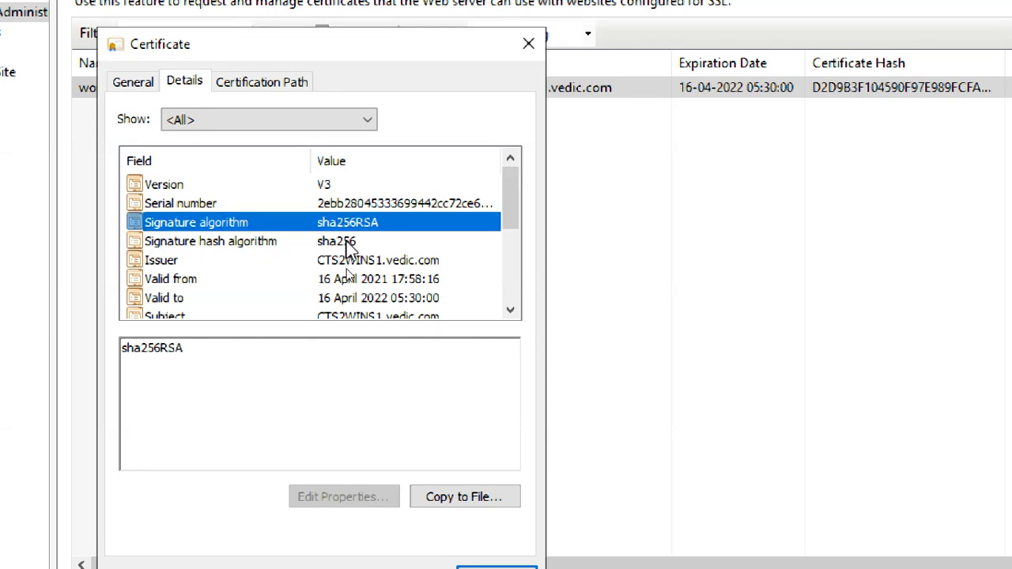
left_click(348, 243)
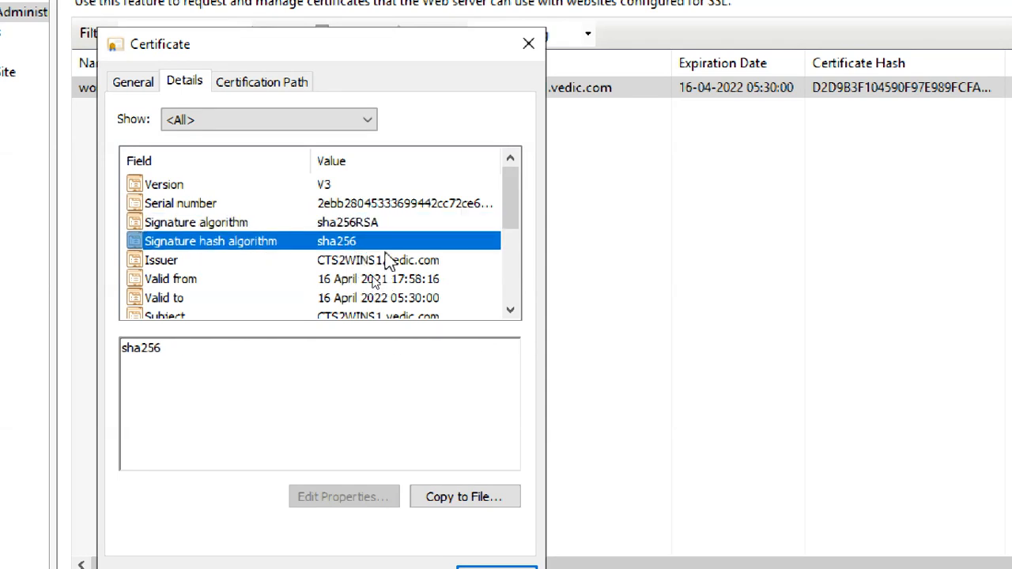
left_click(353, 206)
left_click(338, 188)
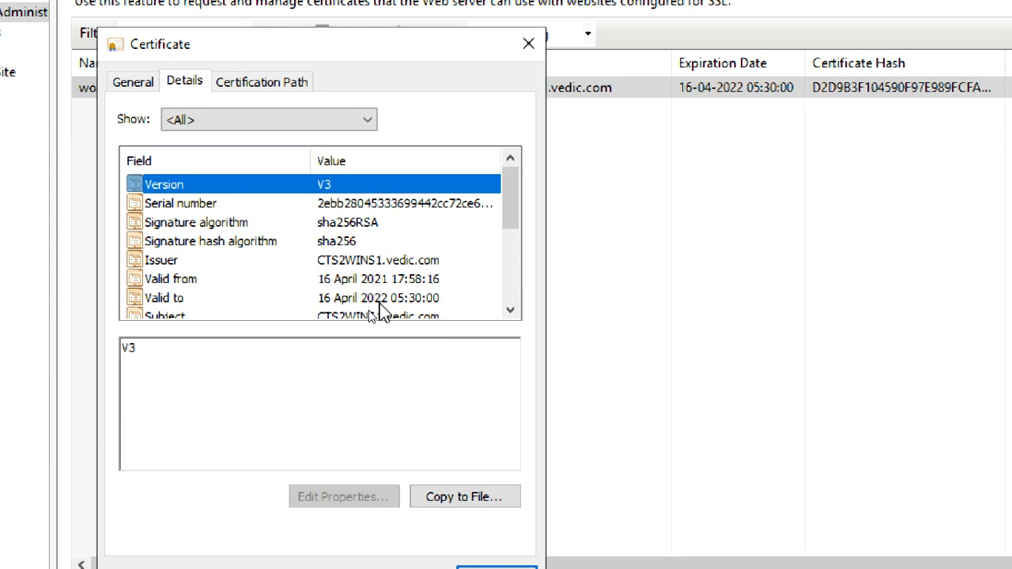
scroll(374, 332, "down", 3)
scroll(388, 261, "up", 3)
left_click(369, 279)
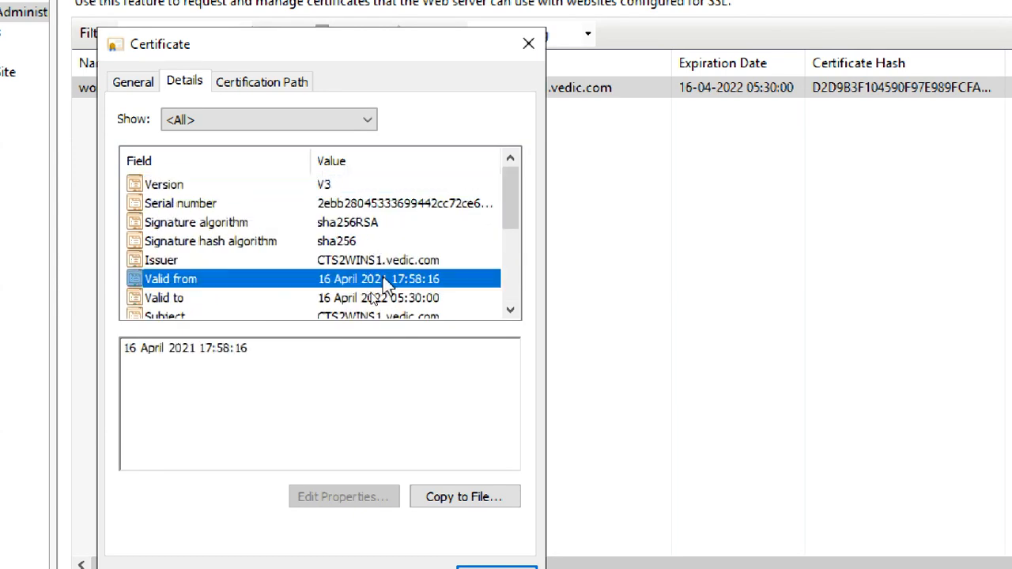
left_click(386, 301)
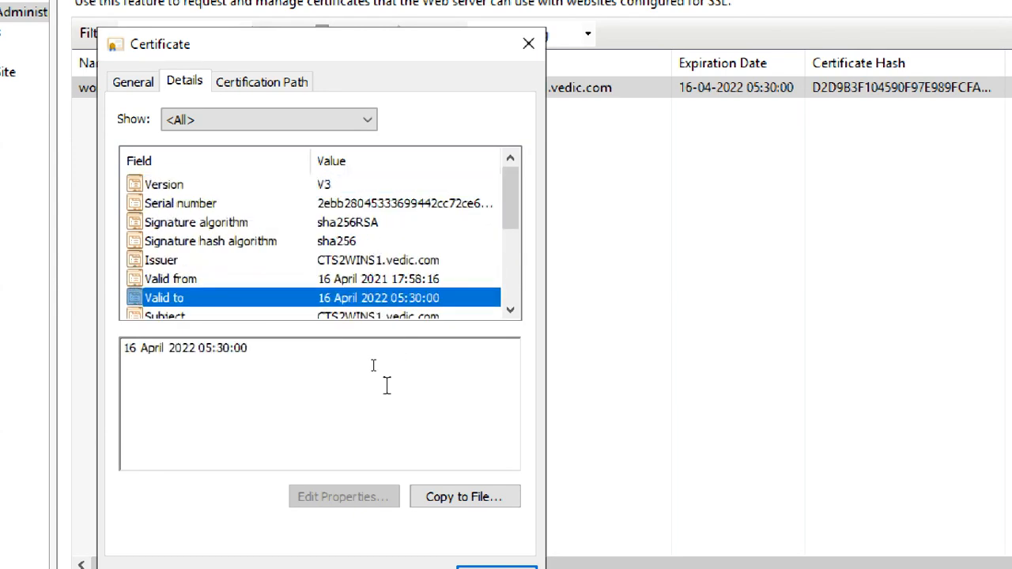
left_click(367, 280)
left_click(367, 294)
left_click(385, 280)
left_click(378, 299)
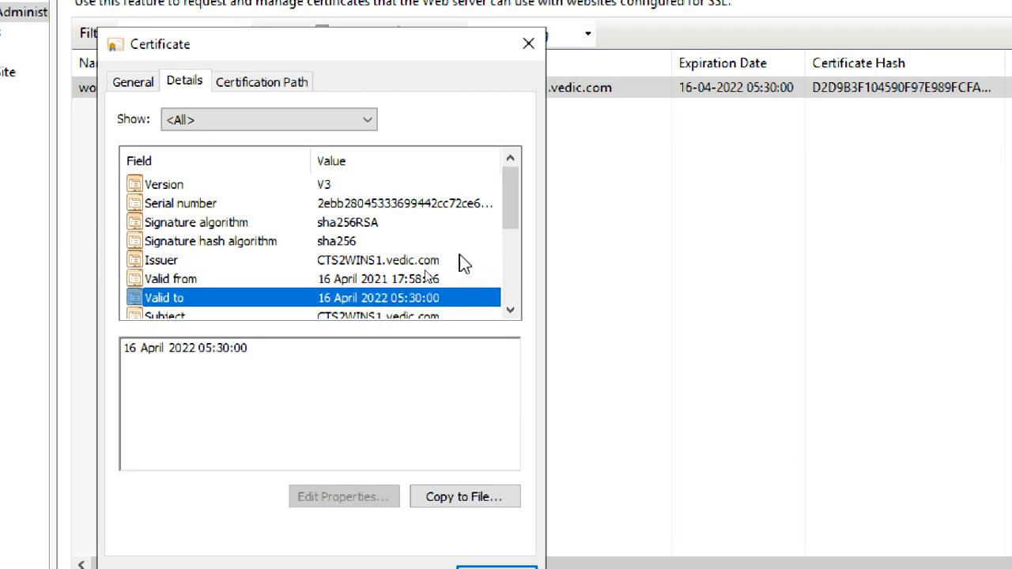
left_click(467, 498)
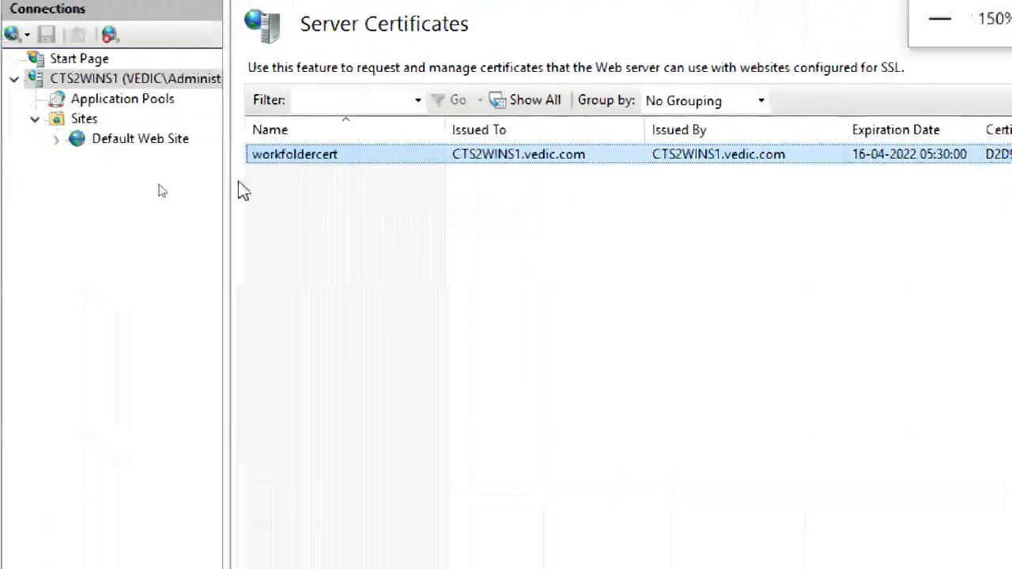
Select Default Web Site and open its Site Bindings, showing only http on port 80.
left_click(287, 236)
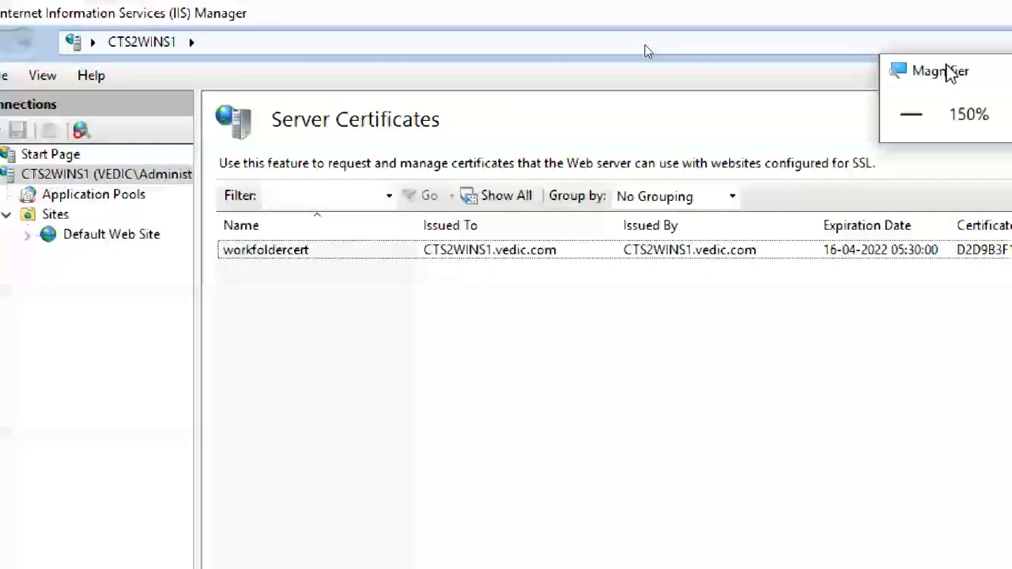
left_click(324, 253)
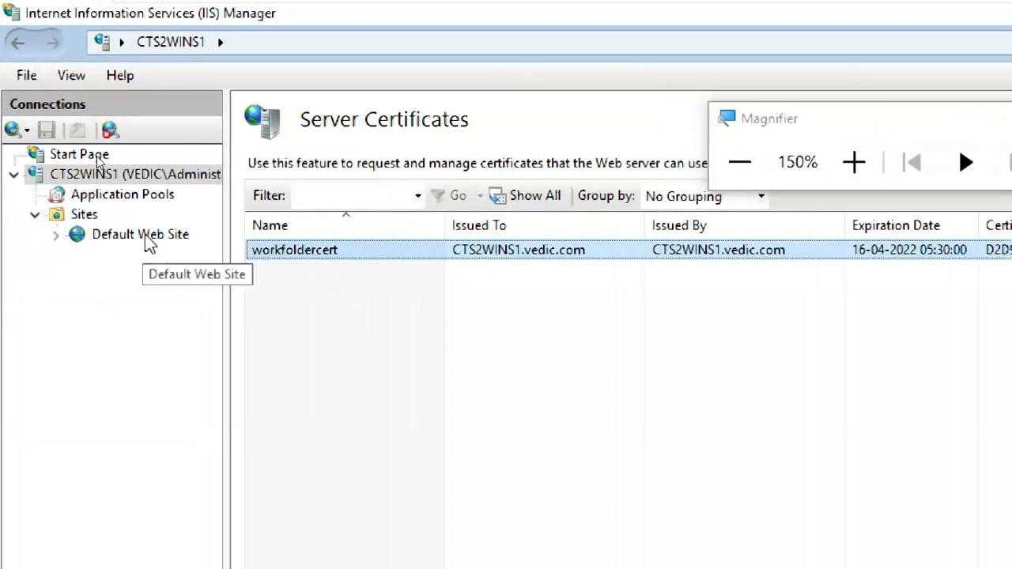
left_click(144, 234)
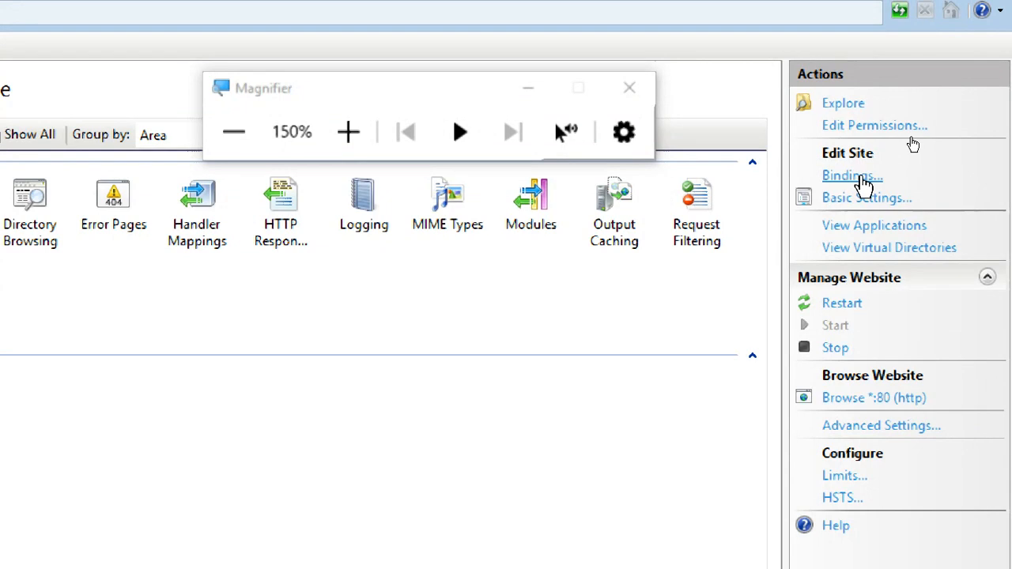
left_click(864, 182)
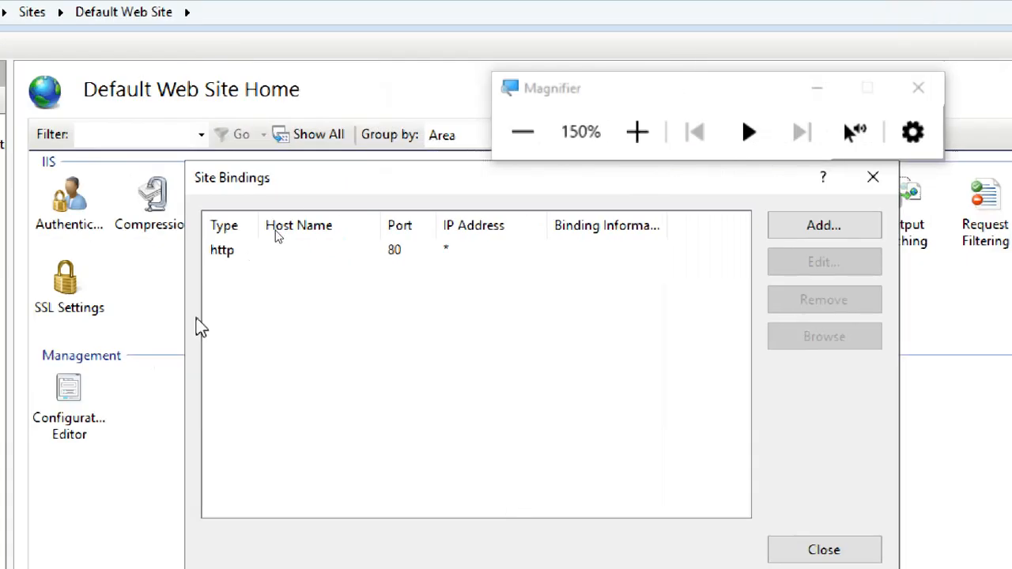
Start a new https site binding on All Unassigned addresses, port 443.
left_click(129, 251)
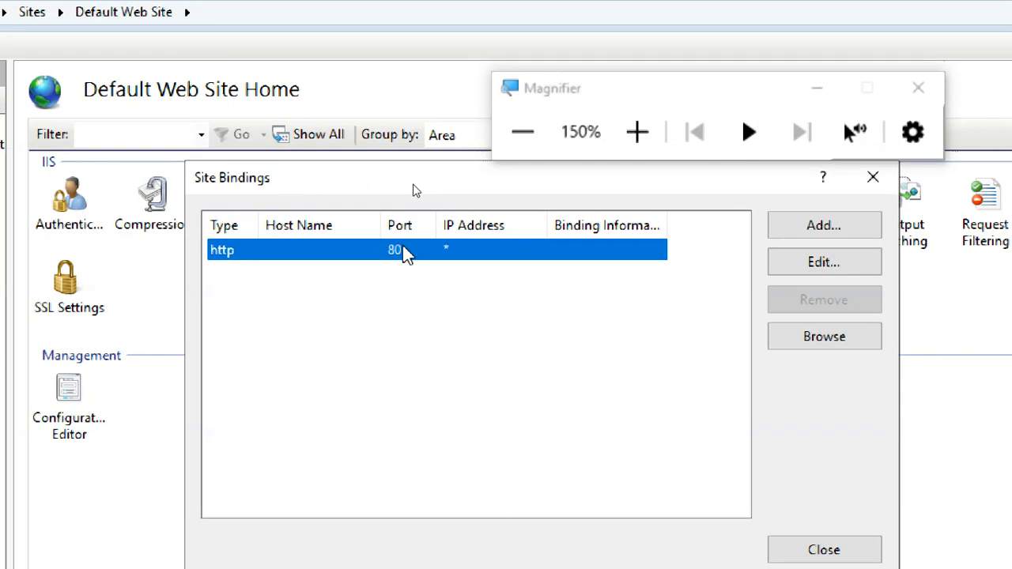
left_click(609, 291)
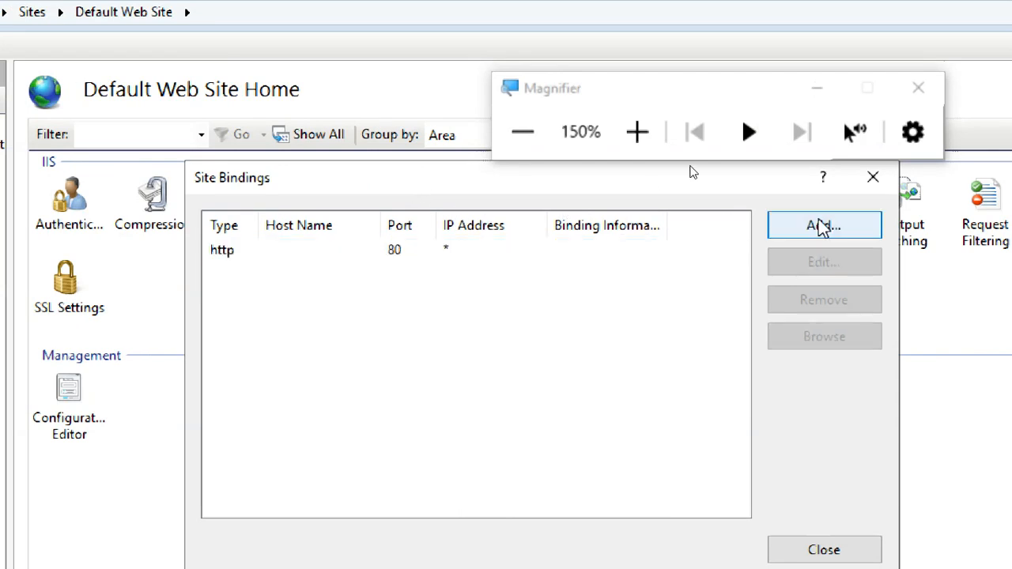
left_click(827, 230)
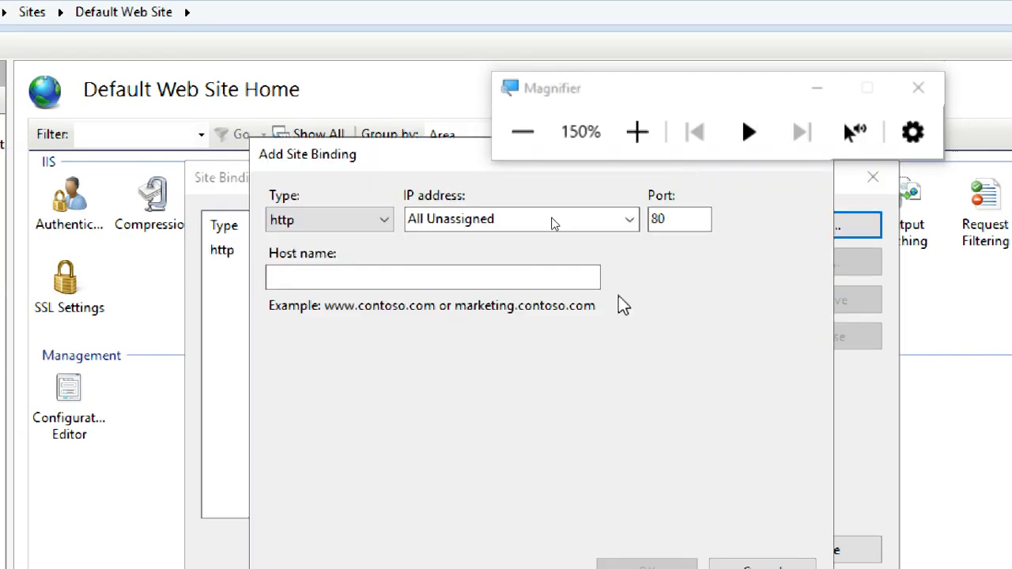
left_click(362, 226)
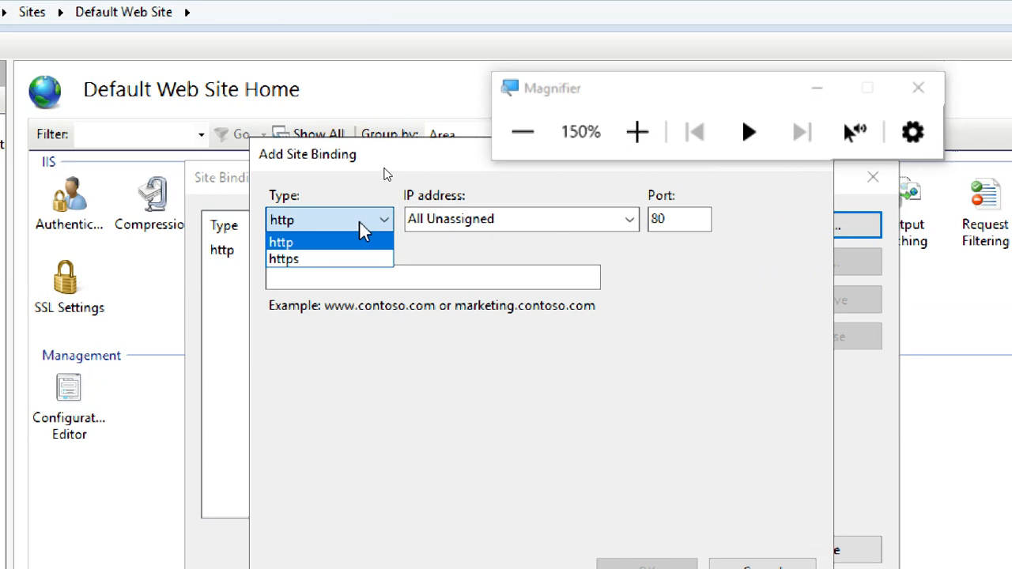
left_click(354, 261)
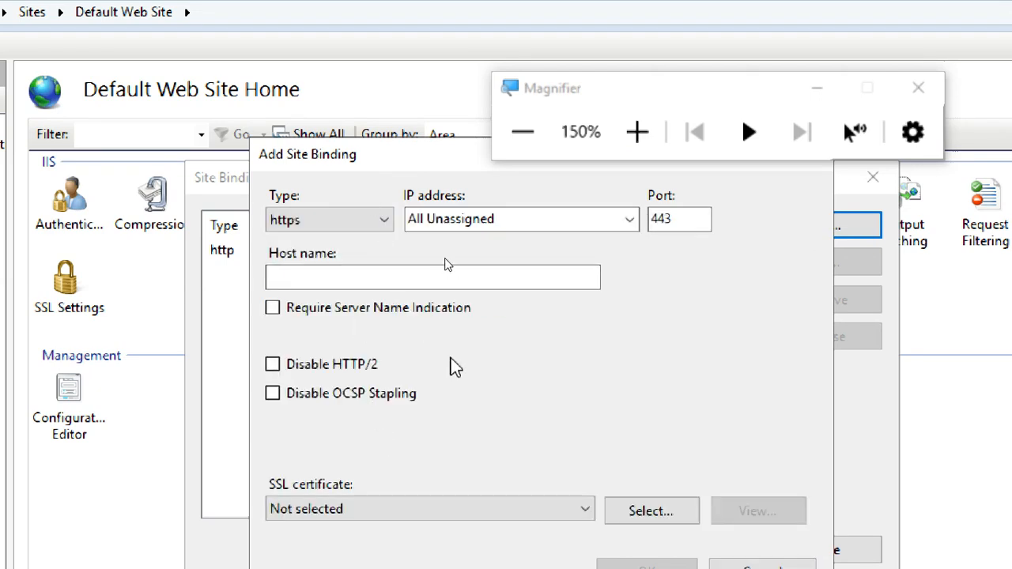
left_click(383, 220)
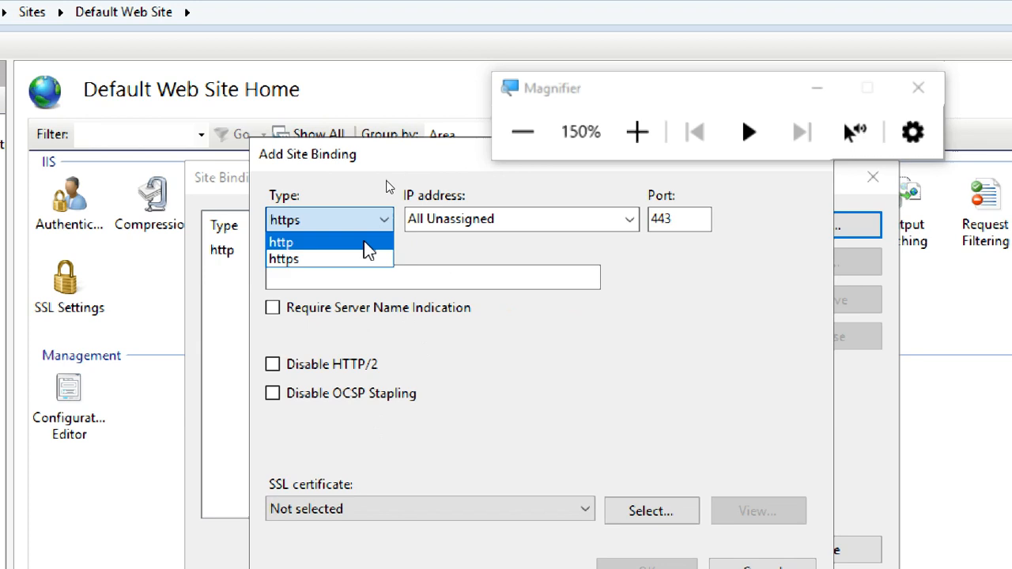
left_click(361, 262)
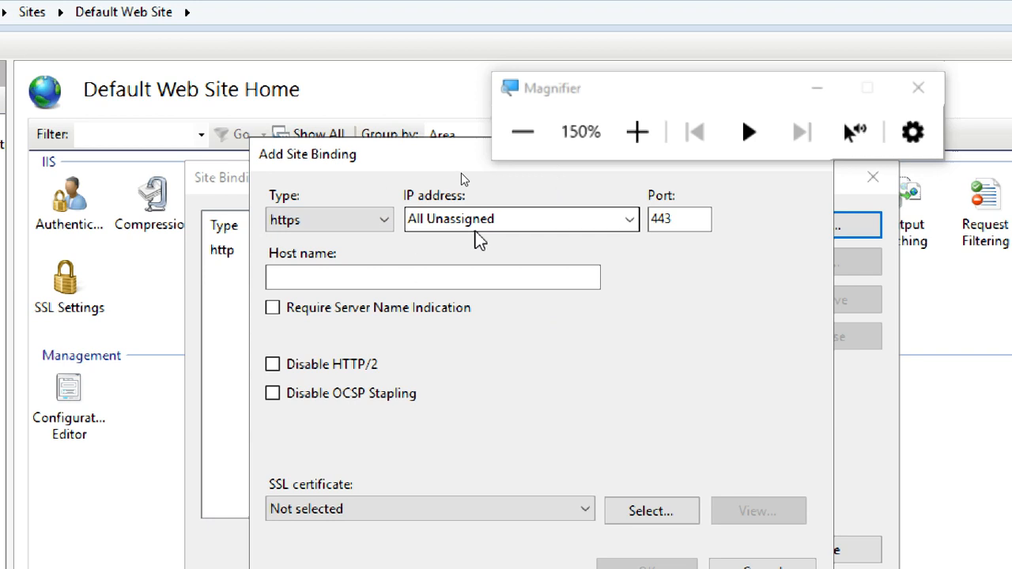
left_click(626, 221)
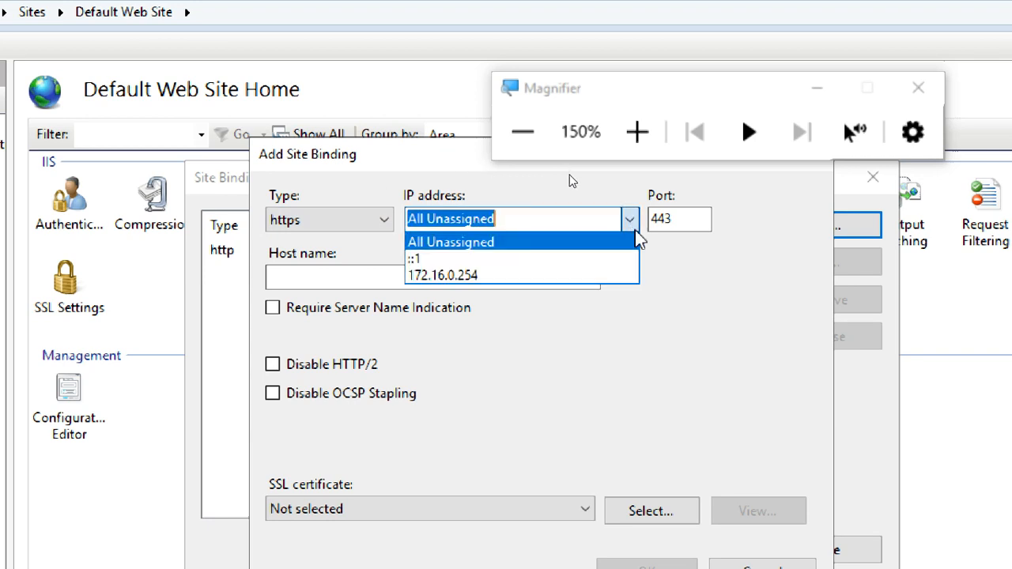
left_click(712, 254)
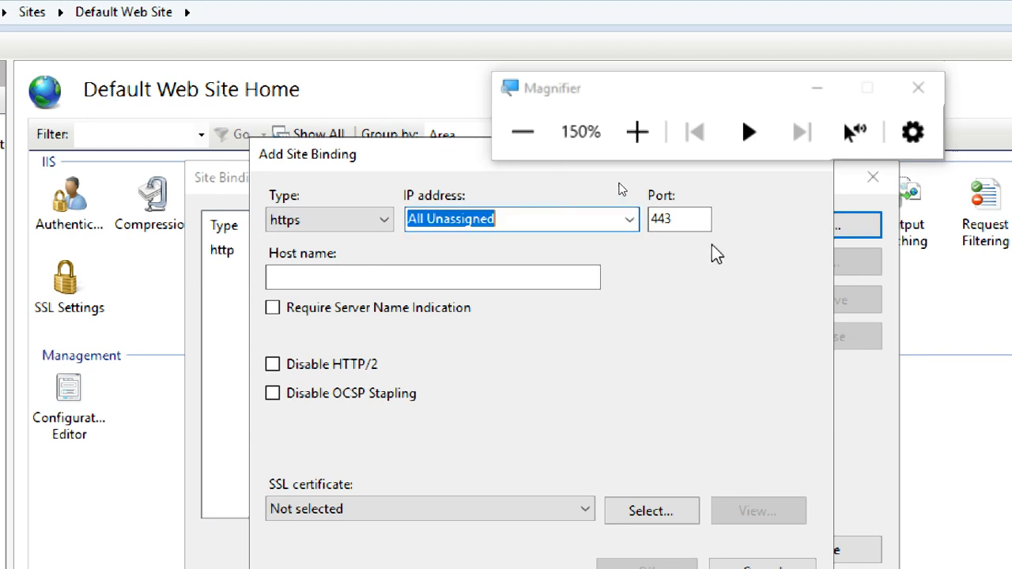
left_click(696, 219)
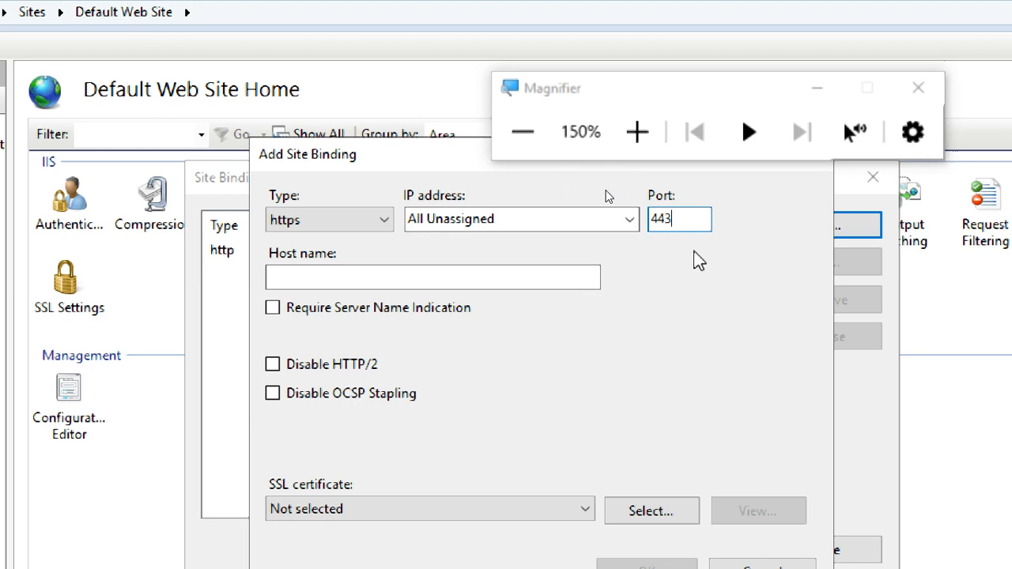
left_click(365, 222)
left_click(356, 244)
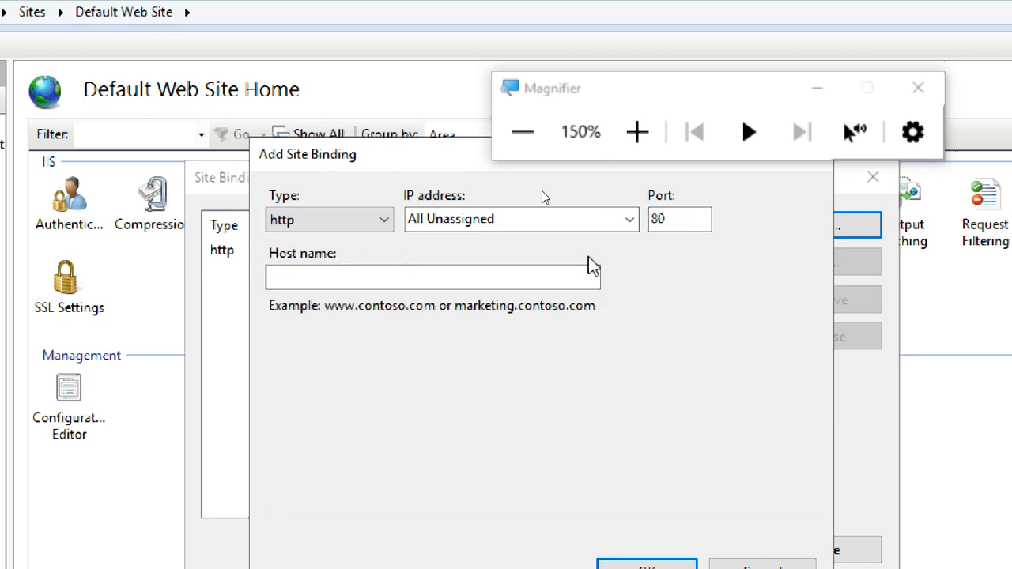
left_click(372, 219)
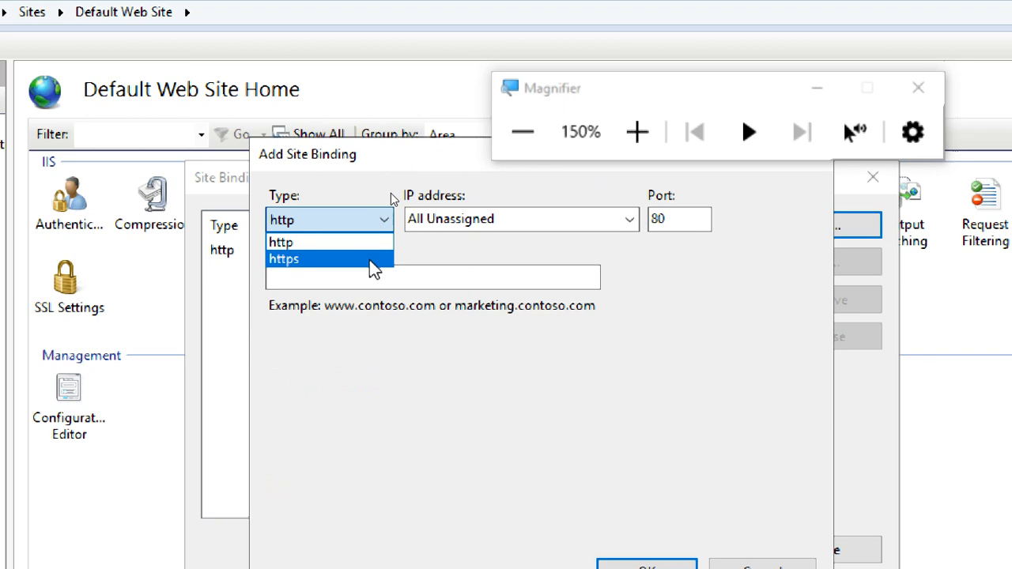
left_click(373, 260)
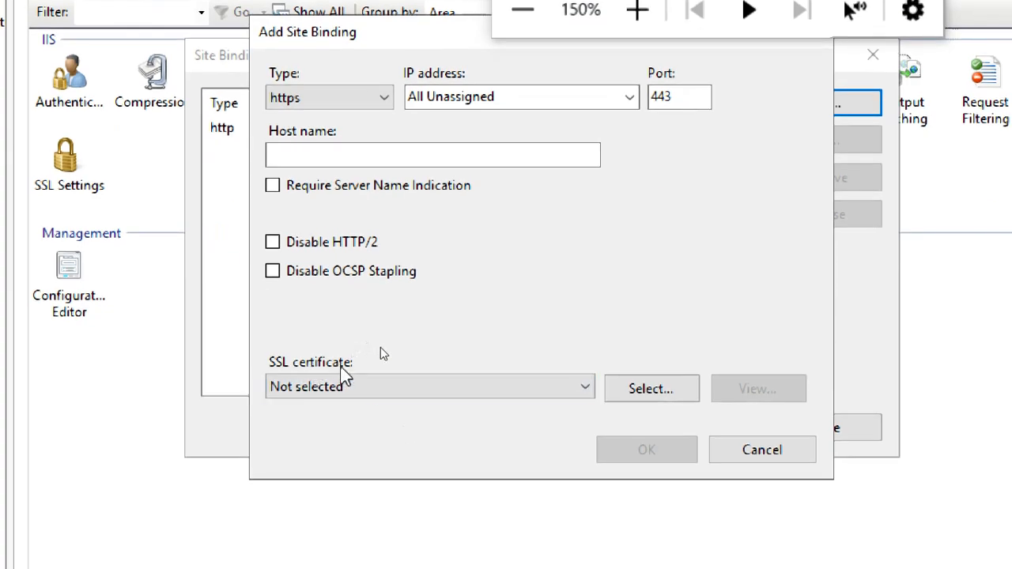
Choose workfoldercert as the binding's SSL certificate, magnifying the screen to 200%.
left_click(365, 389)
left_click(344, 428)
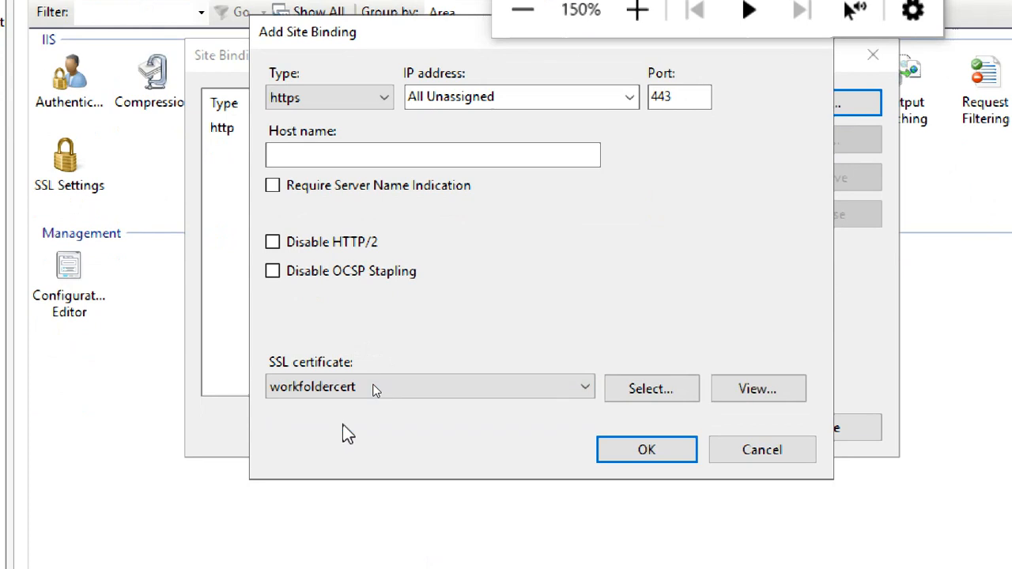
left_click(331, 394)
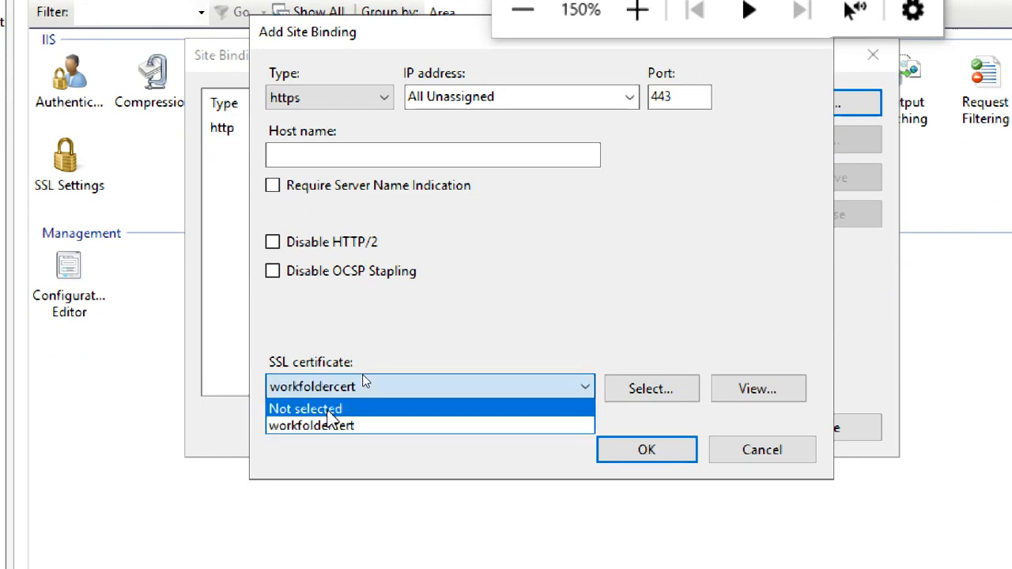
left_click(331, 408)
left_click(365, 387)
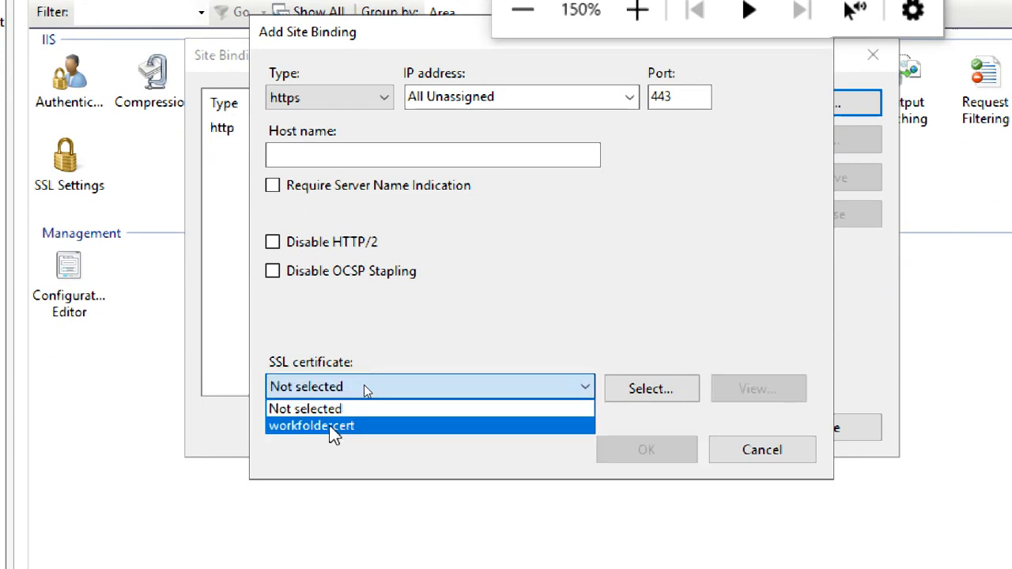
left_click(332, 431)
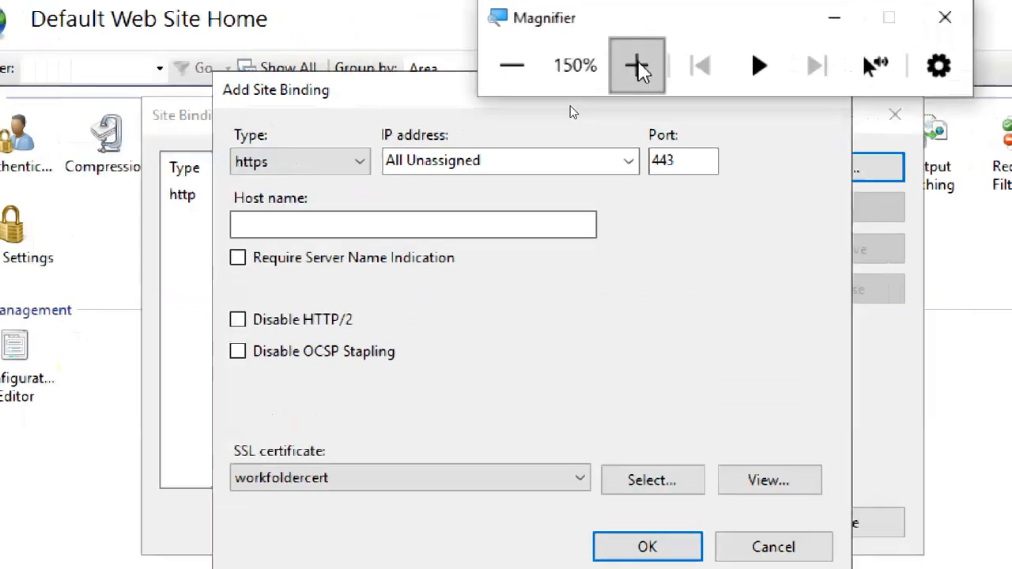
left_click(638, 10)
left_click_drag(599, 27, 948, 286)
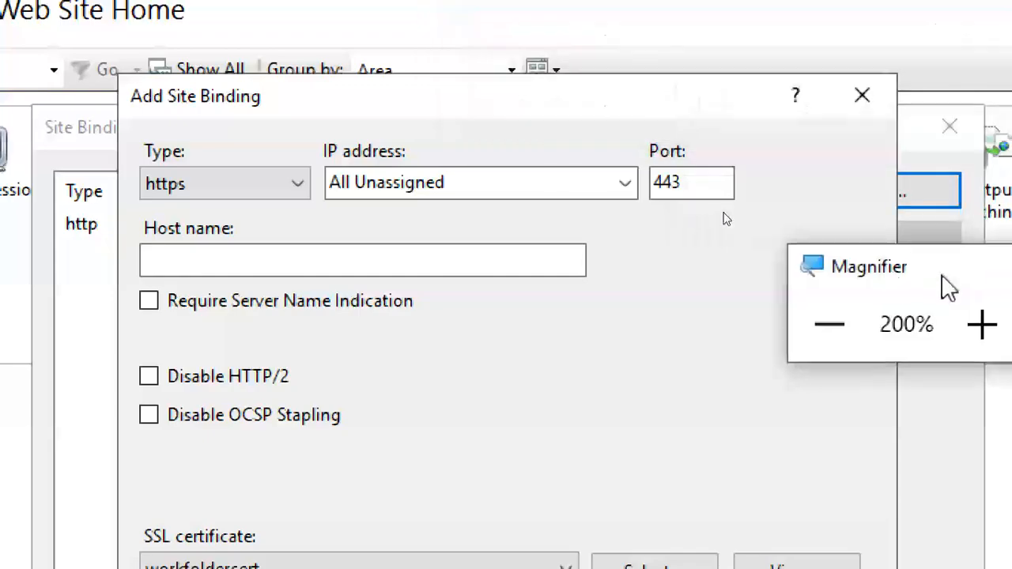
Recheck https, port 443 and workfoldercert, then add the binding.
left_click(196, 183)
left_click(206, 212)
left_click(207, 190)
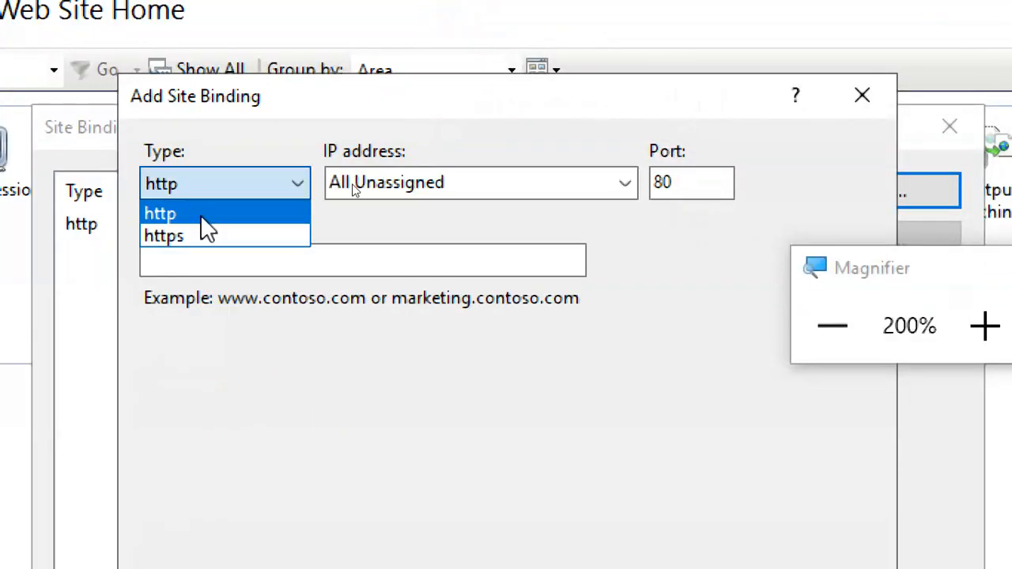
left_click(203, 235)
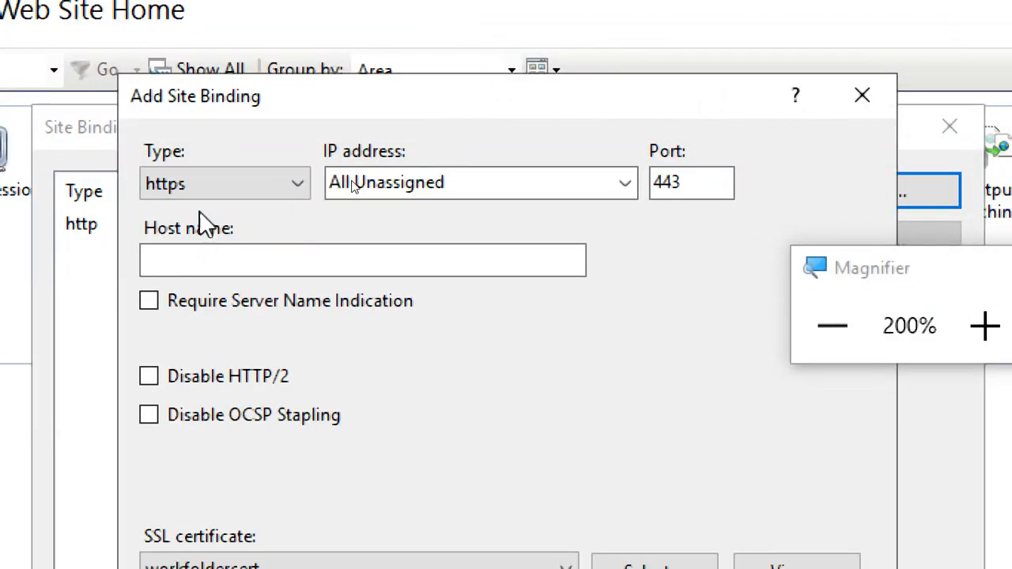
left_click(700, 184)
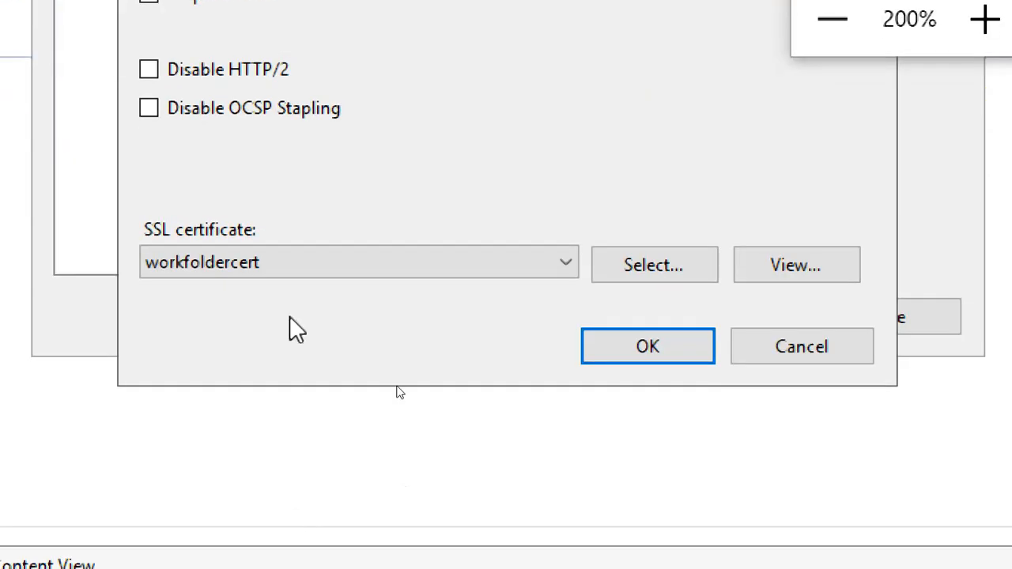
left_click(283, 263)
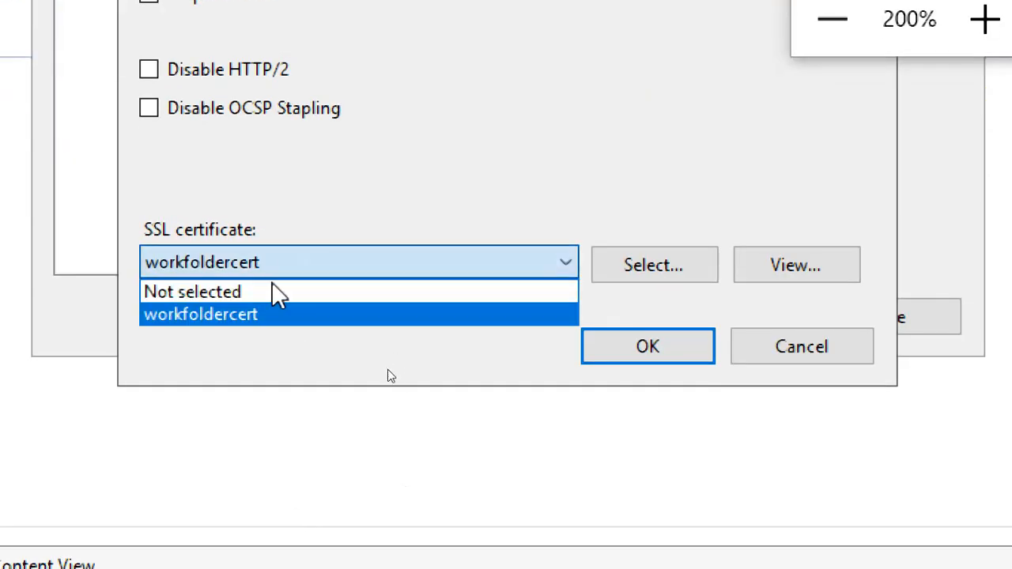
left_click(277, 293)
left_click(275, 269)
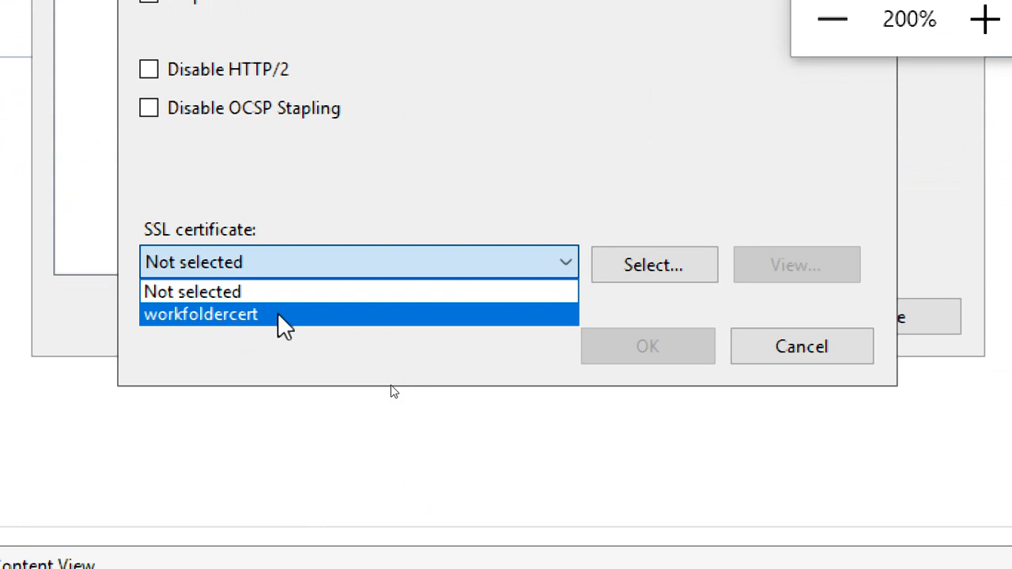
left_click(278, 314)
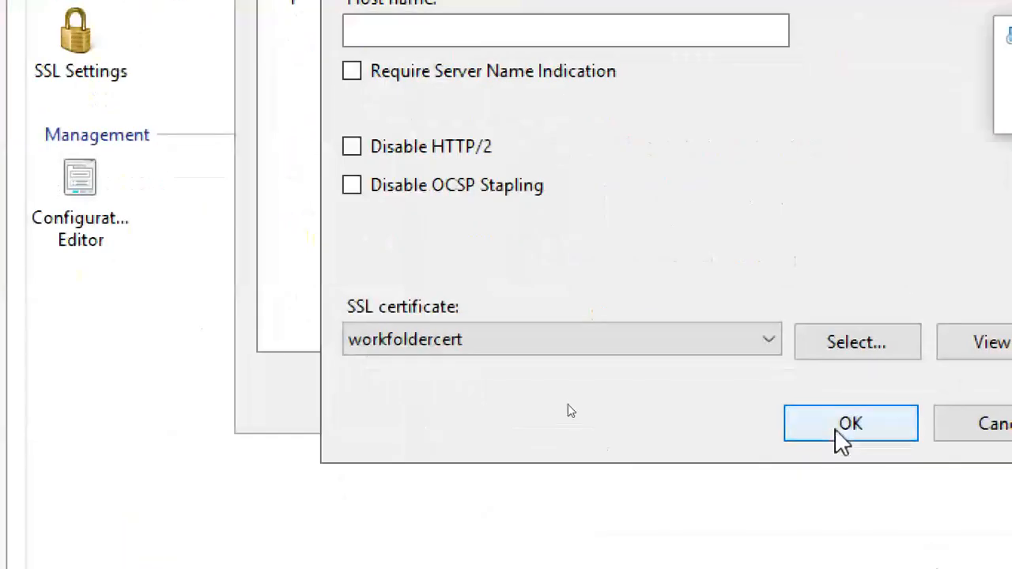
left_click(840, 439)
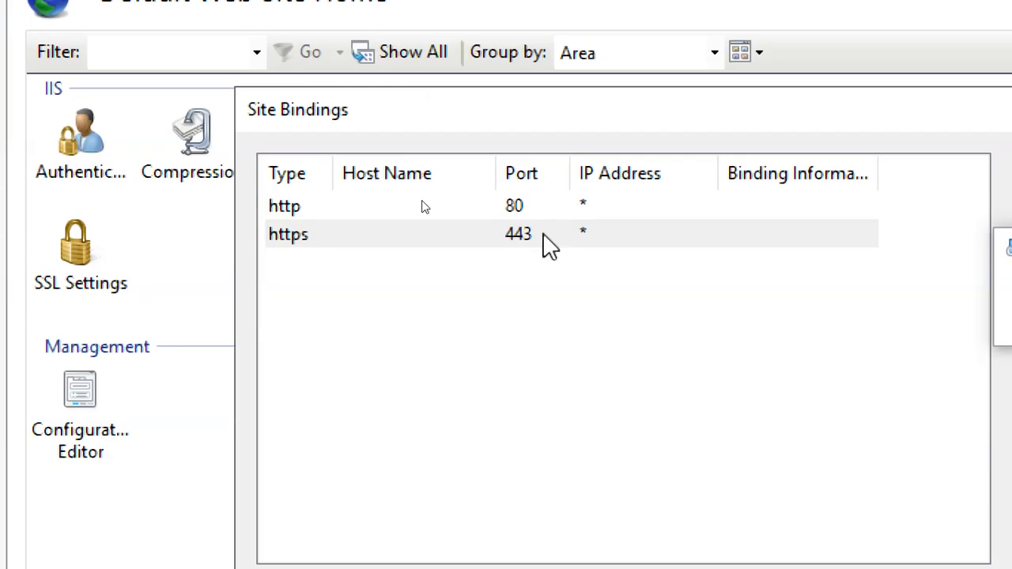
Review the new https 443 binding alongside http 80 in the bindings list.
left_click(544, 235)
left_click(543, 208)
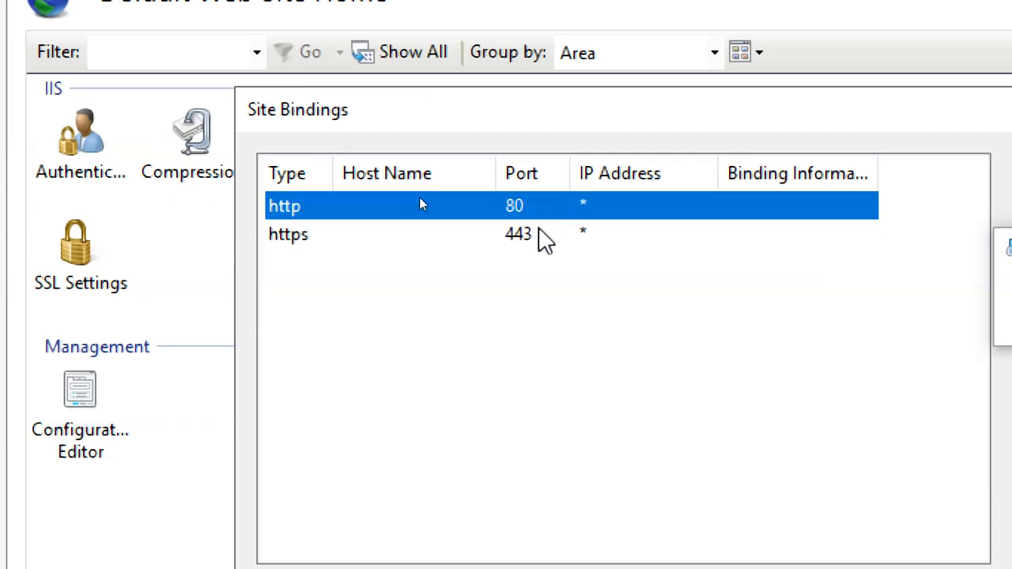
left_click(539, 229)
left_click(540, 208)
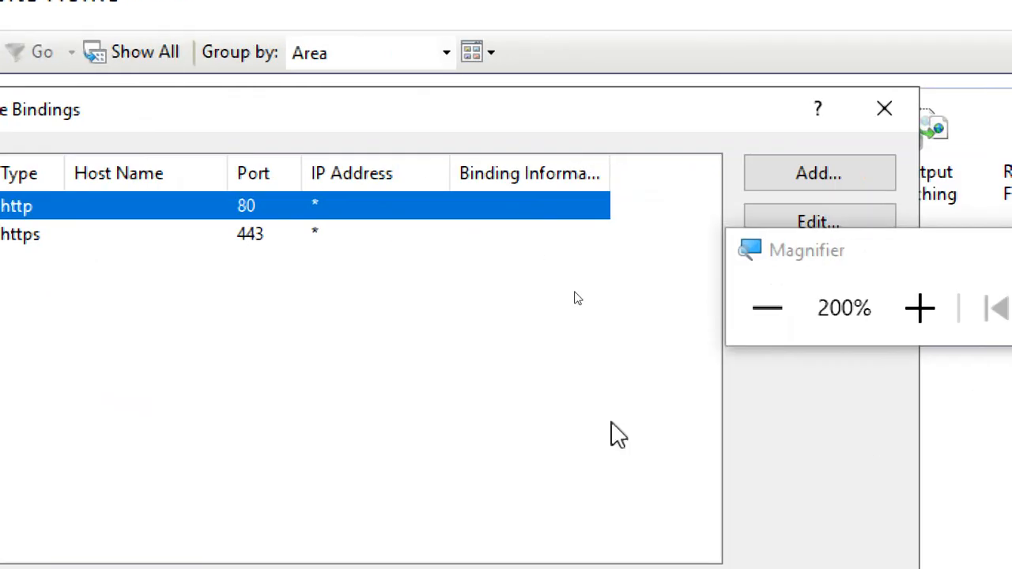
left_click(248, 231)
left_click(249, 208)
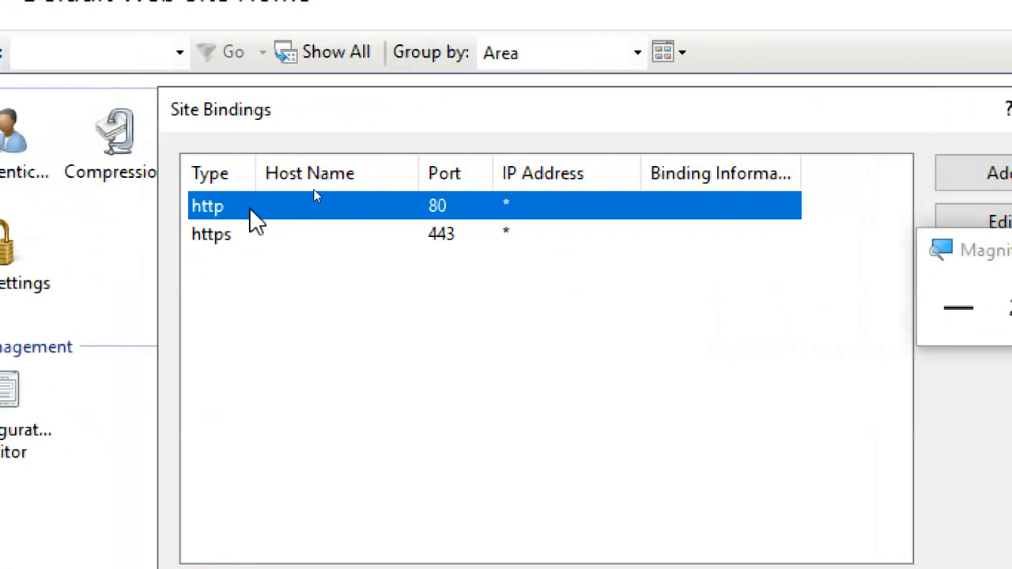
left_click(267, 242)
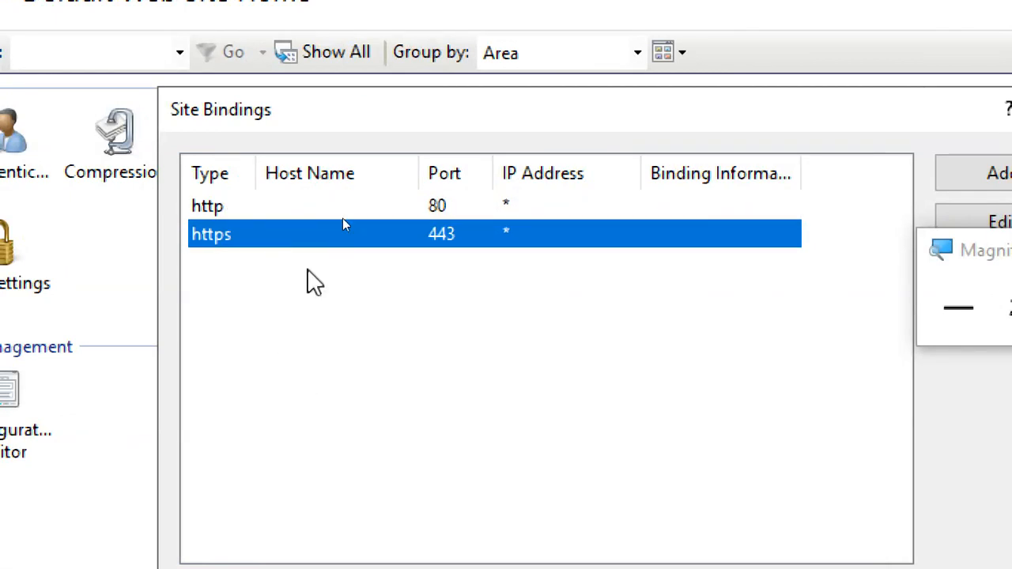
left_click(377, 206)
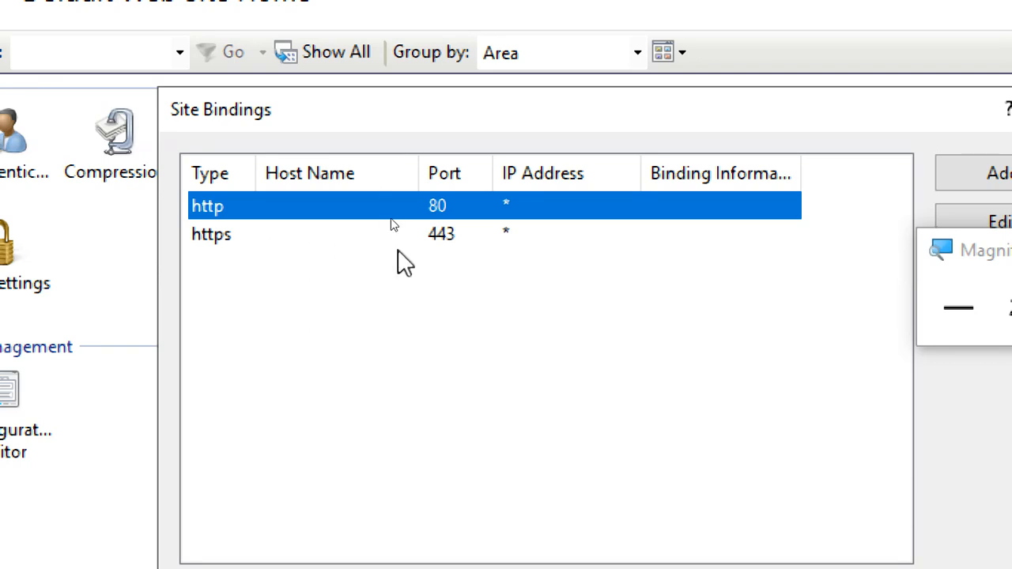
left_click(417, 235)
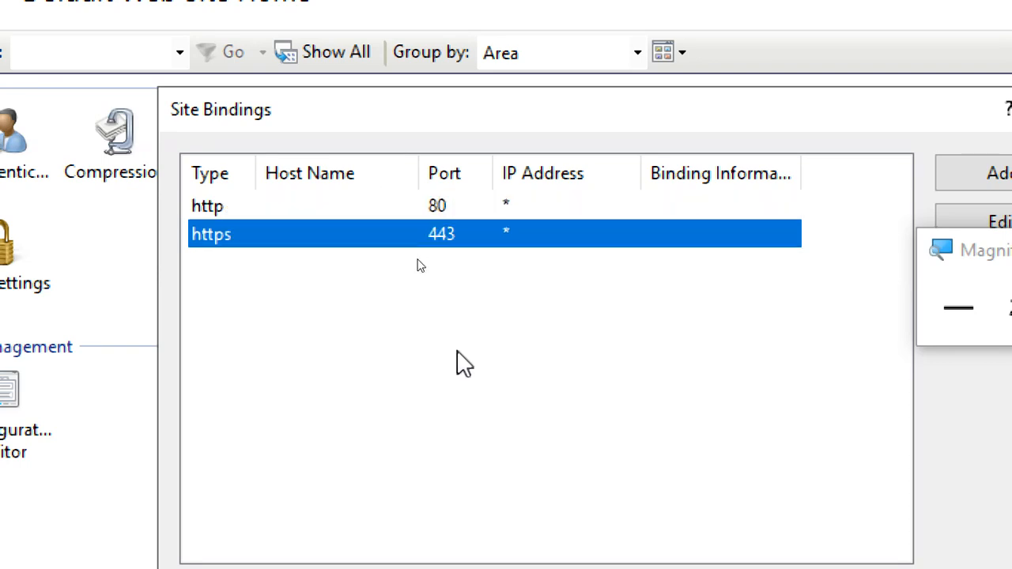
left_click(393, 207)
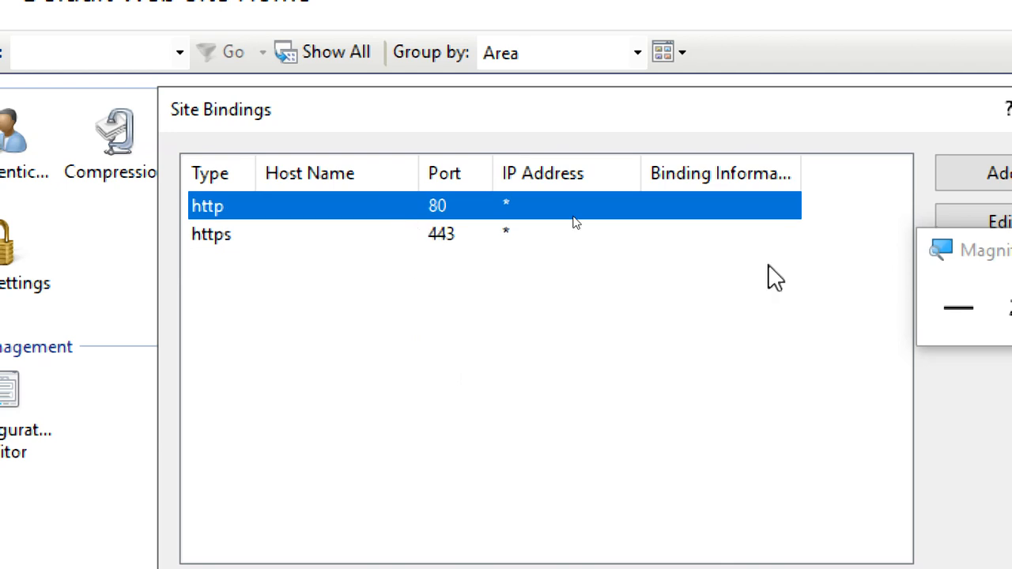
left_click_drag(973, 251, 956, 515)
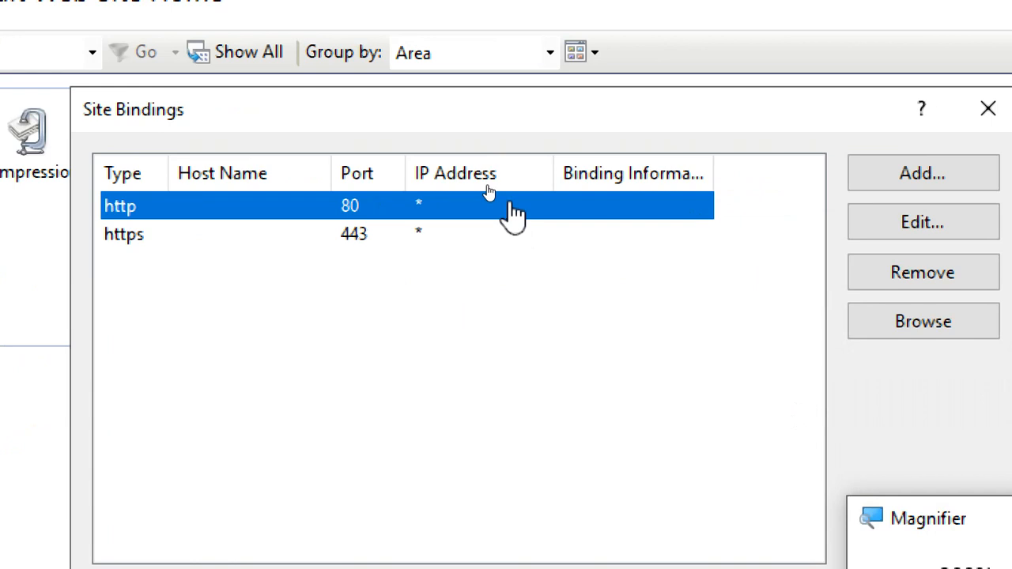
left_click(911, 283)
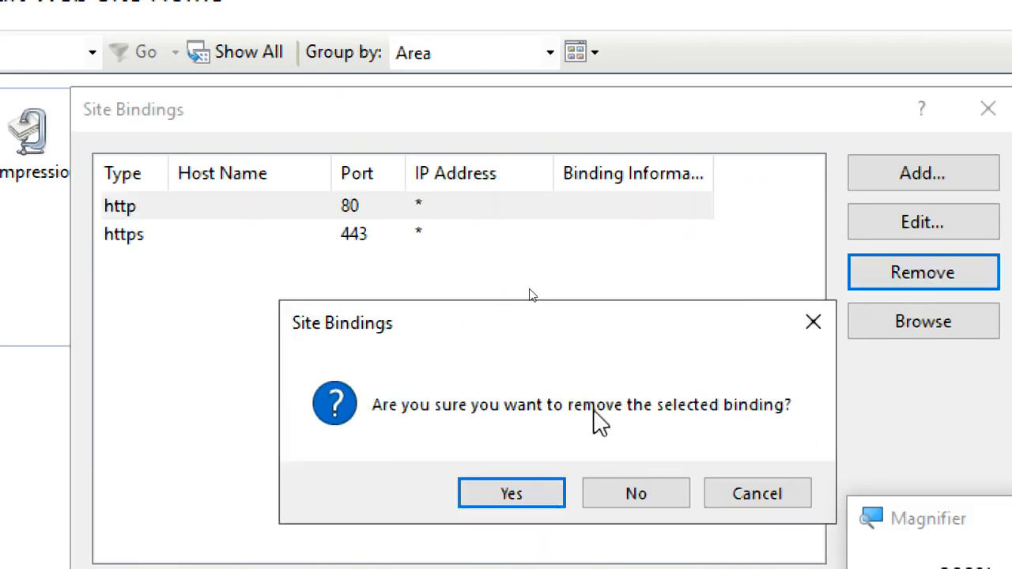
left_click(528, 495)
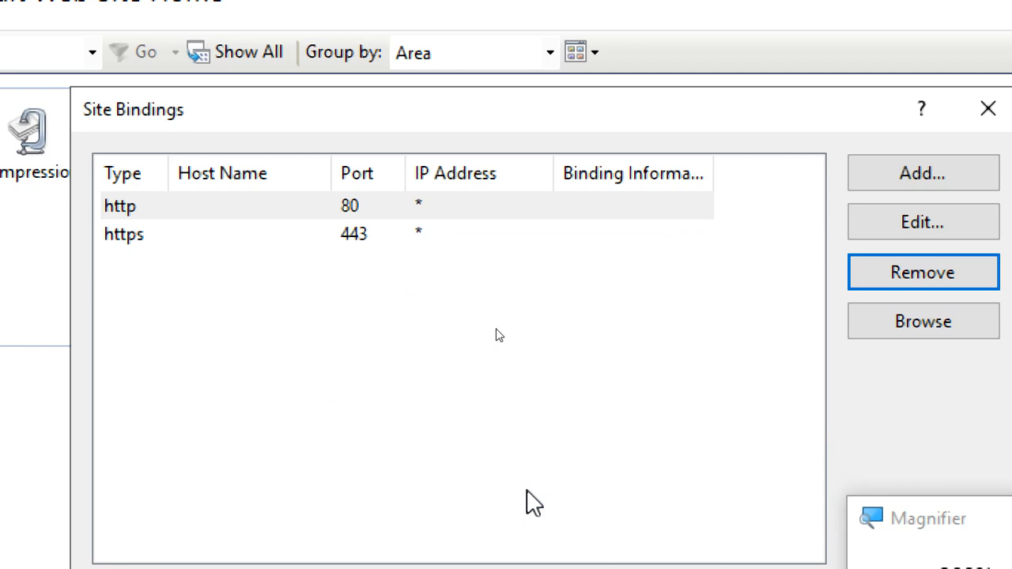
left_click(316, 212)
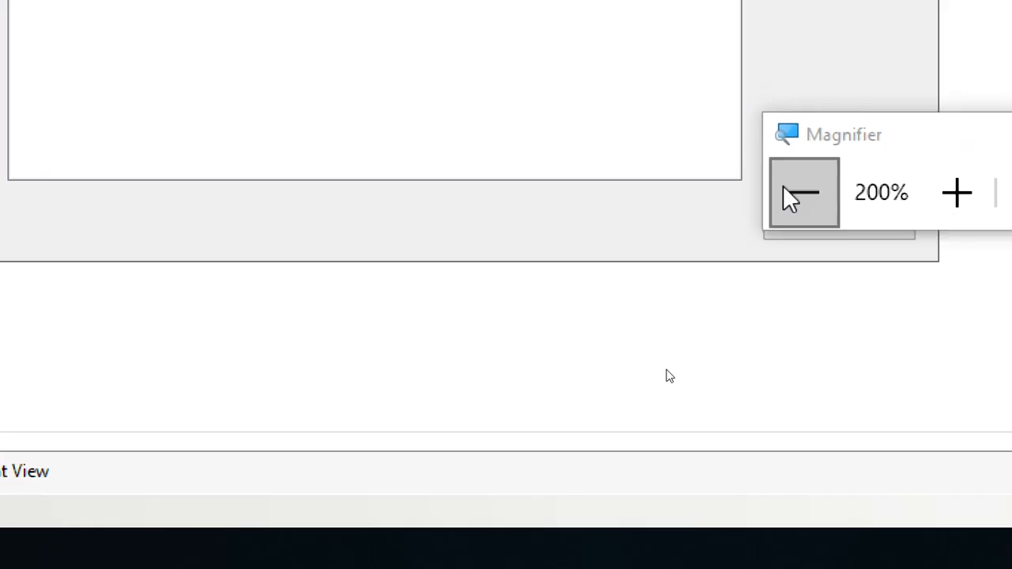
left_click(791, 192)
left_click(800, 277)
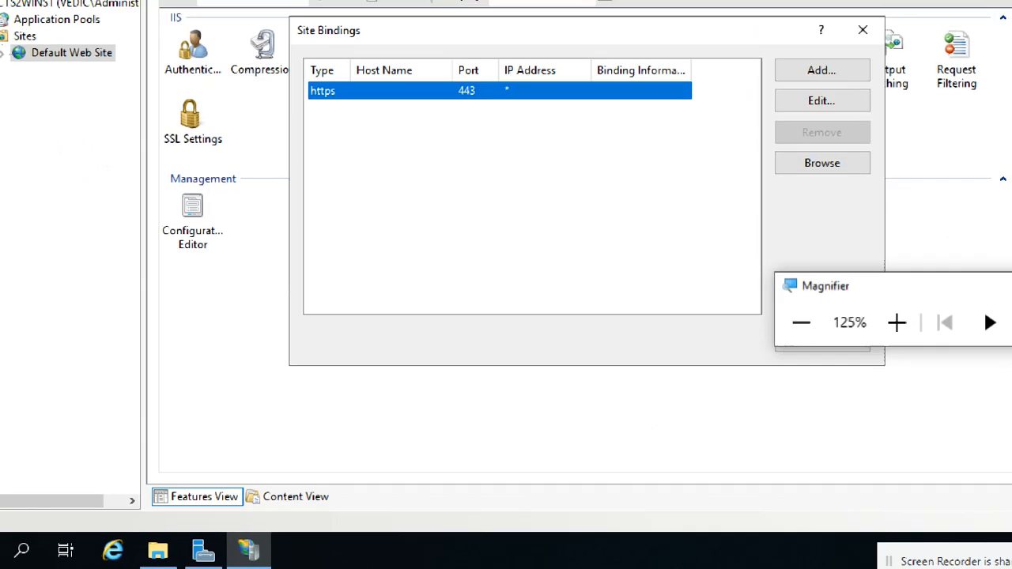
left_click(800, 277)
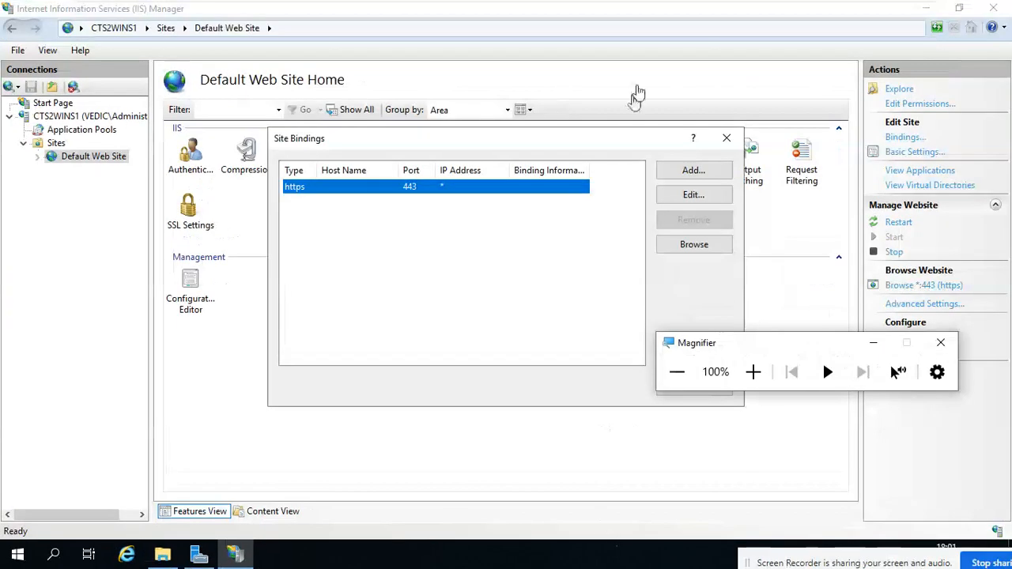
mouse_move(764, 8)
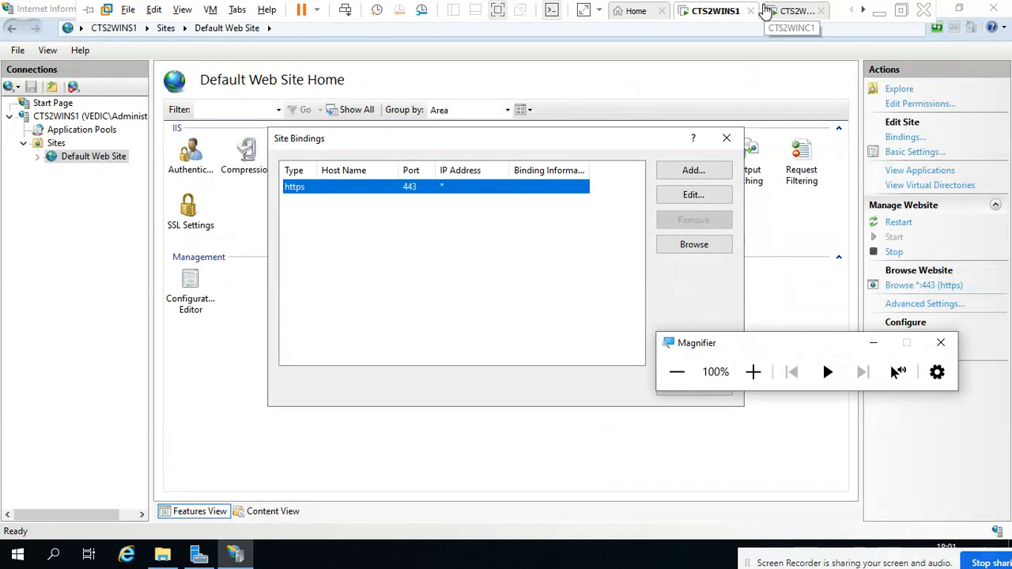
left_click(879, 10)
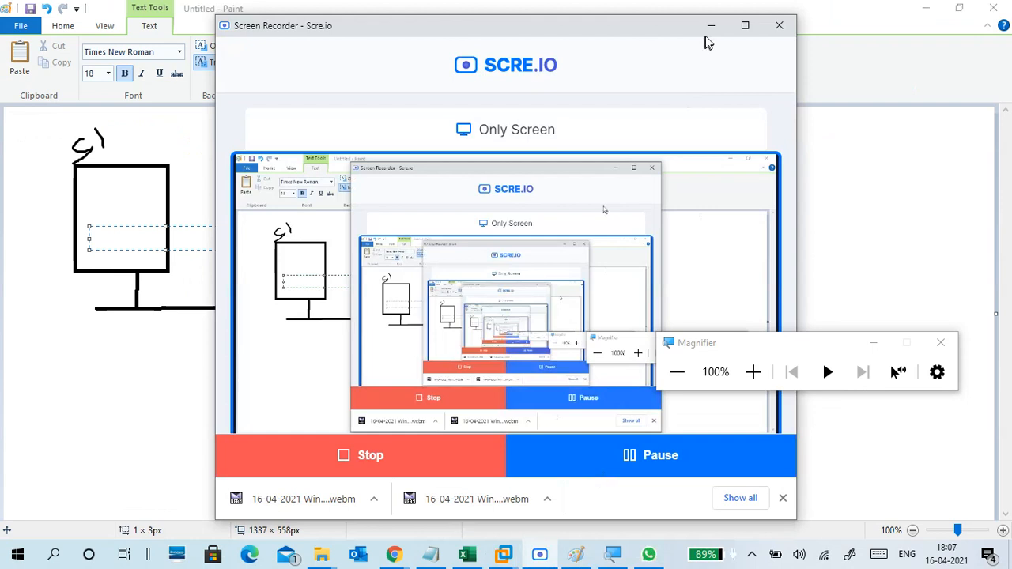
Send the Windows Server2019 part21 Print Server video link in WhatsApp, then minimize the chat.
left_click(710, 24)
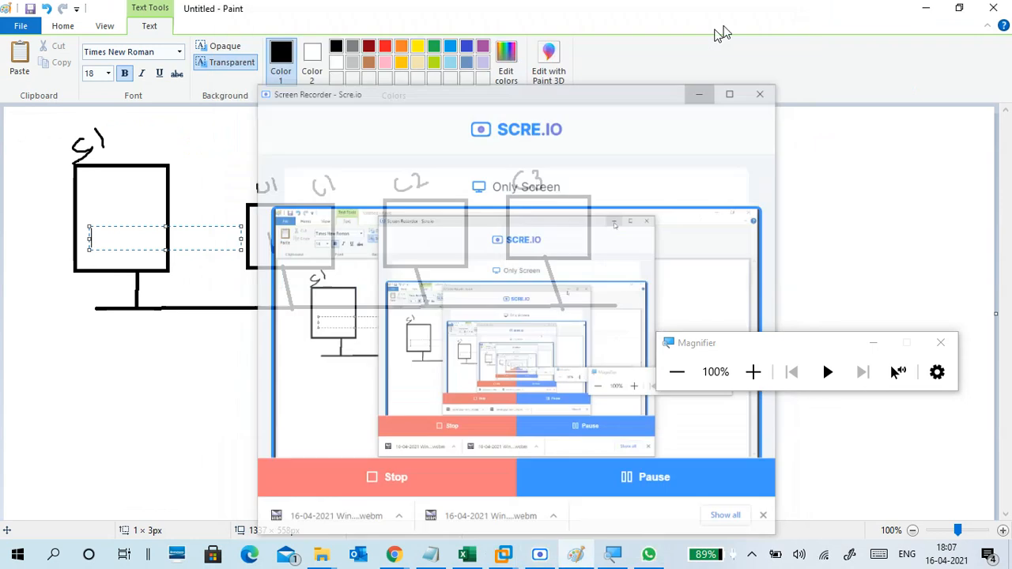
left_click(925, 10)
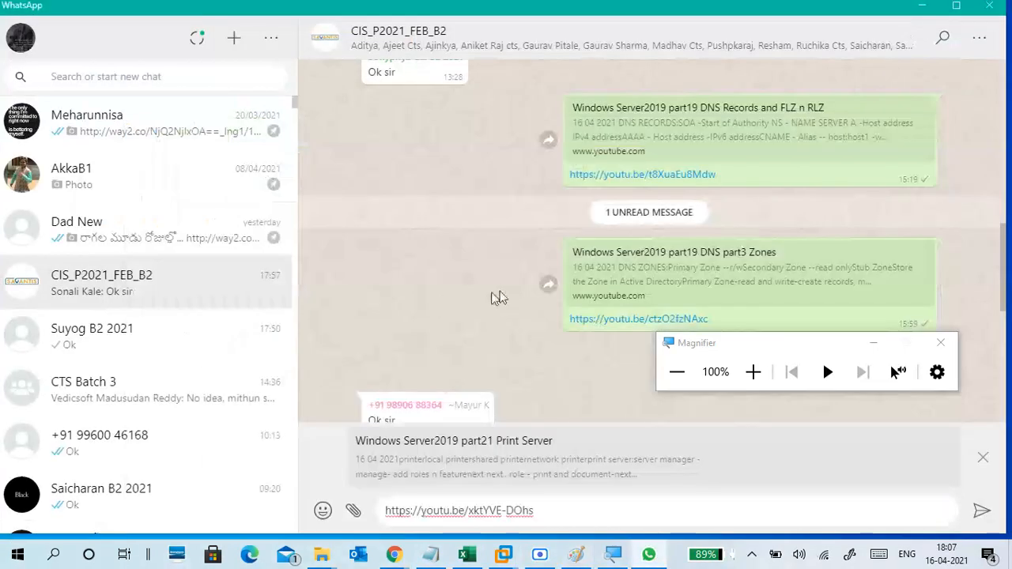
left_click(982, 511)
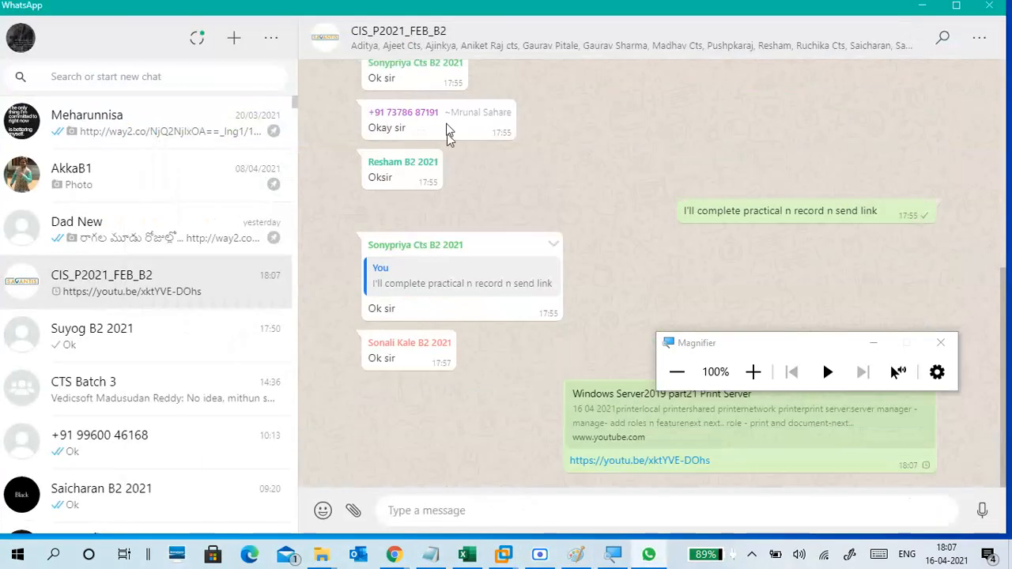
left_click(921, 10)
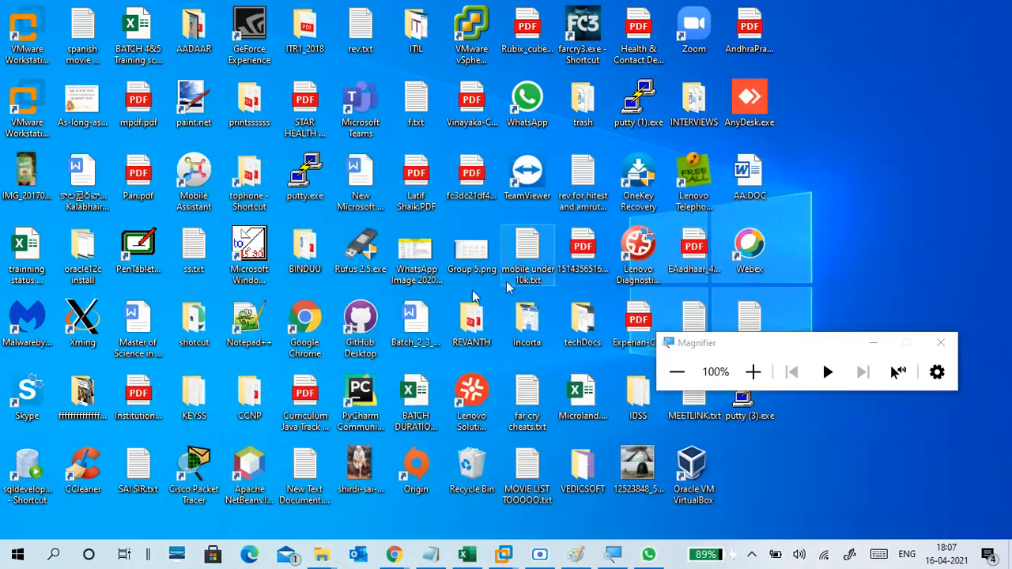
Return to the server VM and check the https 443 binding at 150% magnification.
left_click(504, 554)
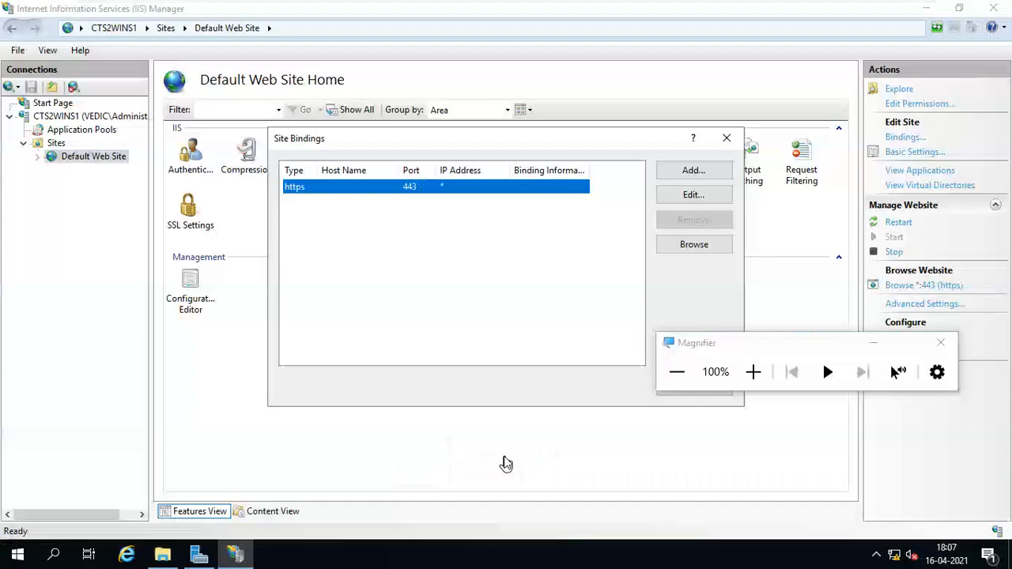
left_click(470, 248)
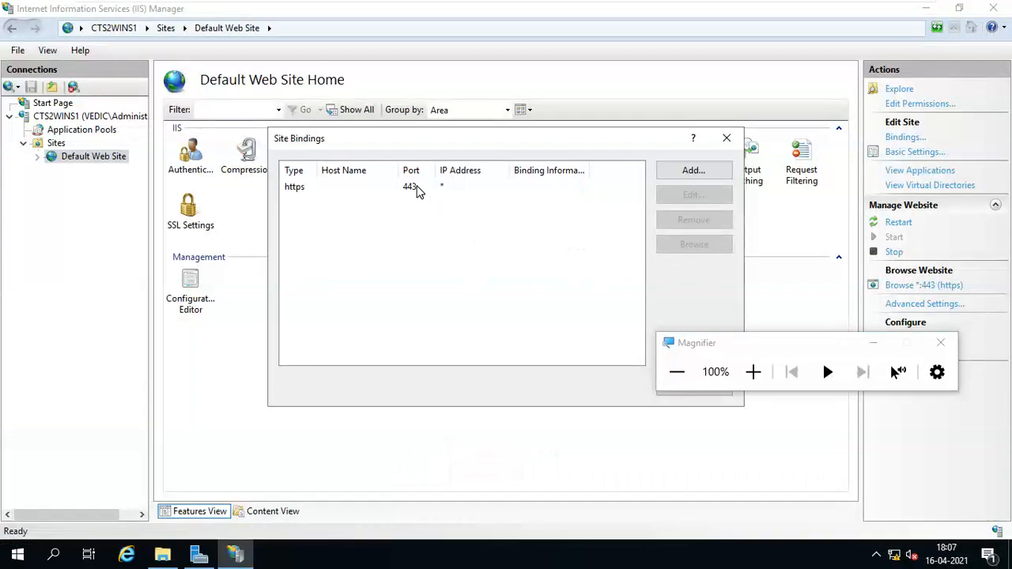
left_click(413, 190)
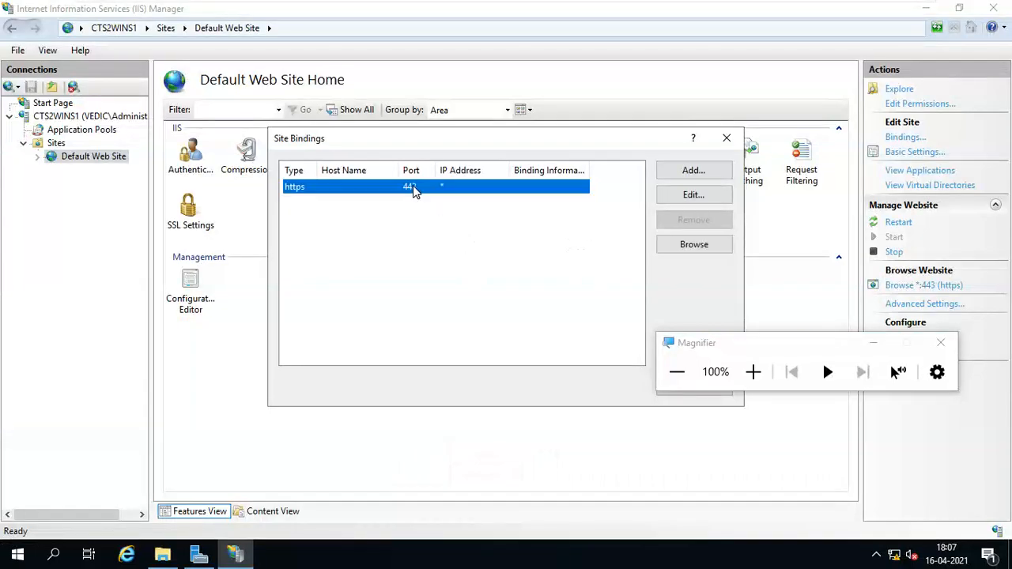
left_click(753, 372)
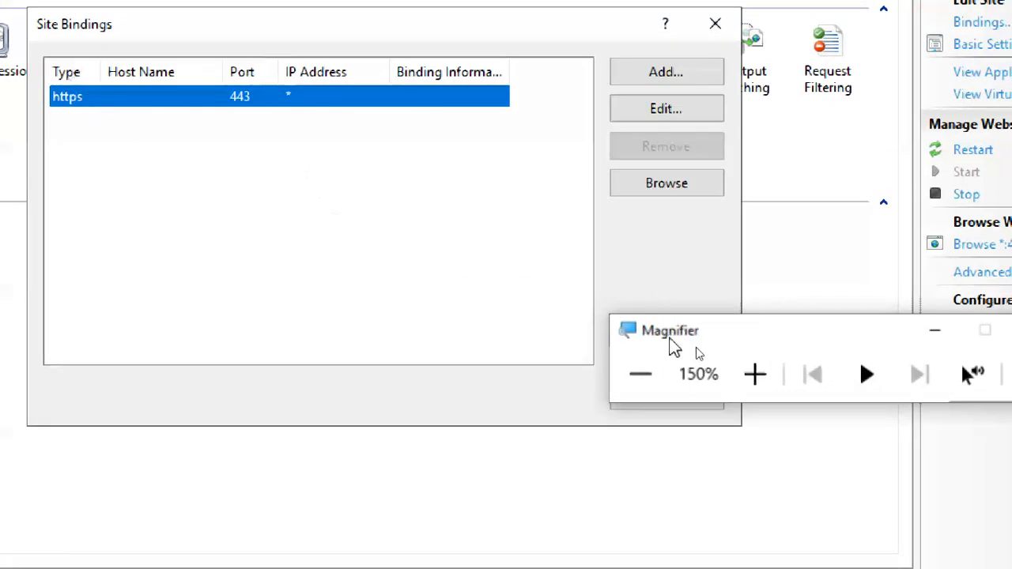
left_click_drag(673, 343, 799, 182)
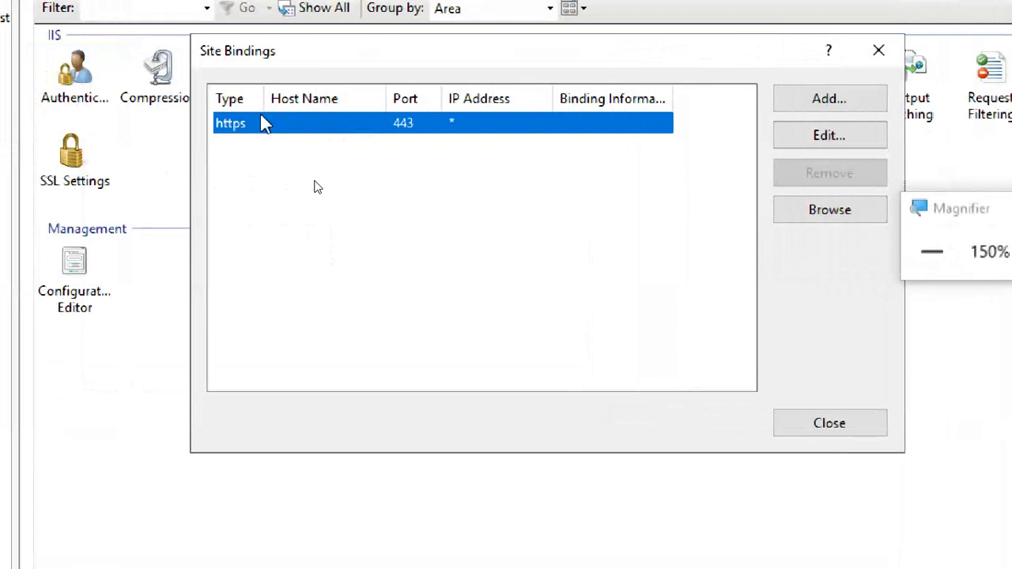
Close Site Bindings and select Sites, Default Web Site, then the CTS2WINS1 server node.
left_click(830, 424)
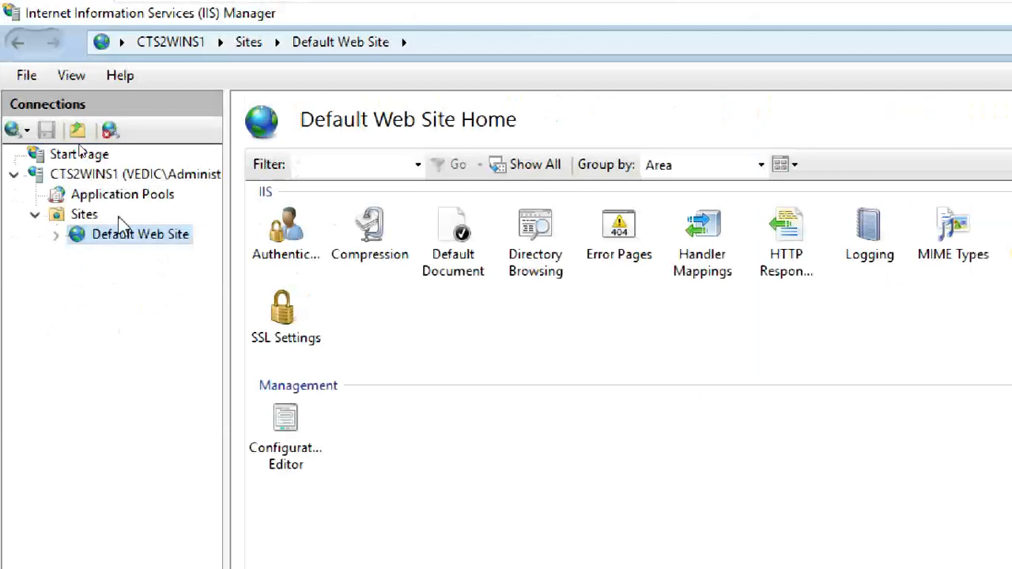
left_click(101, 220)
left_click(103, 240)
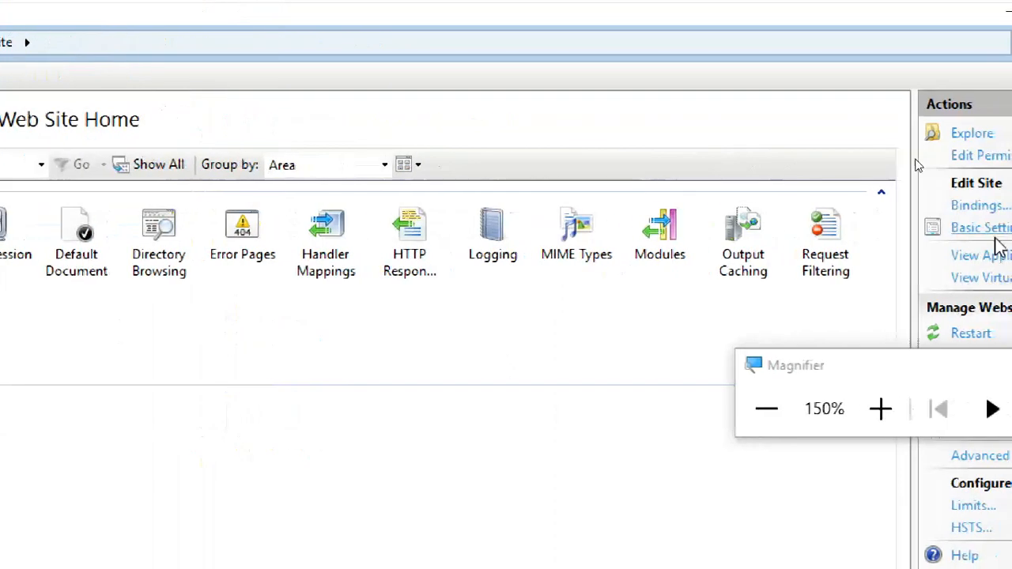
left_click_drag(922, 372, 840, 27)
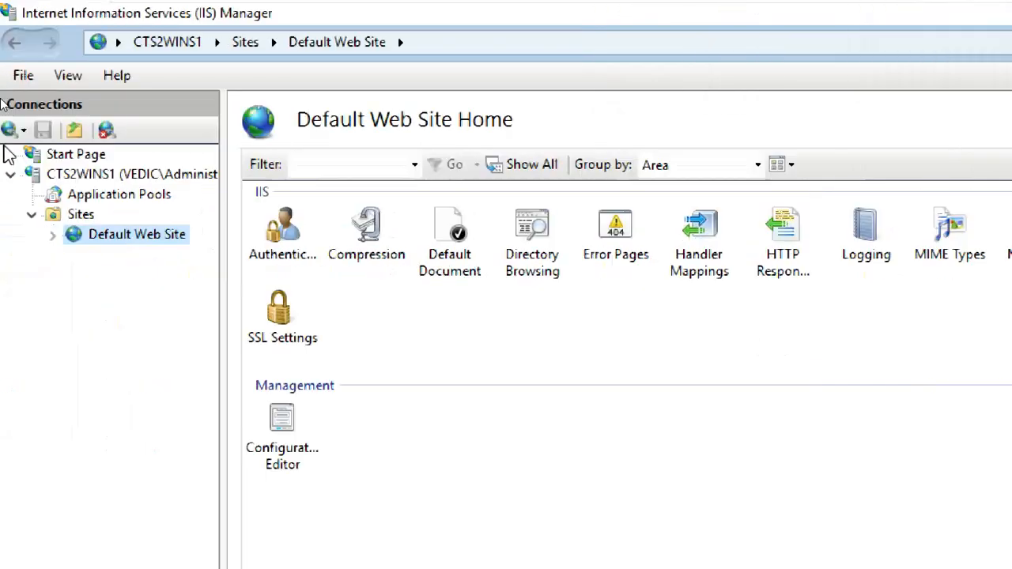
left_click(119, 176)
Refresh CTS2WINS1 and reopen the Default Web Site home page.
right_click(118, 176)
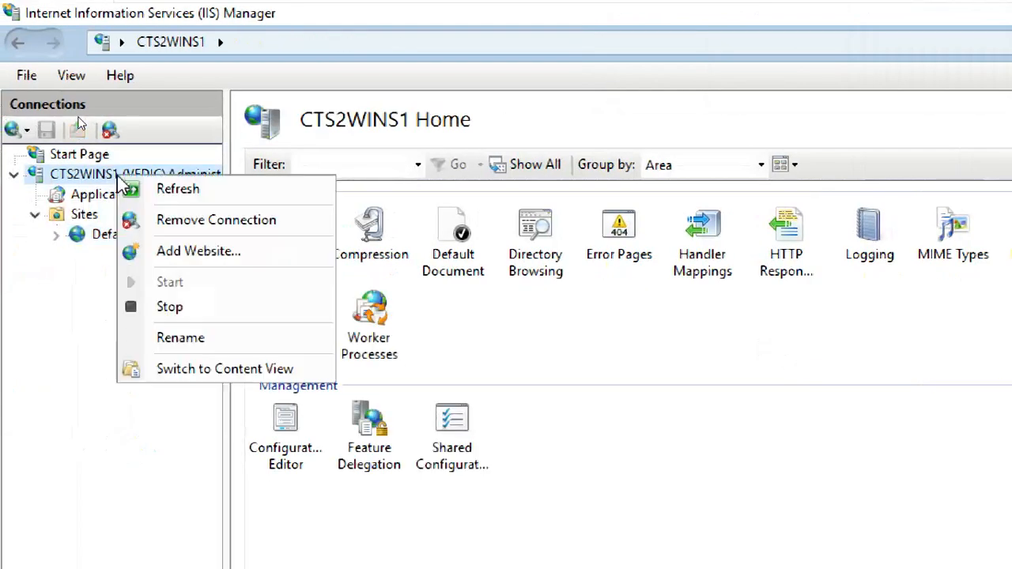
left_click(166, 194)
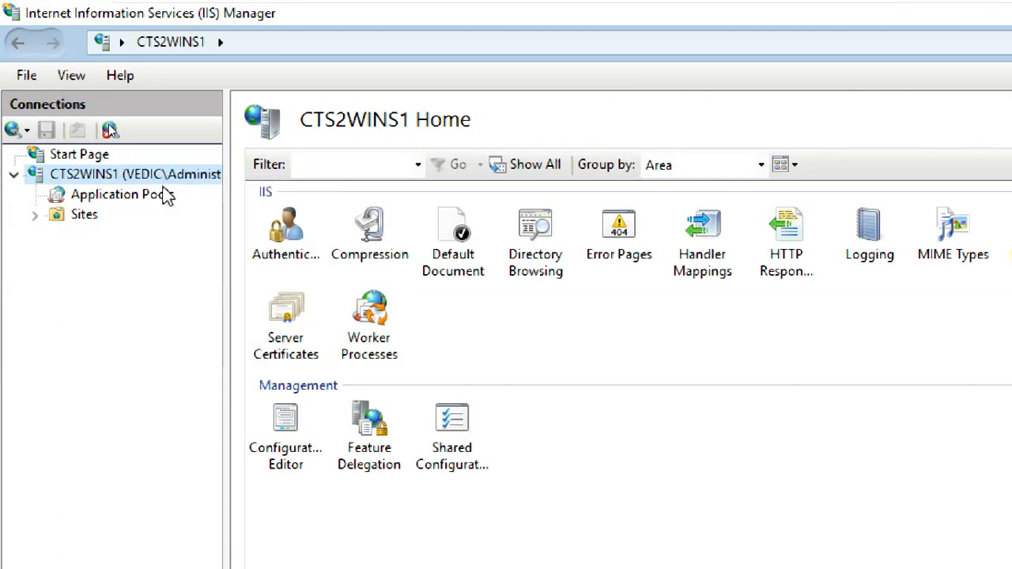
left_click(35, 215)
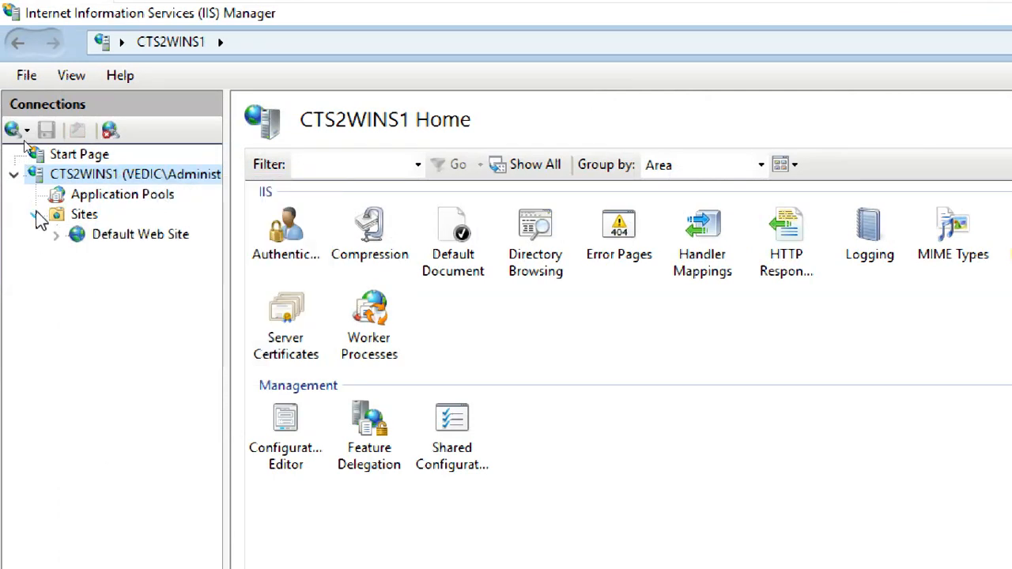
left_click(80, 242)
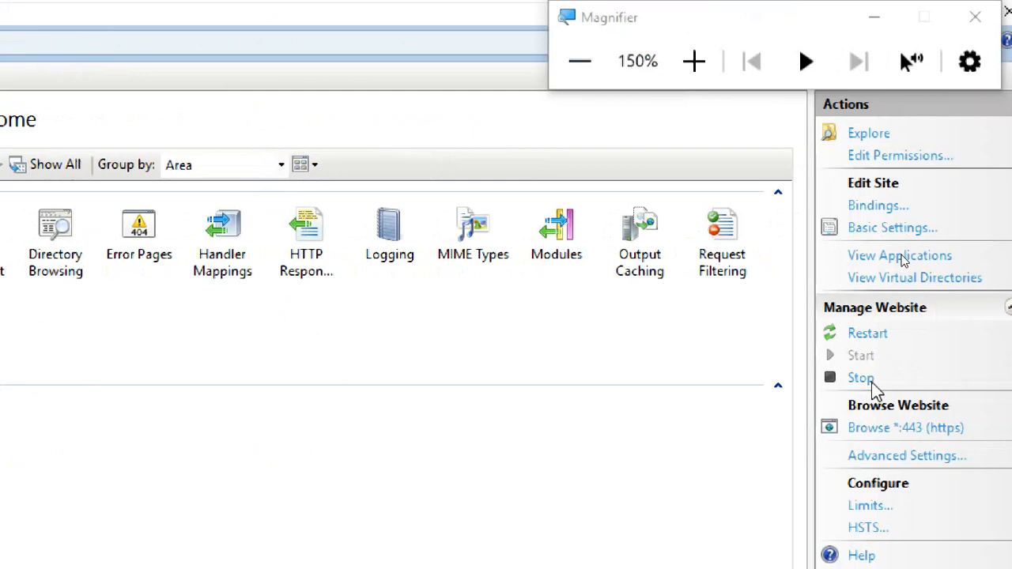
Reset screen magnification to 100% and close IIS Manager.
left_click_drag(786, 27, 927, 118)
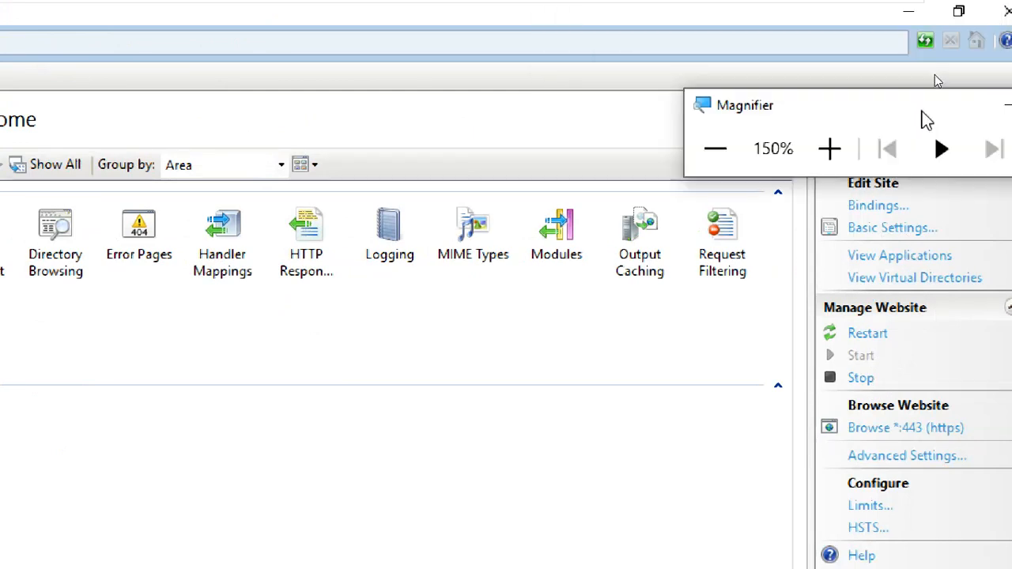
left_click(473, 91)
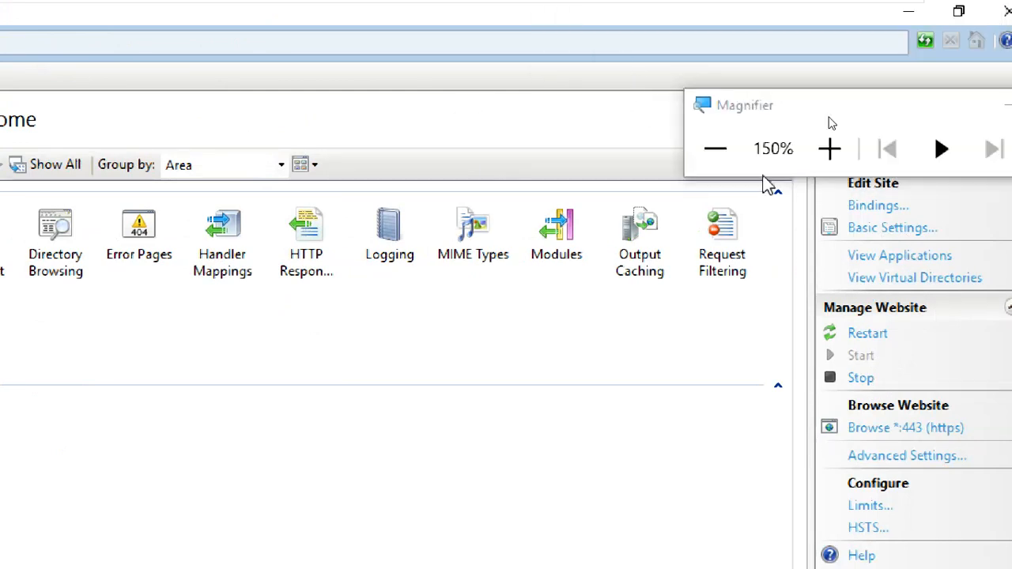
left_click(716, 149)
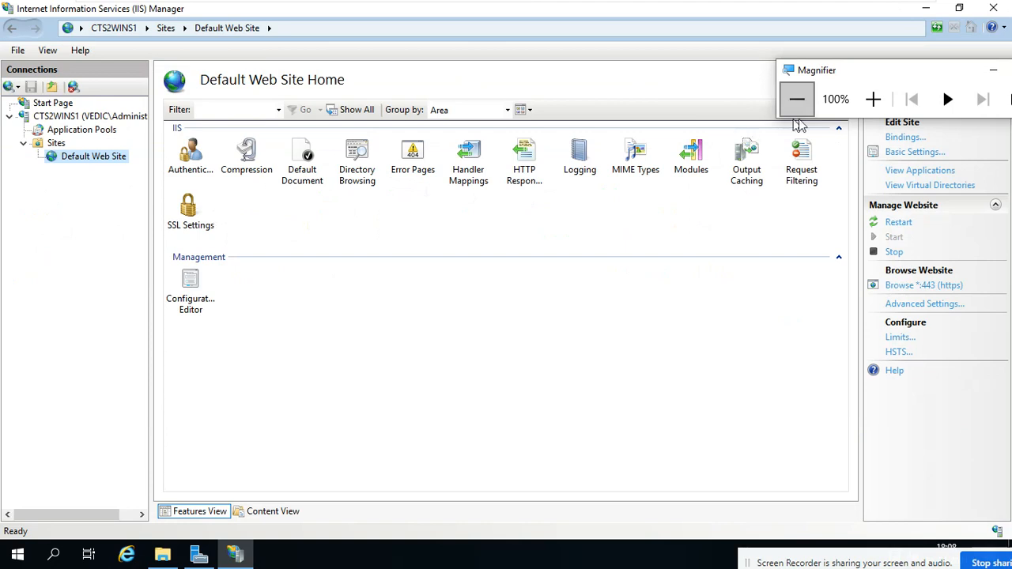
left_click_drag(831, 79, 888, 170)
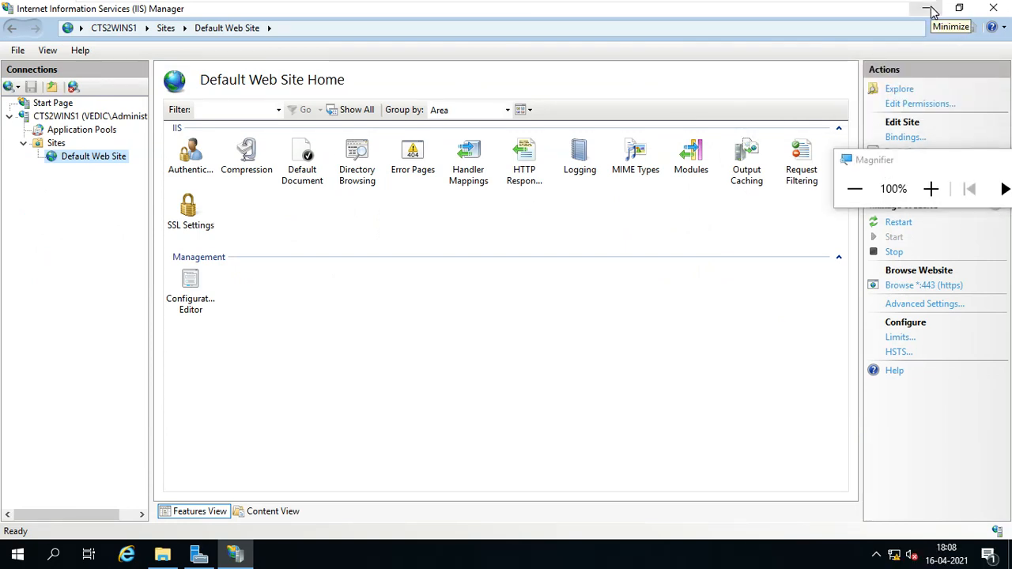
left_click(995, 9)
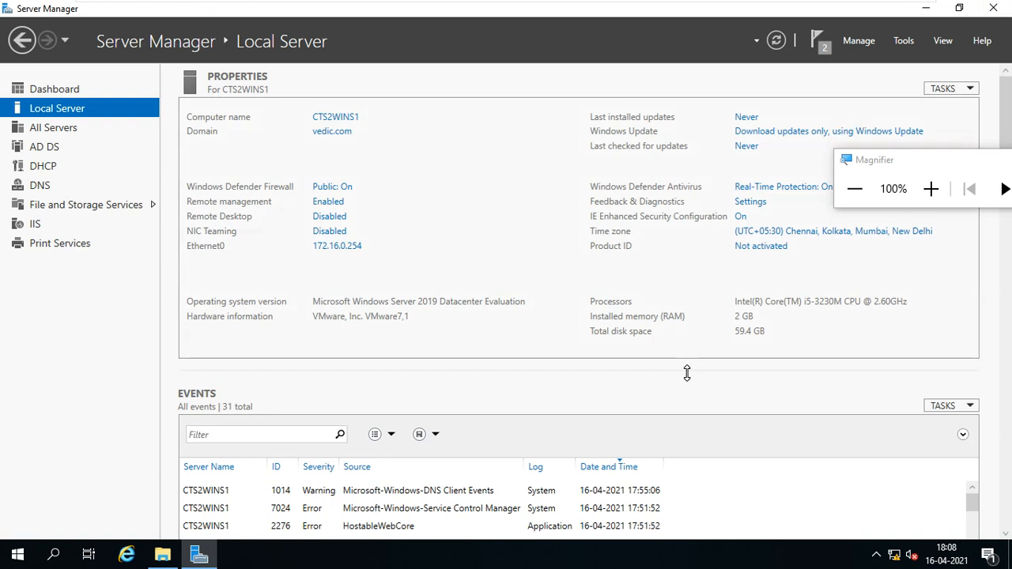
Open File and Storage Services' Work Folders page at 175% magnification.
left_click_drag(884, 167, 889, 142)
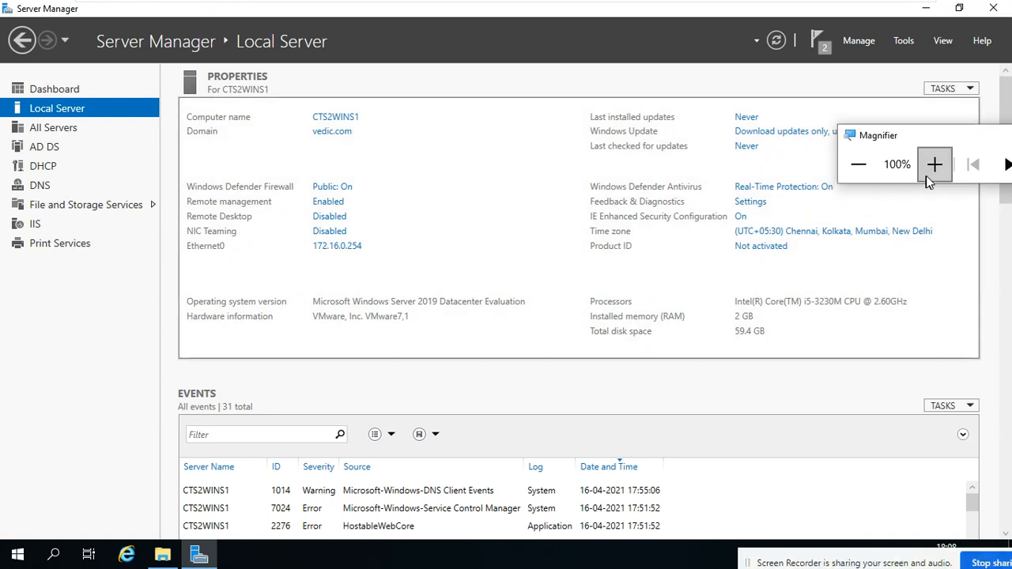
left_click(934, 165)
left_click(934, 165)
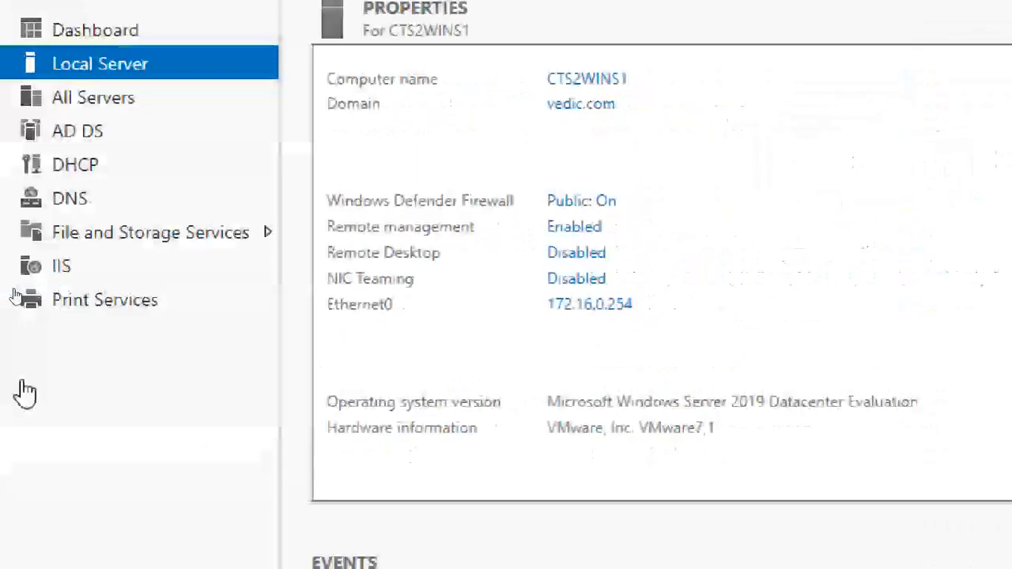
left_click(181, 243)
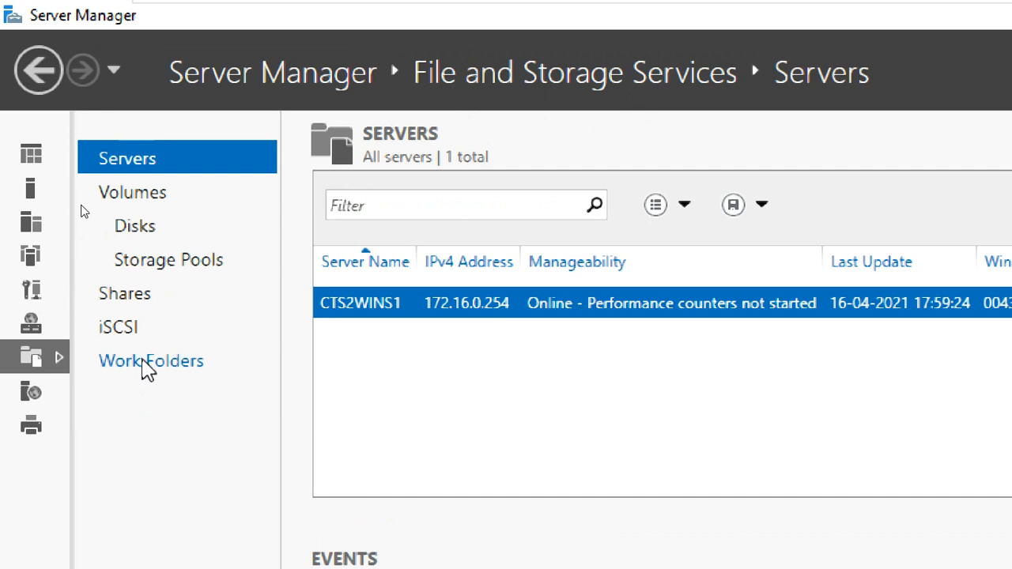
left_click(147, 367)
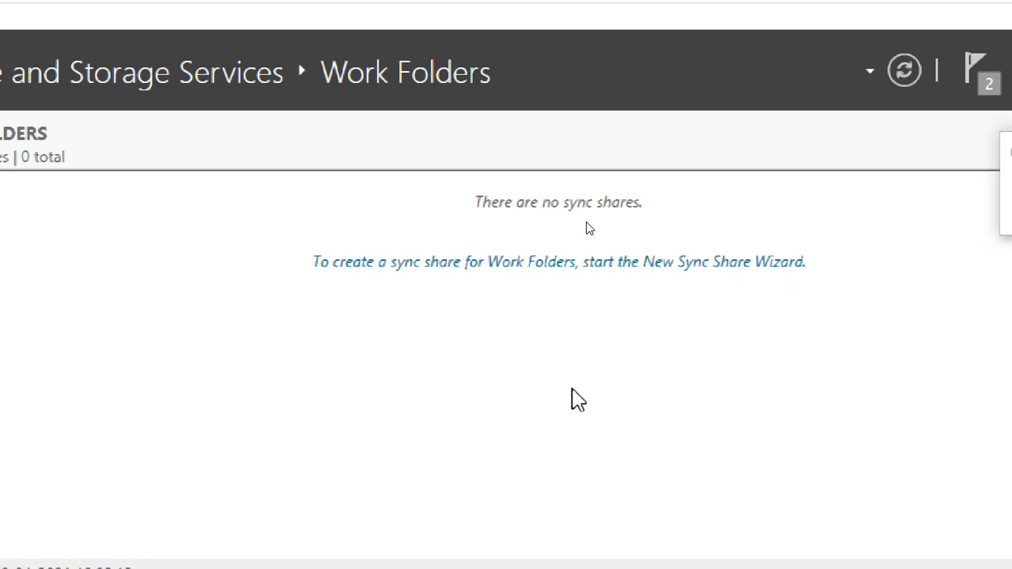
Start a new sync share and select the WORKDATA share (E:\WORKDATA) on CTS2WINS1 as its location.
left_click(491, 267)
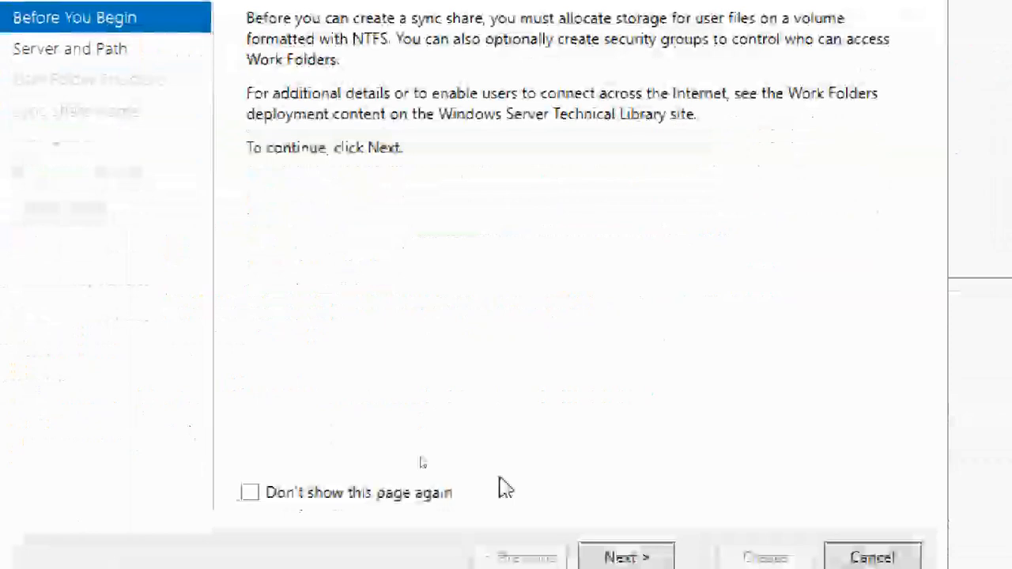
left_click(610, 554)
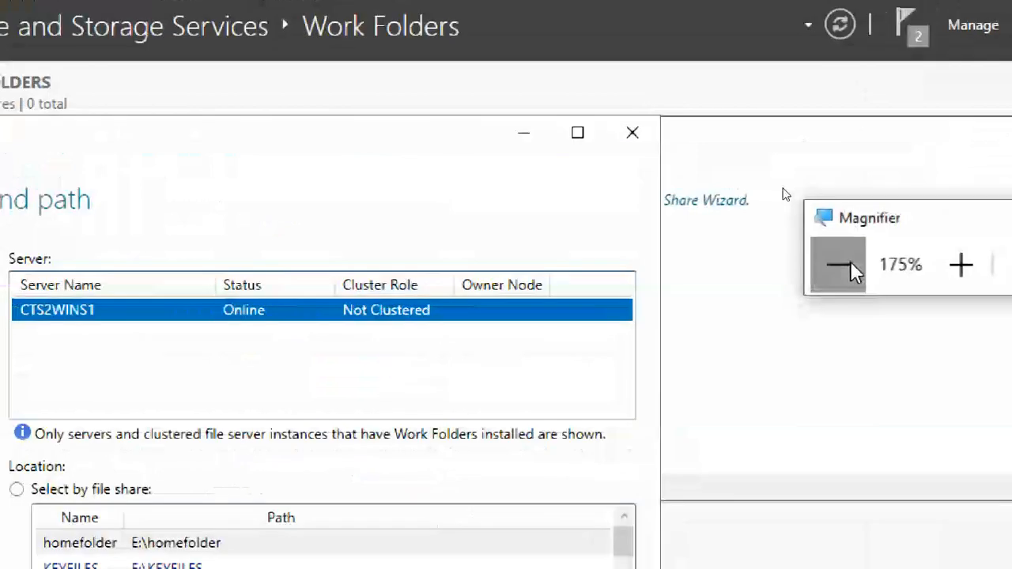
left_click(977, 132)
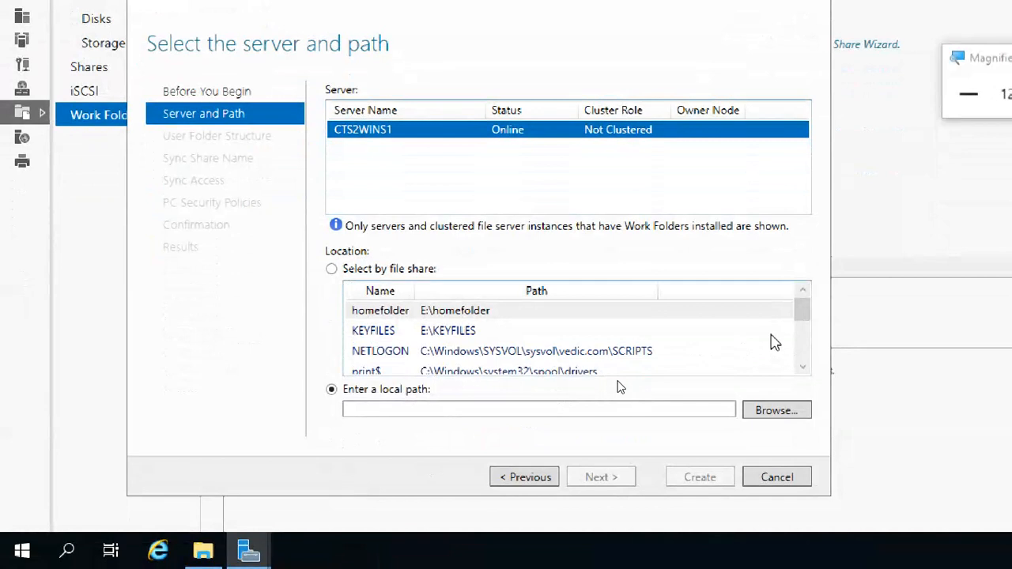
left_click_drag(804, 327, 805, 368)
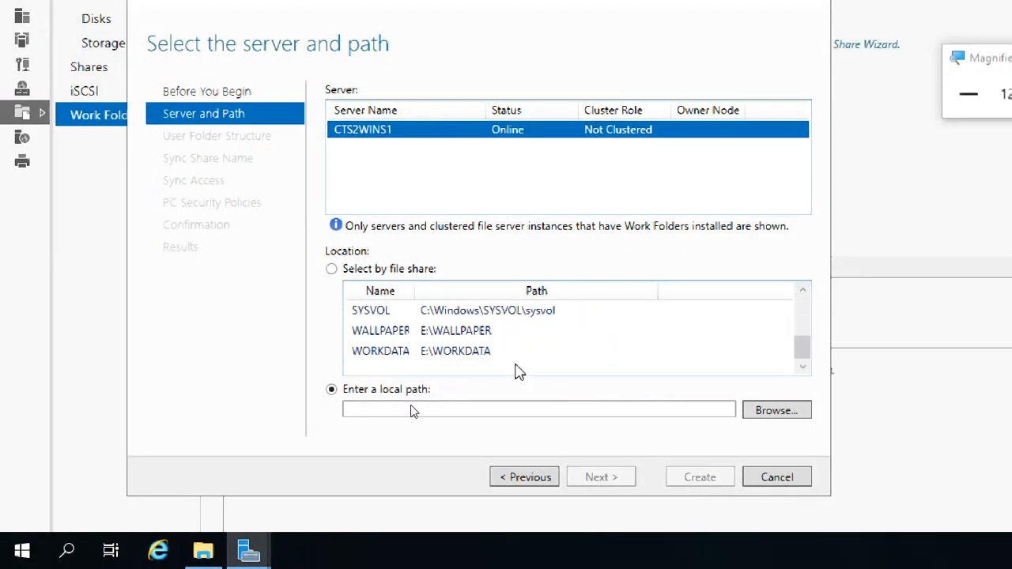
left_click(467, 355)
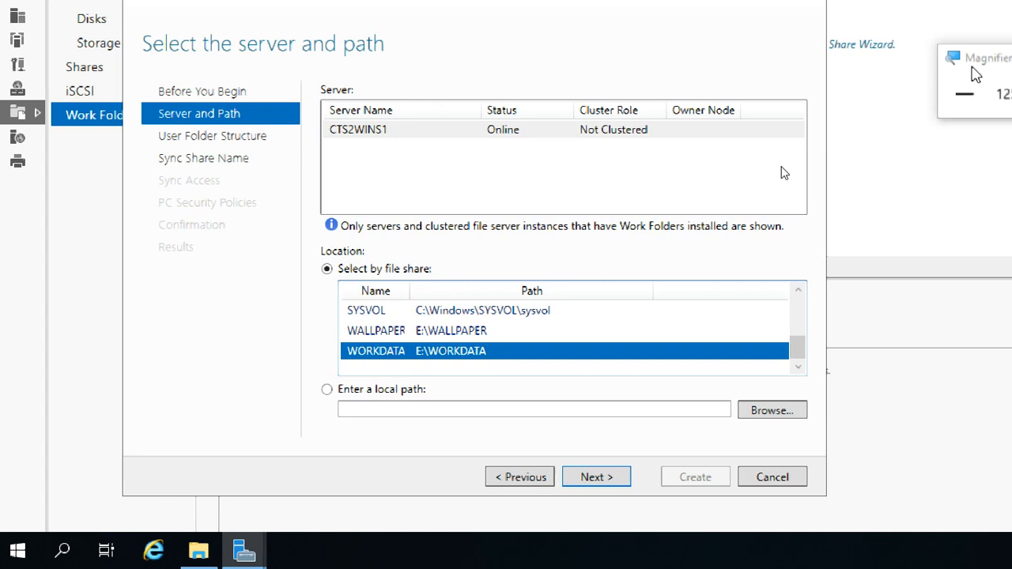
left_click(985, 135)
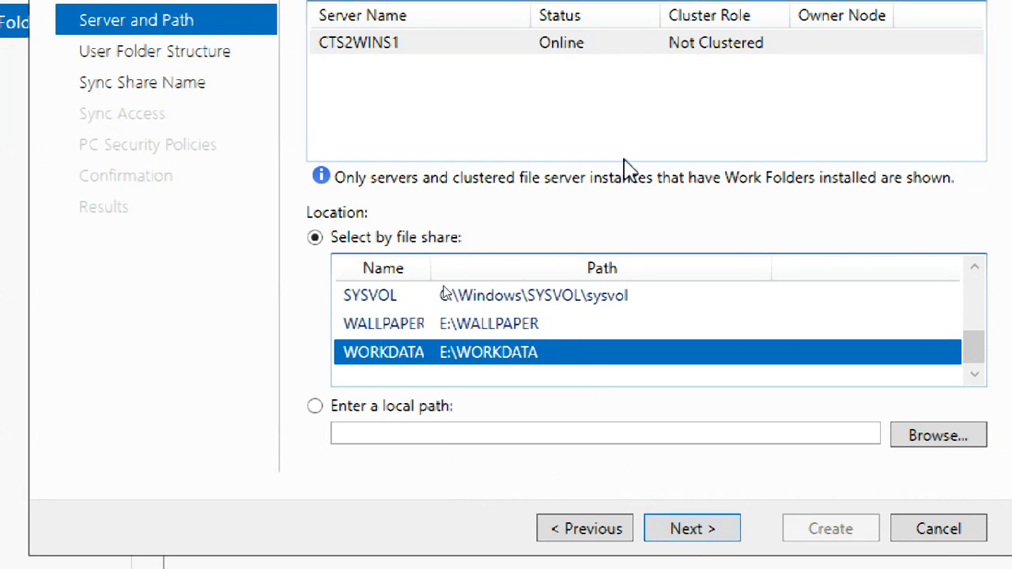
left_click(681, 529)
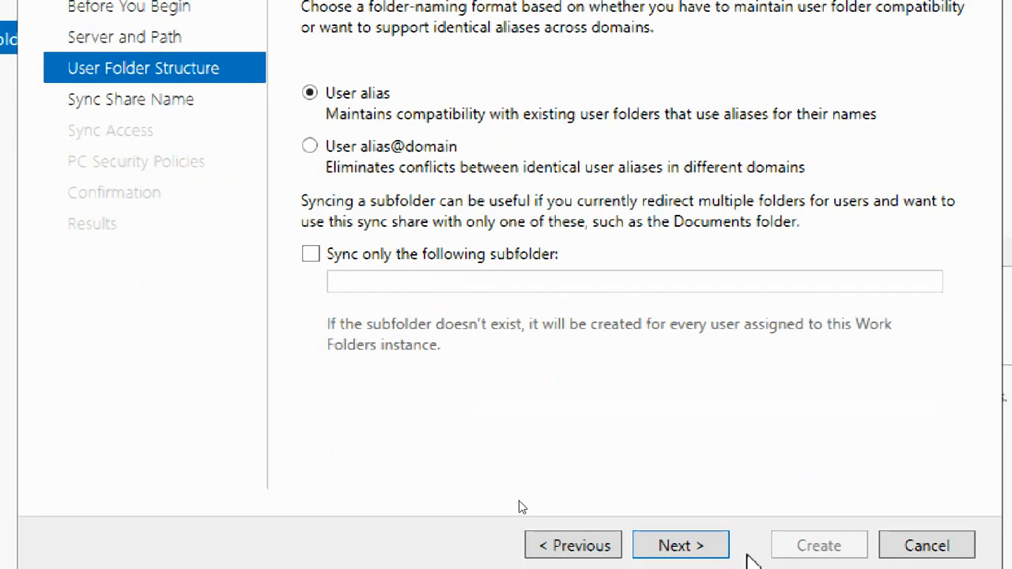
Accept User alias folder naming and the share name WORKDATA to reach Sync Access.
left_click(679, 545)
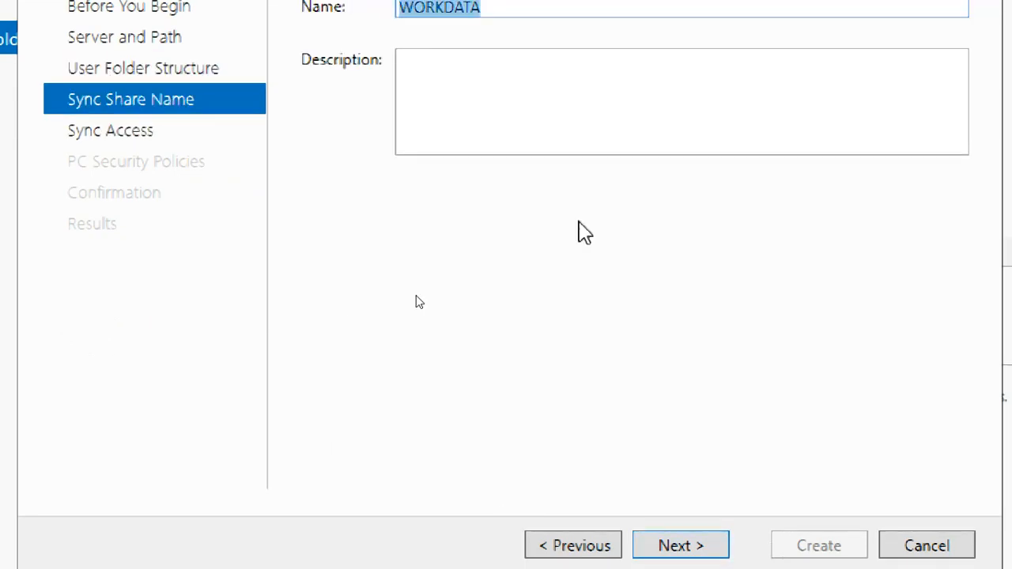
left_click(492, 171)
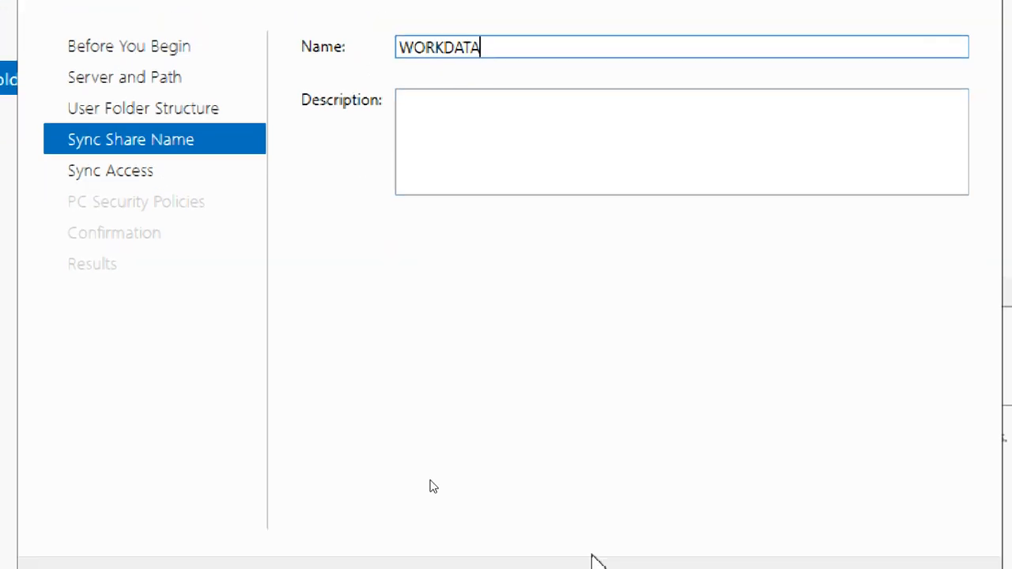
left_click(680, 528)
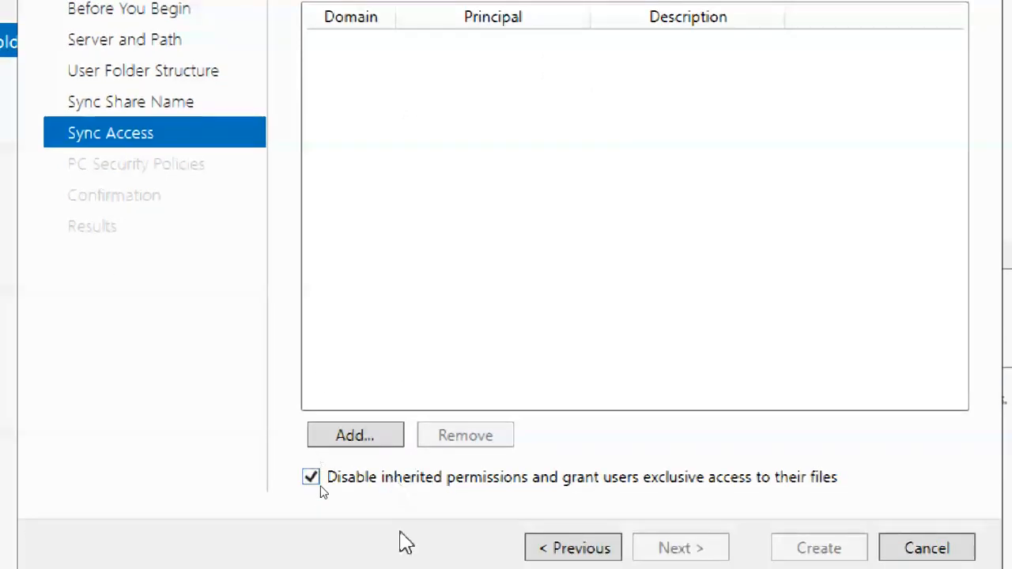
Add the VEDIC Domain Users group, resolved from 'dom', to the sync access list.
left_click(375, 434)
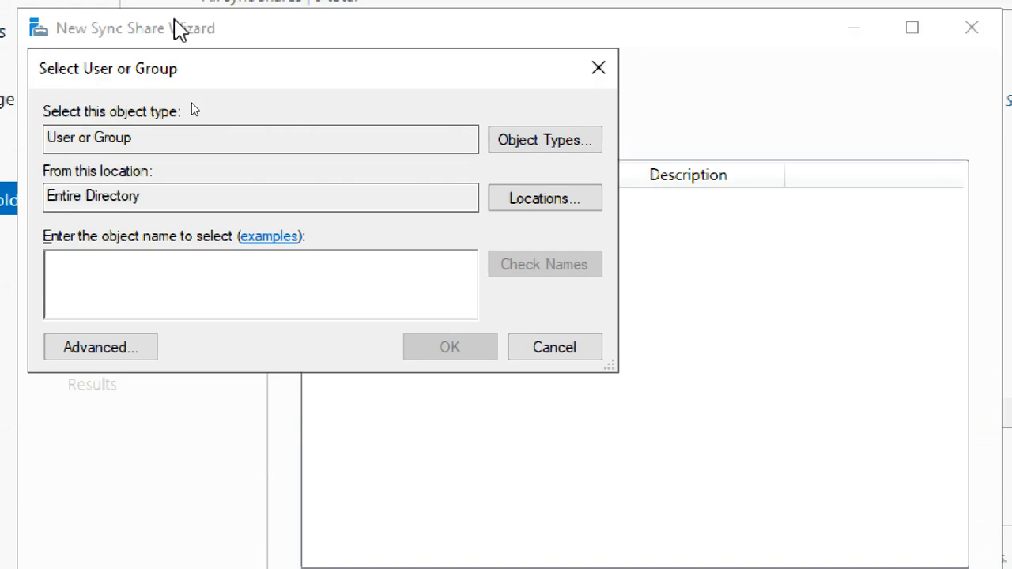
left_click_drag(427, 95, 427, 95)
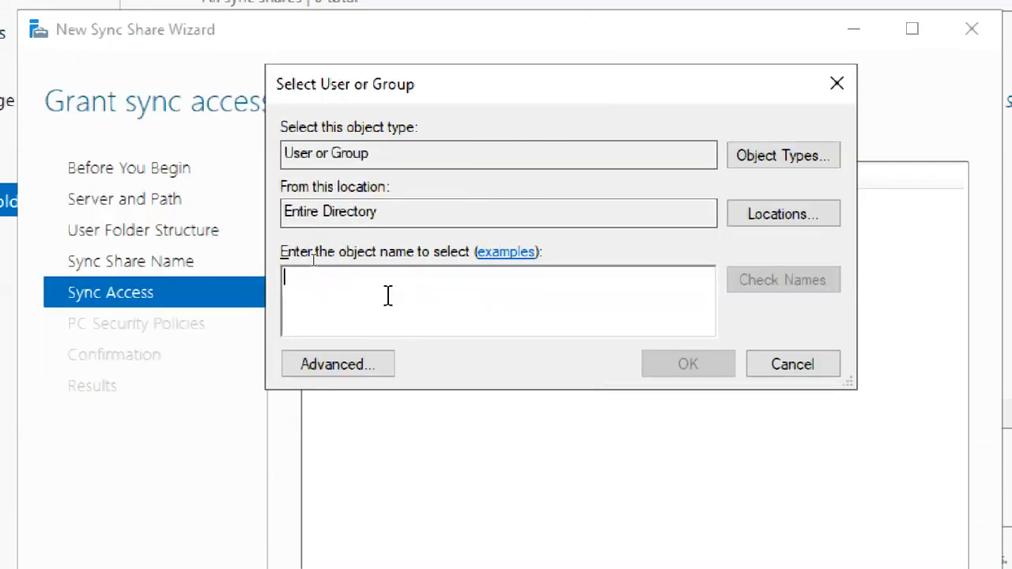
type("domain")
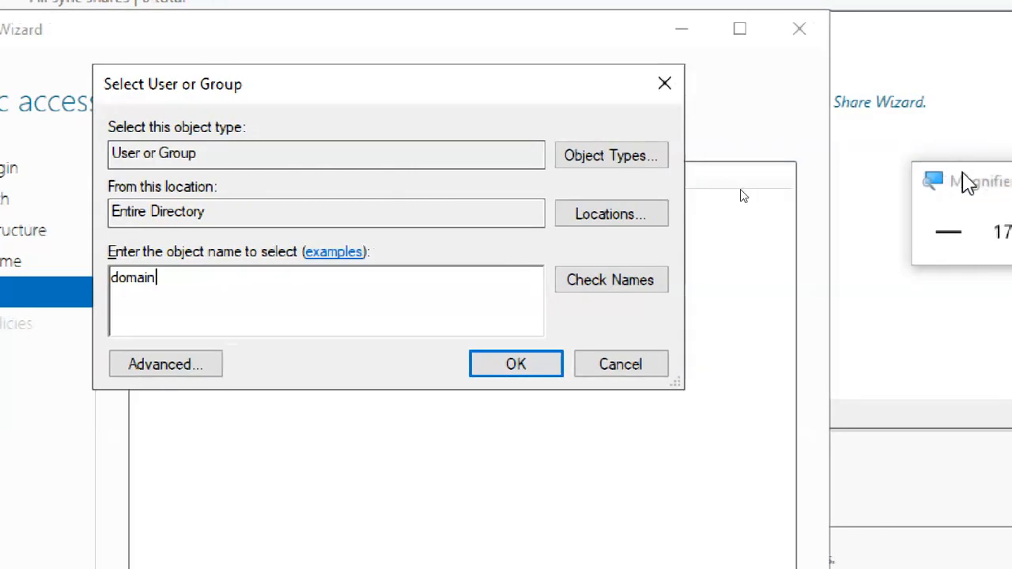
left_click_drag(963, 174, 814, 107)
left_click(930, 156)
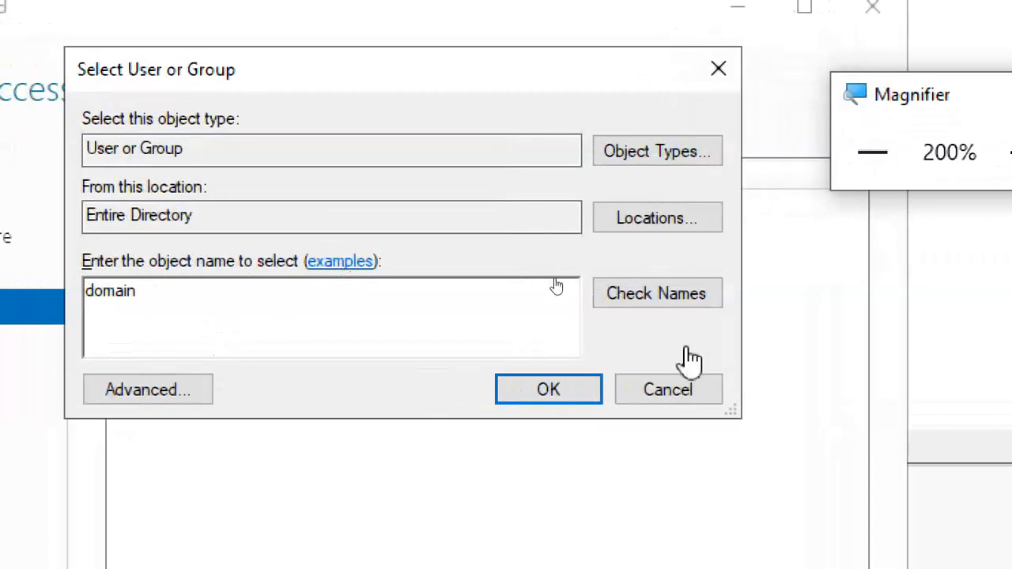
left_click(673, 390)
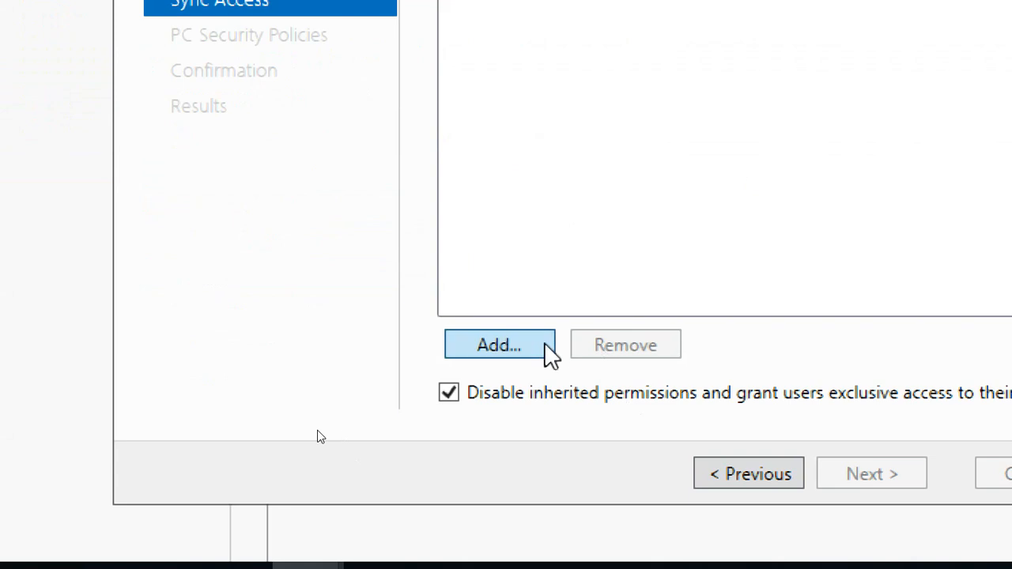
left_click(543, 344)
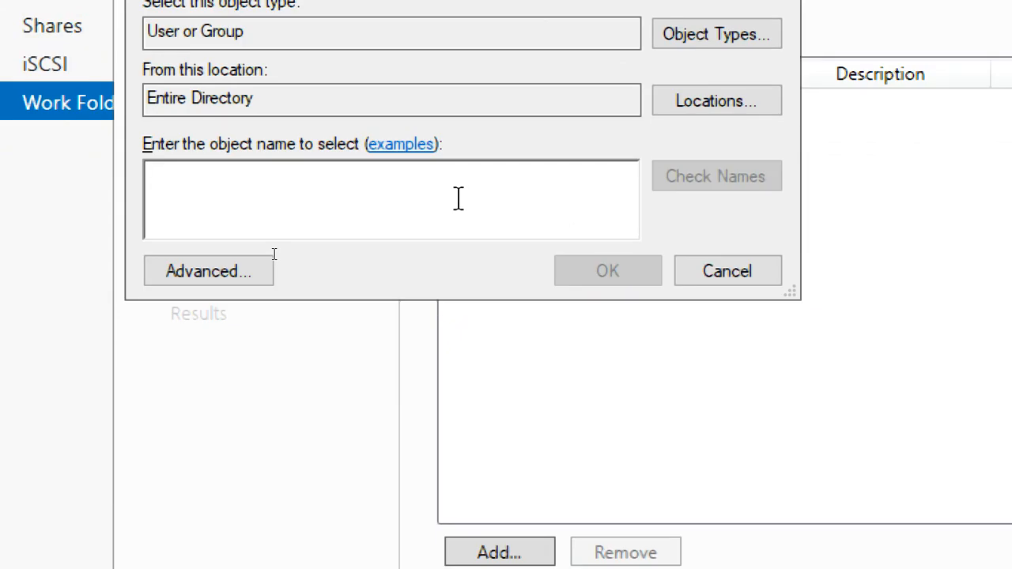
type("domain user")
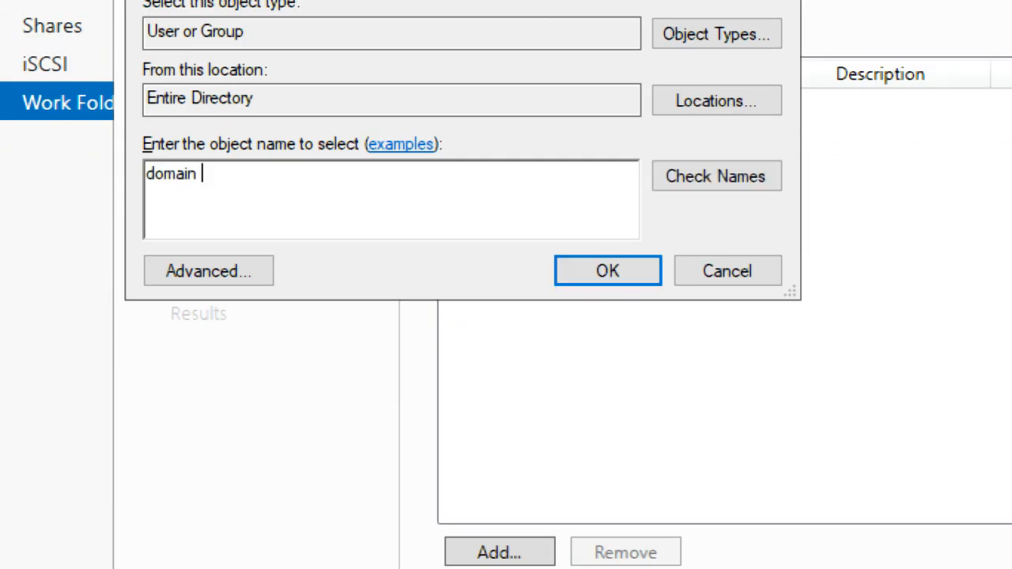
left_click(718, 187)
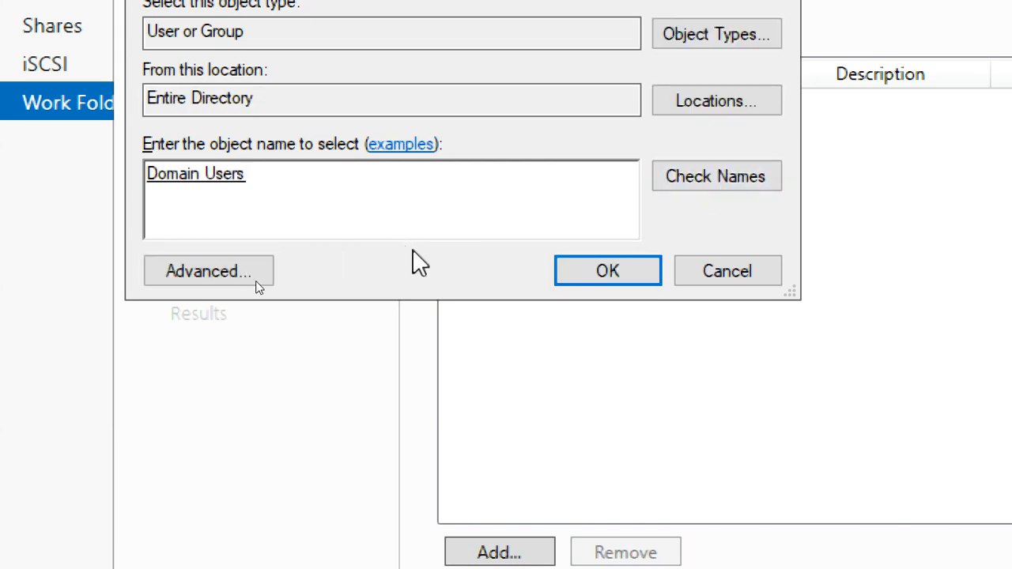
left_click(609, 272)
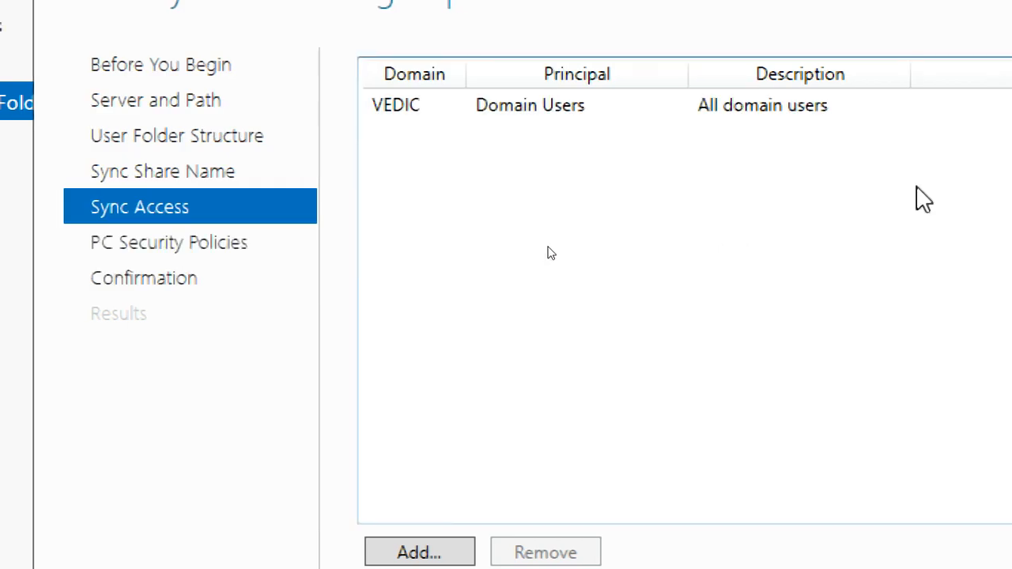
Keep Domain Users' sync access, leave Work Folders encryption and screen lock on, and reach the WORKDATA Confirmation summary.
left_click(492, 111)
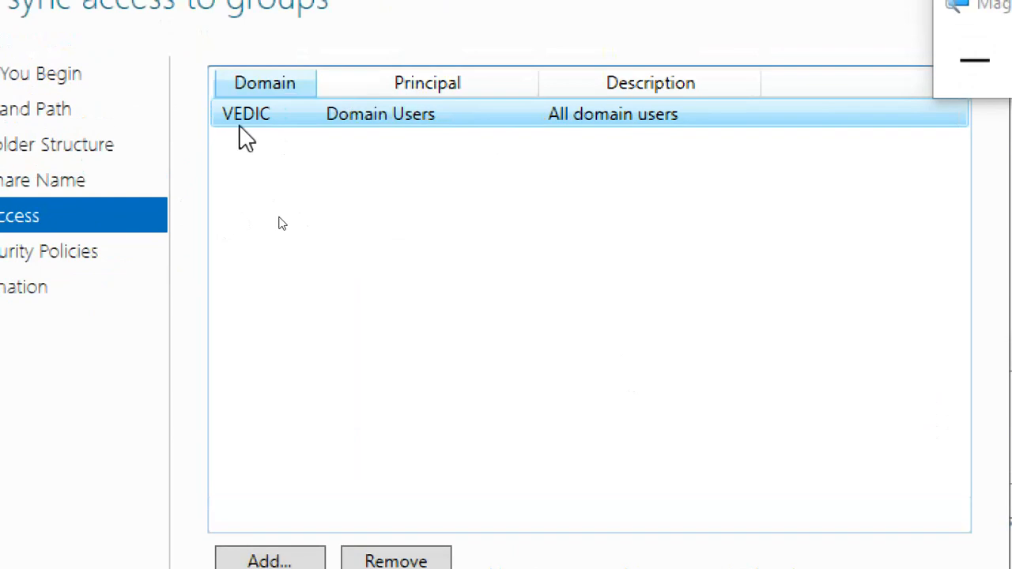
left_click(684, 533)
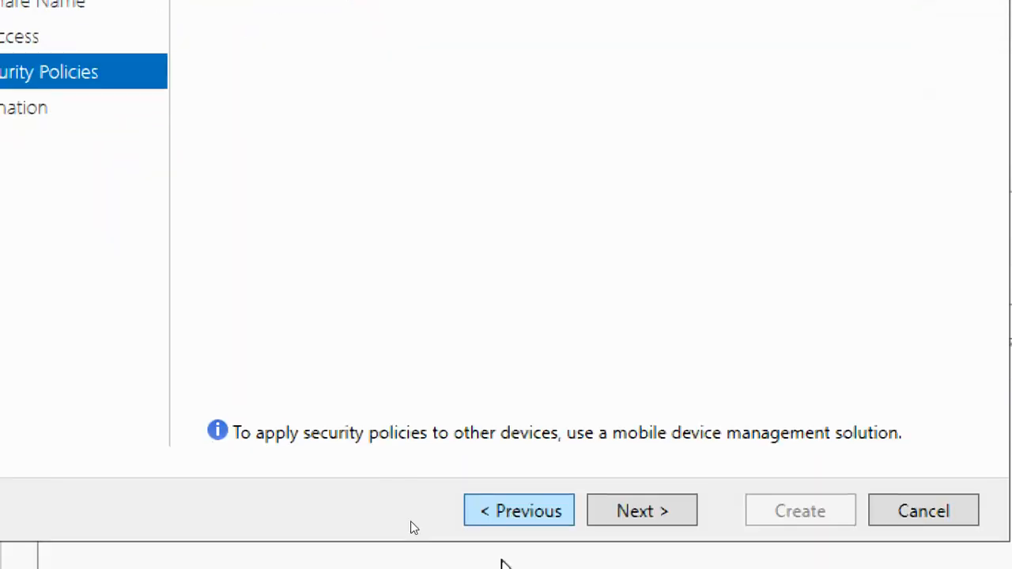
left_click(512, 512)
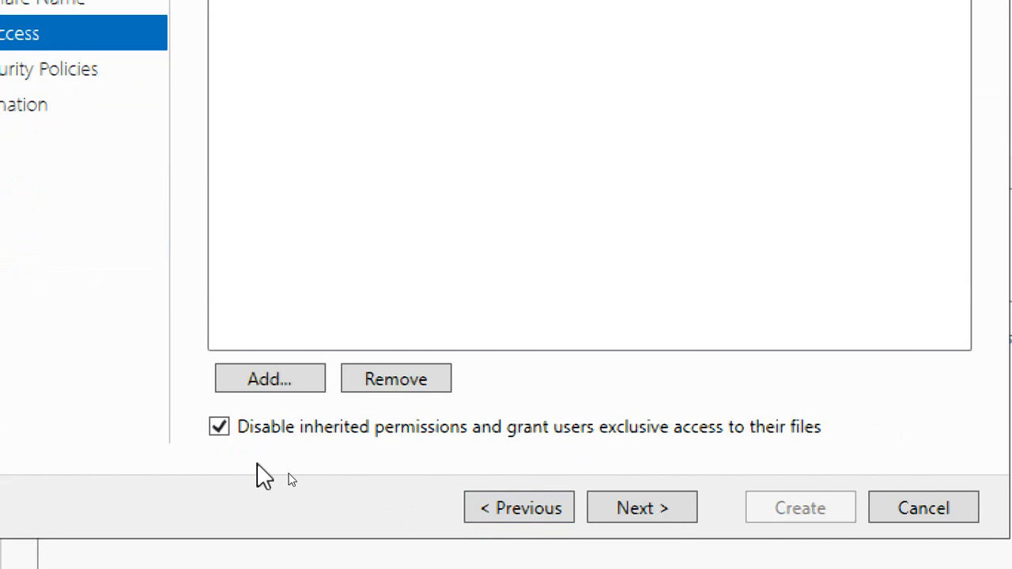
left_click(653, 509)
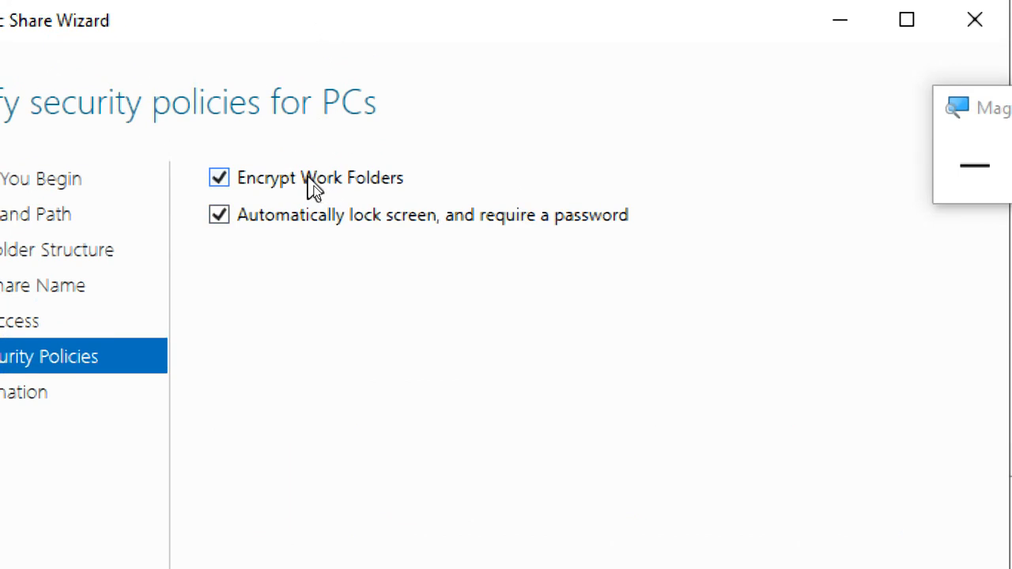
left_click(310, 181)
left_click(301, 179)
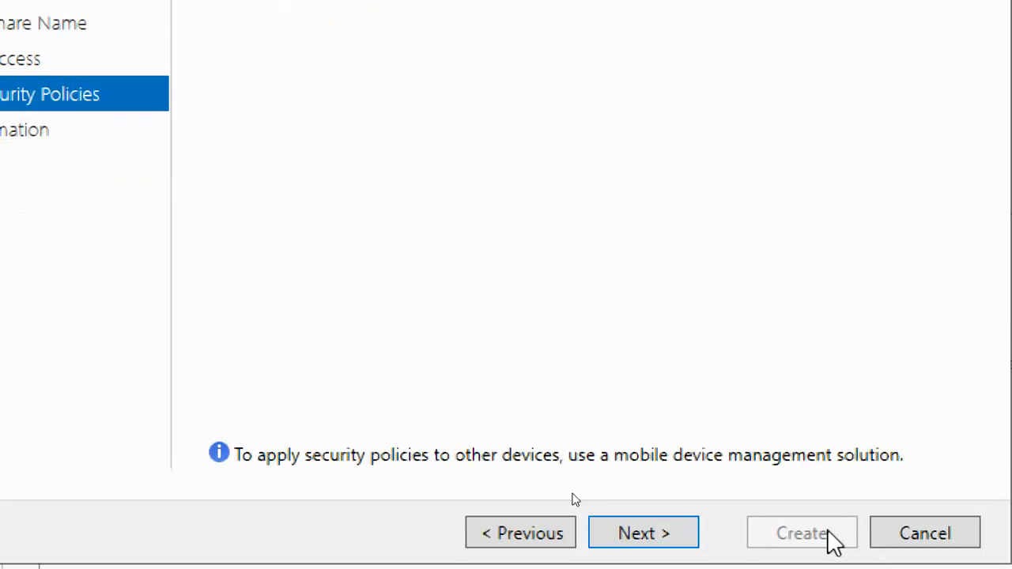
left_click(687, 538)
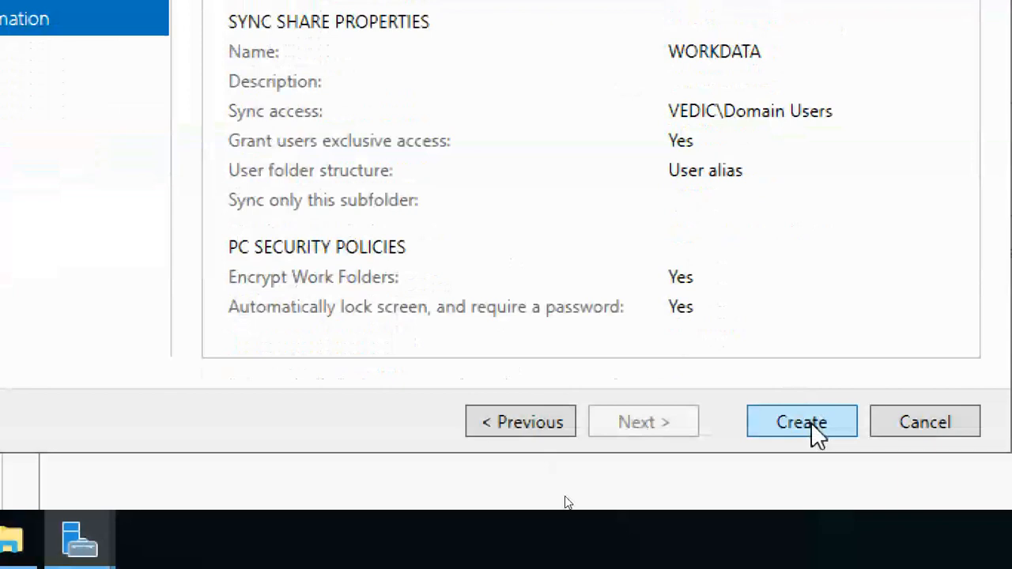
Attempt to create the WORKDATA sync share and close the wizard after the WS-Management failure.
left_click(802, 423)
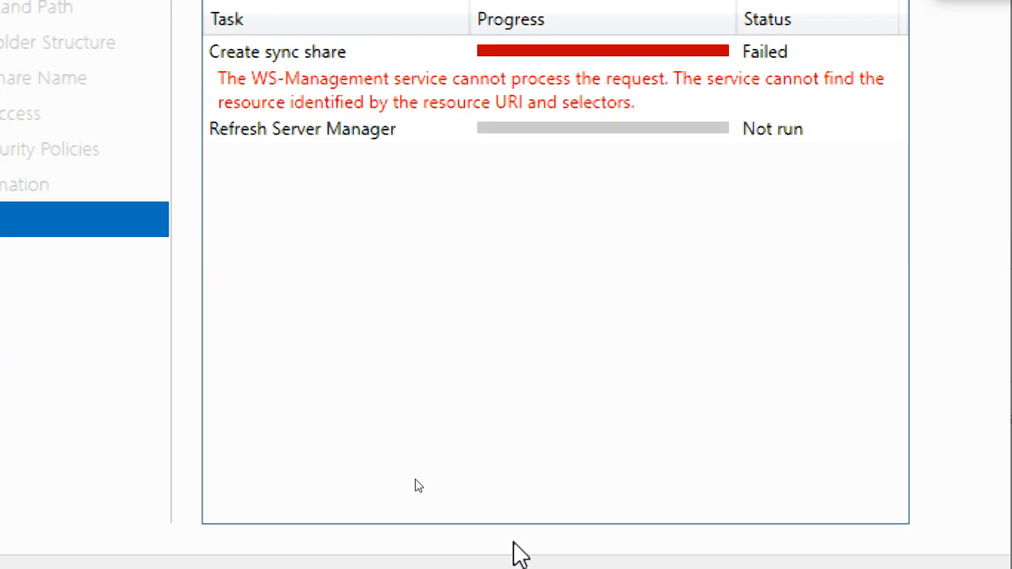
left_click(787, 500)
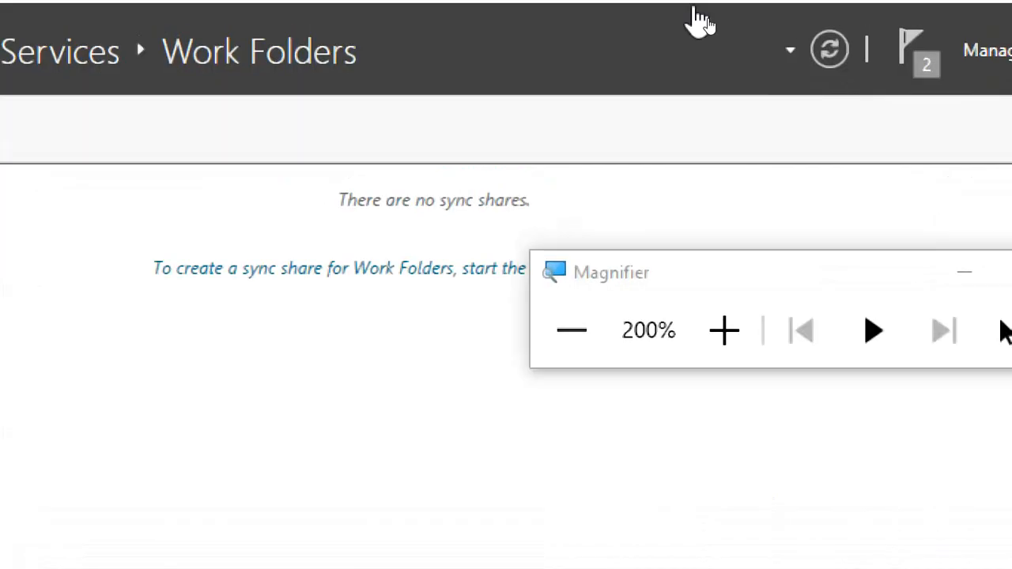
left_click(554, 338)
Refresh the Work Folders list, which still shows no sync shares.
left_click(758, 62)
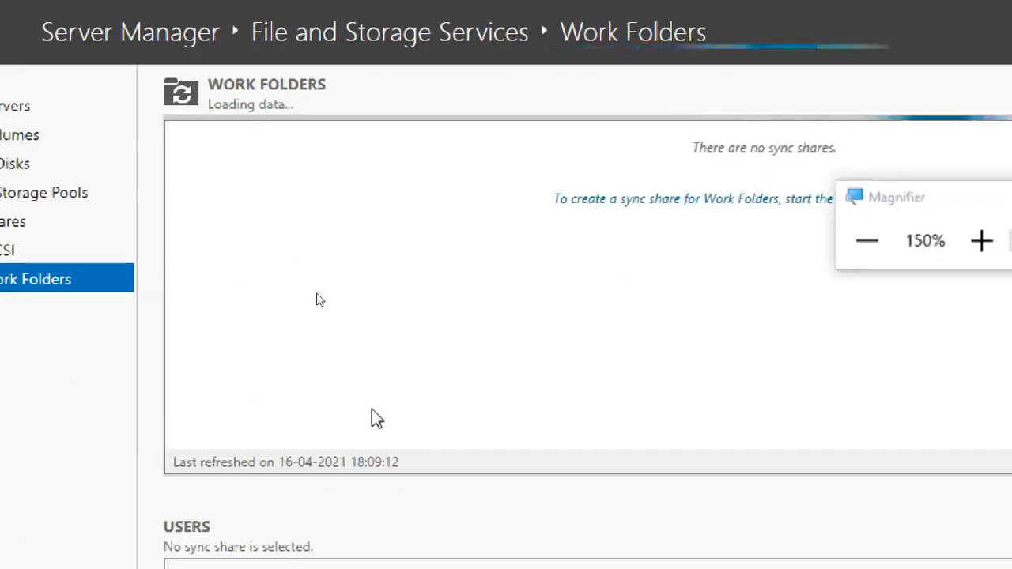
scroll(375, 418, "down", 5)
scroll(365, 470, "down", 1)
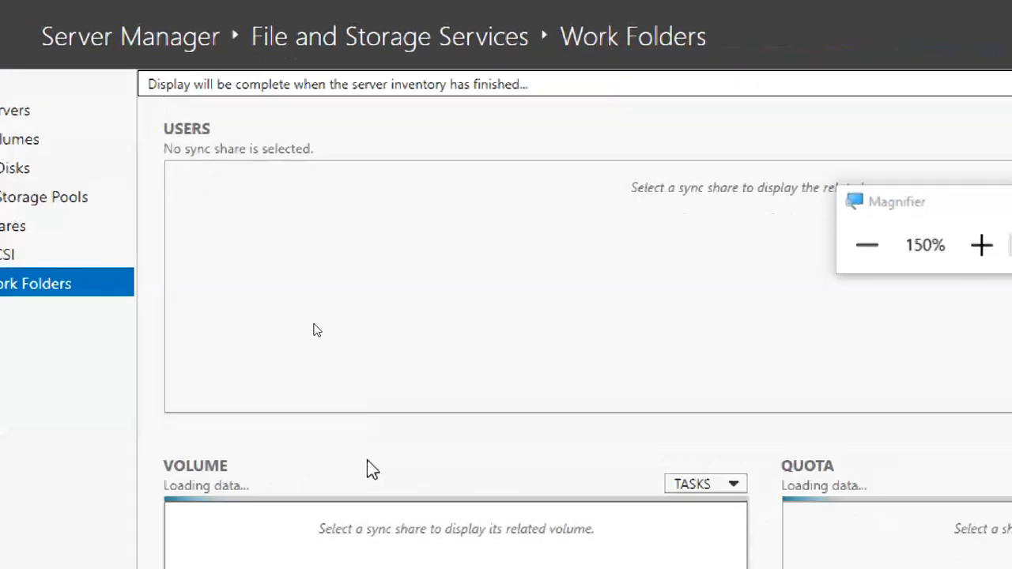
scroll(350, 378, "up", 4)
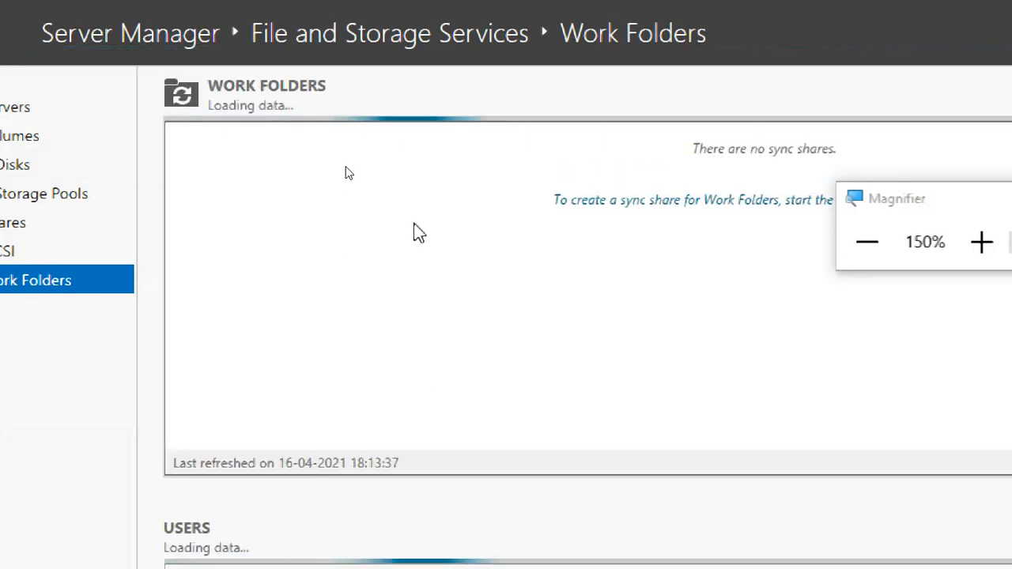
scroll(414, 223, "down", 1)
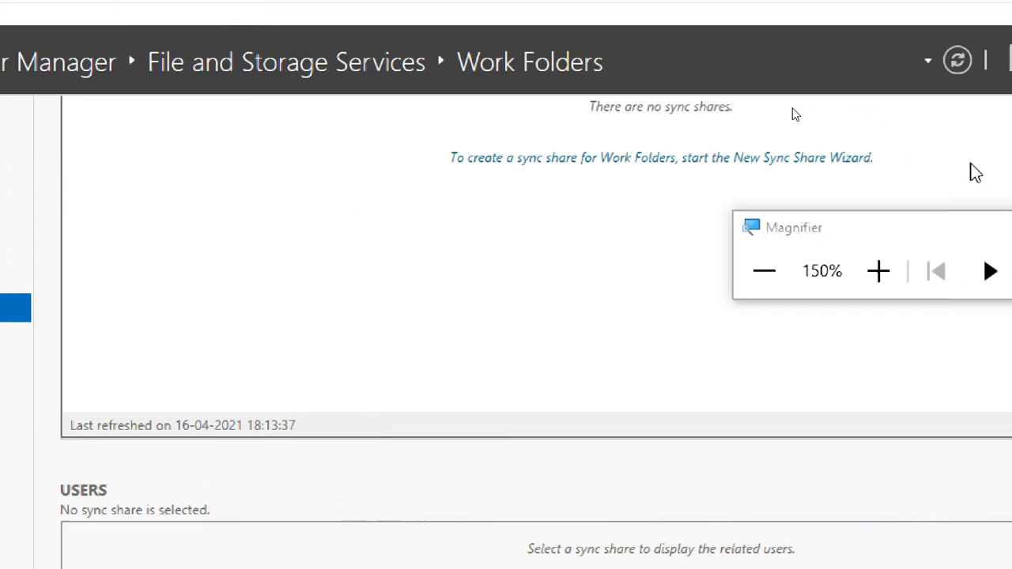
Restart the New Sync Share Wizard on the WORKDATA file share, keeping user alias folders and the WORKDATA name.
left_click(605, 161)
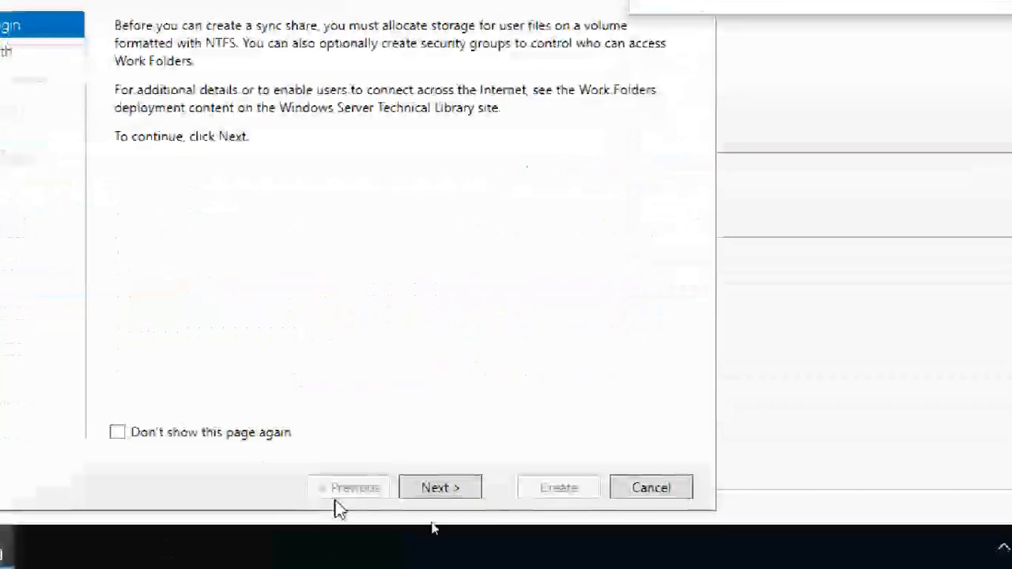
left_click(441, 488)
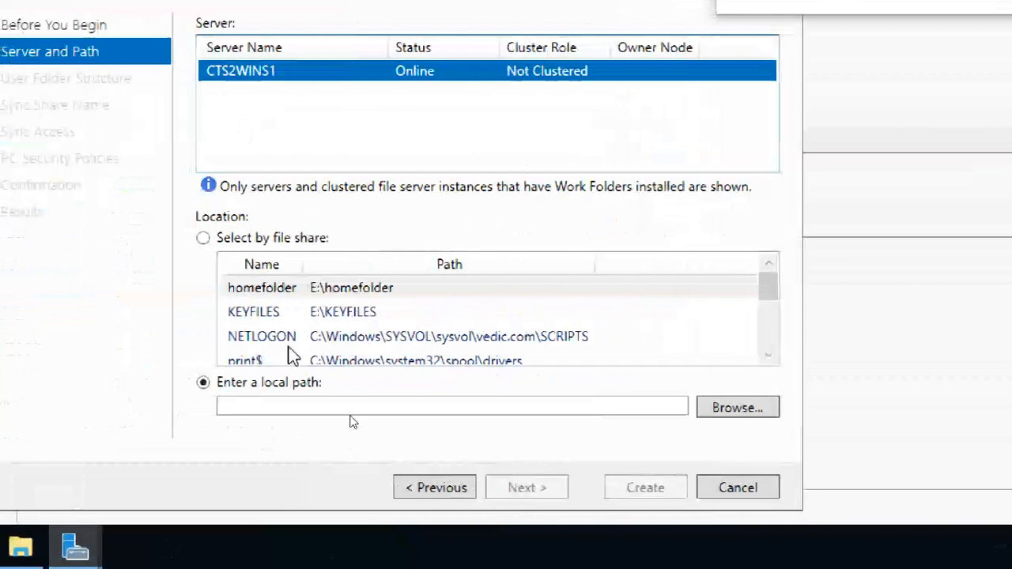
scroll(267, 341, "down", 5)
left_click(348, 340)
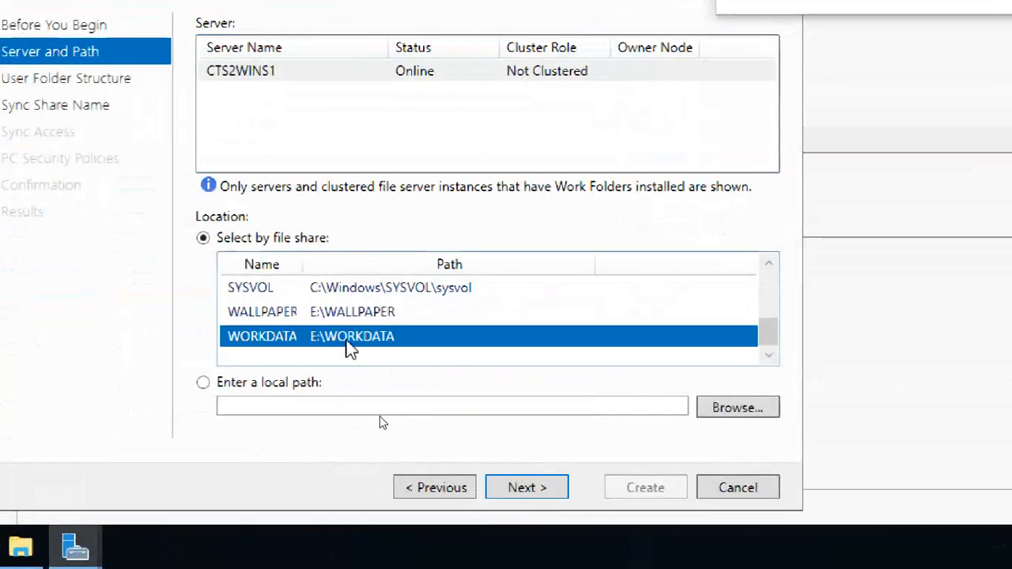
left_click(527, 487)
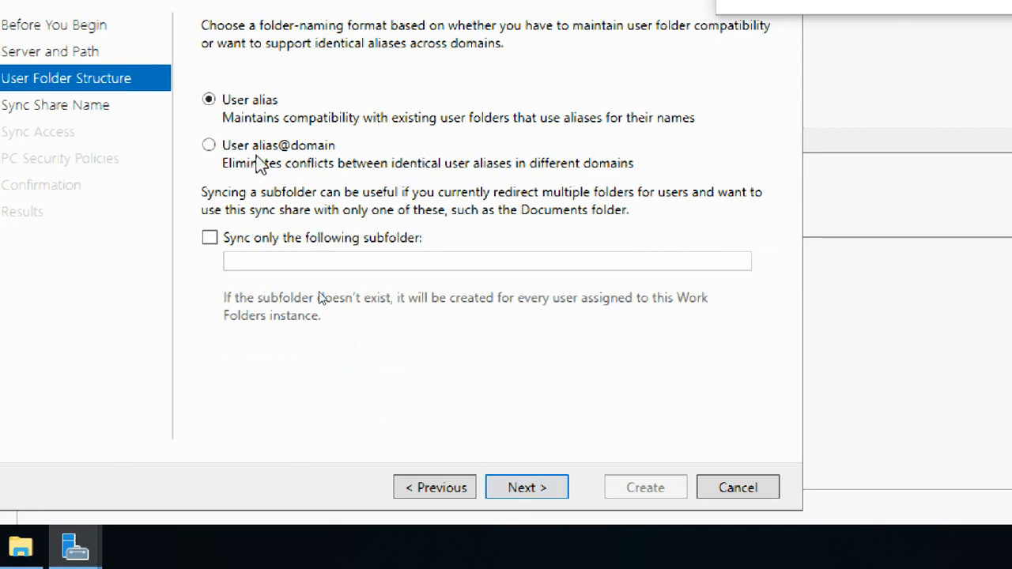
left_click(531, 489)
left_click(530, 488)
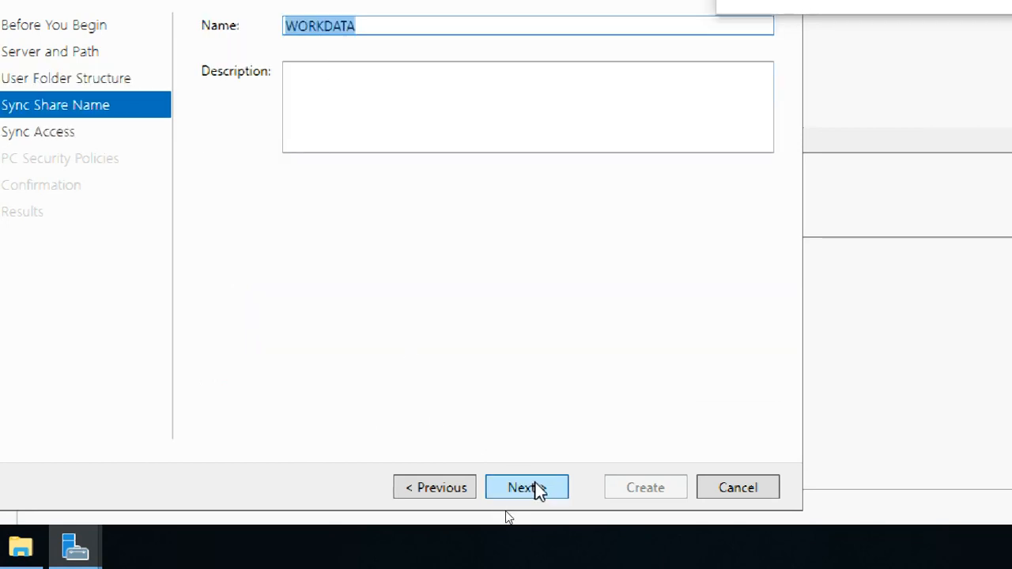
Grant the Domain Users group sync access by searching for 'domain'.
left_click(273, 386)
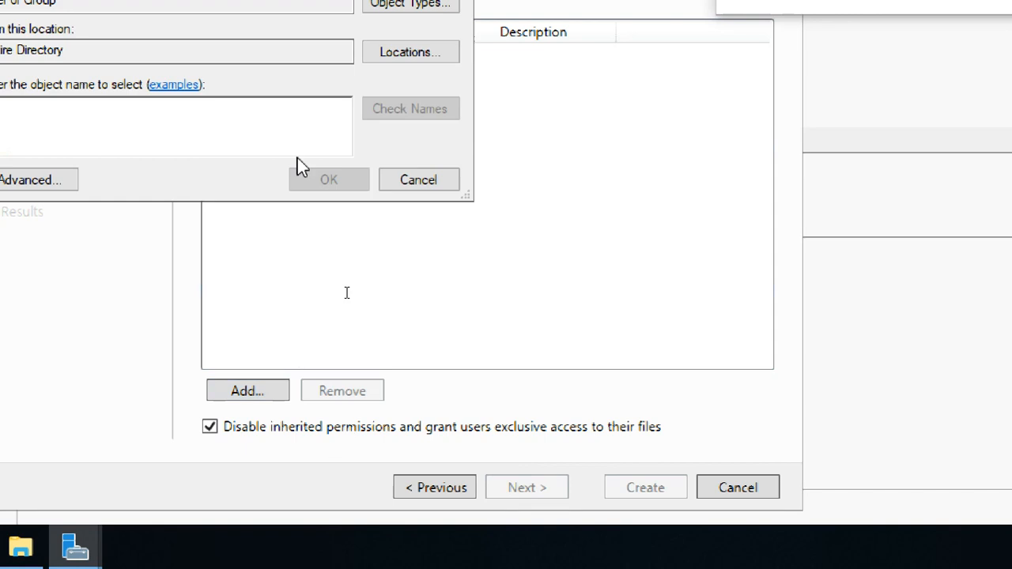
type("doma")
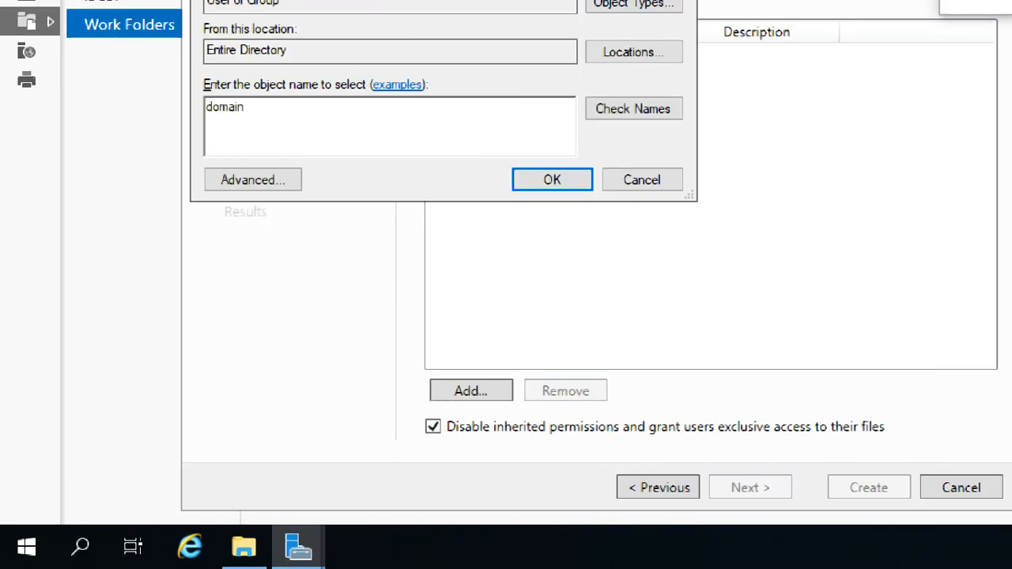
type("in")
left_click(664, 111)
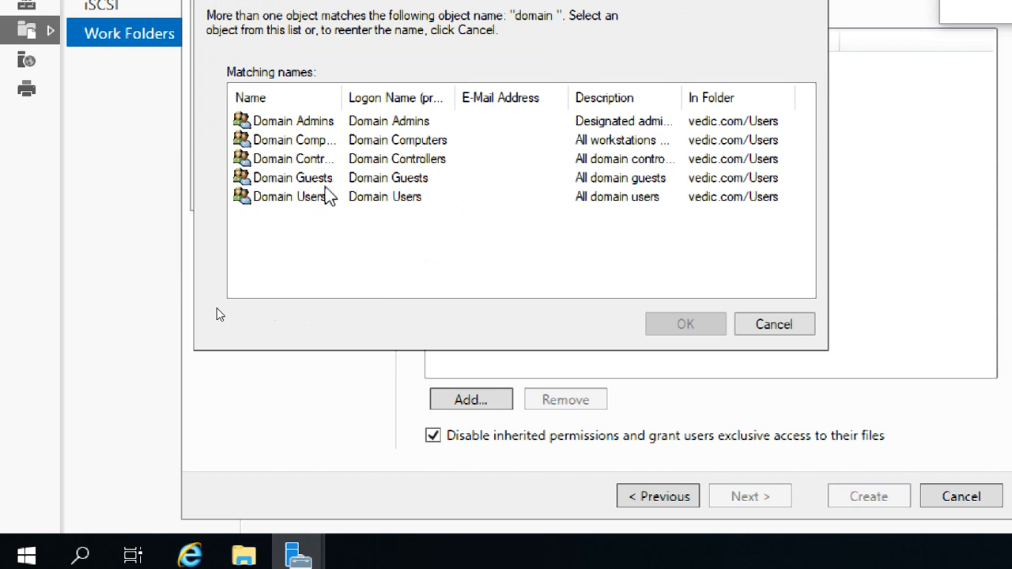
left_click(310, 199)
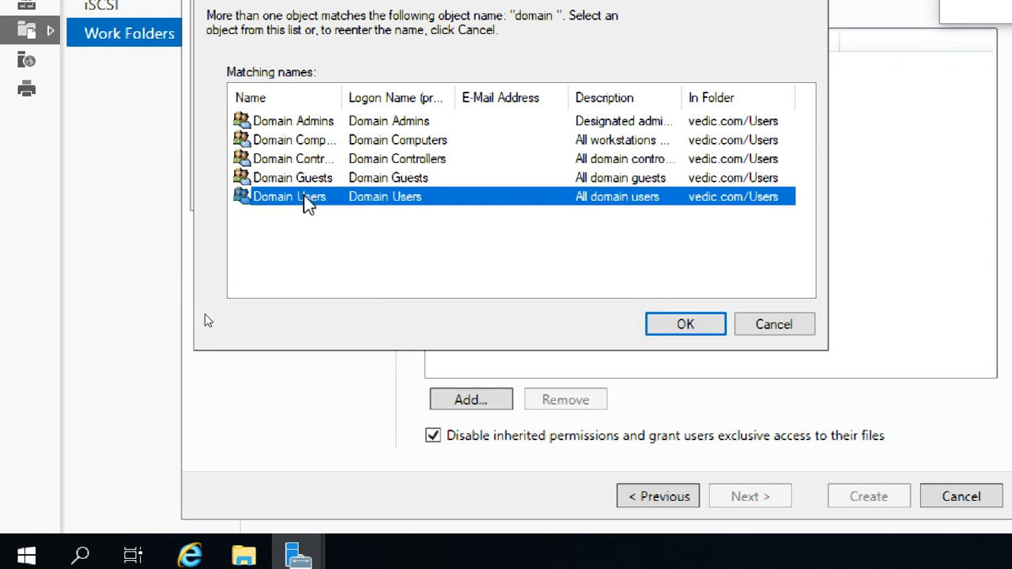
left_click(685, 326)
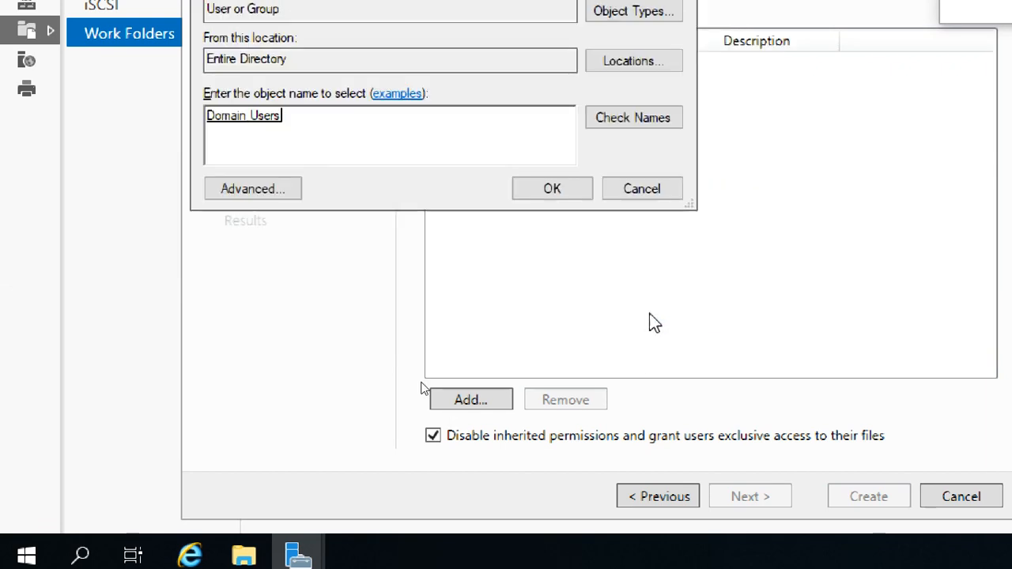
left_click(553, 195)
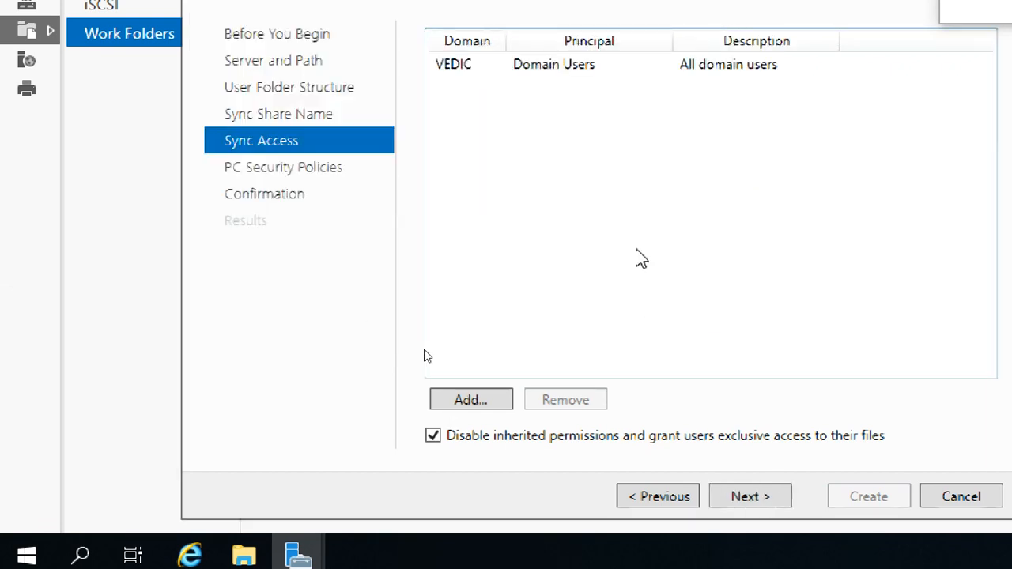
Enable Encrypt Work Folders in the PC security policies and reach the settings summary.
left_click(749, 496)
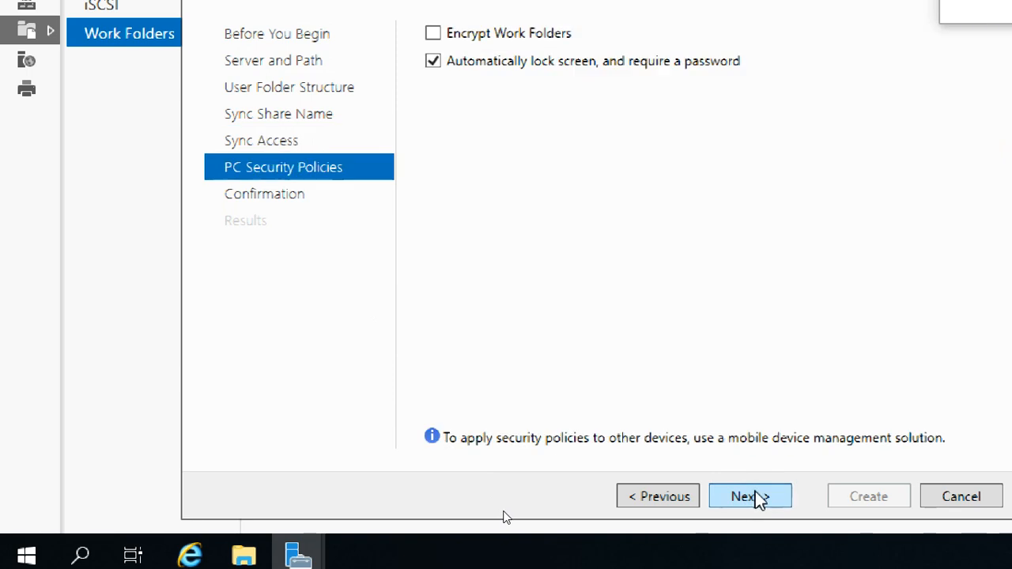
left_click(503, 36)
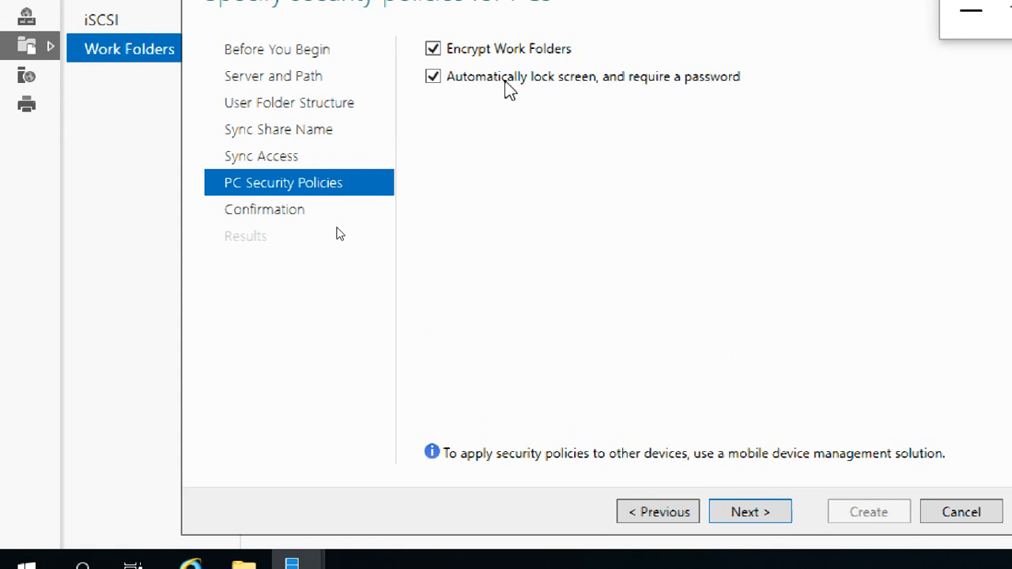
left_click(503, 52)
left_click(506, 52)
left_click(747, 519)
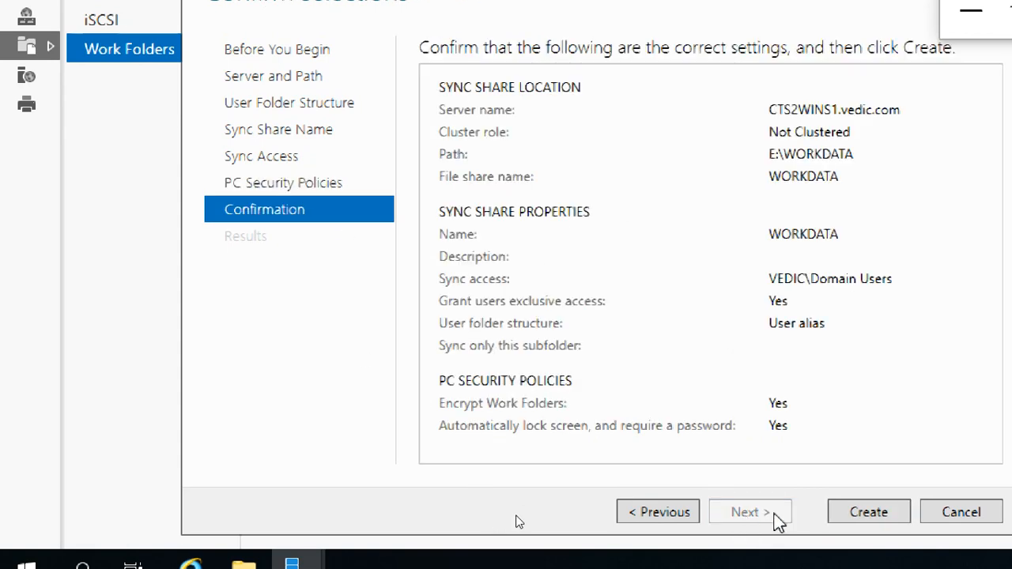
Create the WORKDATA sync share and close the wizard after it fails with the WS-Management error.
left_click(864, 514)
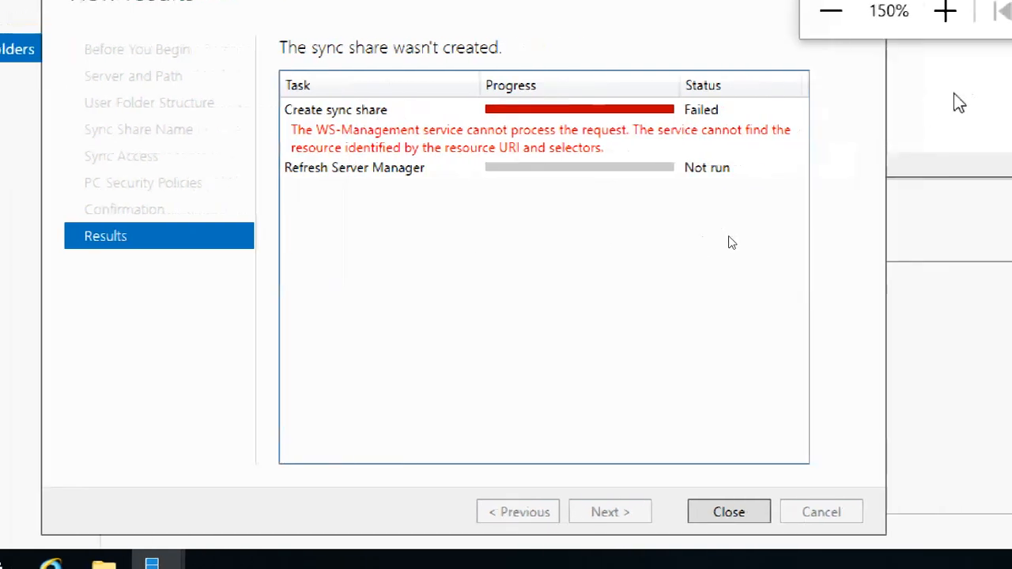
left_click(823, 30)
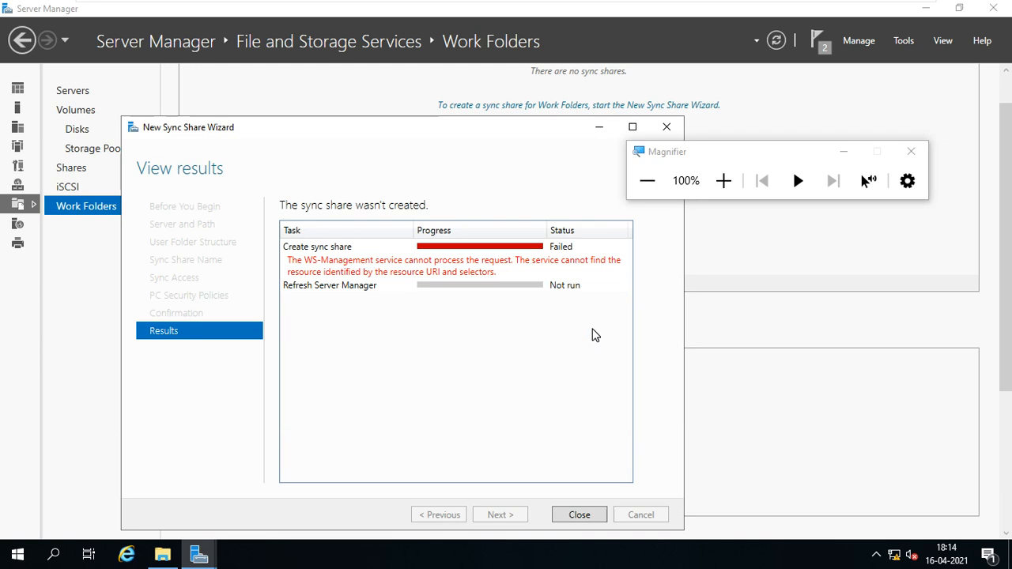
left_click(572, 519)
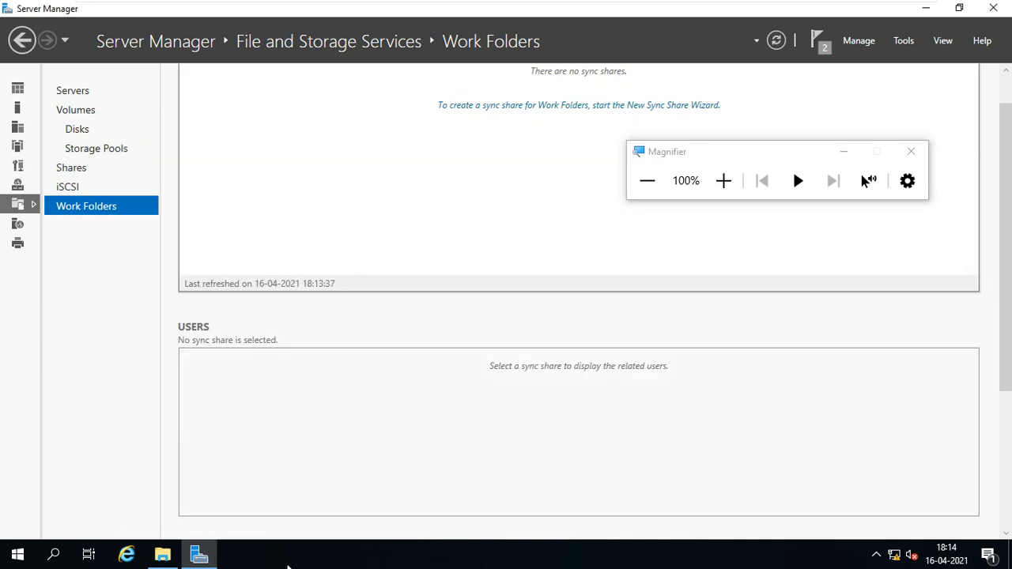
left_click(899, 44)
Launch IIS Manager full screen and go to the Default Web Site home page on CTS2WINS1.
left_click(868, 267)
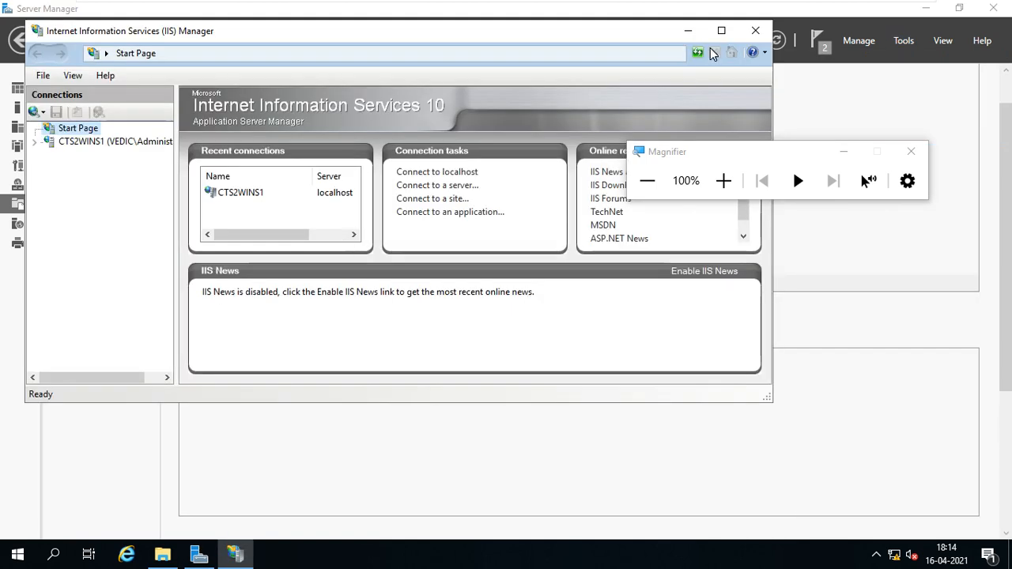
left_click(723, 33)
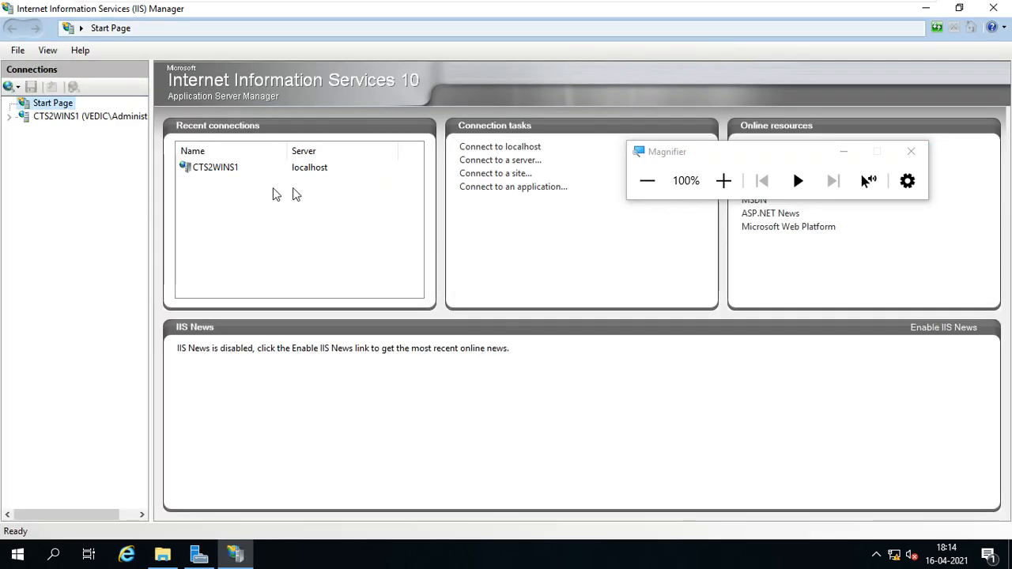
left_click(22, 117)
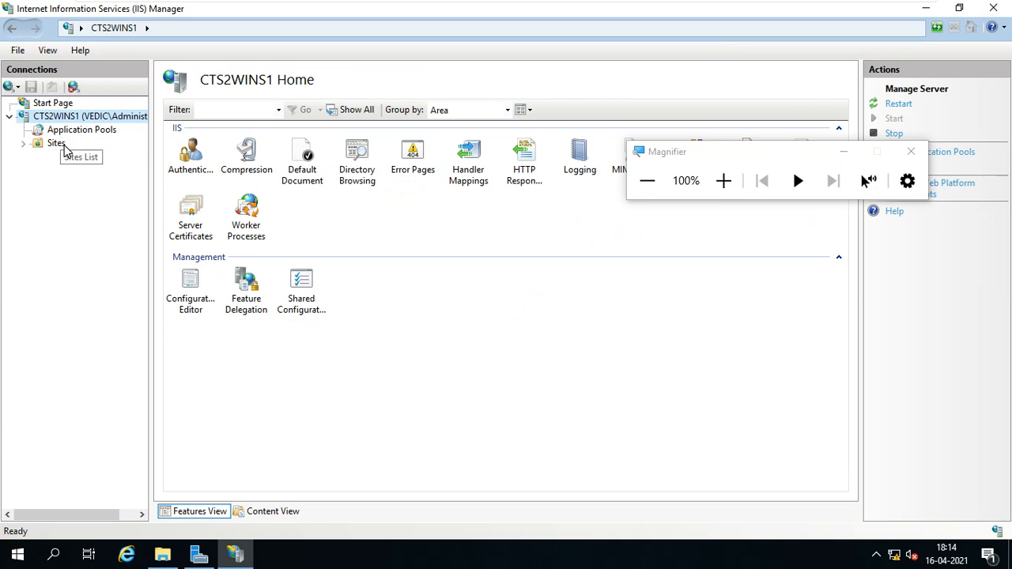
left_click(57, 146)
left_click(23, 144)
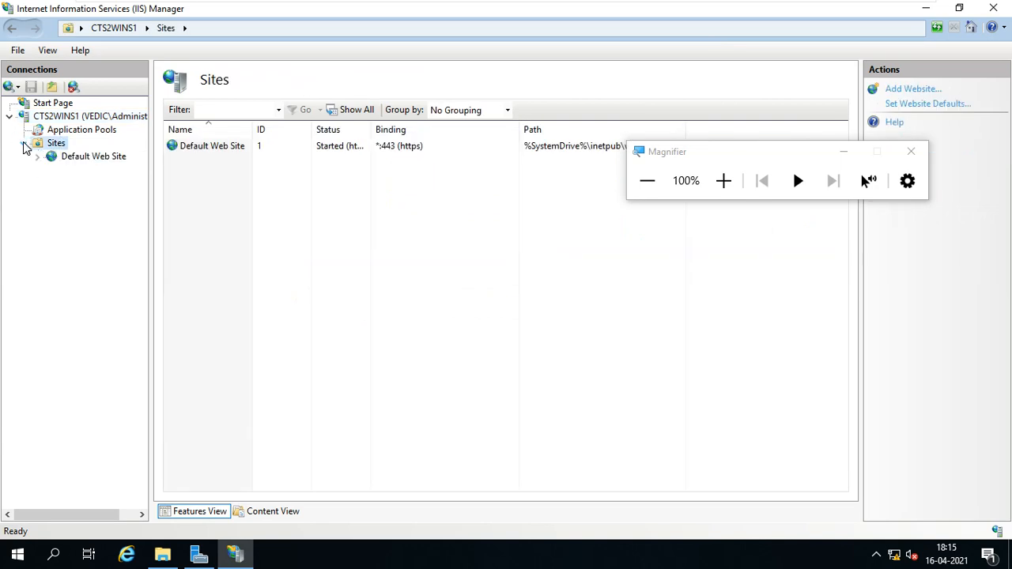
left_click(69, 158)
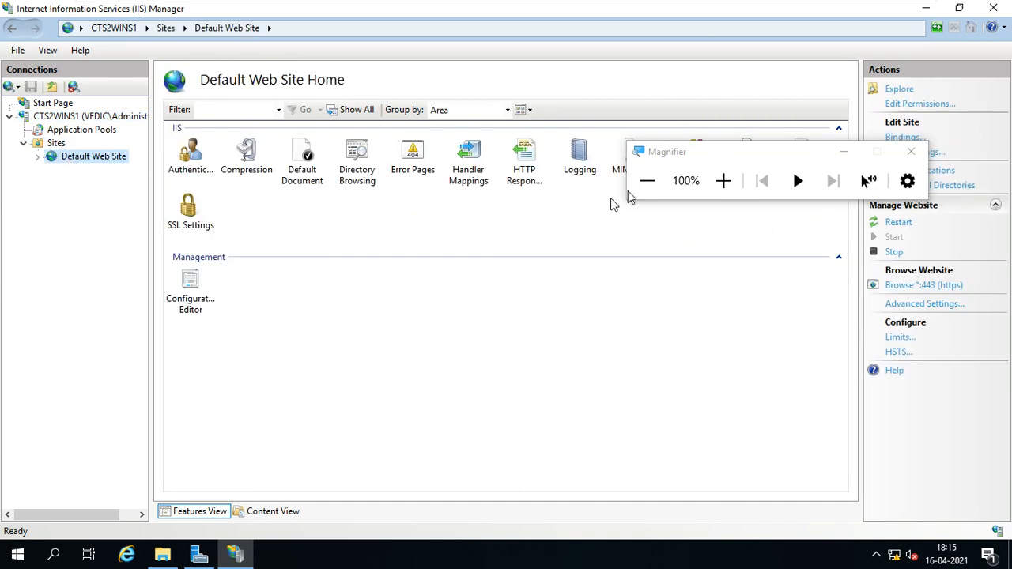
Open the Default Web Site's SSL Settings, accept client certificates, and leave Require SSL unticked.
left_click_drag(700, 157, 625, 45)
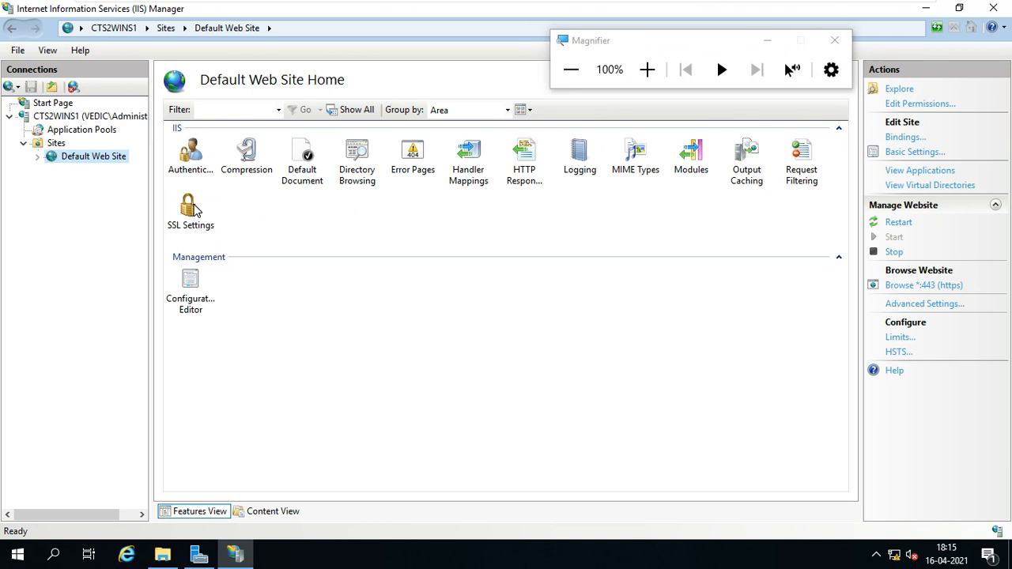
left_click(196, 208)
double_click(197, 208)
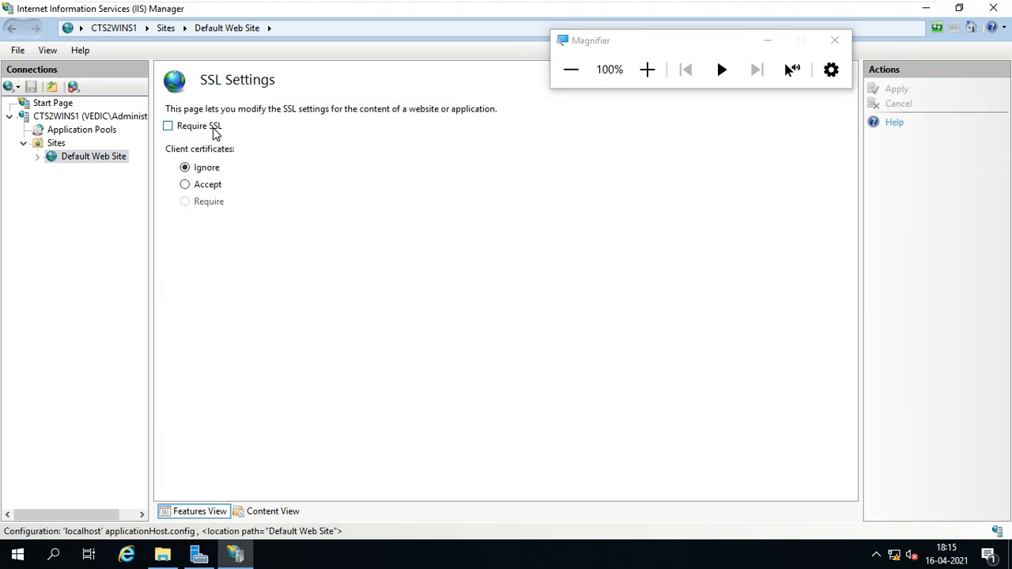
left_click(215, 130)
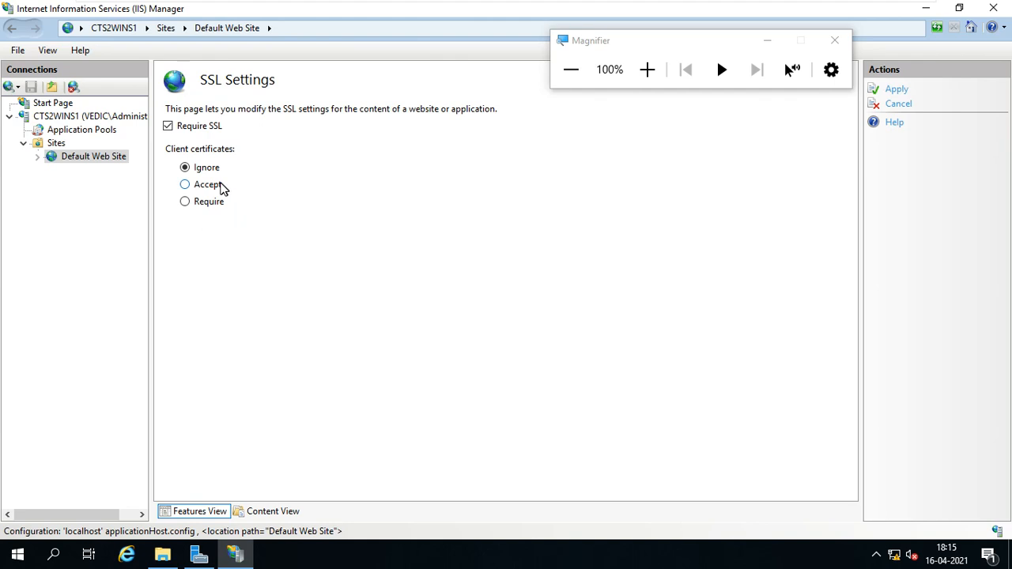
left_click(208, 185)
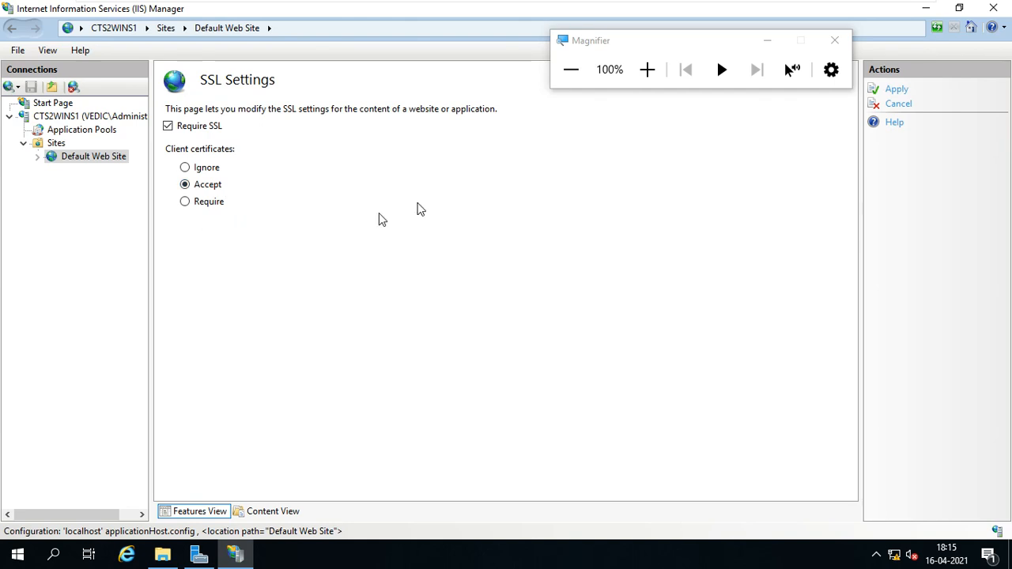
left_click(215, 132)
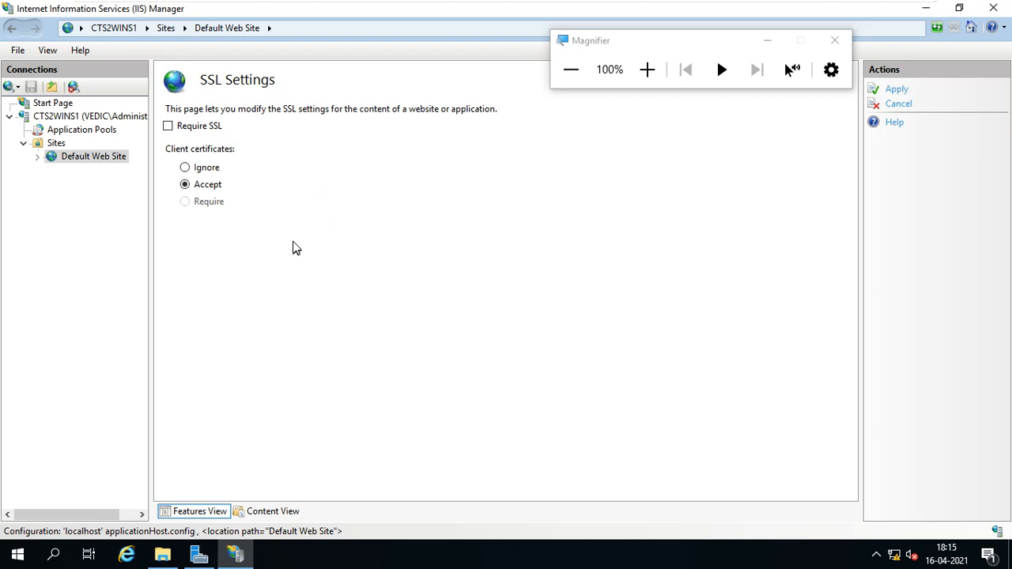
Stop the Default Web Site and discard the unsaved SSL Settings changes.
right_click(115, 164)
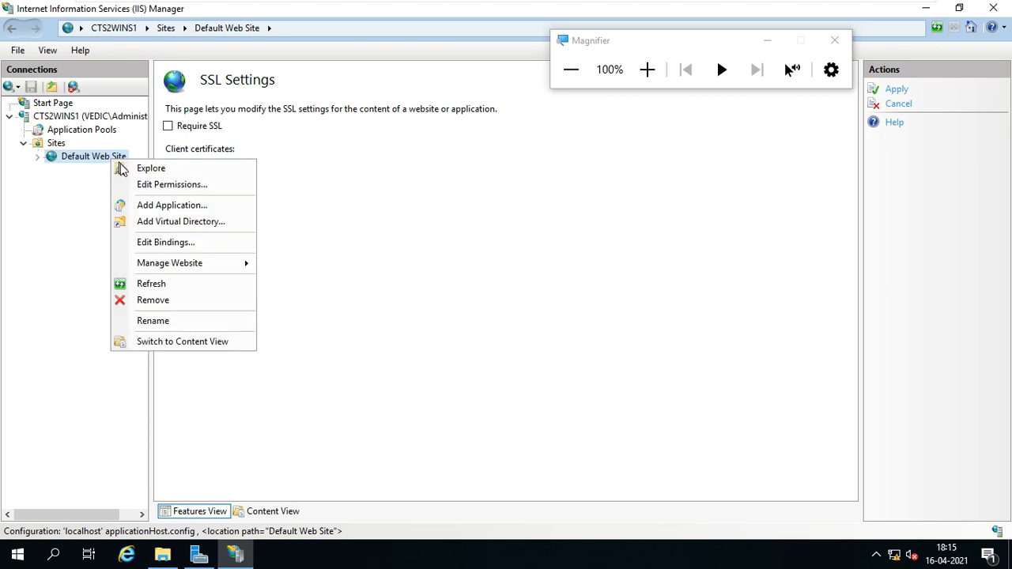
mouse_move(192, 267)
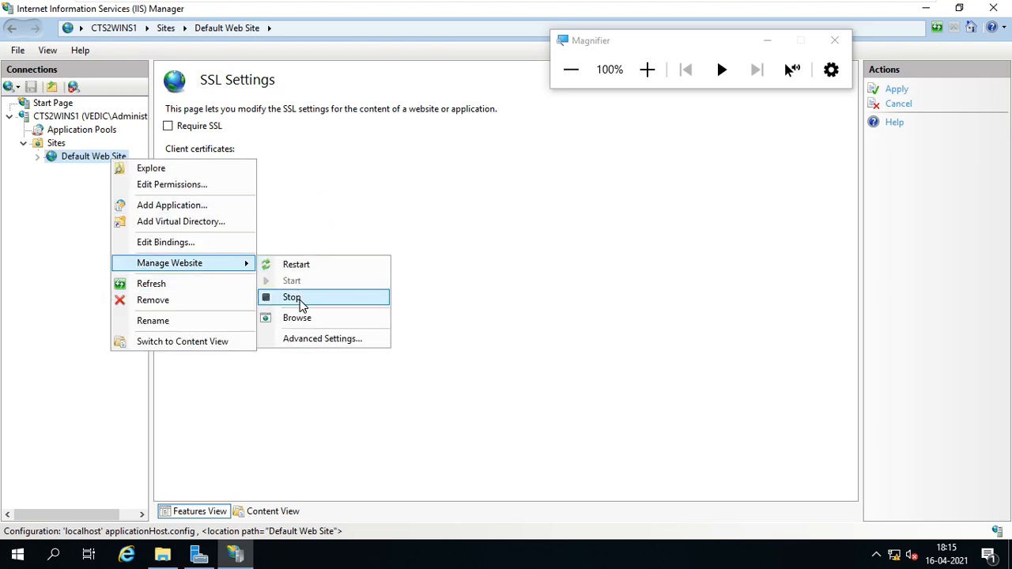
left_click(301, 300)
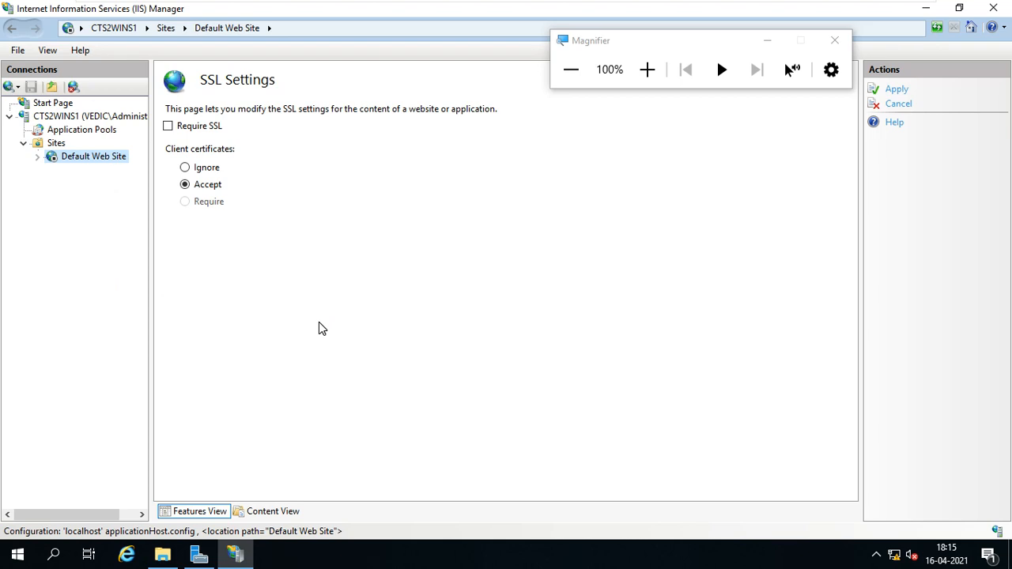
left_click(79, 157)
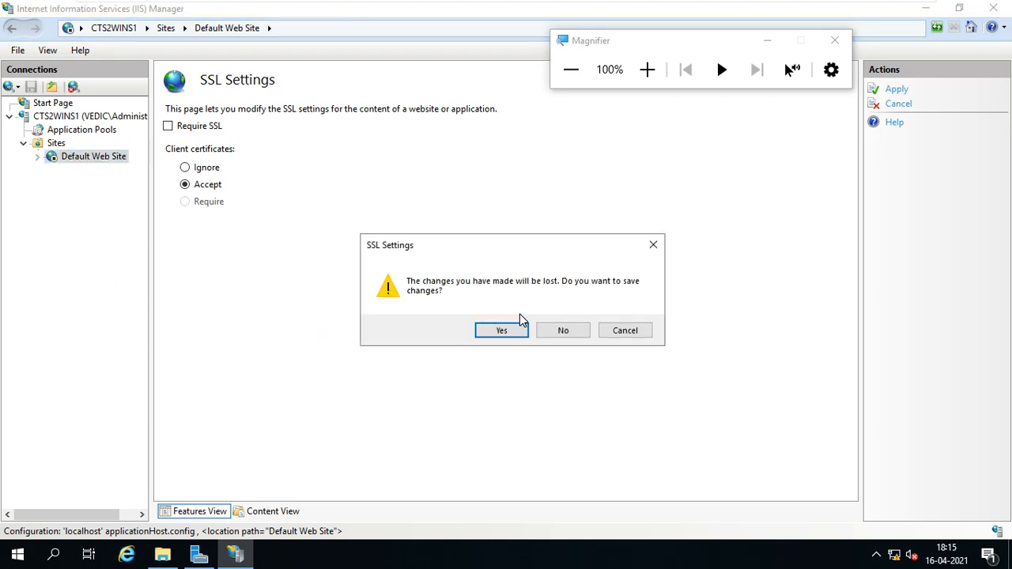
left_click(567, 330)
Refresh the CTS2WINS1 server connection, expand Sites and select the Default Web Site home.
left_click(110, 158)
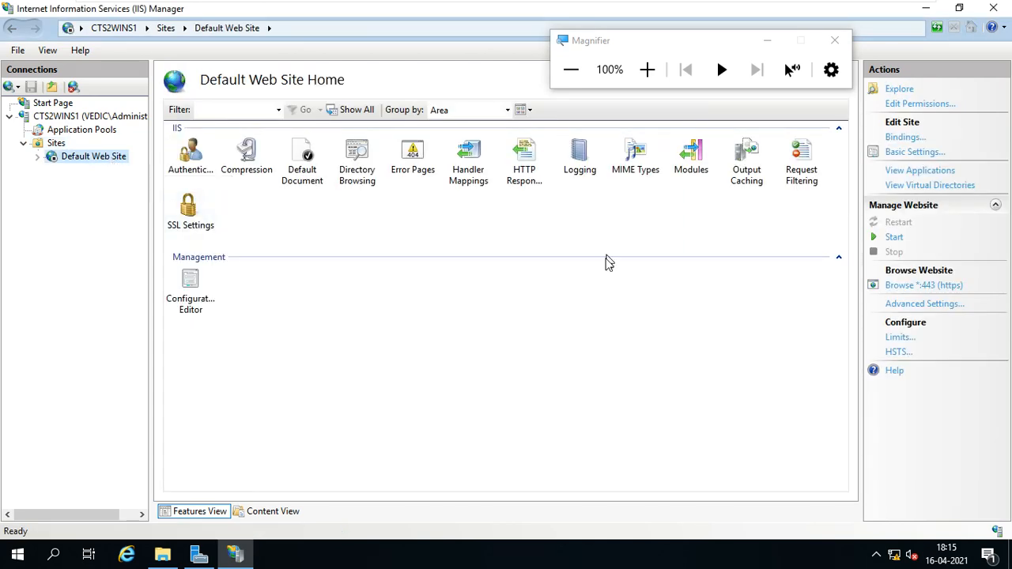
left_click(96, 117)
right_click(96, 118)
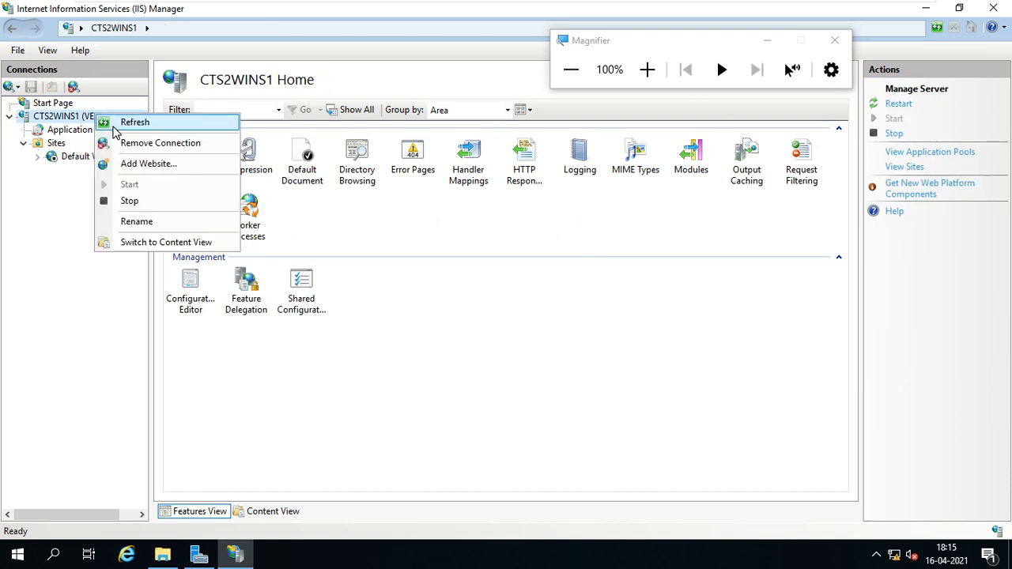
left_click(115, 125)
double_click(55, 144)
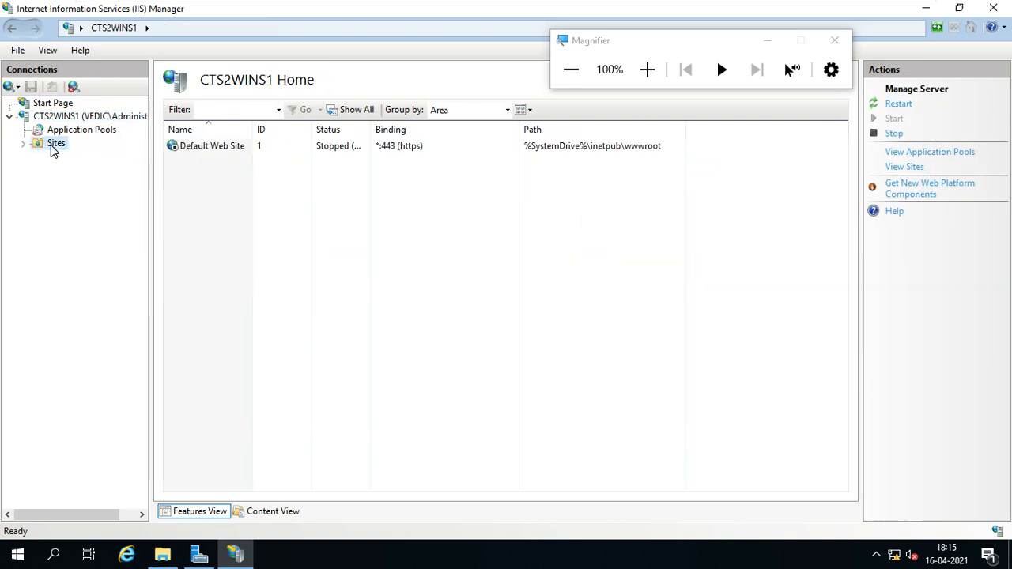
left_click(93, 157)
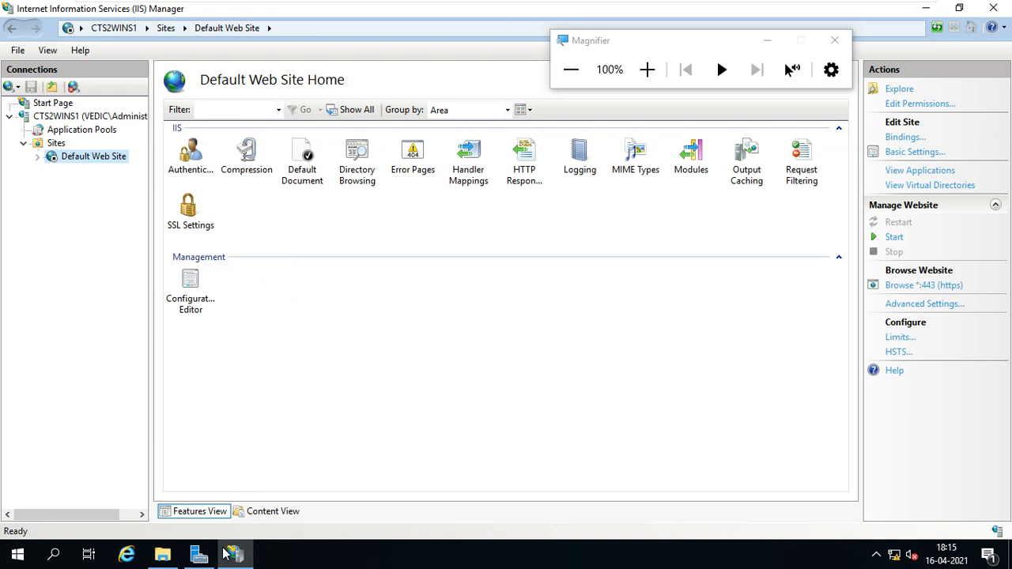
In Server Manager, go to File and Storage Services > Work Folders and start a new sync share.
left_click(198, 554)
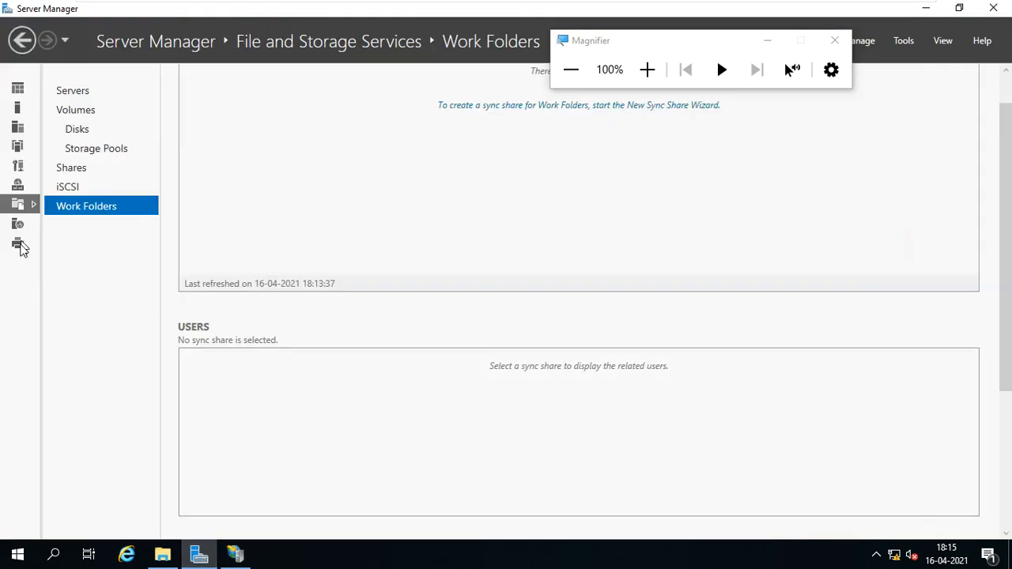
left_click(17, 166)
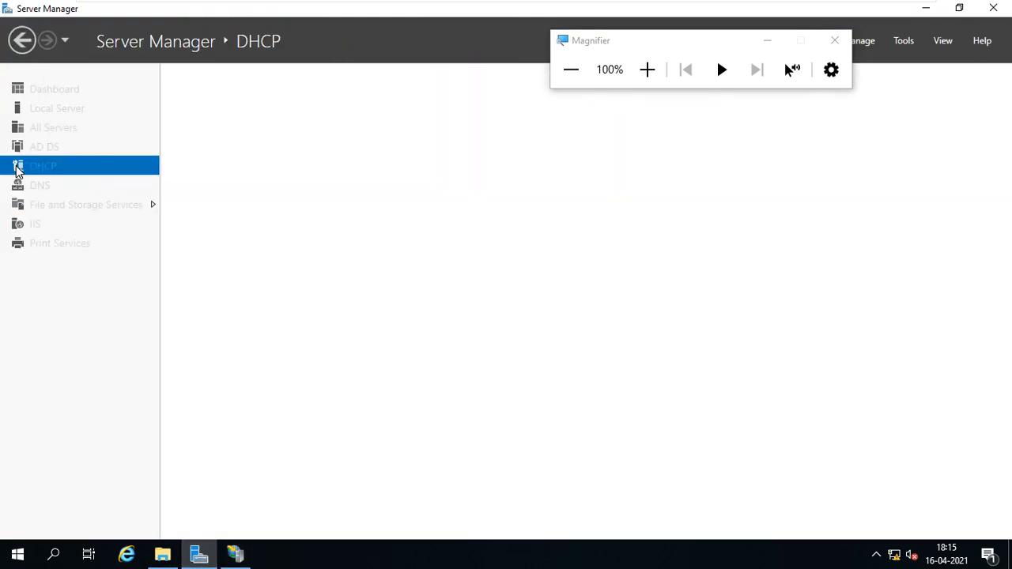
left_click(83, 214)
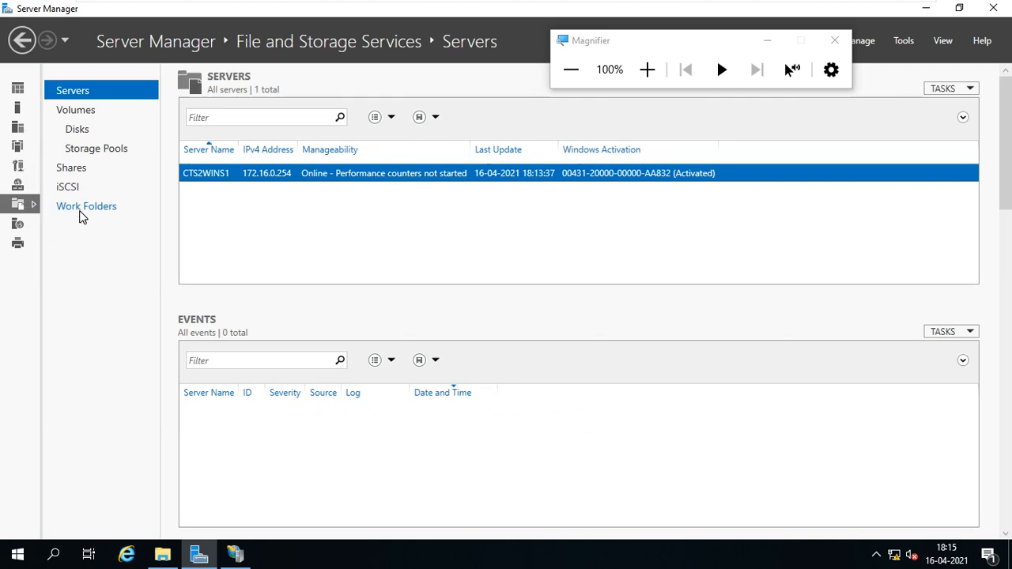
left_click(95, 211)
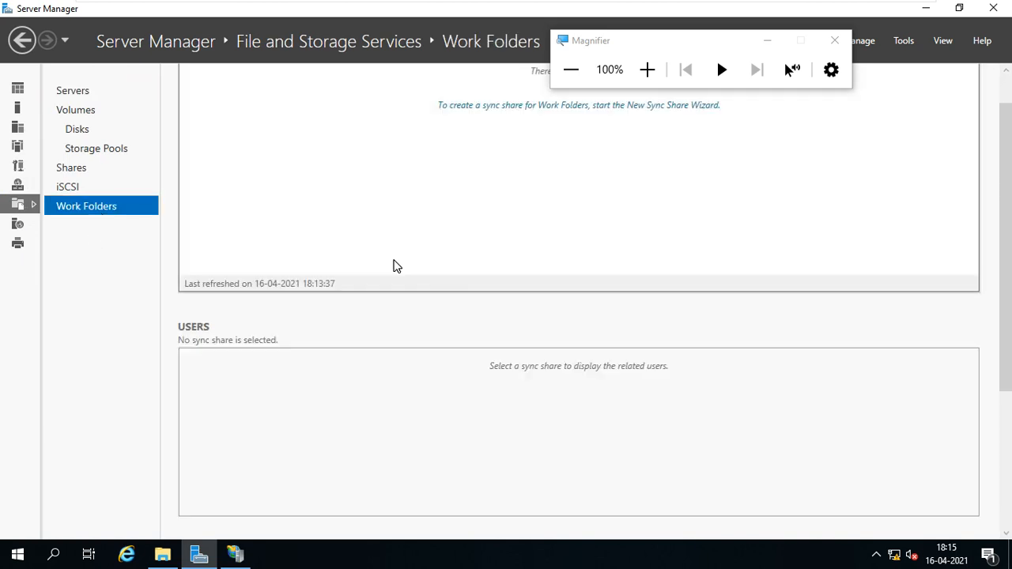
left_click(498, 107)
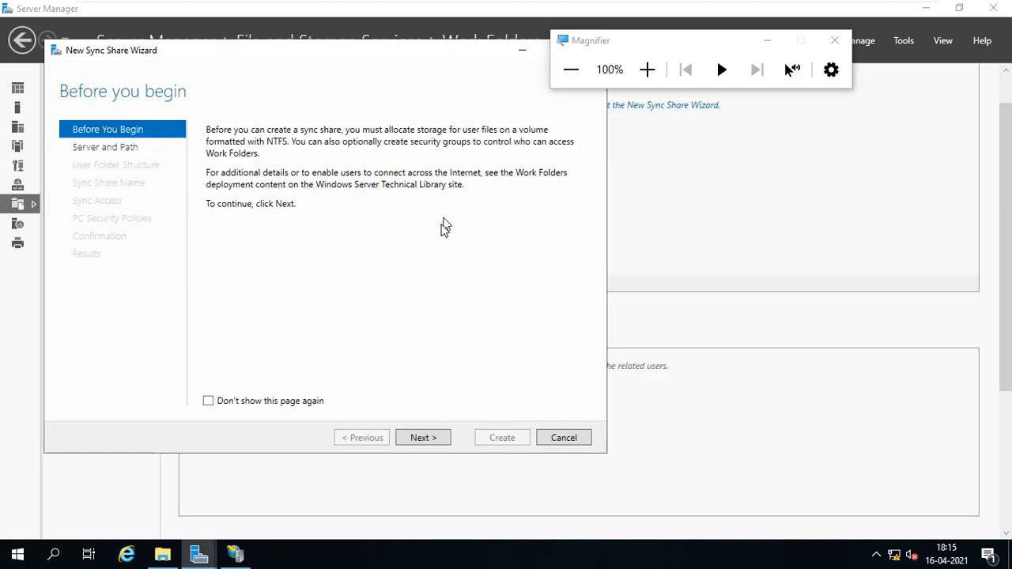
Choose the WORKDATA file share, keep the user alias@domain folder structure and the WORKDATA name.
left_click(435, 441)
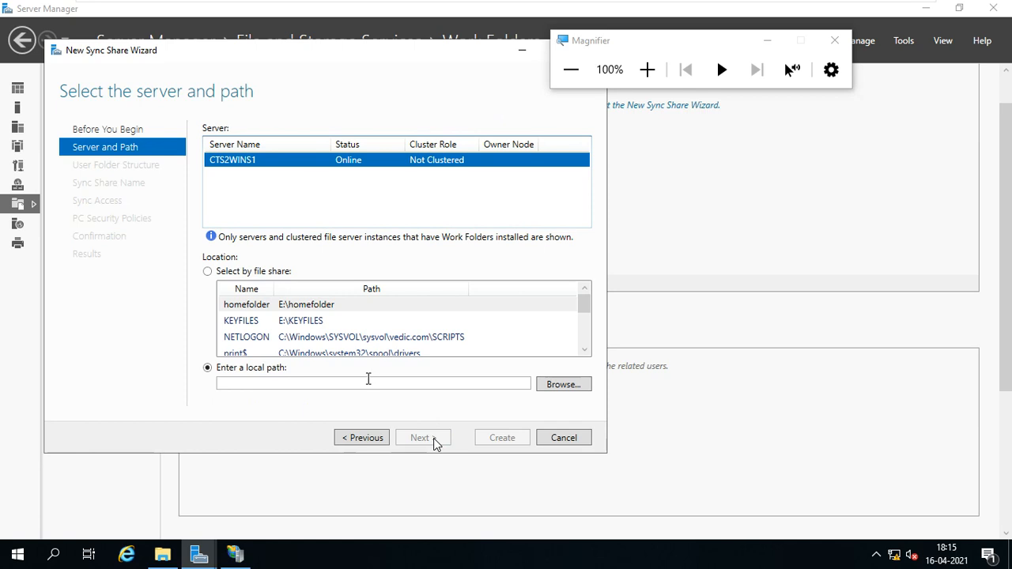
scroll(372, 348, "down", 1)
left_click(333, 354)
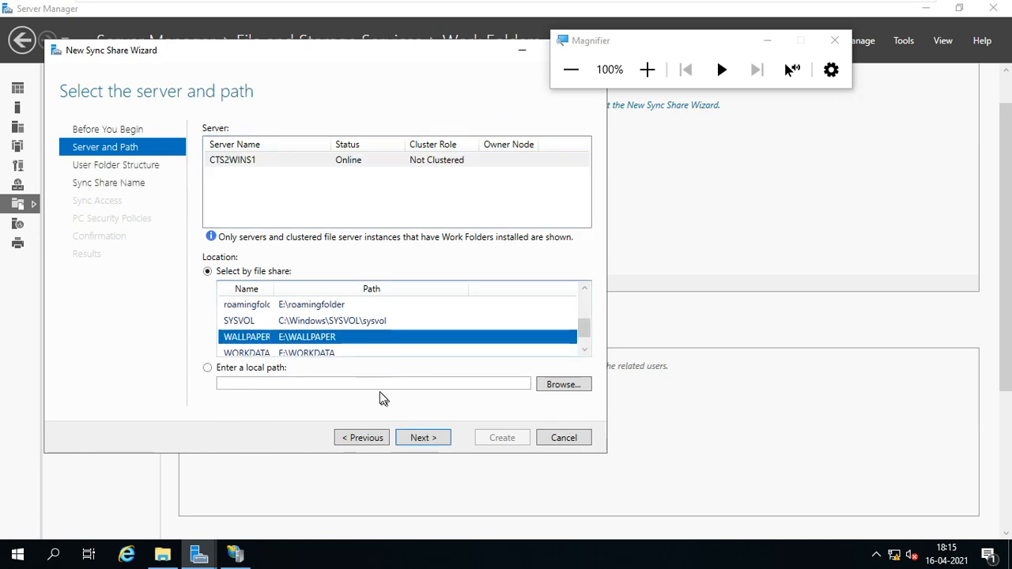
scroll(364, 350, "down", 1)
left_click(338, 339)
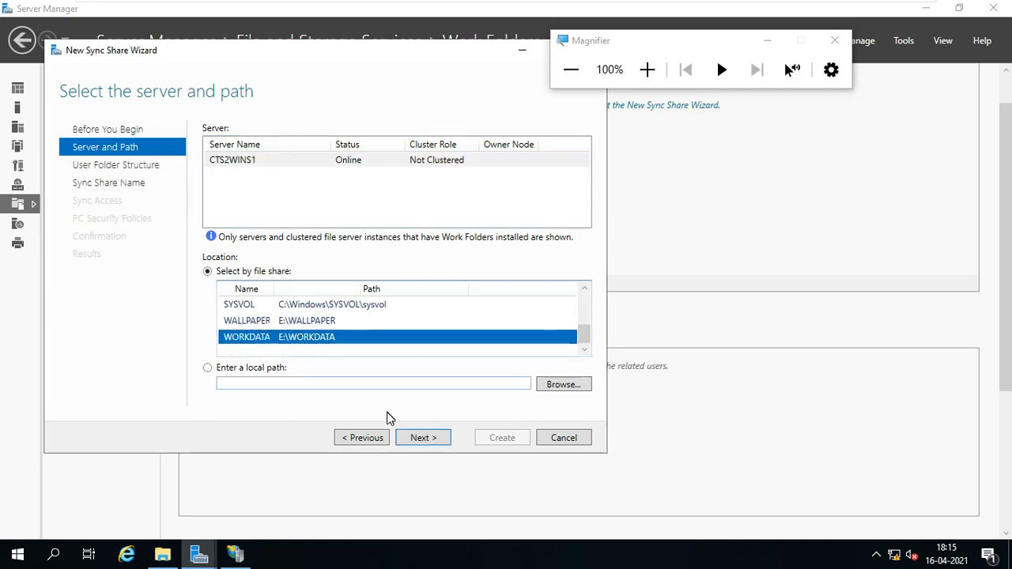
left_click(422, 433)
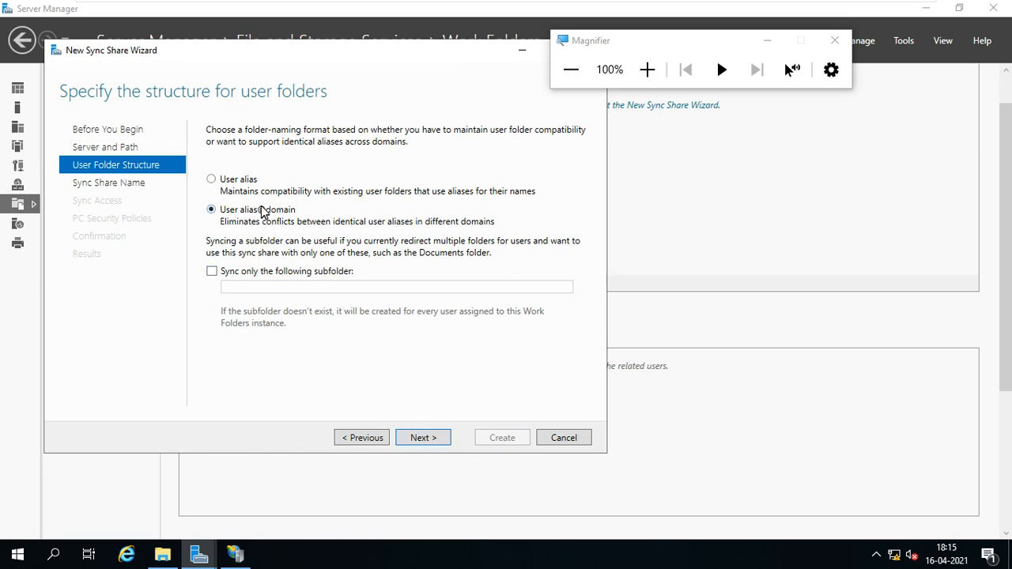
left_click(424, 439)
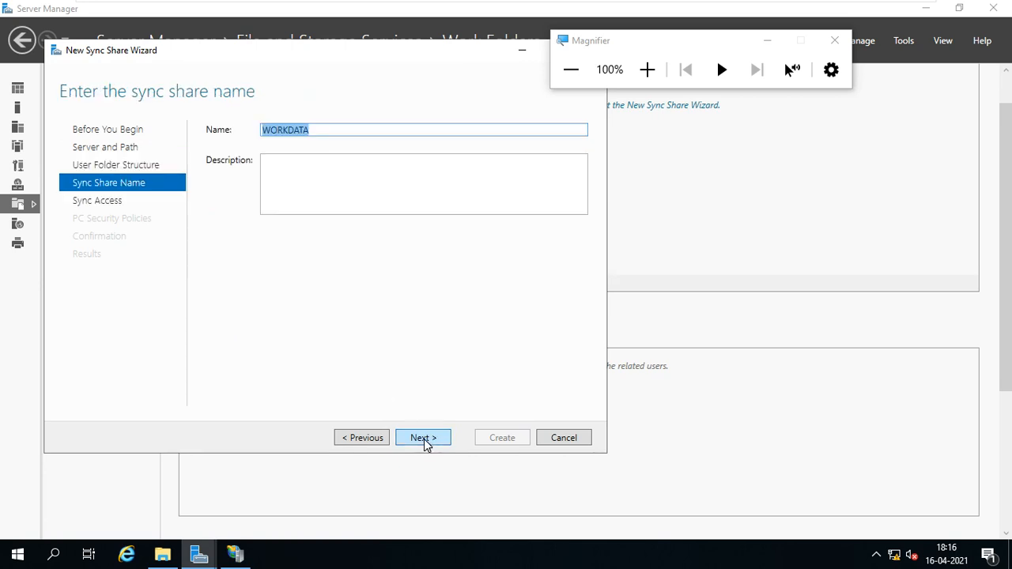
left_click(430, 440)
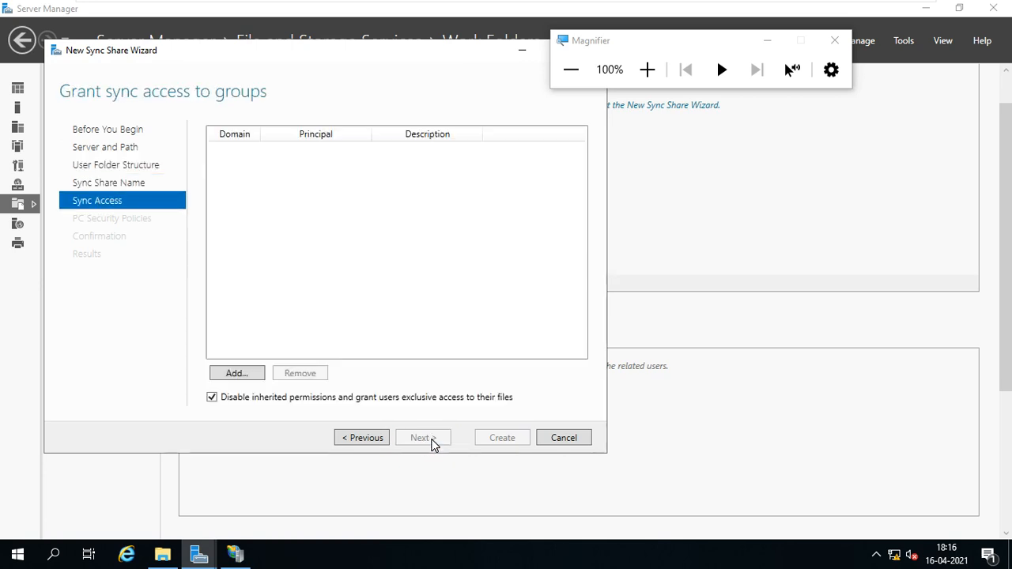
Add the Domain Users group to the sync access list by searching for 'doma'.
left_click(258, 375)
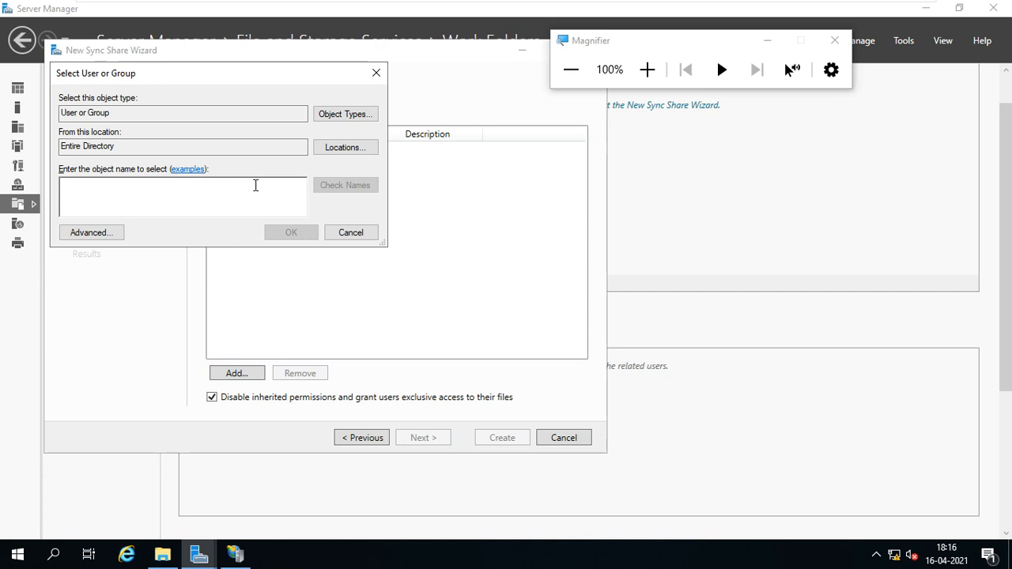
type("domain")
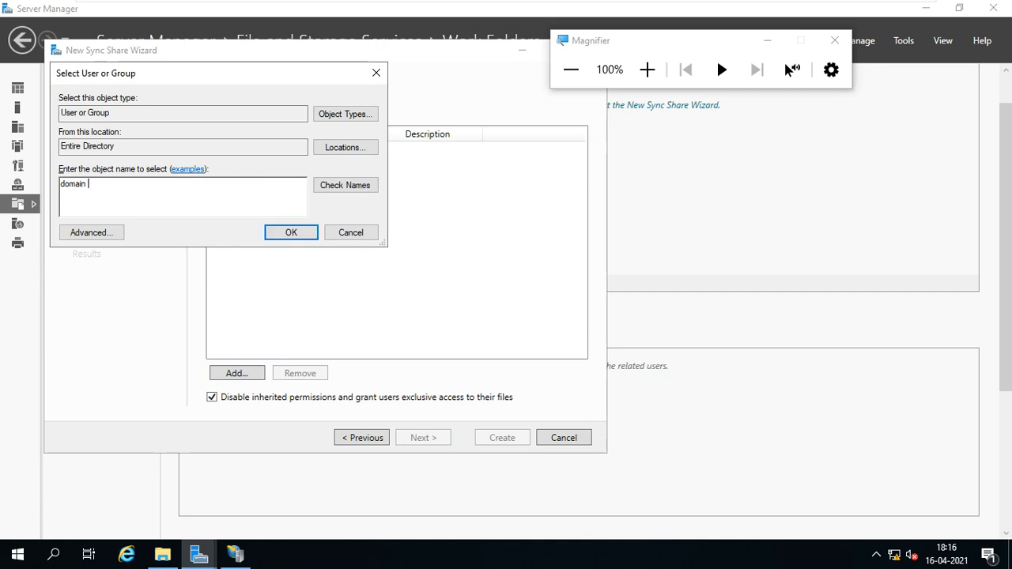
left_click(377, 190)
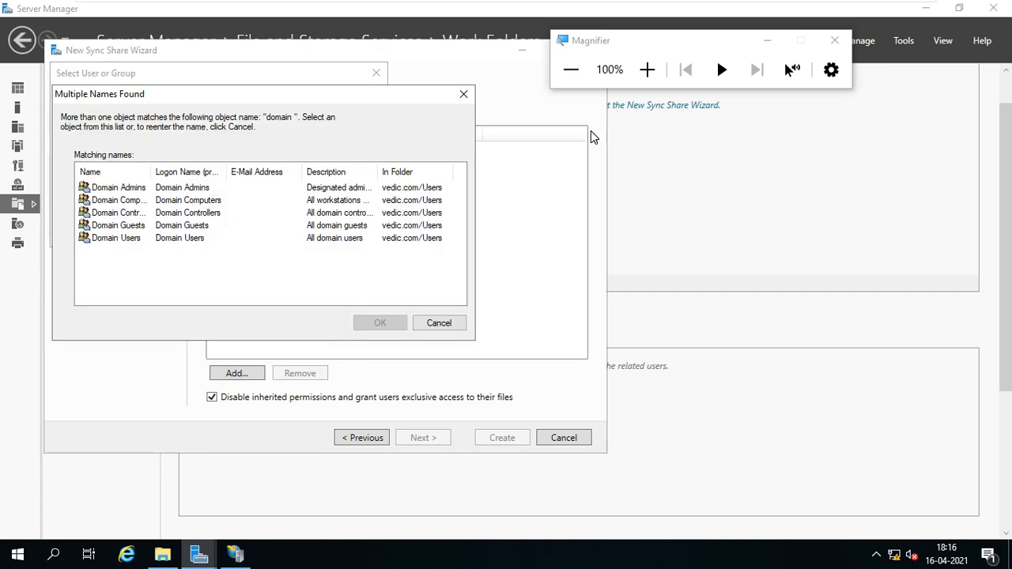
left_click(648, 71)
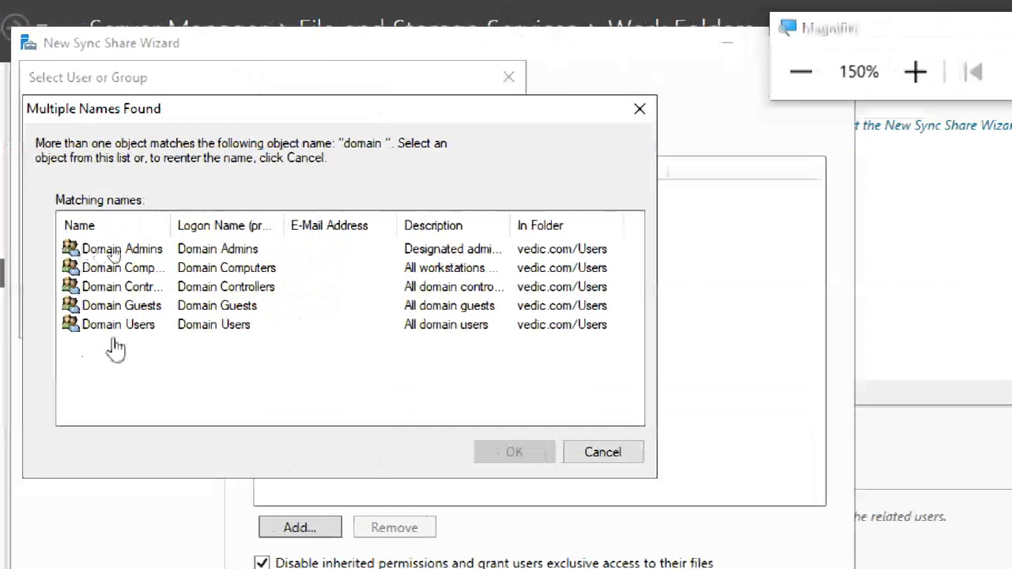
left_click(117, 240)
left_click(515, 454)
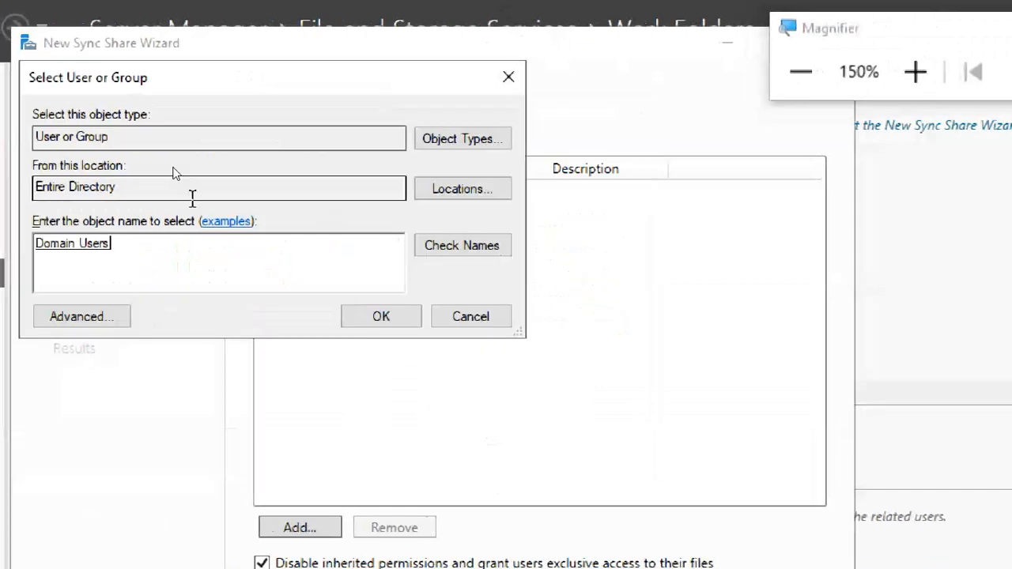
left_click(379, 320)
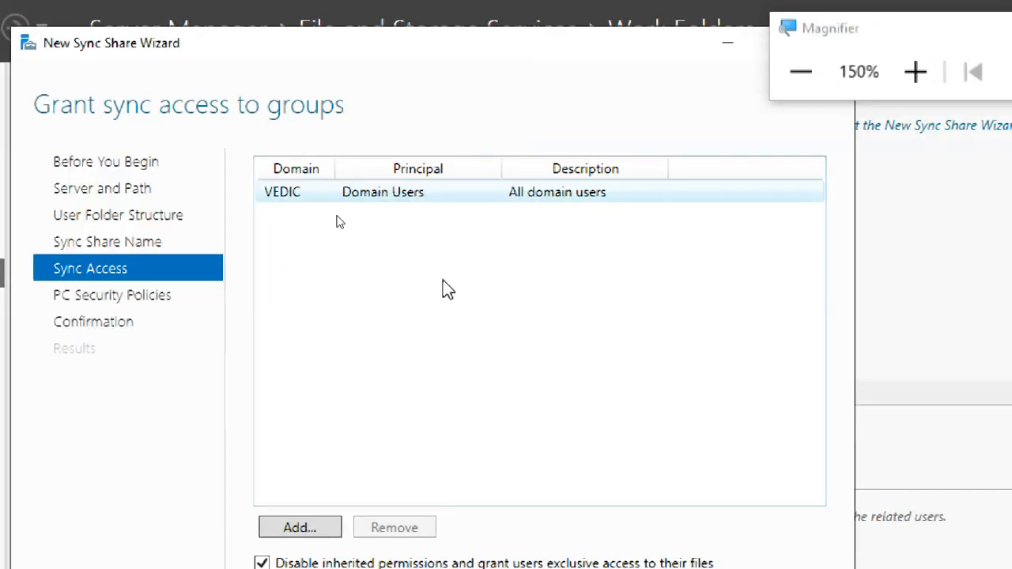
Turn on Work Folders encryption and attempt to create the WORKDATA sync share.
left_click(577, 523)
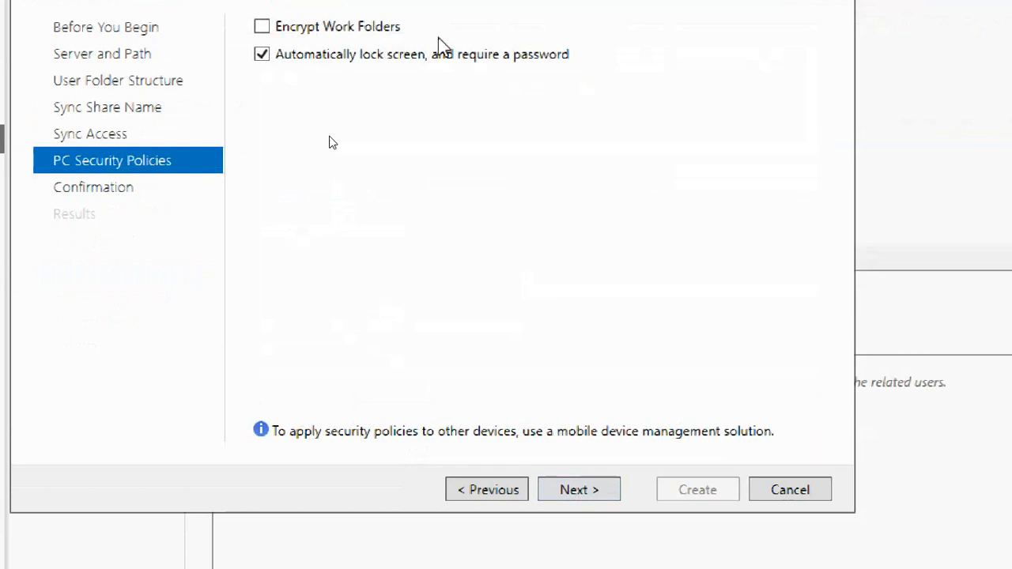
left_click(378, 30)
left_click(599, 496)
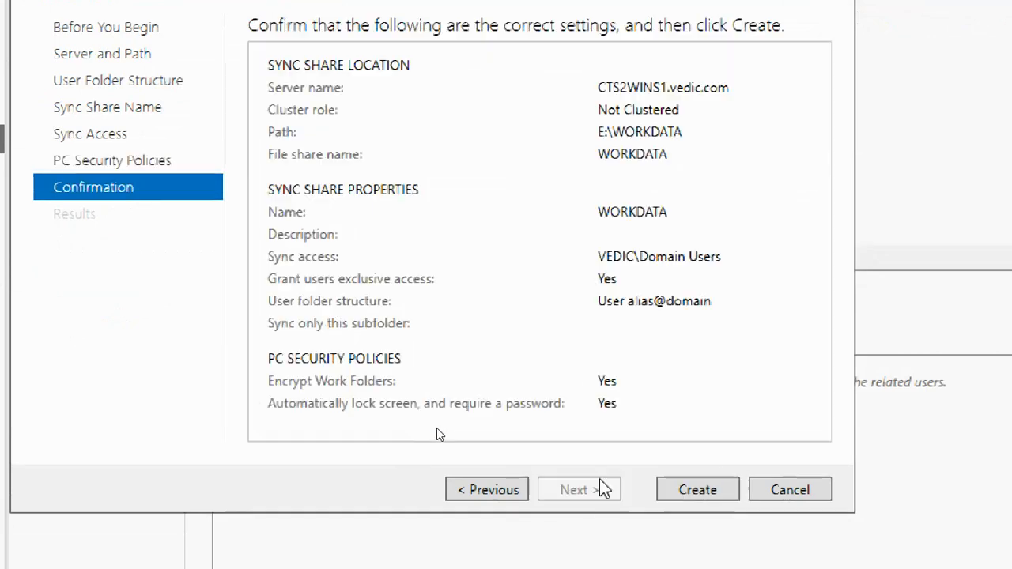
left_click(684, 492)
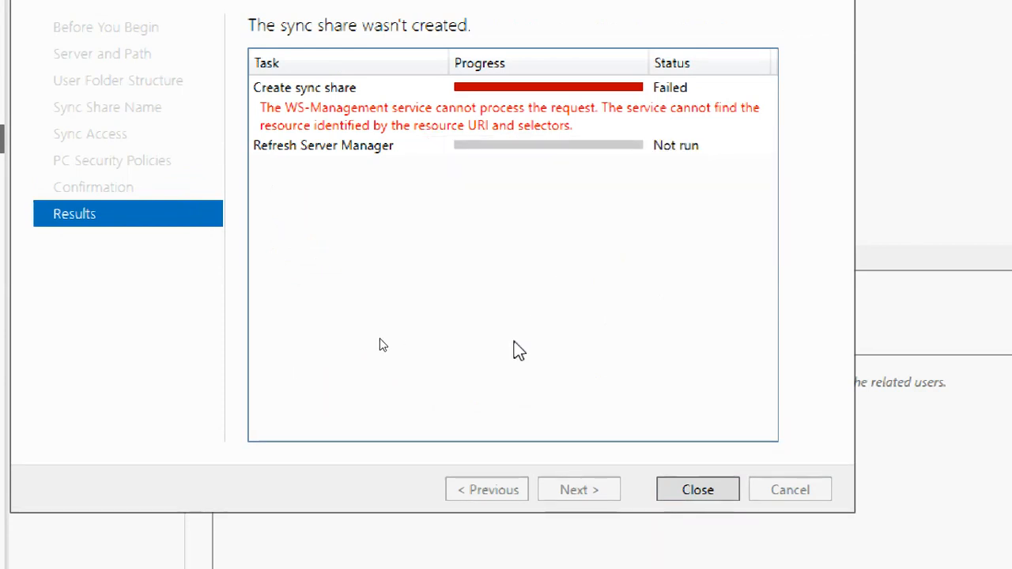
Close the failed wizard, reset magnification to 100%, and refresh the Local Server properties via the Dashboard.
left_click(688, 491)
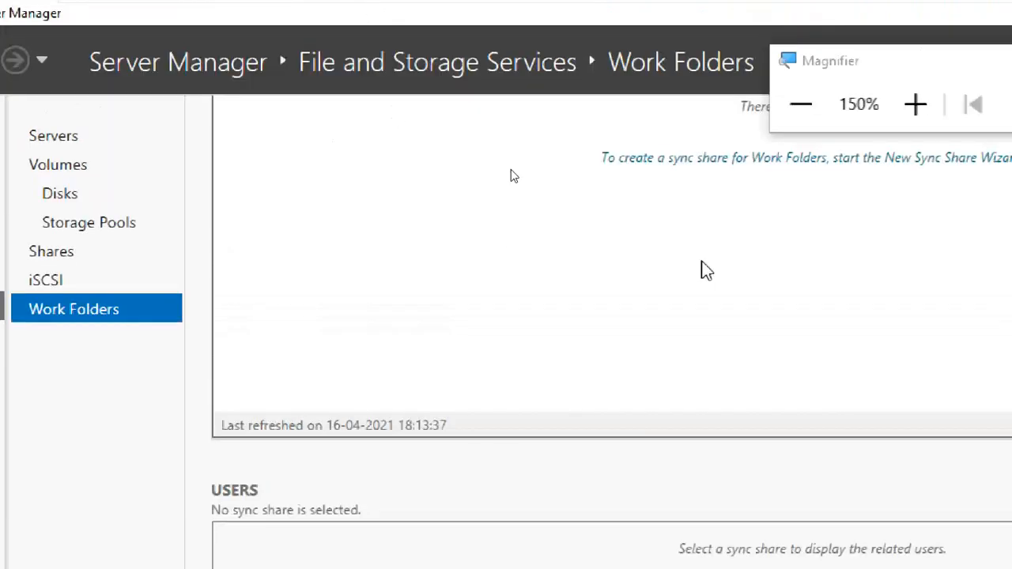
left_click(799, 109)
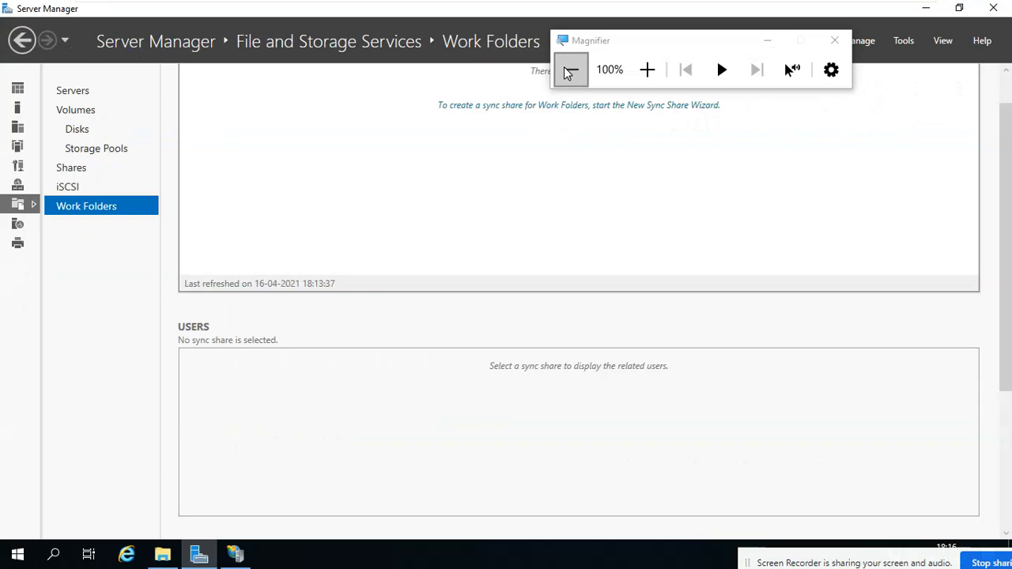
left_click(392, 47)
left_click(181, 41)
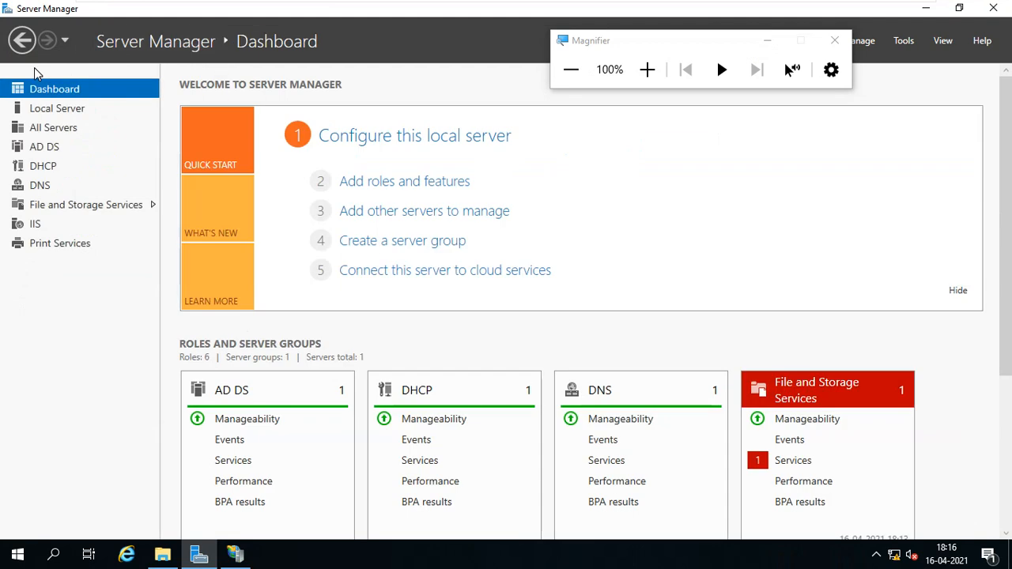
left_click(55, 106)
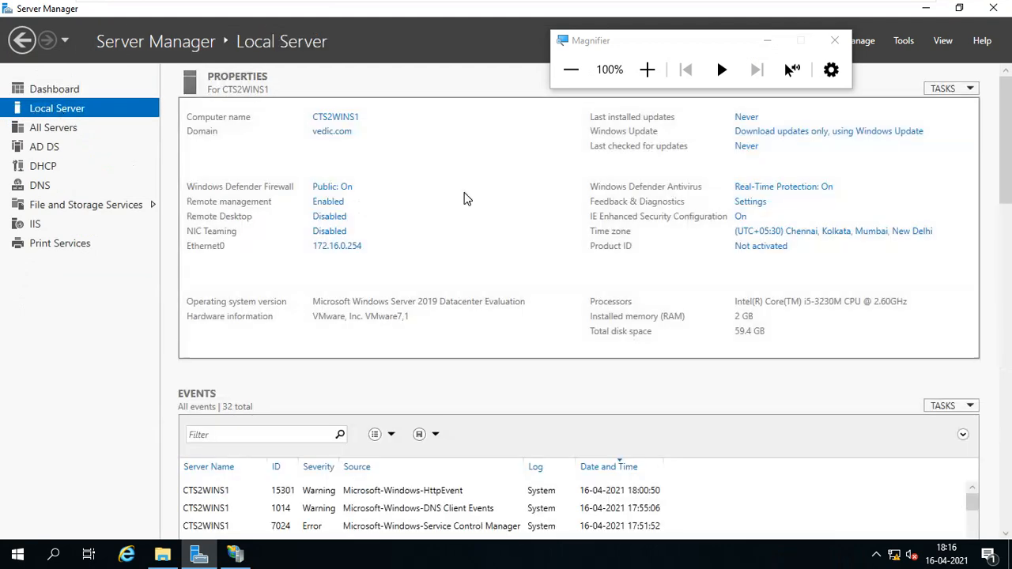
left_click_drag(669, 44, 713, 143)
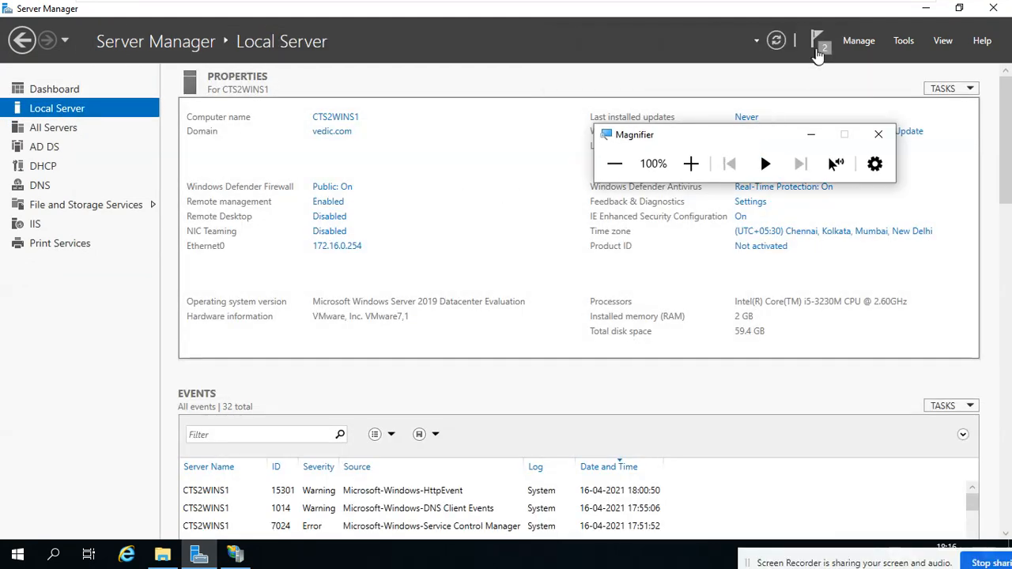
left_click(781, 46)
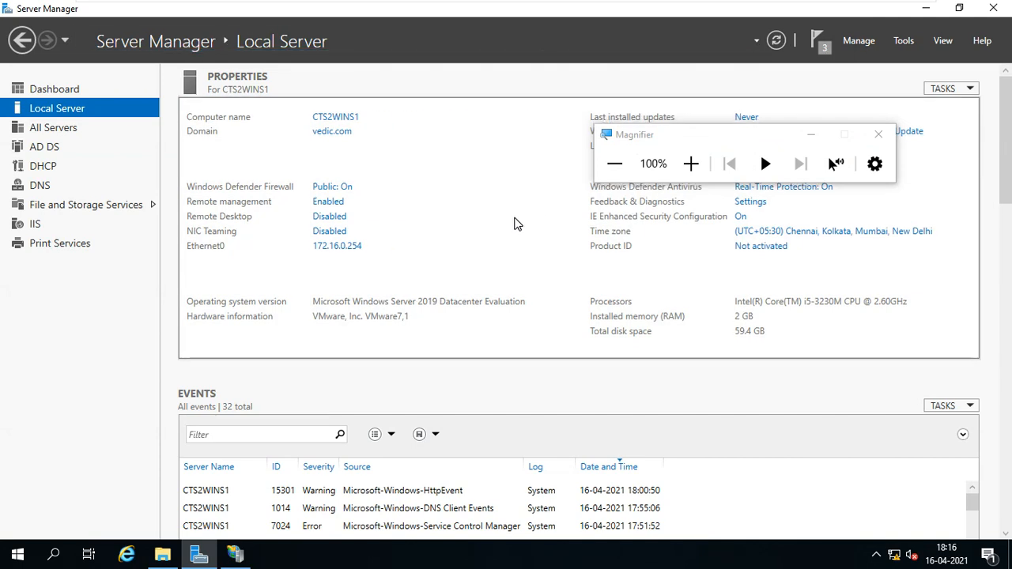
Launch services.msc from the Run box and magnify the screen to 125%.
key("super+r")
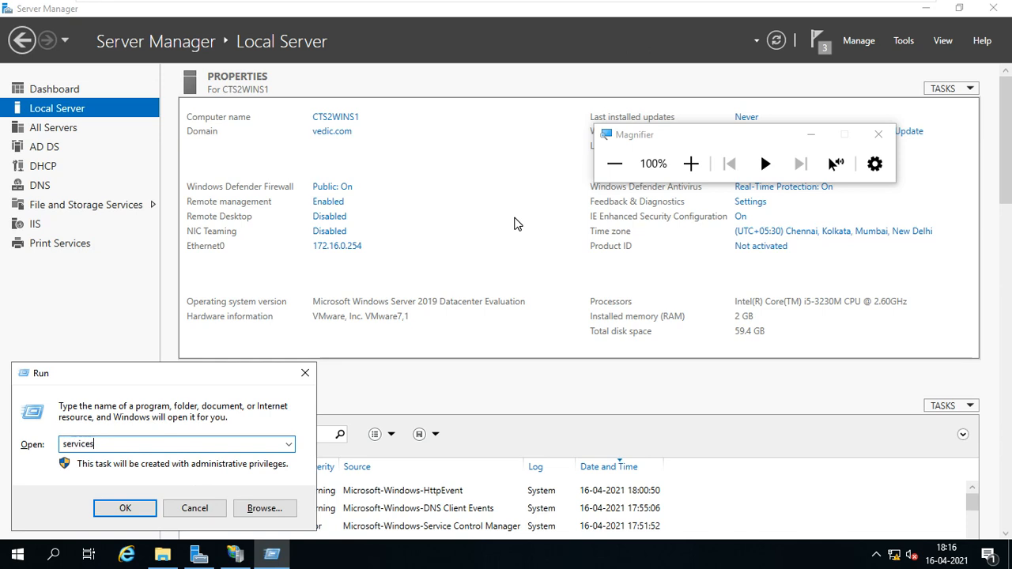
type("services.msc")
key("Return")
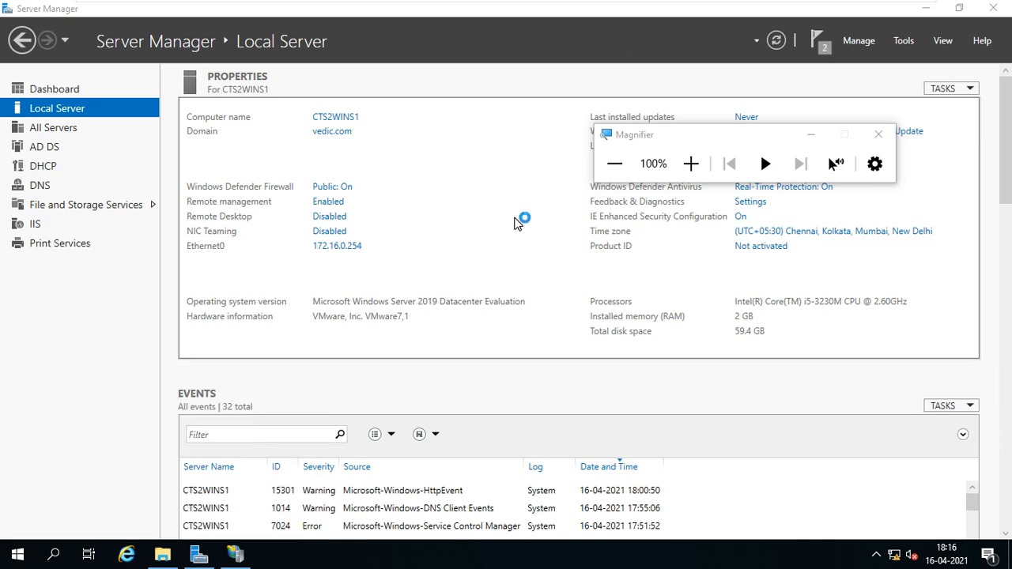
left_click(691, 164)
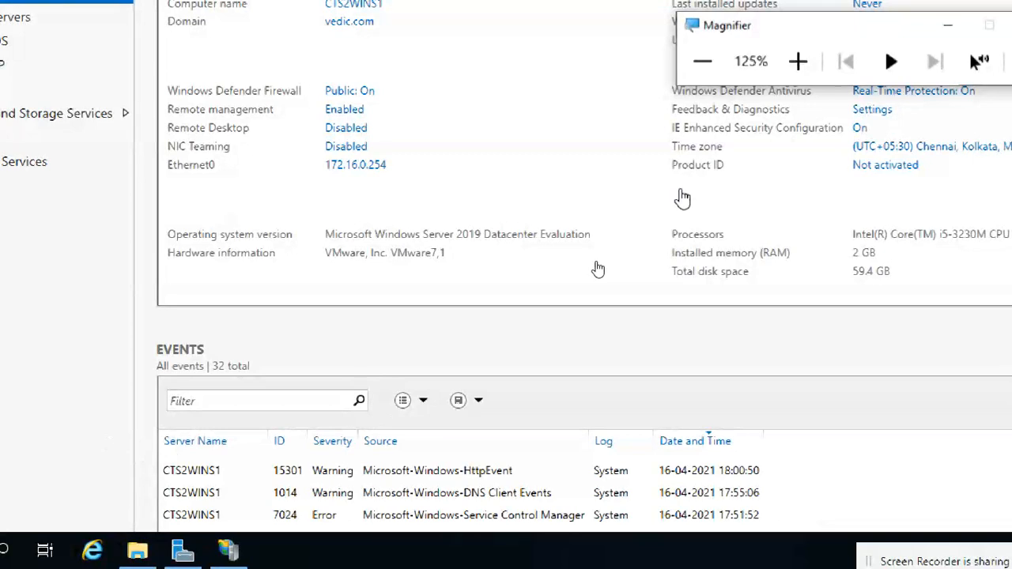
left_click(701, 63)
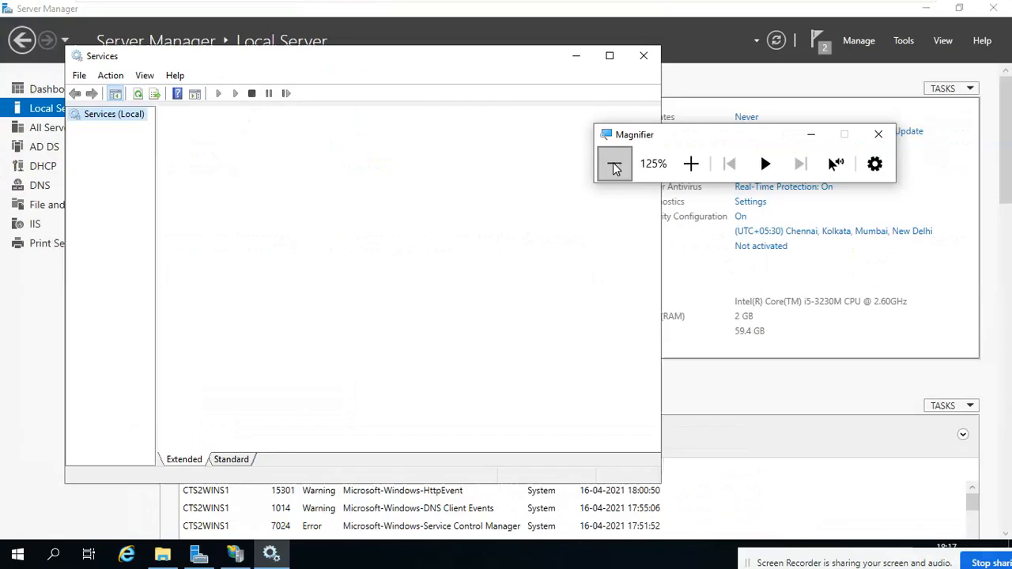
left_click(692, 163)
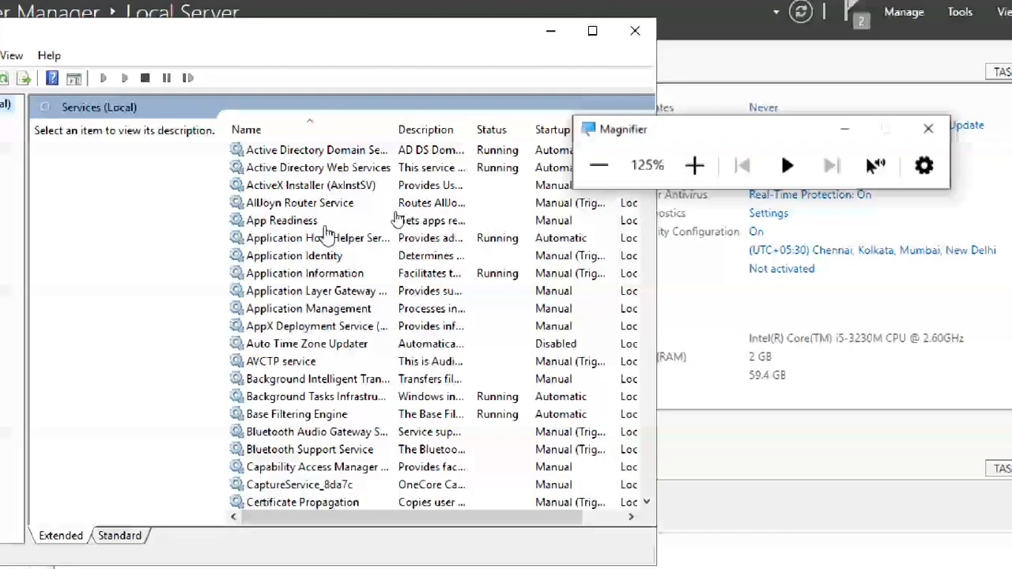
Switch the Services list to Standard view and browse the W services, like Workstation and Wired AutoConfig.
left_click(119, 536)
left_click(109, 330)
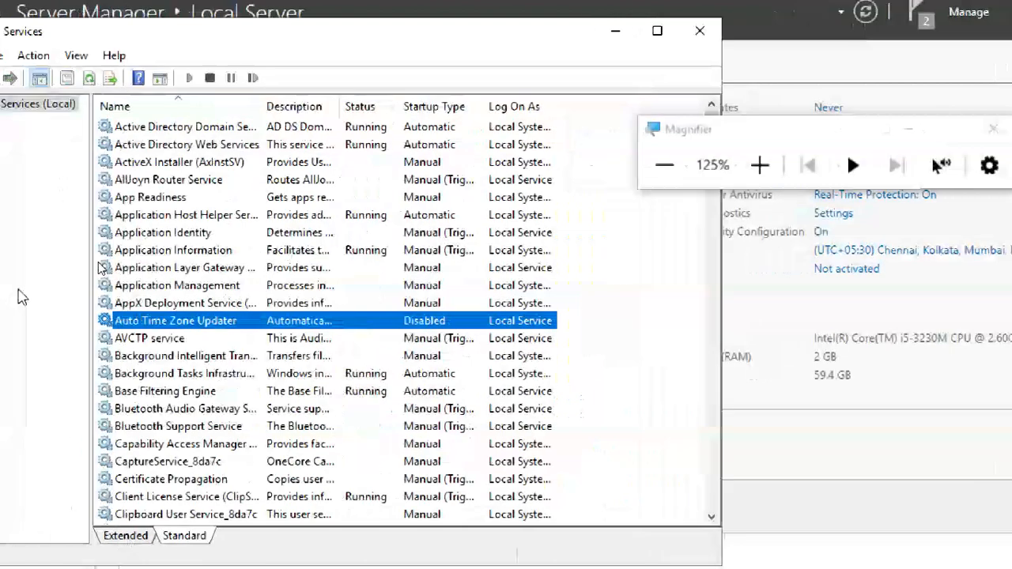
key("w")
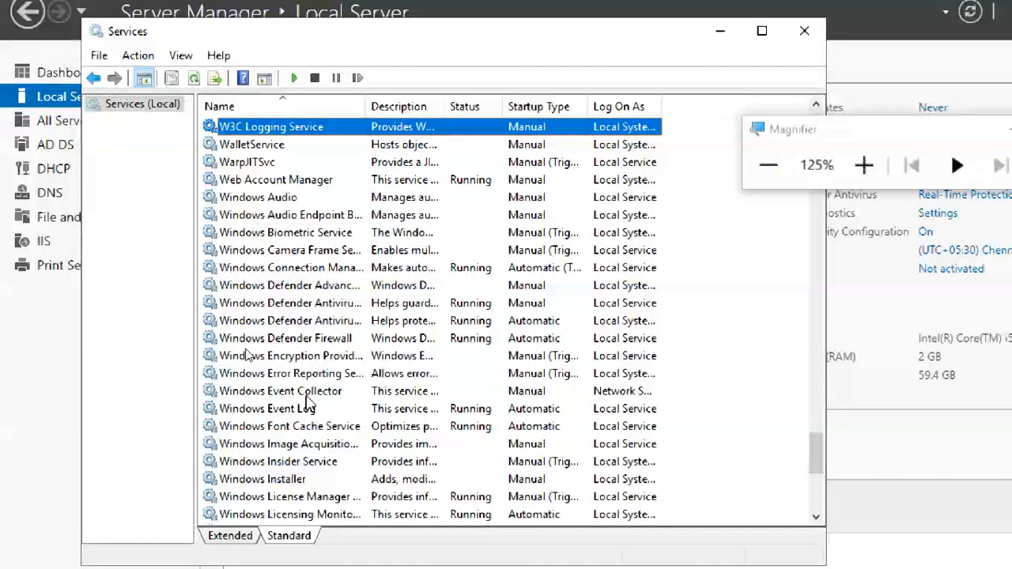
scroll(311, 408, "down", 3)
scroll(312, 413, "down", 3)
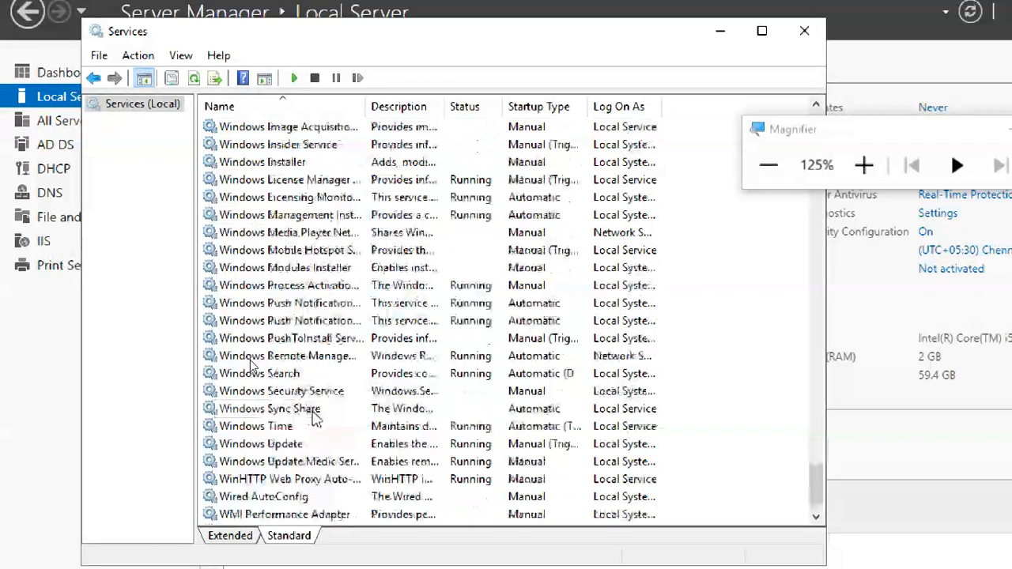
scroll(312, 415, "up", 8)
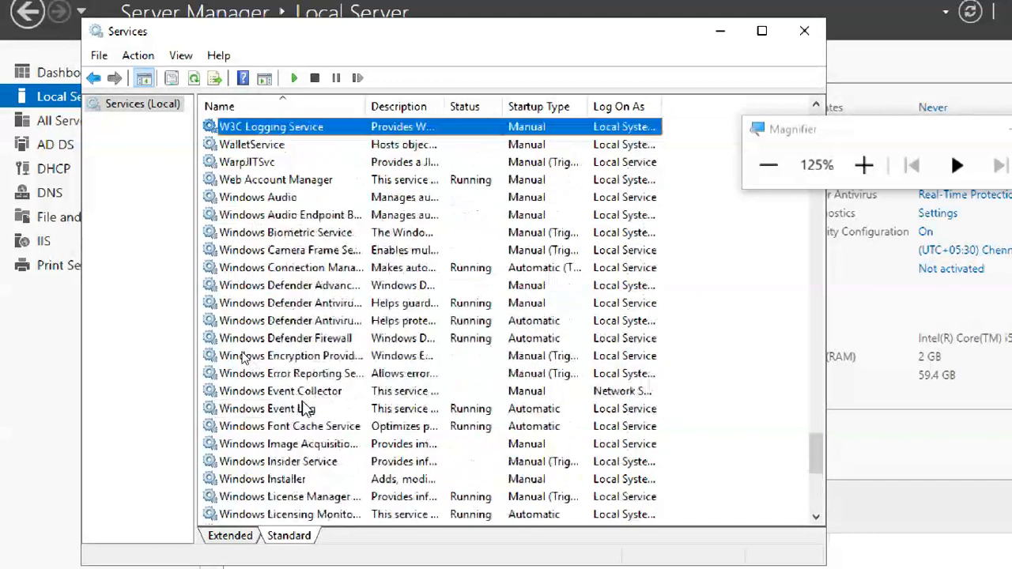
scroll(304, 409, "down", 9)
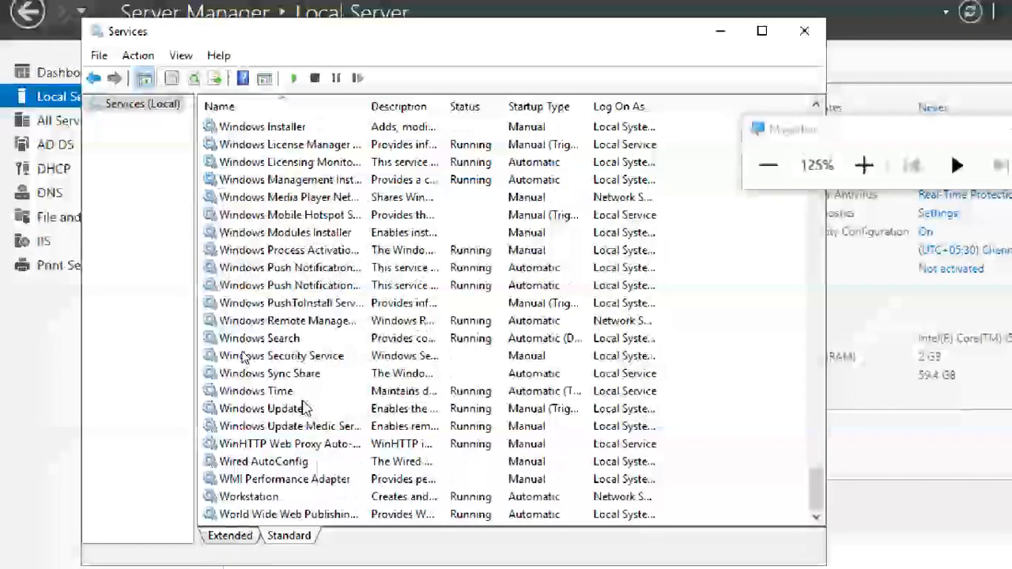
left_click(257, 497)
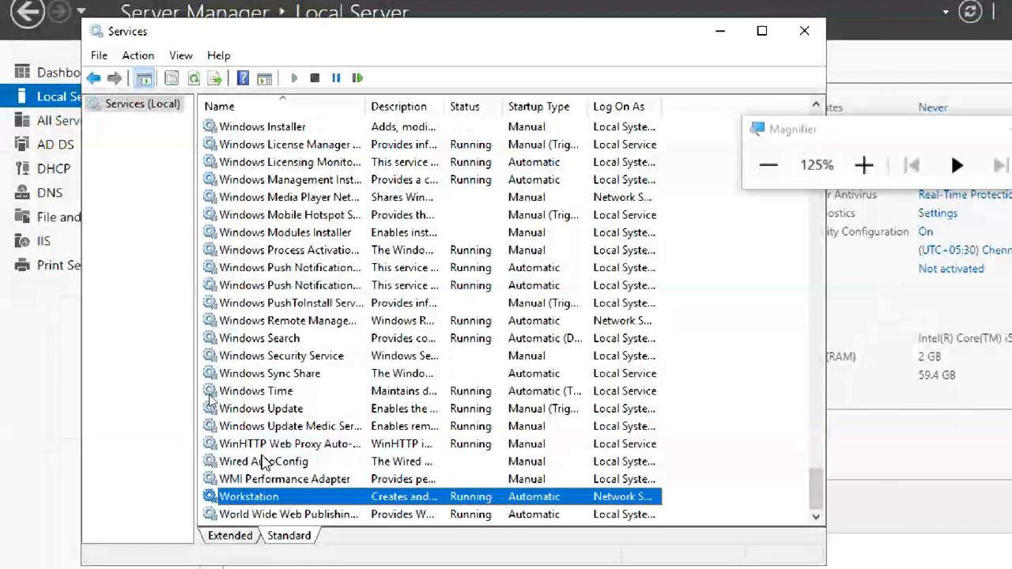
left_click(263, 461)
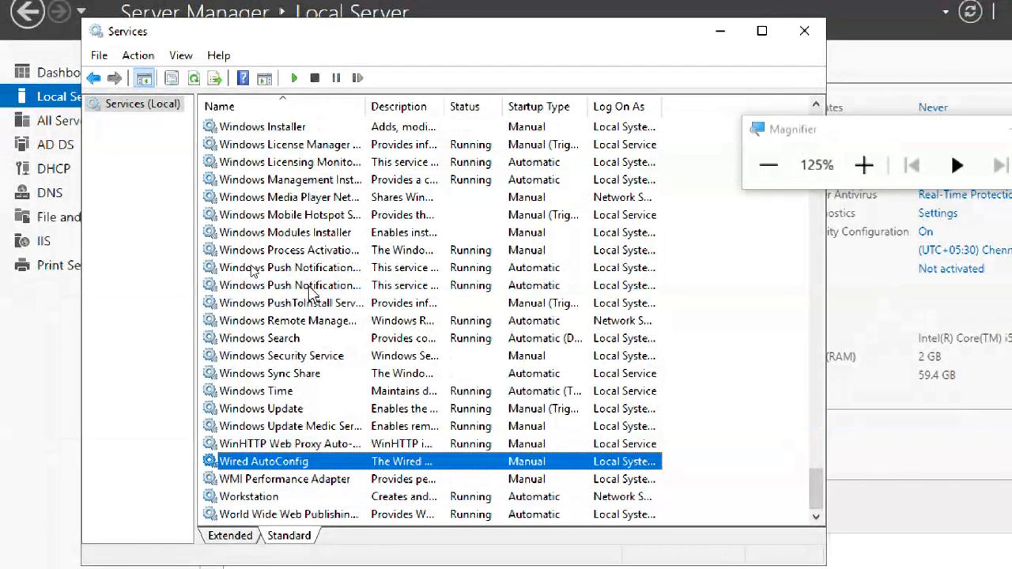
scroll(310, 294, "up", 3)
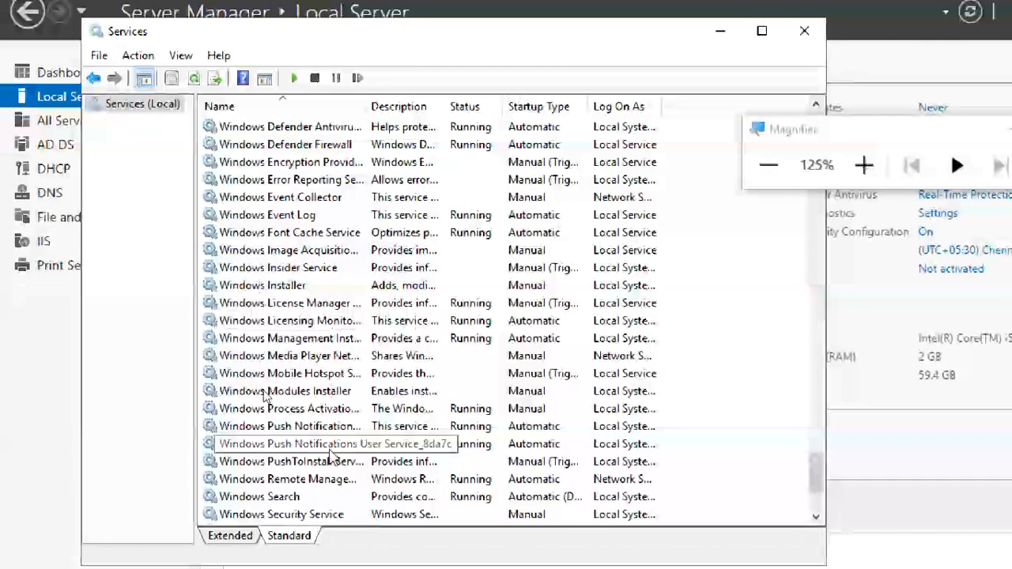
scroll(330, 456, "up", 3)
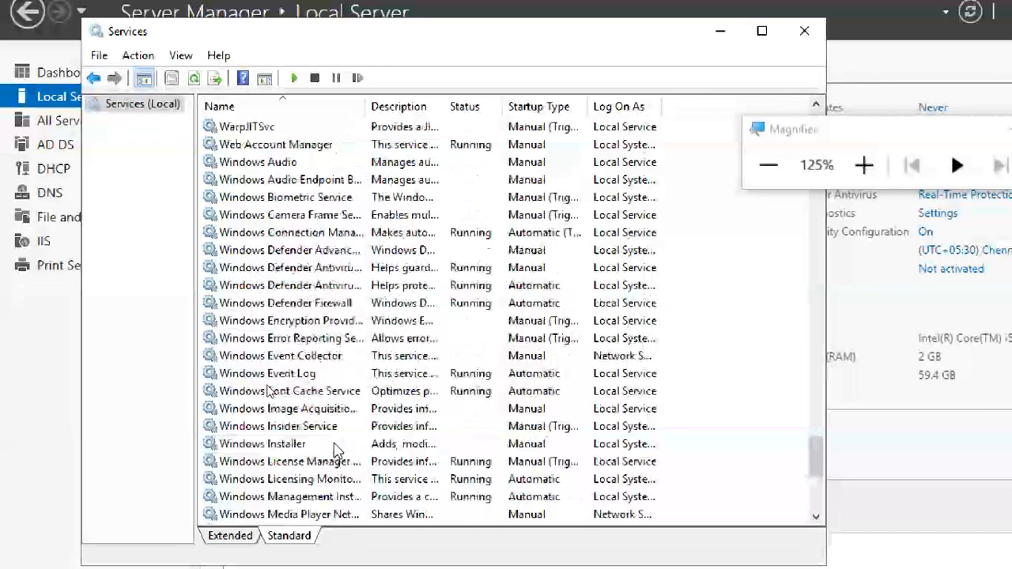
scroll(336, 450, "up", 3)
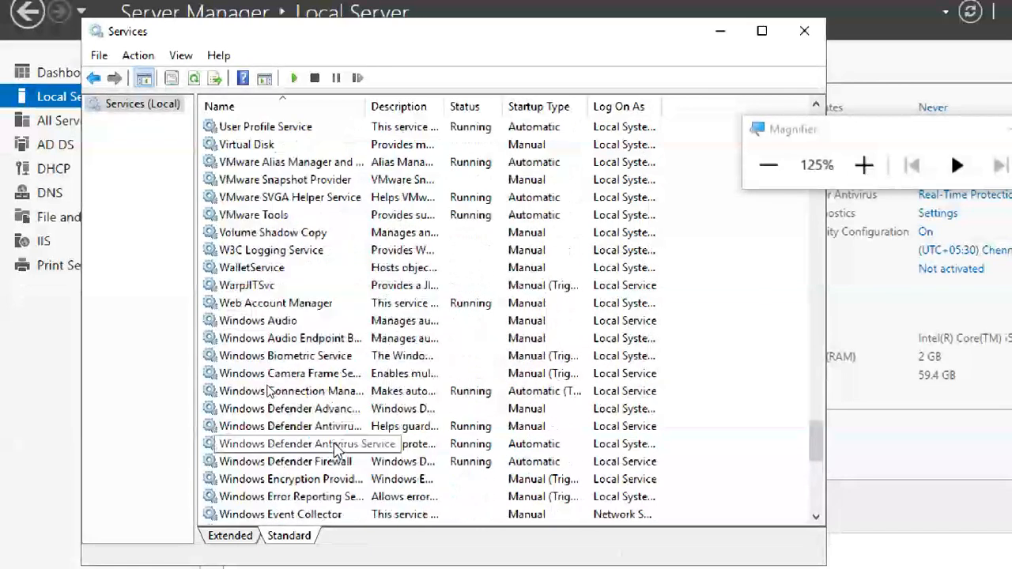
scroll(335, 450, "up", 2)
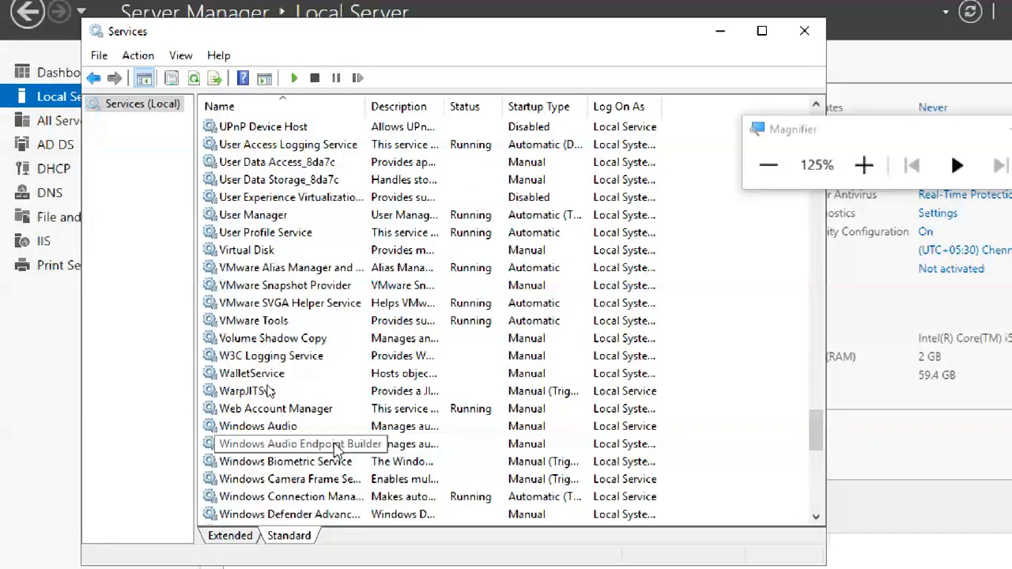
scroll(335, 449, "up", 1)
scroll(336, 450, "up", 2)
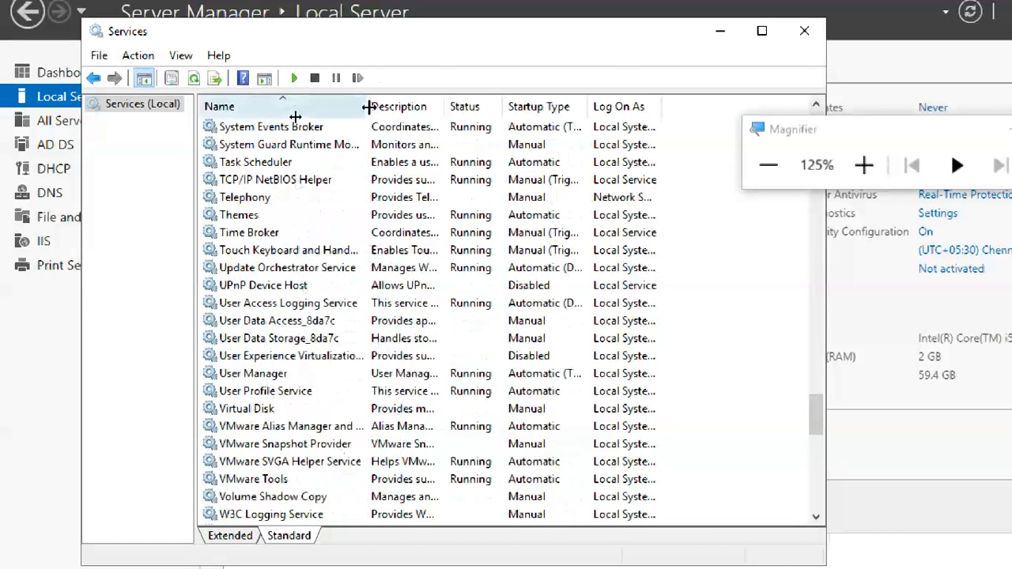
Widen the Name column to show full service names and scroll up through the services list.
left_click_drag(368, 107, 439, 109)
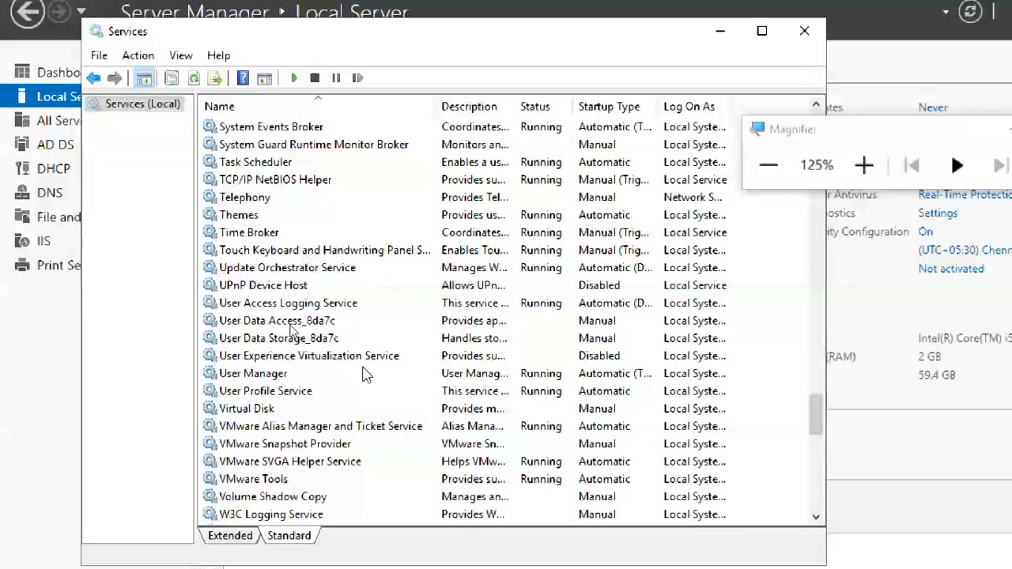
scroll(366, 374, "up", 7)
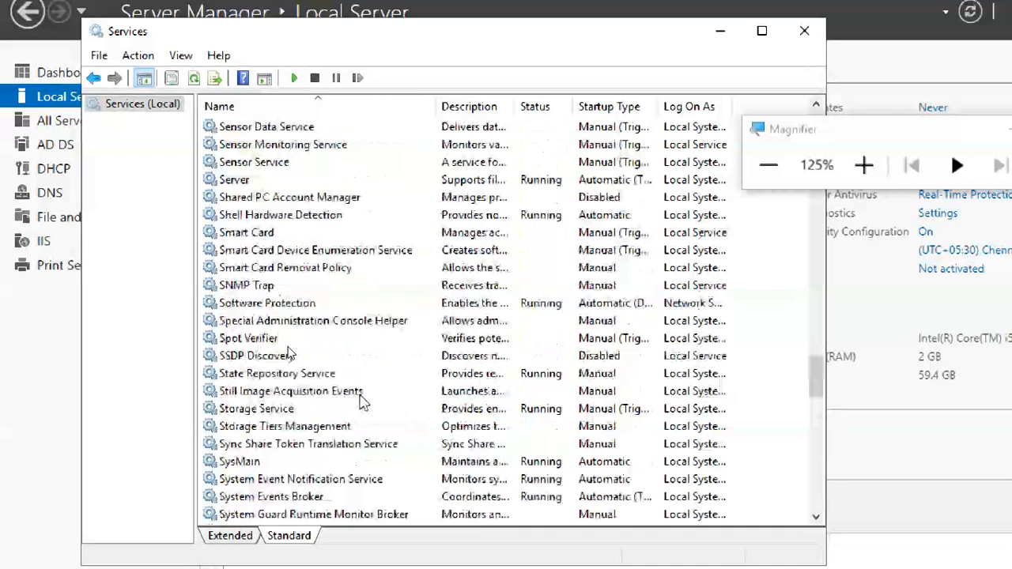
scroll(360, 402, "up", 5)
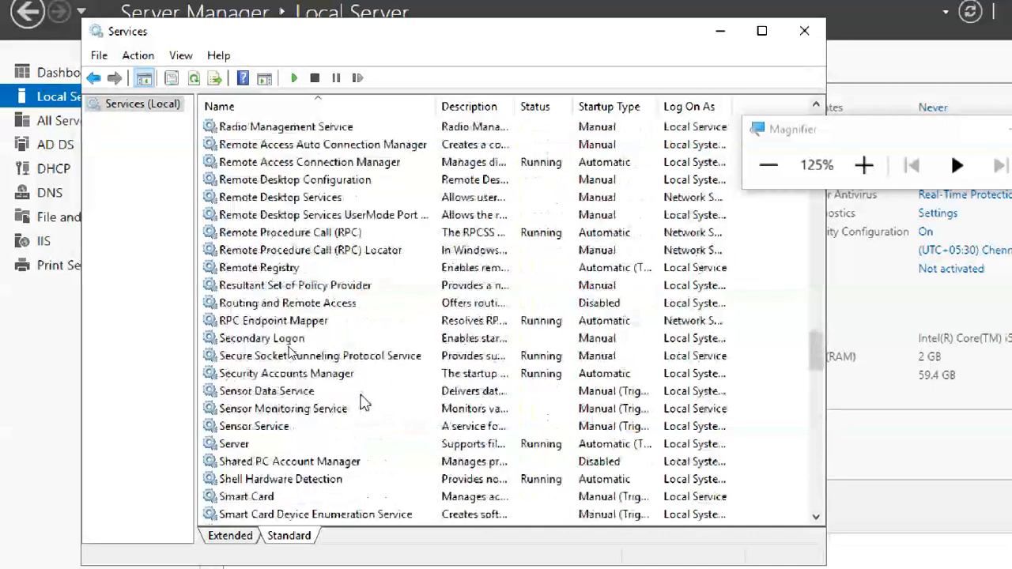
scroll(364, 401, "up", 1)
scroll(366, 402, "up", 2)
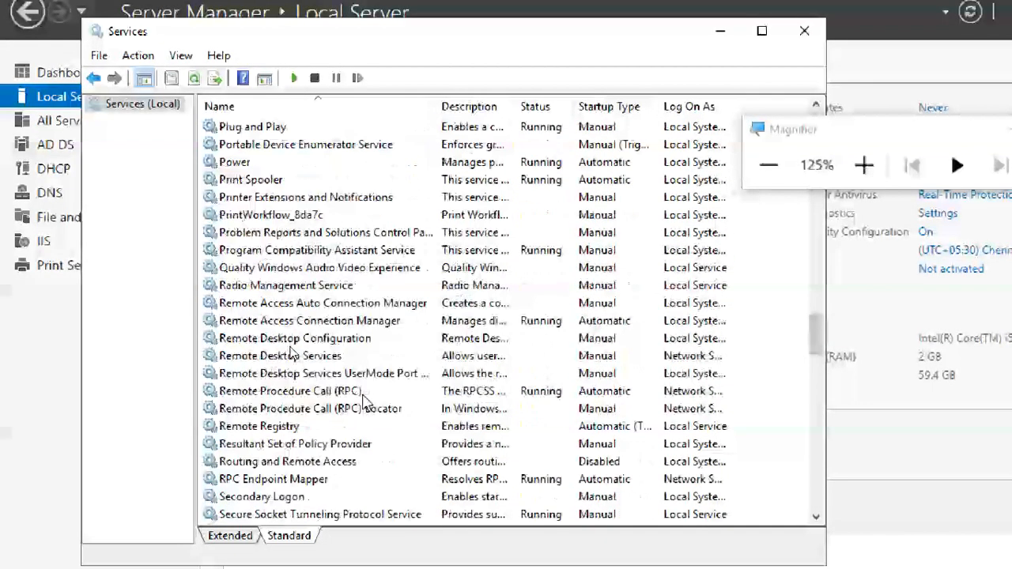
scroll(366, 402, "up", 3)
scroll(366, 402, "up", 4)
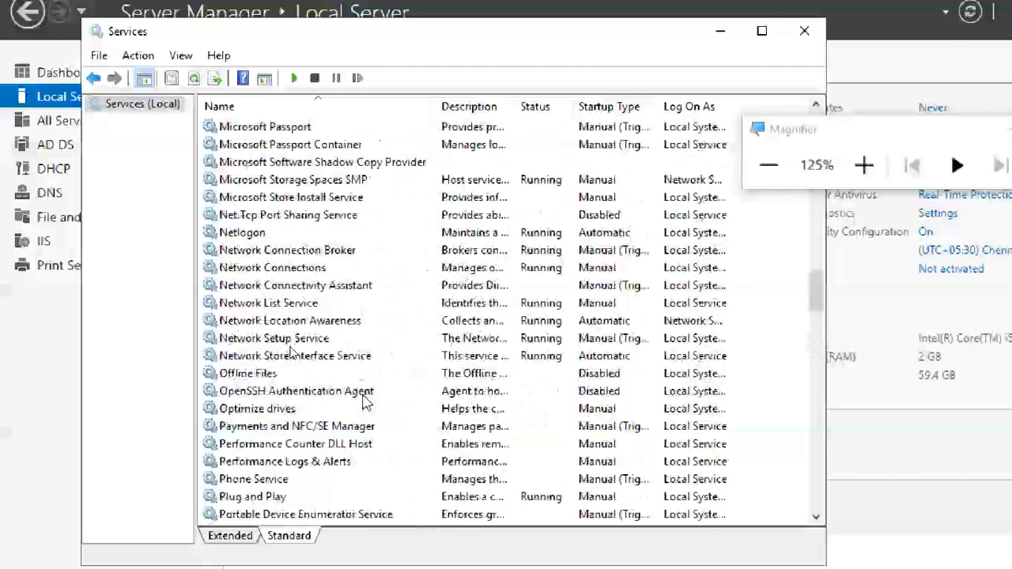
scroll(365, 402, "up", 2)
scroll(365, 402, "up", 3)
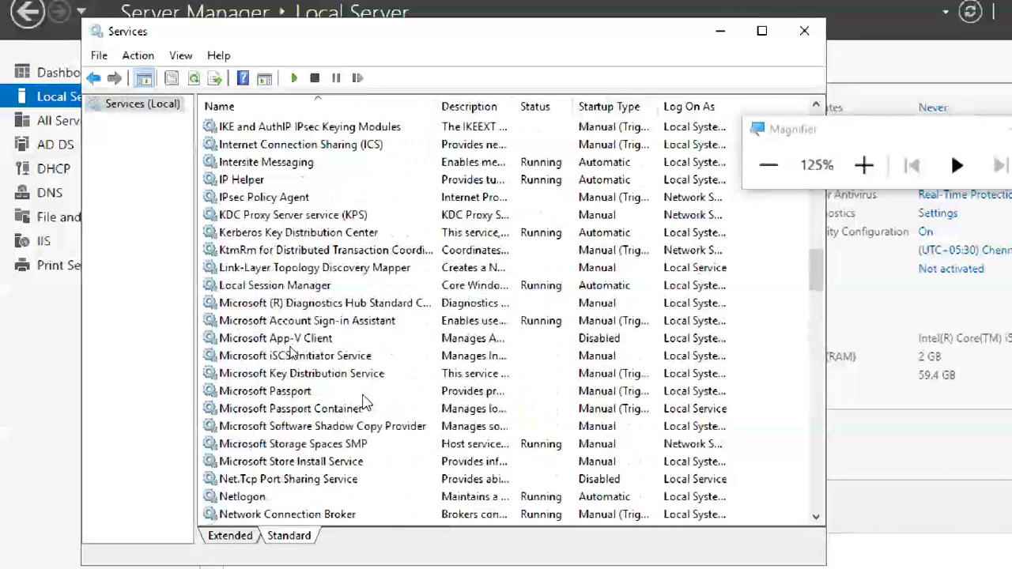
scroll(365, 401, "up", 8)
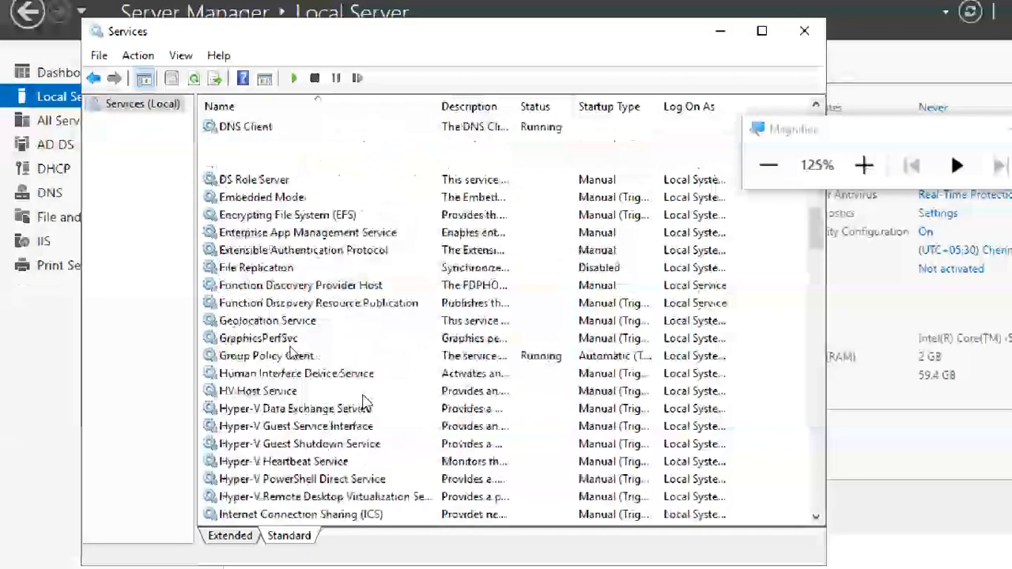
scroll(365, 402, "up", 6)
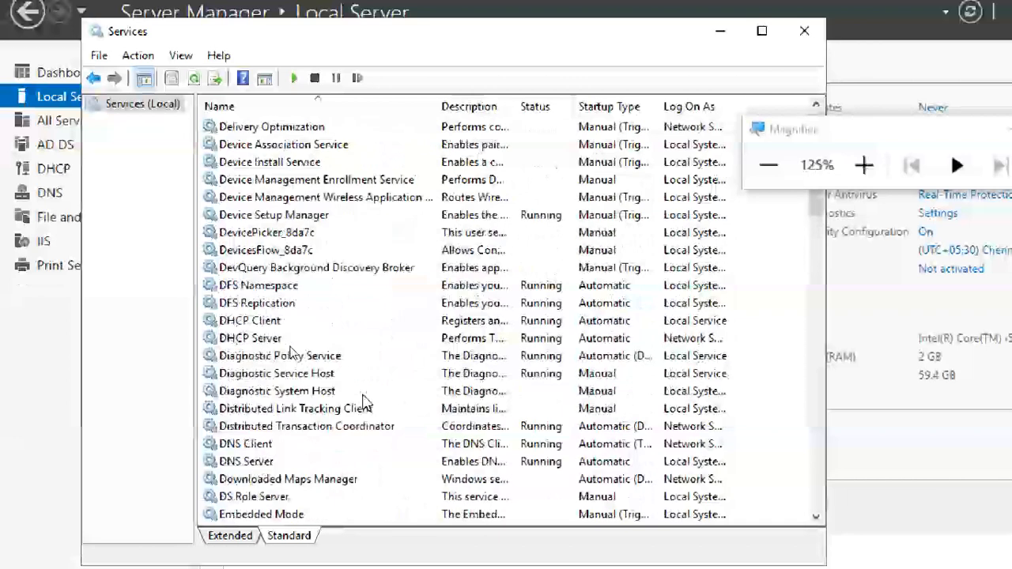
scroll(363, 400, "up", 10)
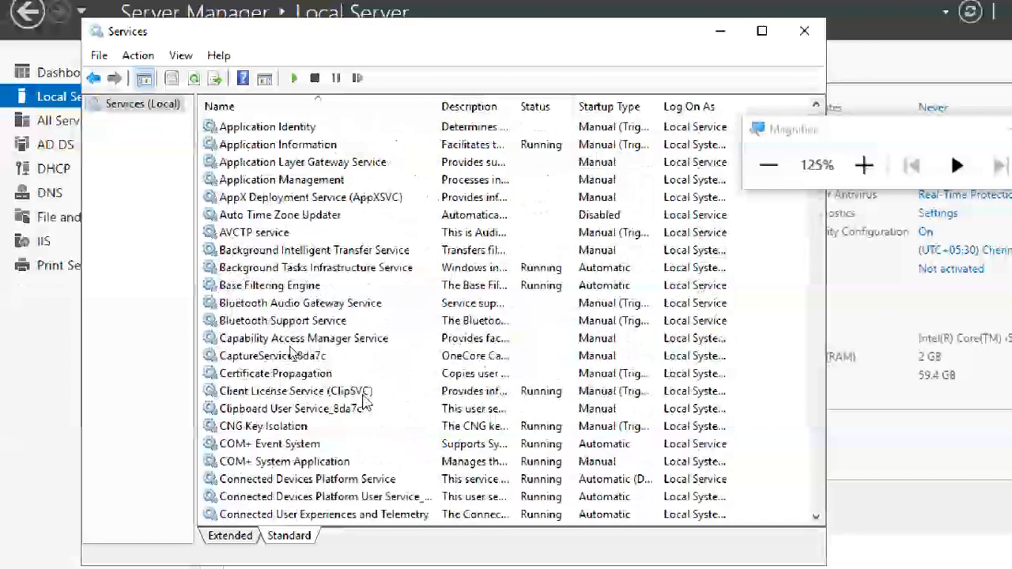
scroll(363, 401, "up", 2)
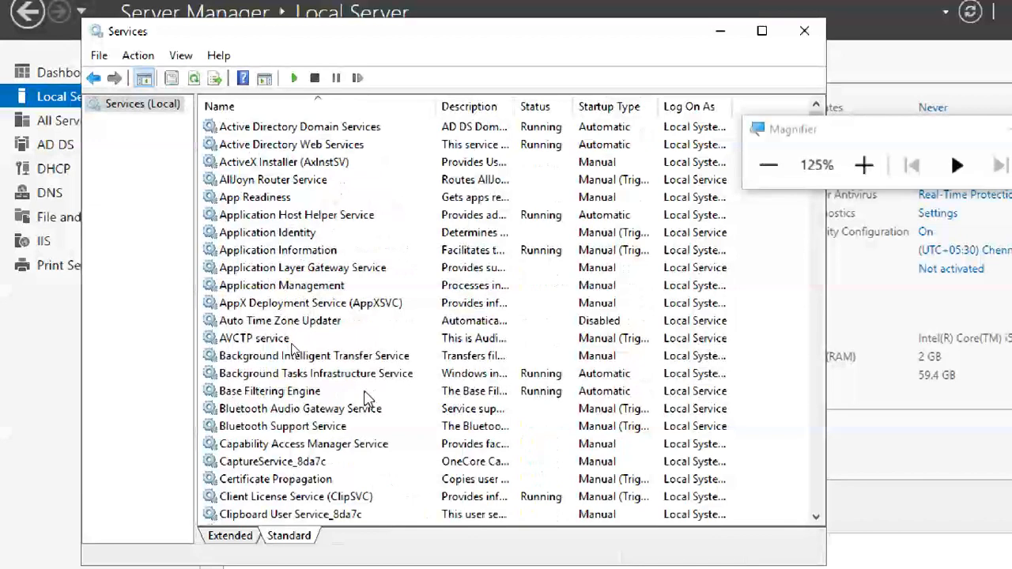
scroll(364, 397, "down", 2)
scroll(366, 397, "up", 2)
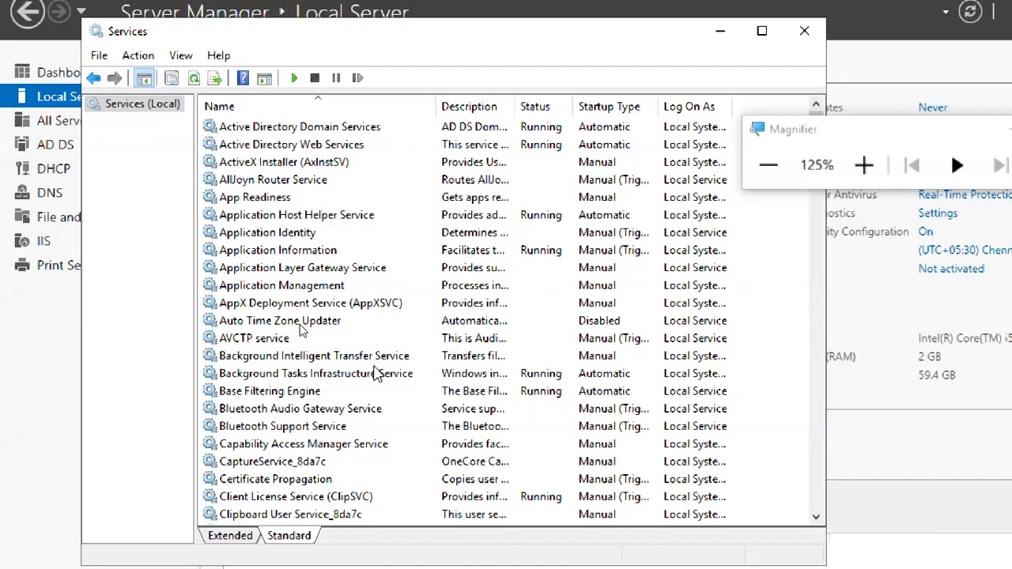
scroll(377, 373, "down", 16)
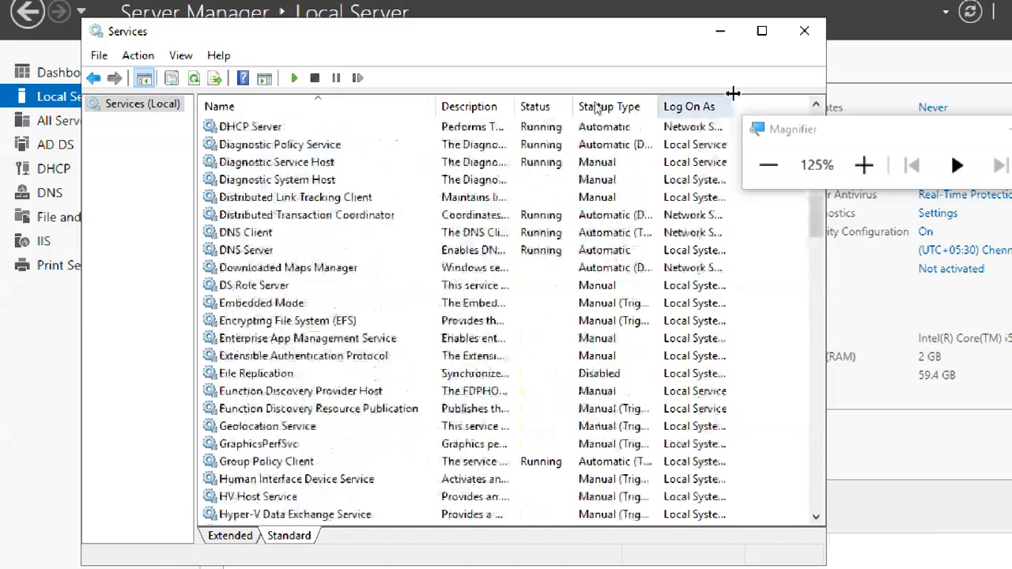
Close the services console and launch a new Work Folders sync share from File and Storage Services.
left_click(804, 30)
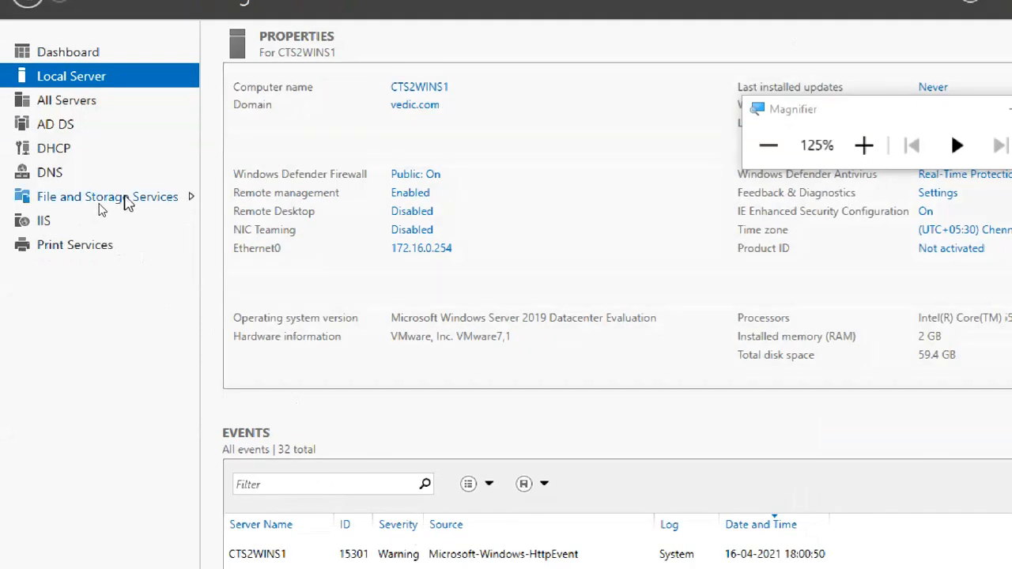
left_click(123, 197)
left_click(123, 200)
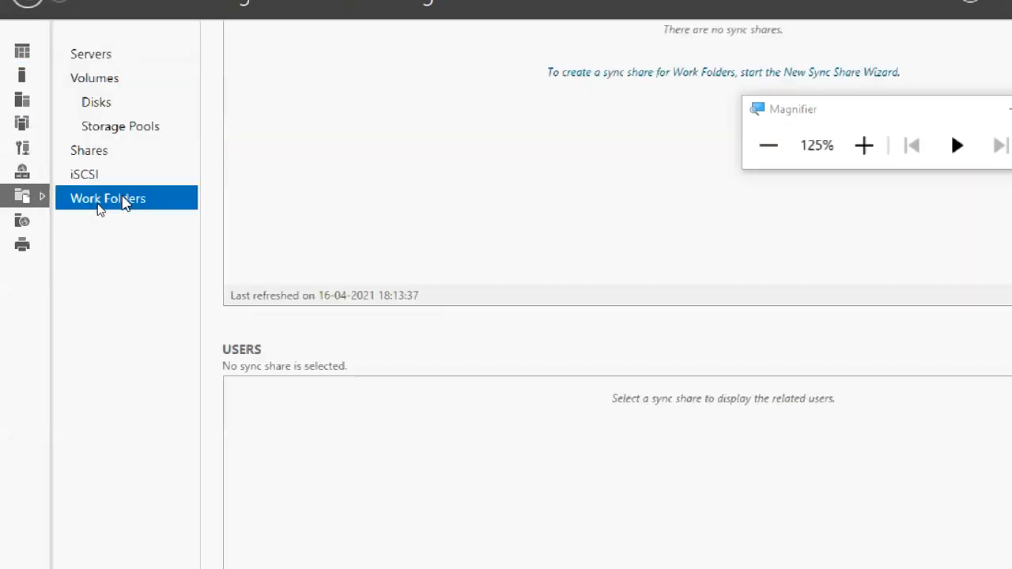
left_click(613, 73)
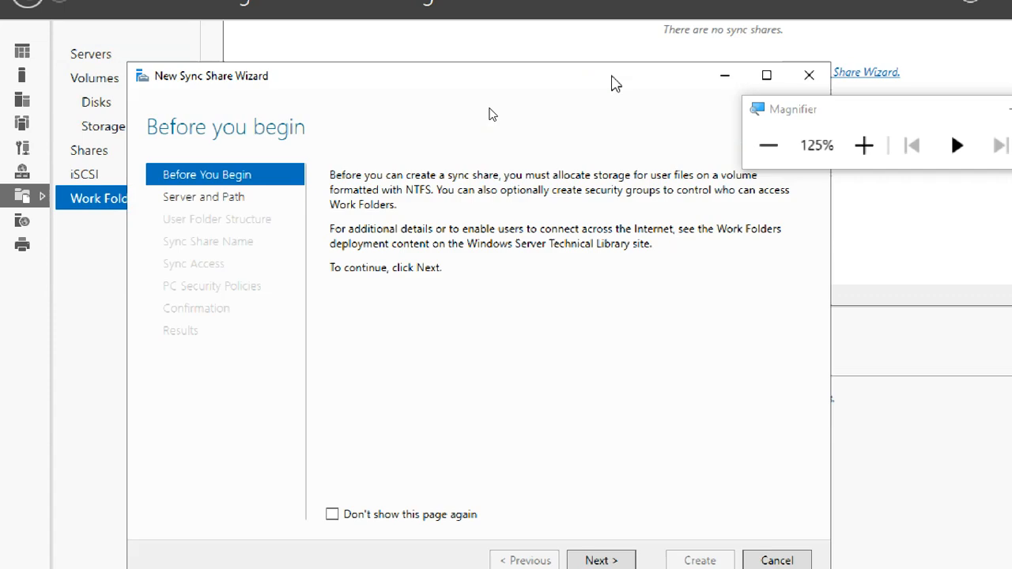
Choose the WORKDATA file share as the location, keeping default user folder naming and the WORKDATA share name.
left_click(600, 561)
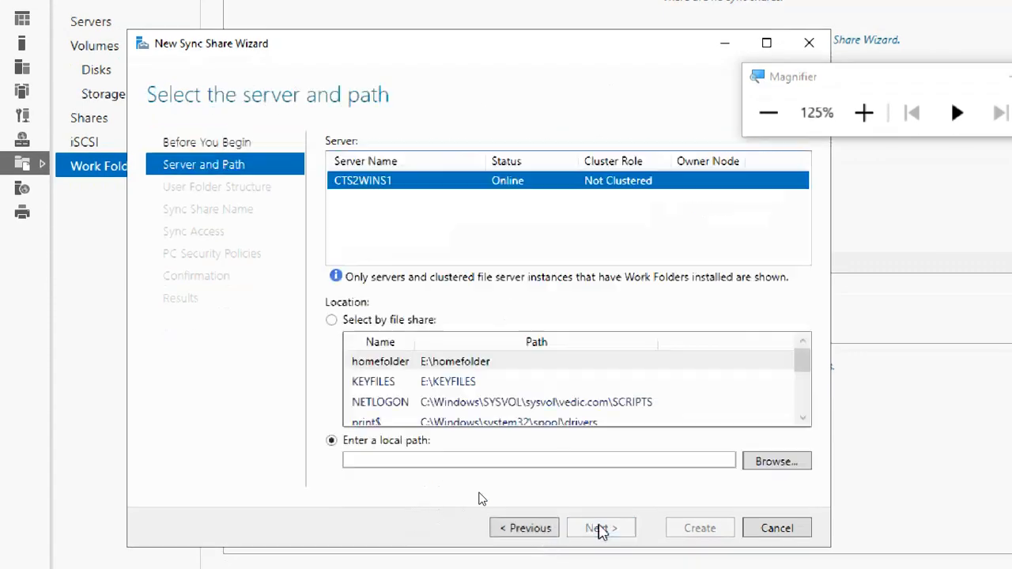
scroll(571, 406, "down", 3)
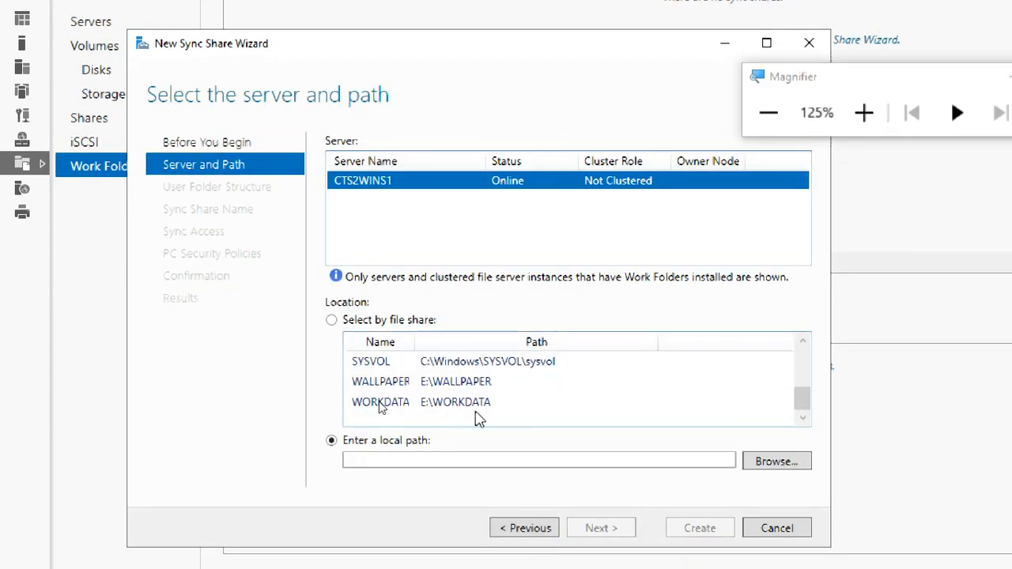
left_click(468, 408)
left_click(609, 527)
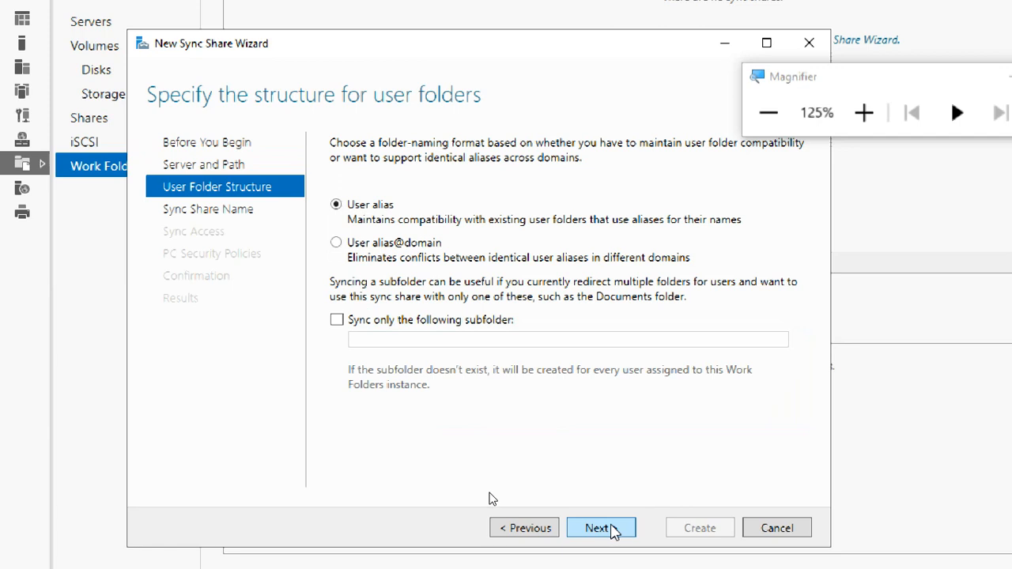
left_click(606, 528)
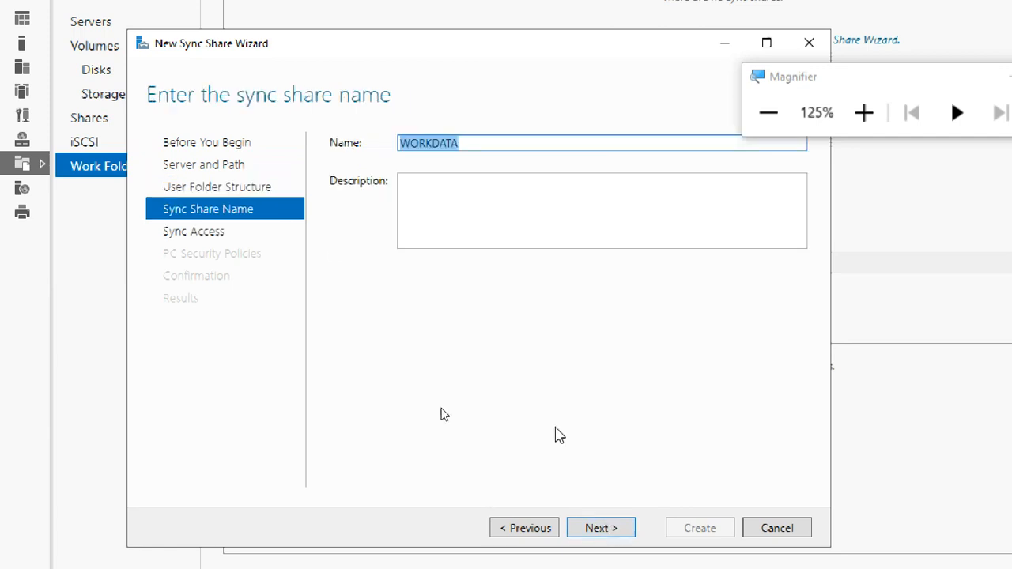
left_click(616, 528)
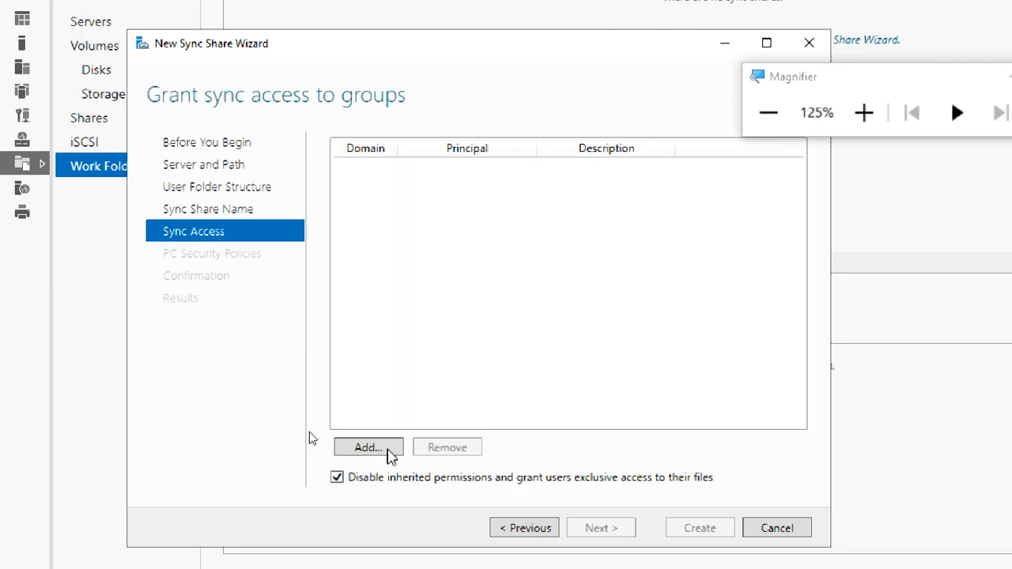
Grant Domain Users sync access and create the WORKDATA sync share.
left_click(386, 449)
type("domain users")
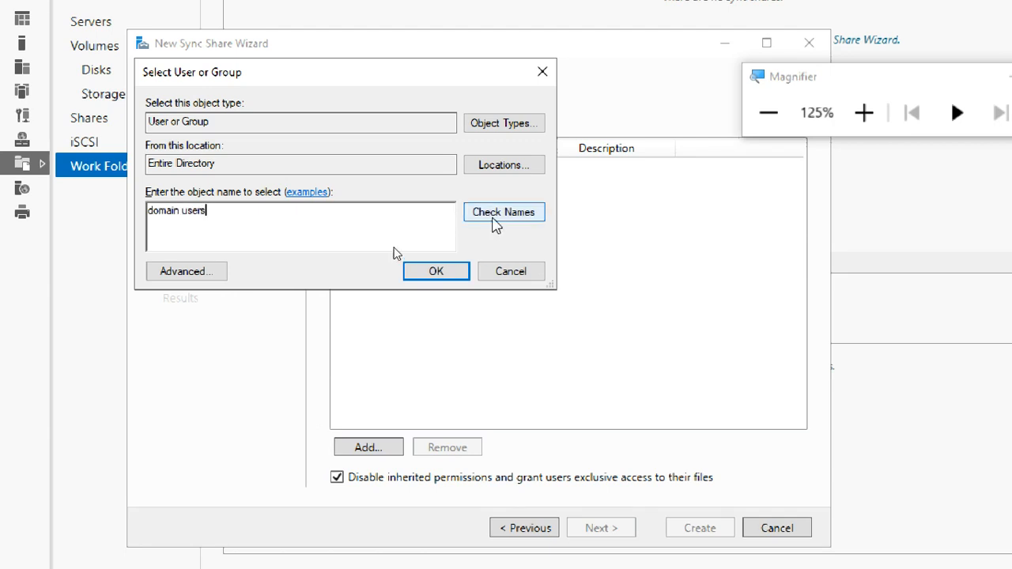
left_click(494, 224)
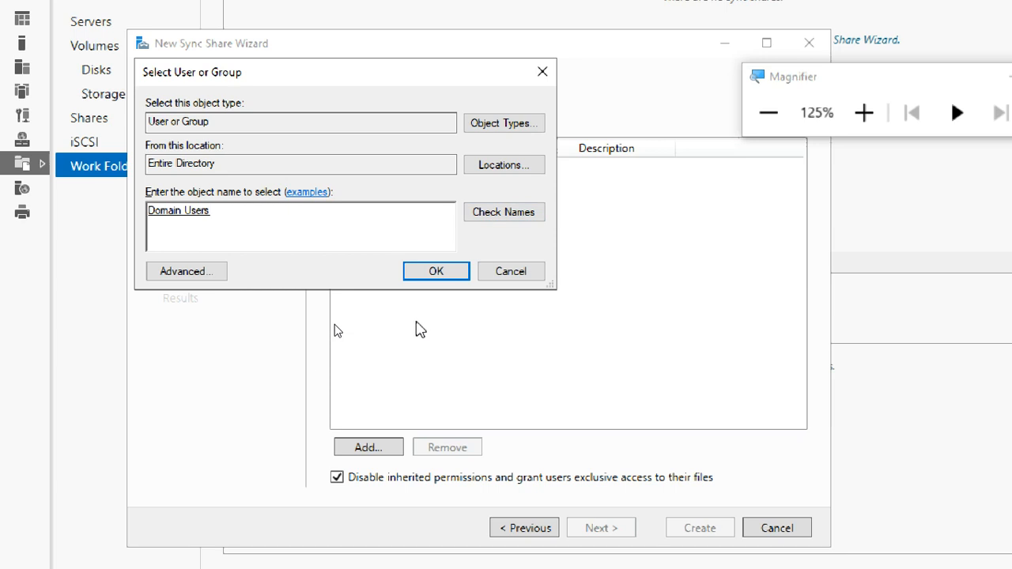
left_click(430, 273)
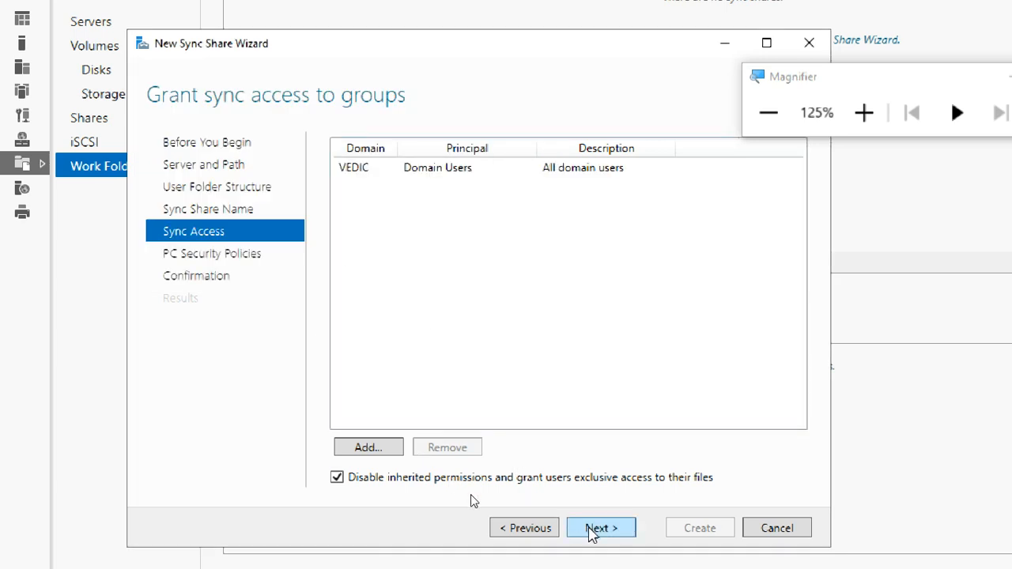
left_click(595, 528)
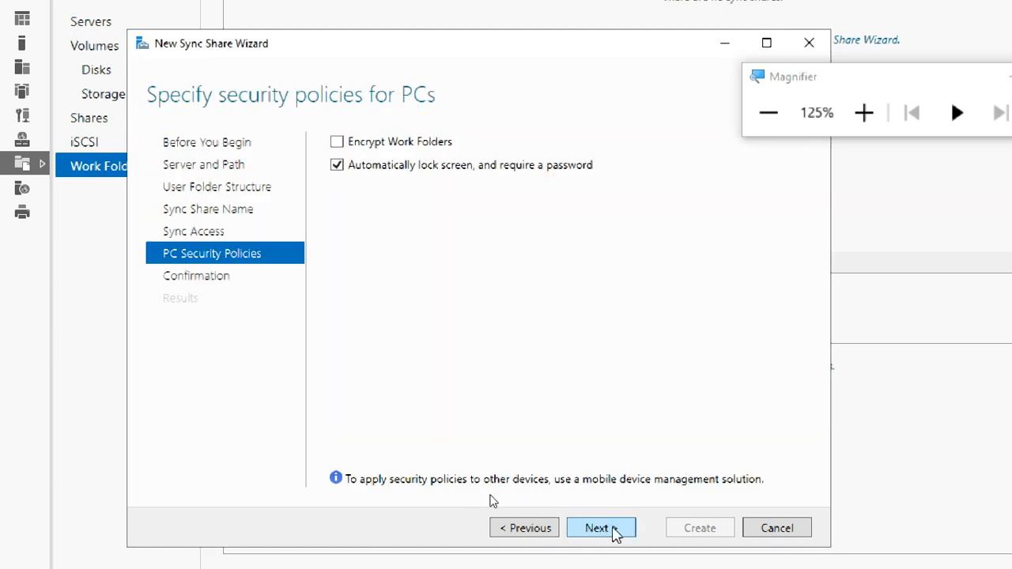
left_click(614, 530)
left_click(685, 536)
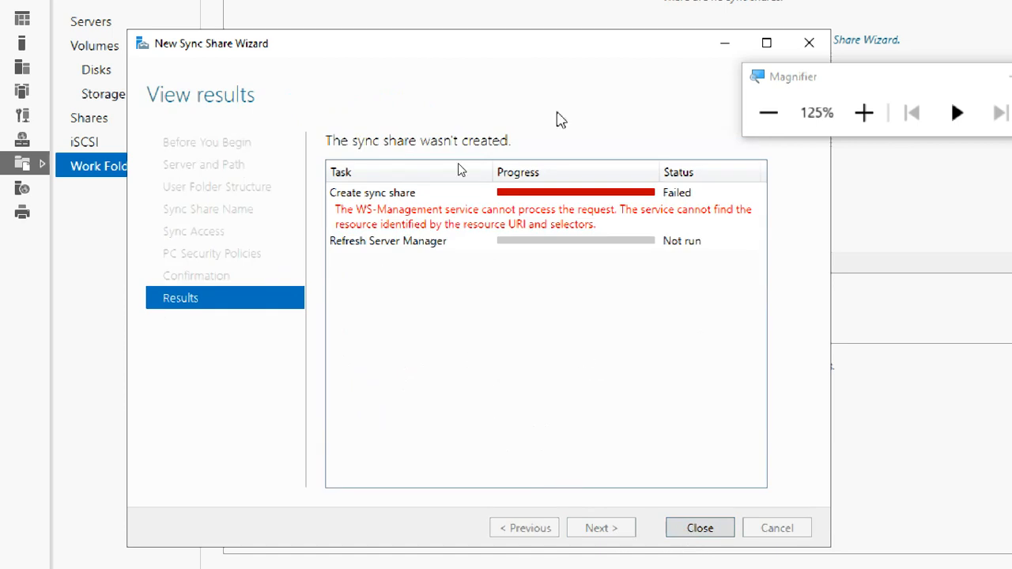
Exit VM full screen, bring Chrome forward with a new tab, and resize its window.
left_click(768, 112)
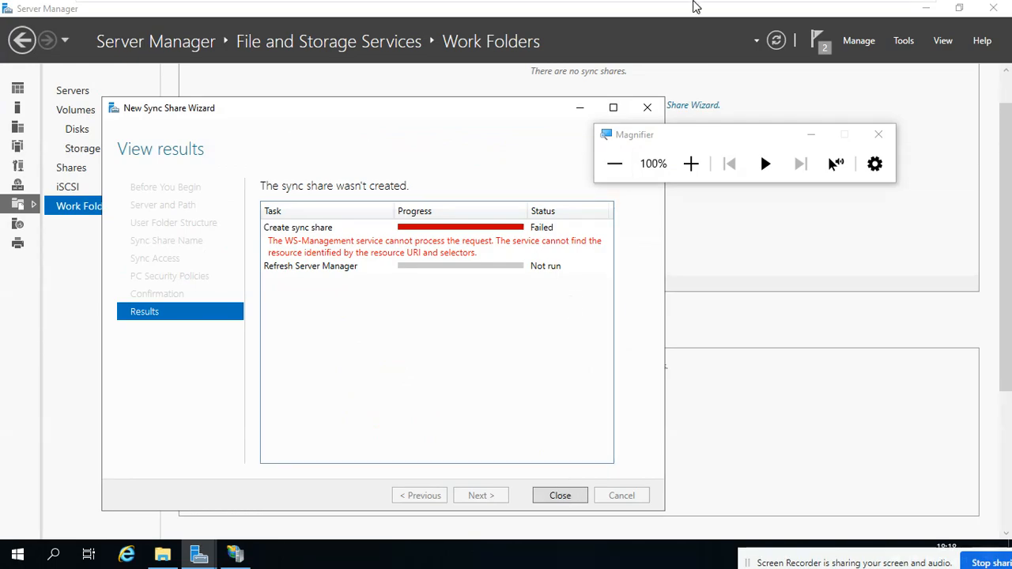
mouse_move(696, 6)
left_click(902, 9)
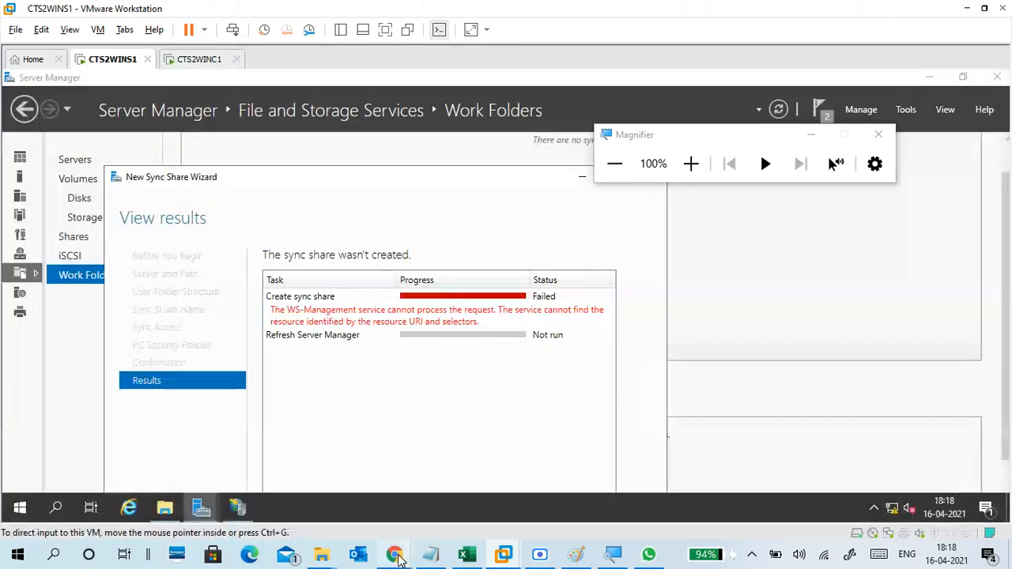
mouse_move(396, 553)
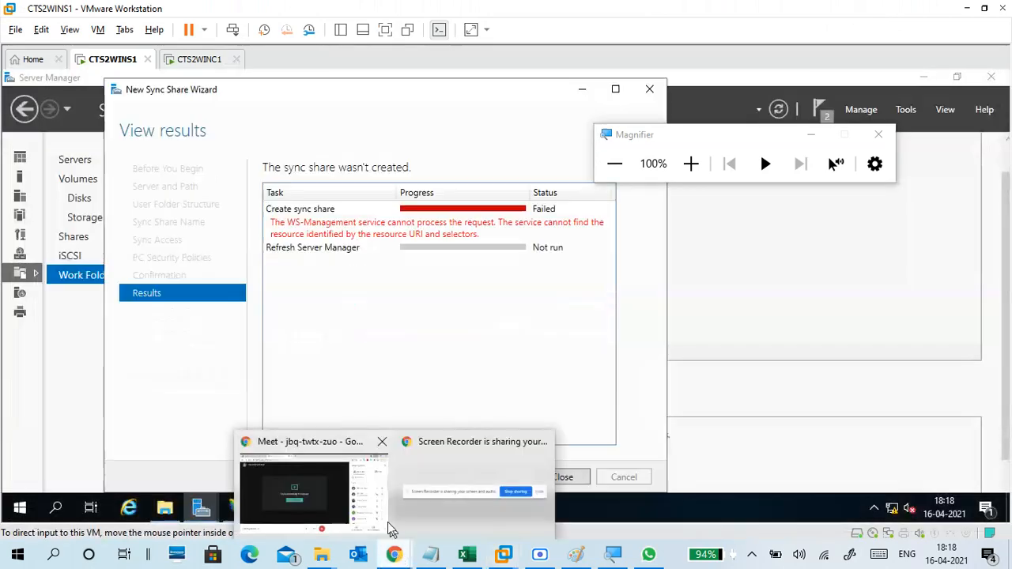
left_click(328, 459)
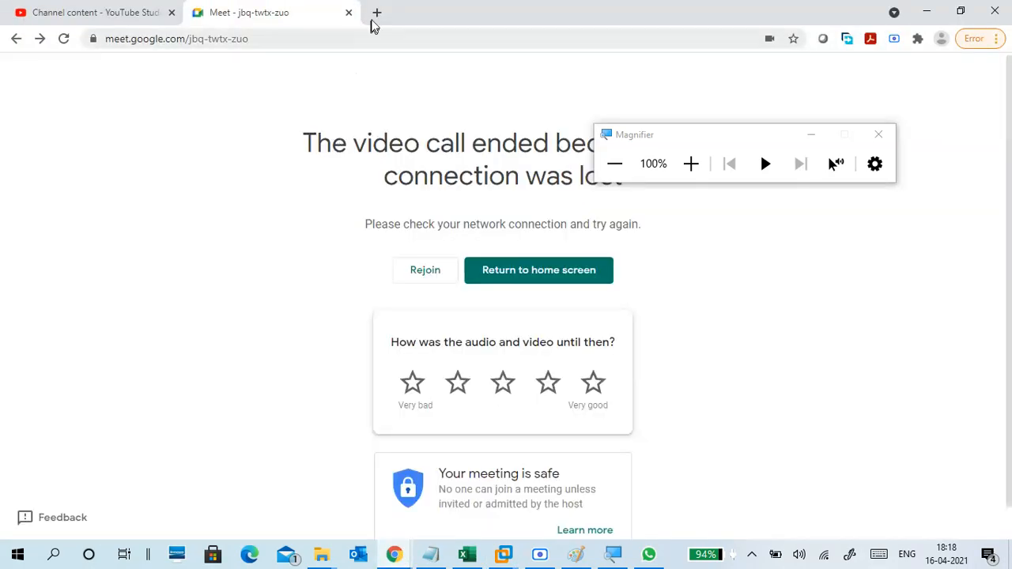
left_click(377, 13)
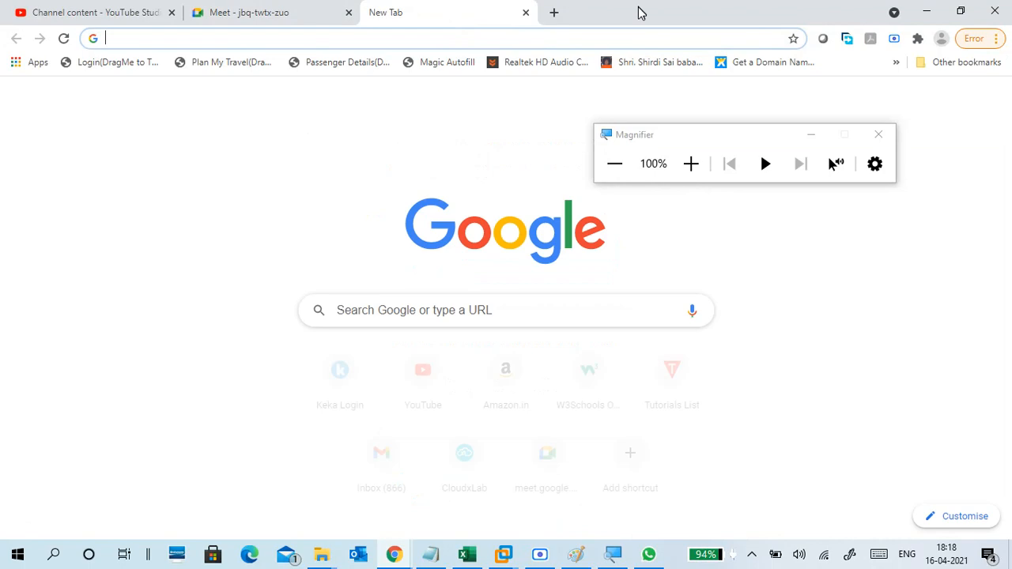
left_click_drag(571, 13, 594, 300)
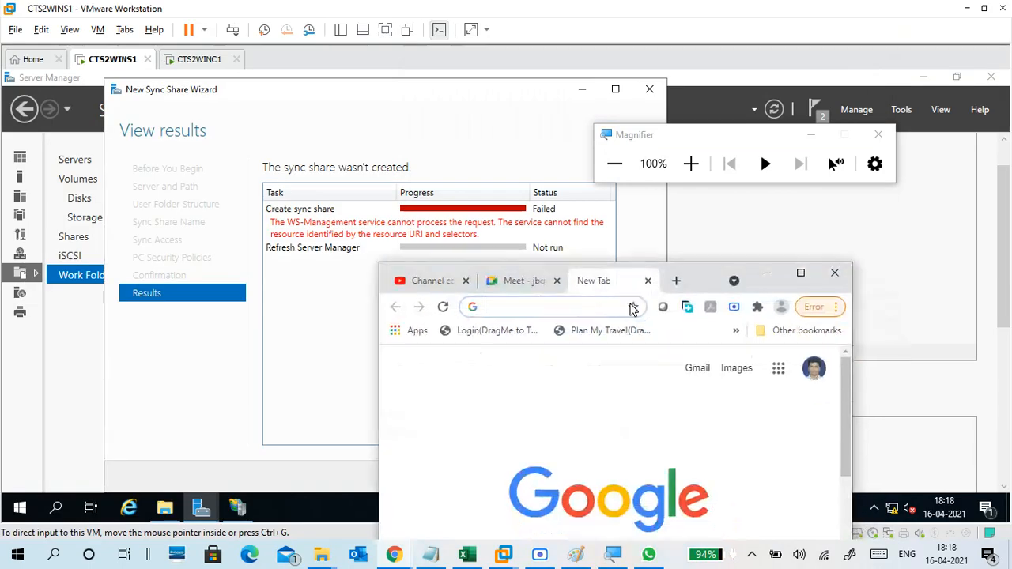
left_click_drag(853, 290, 1007, 290)
Google the Work Folders 'WS-Management service cannot process the request' error and maximize the results window.
left_click(677, 311)
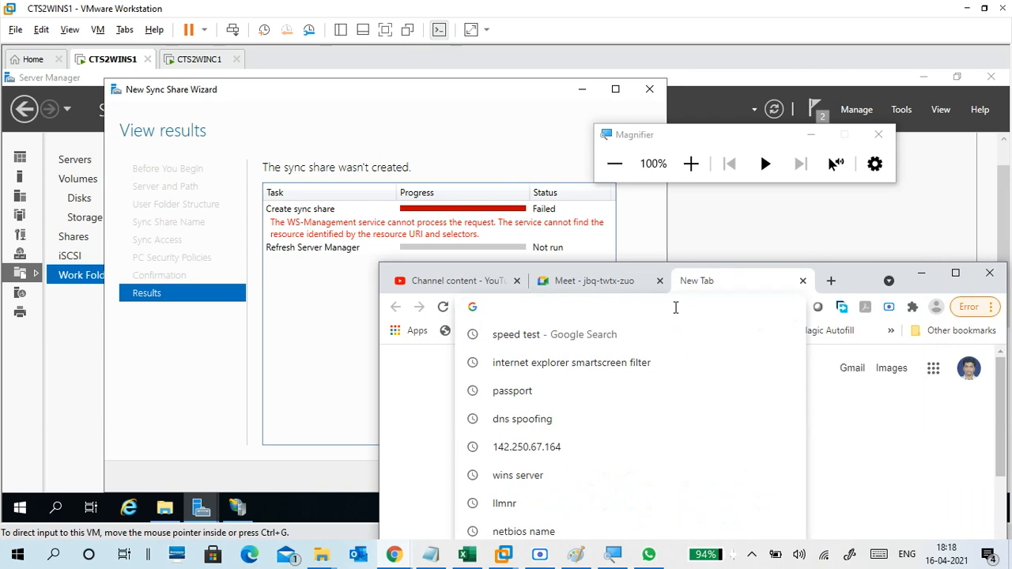
type("work")
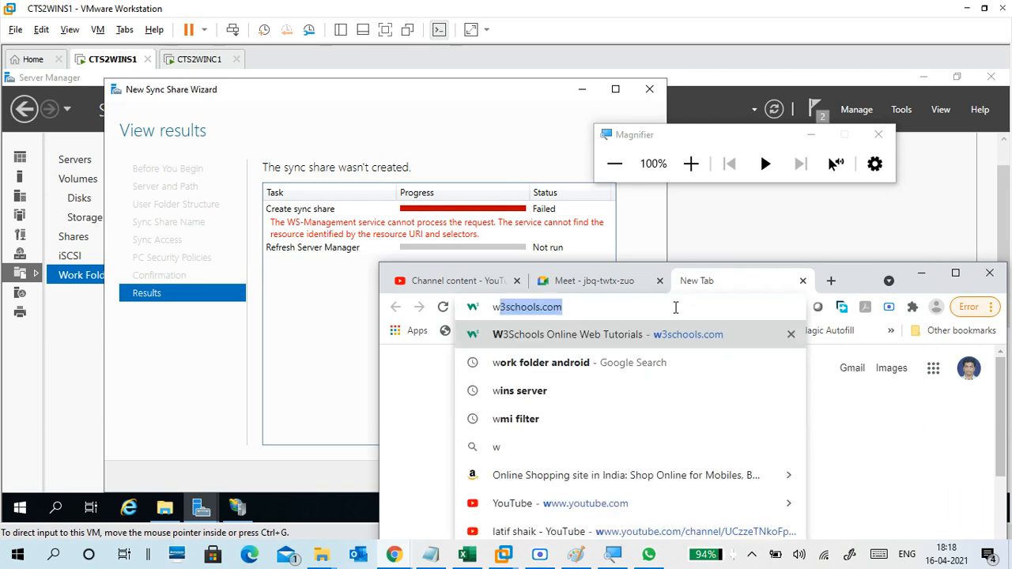
key("Right")
key("BackSpace")
key("BackSpace")
key("BackSpace")
key("BackSpace")
key("BackSpace")
key("BackSpace")
key("BackSpace")
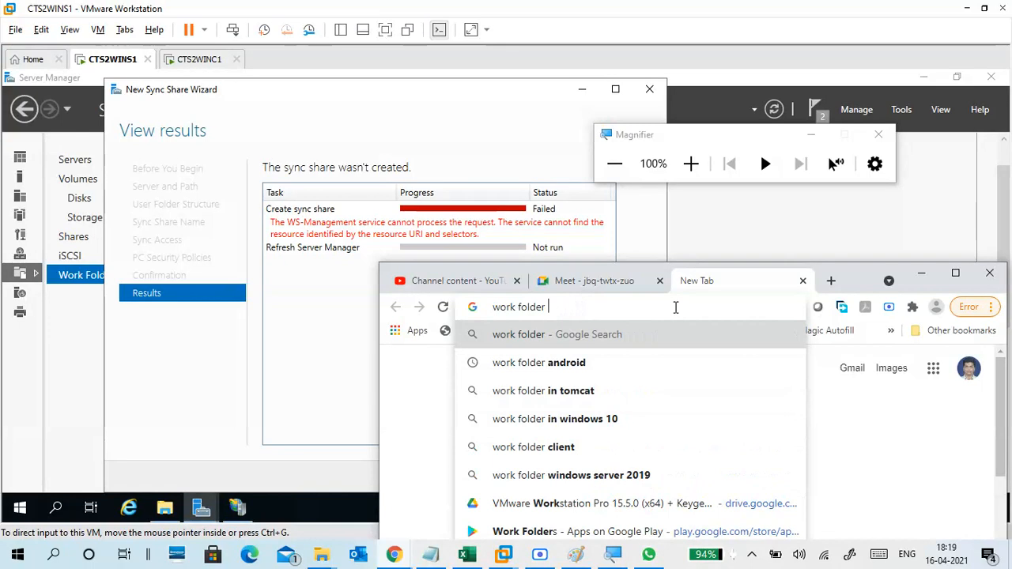
type("ws-")
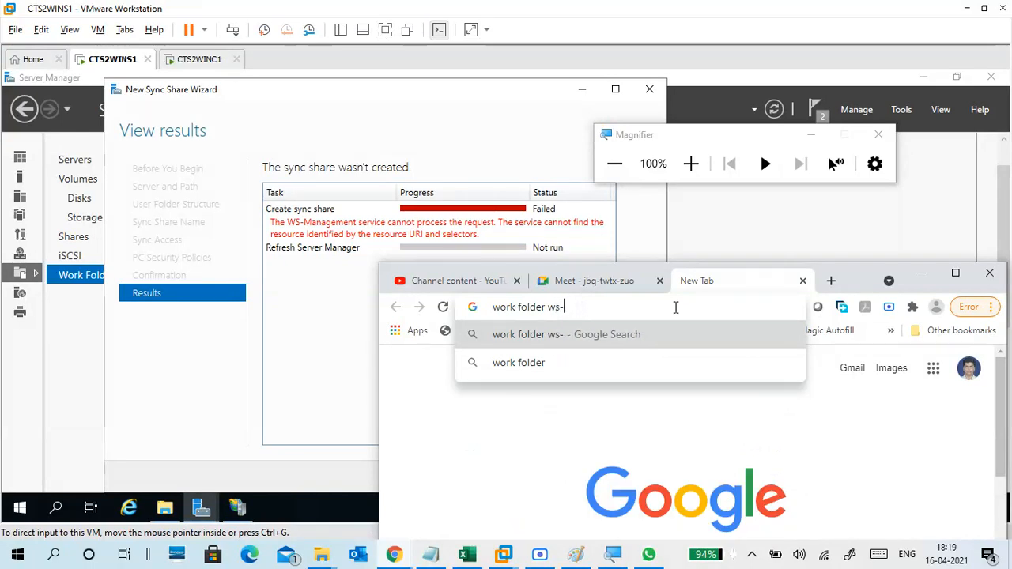
type("manage")
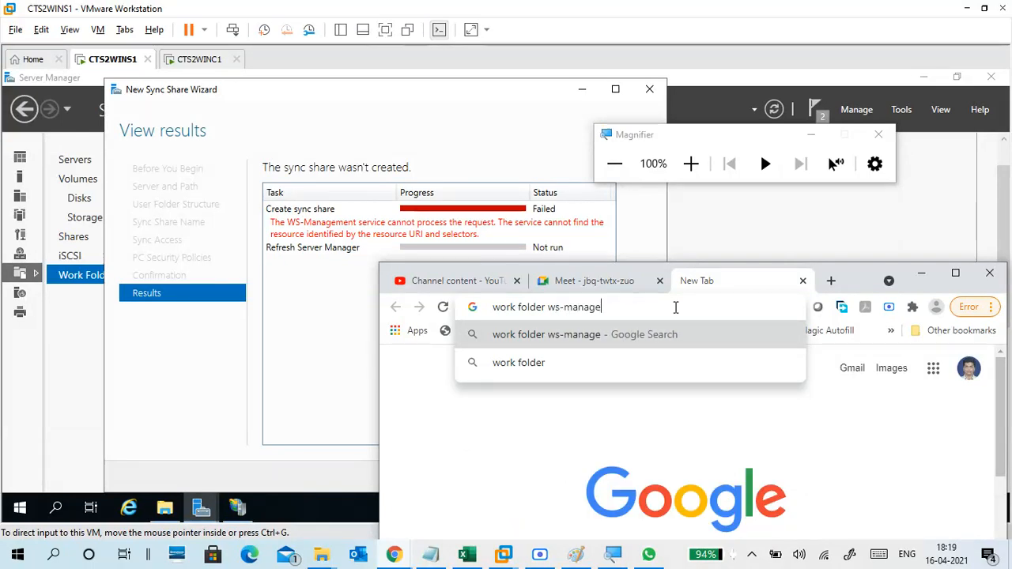
type("mnet ")
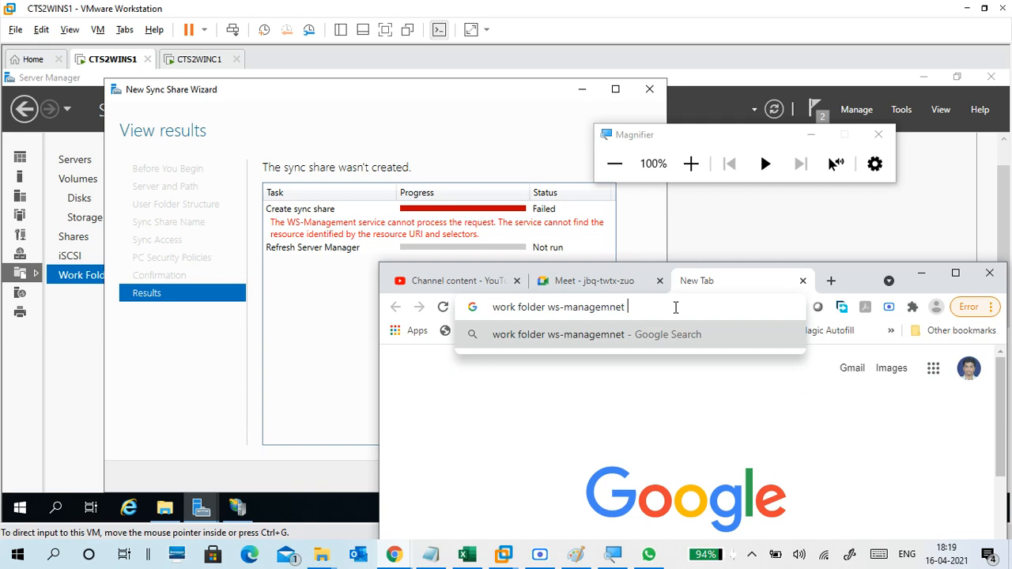
type("serv")
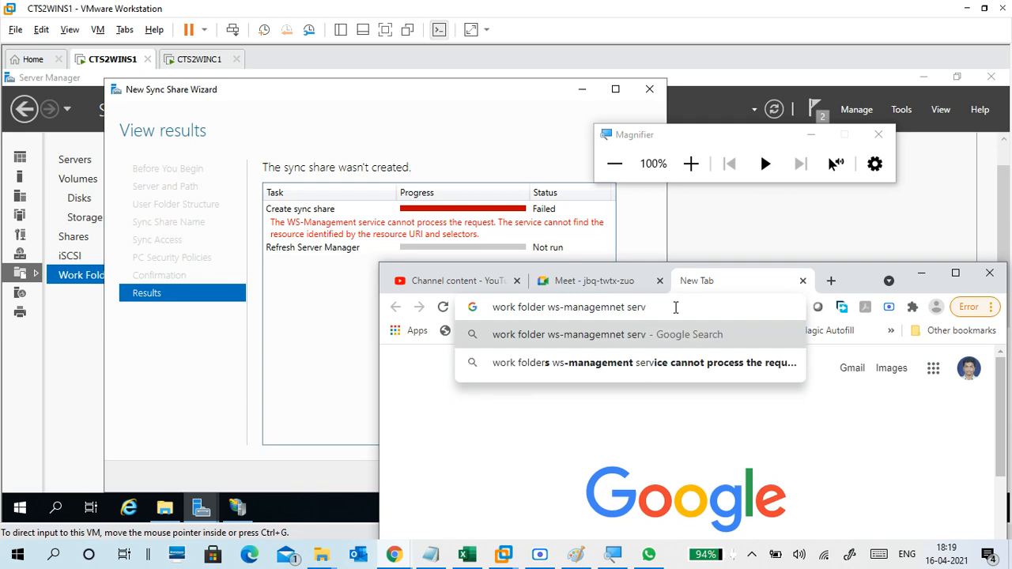
key("Down")
key("Return")
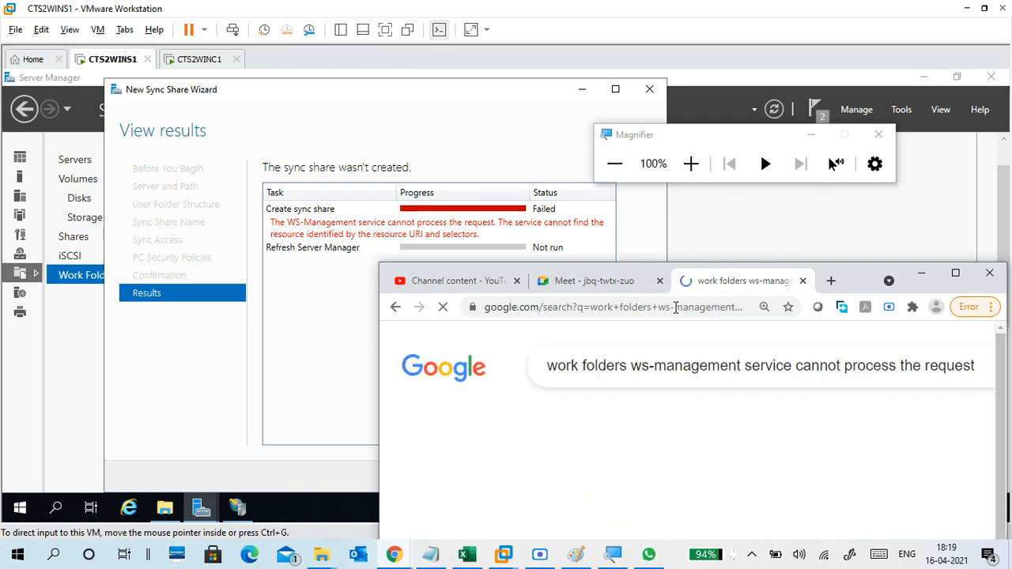
left_click(955, 274)
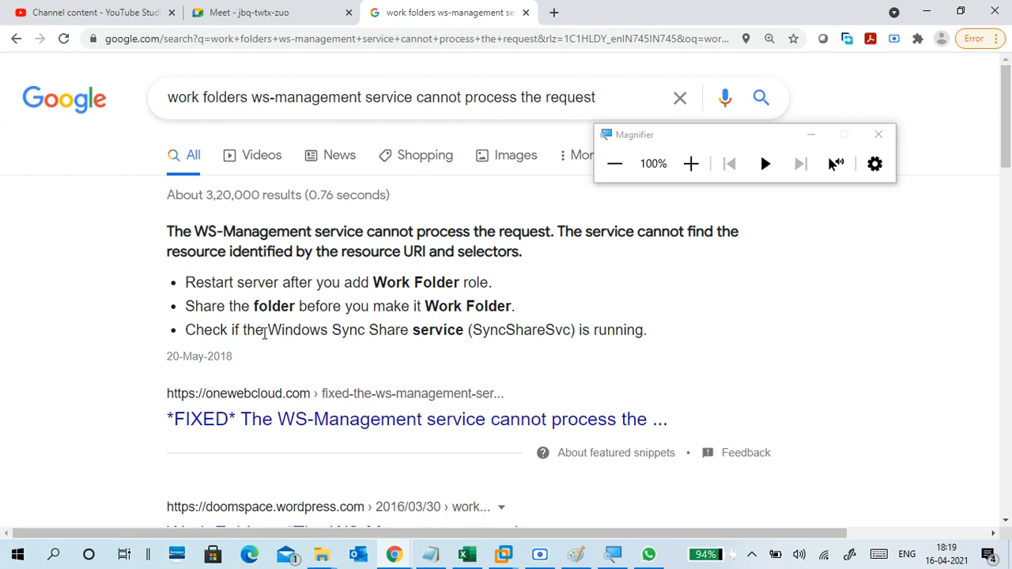
Highlight the Windows Sync Share service tip in the search results, then return to the CTS2WINS1 VM.
left_click_drag(265, 332, 623, 335)
left_click(416, 348)
left_click(508, 557)
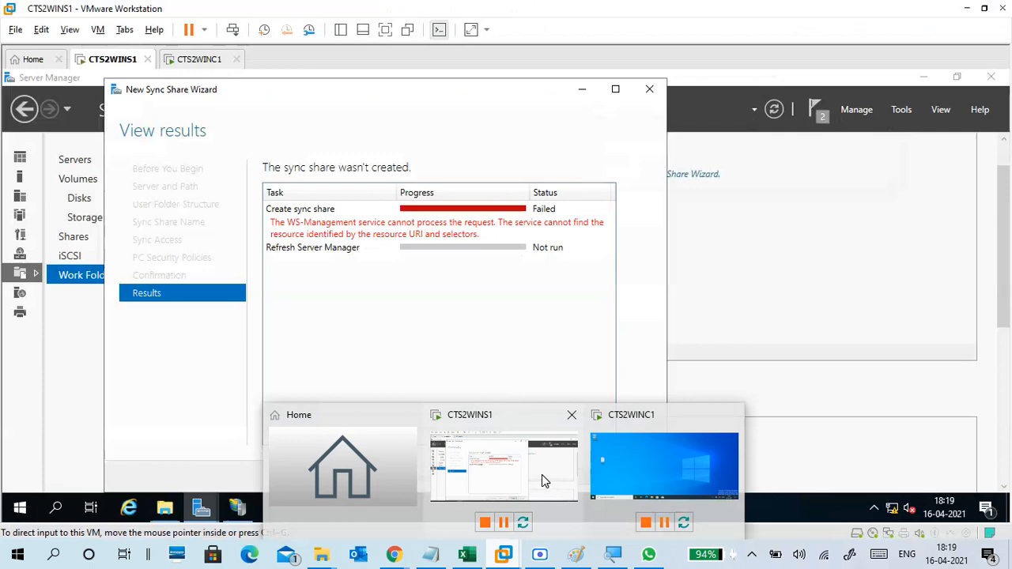
Close the failed sync share wizard and launch the Services console at 150% magnification.
left_click(542, 475)
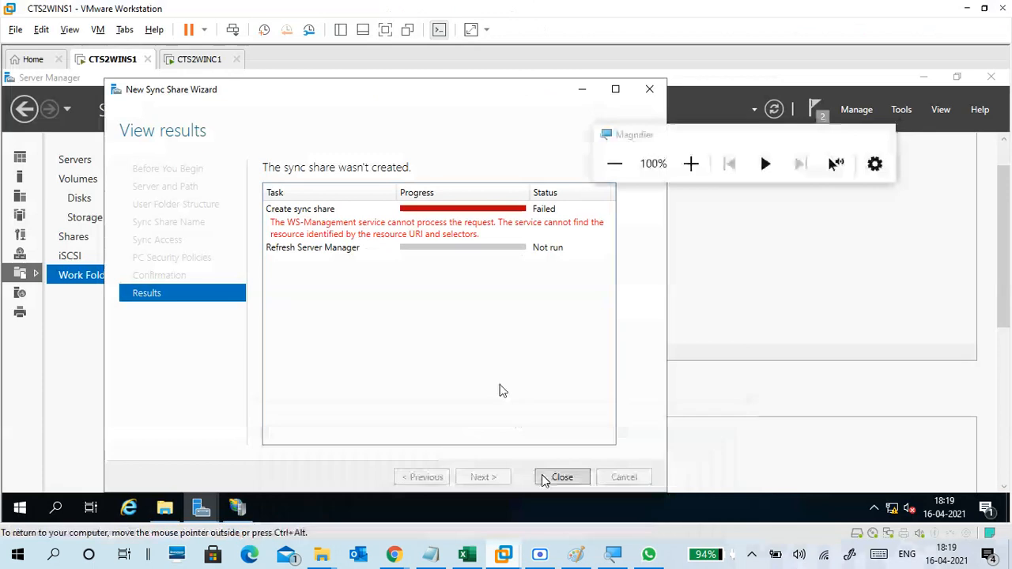
left_click(650, 89)
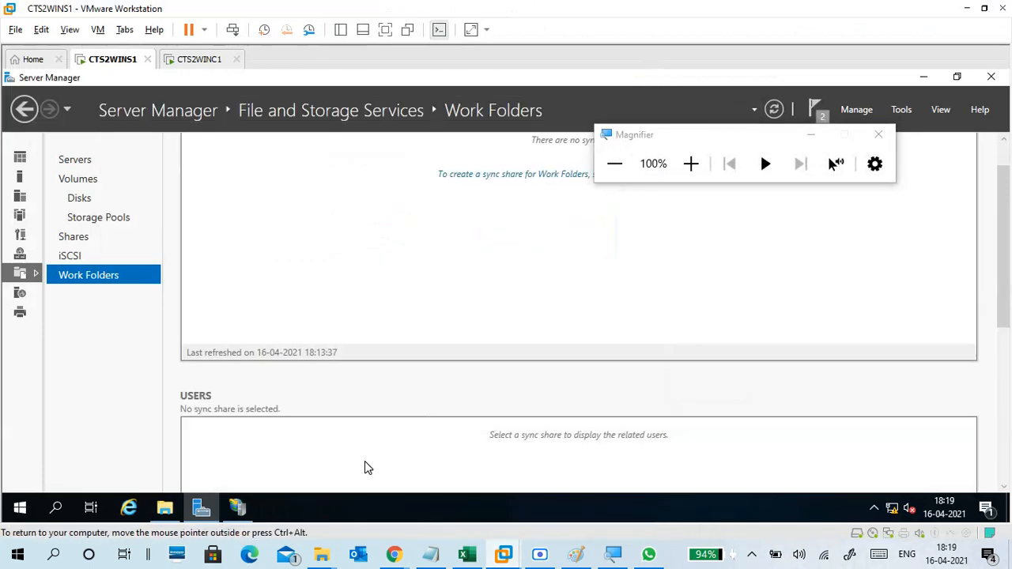
key("super+r")
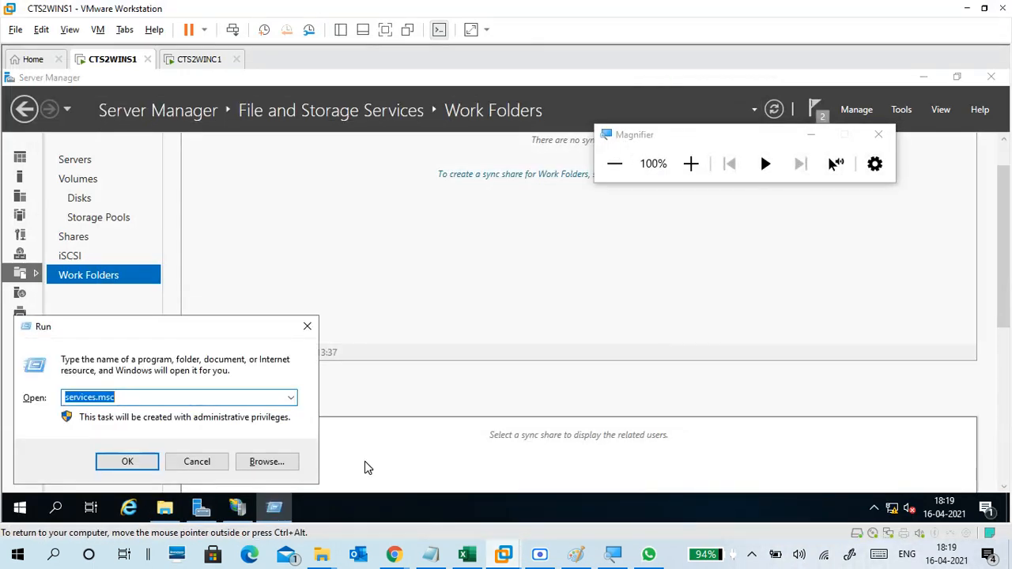
key("Return")
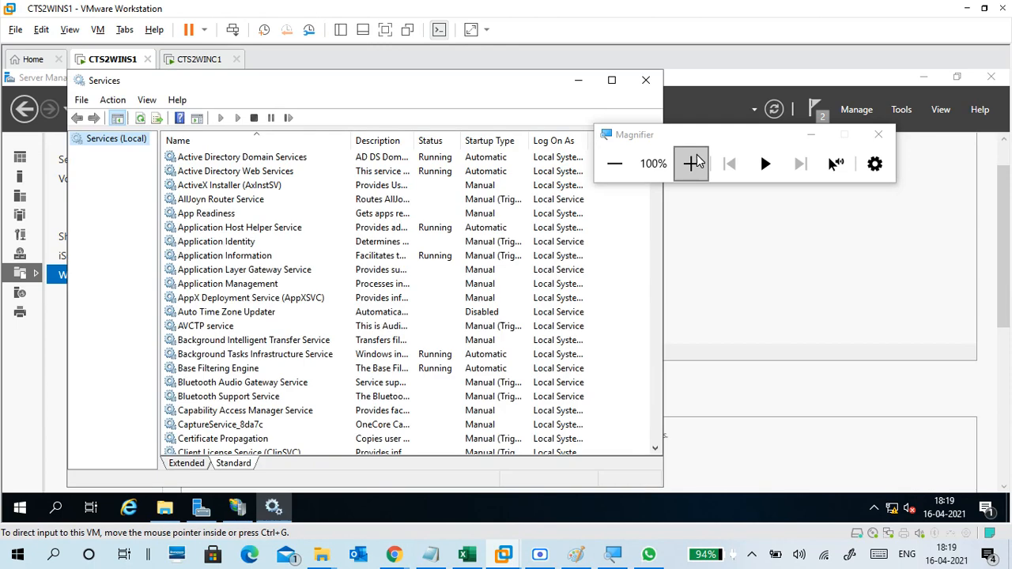
left_click(691, 164)
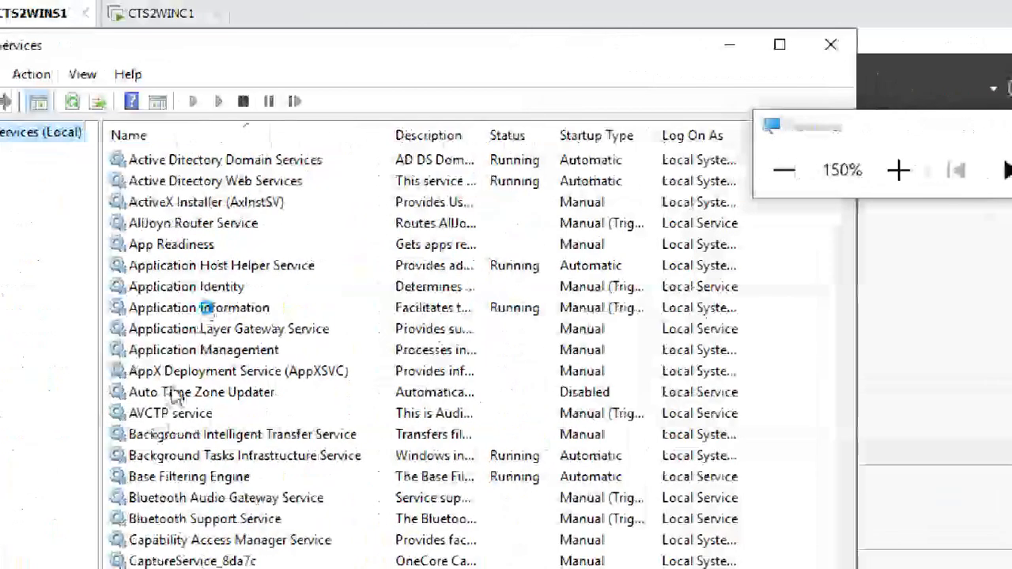
Start the Windows Sync Share service from its Properties dialog.
left_click(16, 393)
key("w")
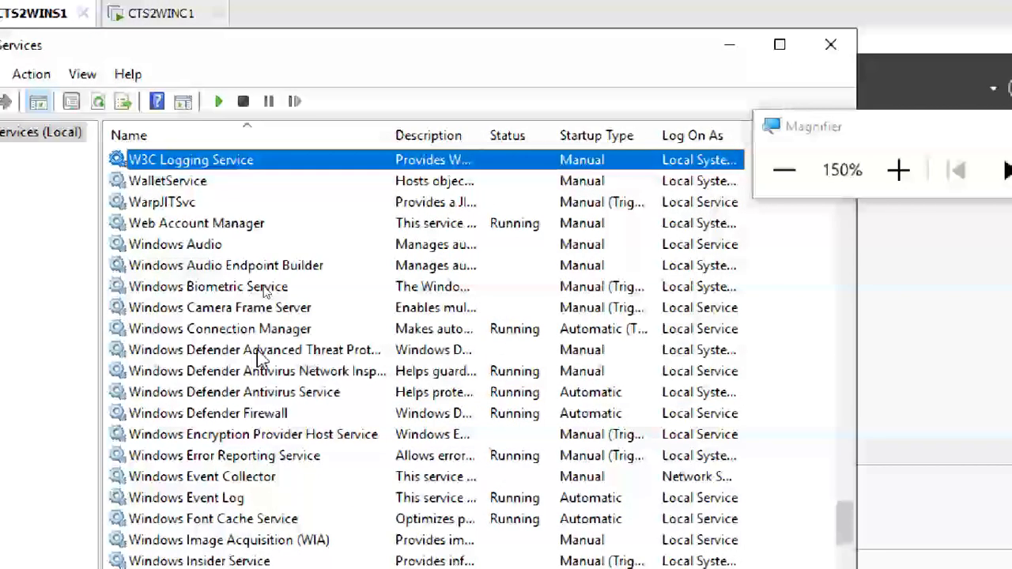
scroll(235, 342, "down", 8)
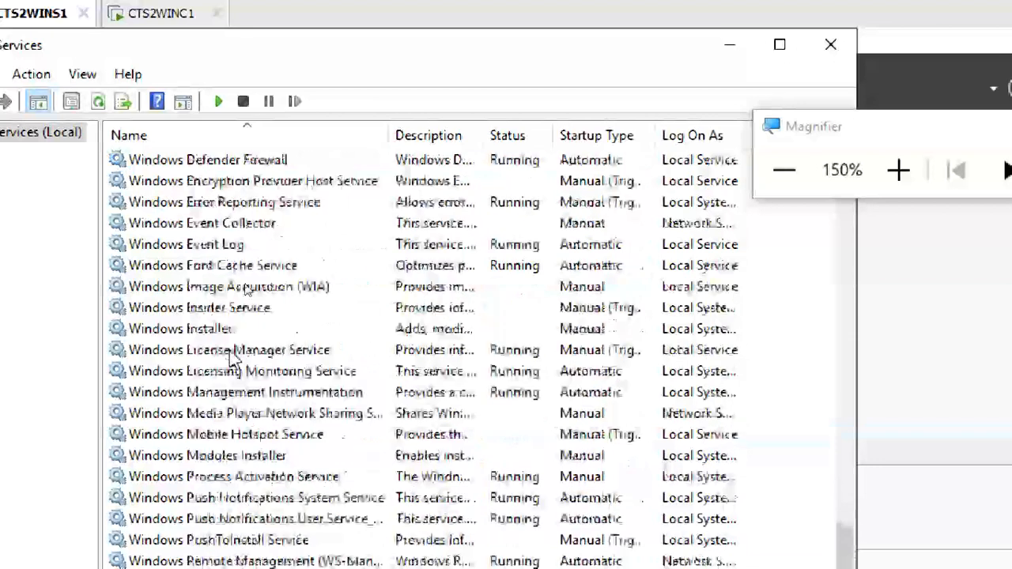
left_click(233, 440)
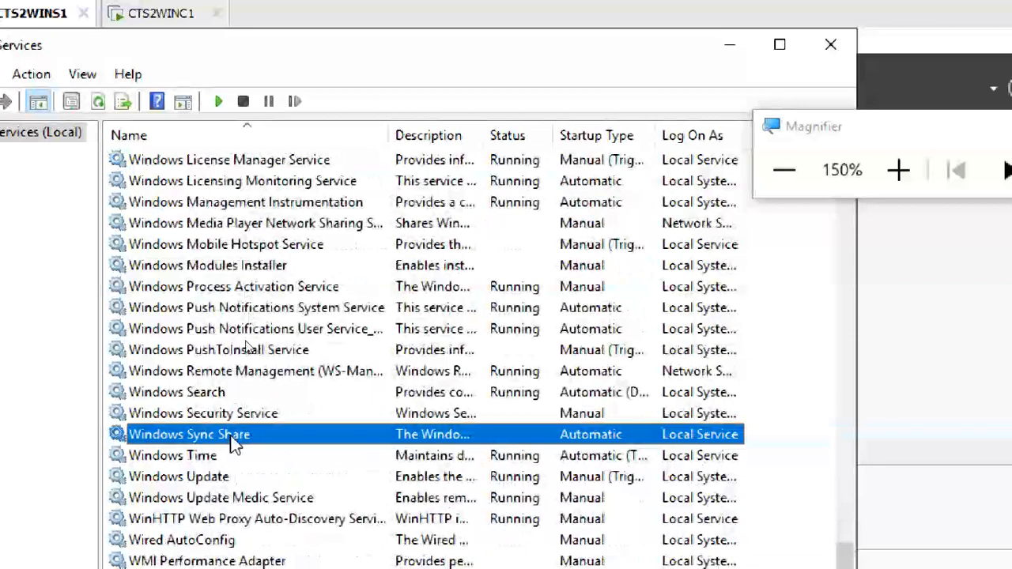
right_click(235, 440)
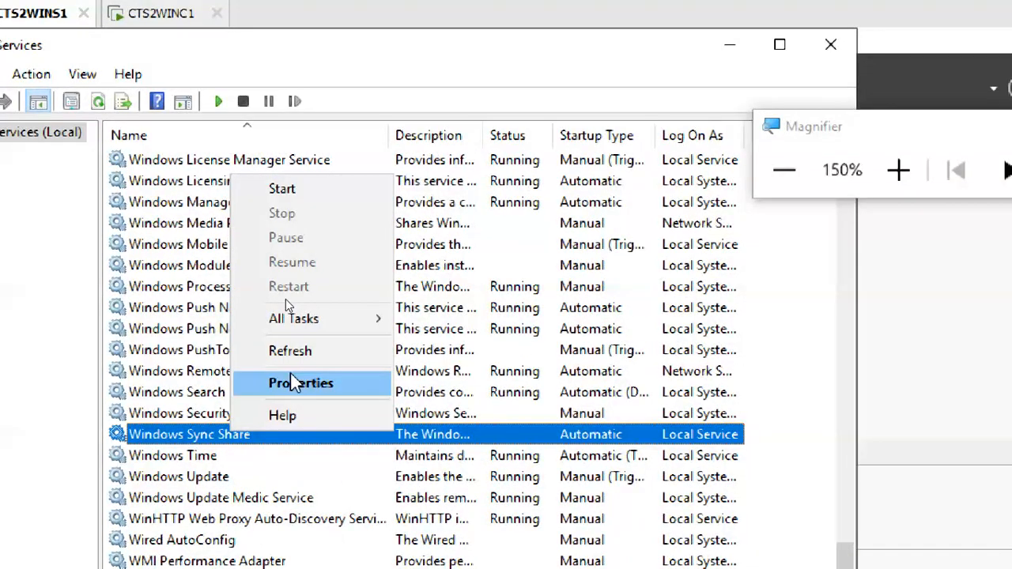
left_click(267, 383)
left_click(286, 441)
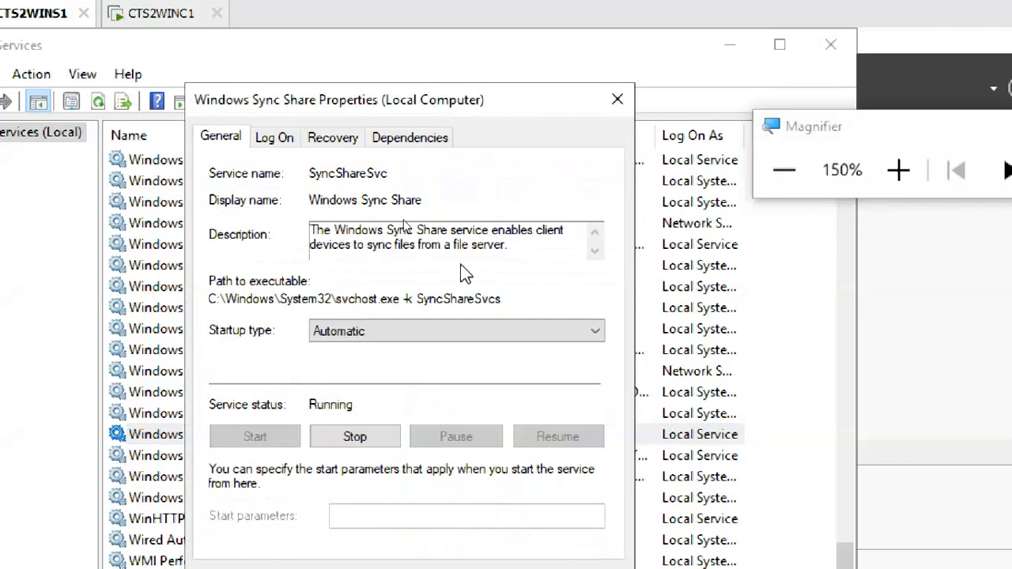
left_click(617, 97)
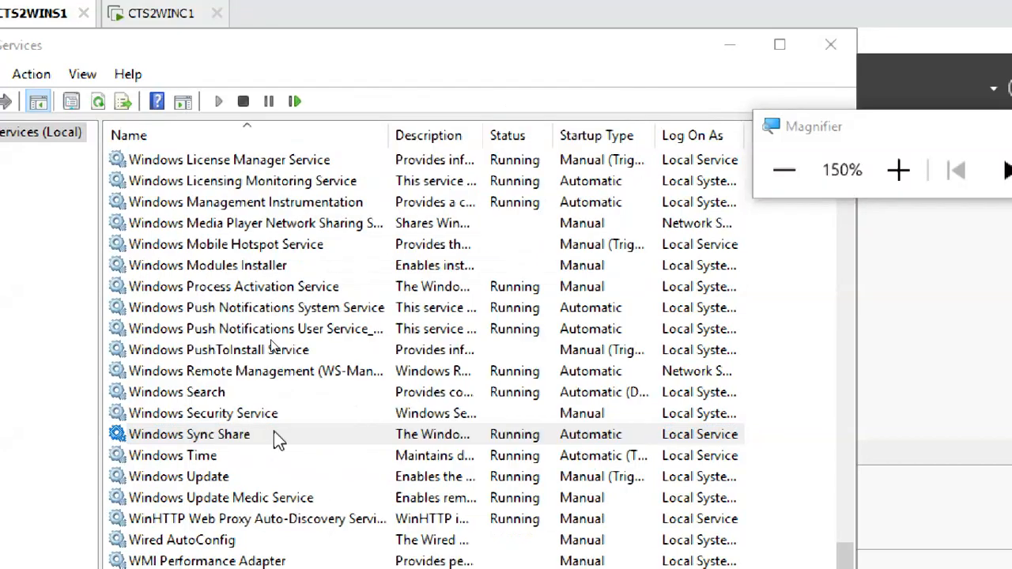
Reopen Windows Sync Share properties to confirm the service is running.
left_click(227, 440)
right_click(226, 434)
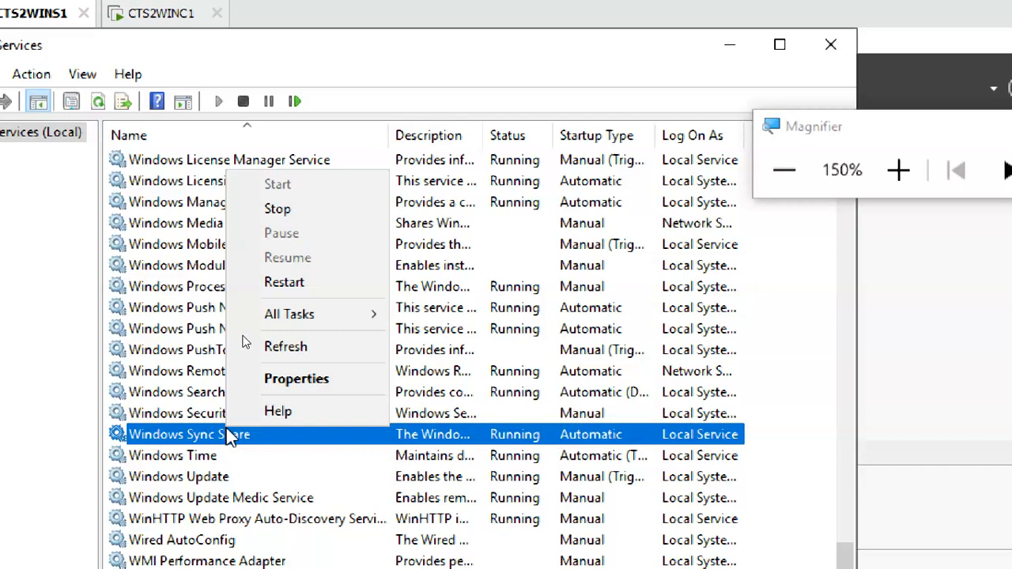
left_click(269, 378)
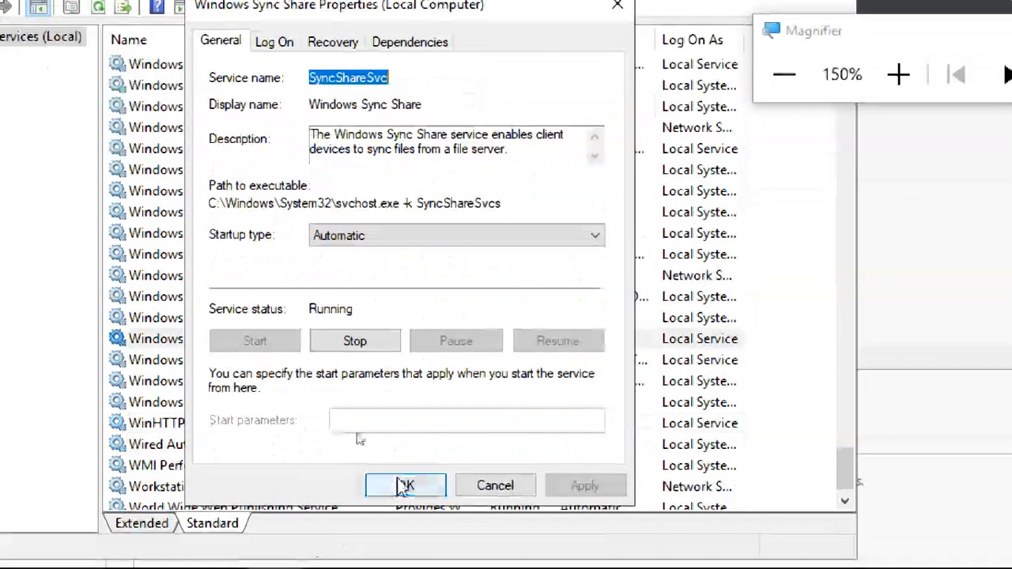
left_click(404, 483)
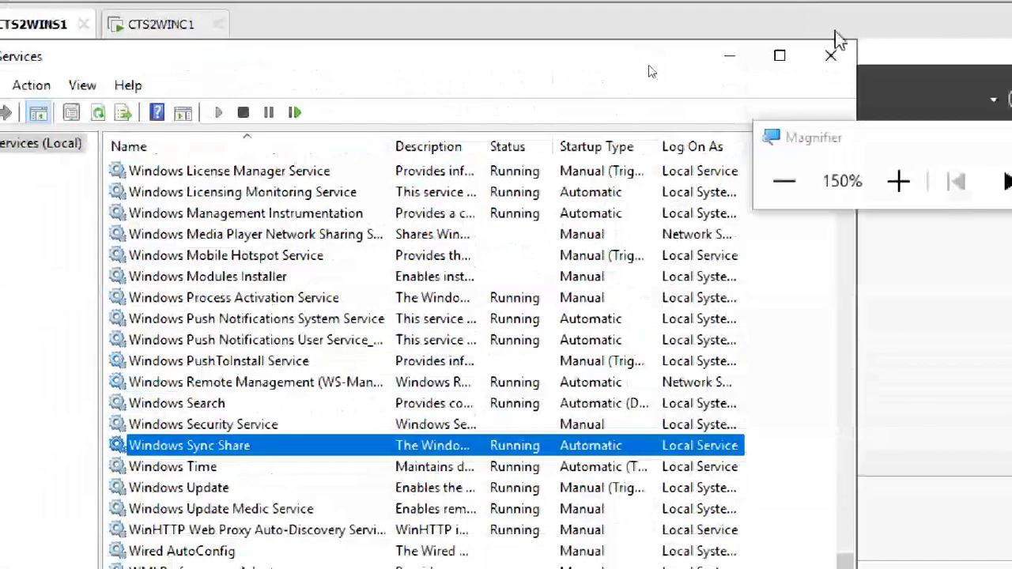
Close Services and rerun the New Sync Share wizard on WORKDATA with alias@domain folder naming.
left_click(853, 52)
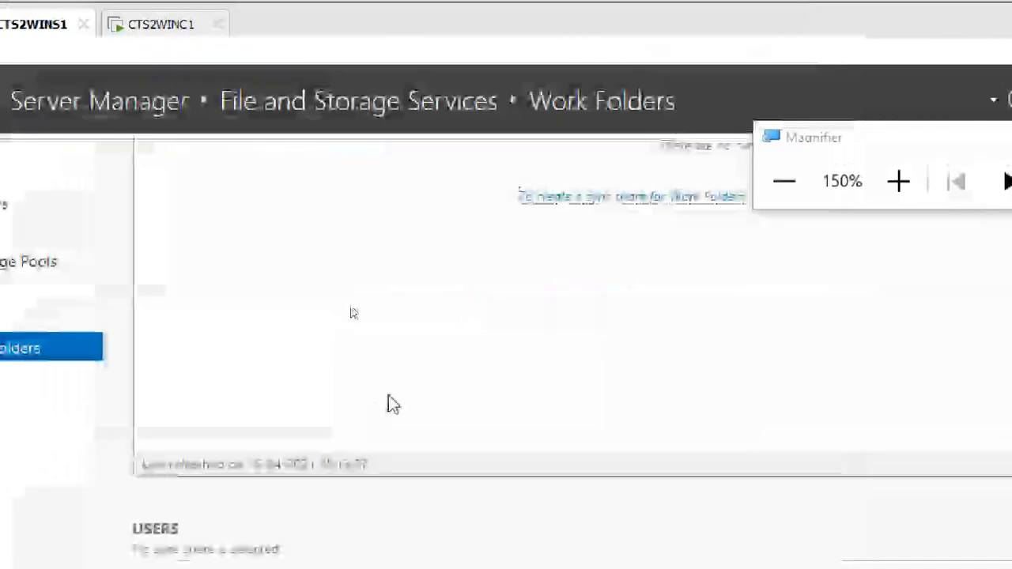
left_click(562, 198)
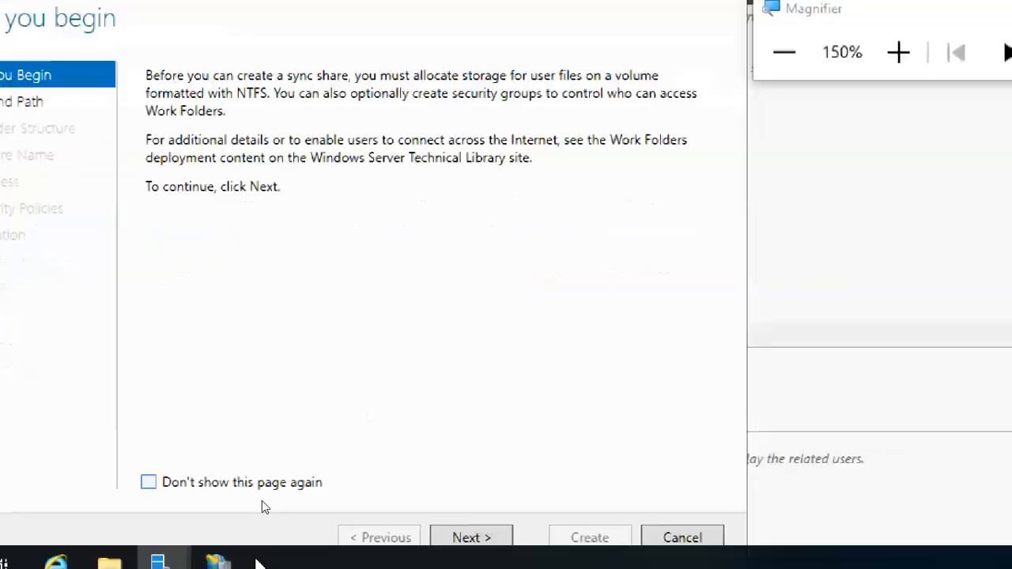
left_click(456, 513)
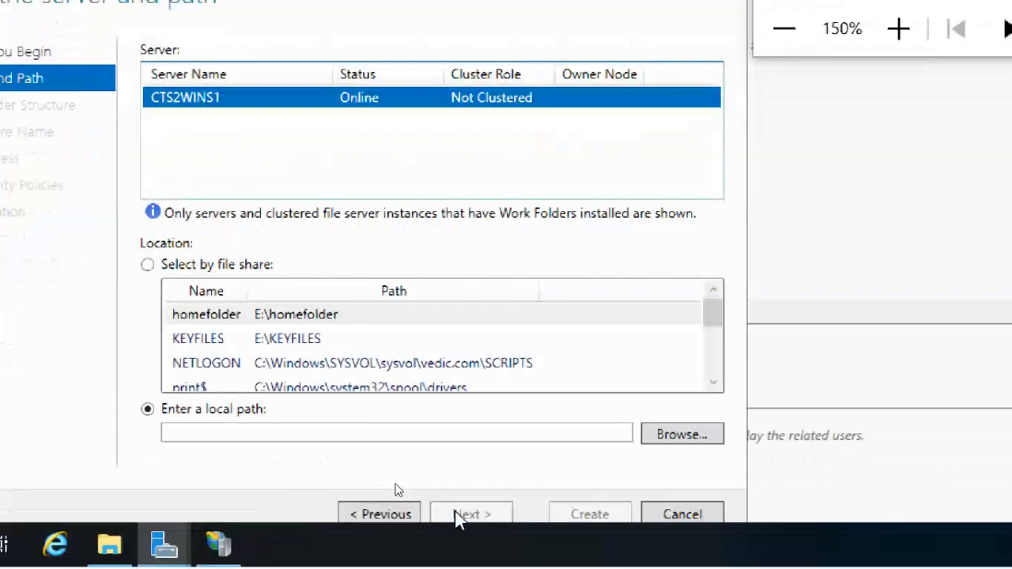
scroll(437, 333, "down", 3)
left_click(328, 365)
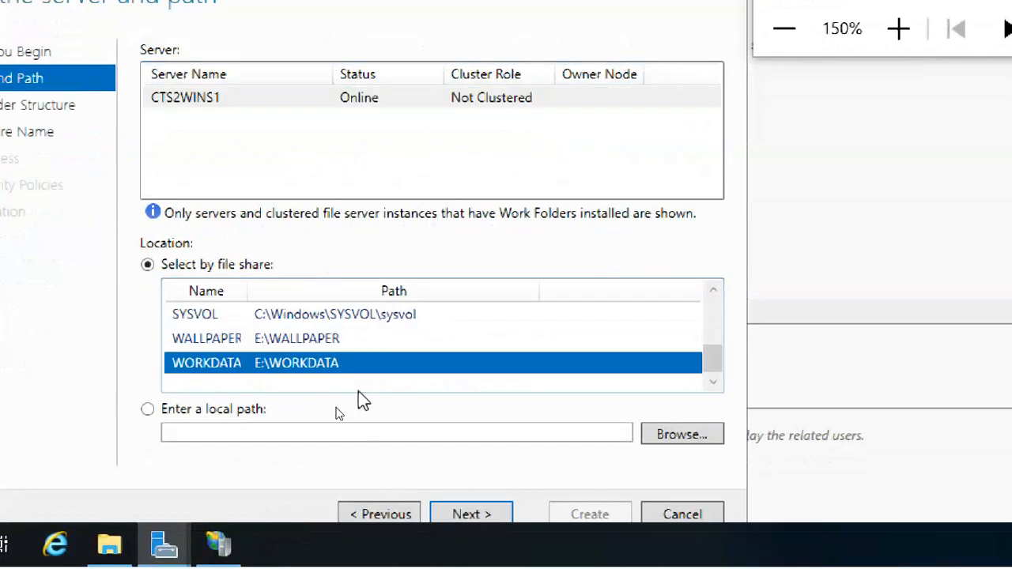
left_click(479, 513)
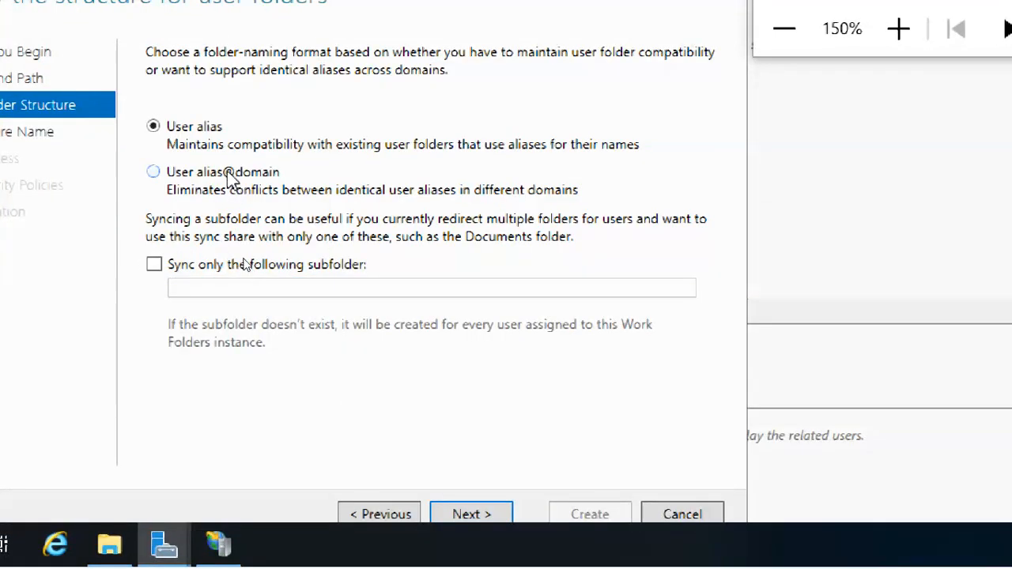
left_click(495, 514)
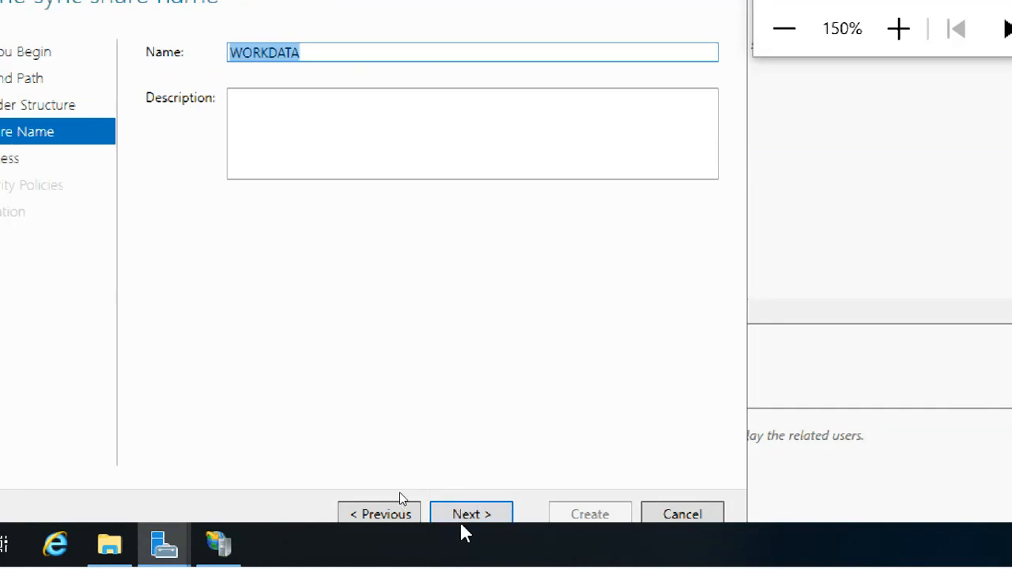
left_click(463, 515)
Give Domain Users sync access, accept the remaining defaults, and create the WORKDATA sync share.
left_click(189, 417)
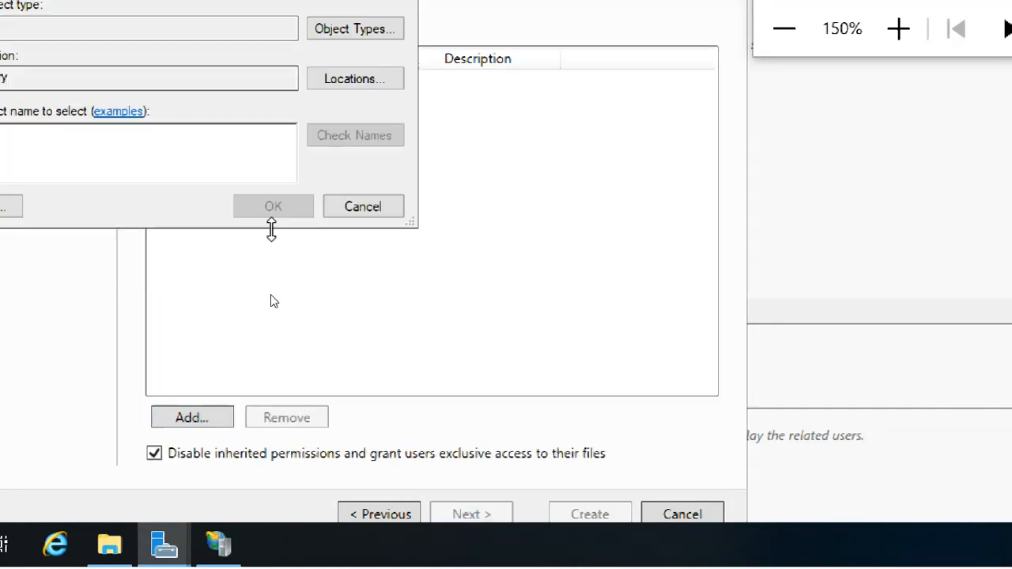
type("do")
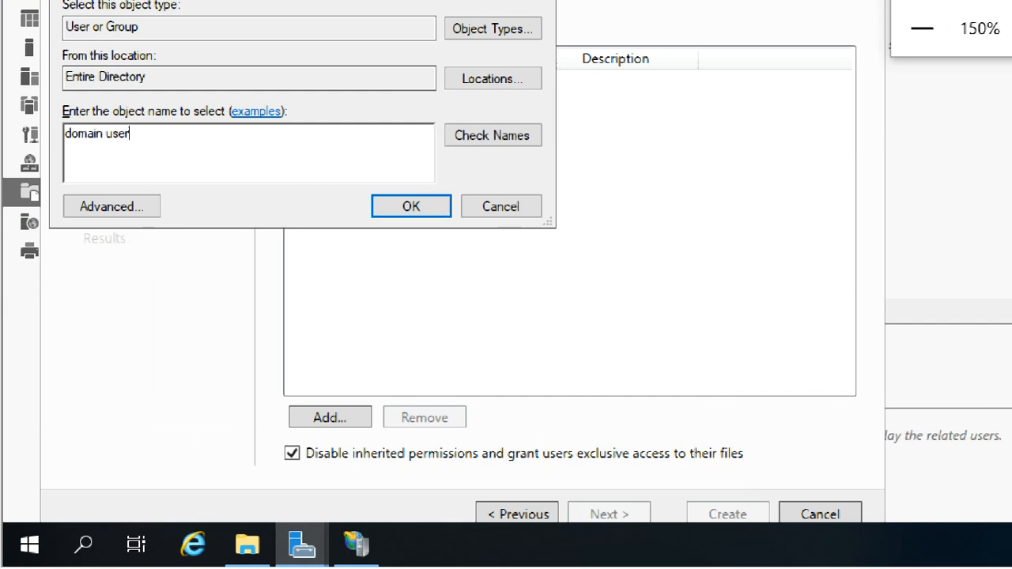
type("main user")
left_click(473, 136)
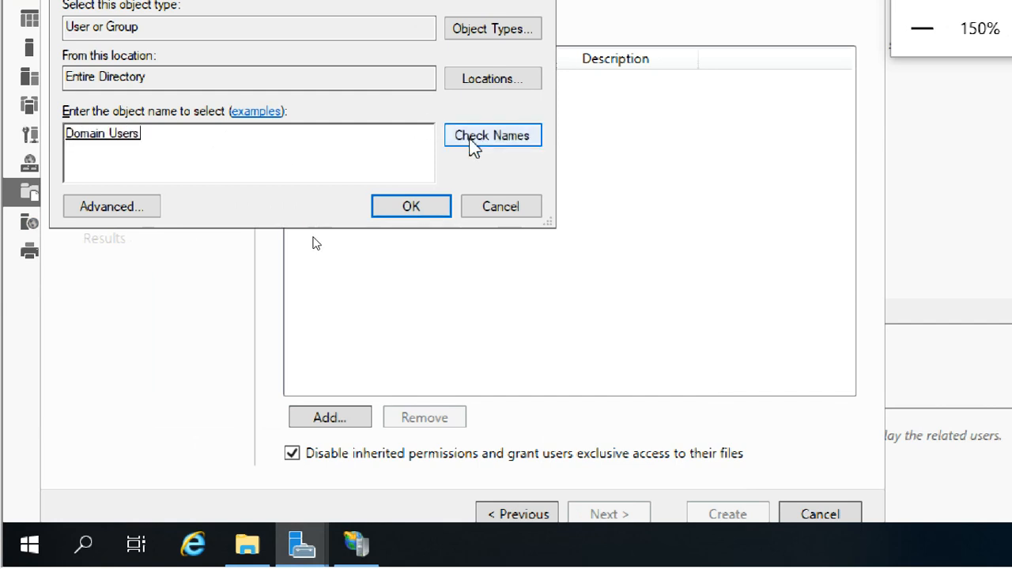
left_click(401, 207)
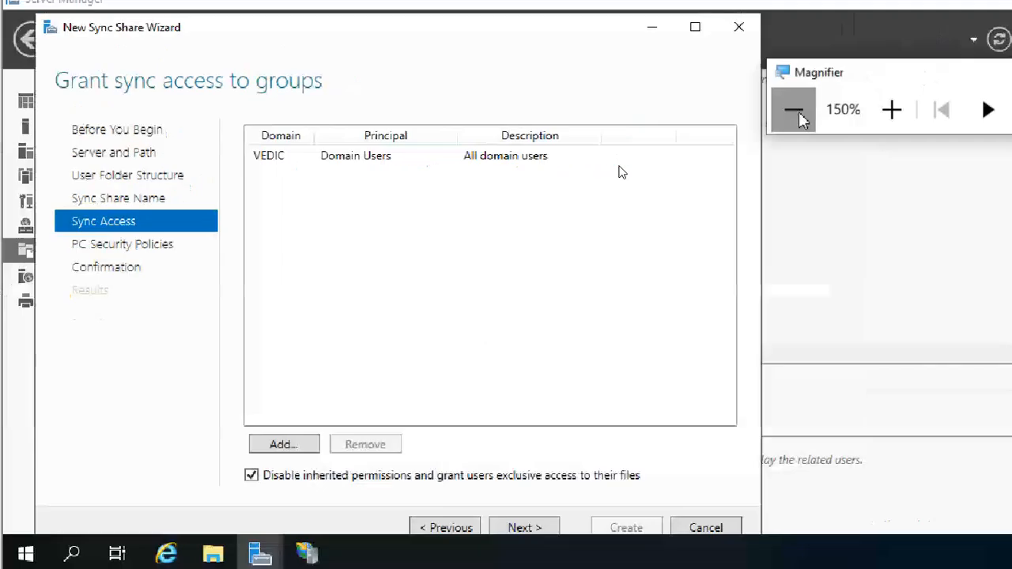
left_click(789, 108)
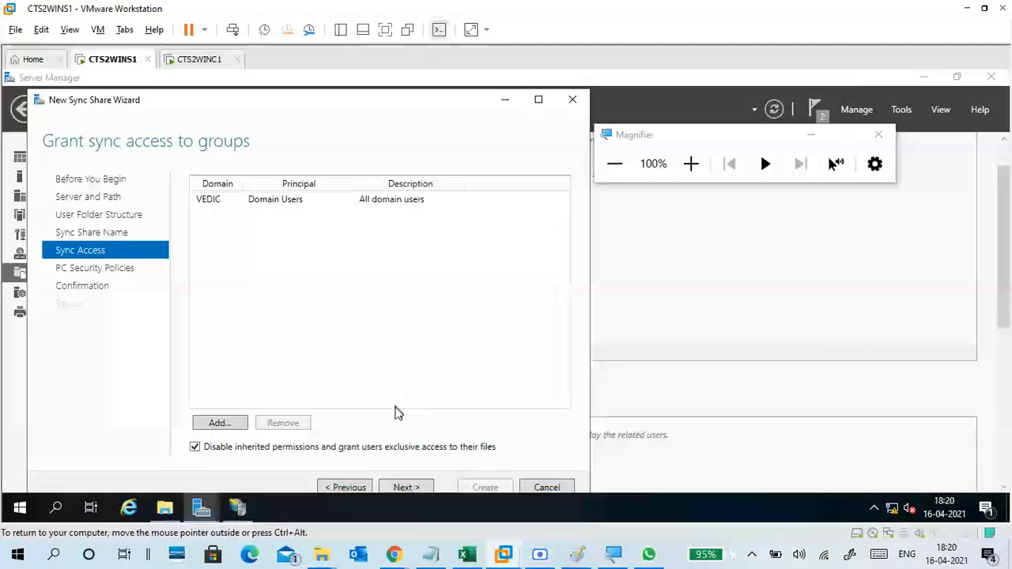
left_click(421, 488)
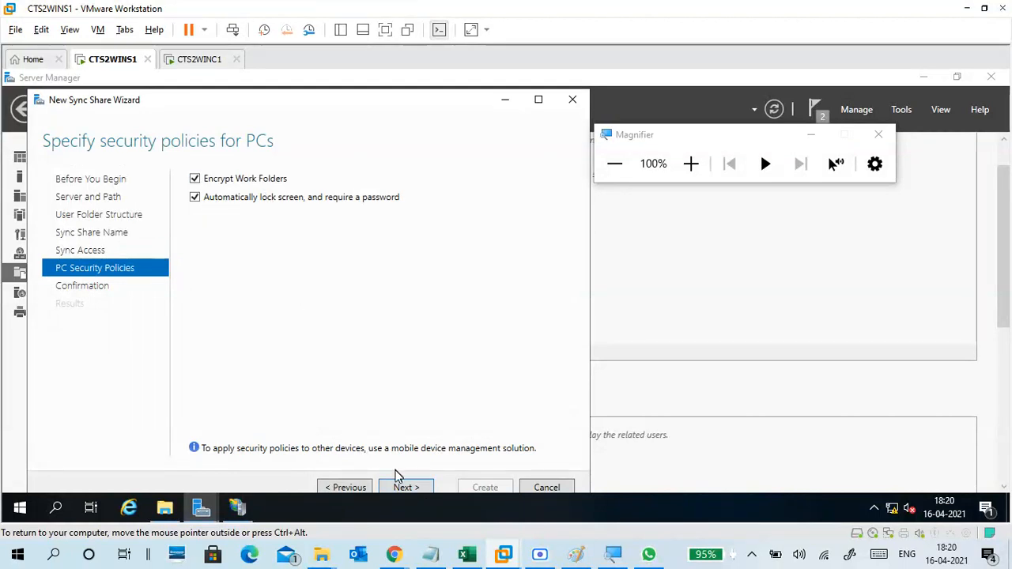
left_click(405, 487)
left_click(691, 164)
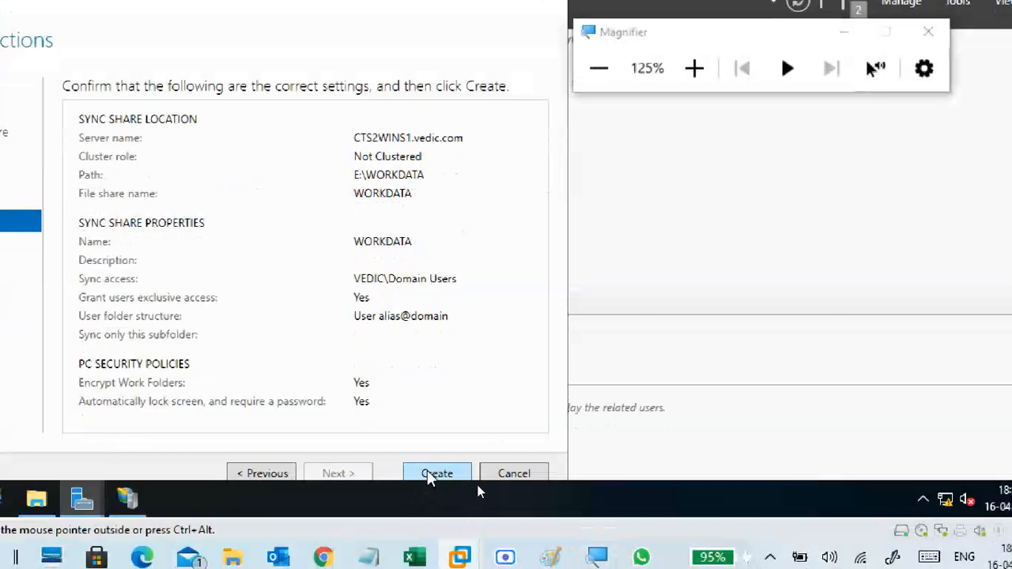
left_click(435, 473)
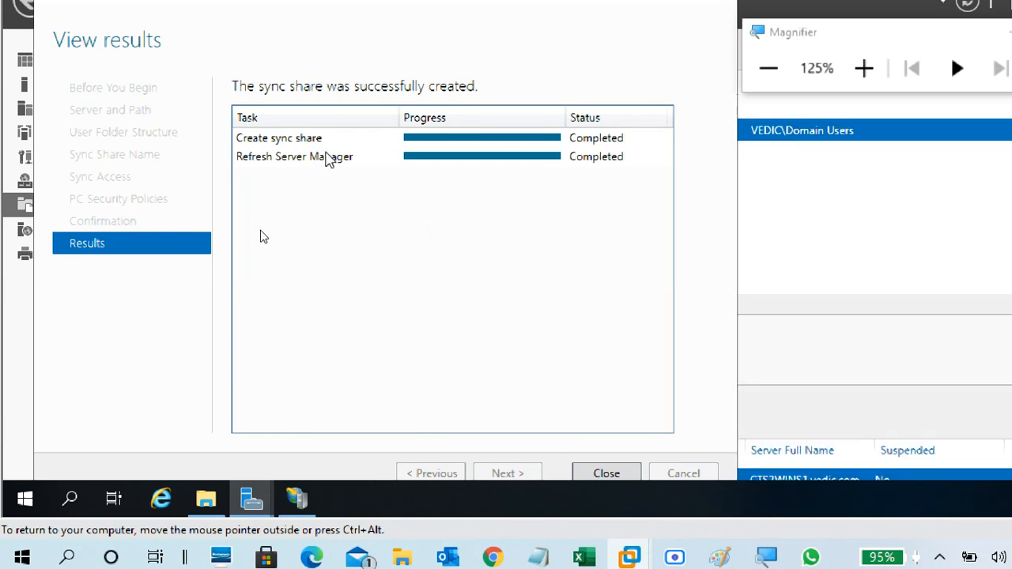
left_click(604, 475)
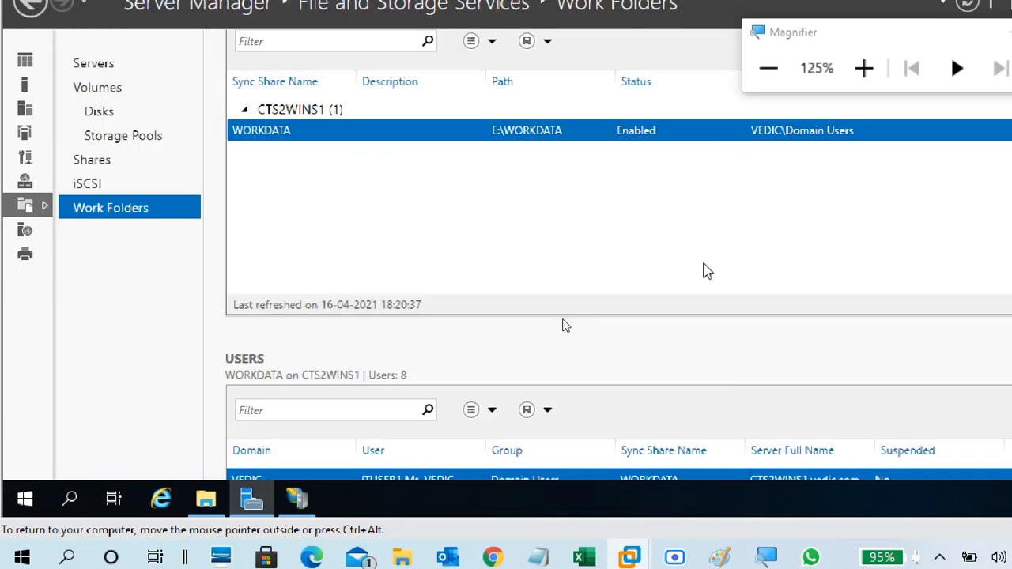
scroll(578, 292, "down", 3)
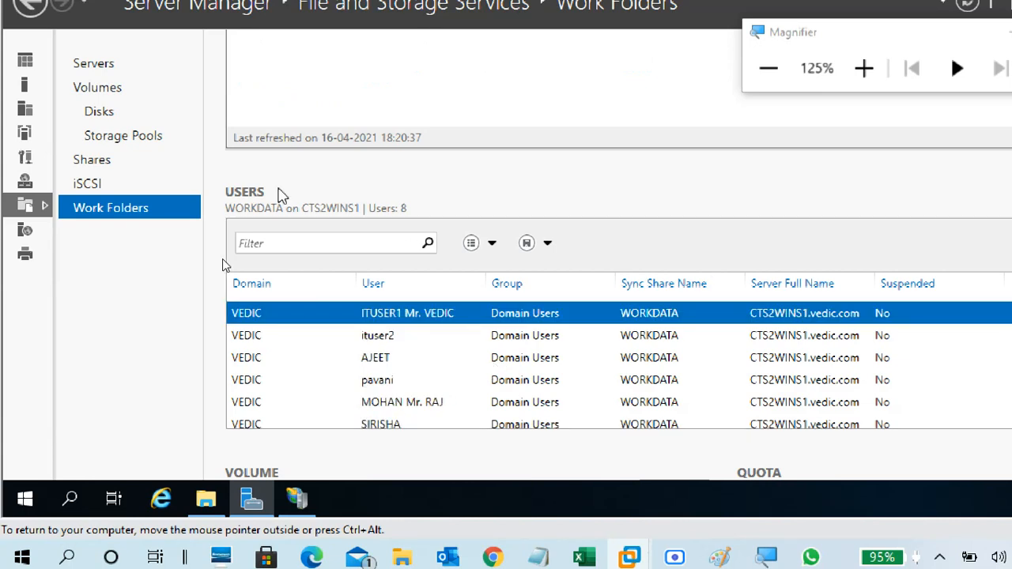
scroll(463, 379, "down", 1)
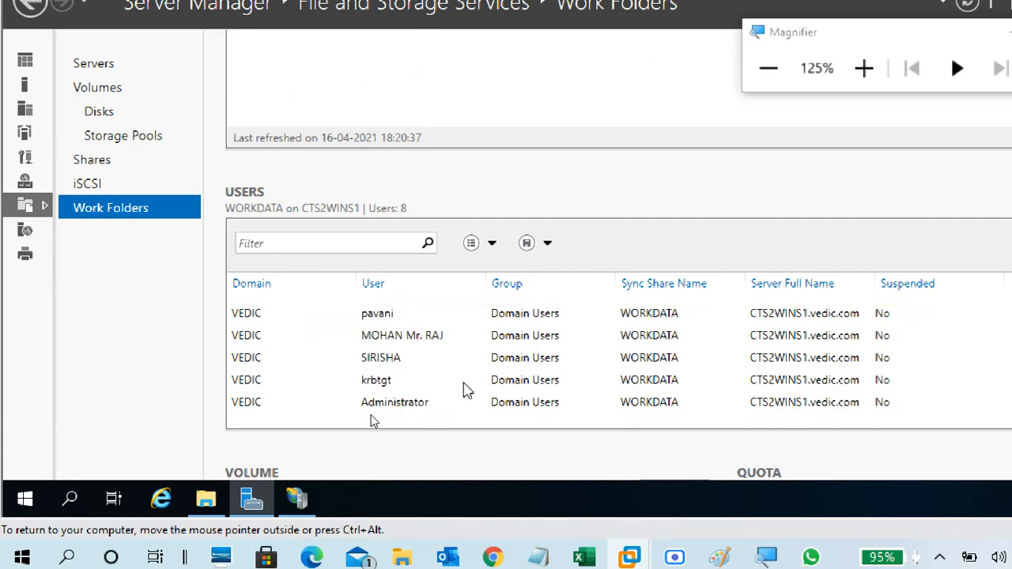
scroll(465, 389, "up", 1)
scroll(474, 440, "down", 2)
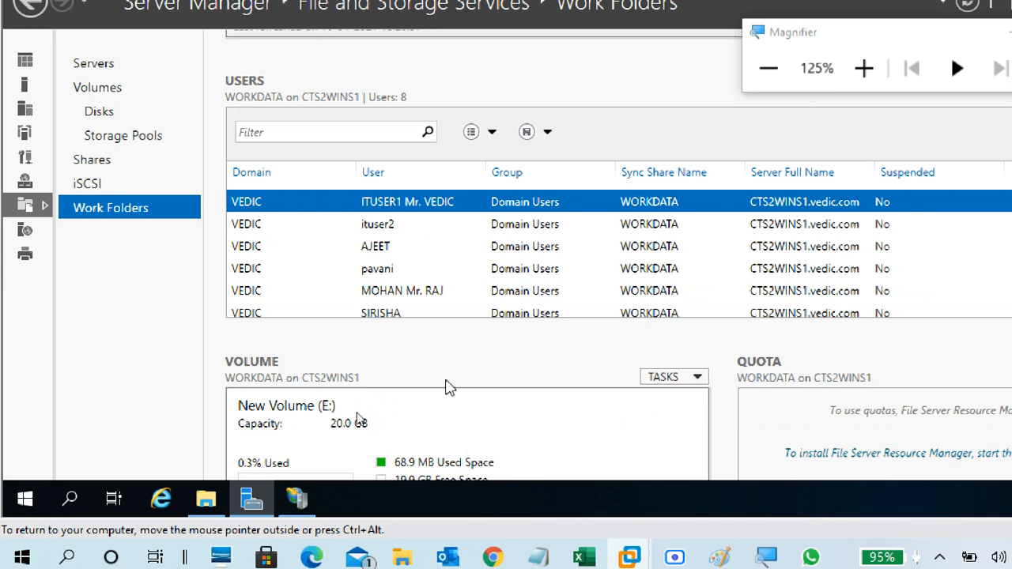
scroll(447, 388, "down", 2)
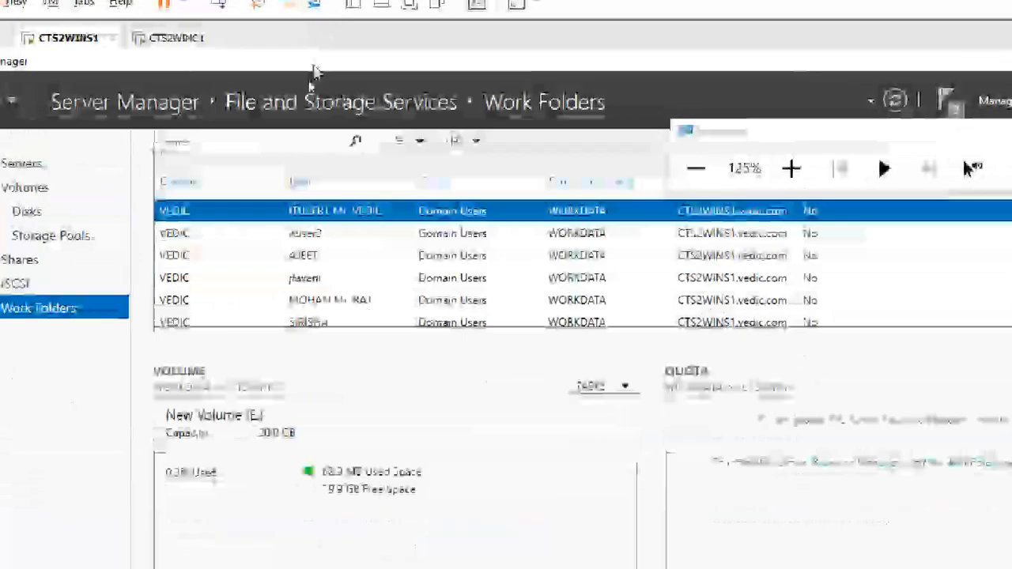
left_click(768, 174)
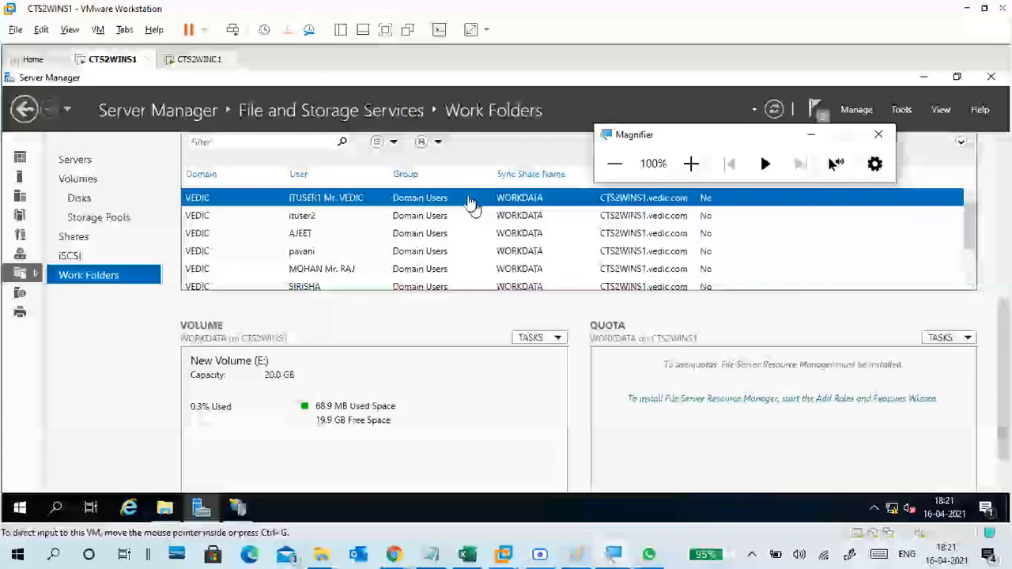
left_click(143, 392)
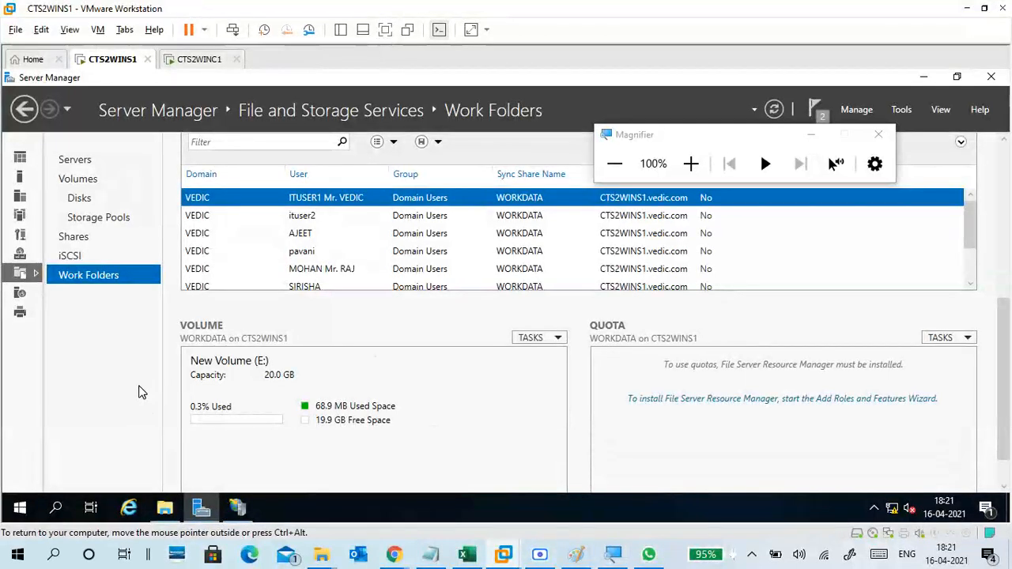
Launch an empty management console with mmc from the Run box.
key("super+r")
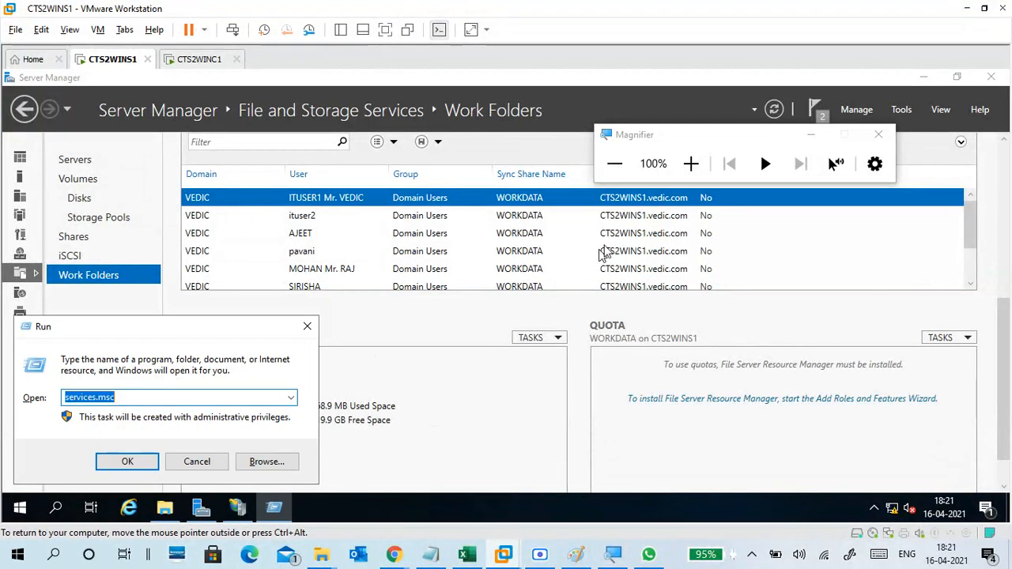
left_click(695, 170)
left_click(695, 171)
left_click(695, 170)
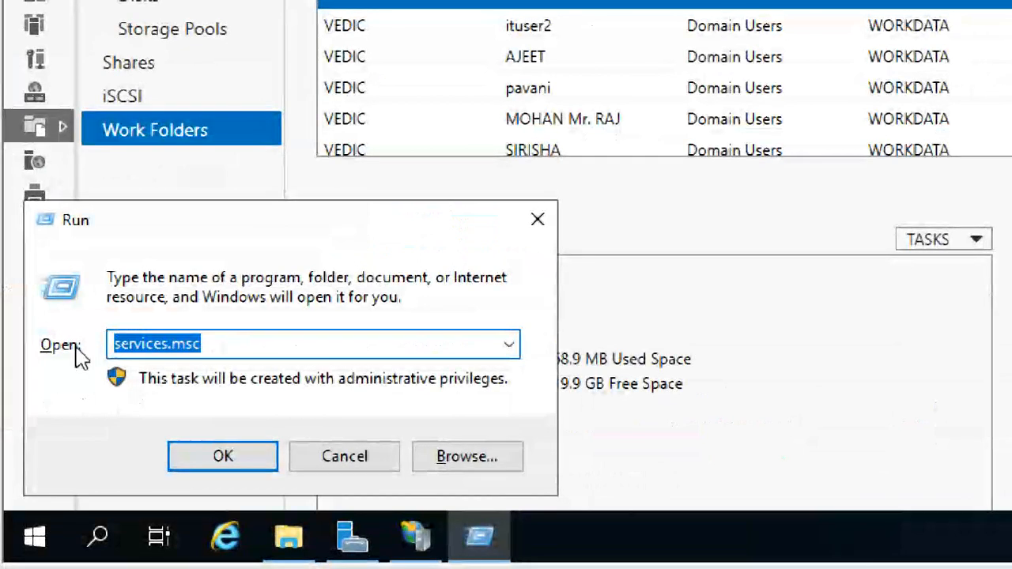
type("mmc")
key("Return")
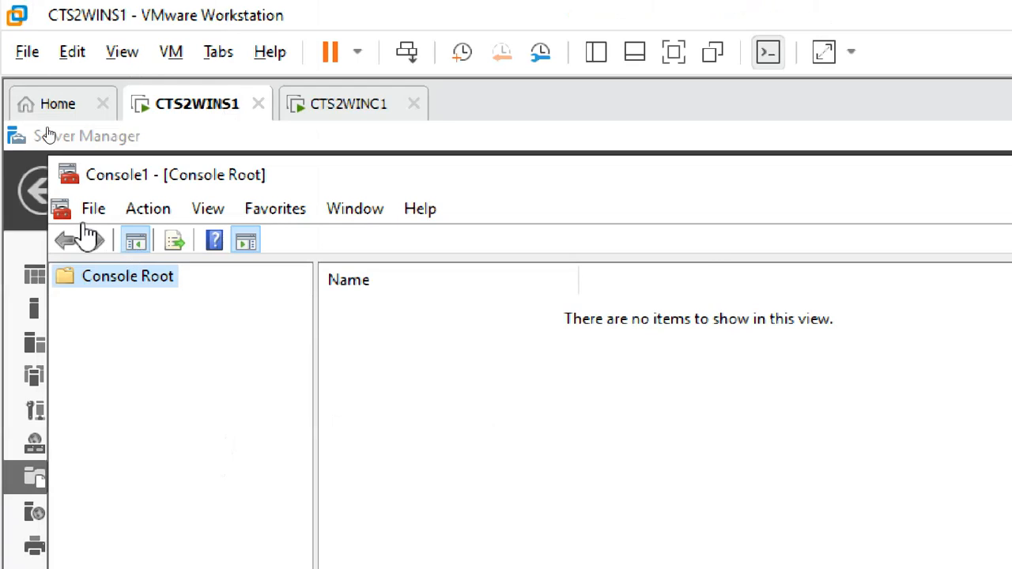
Add the Certificates snap-in for My user account and expand its certificate stores.
left_click(106, 149)
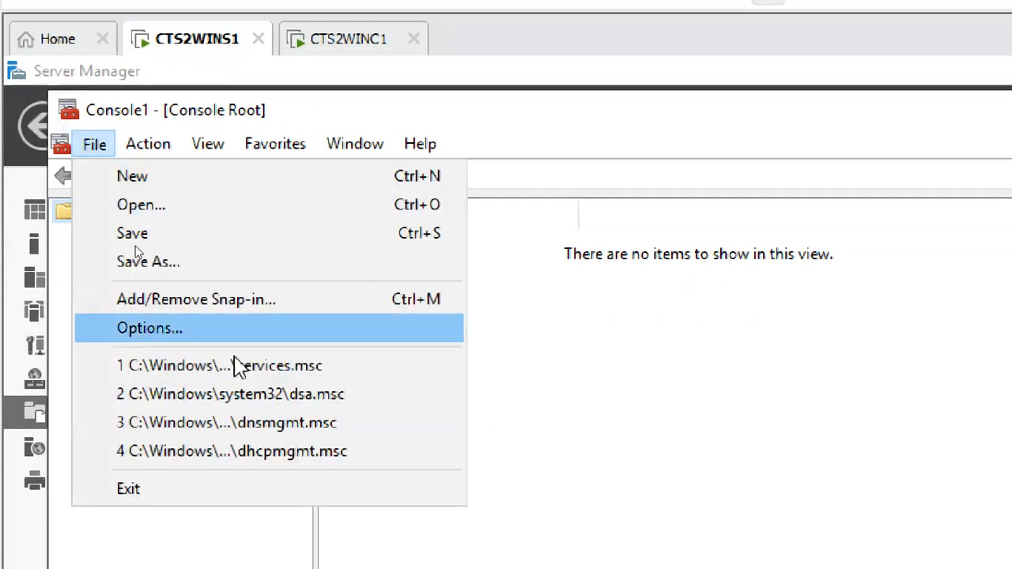
left_click(232, 300)
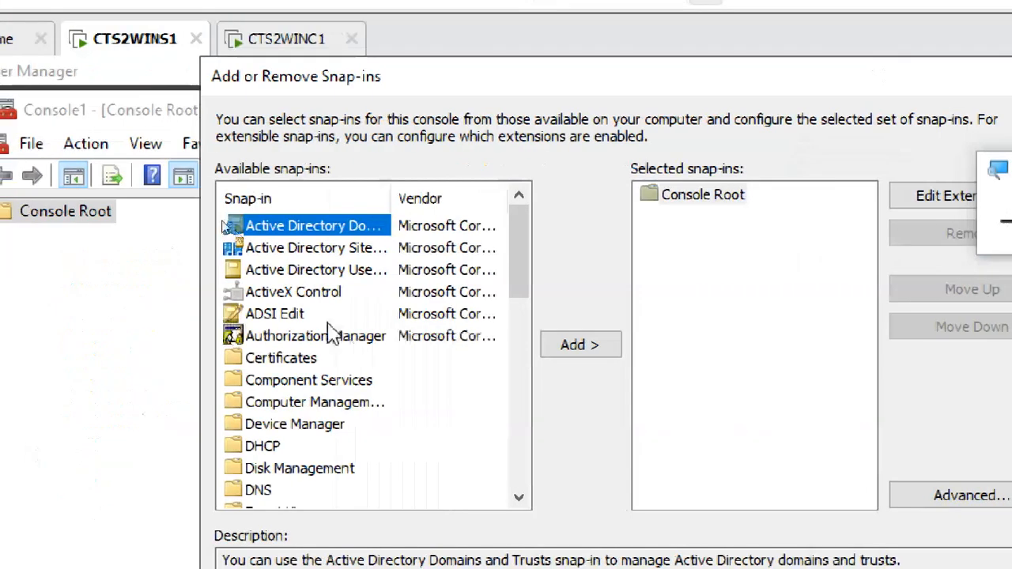
left_click(307, 359)
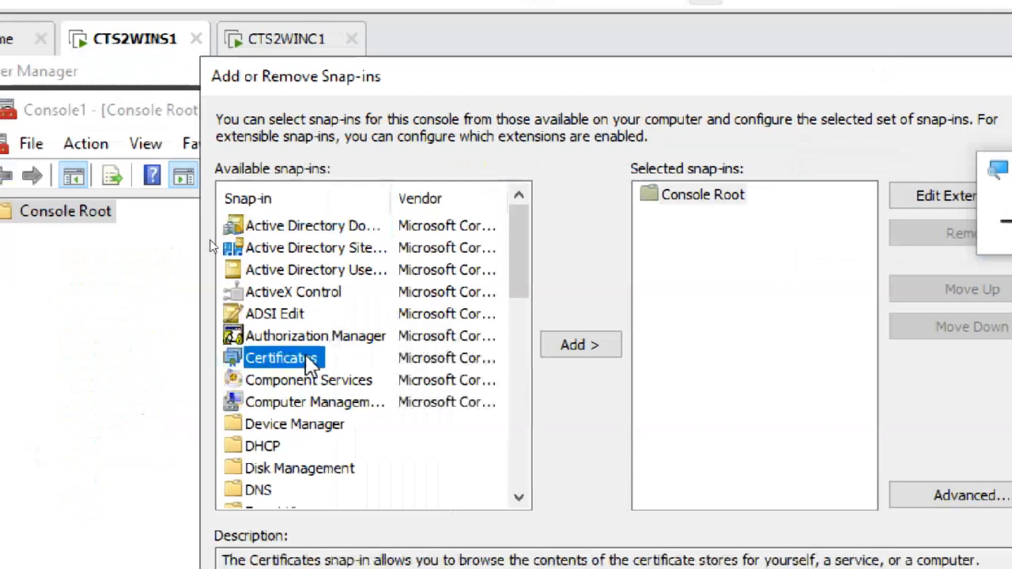
left_click(585, 348)
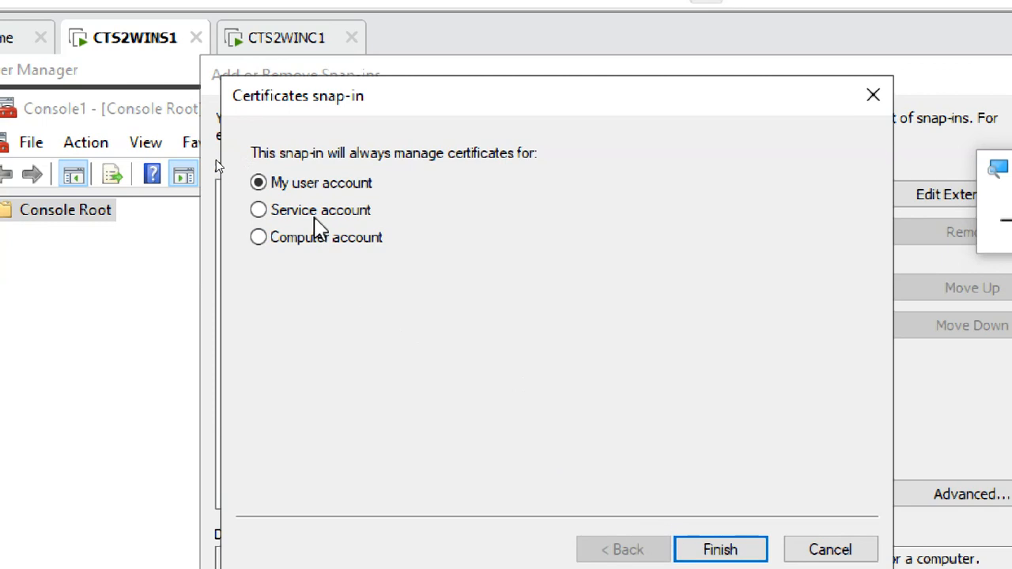
left_click(701, 550)
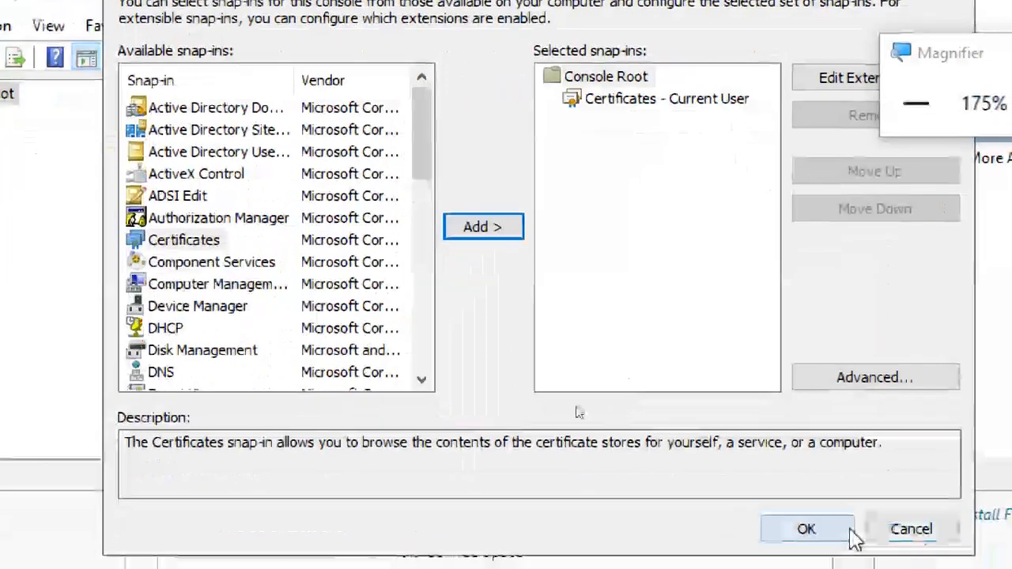
left_click(846, 532)
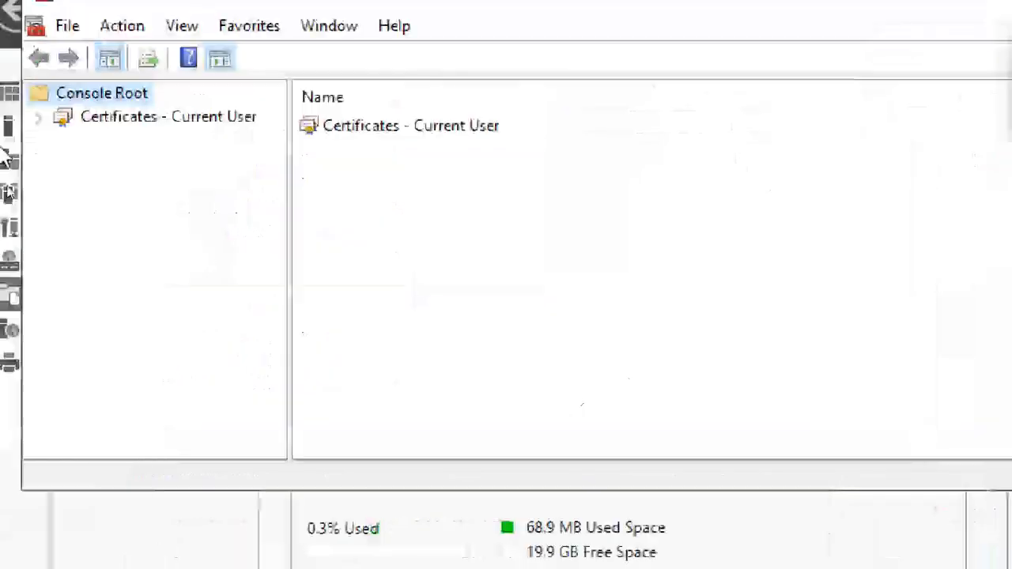
left_click(37, 117)
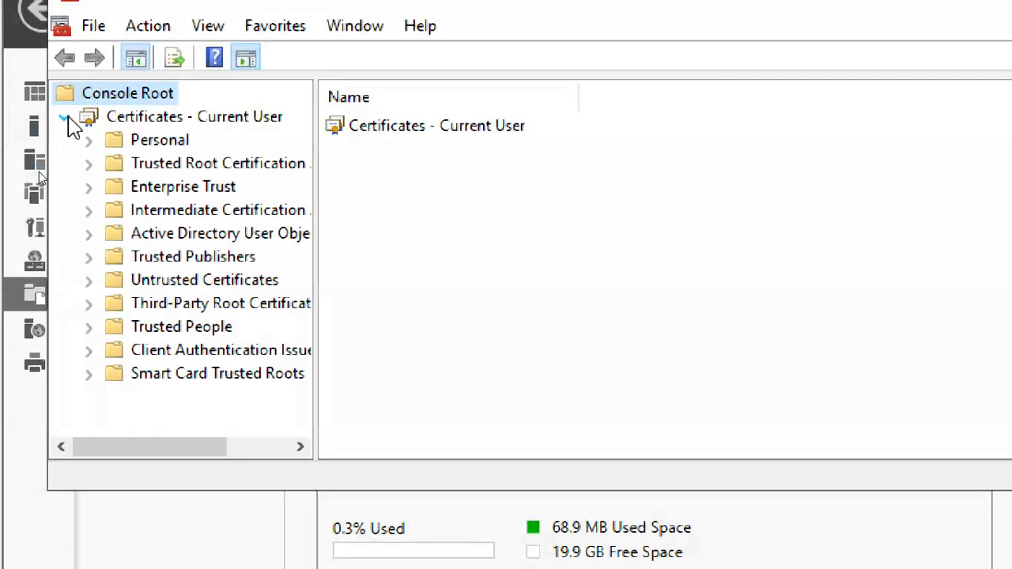
List Trusted Root certificates and select CTS2WINS1.vedic.com workfoldercert, widening the Intended Purposes column.
left_click(194, 166)
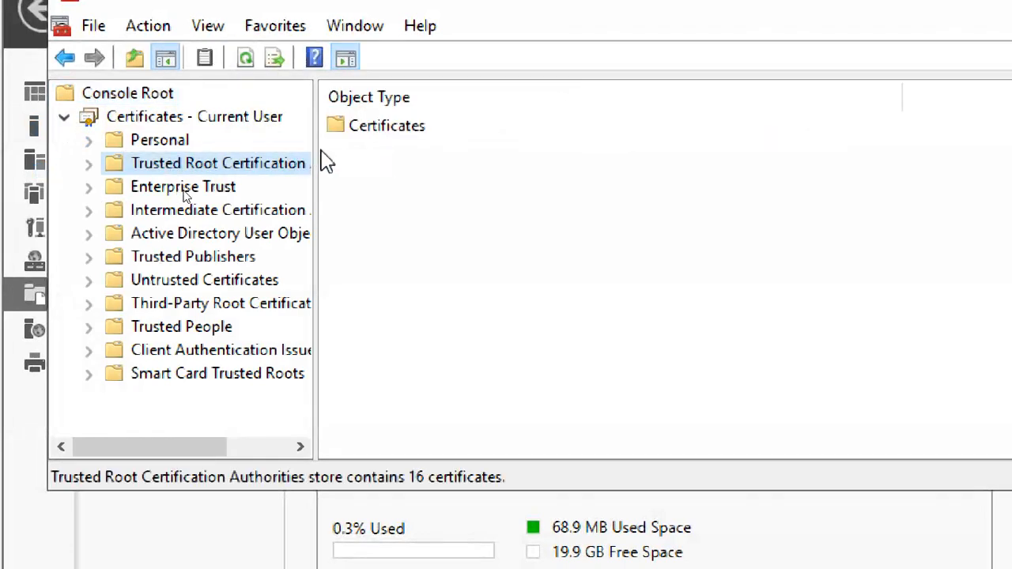
left_click_drag(462, 135, 465, 135)
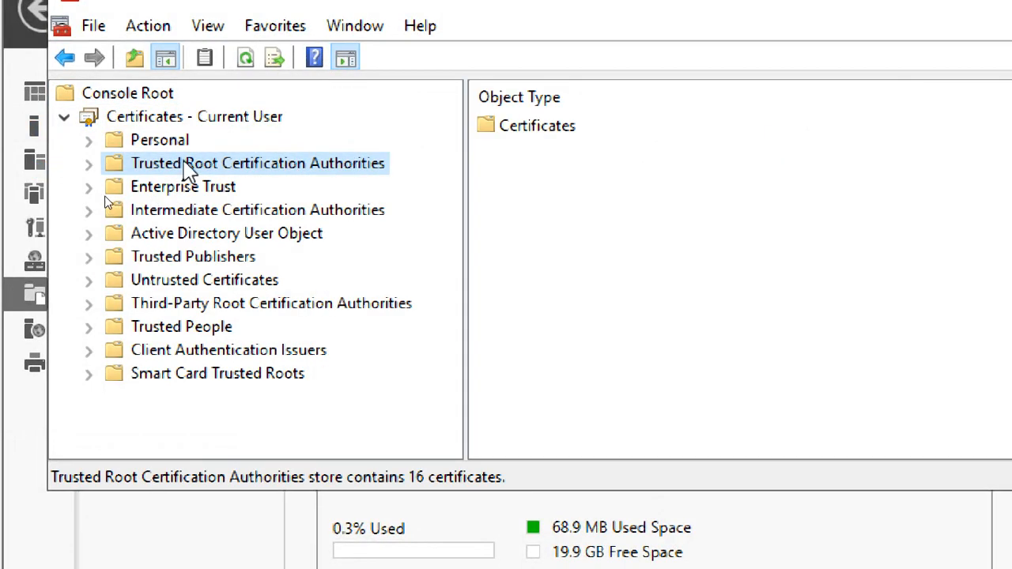
left_click(90, 164)
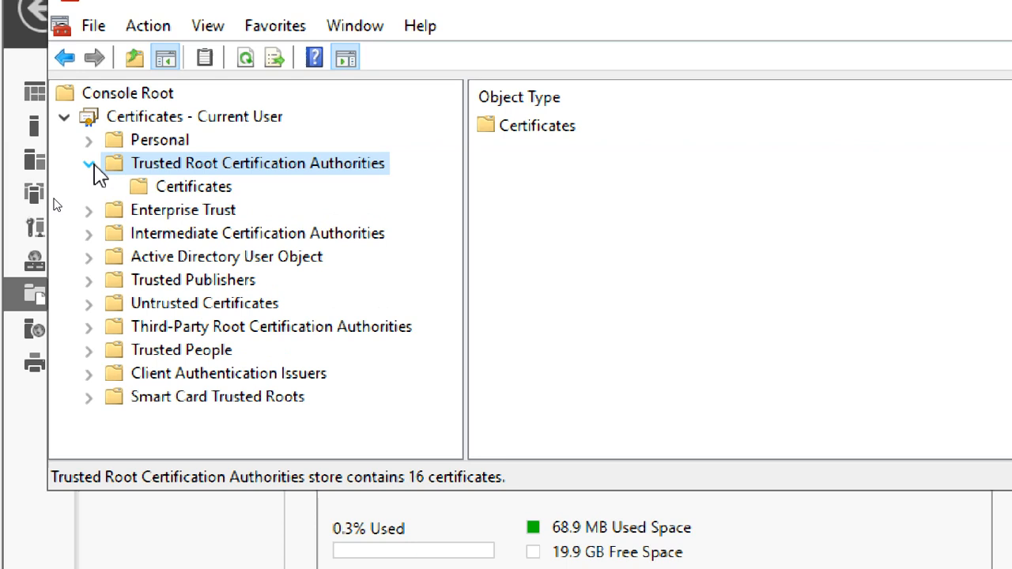
left_click(162, 194)
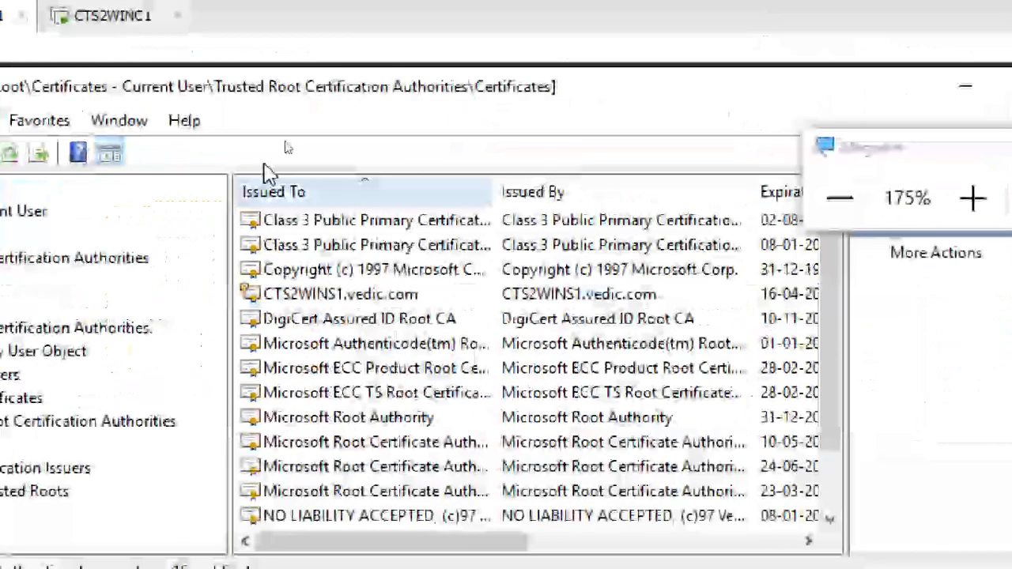
double_click(276, 93)
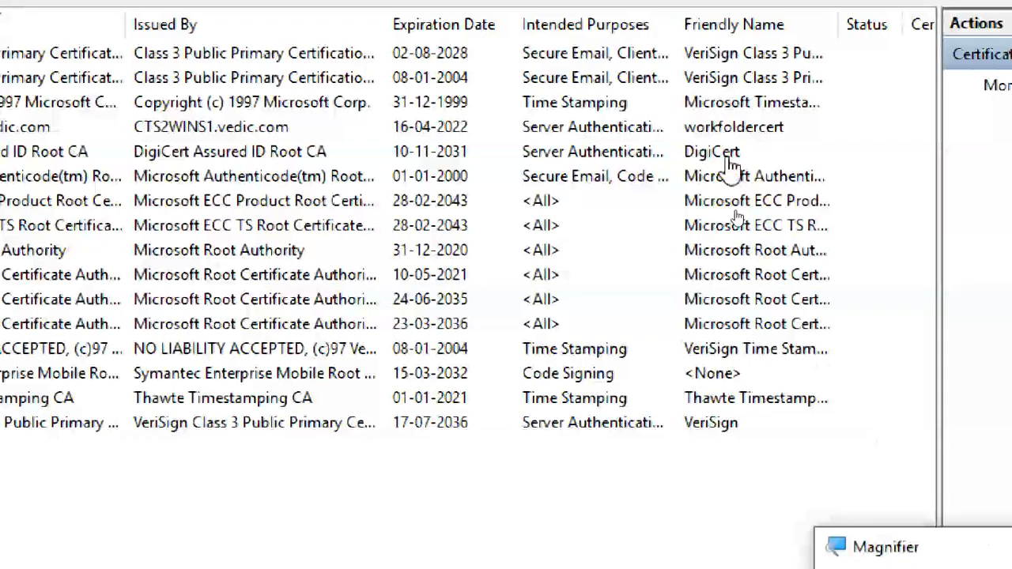
left_click(717, 129)
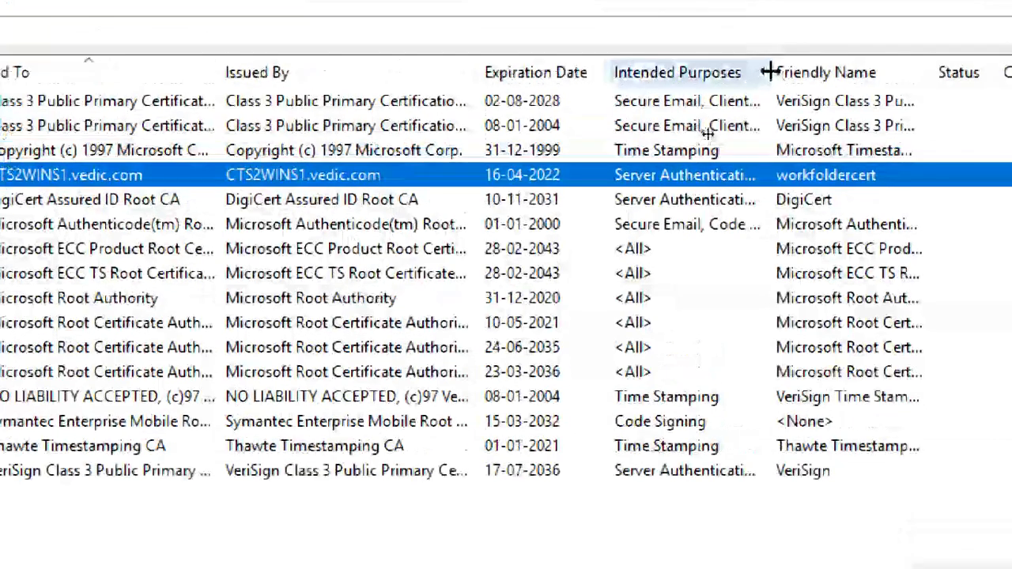
left_click_drag(771, 72, 838, 72)
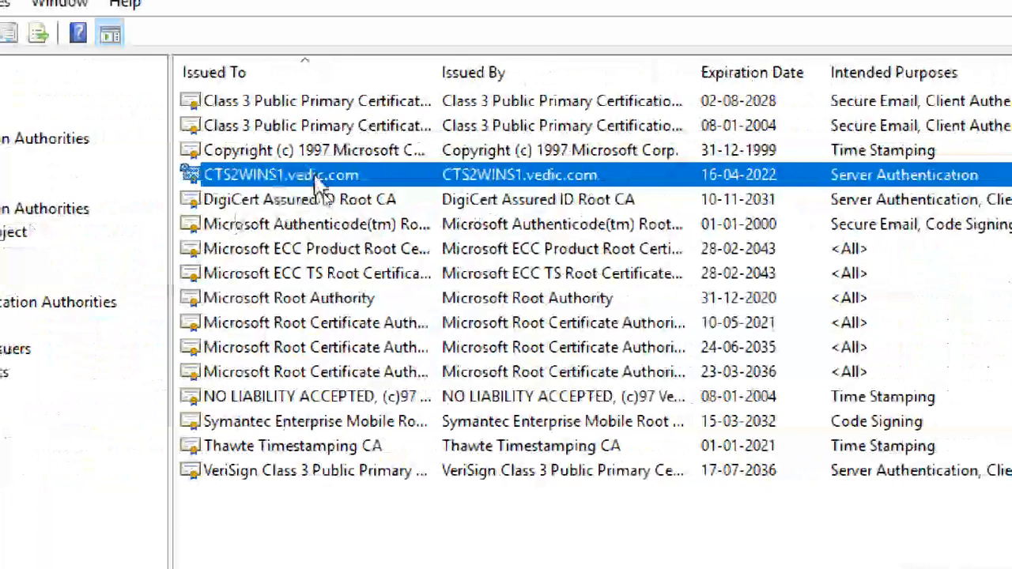
Open the Certificate Export Wizard for CTS2WINS1.vedic.com, then close it.
right_click(316, 177)
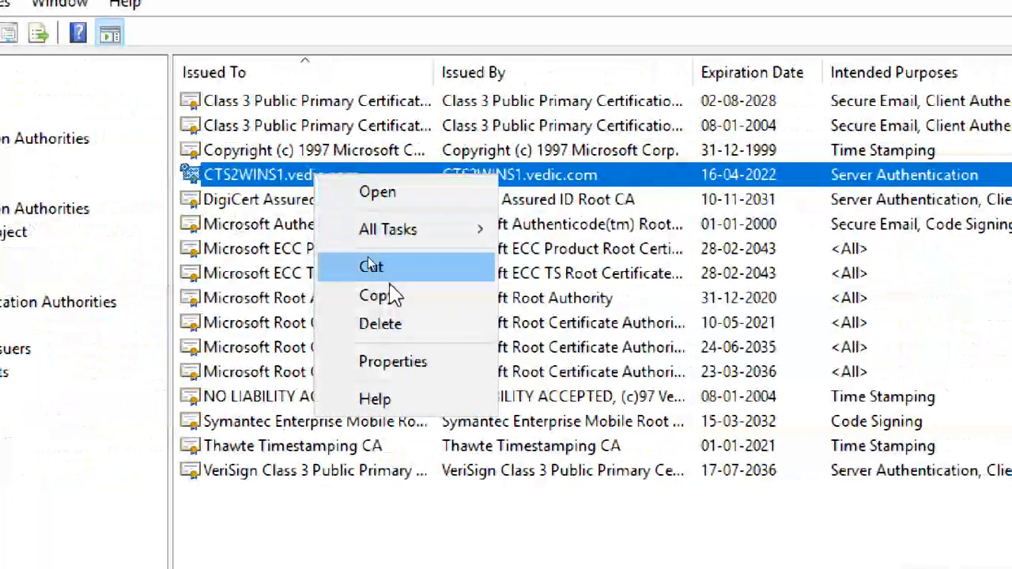
mouse_move(402, 231)
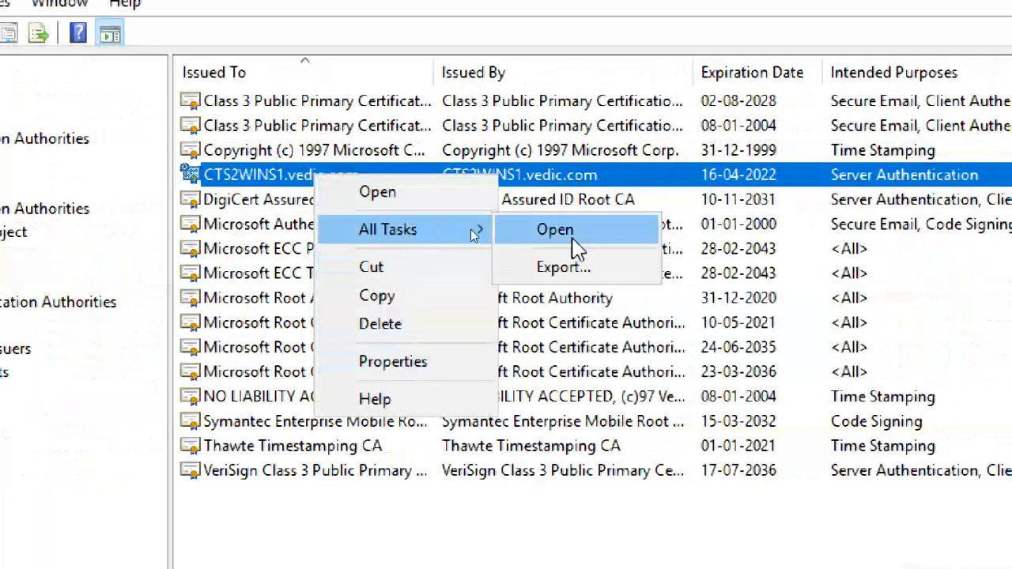
left_click(587, 270)
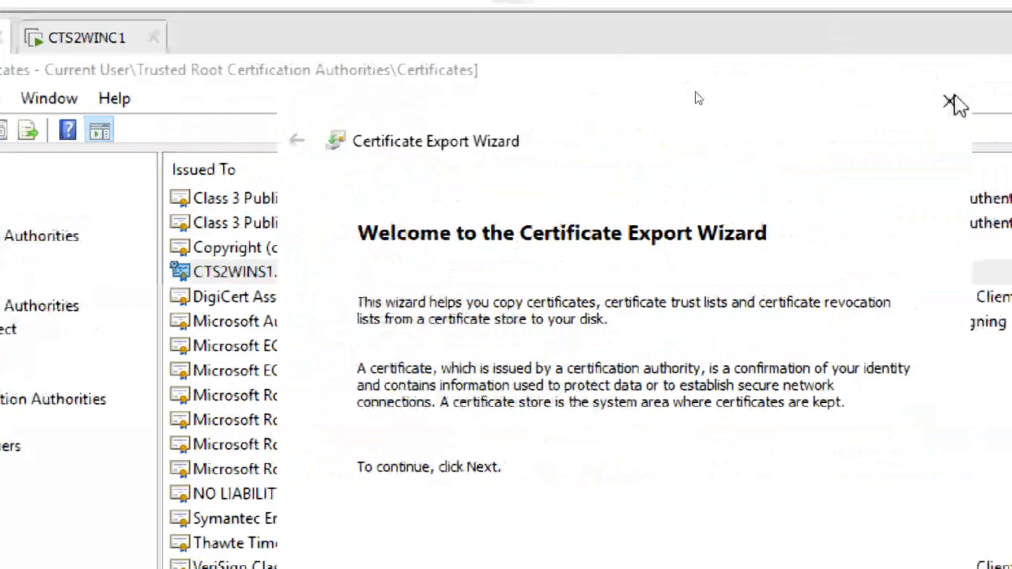
left_click(959, 6)
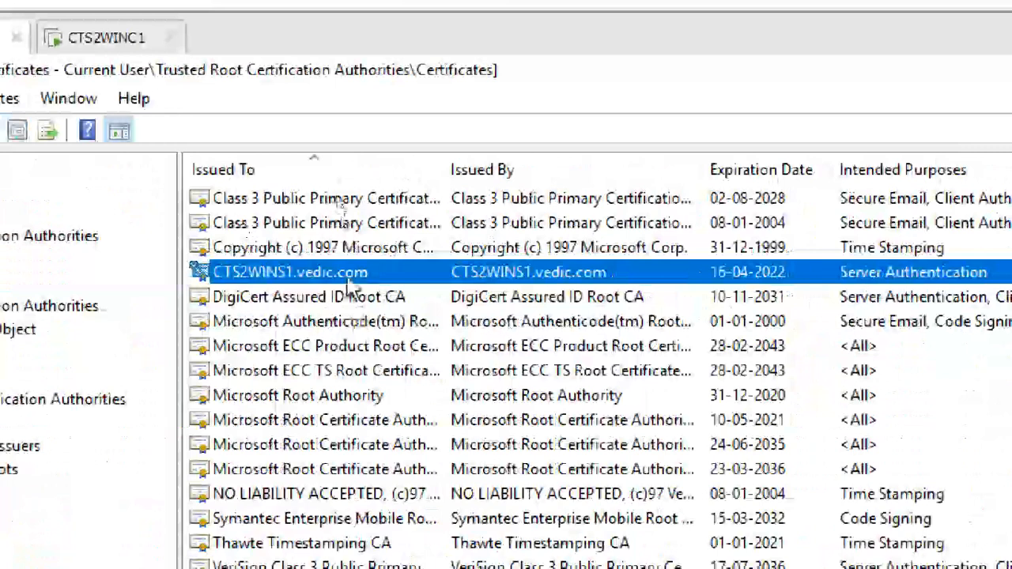
Restart the export, choosing to include the private key and keeping PKCS #12 (.PFX) format.
right_click(60, 272)
mouse_move(419, 331)
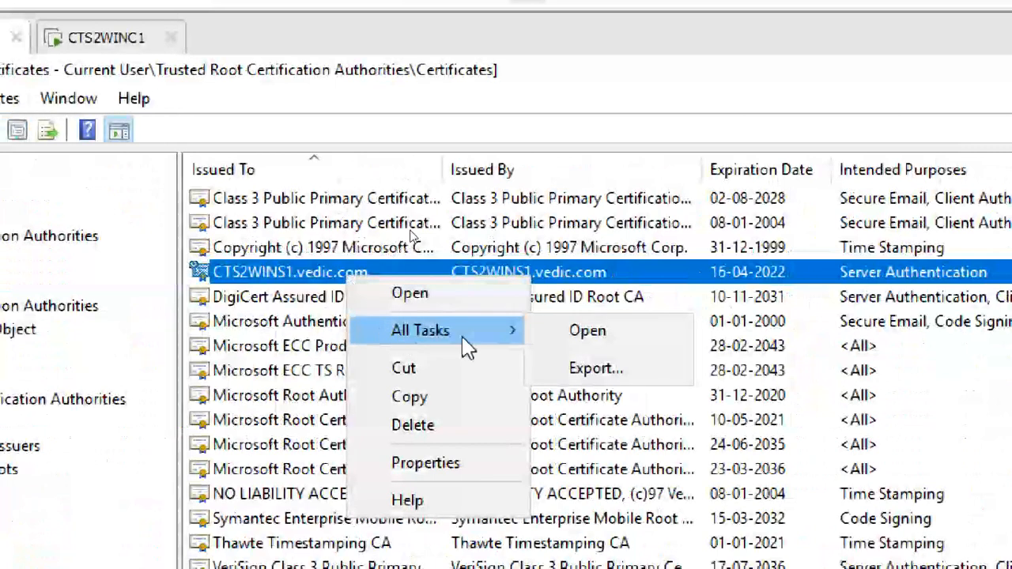
left_click(568, 377)
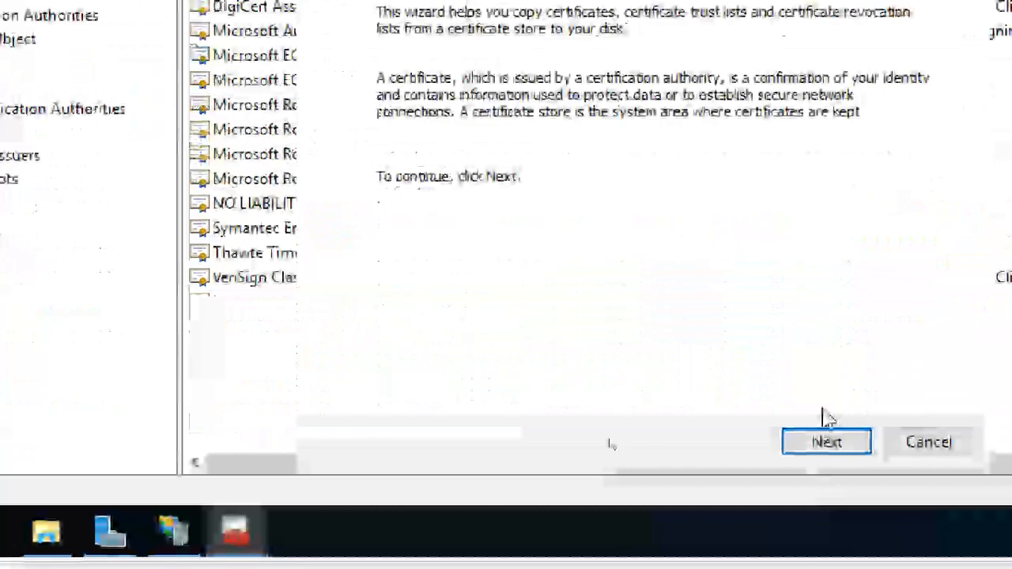
left_click(830, 443)
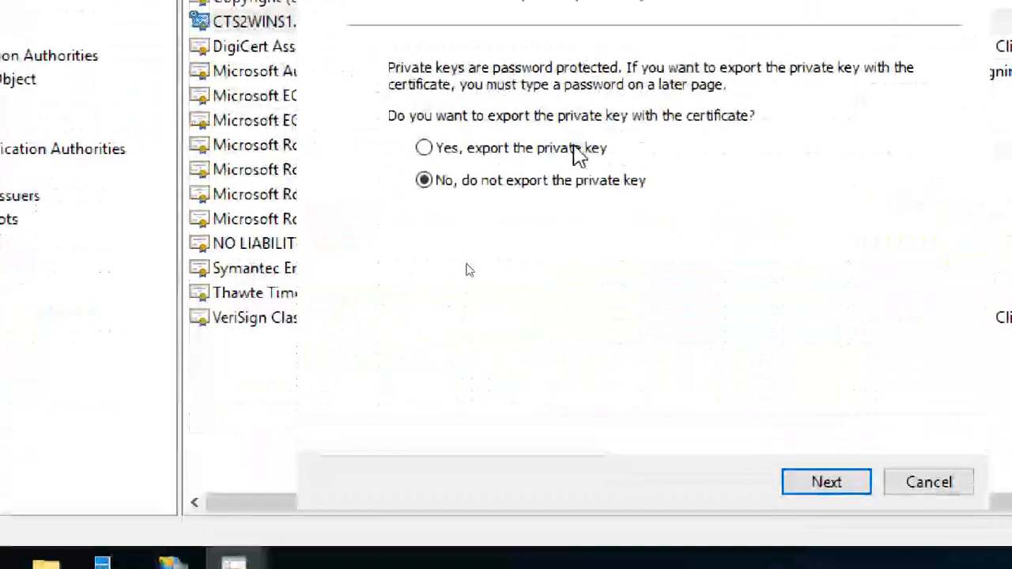
left_click(575, 115)
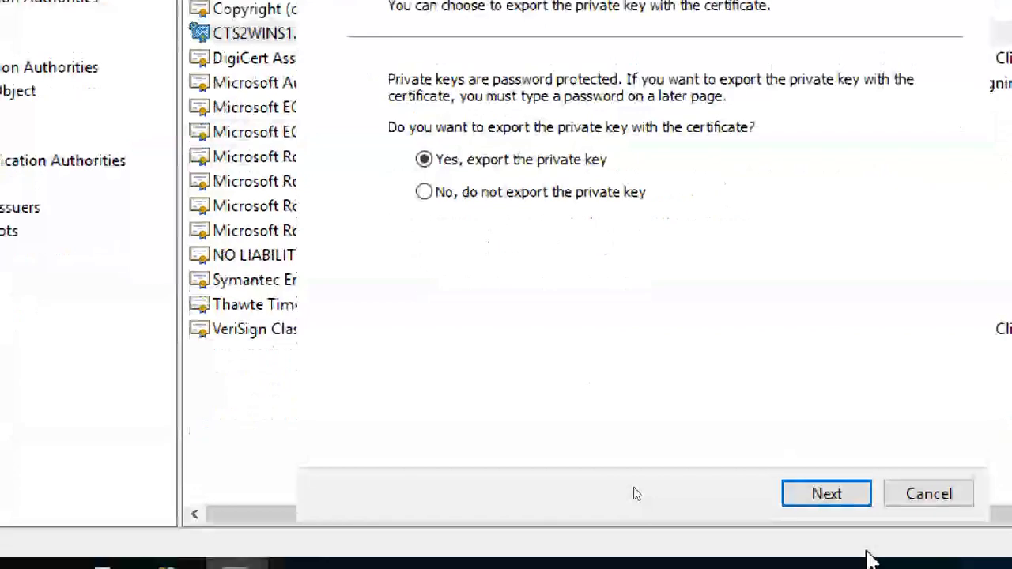
left_click(839, 498)
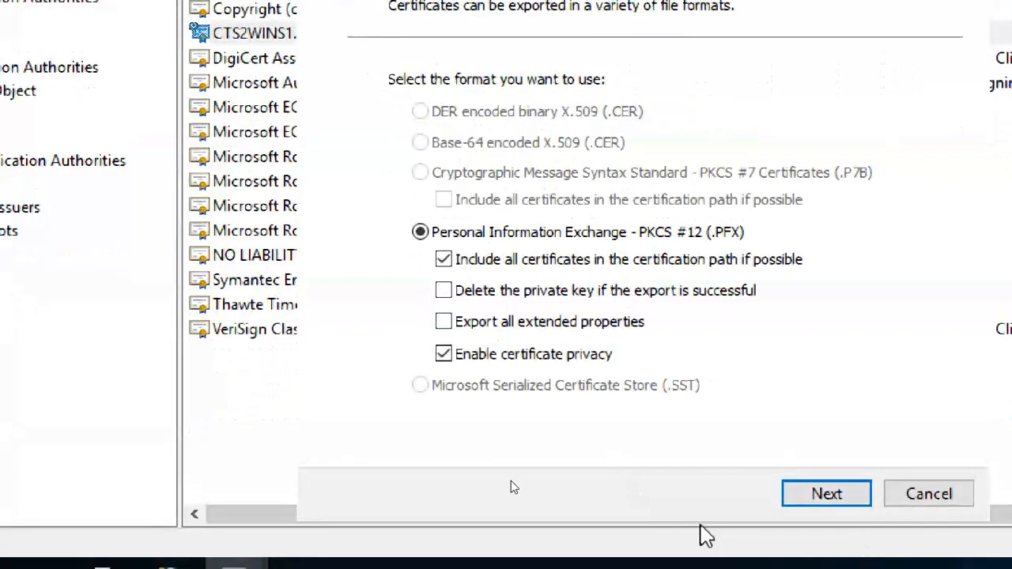
left_click(825, 498)
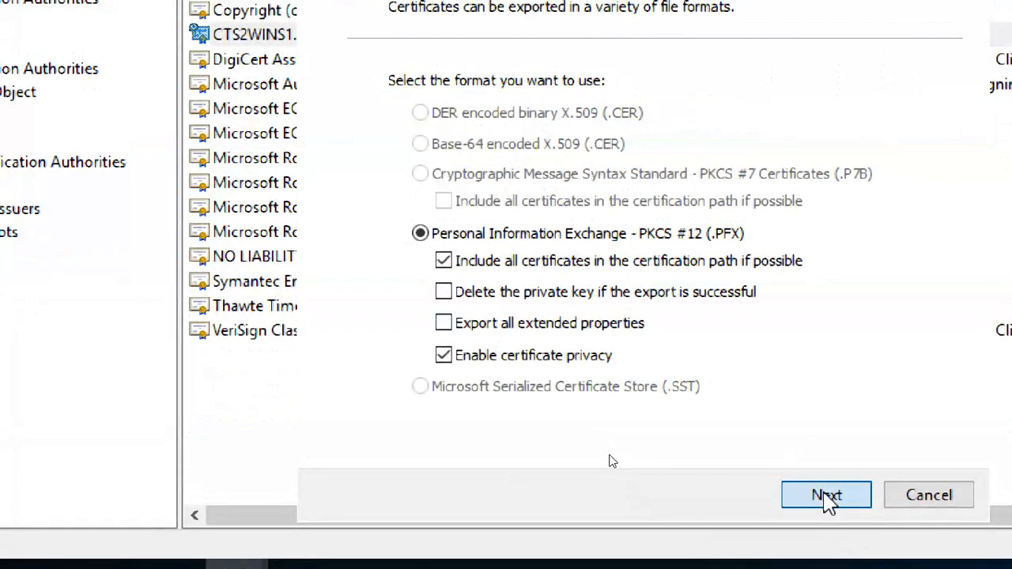
Protect the exported private key with a password, entered and confirmed.
left_click(397, 283)
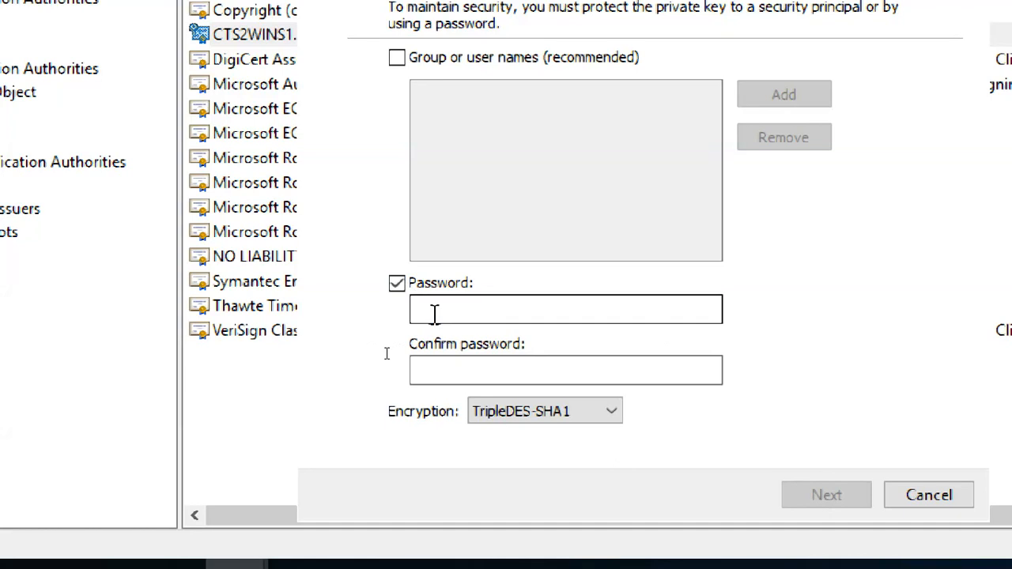
left_click(434, 313)
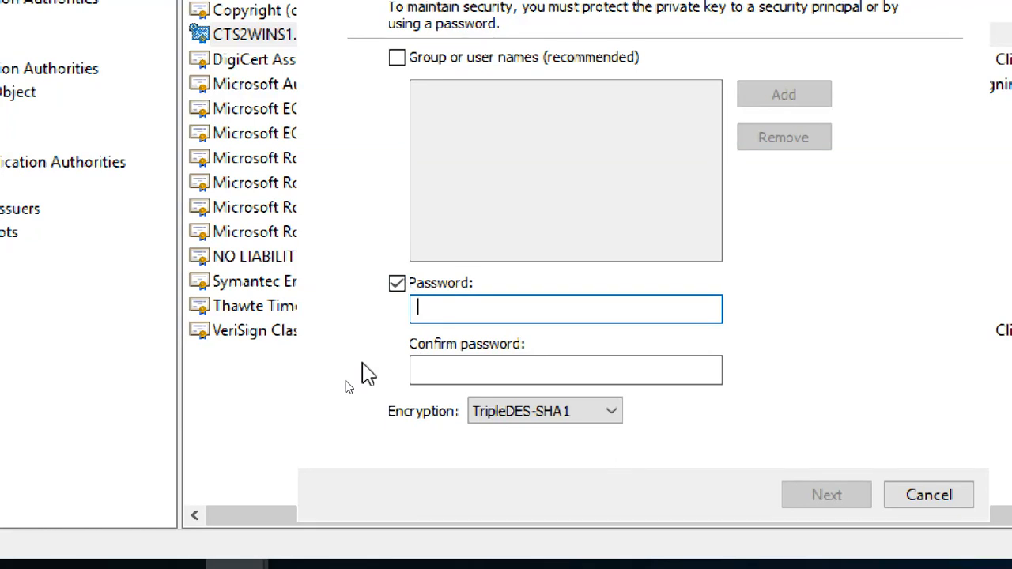
type("p")
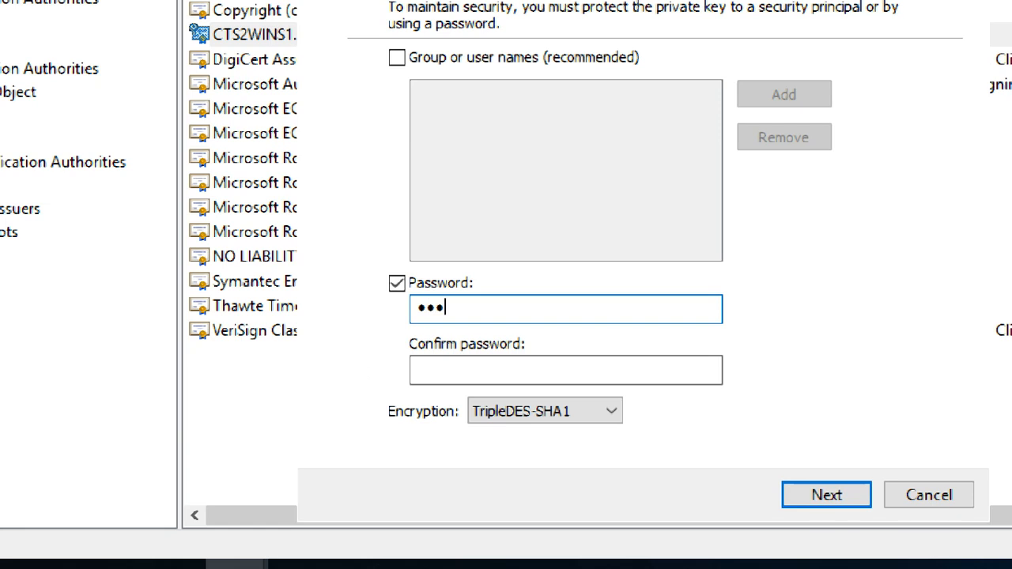
key("BackSpace")
key("BackSpace")
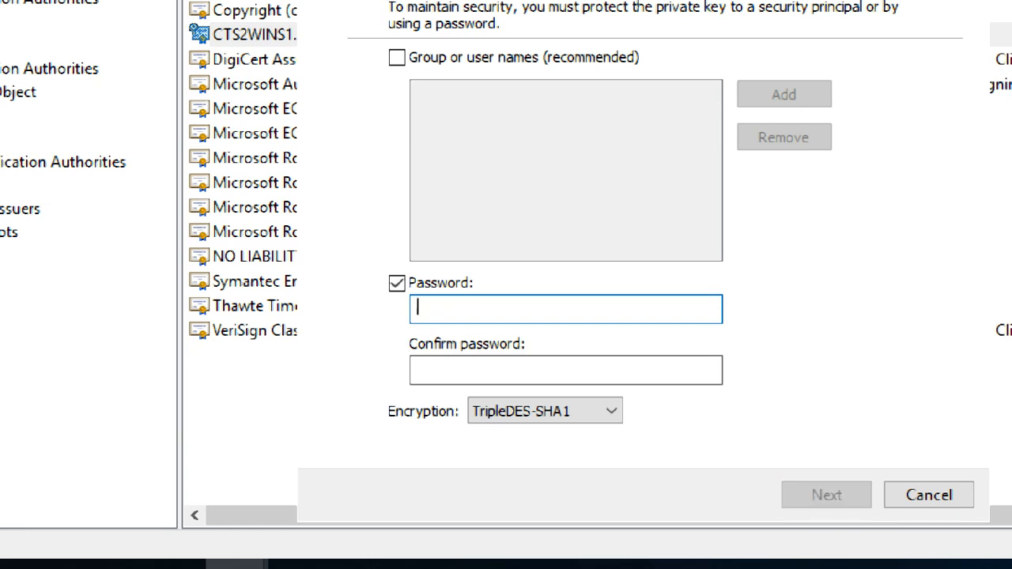
type("p")
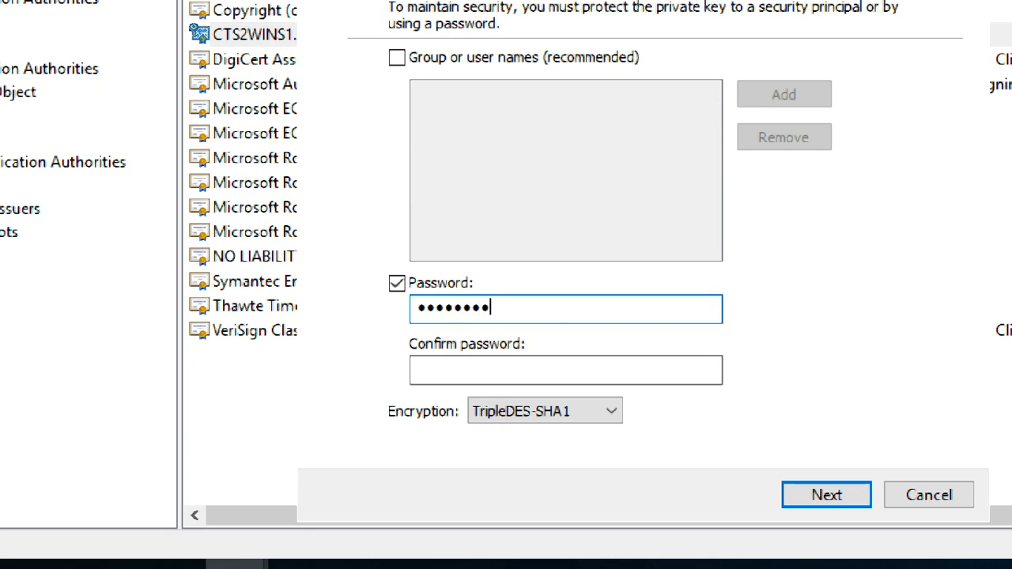
key("Tab")
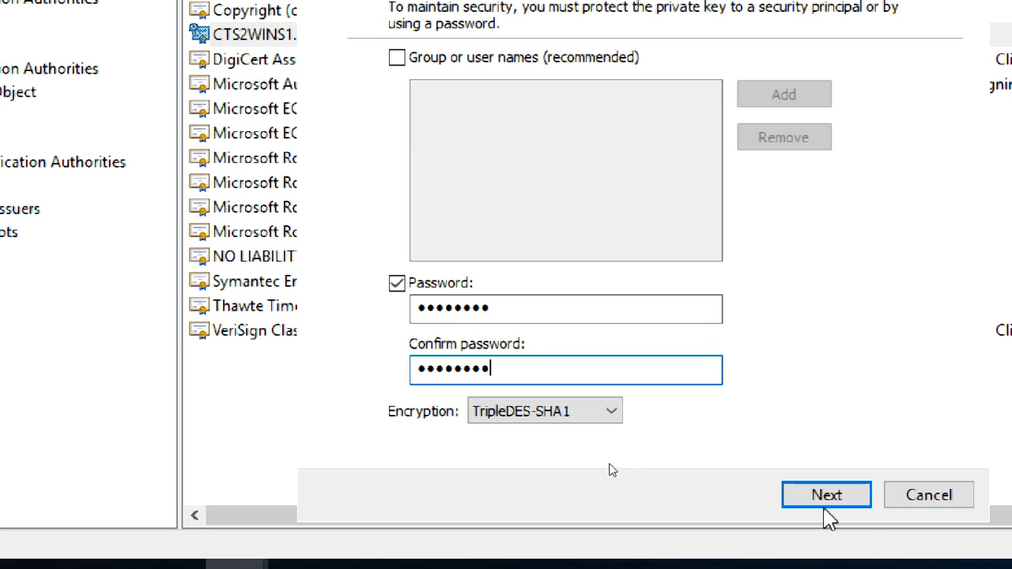
left_click(827, 500)
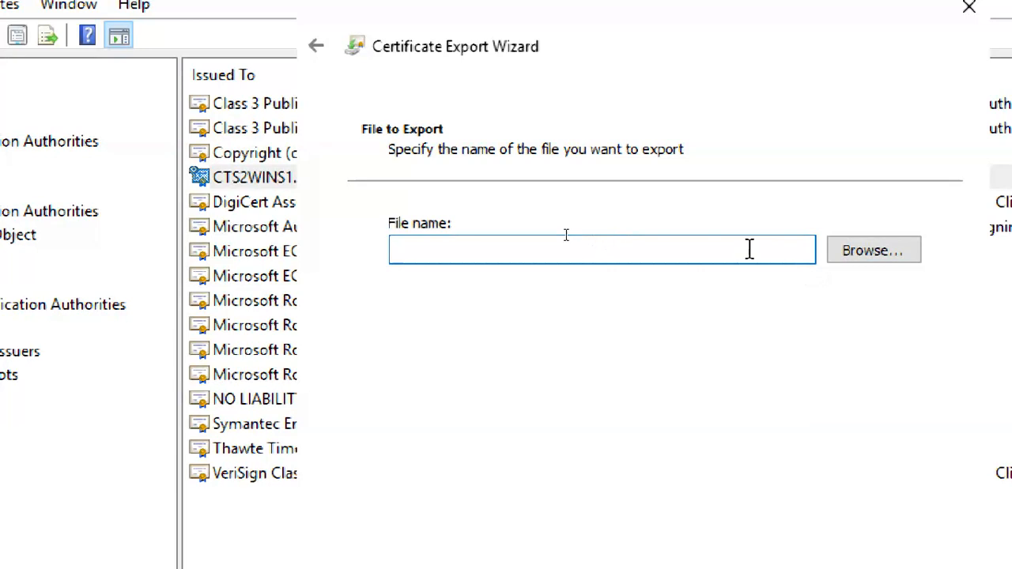
Name the export file workfoldercert, finish the export, and dismiss the success message.
type("work")
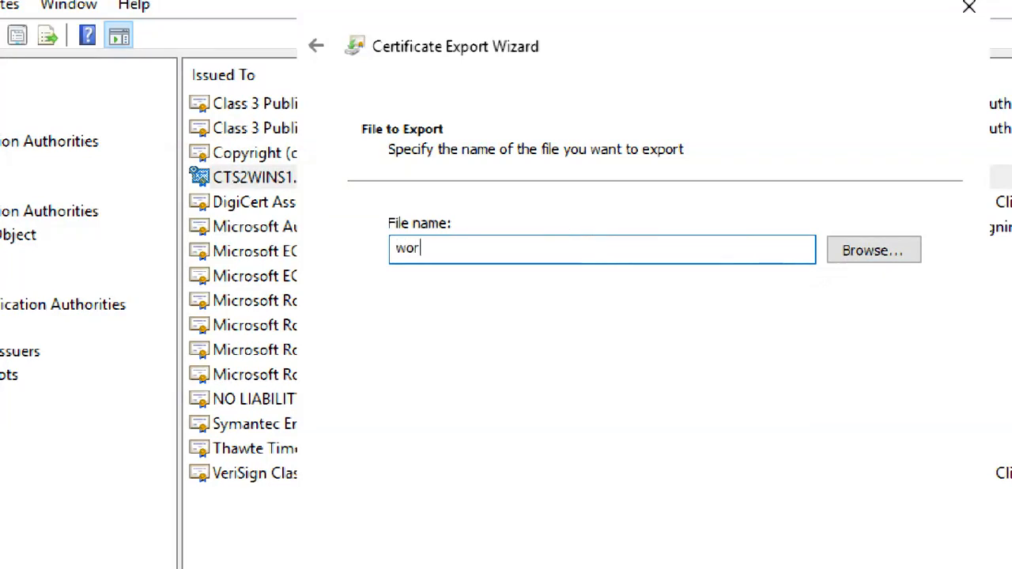
type("folder")
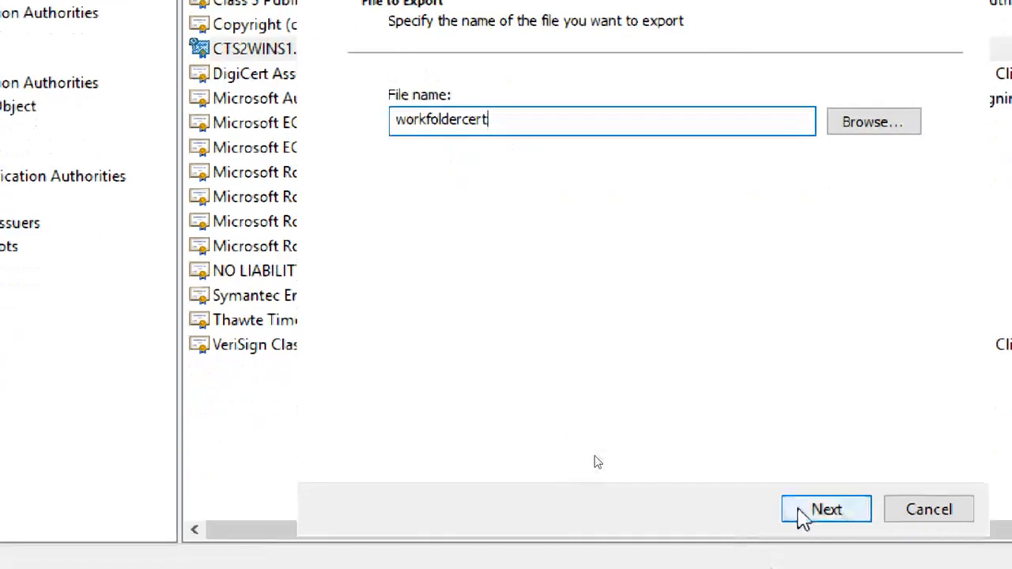
left_click(802, 516)
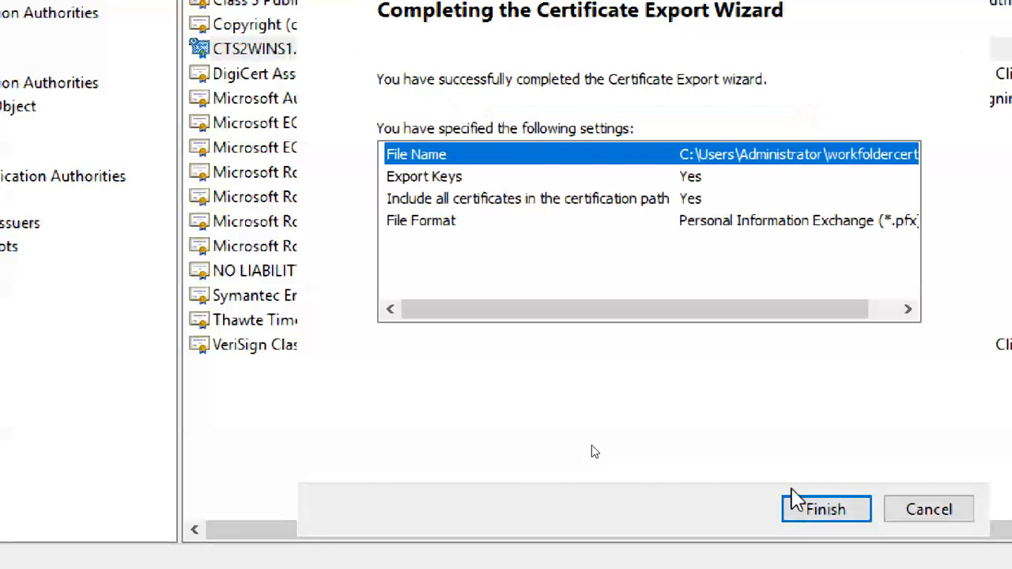
left_click(814, 510)
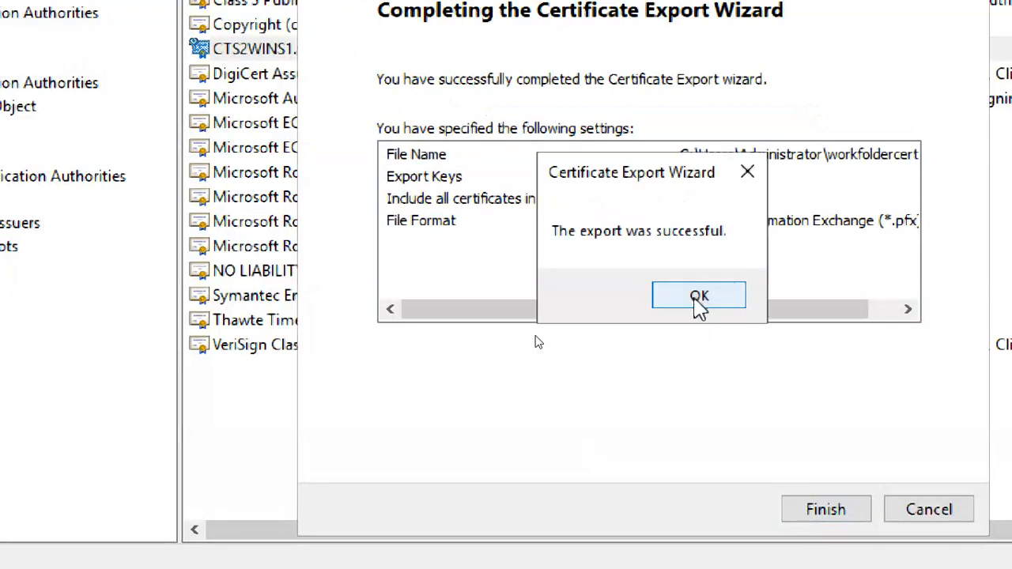
left_click_drag(667, 181, 708, 359)
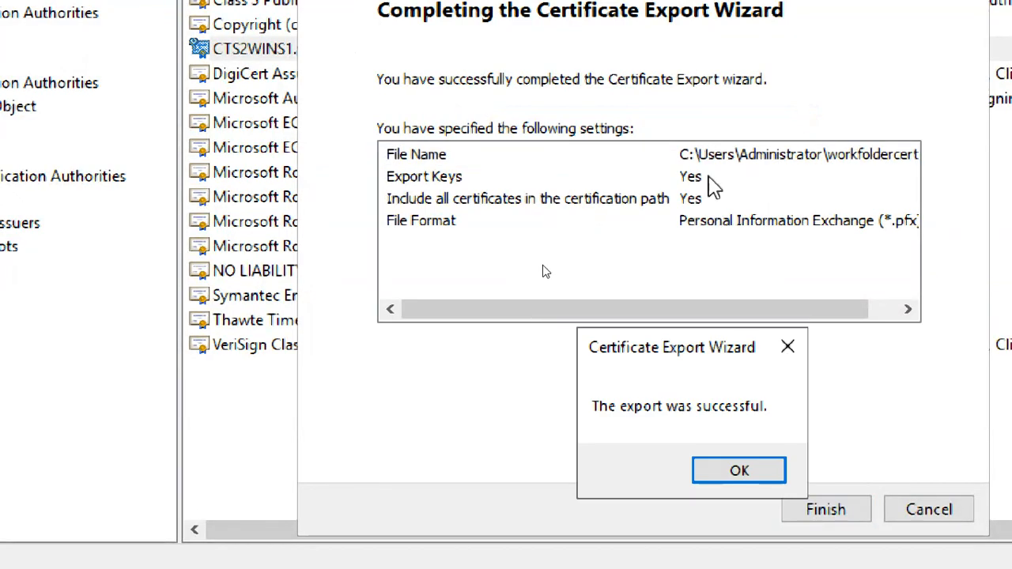
left_click(740, 472)
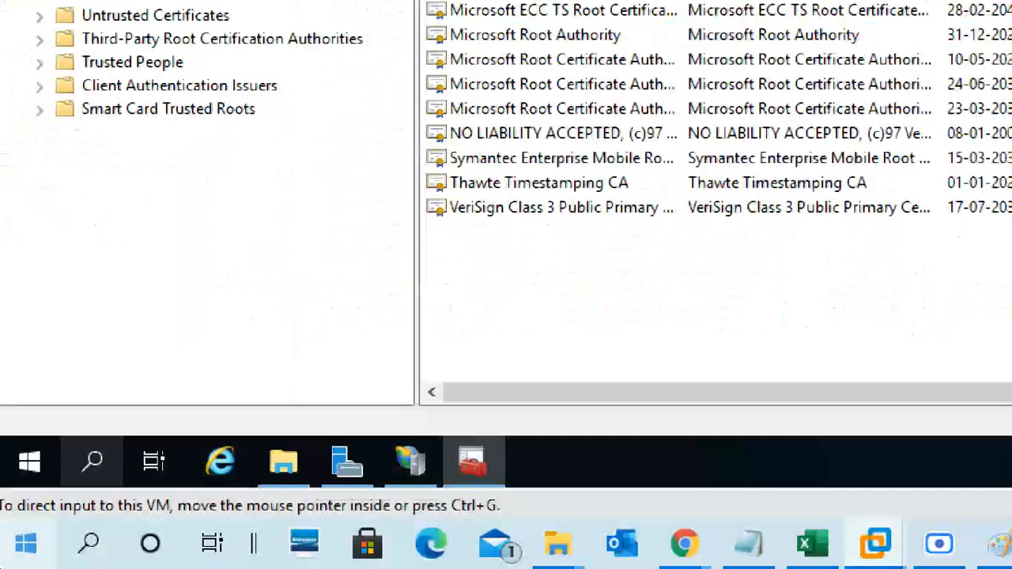
Open File Explorer and locate workfoldercert.pfx in C:\Users\Administrator.
left_click(289, 460)
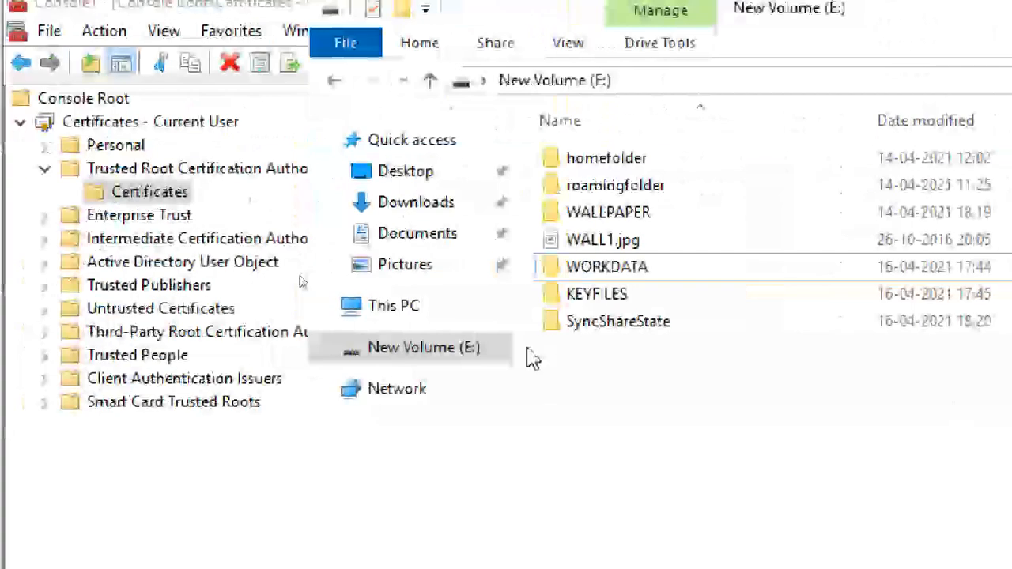
left_click(399, 310)
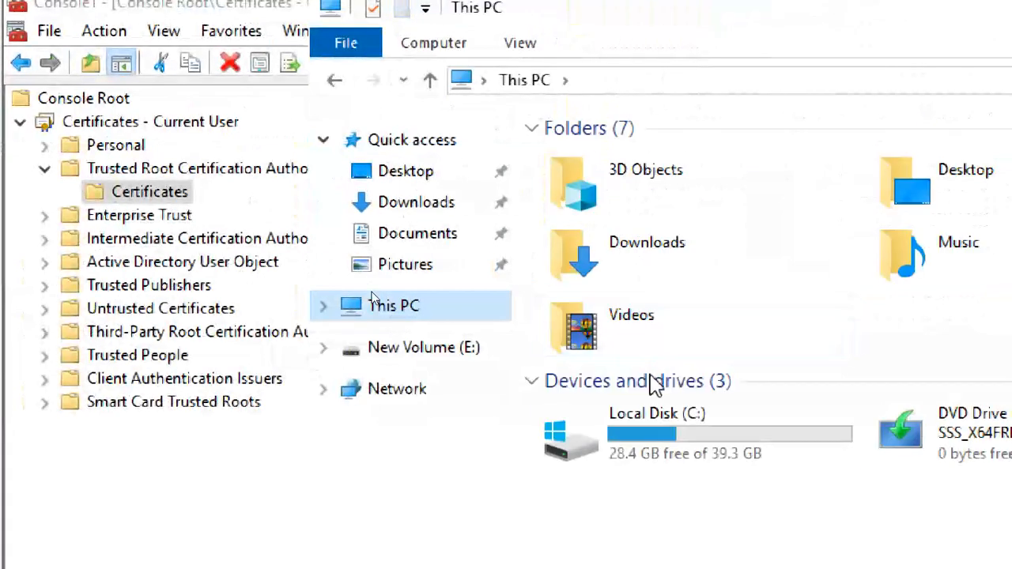
double_click(688, 449)
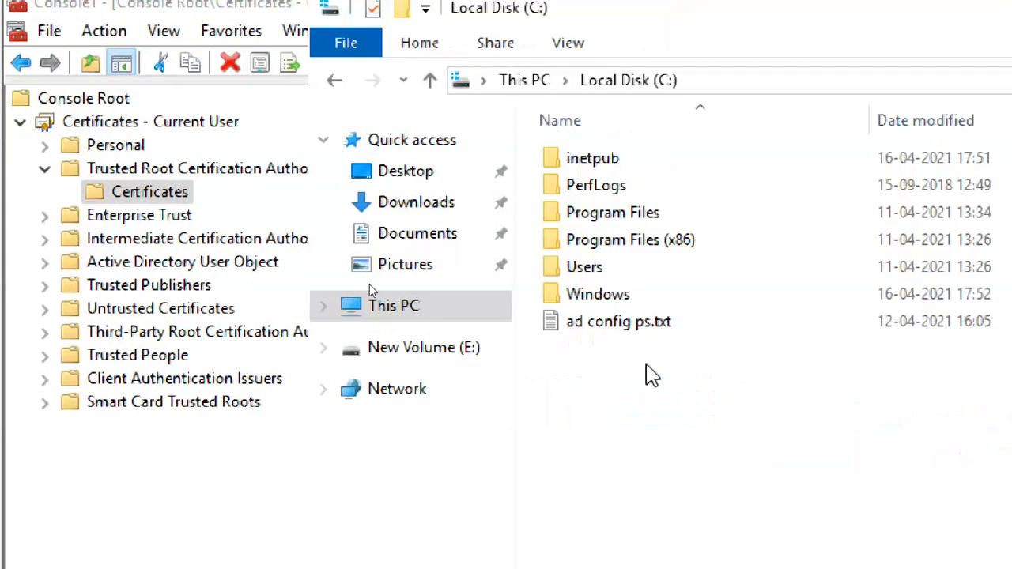
double_click(625, 268)
double_click(643, 166)
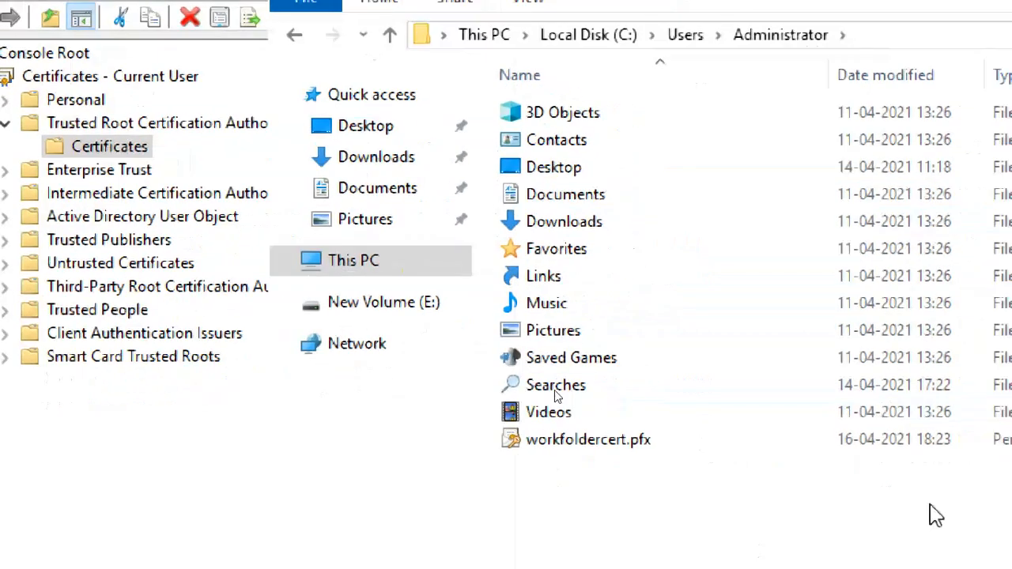
left_click(611, 447)
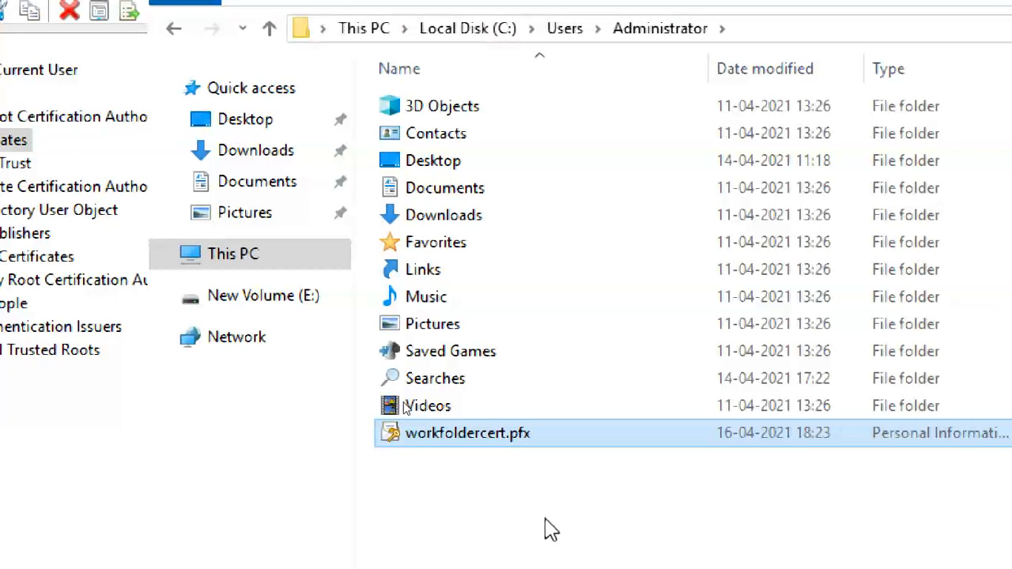
Browse New Volume (E:) to the KEYFILES folder showing workfoldercert.pfx.
left_click(247, 309)
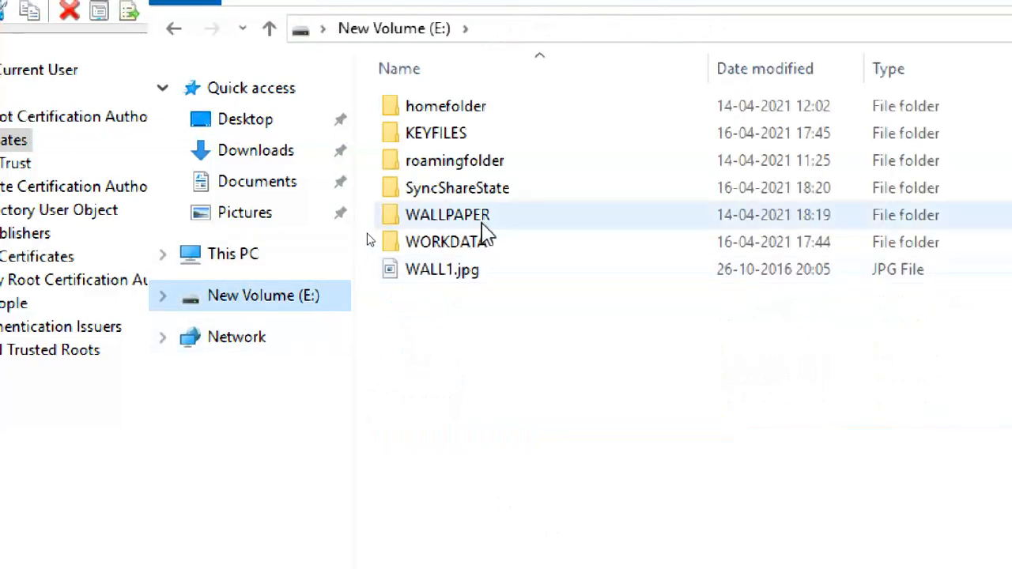
double_click(459, 111)
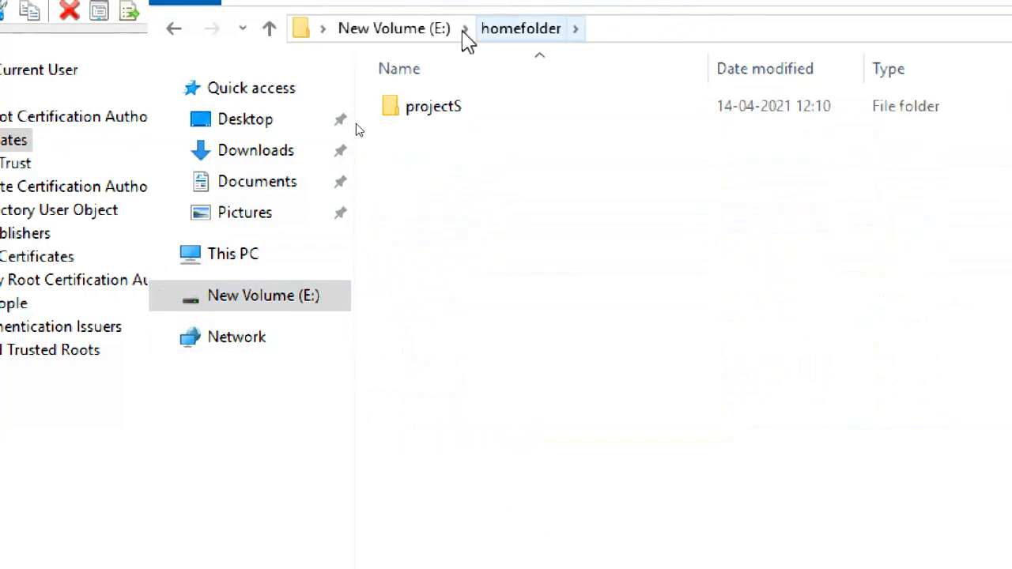
key("alt+Left")
double_click(475, 136)
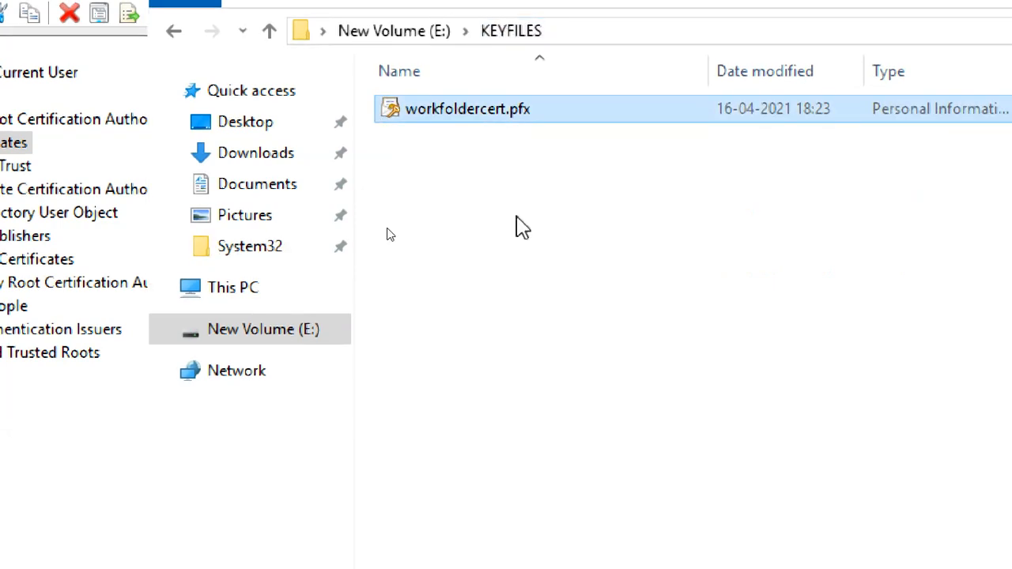
left_click(878, 225)
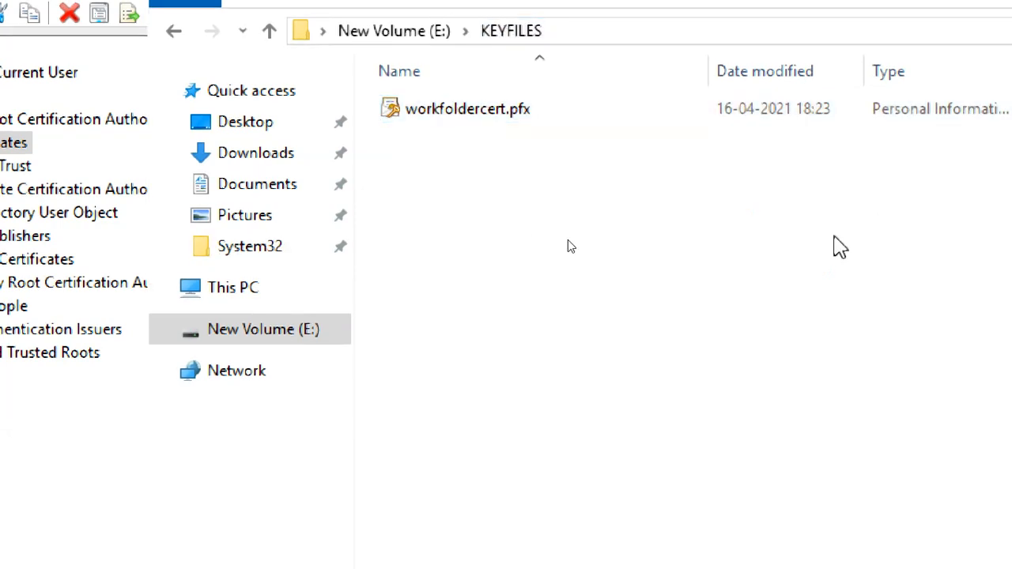
left_click(240, 289)
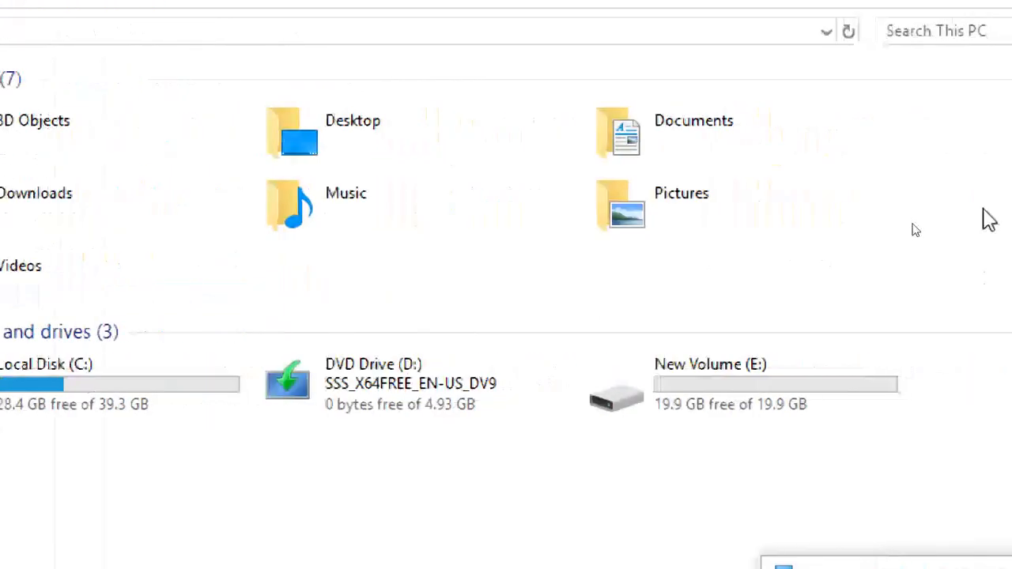
double_click(787, 369)
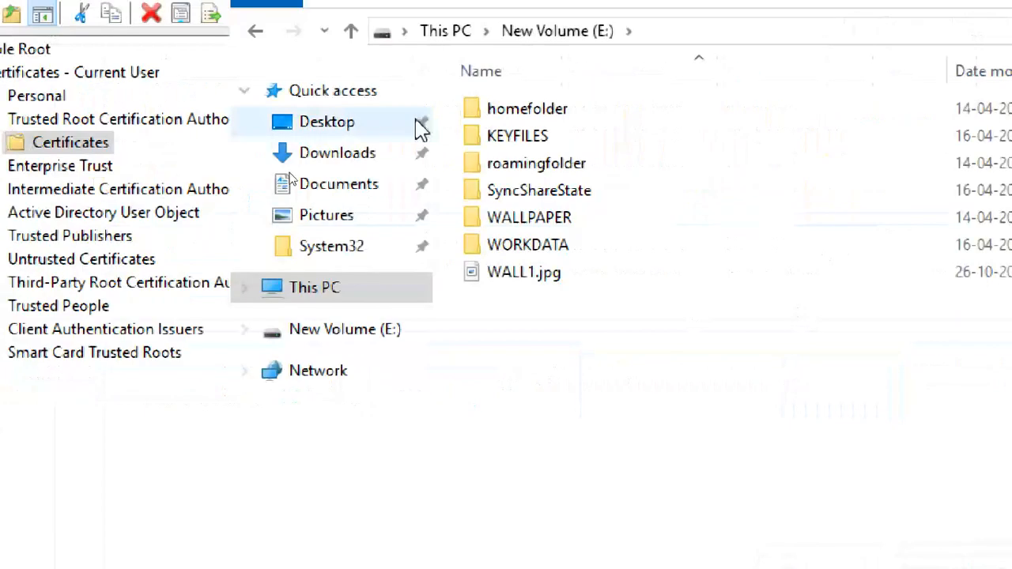
double_click(566, 146)
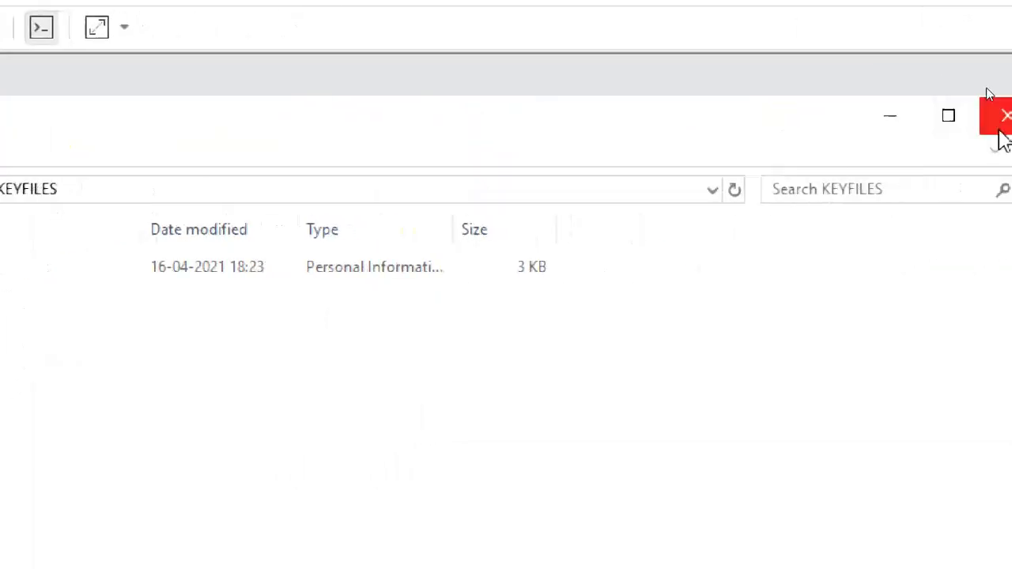
Close File Explorer and MMC without saving Console1, then switch to the CTS2WINC1 tab.
left_click(998, 123)
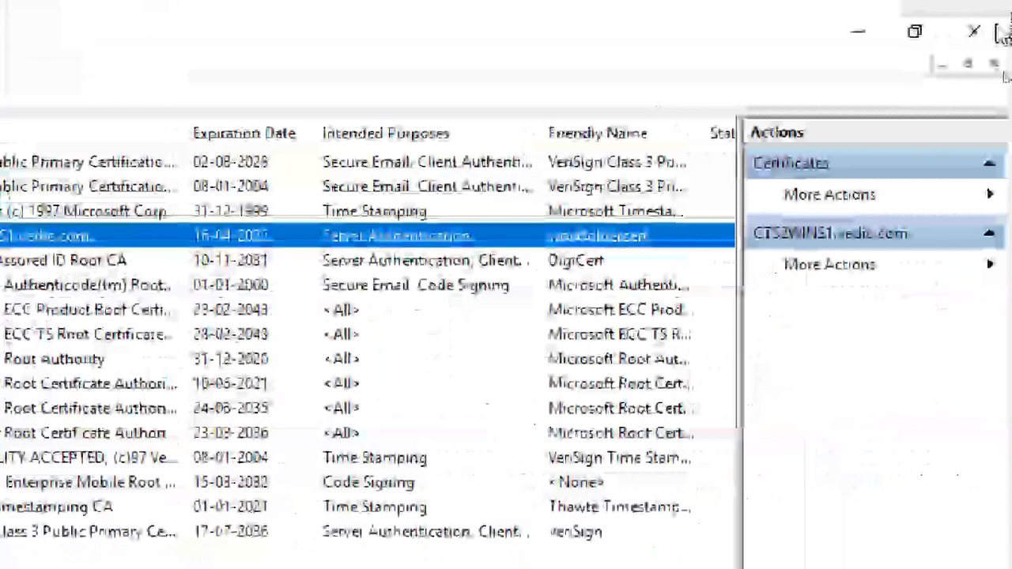
left_click(986, 41)
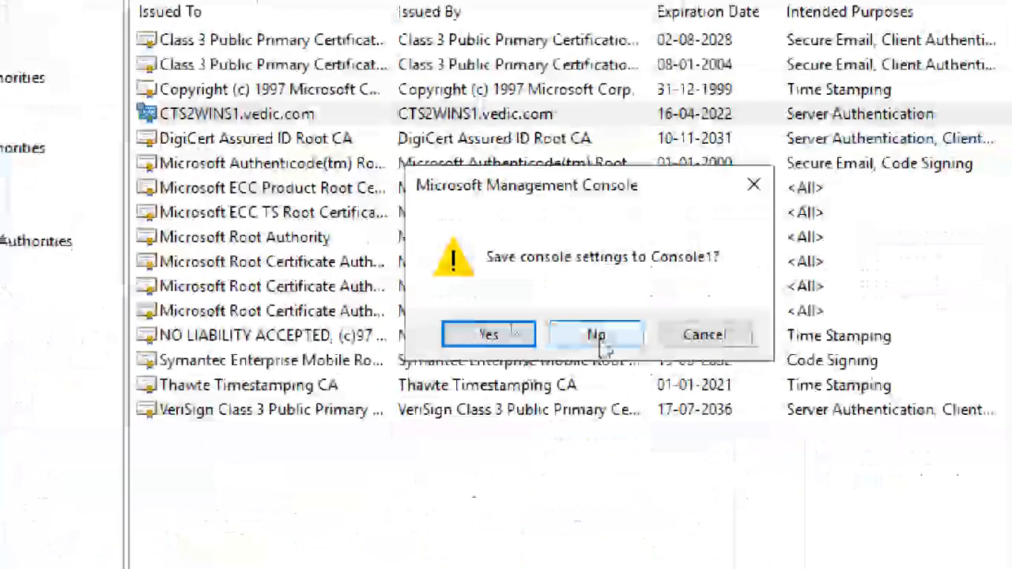
left_click(132, 456)
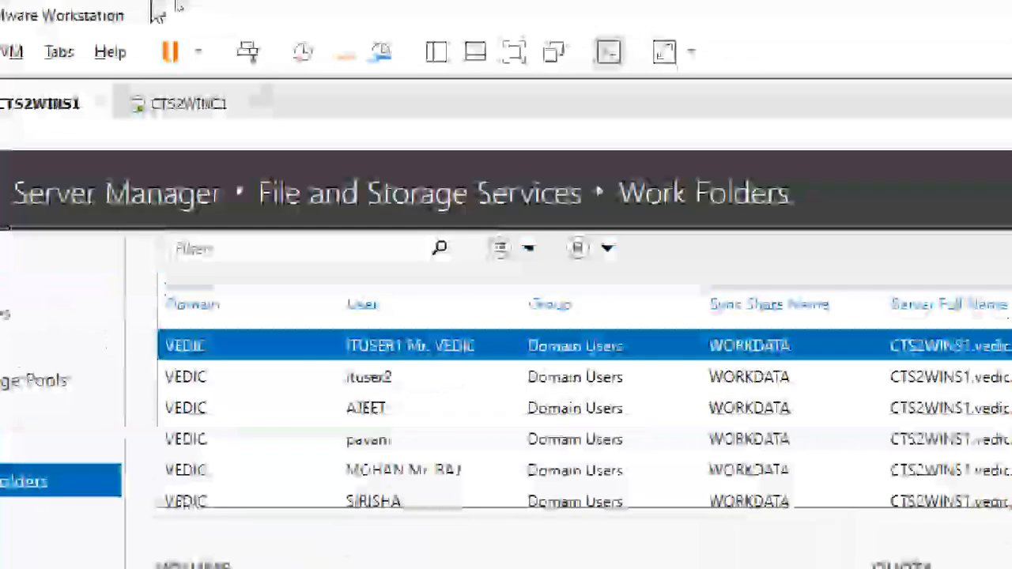
left_click(190, 106)
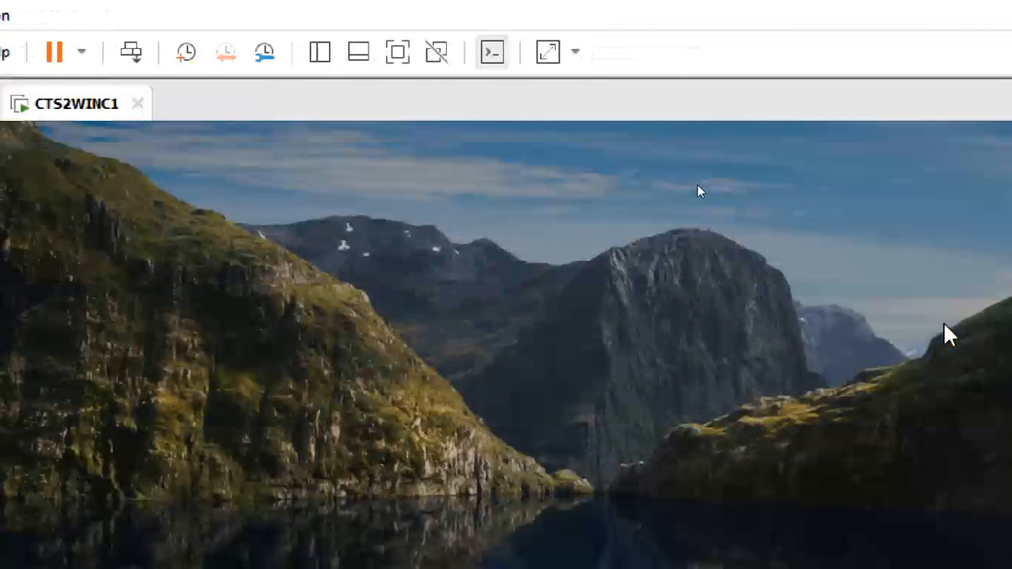
Go full screen on CTS2WINC1 and sign in via Other user with a domain user's name and password.
left_click(396, 52)
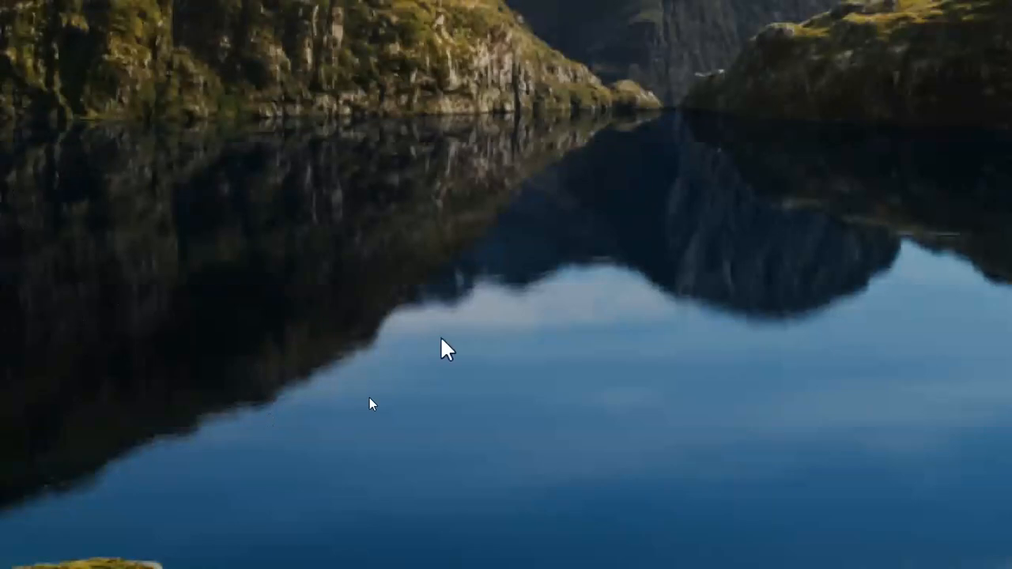
left_click(307, 385)
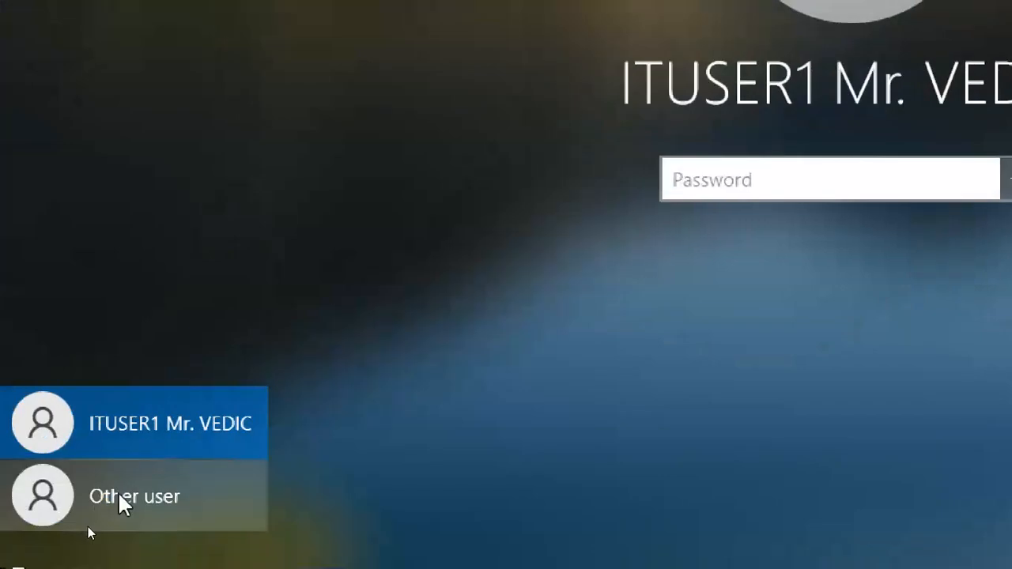
left_click(120, 496)
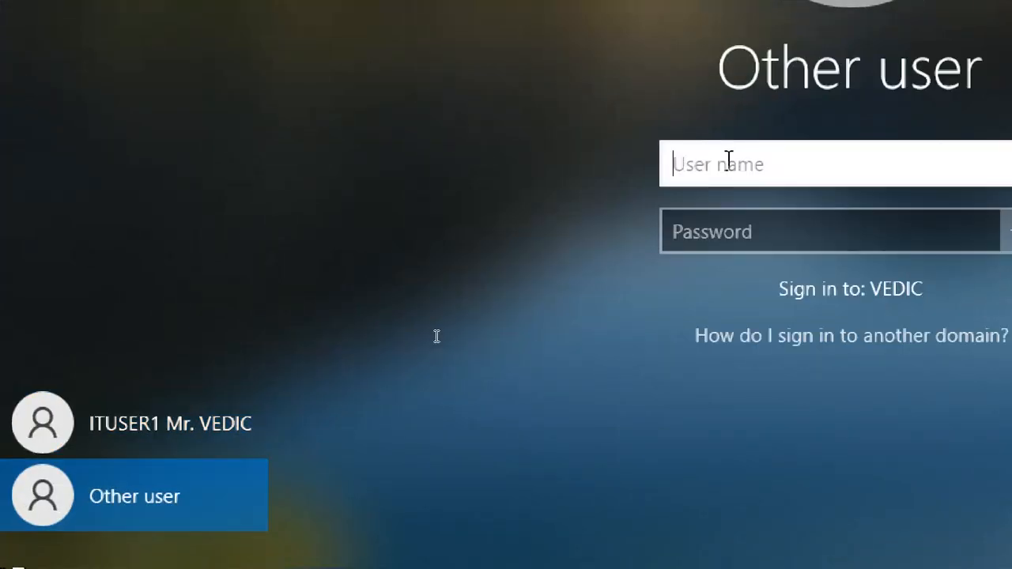
type("sirisha")
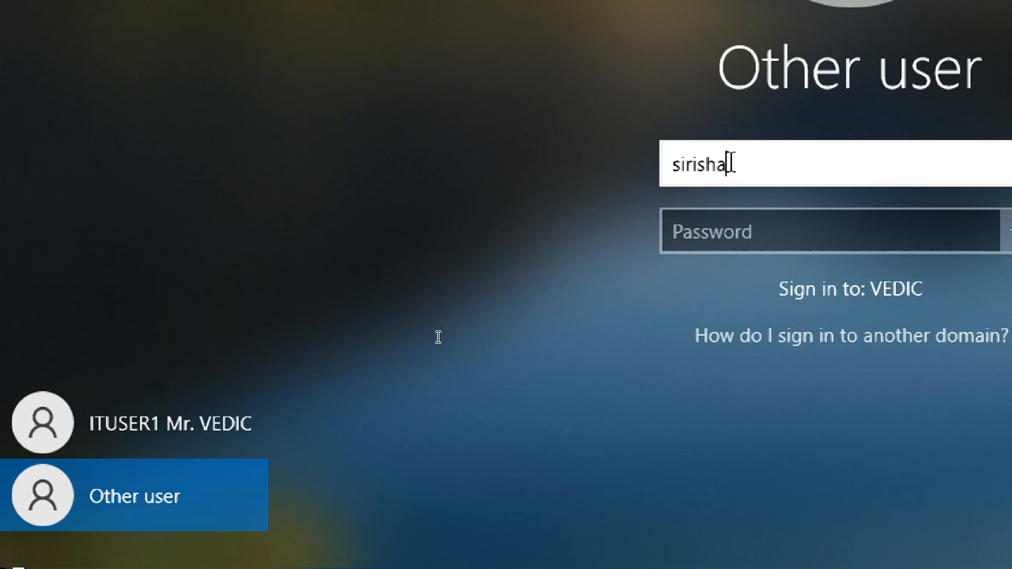
key("Tab")
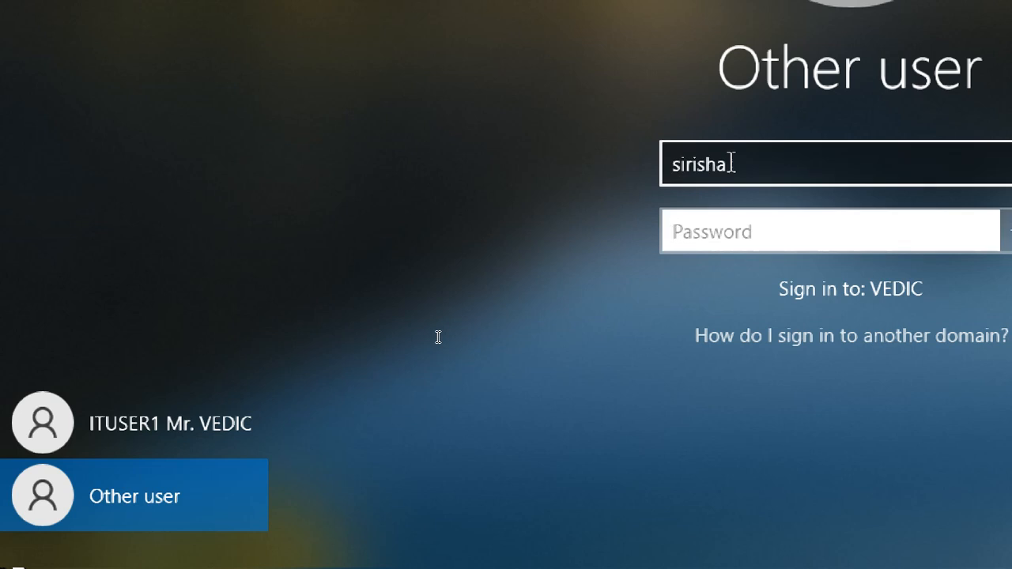
type("••••••")
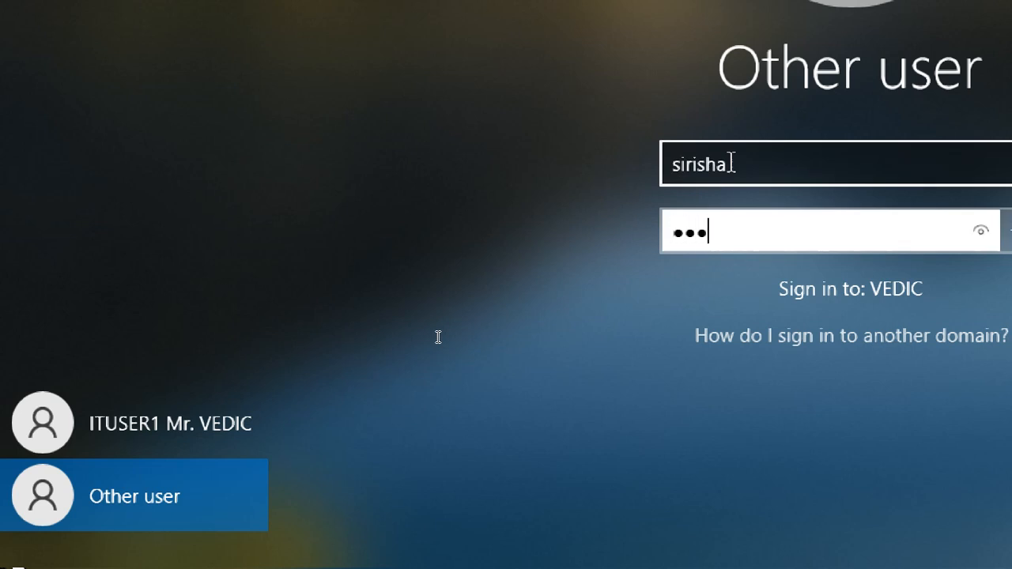
type("•")
key("Return")
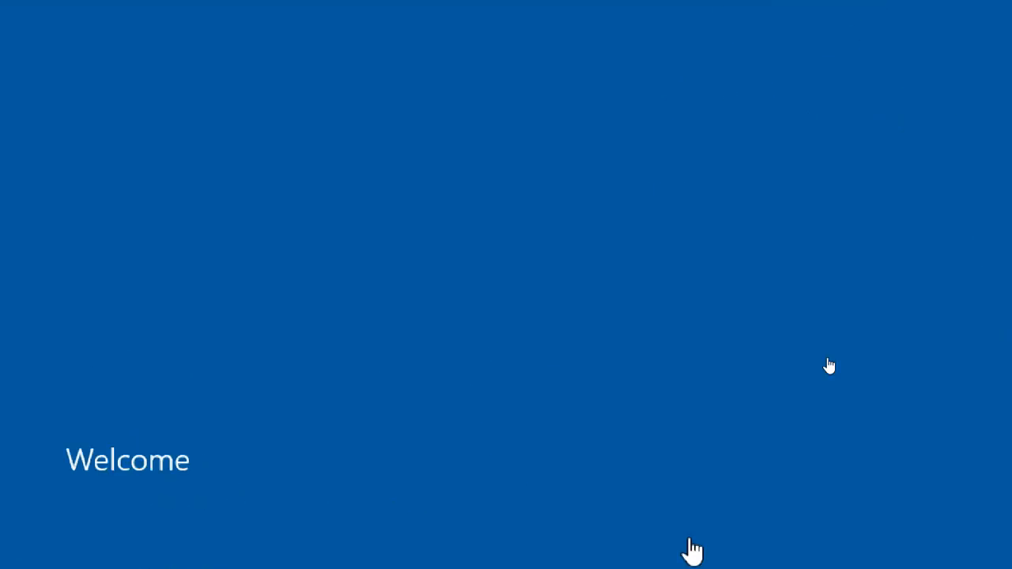
Reset Magnifier to normal size, then exit VMware full-screen mode for the client VM.
left_click(633, 395)
left_click(633, 395)
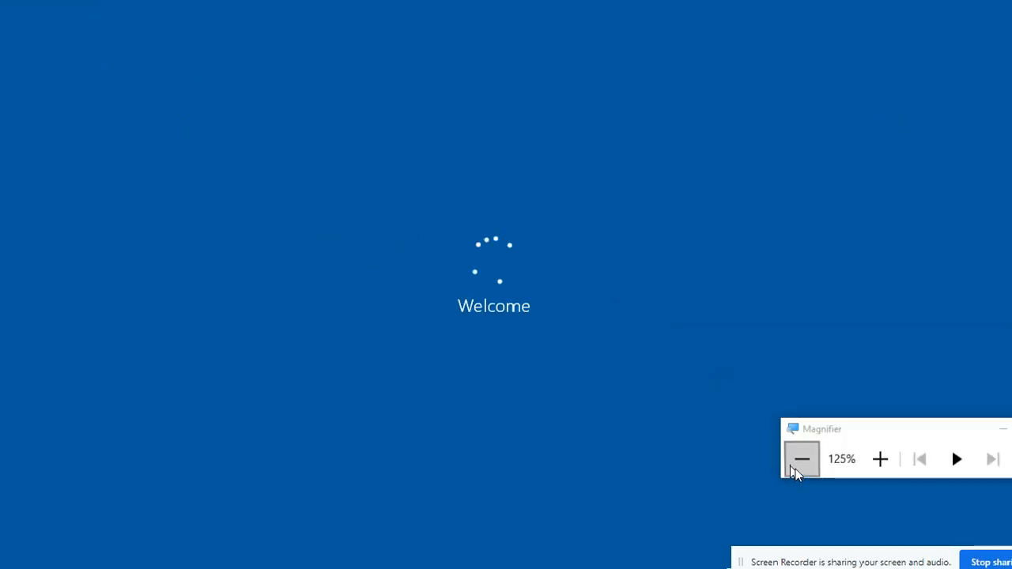
left_click(794, 466)
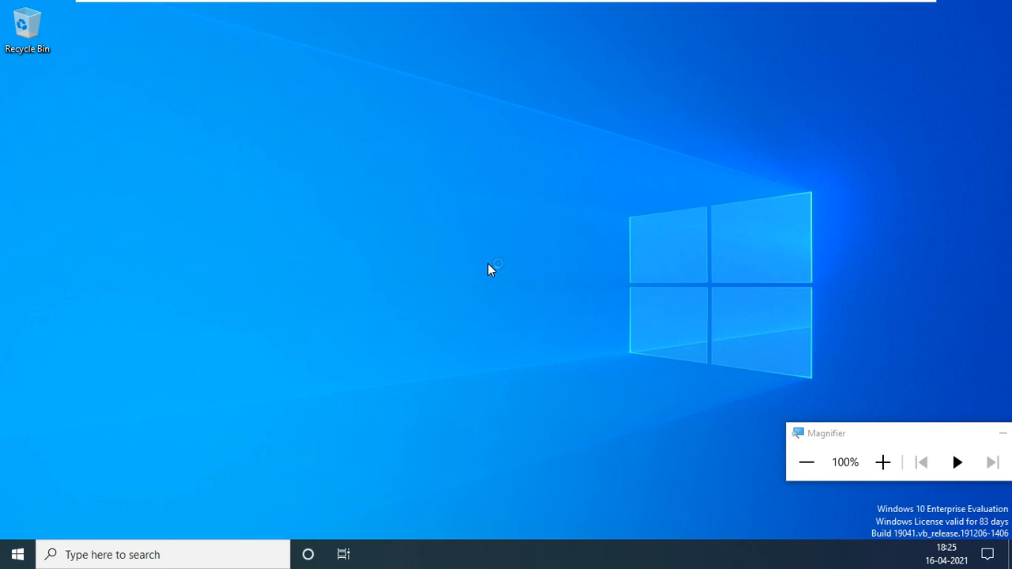
left_click_drag(815, 433, 822, 125)
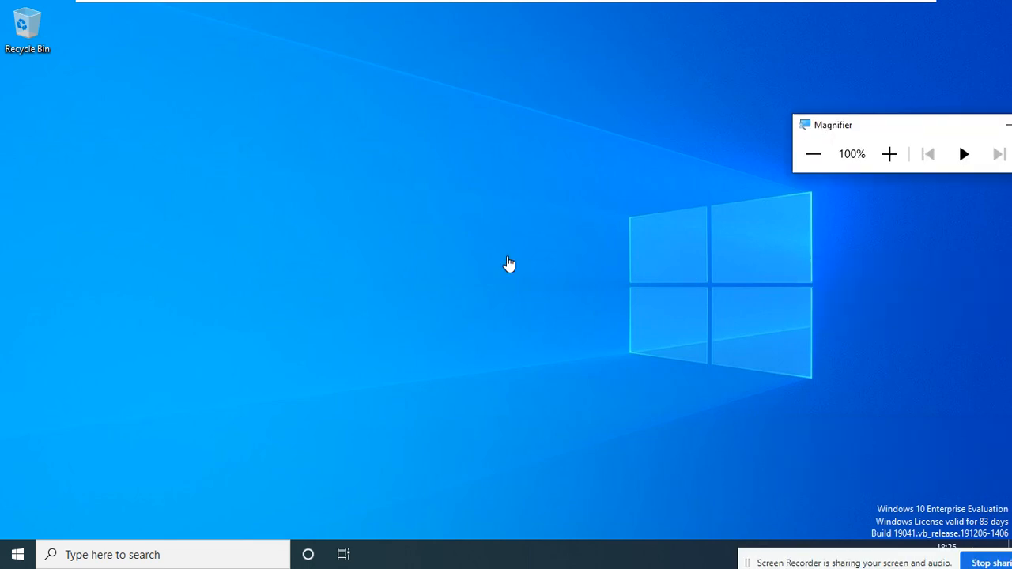
left_click(890, 153)
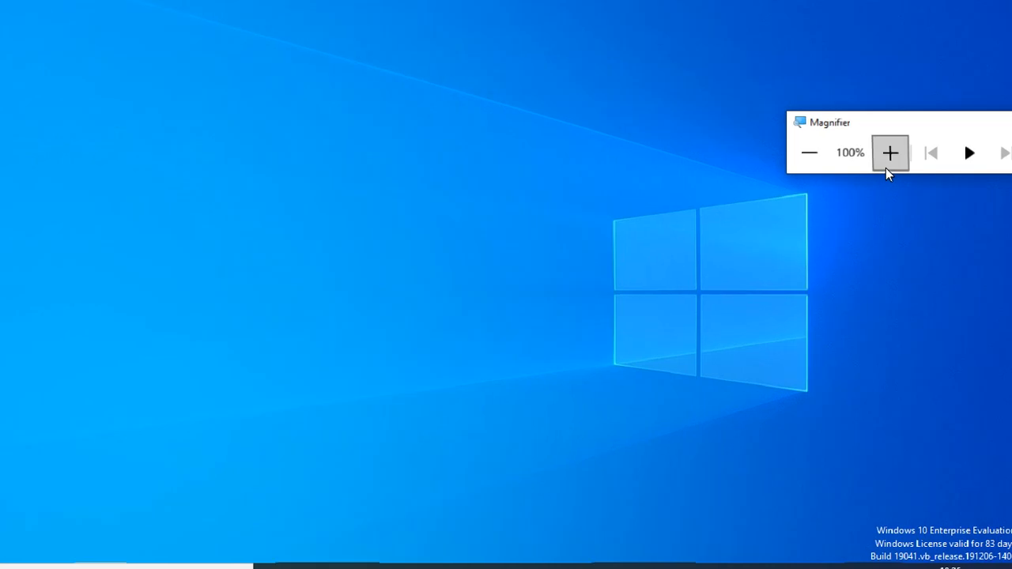
left_click(886, 168)
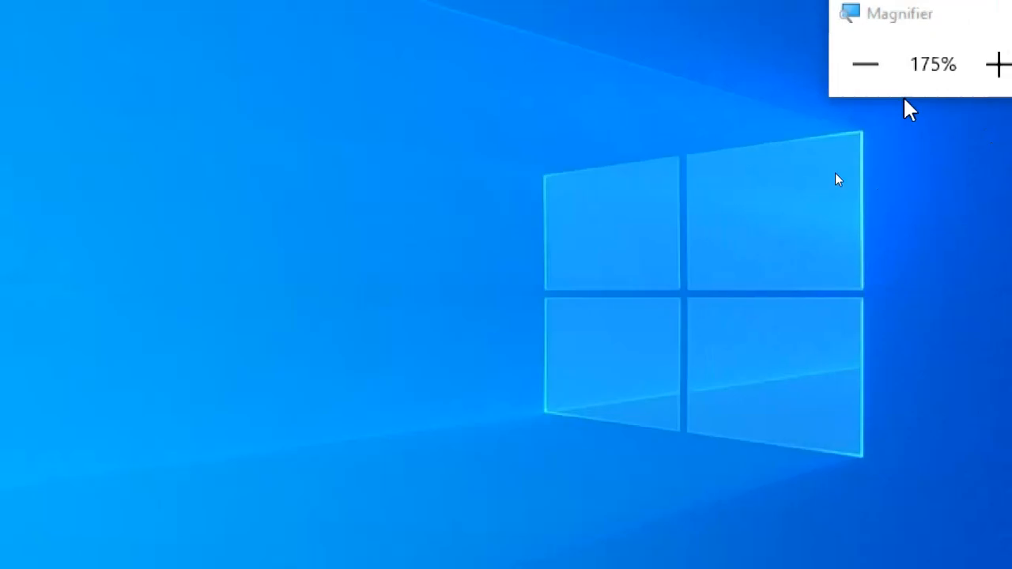
left_click(818, 164)
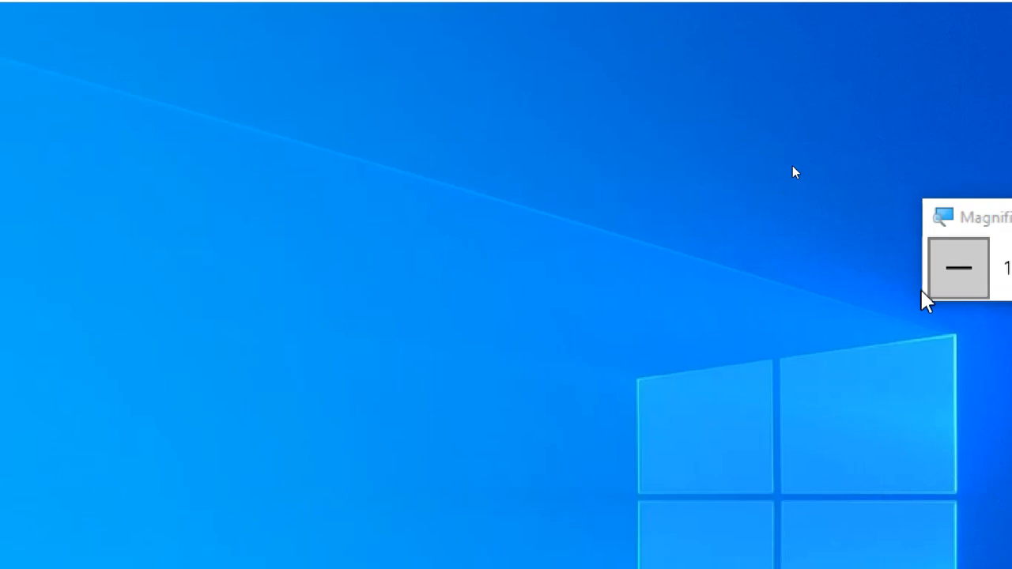
left_click(808, 162)
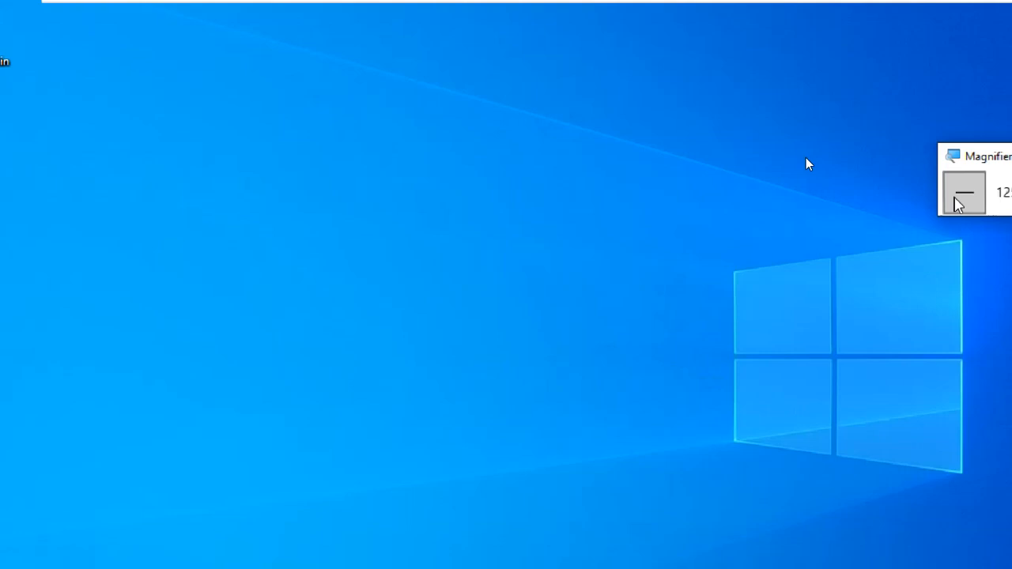
left_click(808, 162)
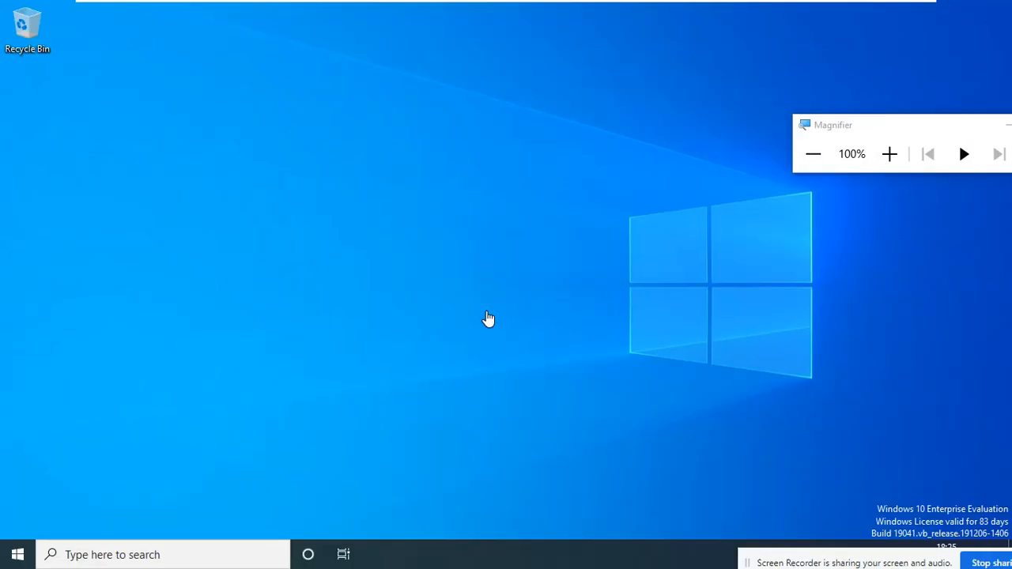
left_click(897, 7)
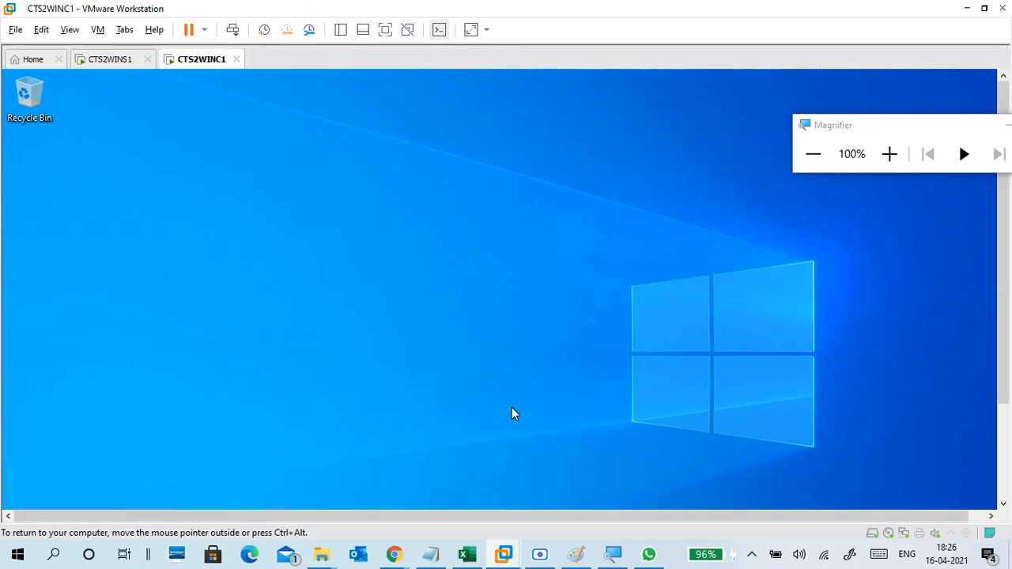
Add 'server certificate' under the (web server) line in the day17 notes.
left_click(431, 558)
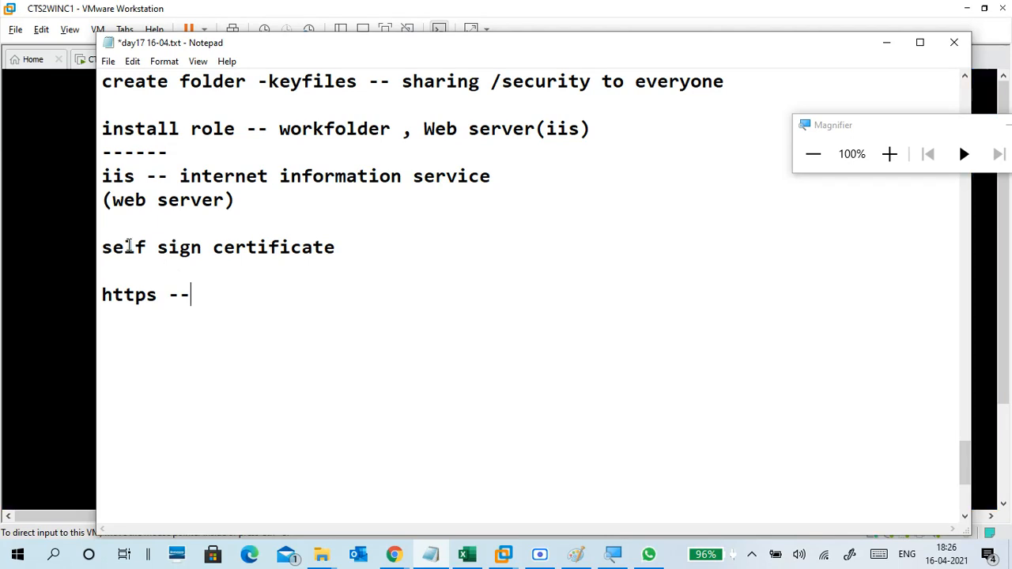
left_click(112, 231)
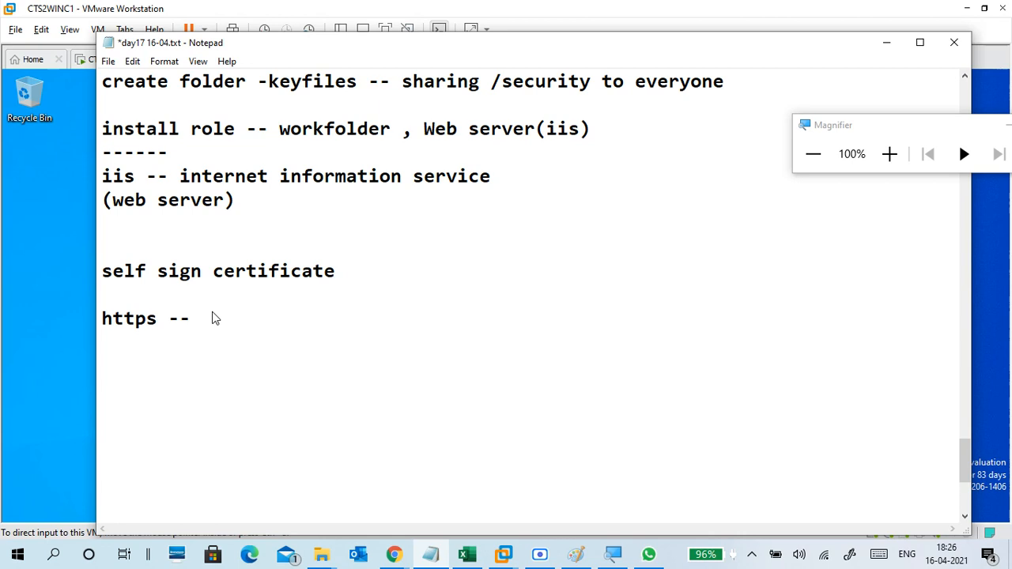
type("server certifi")
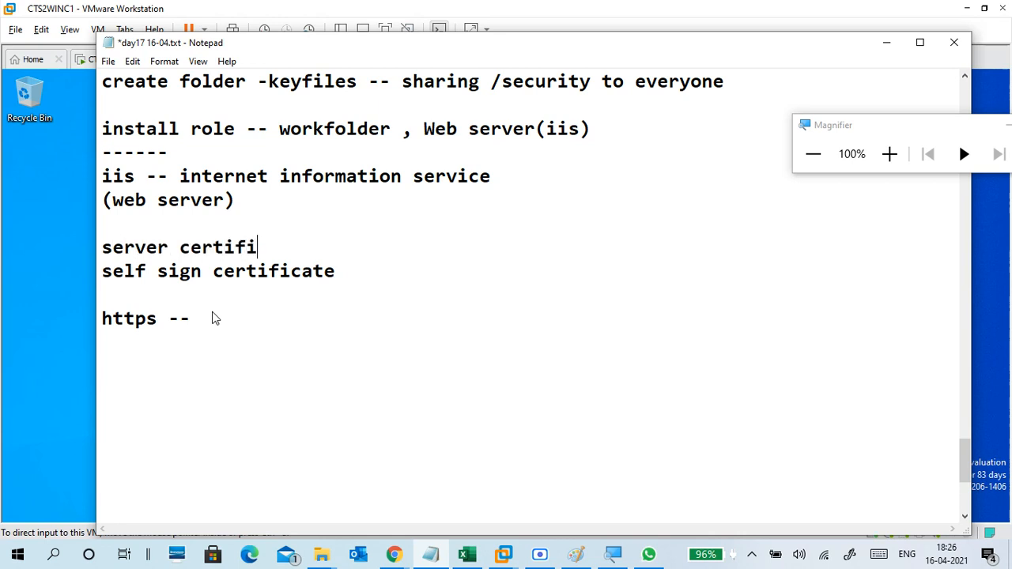
type("cate")
Insert '-action -- create personal / friendly name:workfoldercert' before the self sign certificate line, then minimize Notepad.
key("Down")
key("Left")
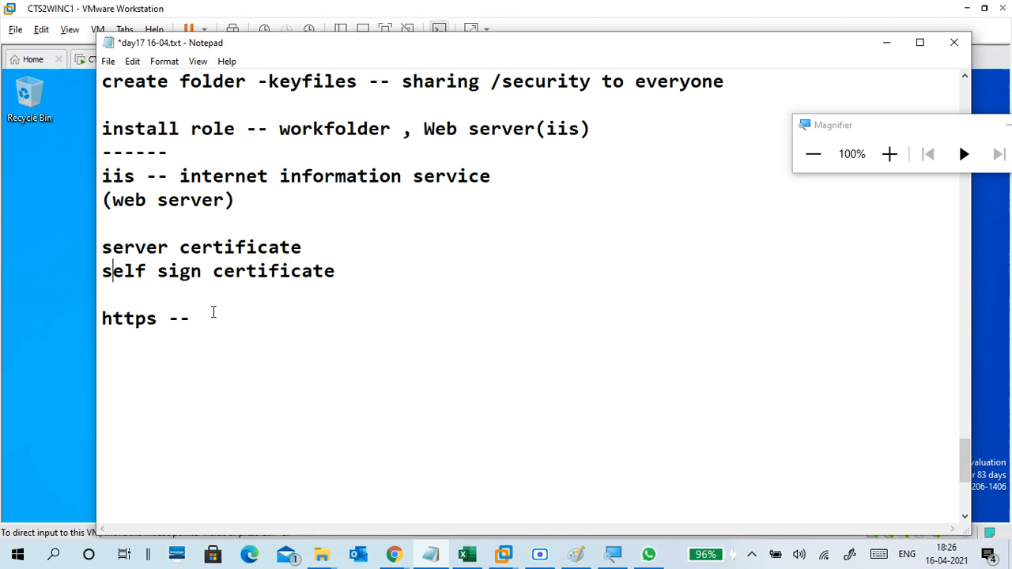
key("Home")
type("-acti")
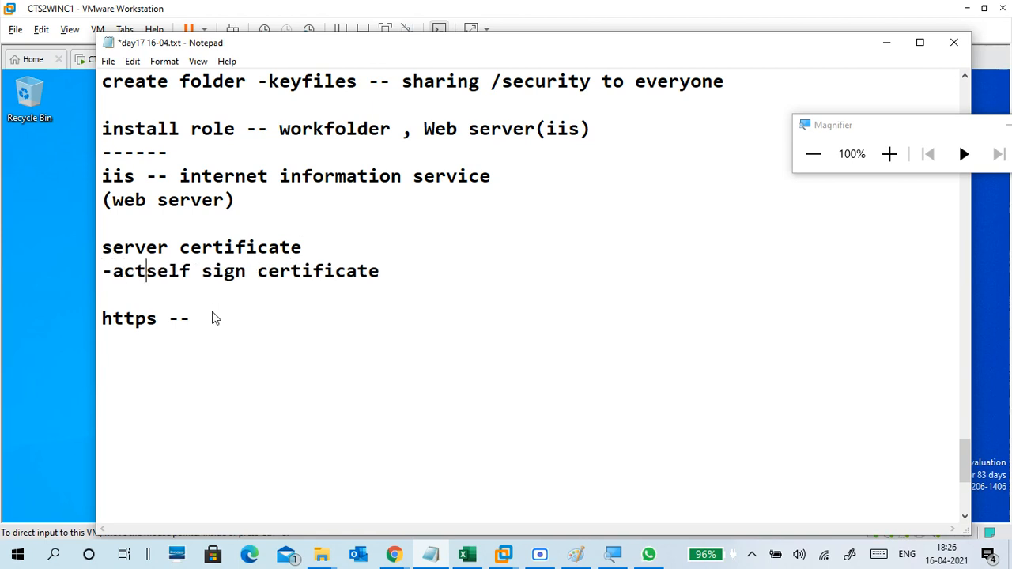
type("on ")
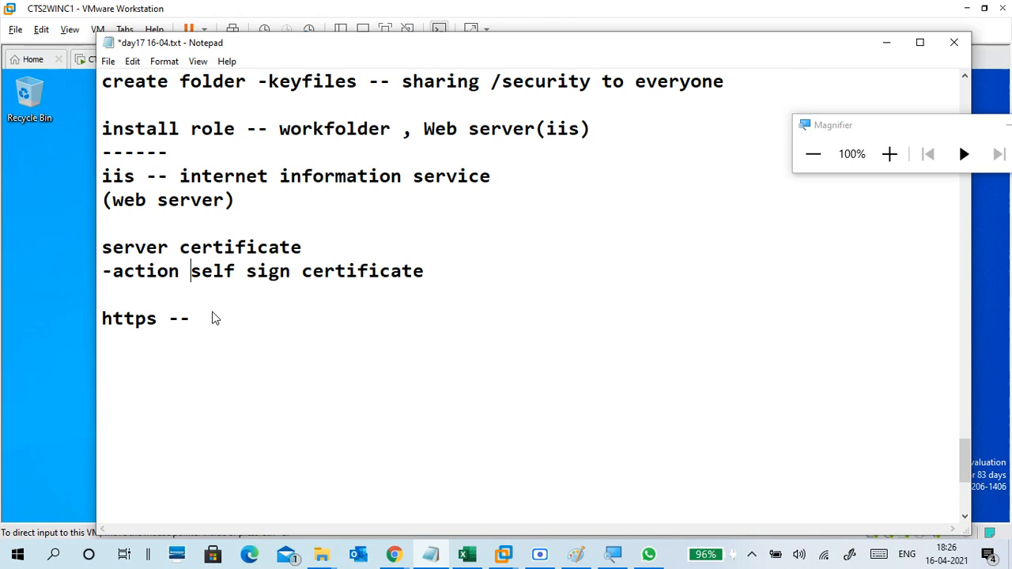
type("-- cr")
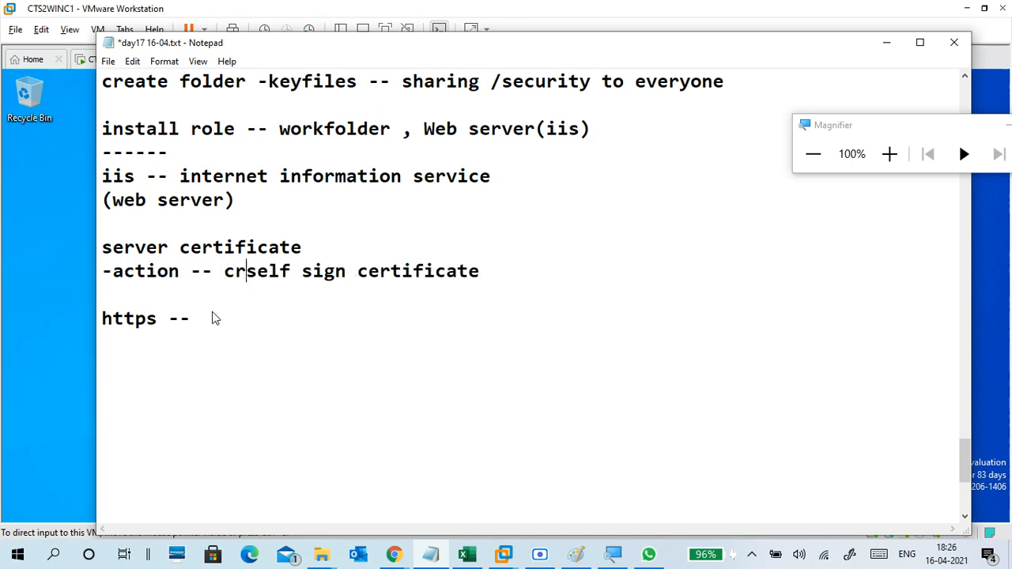
key("BackSpace")
type("reate ")
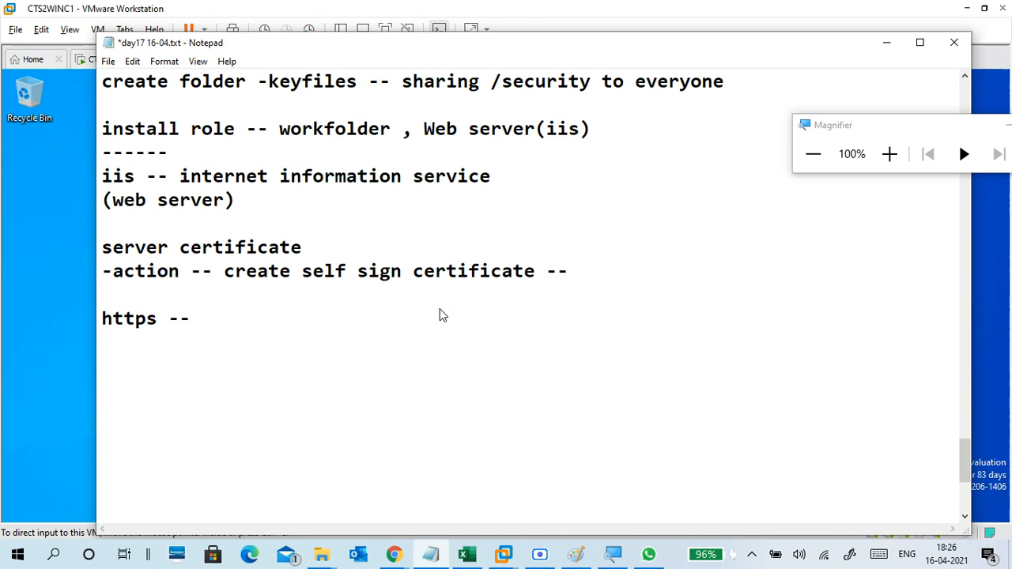
type(" perso")
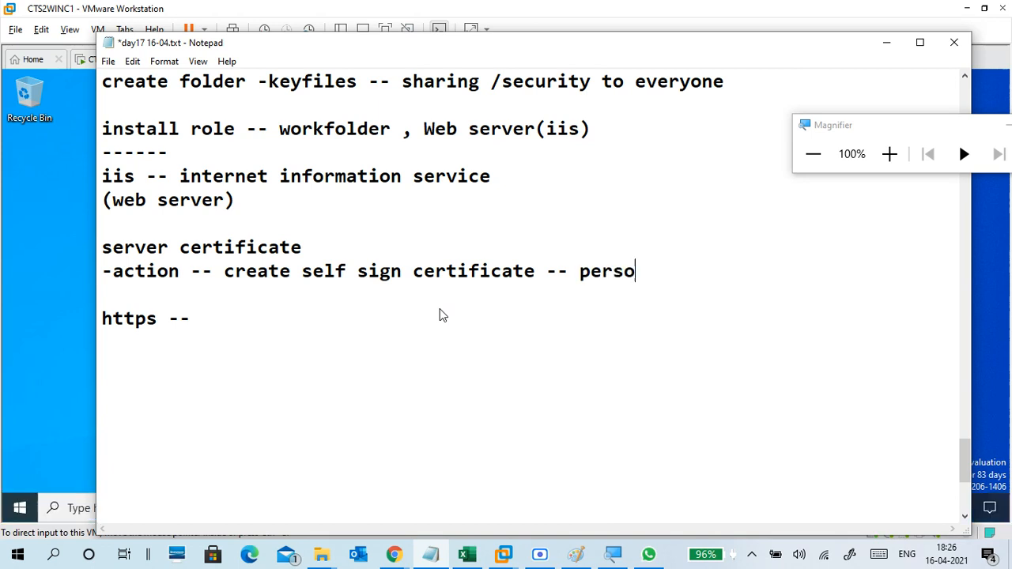
type("nal / ")
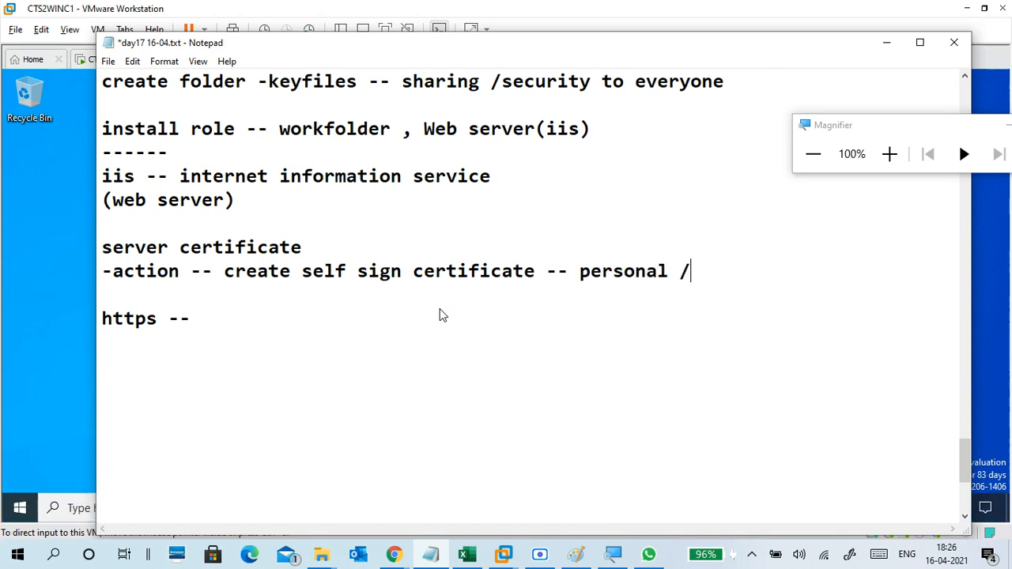
type("fri")
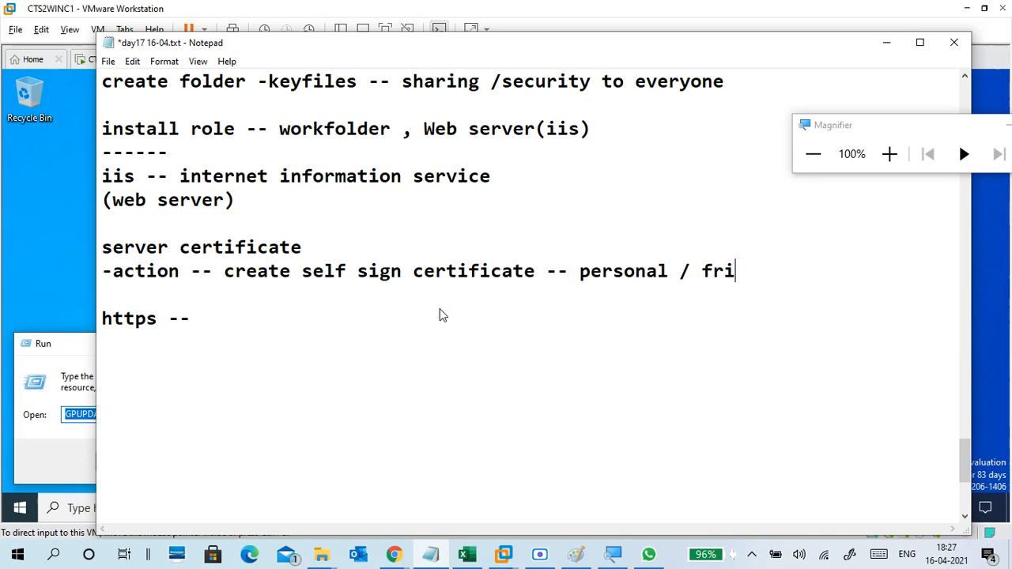
type("ent")
key("BackSpace")
type("d")
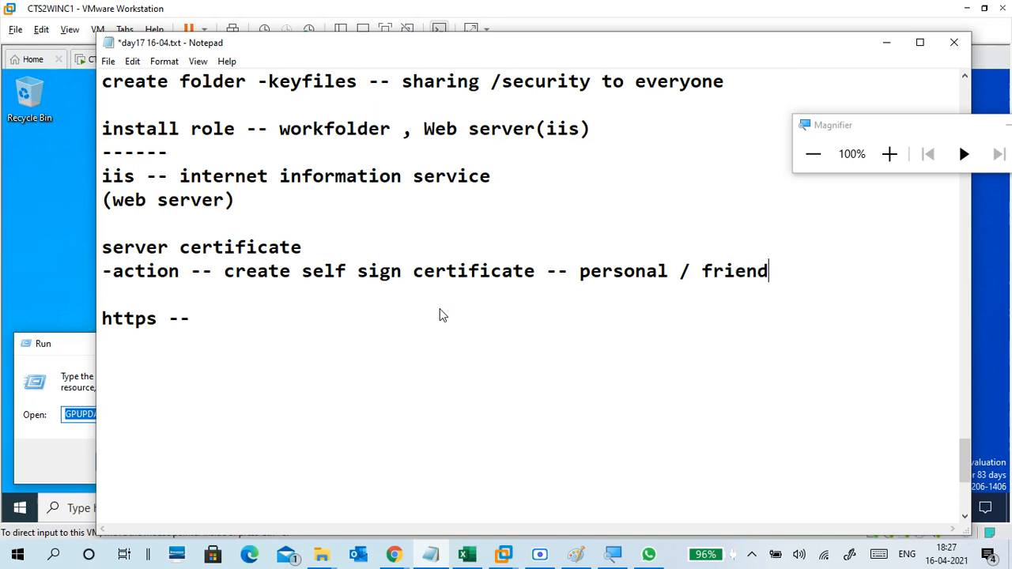
key("BackSpace")
type("dly name:")
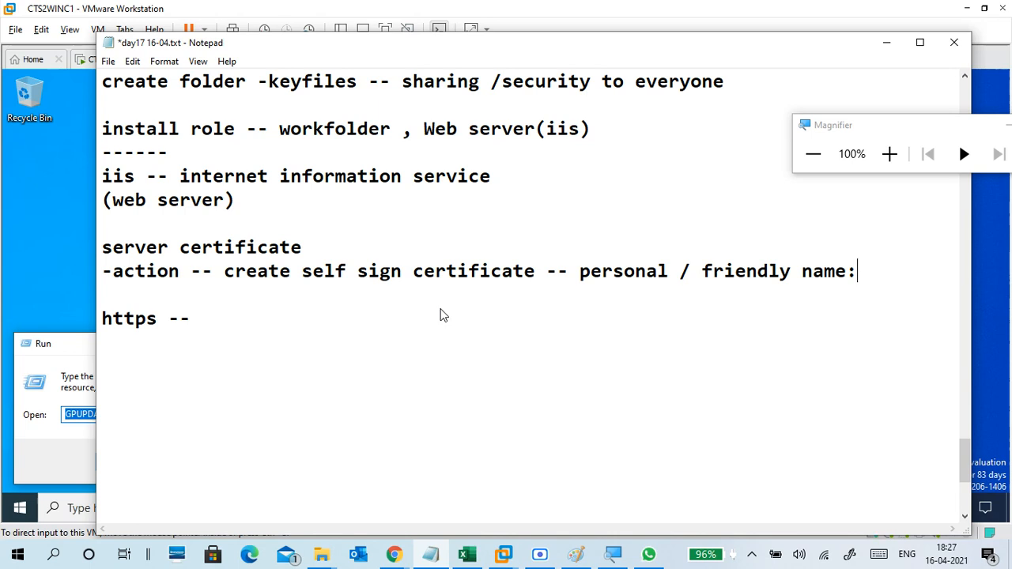
type("workfoldercert")
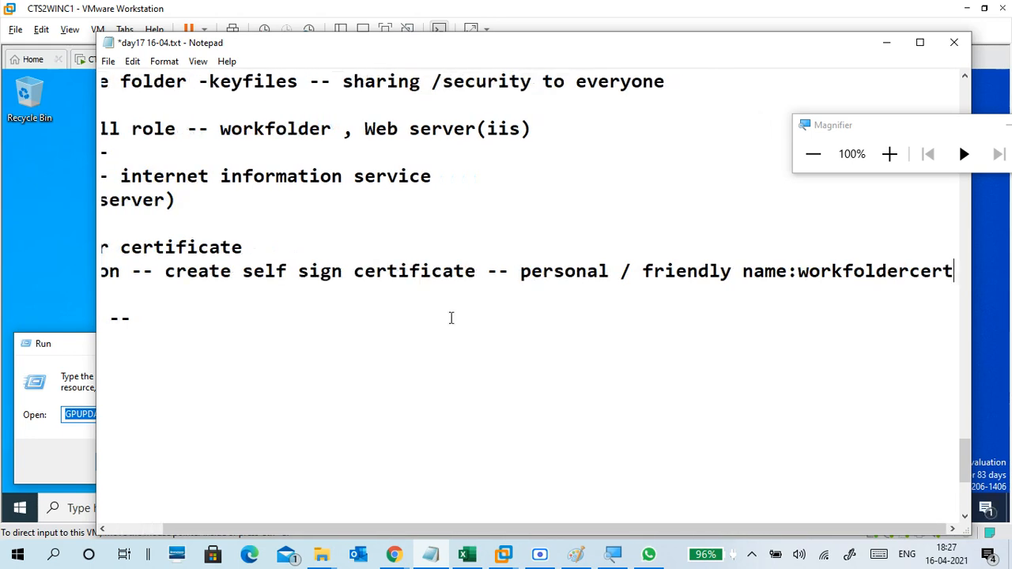
key("Down")
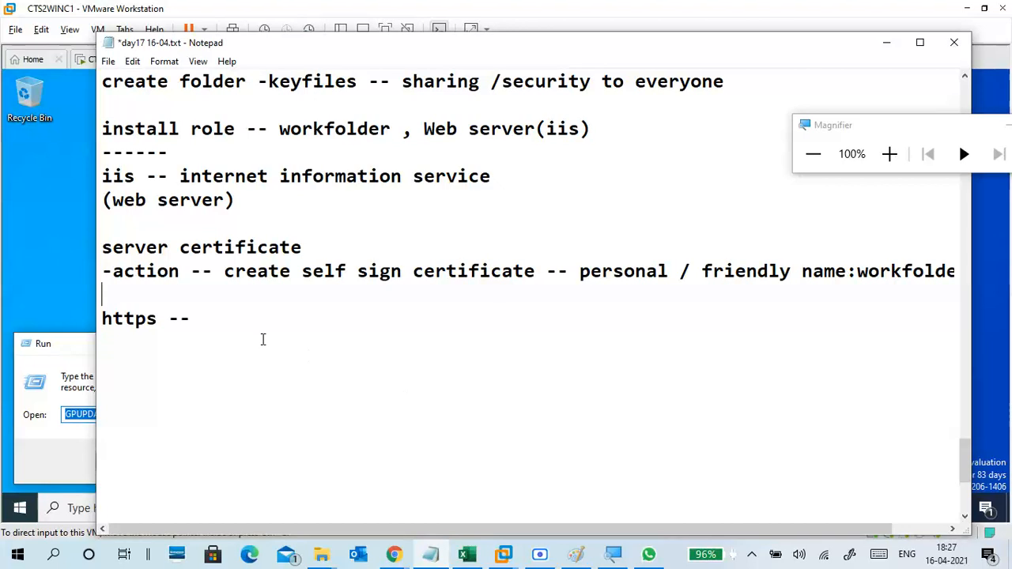
left_click(896, 55)
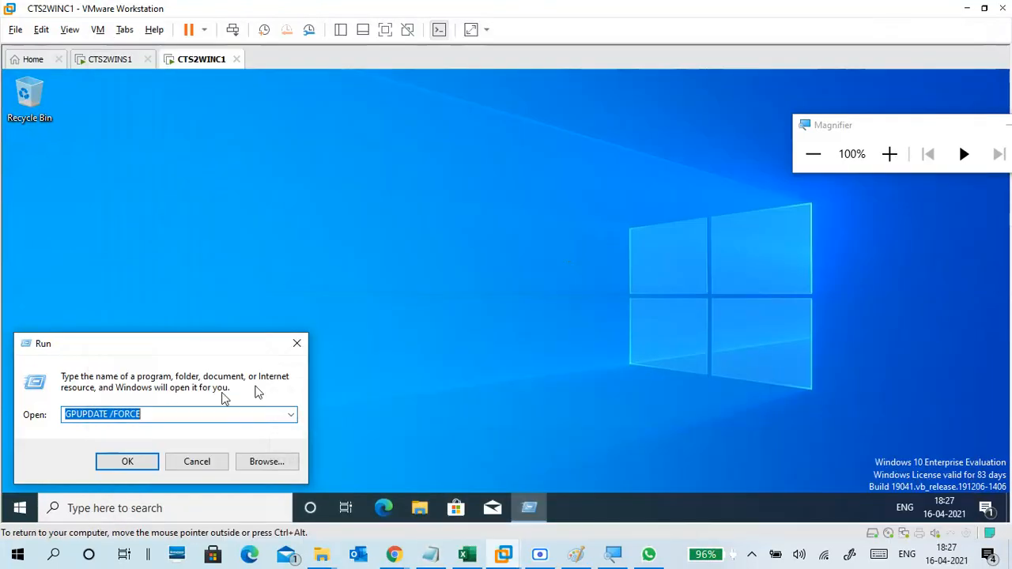
Replace GPUPDATE /FORCE in the Run box with \\172.16.0.254 to open the server's shares.
left_click(889, 153)
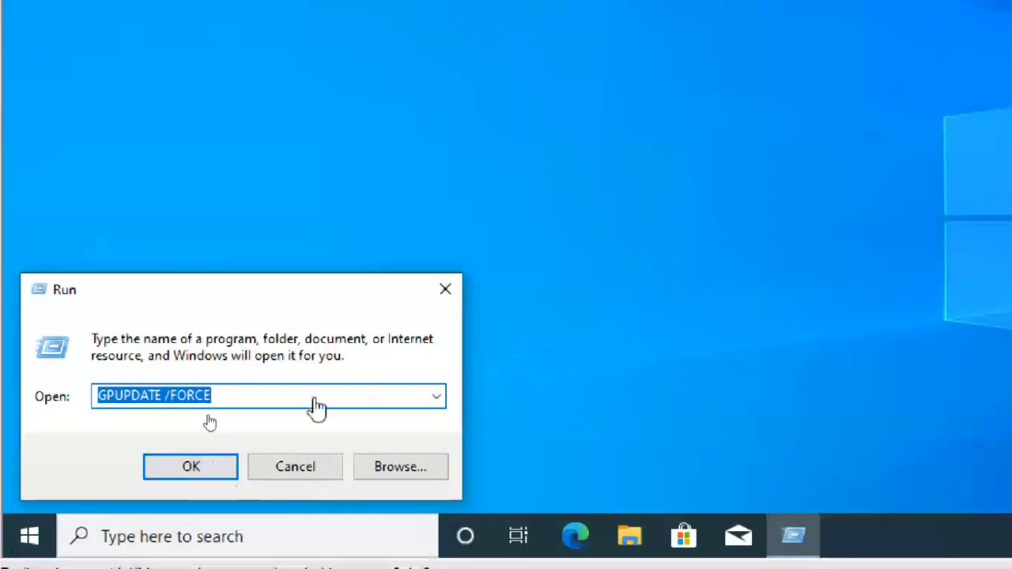
left_click_drag(317, 409, 3, 439)
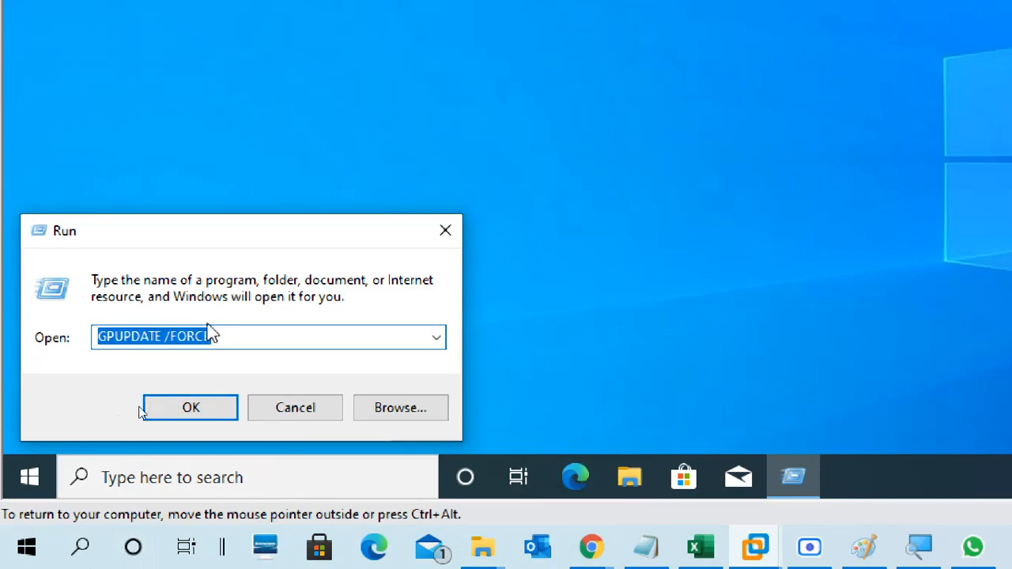
left_click(212, 337)
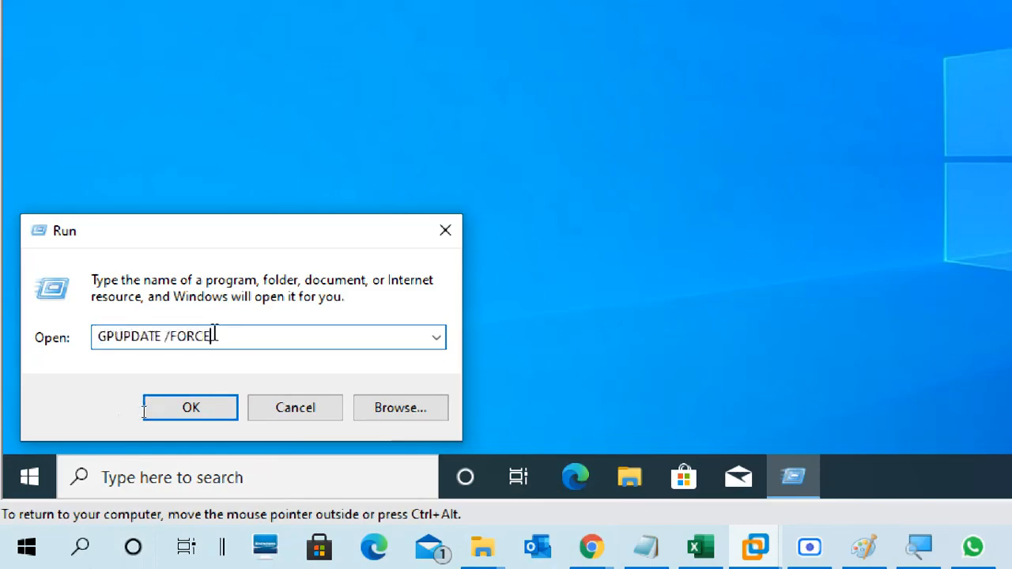
left_click_drag(212, 337, 84, 337)
type("\\\\")
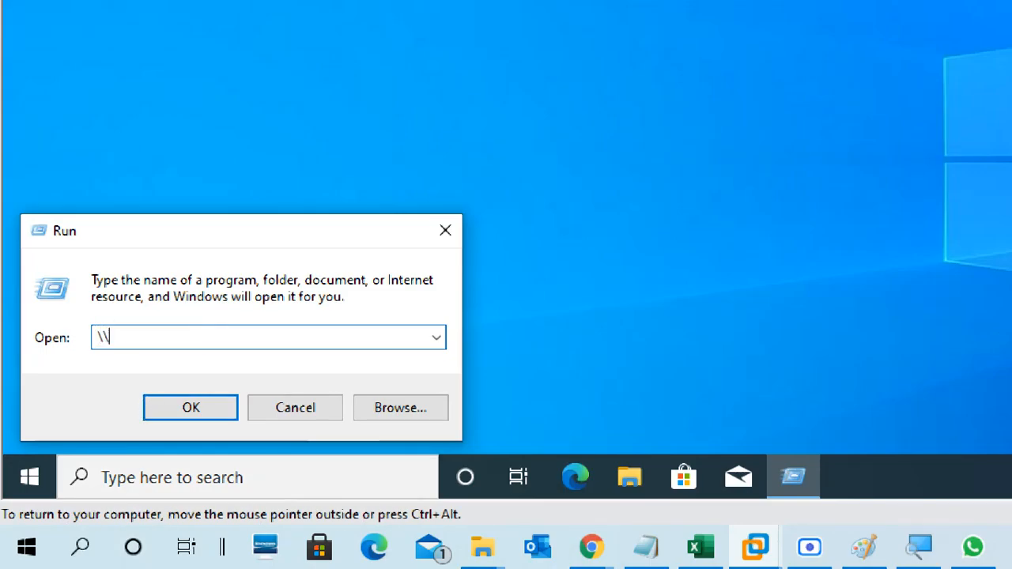
type("18")
key("BackSpace")
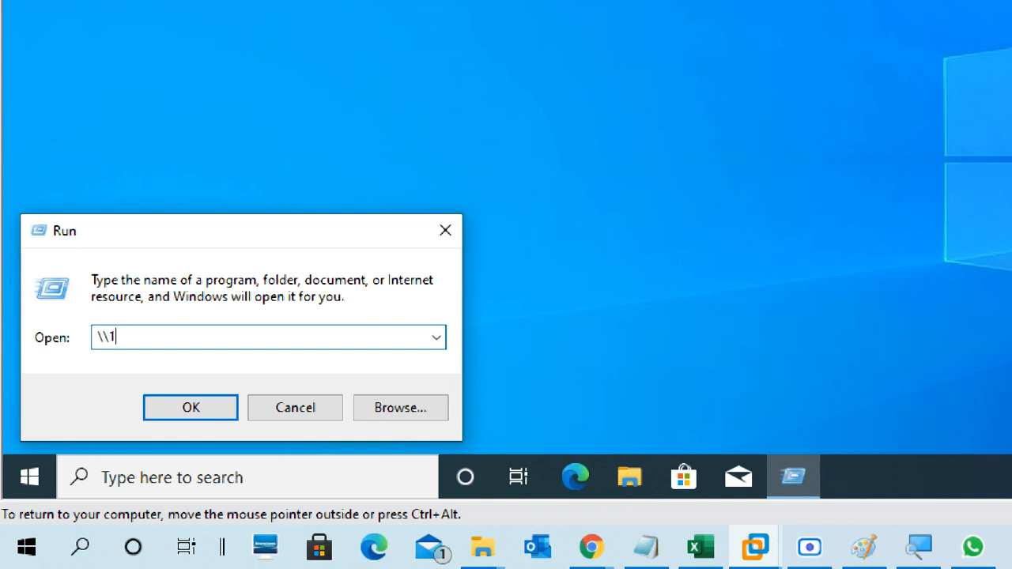
type("72.16.0.254")
key("Return")
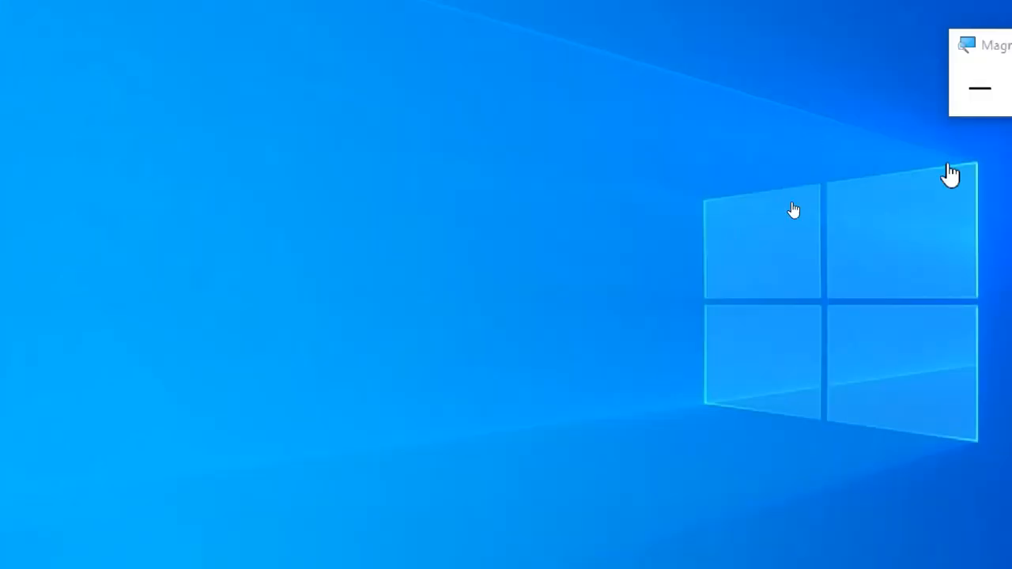
Switch the VM to full-screen view with Magnifier back at 100%.
left_click(958, 100)
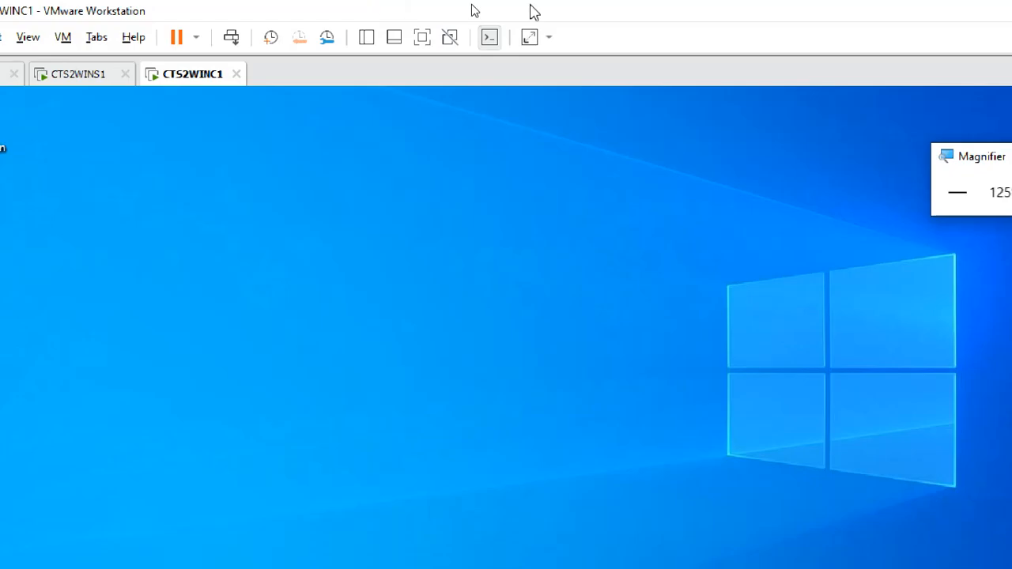
left_click(424, 47)
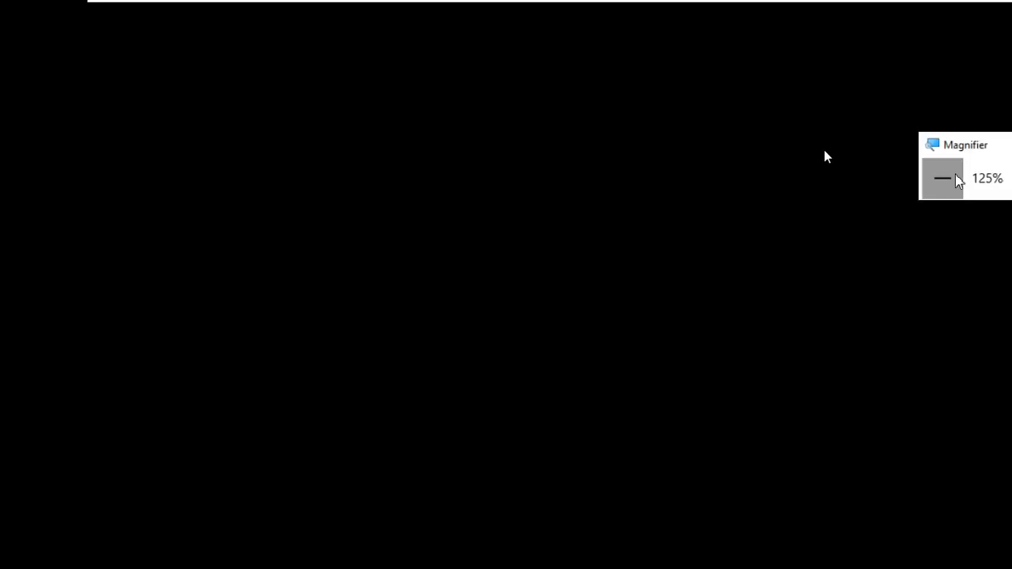
left_click(942, 192)
Open the keyfiles share and copy the workfoldercert certificate.
left_click_drag(848, 129, 907, 30)
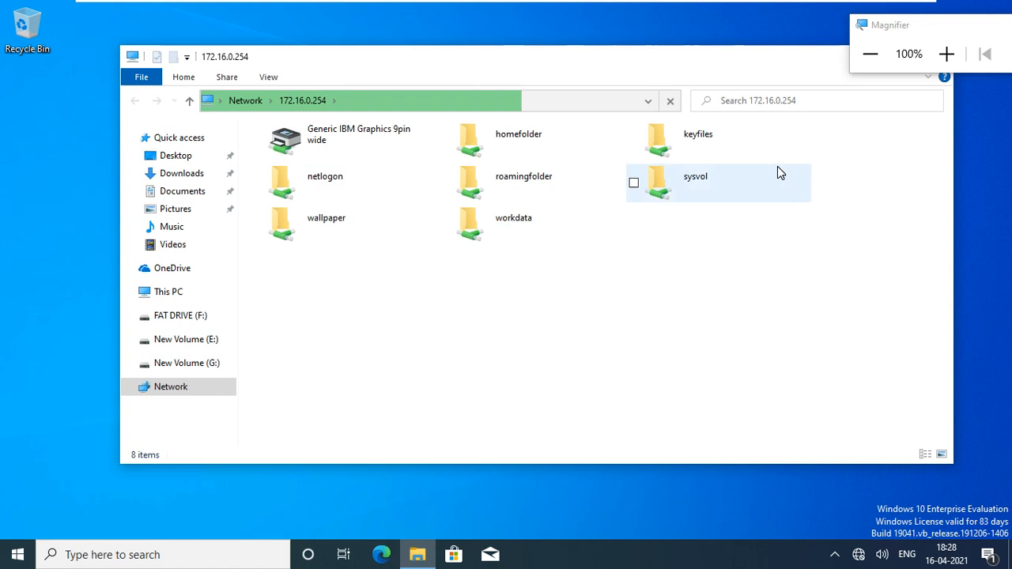
left_click(738, 159)
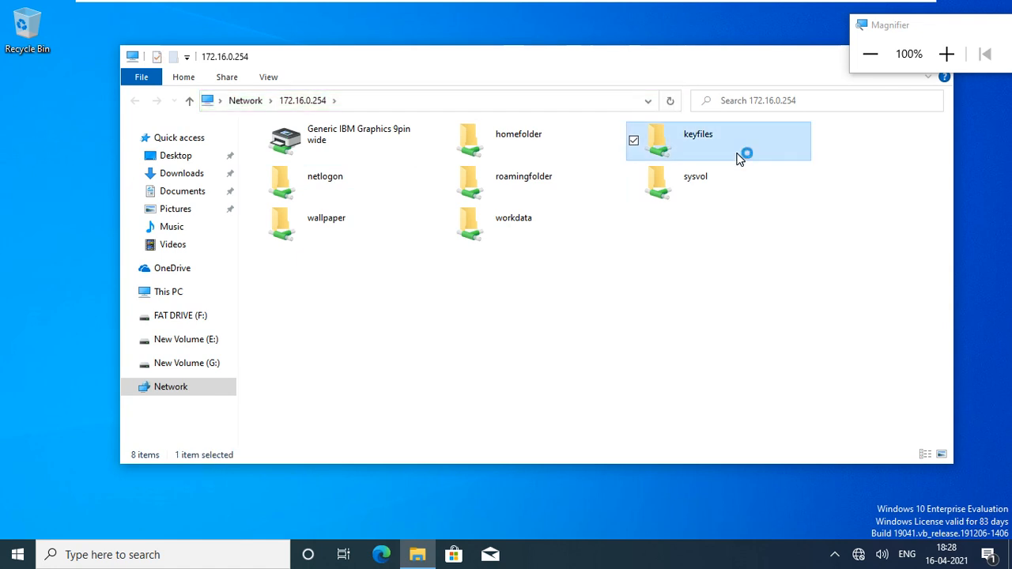
double_click(737, 158)
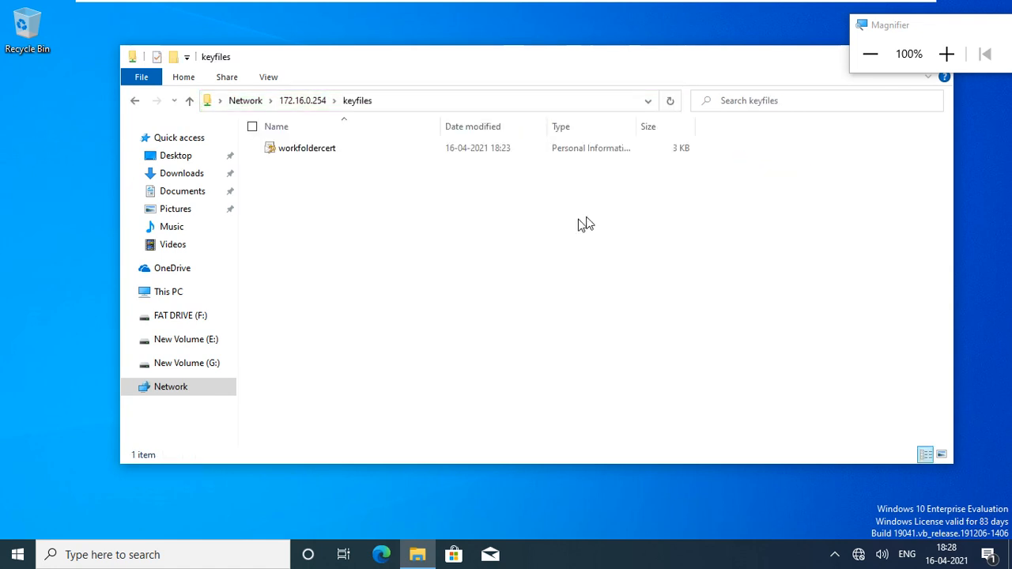
left_click(314, 158)
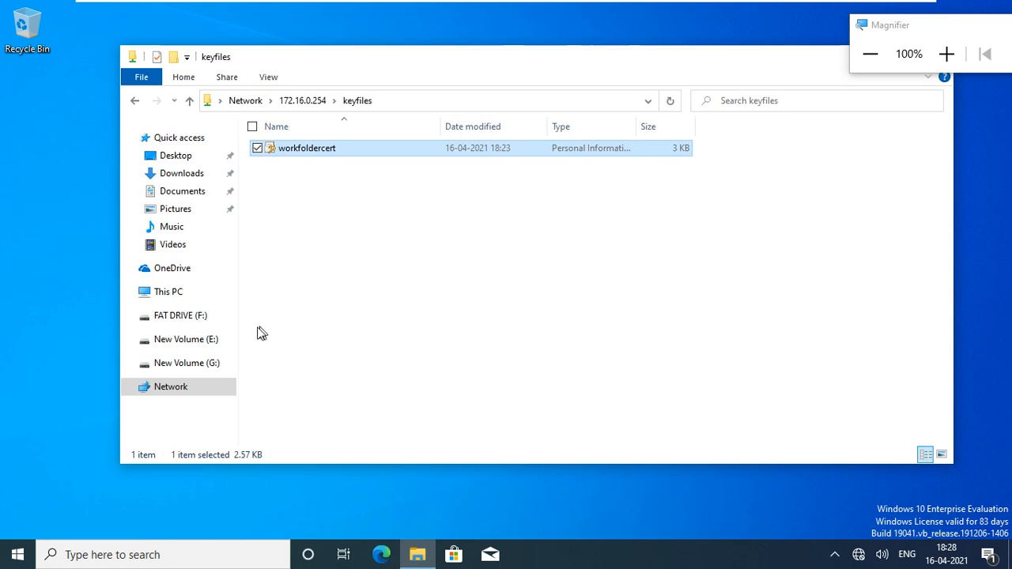
Paste workfoldercert into C:\Keys and open it to start the import.
left_click(175, 292)
left_click(370, 315)
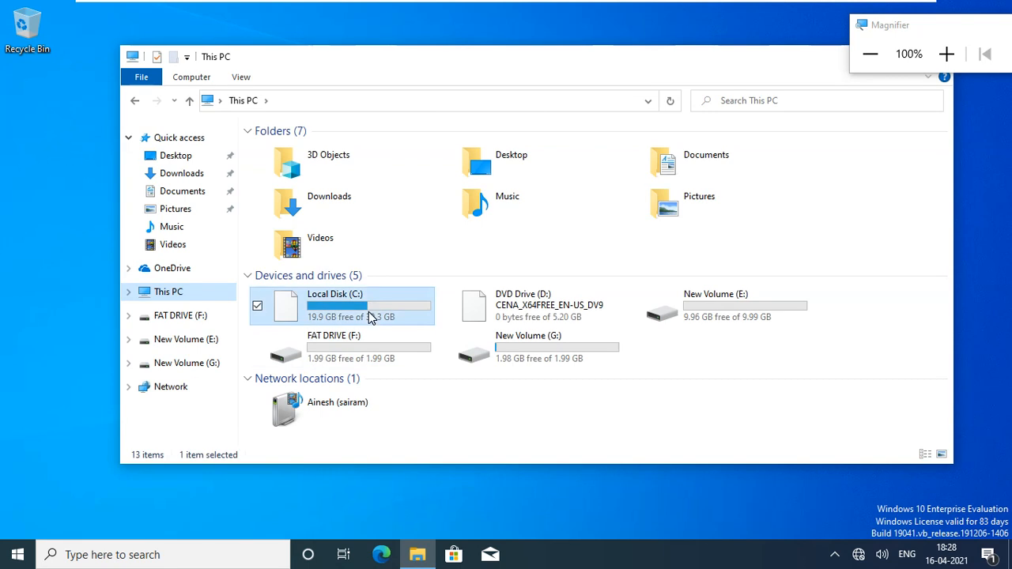
double_click(371, 316)
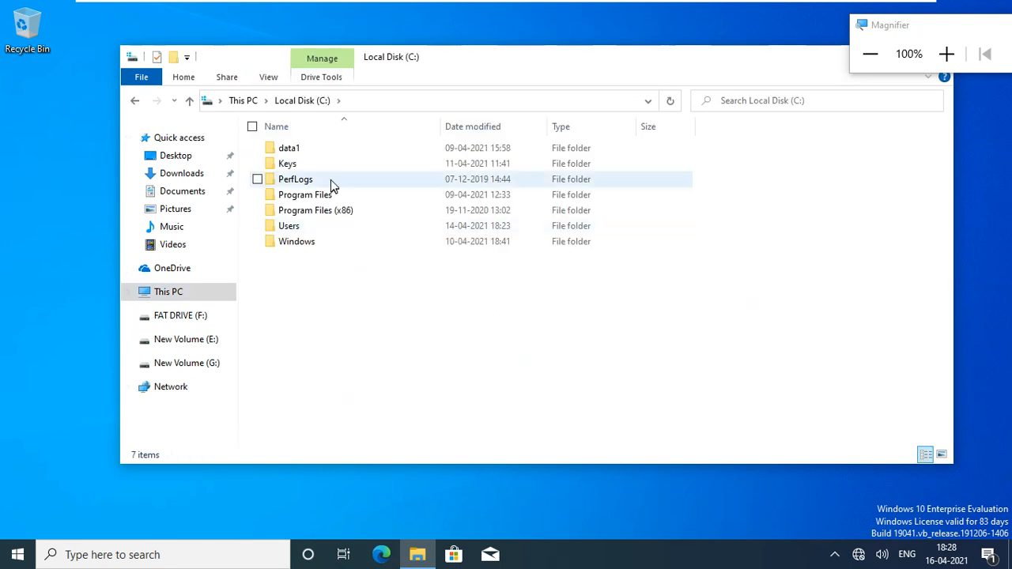
double_click(333, 165)
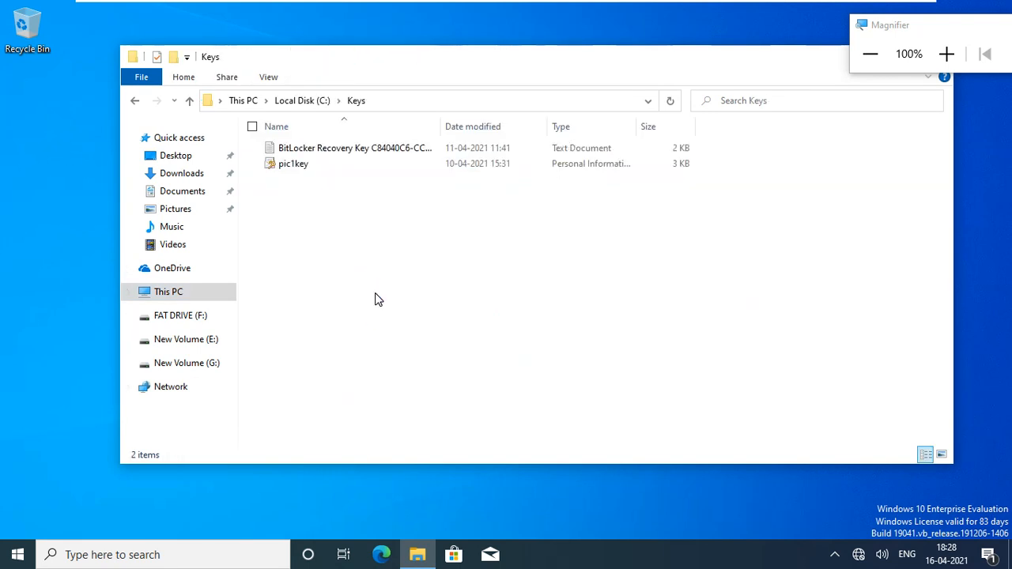
key("ctrl+v")
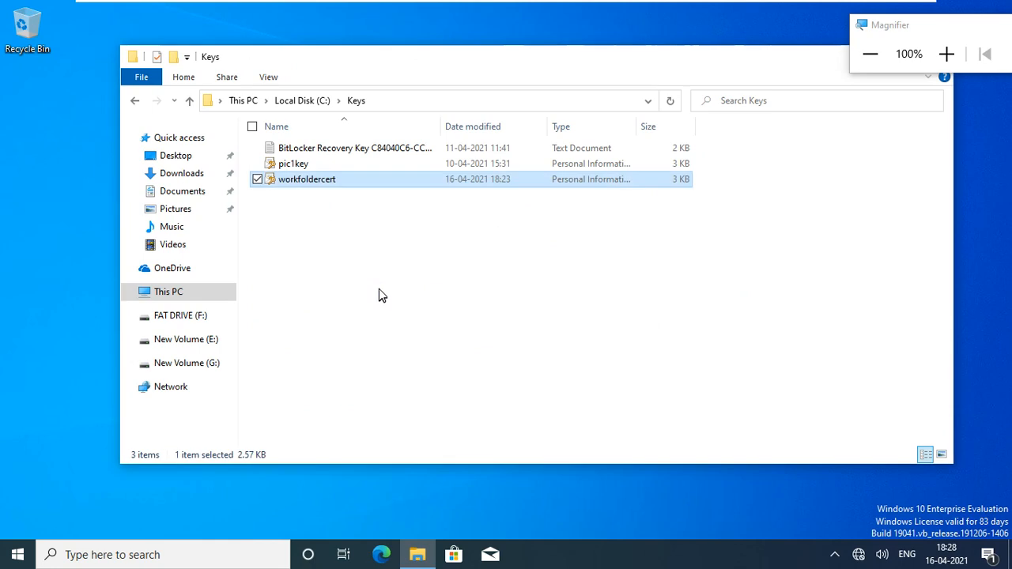
left_click(366, 246)
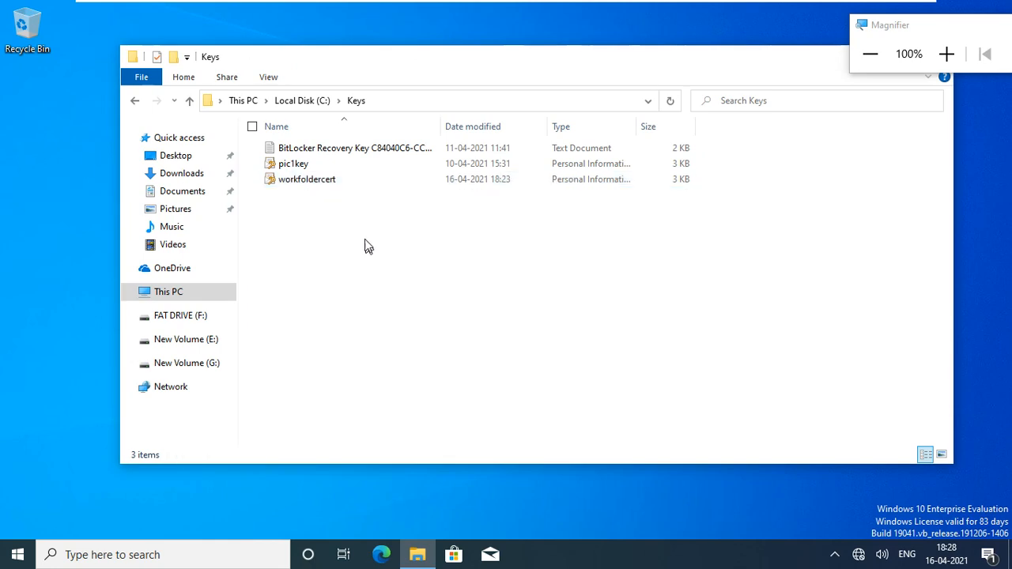
double_click(354, 186)
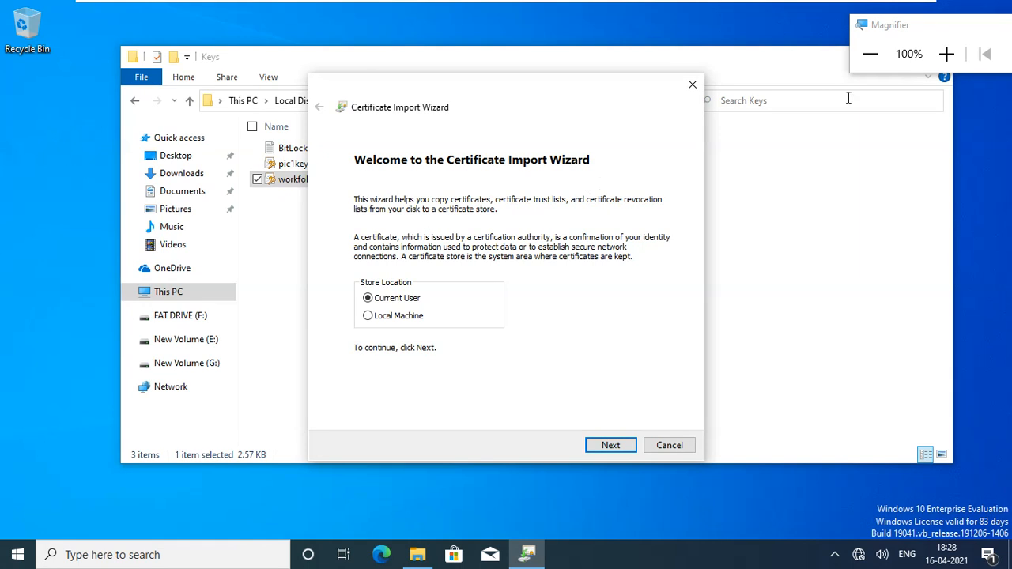
Move through the wizard's opening pages, entering the certificate's private key password.
left_click(940, 57)
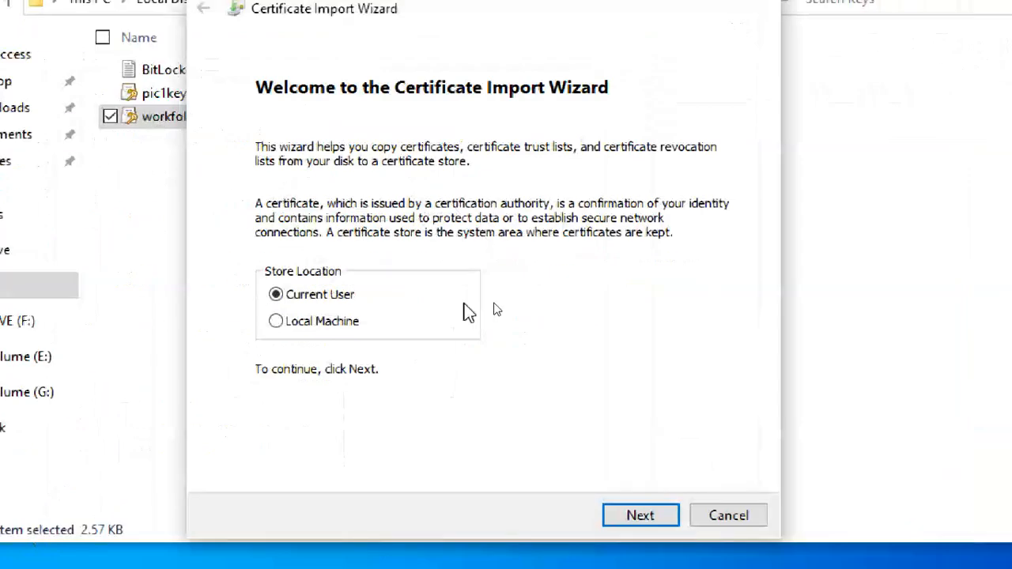
left_click(639, 518)
left_click(639, 518)
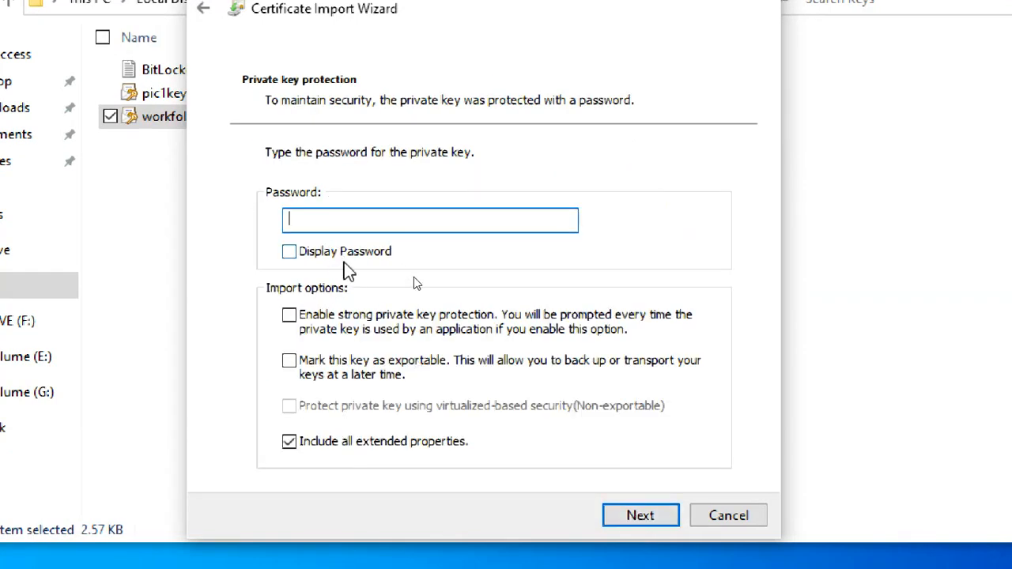
type("12345678")
left_click(625, 518)
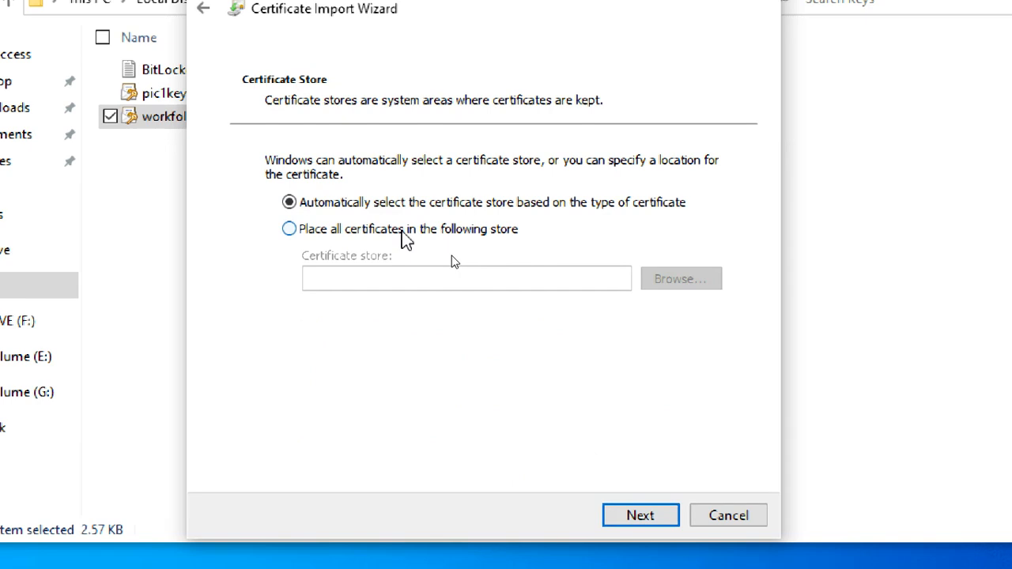
Place the certificate in Trusted Root Certification Authorities and finish the import, accepting the warning.
left_click(357, 229)
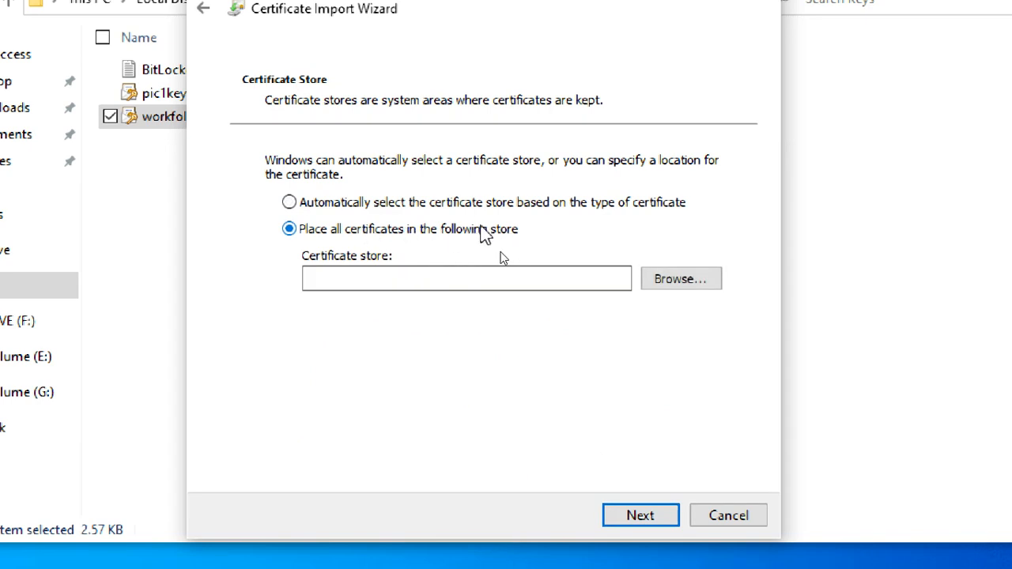
left_click(669, 285)
left_click(334, 115)
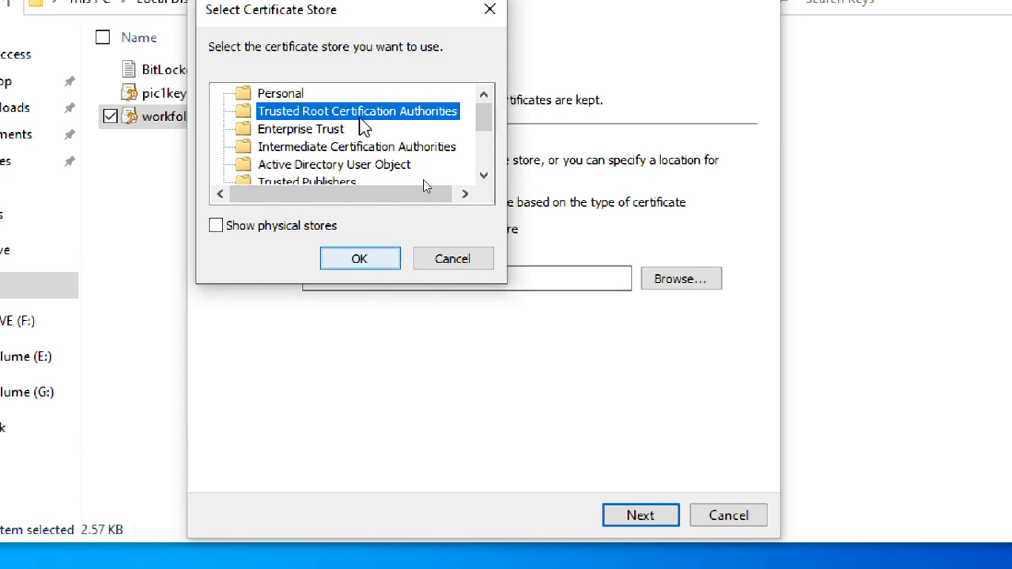
left_click(370, 253)
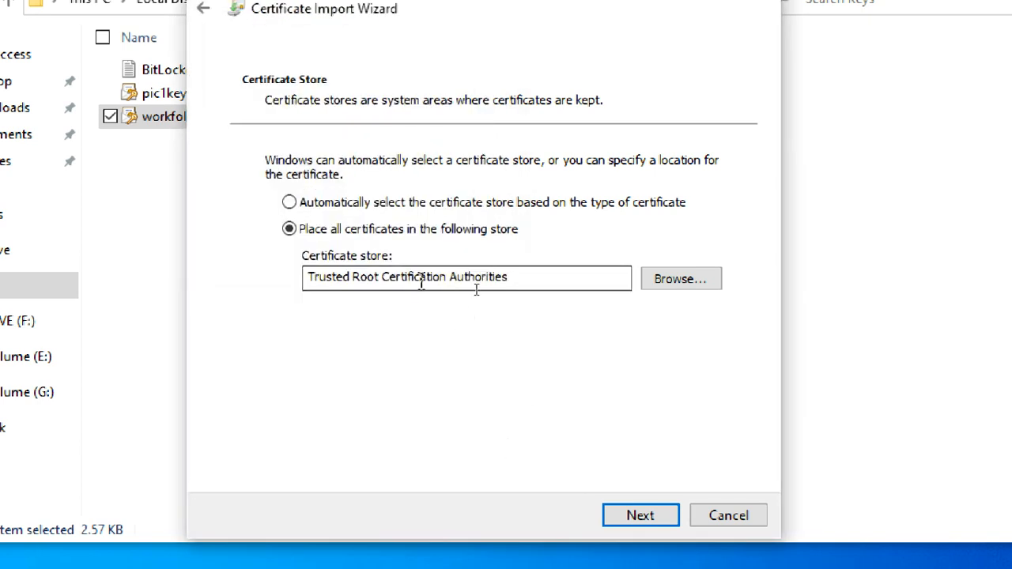
left_click(626, 515)
left_click(631, 519)
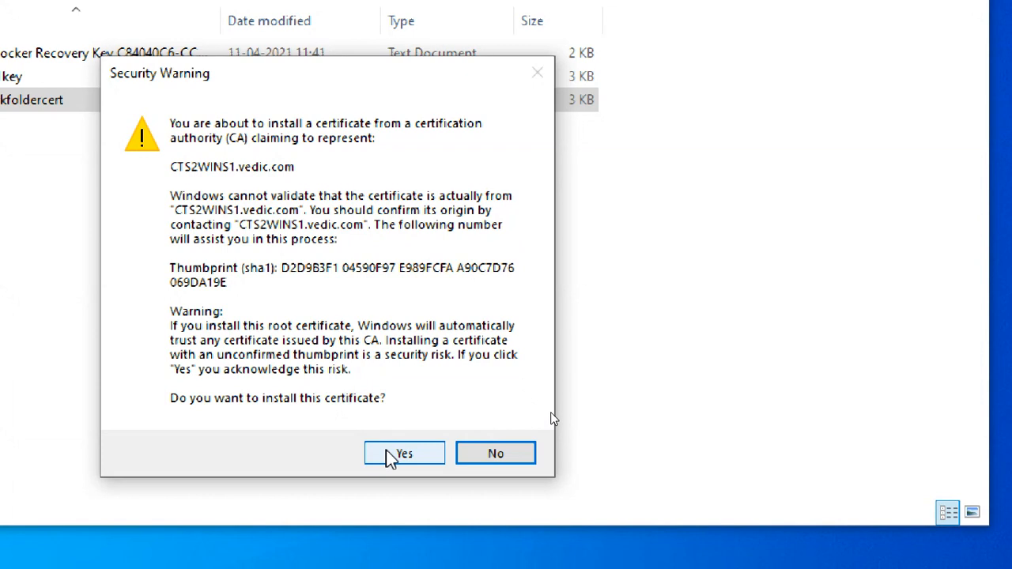
left_click(391, 457)
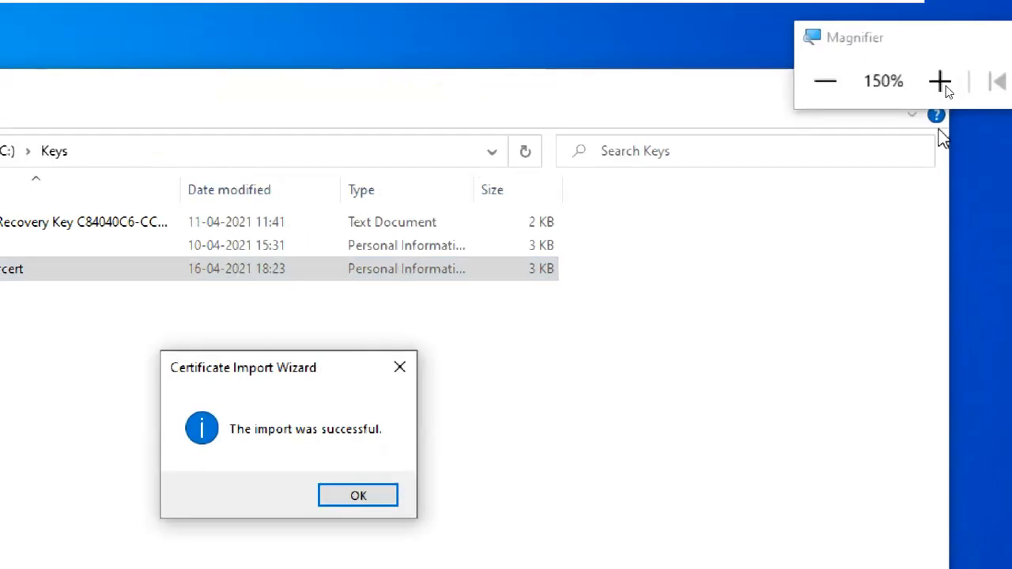
left_click(355, 496)
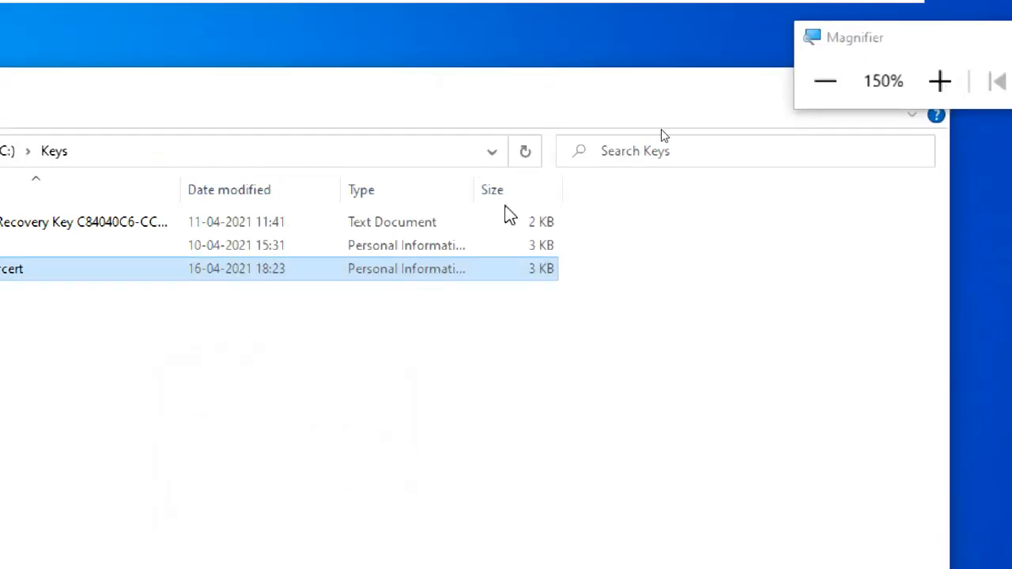
Close the Keys folder window.
left_click_drag(865, 44, 1003, 193)
left_click(932, 84)
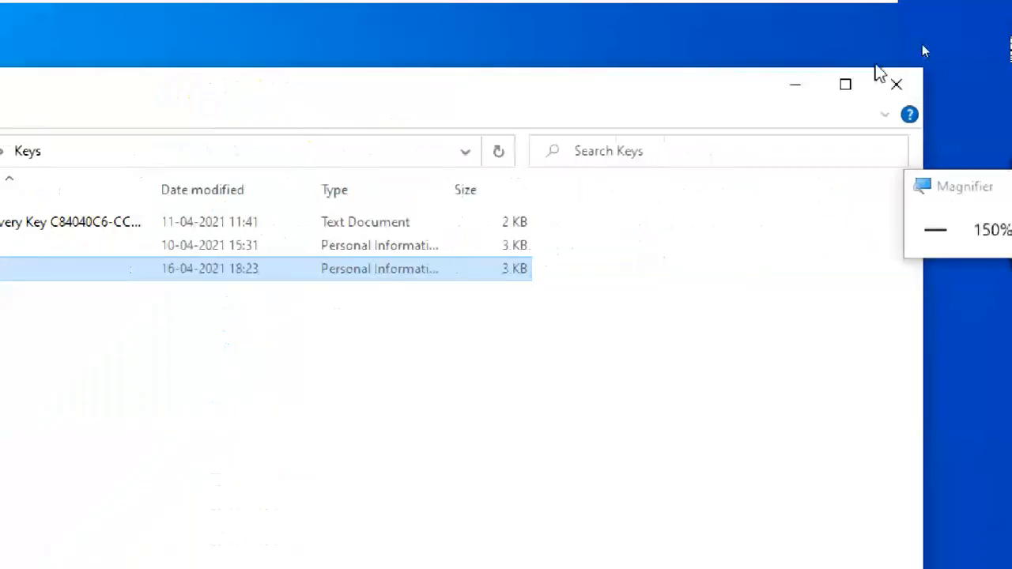
left_click(885, 79)
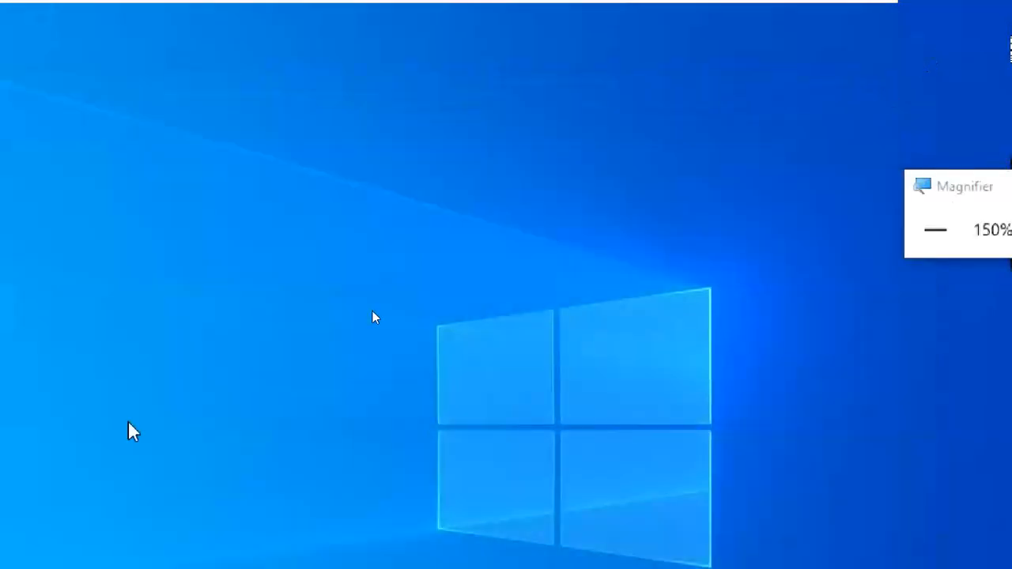
key("super+Escape")
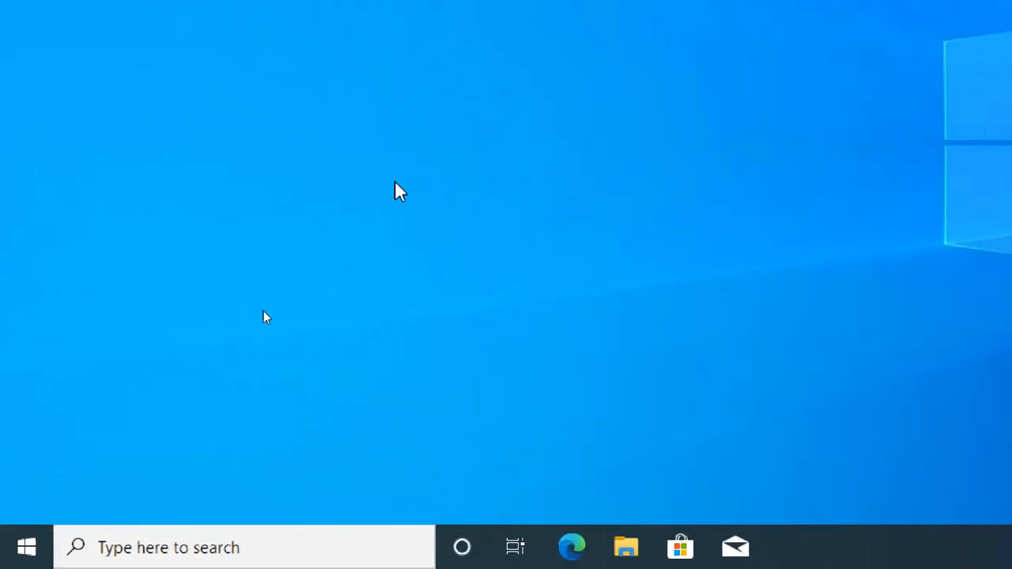
Open Control Panel with the control command, maximize it, and view items as Large icons.
key("super+r")
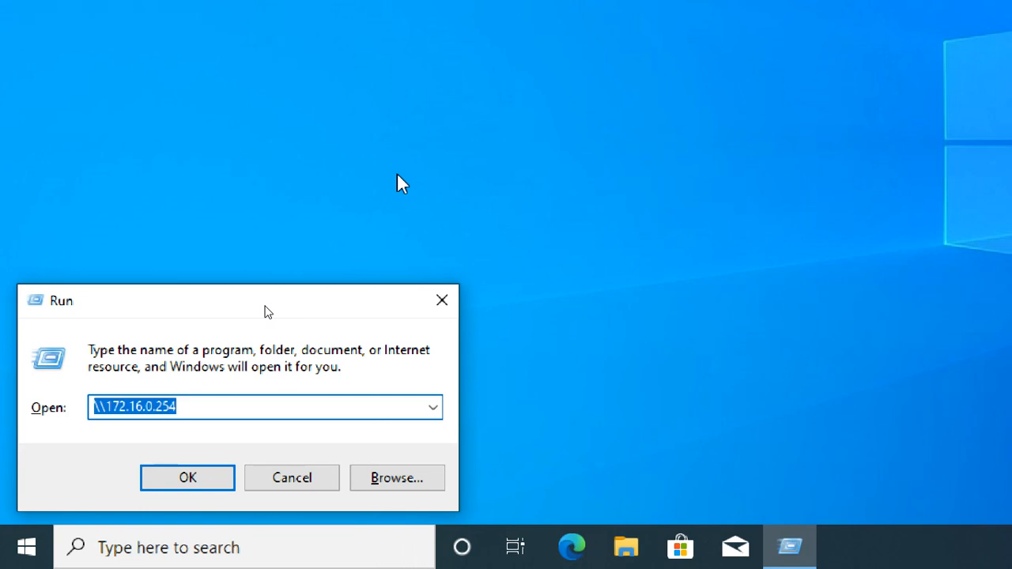
type("cotro")
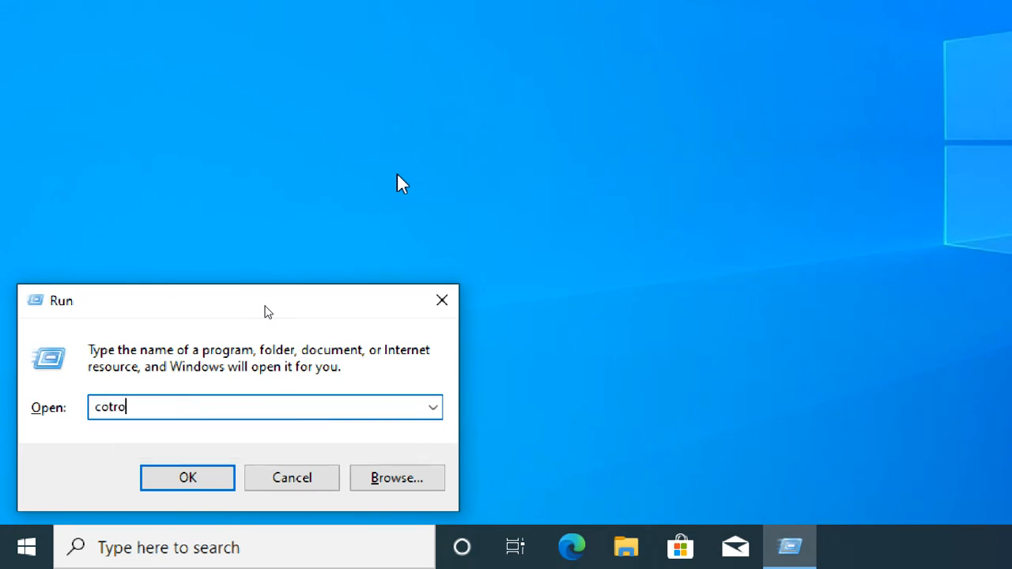
key("BackSpace")
key("BackSpace")
key("BackSpace")
key("BackSpace")
key("BackSpace")
type("con")
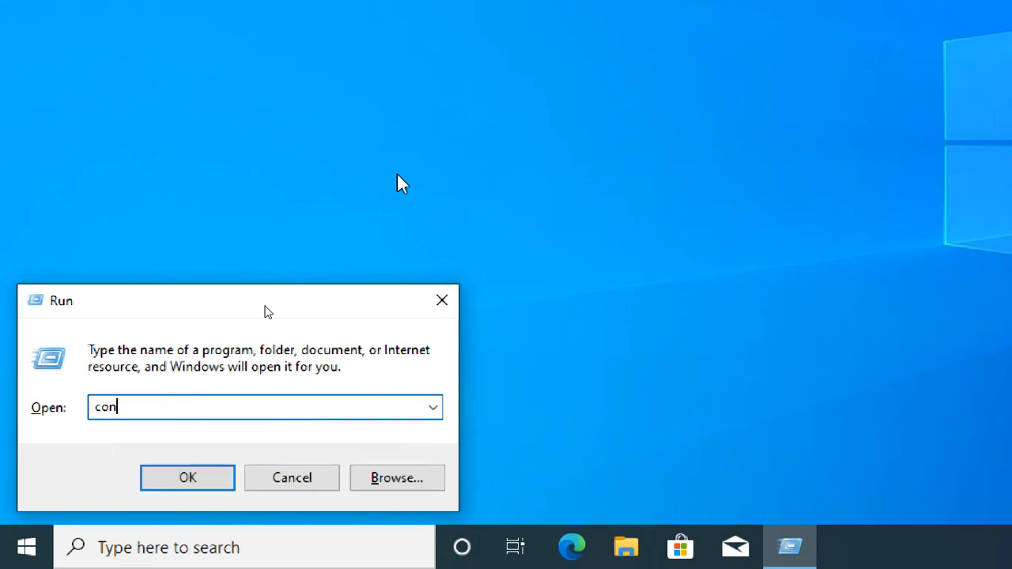
type("tr")
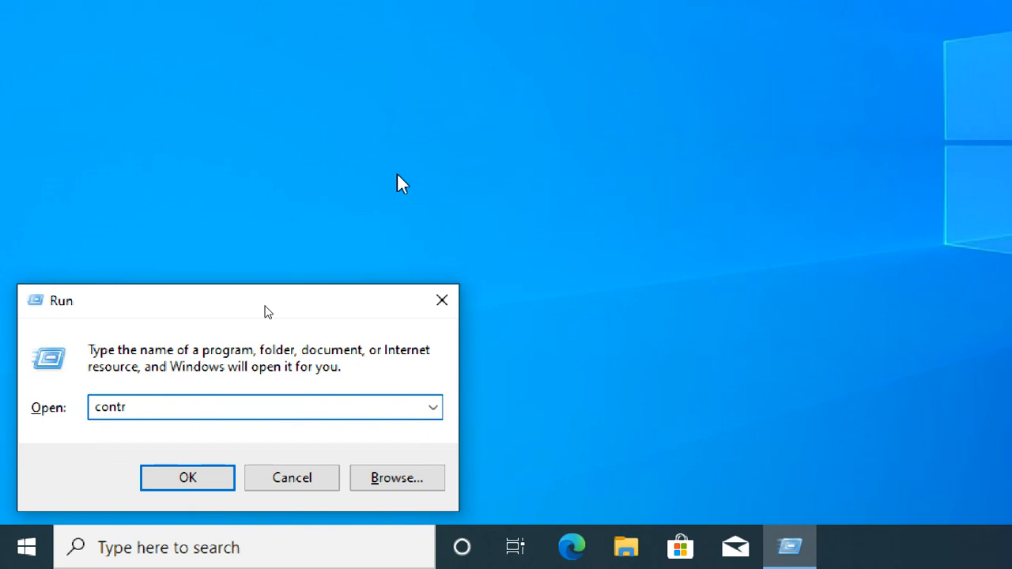
type("ol")
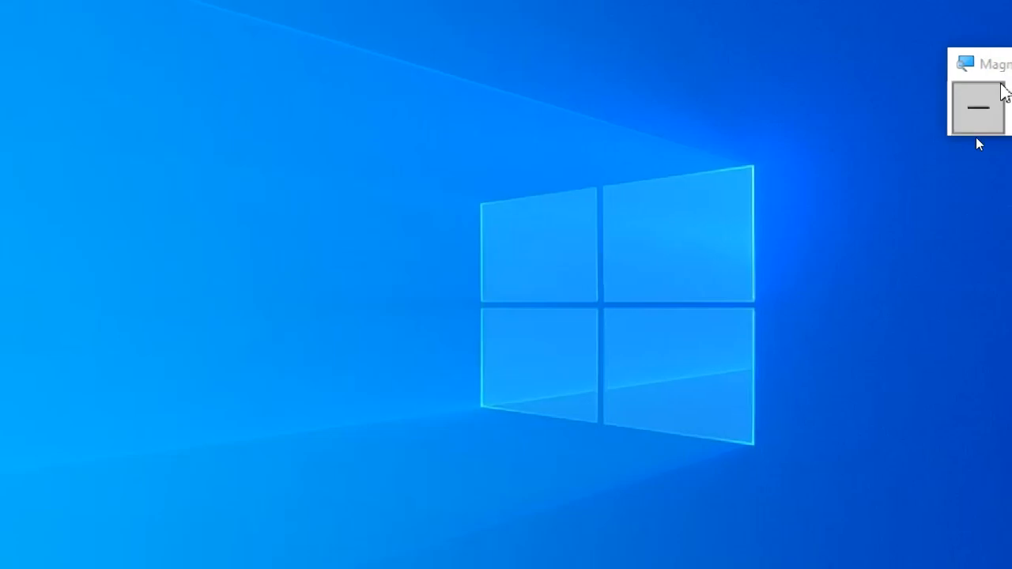
left_click(1002, 88)
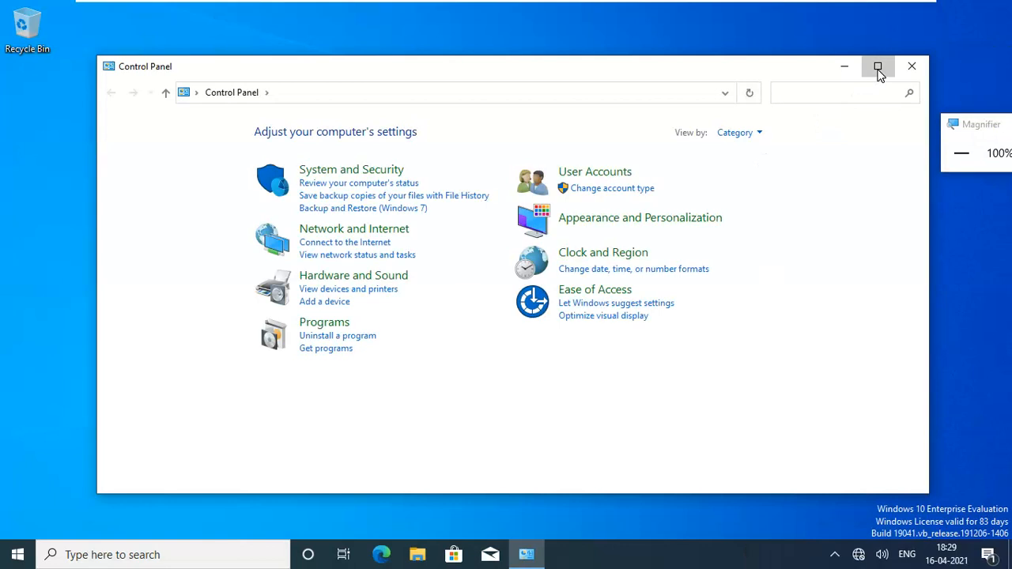
left_click(877, 69)
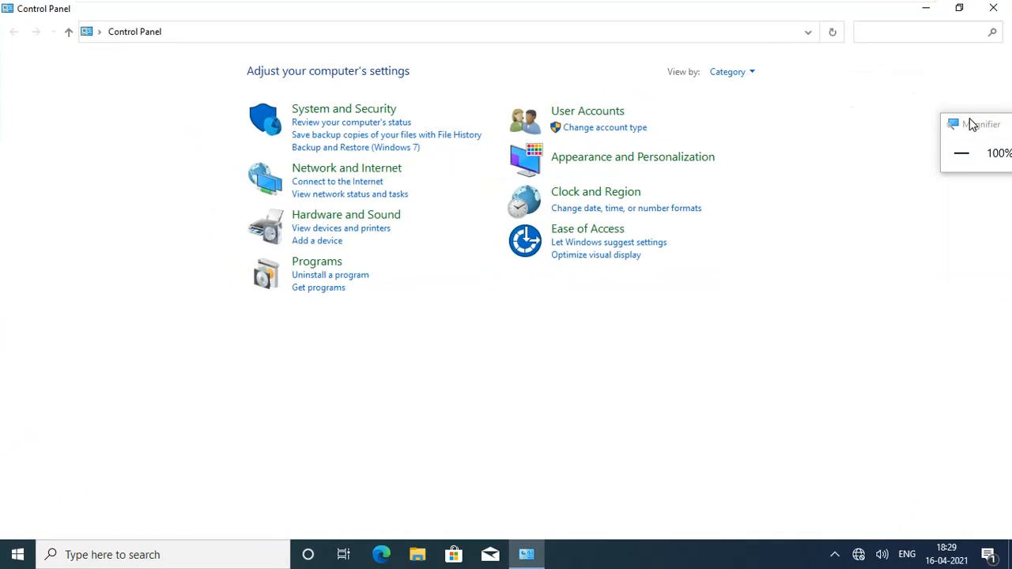
left_click_drag(973, 124, 889, 68)
left_click(954, 88)
left_click(954, 88)
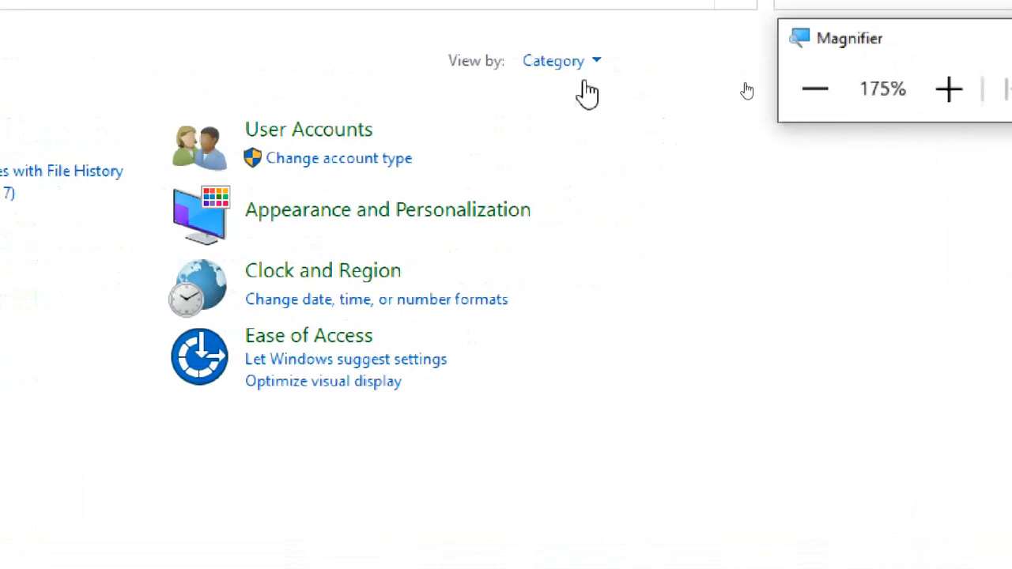
left_click(589, 65)
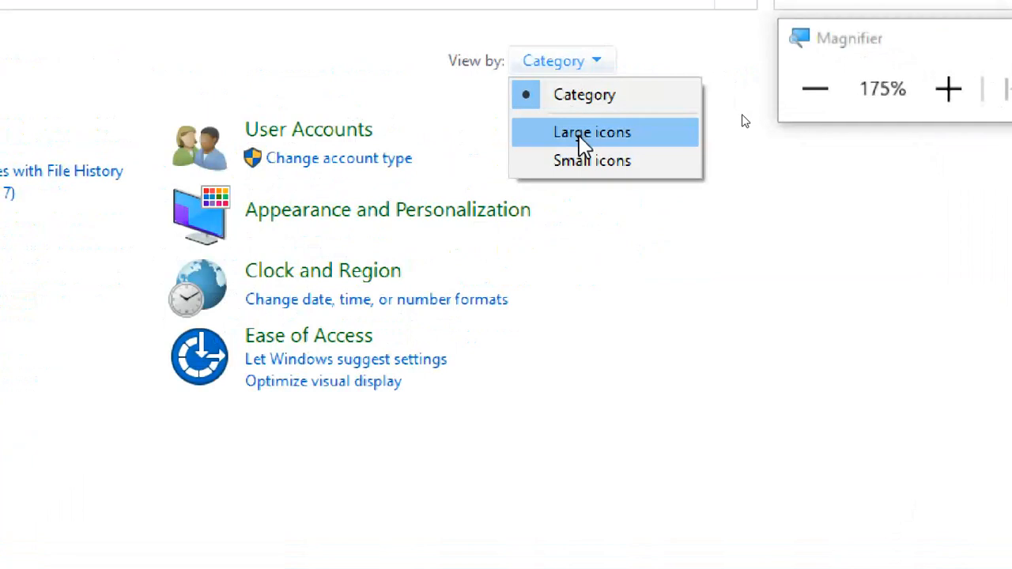
left_click(585, 133)
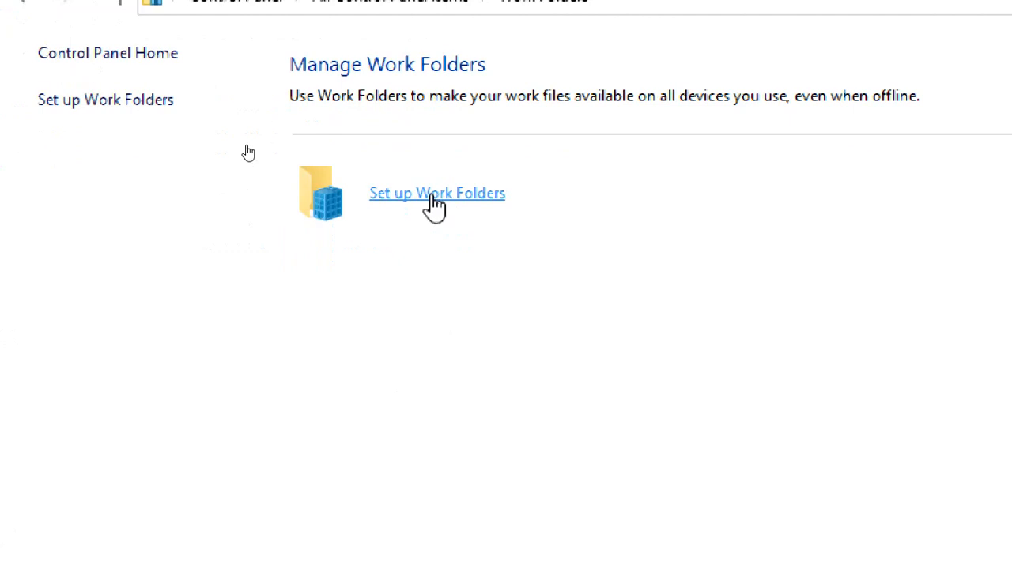
Start Work Folders setup and switch to entering a Work Folders URL.
left_click(435, 197)
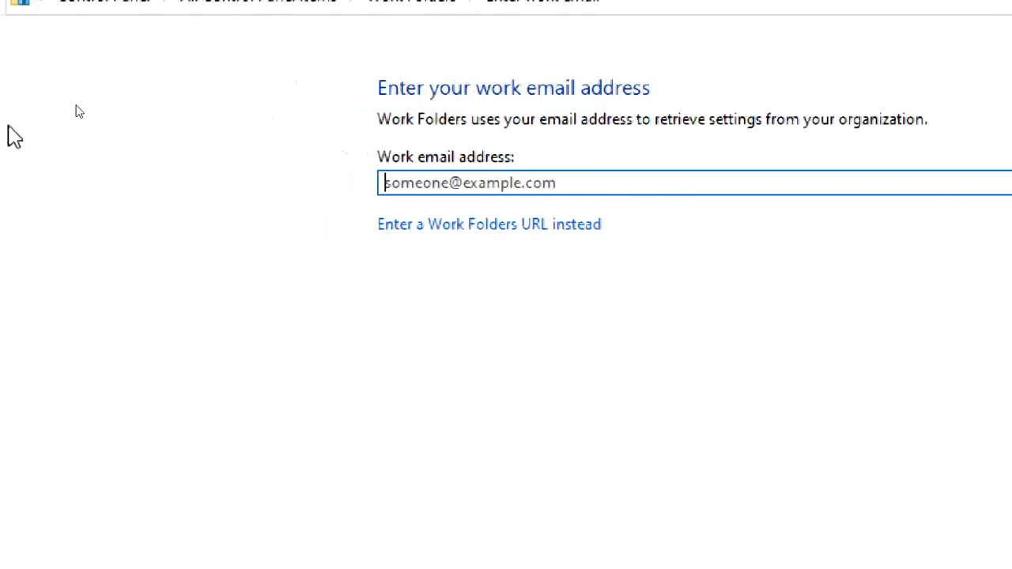
left_click(24, 55)
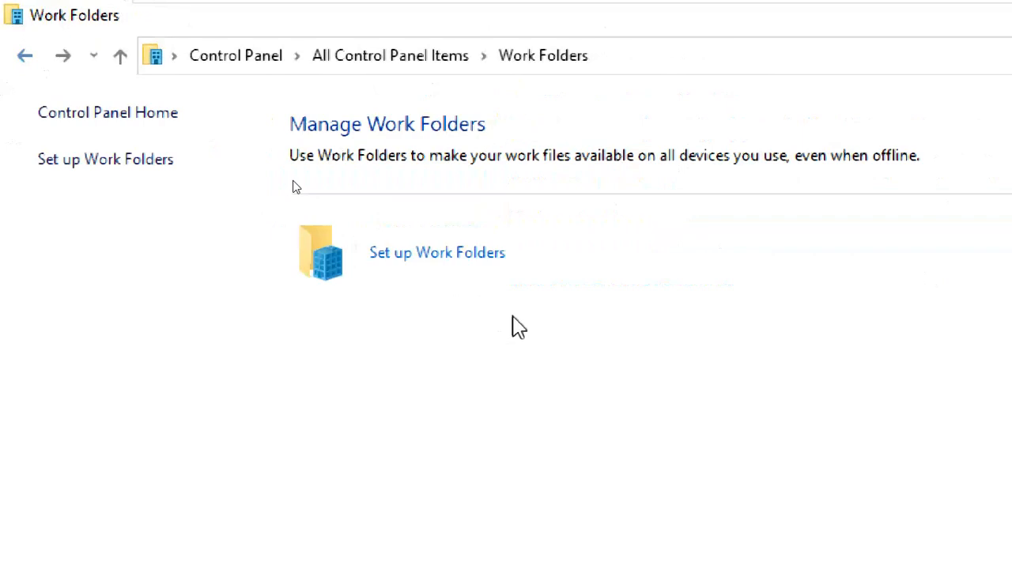
left_click(477, 257)
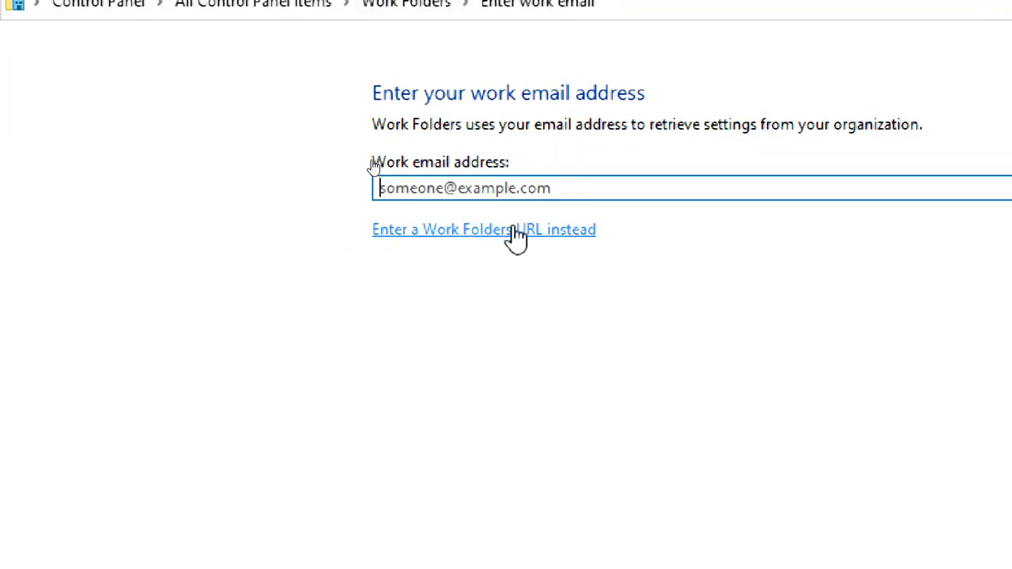
left_click(555, 235)
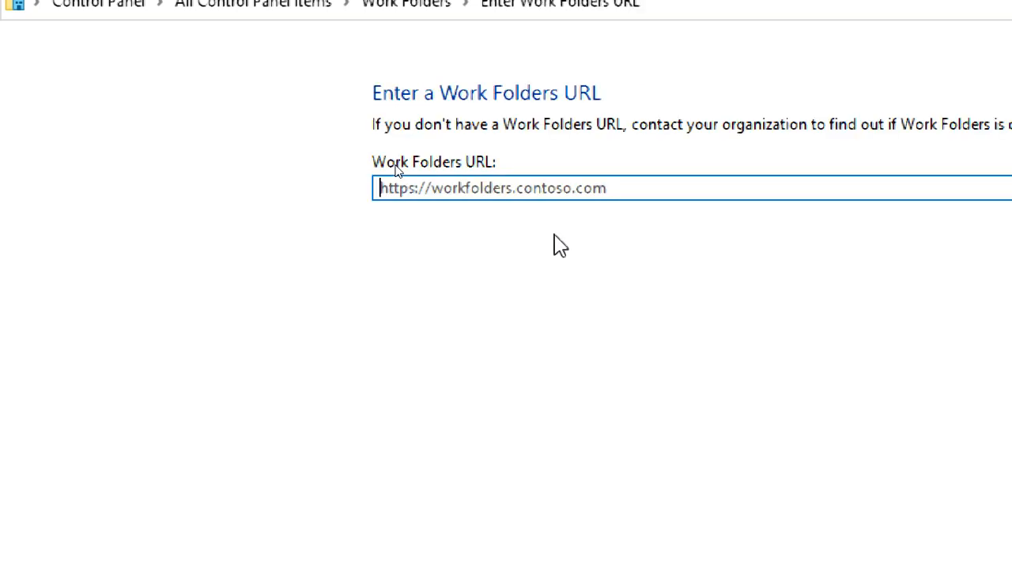
left_click(542, 194)
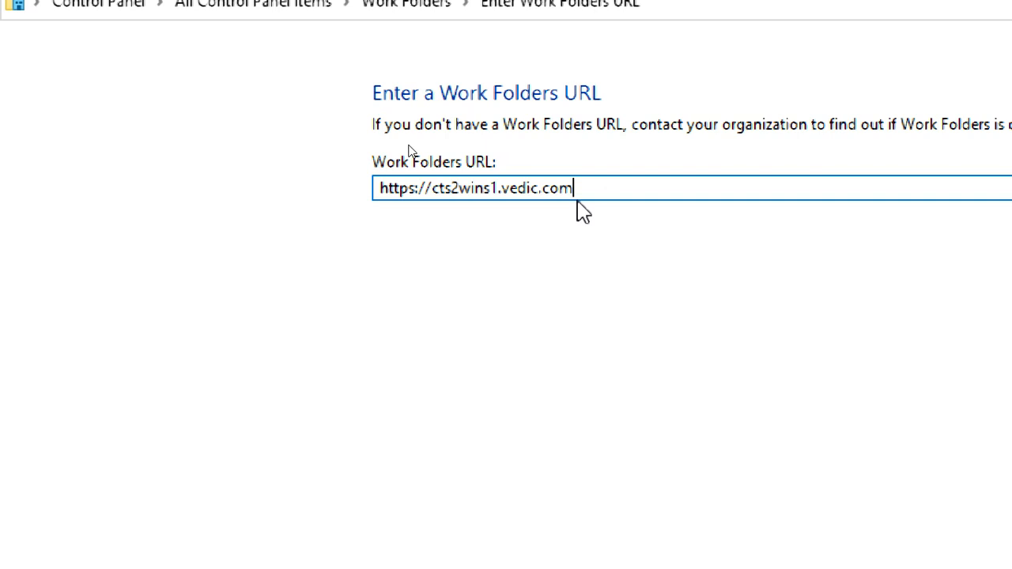
left_click_drag(575, 190, 432, 190)
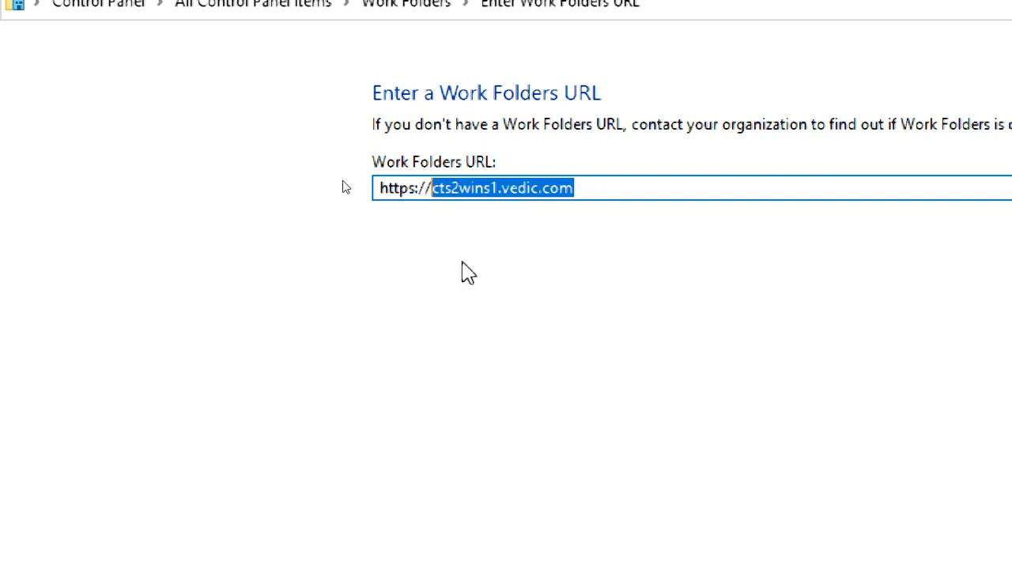
left_click(593, 181)
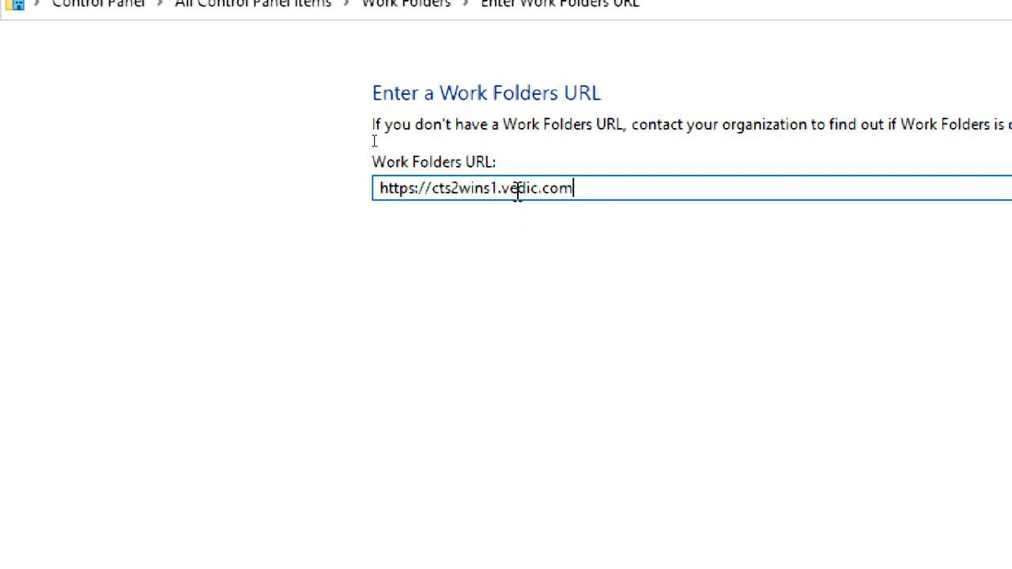
left_click_drag(581, 191, 432, 204)
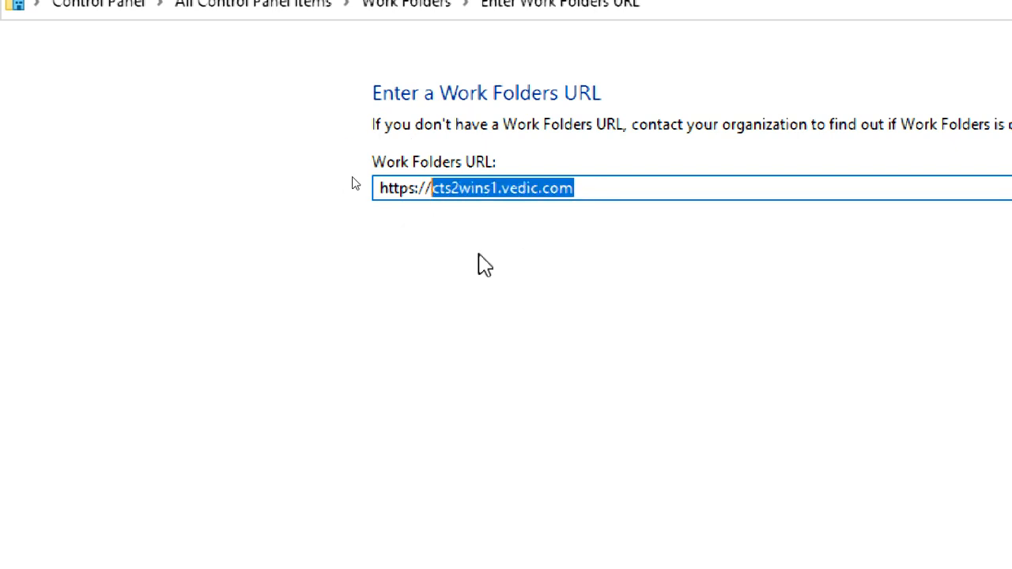
double_click(595, 196)
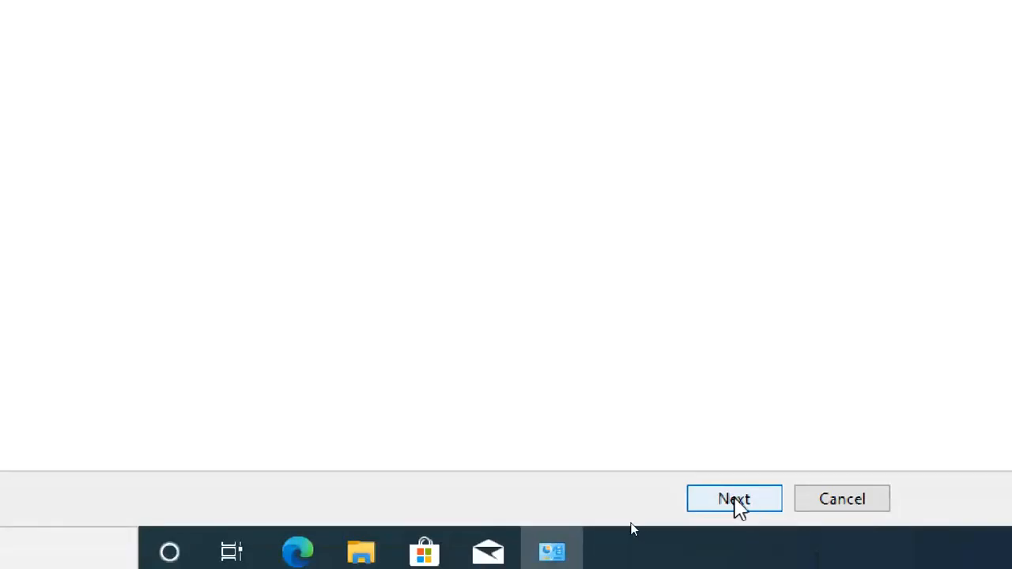
left_click(735, 499)
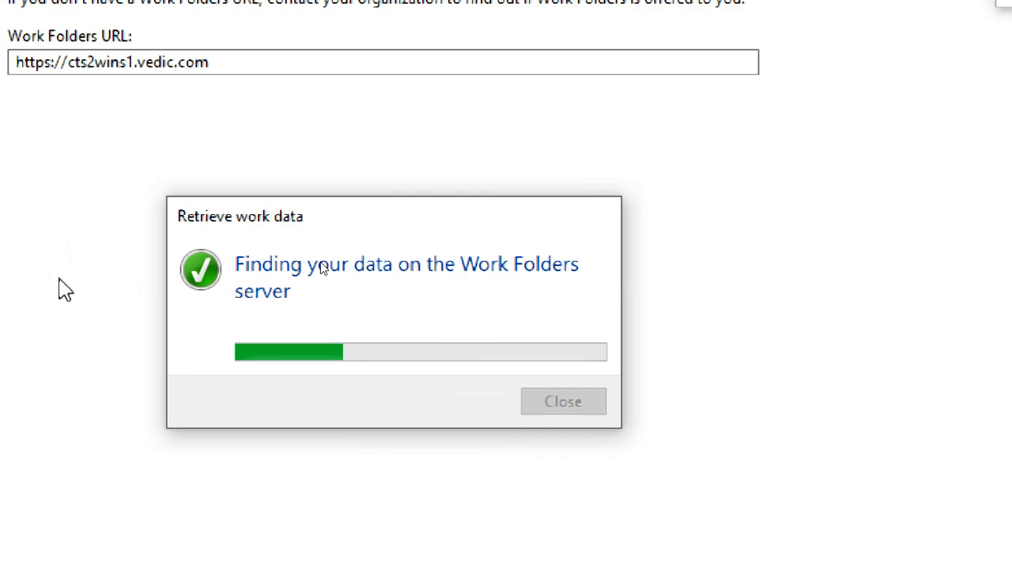
left_click(853, 114)
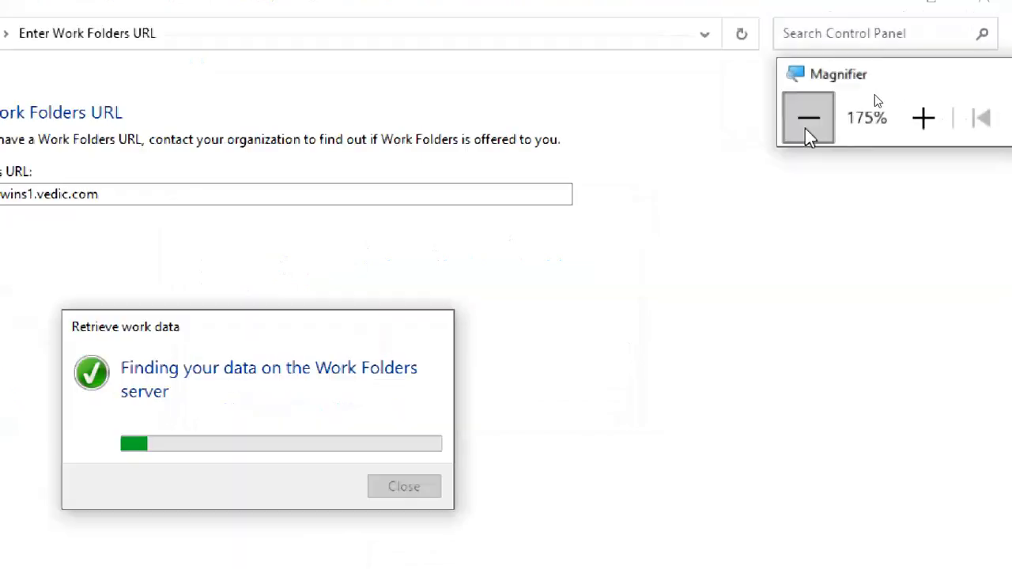
left_click(854, 114)
left_click(854, 114)
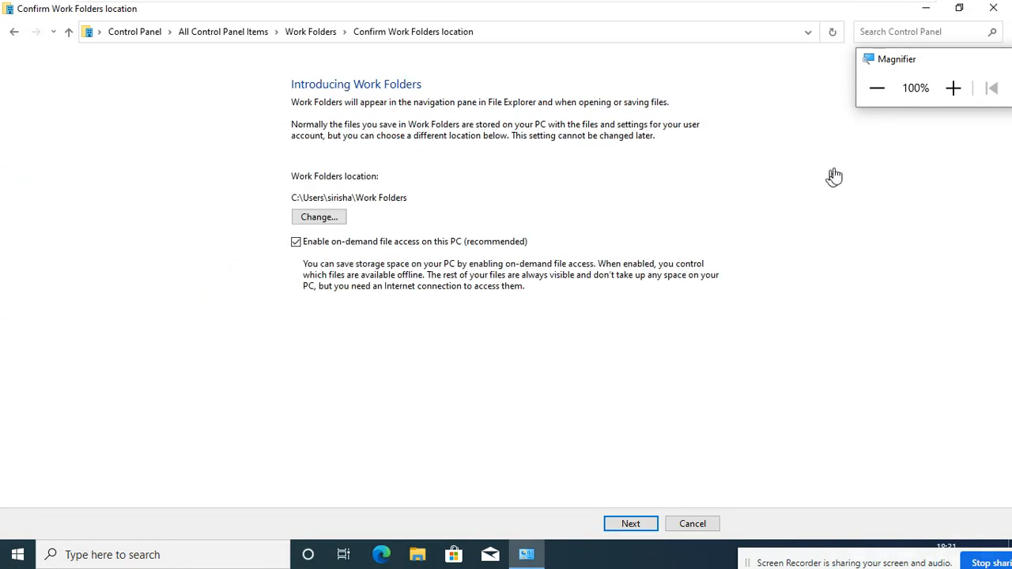
left_click(946, 92)
left_click(945, 92)
left_click(945, 92)
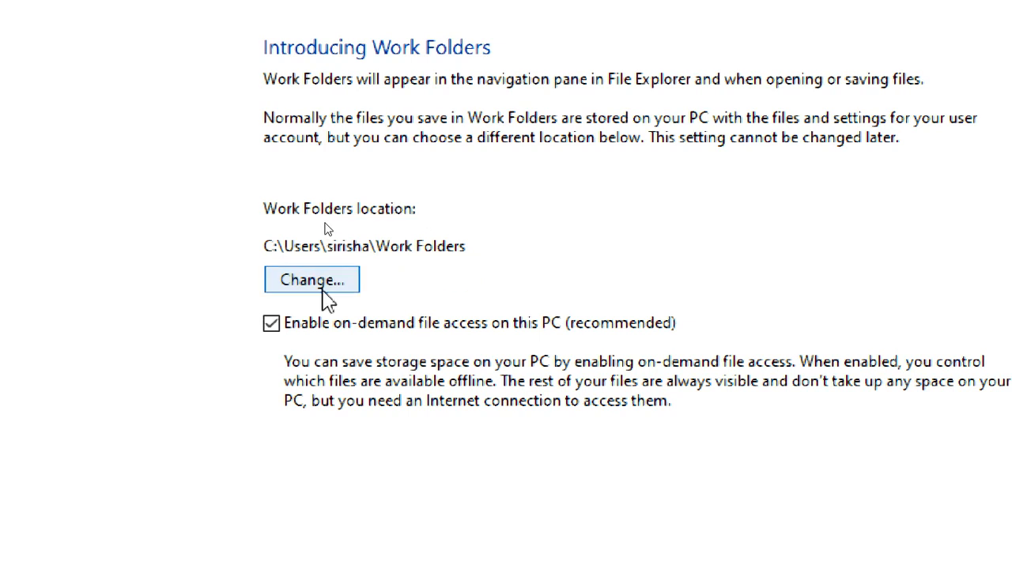
scroll(327, 301, "down", 2)
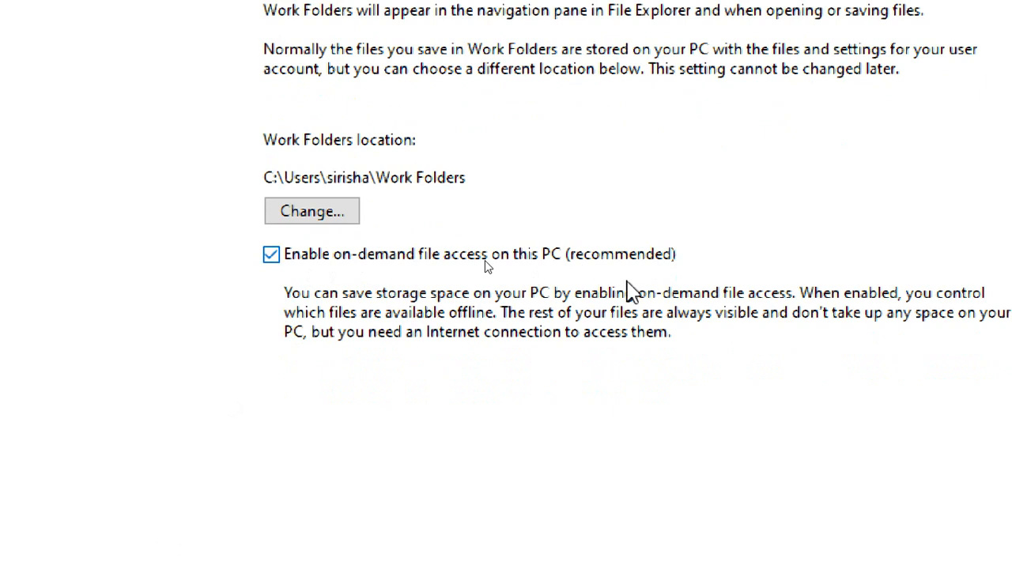
scroll(442, 341, "down", 1)
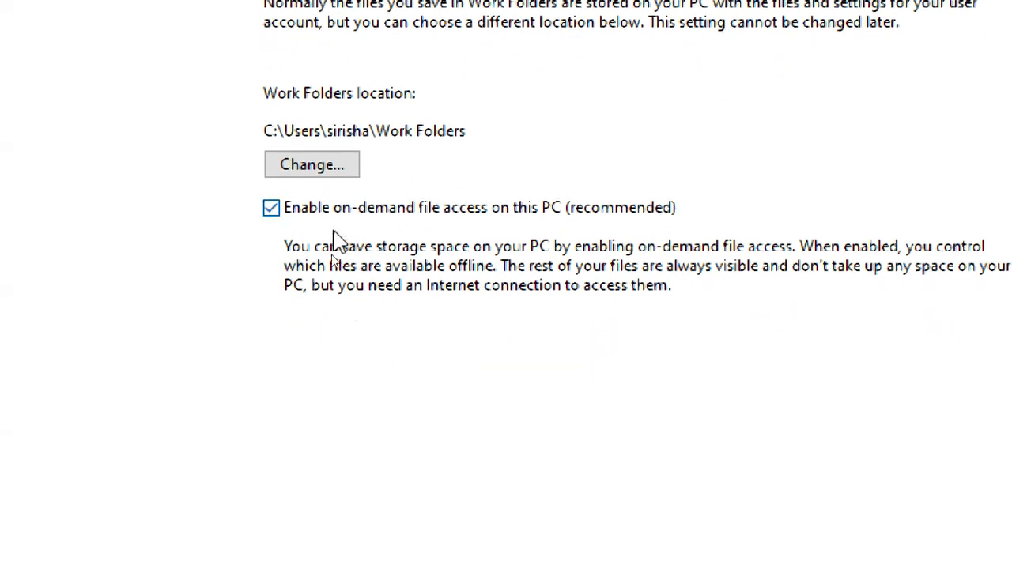
scroll(324, 385, "down", 2)
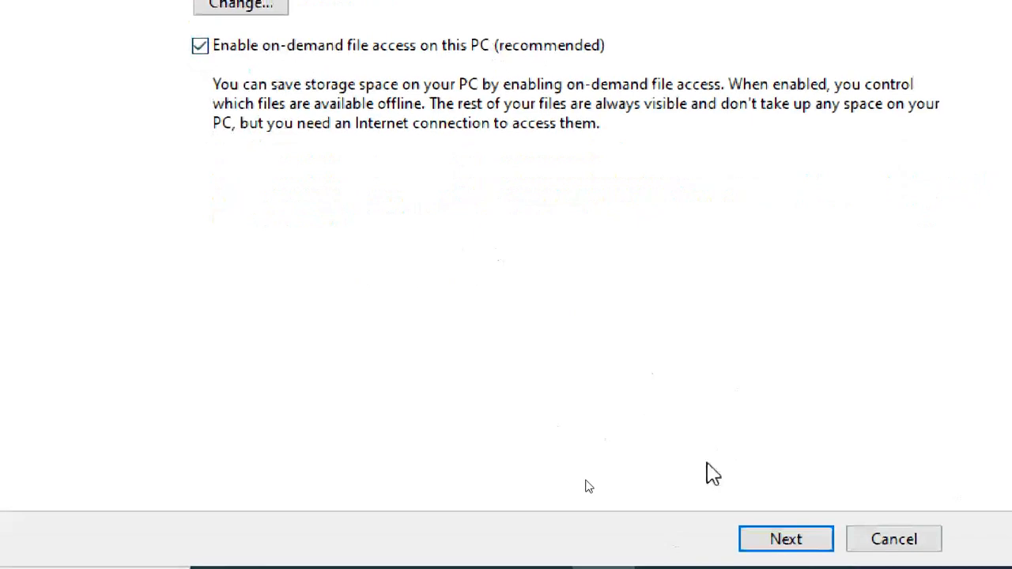
Accept the Work Folders security policies and run setup, approving the UAC prompt.
left_click(783, 545)
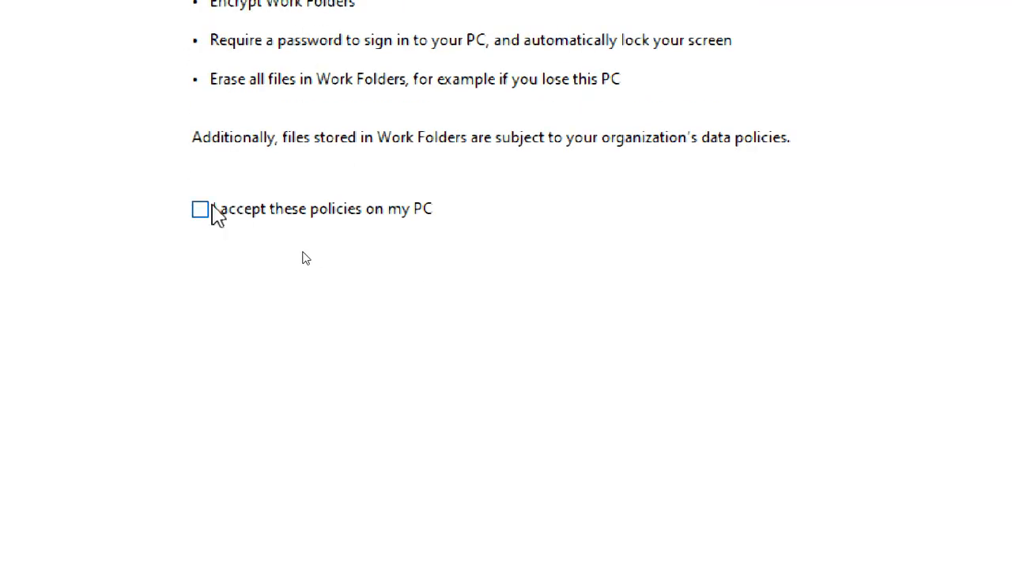
left_click(200, 209)
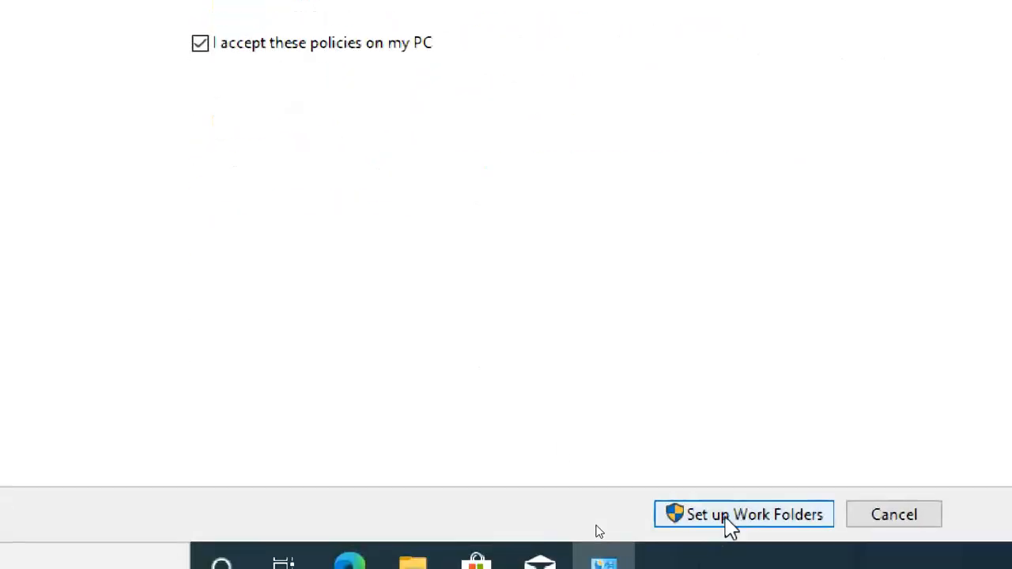
left_click(728, 520)
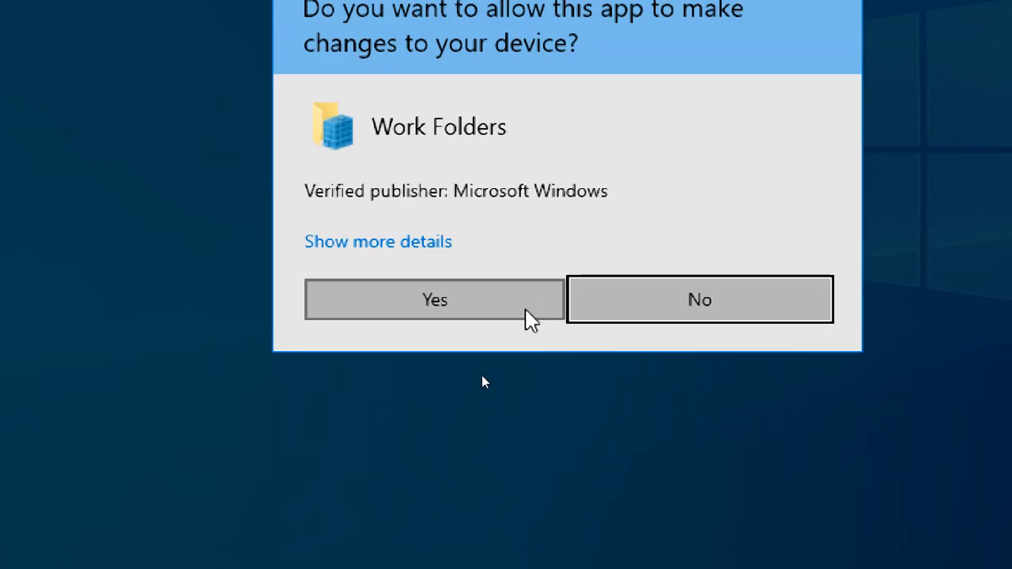
left_click(380, 299)
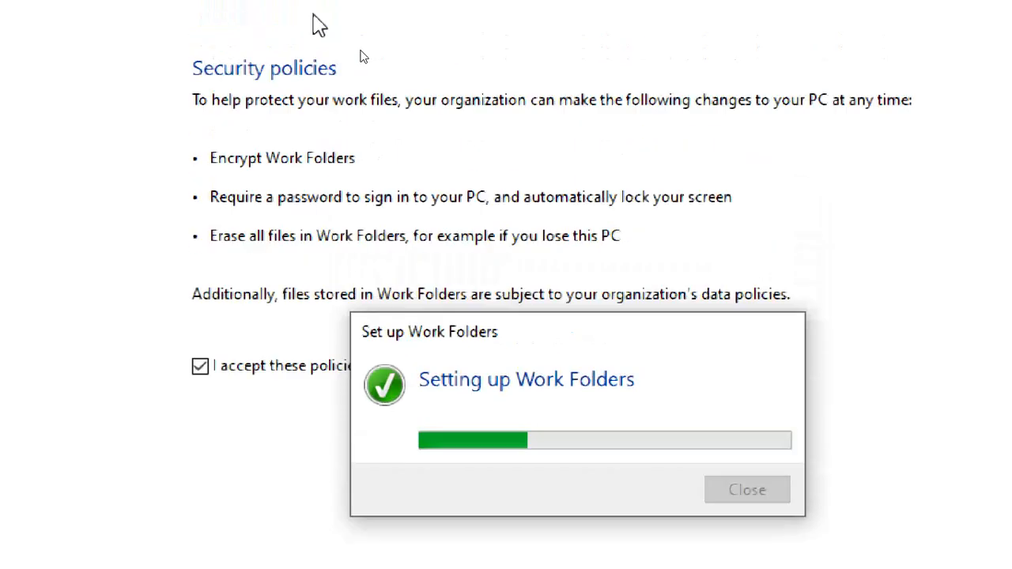
left_click(909, 86)
left_click(910, 85)
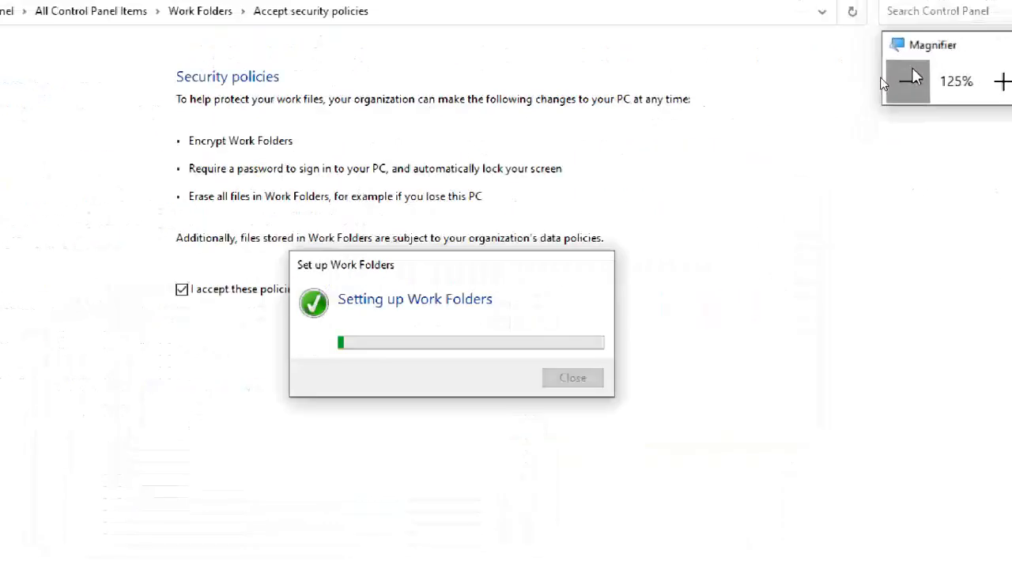
left_click(904, 84)
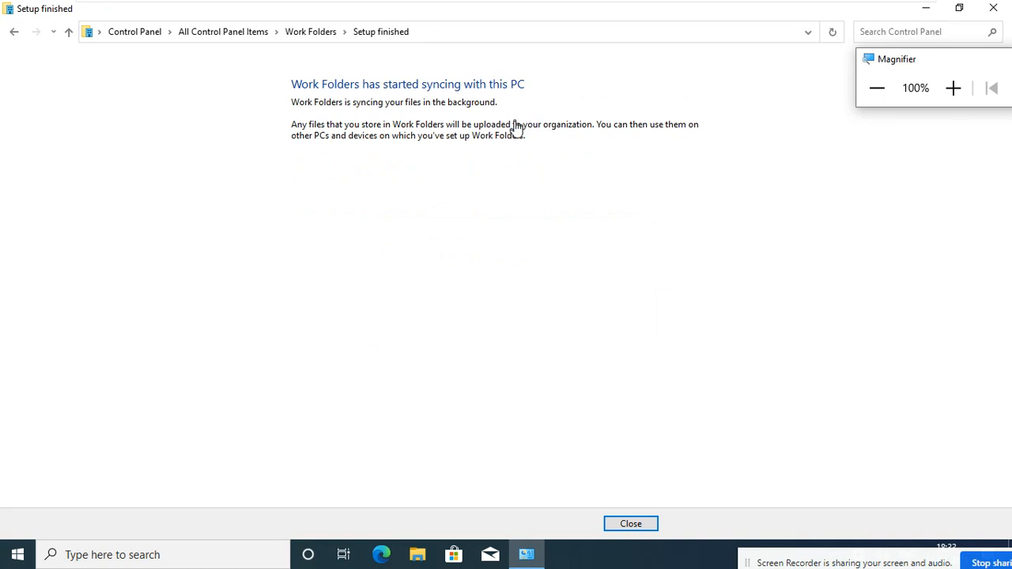
Close the wizard to open the Work Folders folder, then bring the settings page forward.
left_click(632, 526)
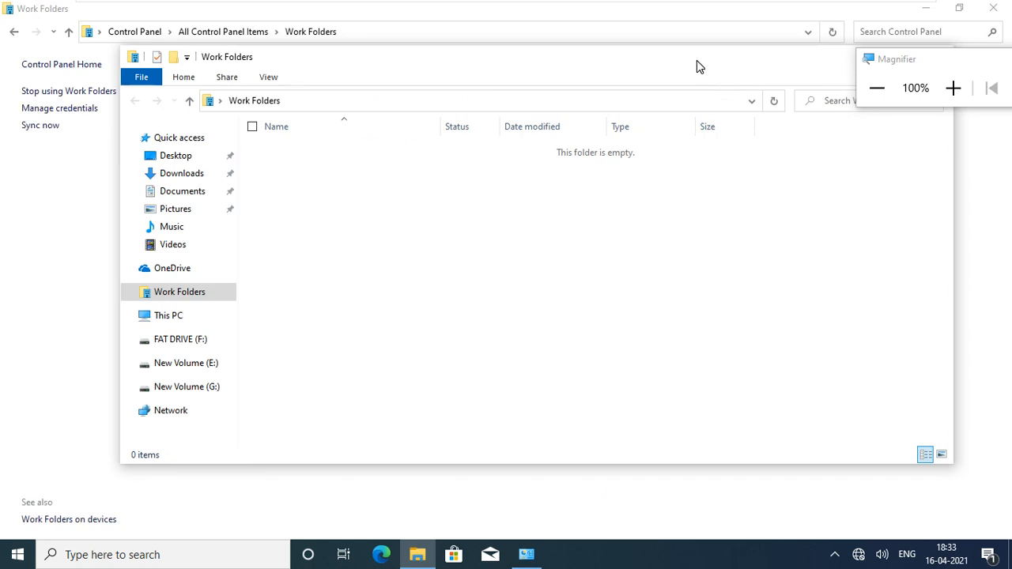
left_click_drag(696, 60, 678, 34)
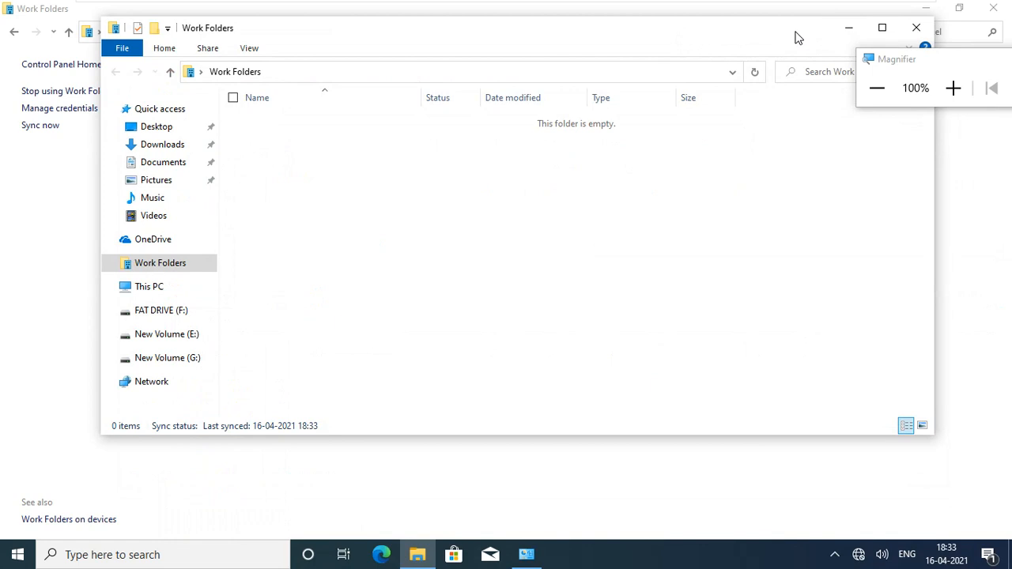
left_click_drag(796, 32, 825, 129)
left_click(741, 21)
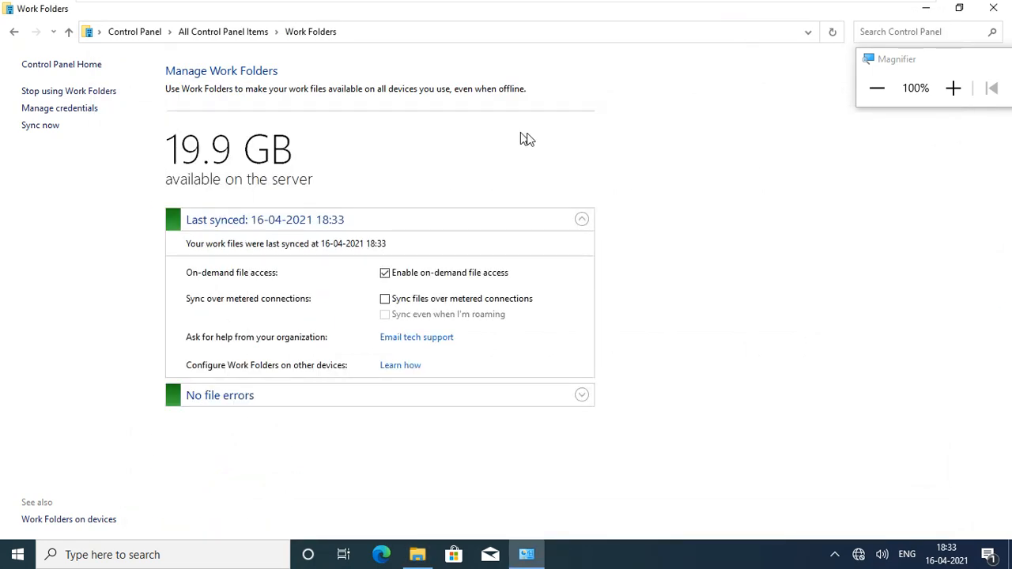
Tick Enable on-demand file access on the Manage Work Folders page.
left_click(953, 88)
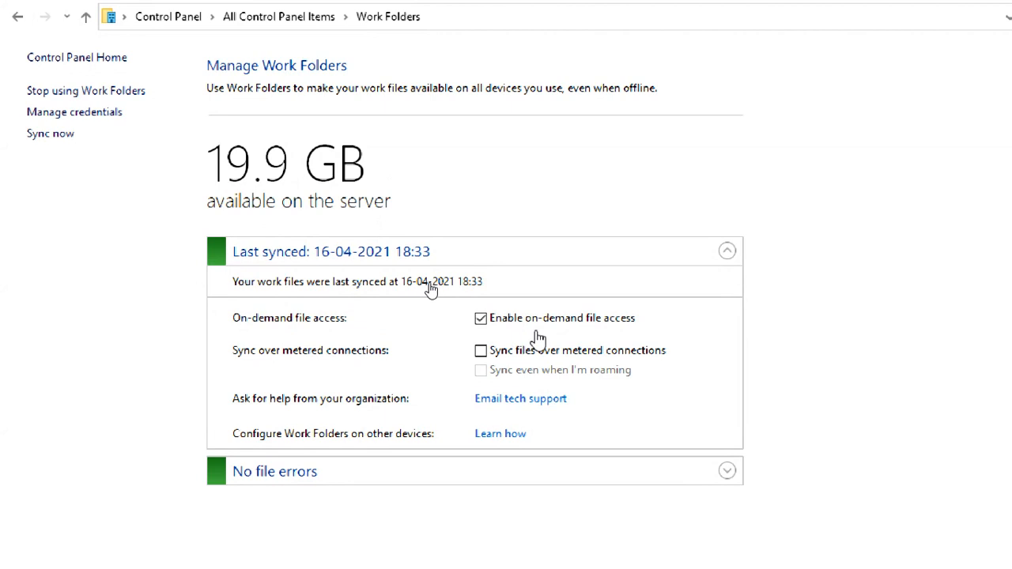
left_click(480, 318)
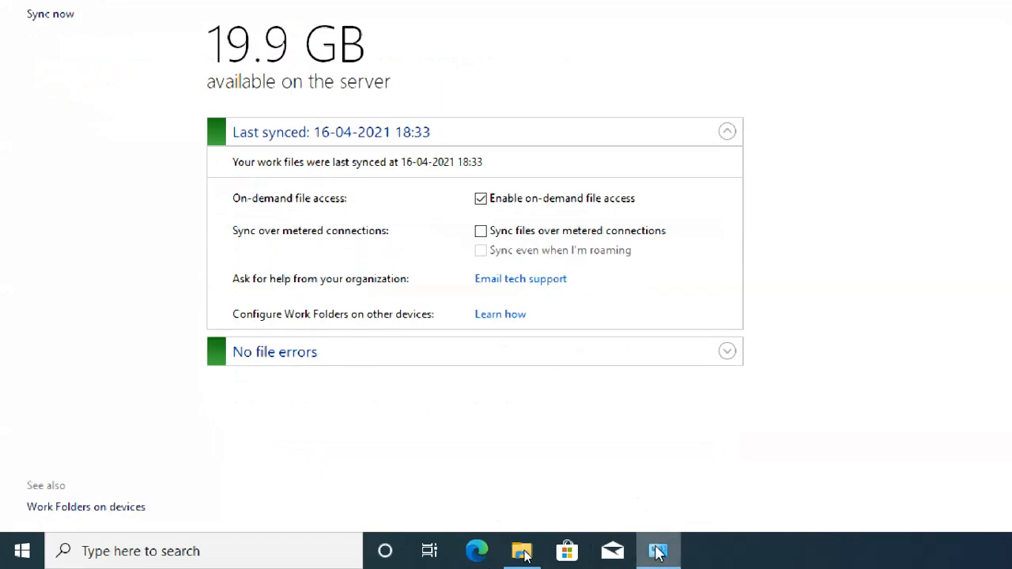
Copy the four files from drive G: and paste them into Work Folders.
left_click(655, 548)
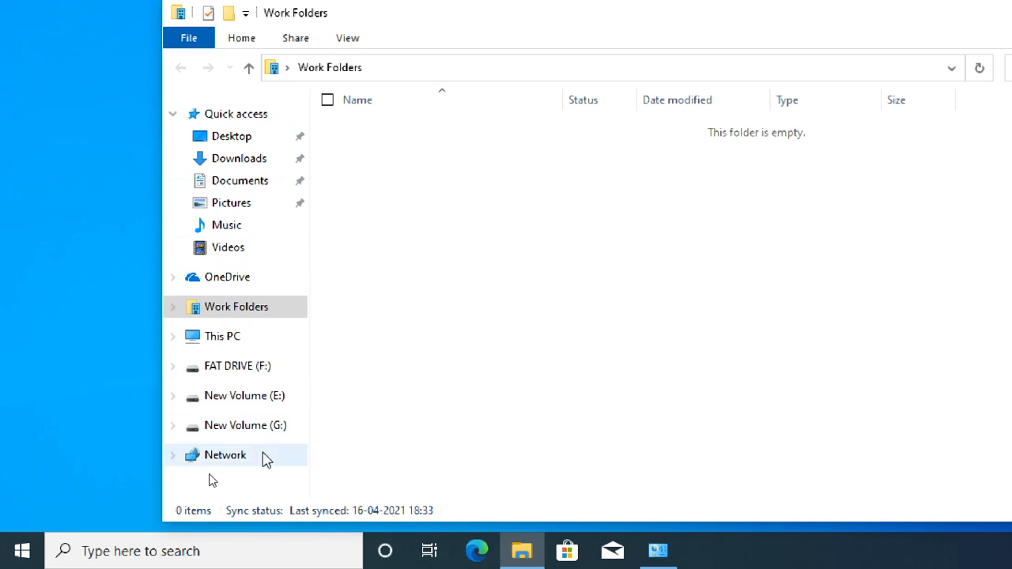
left_click(267, 431)
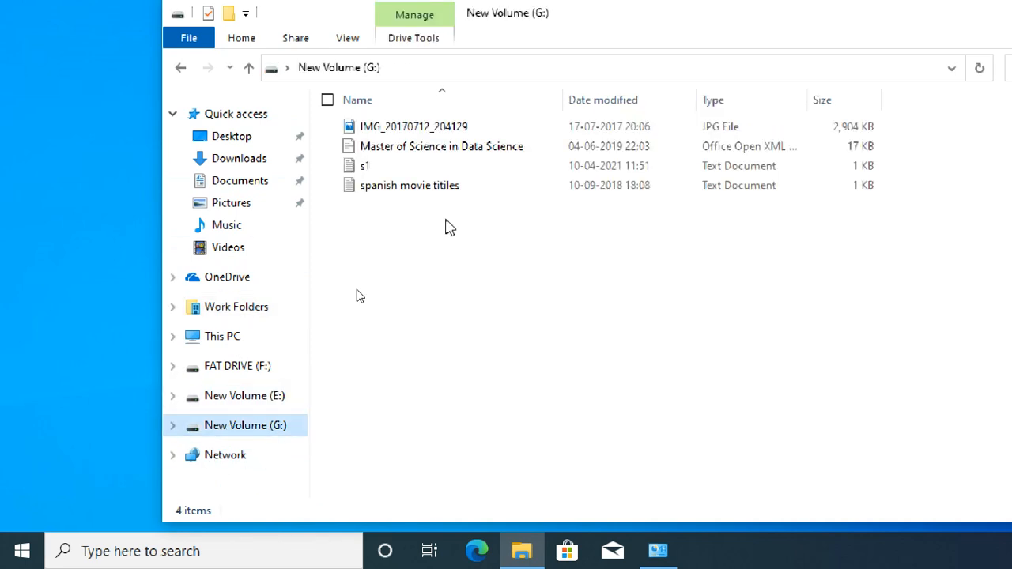
left_click_drag(443, 227, 417, 129)
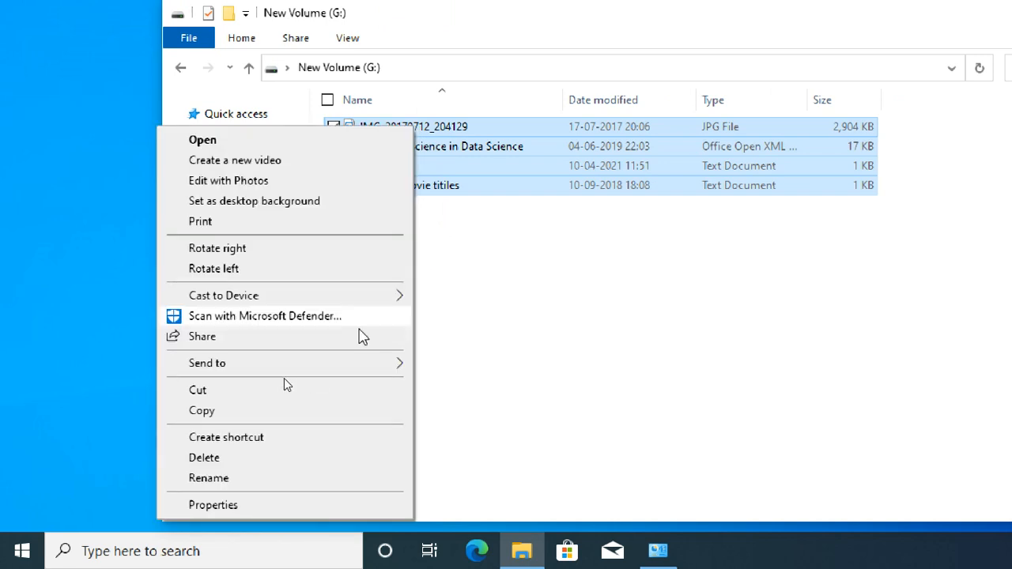
left_click(232, 412)
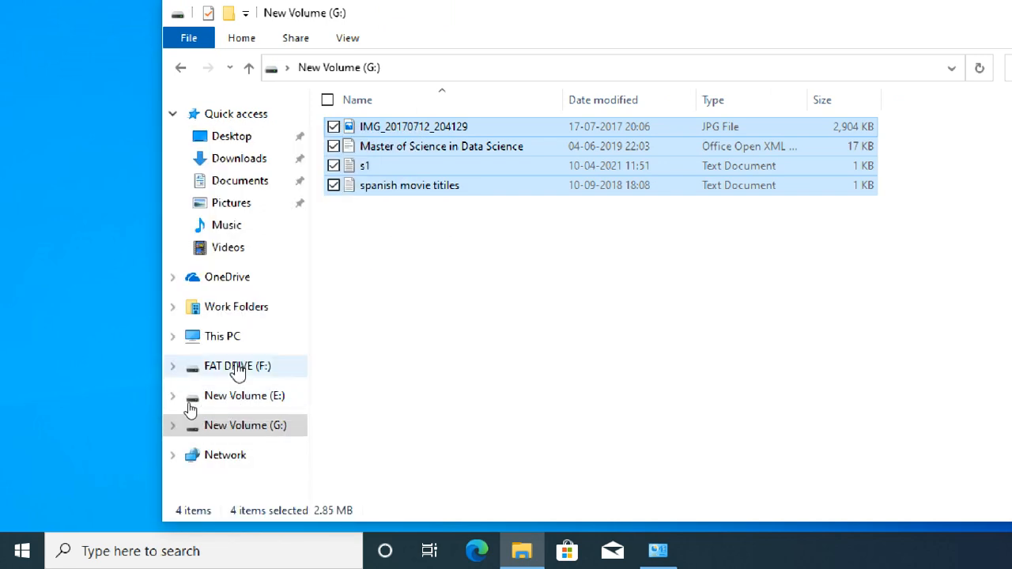
left_click(238, 308)
right_click(506, 199)
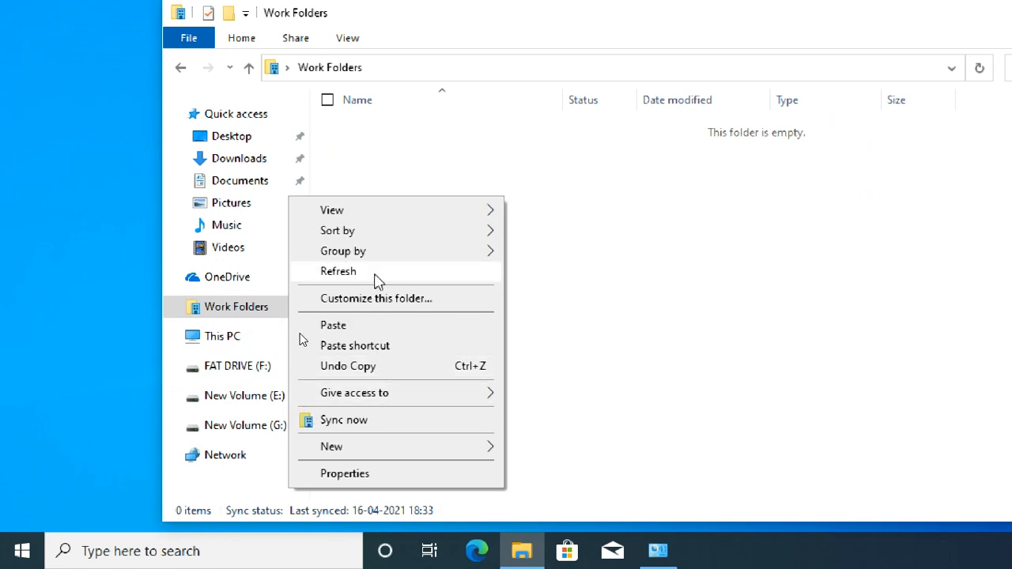
left_click(388, 325)
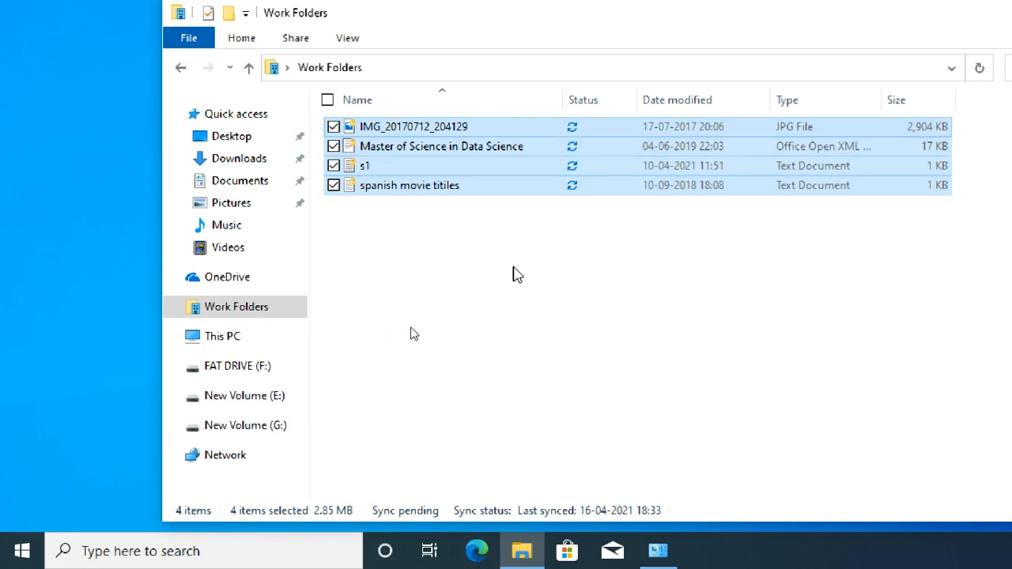
Sync Work Folders now and confirm spanish movie titiles and s1 show as synced.
right_click(515, 274)
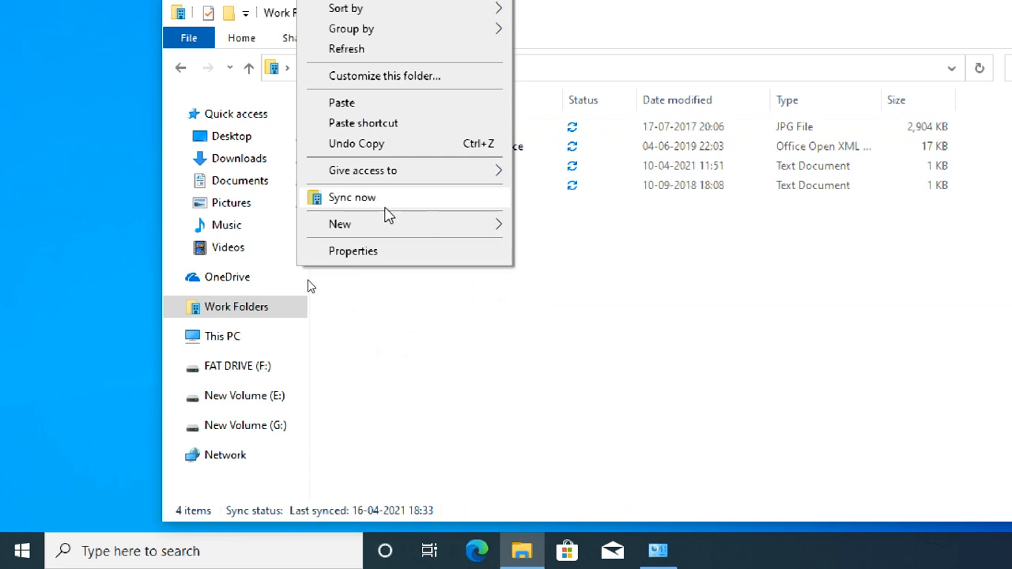
left_click(386, 207)
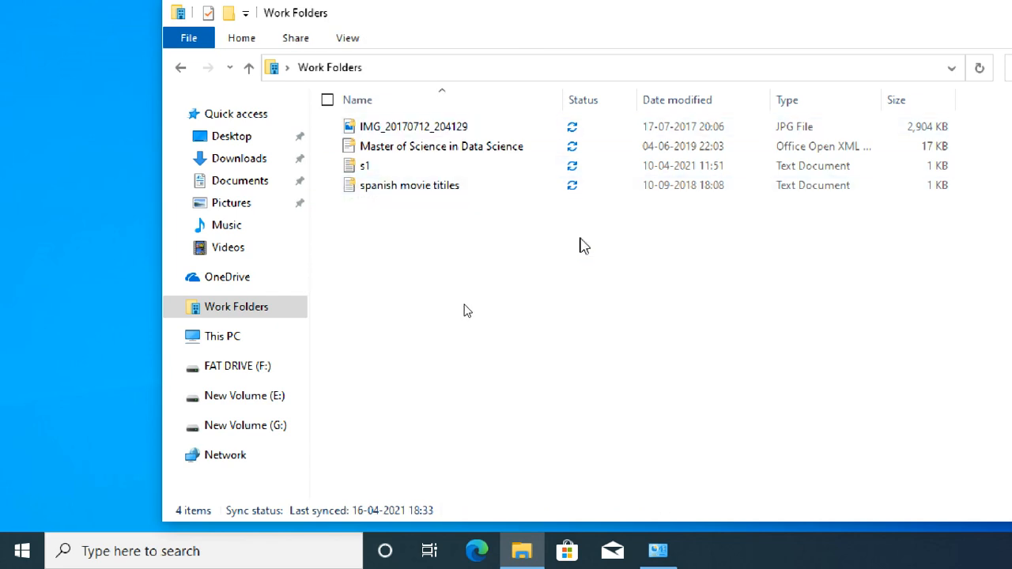
left_click(576, 187)
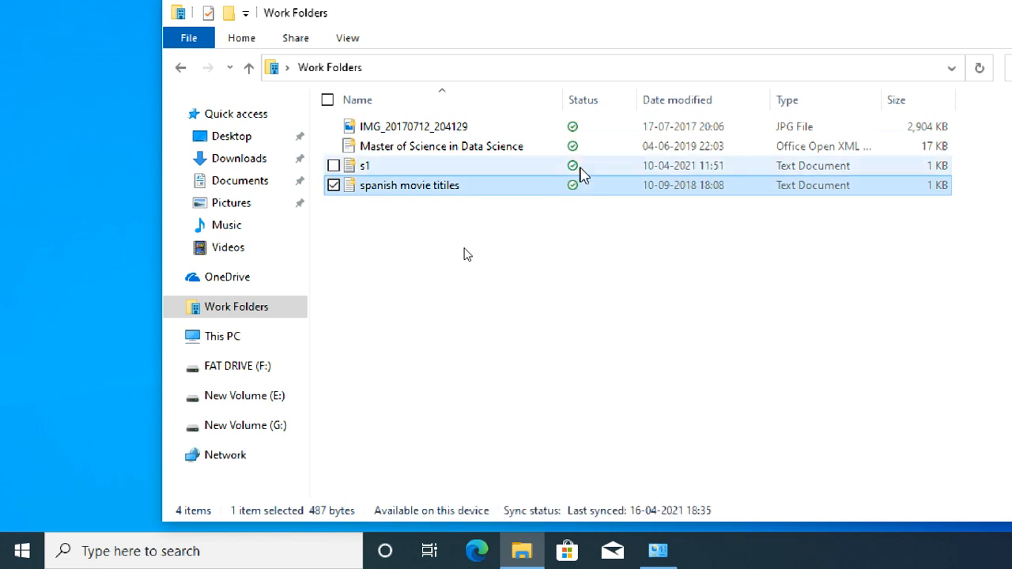
left_click(579, 168)
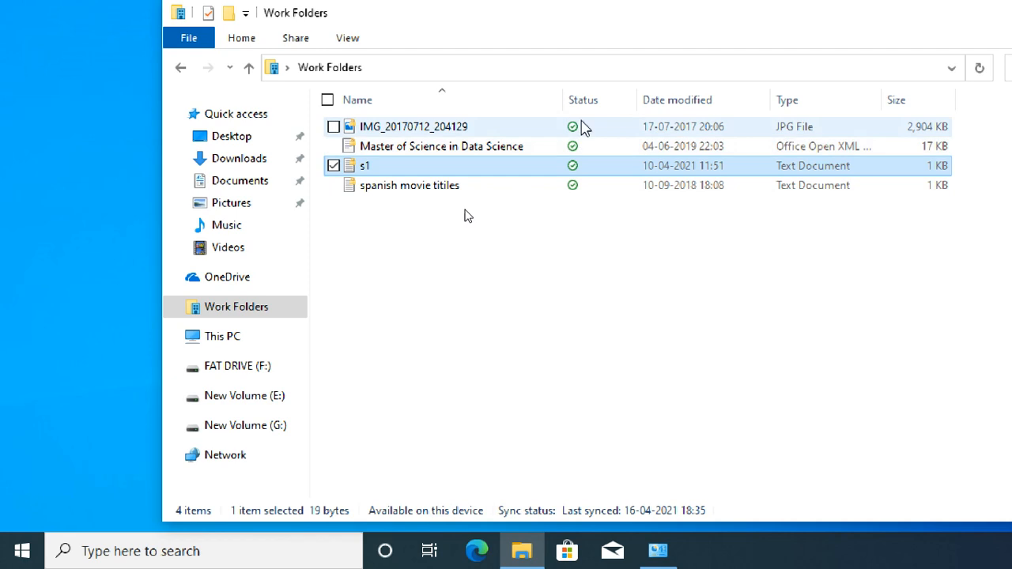
left_click(593, 301)
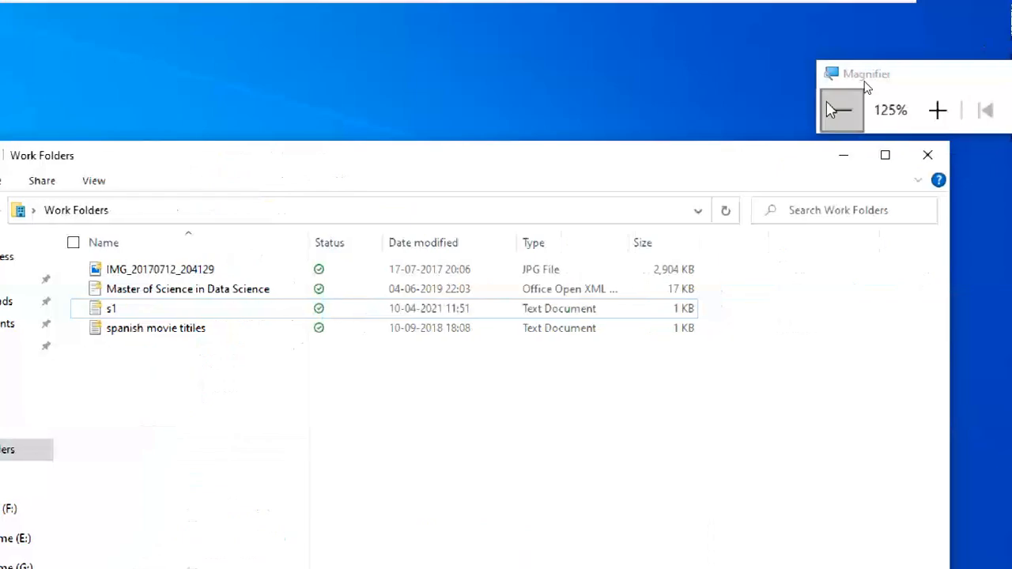
Restore the zoom, sign in to CTS2WINS1 as administrator, and open File Explorer at Quick access.
left_click(837, 111)
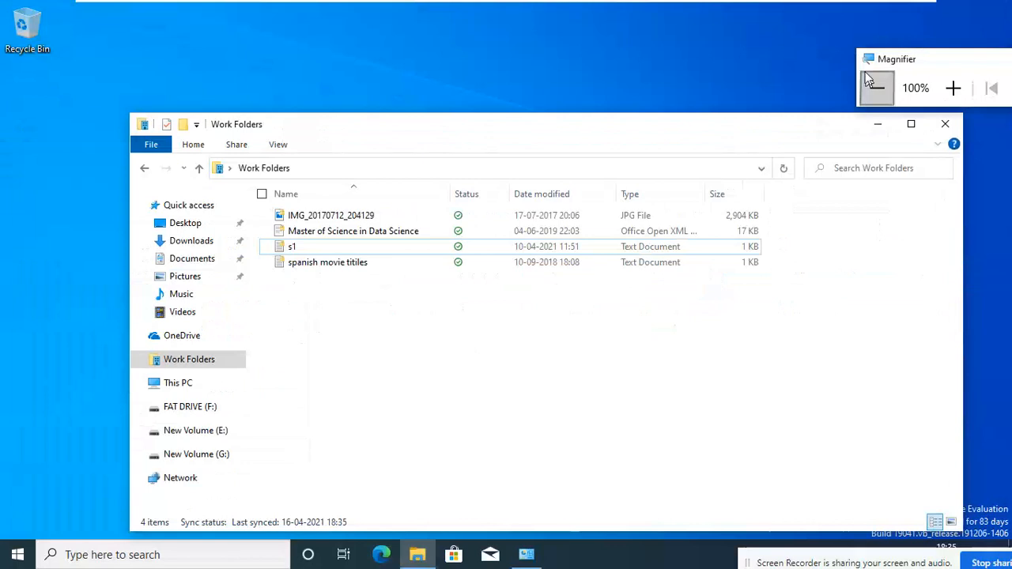
mouse_move(840, 6)
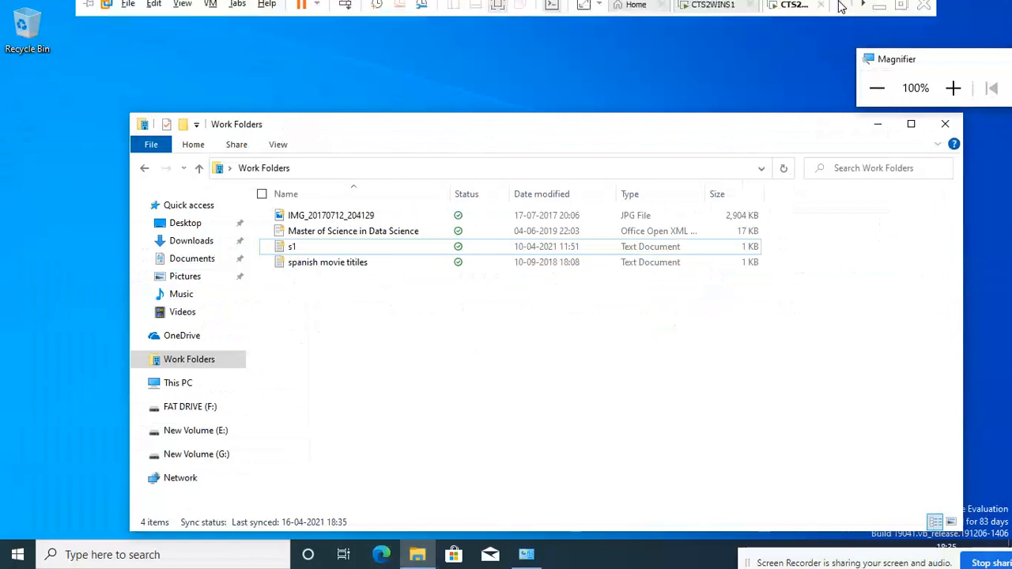
left_click(710, 11)
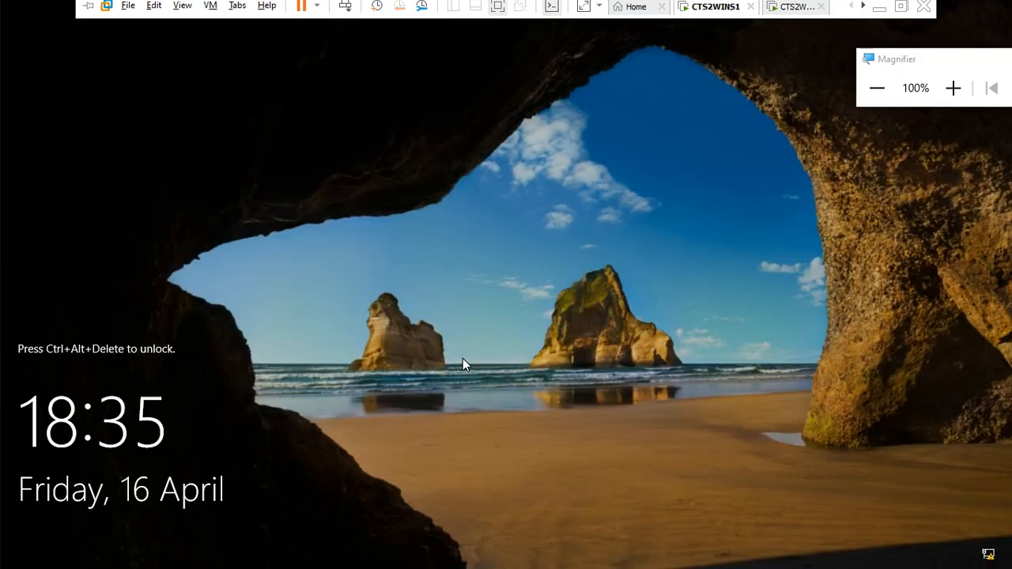
key("ctrl+alt+Insert")
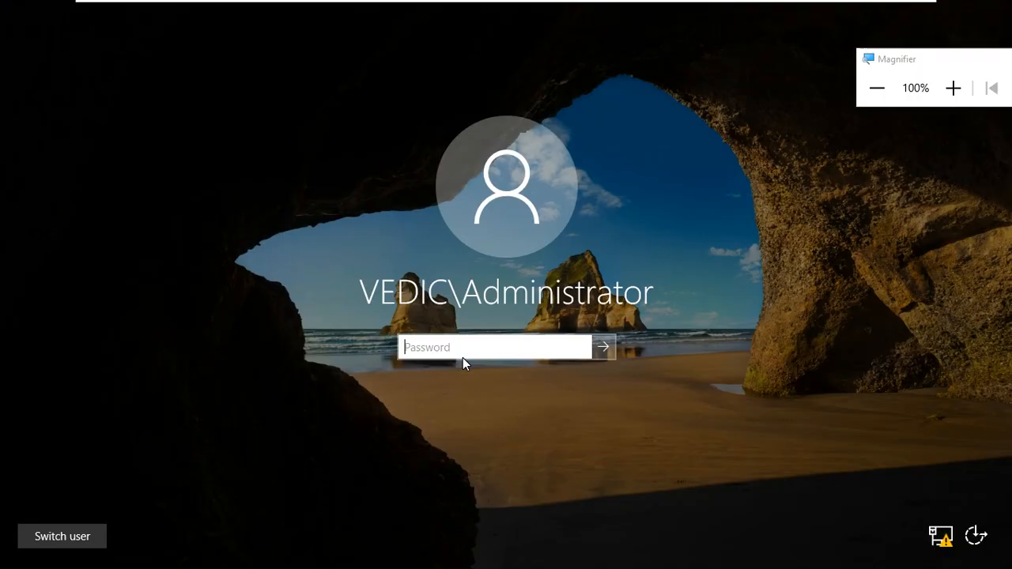
type("••")
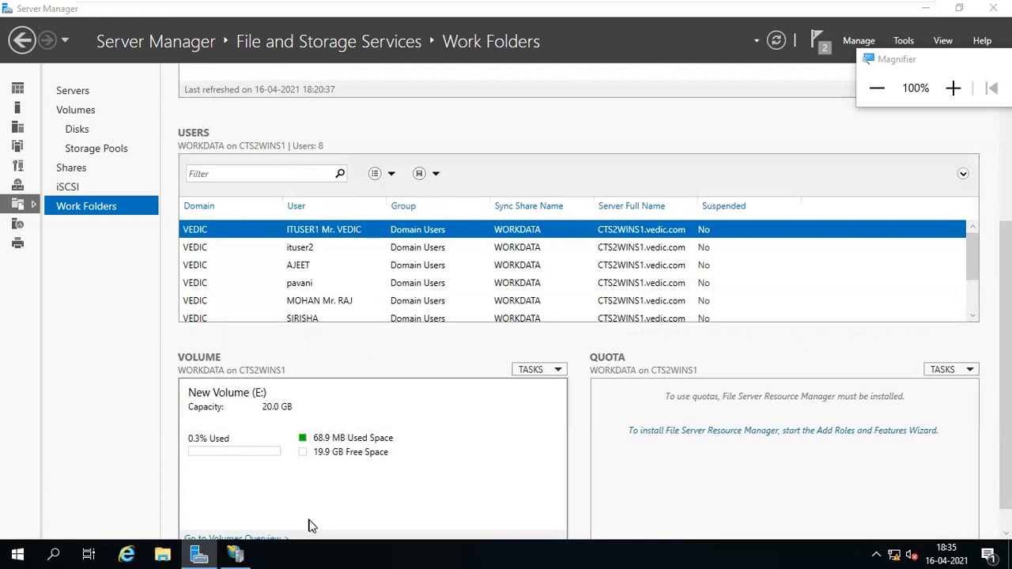
key("super+e")
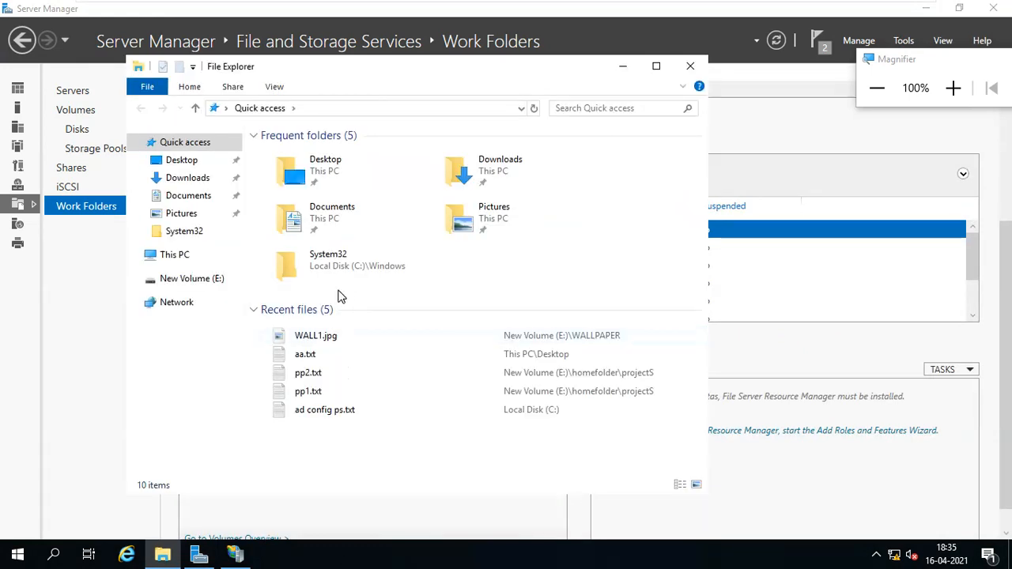
Open the WORKDATA folder on drive E: and magnify the view to read its contents.
left_click(227, 285)
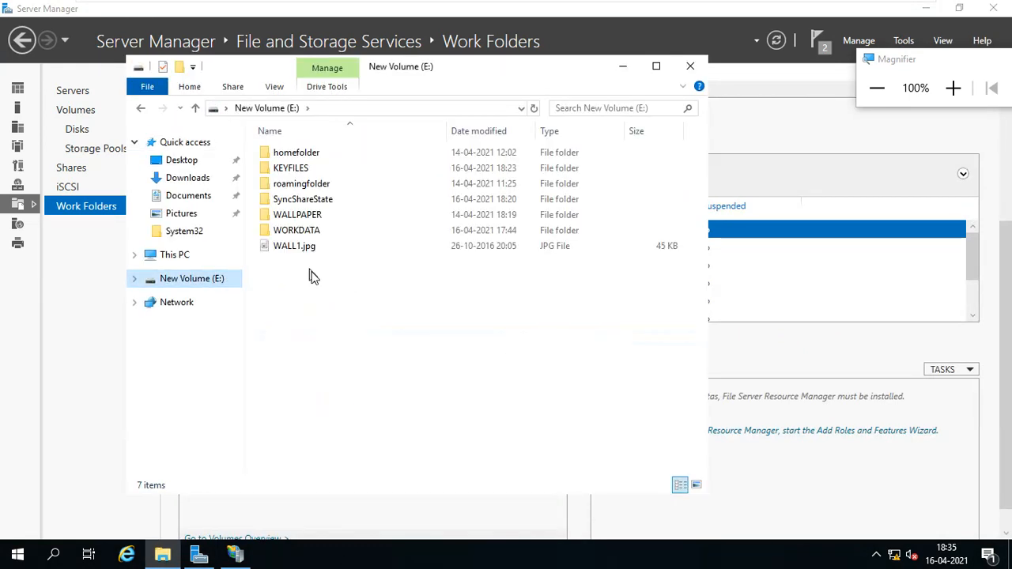
double_click(320, 231)
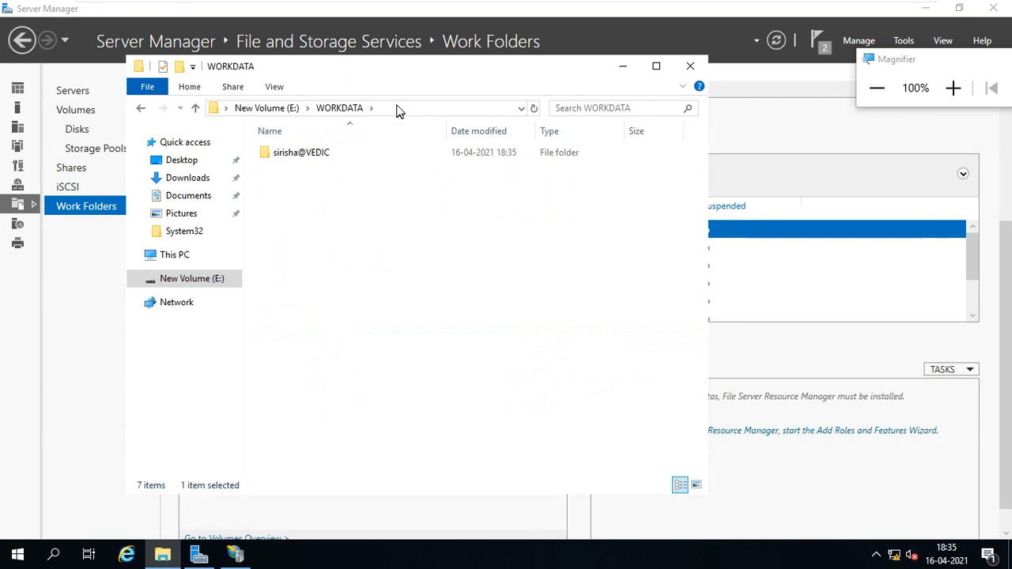
left_click_drag(400, 72, 510, 74)
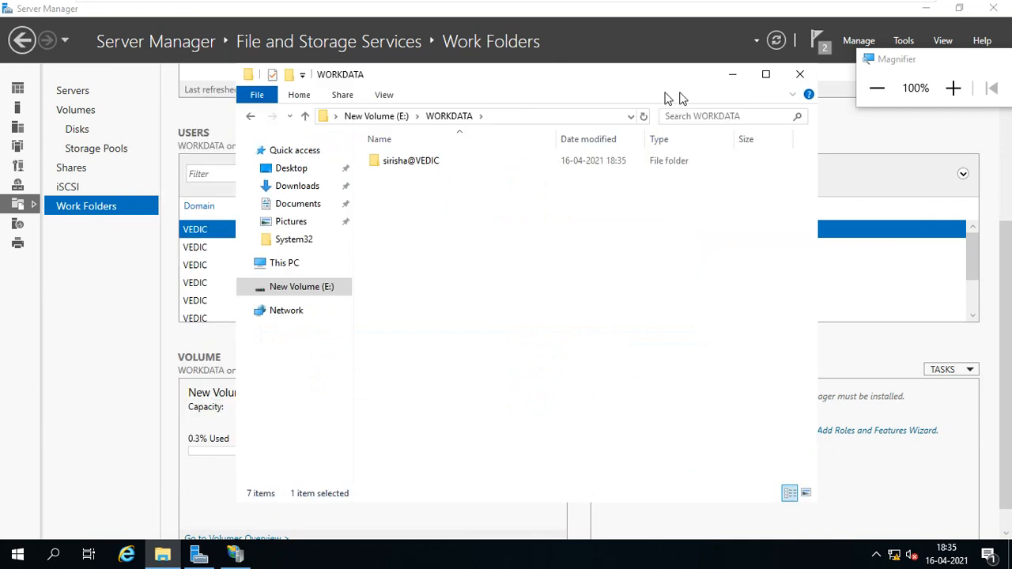
left_click(953, 88)
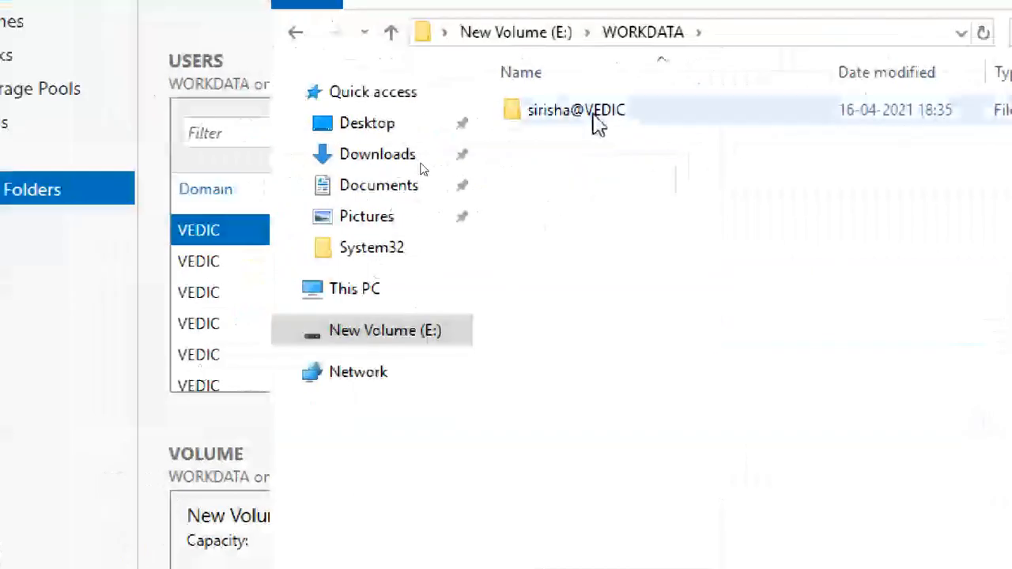
Try the user's synced folder, decline the permission prompt, return to E:, and minimize Explorer.
left_click(601, 115)
double_click(701, 119)
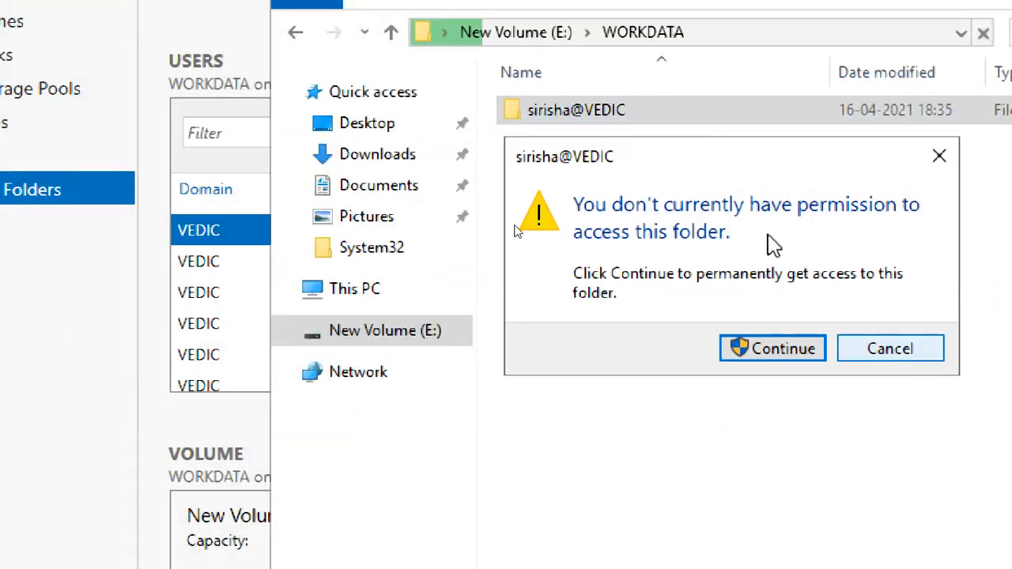
left_click(894, 352)
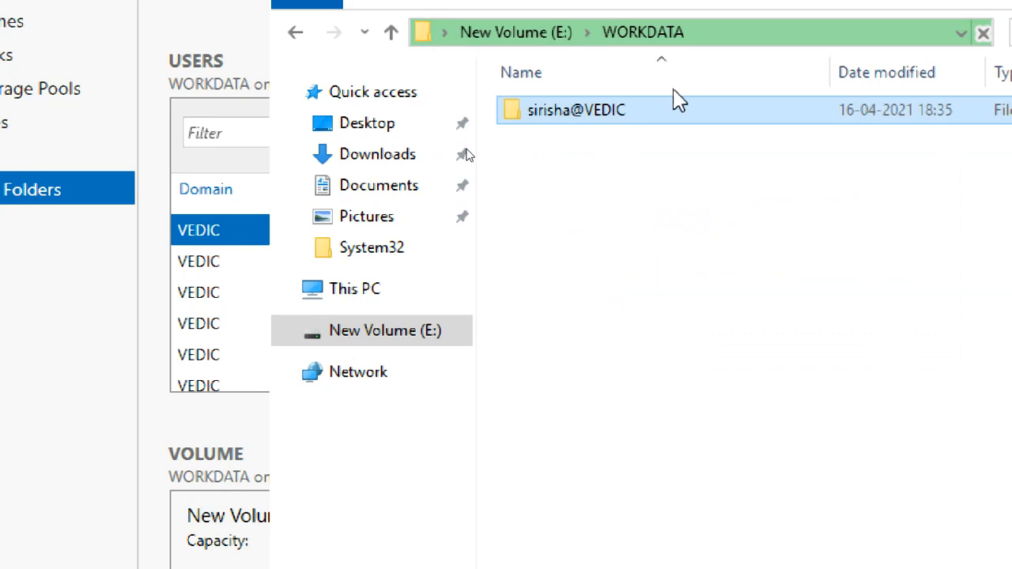
left_click(547, 34)
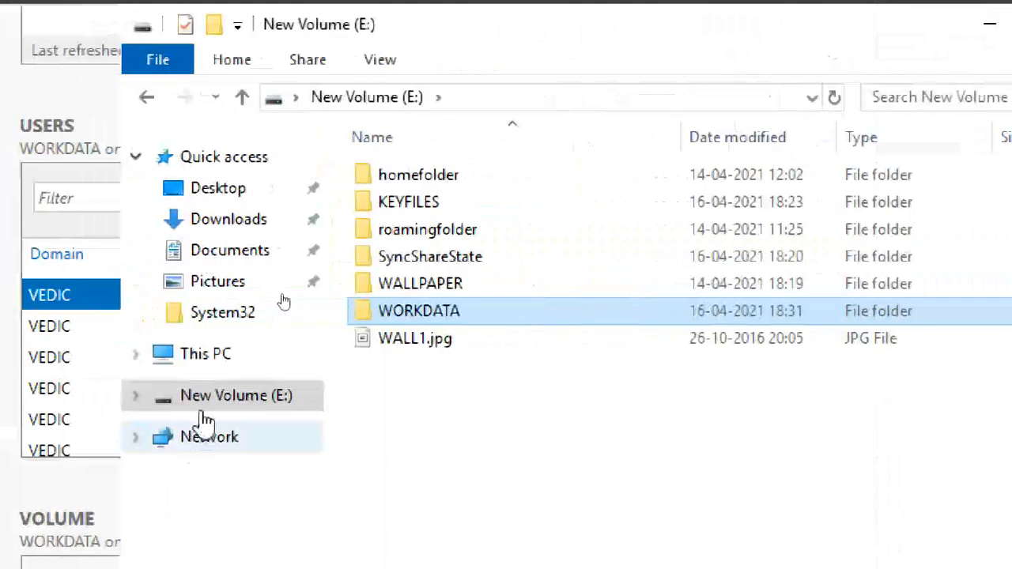
left_click(207, 399)
left_click(990, 25)
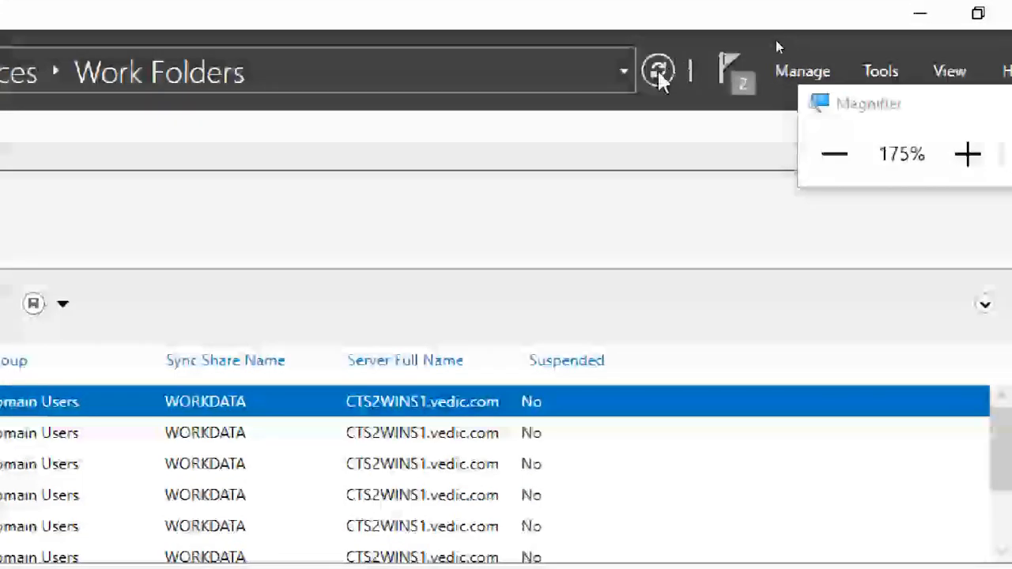
Refresh Work Folders so volume E: shows 71.8 MB used of 20.0 GB (0.4%).
left_click(833, 154)
left_click(833, 153)
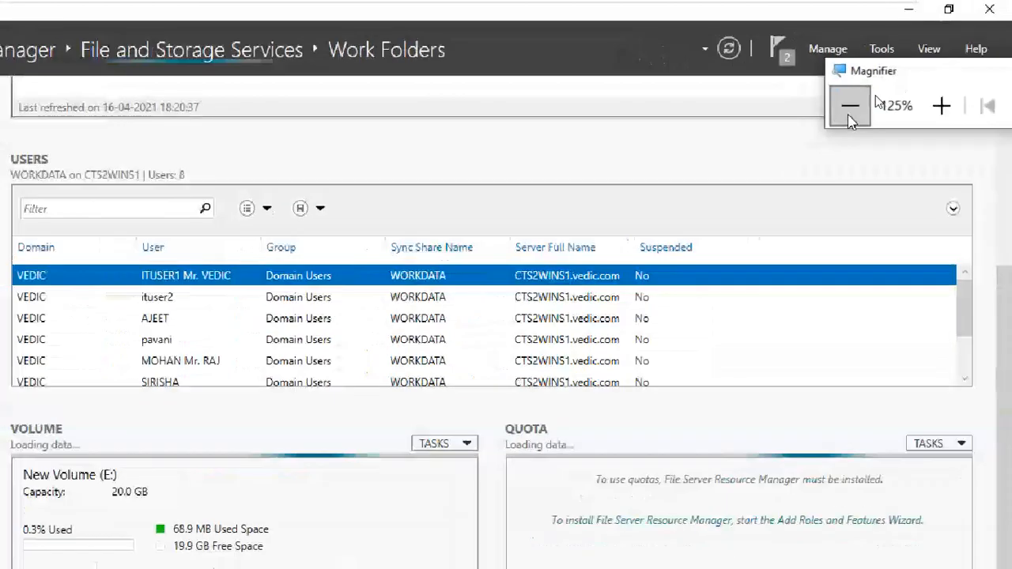
left_click(833, 153)
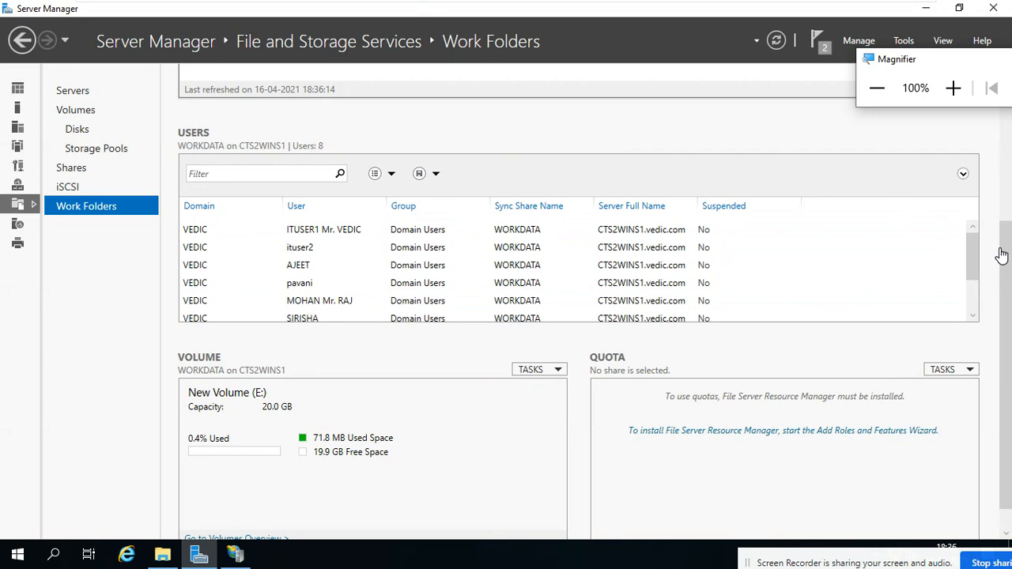
scroll(1008, 233, "up", 5)
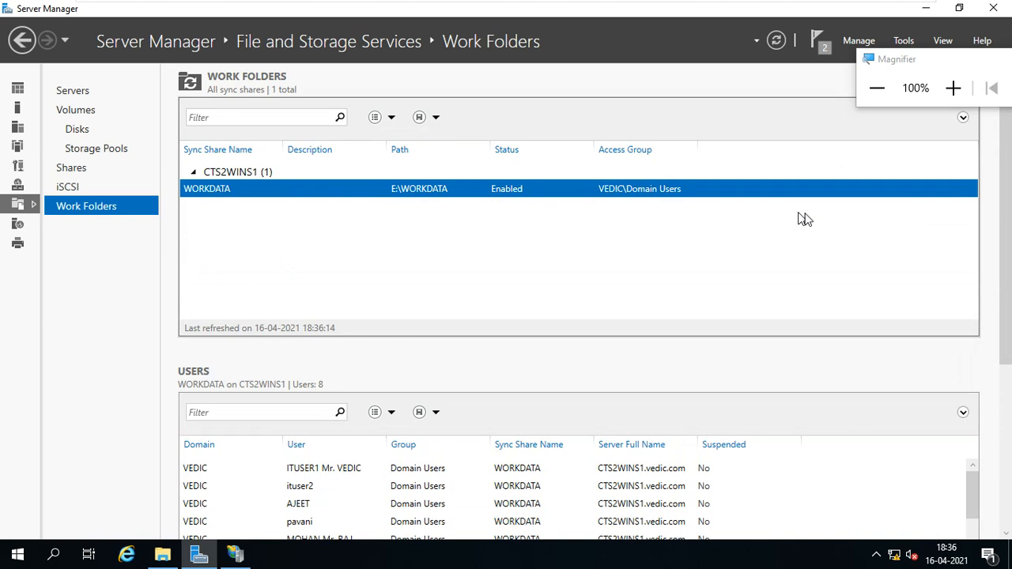
scroll(1006, 238, "down", 5)
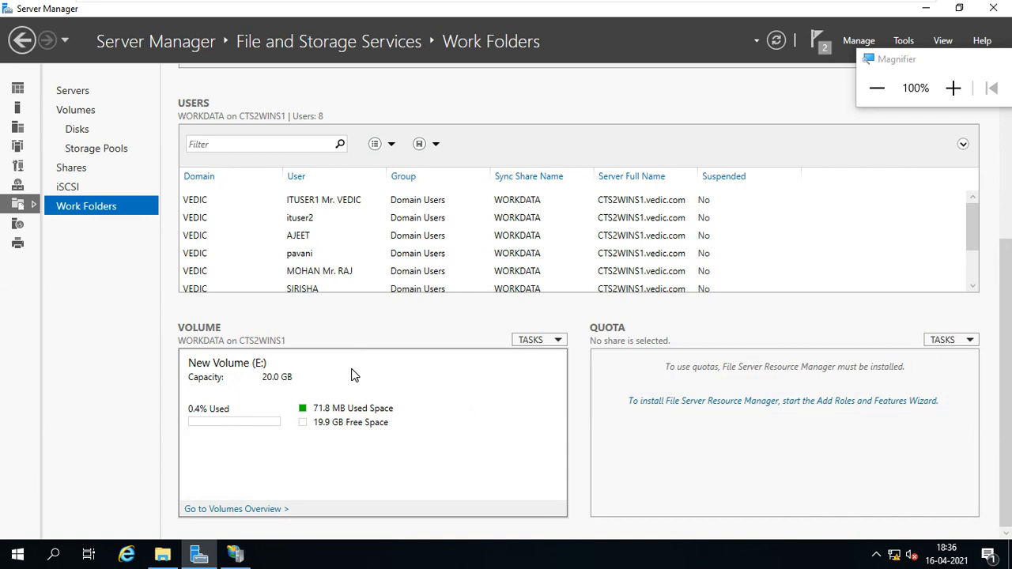
left_click(539, 347)
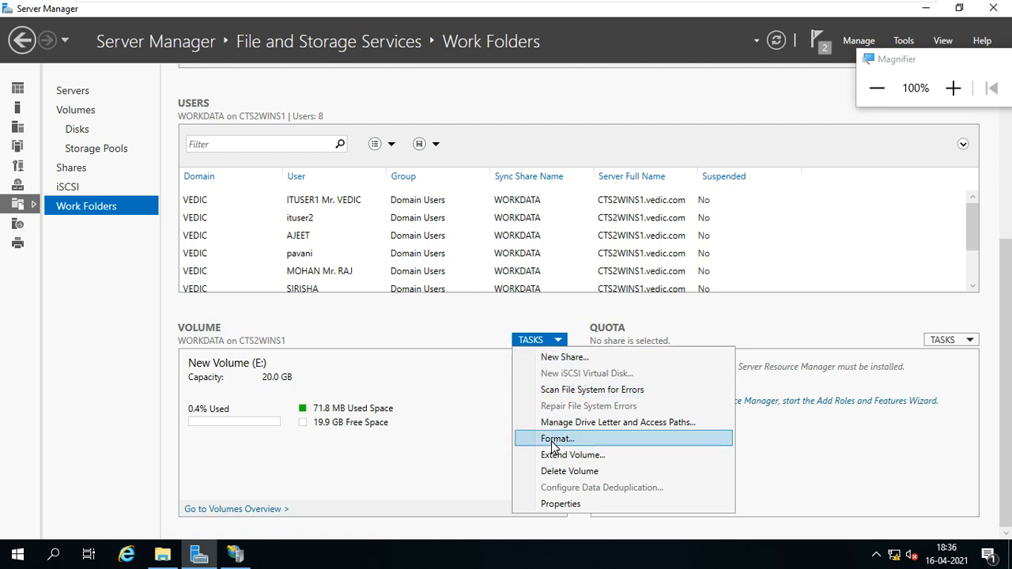
left_click(463, 413)
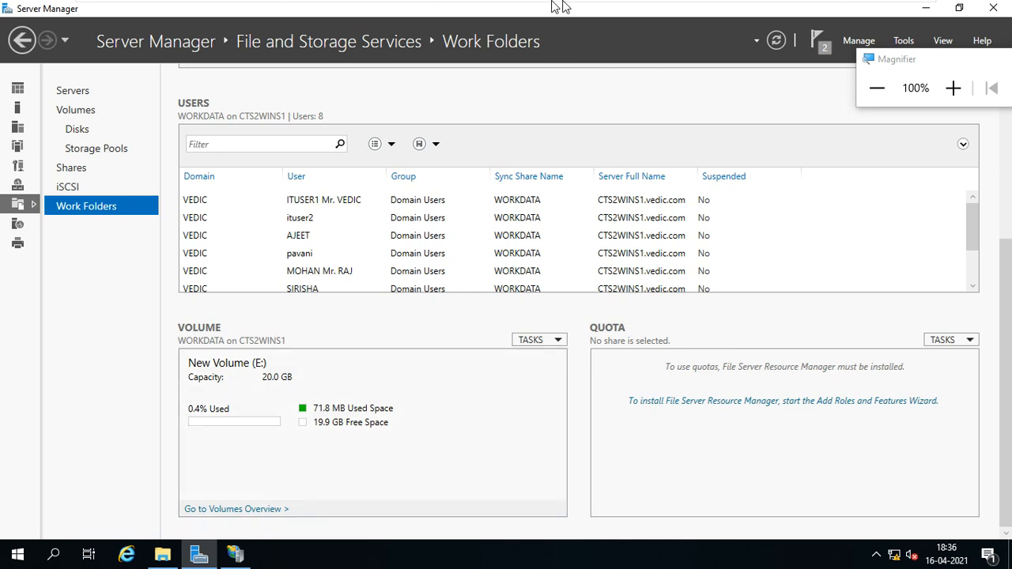
On the client, check Work Folders' size on disk, then view Manage Work Folders showing 19.9 GB available.
left_click(791, 10)
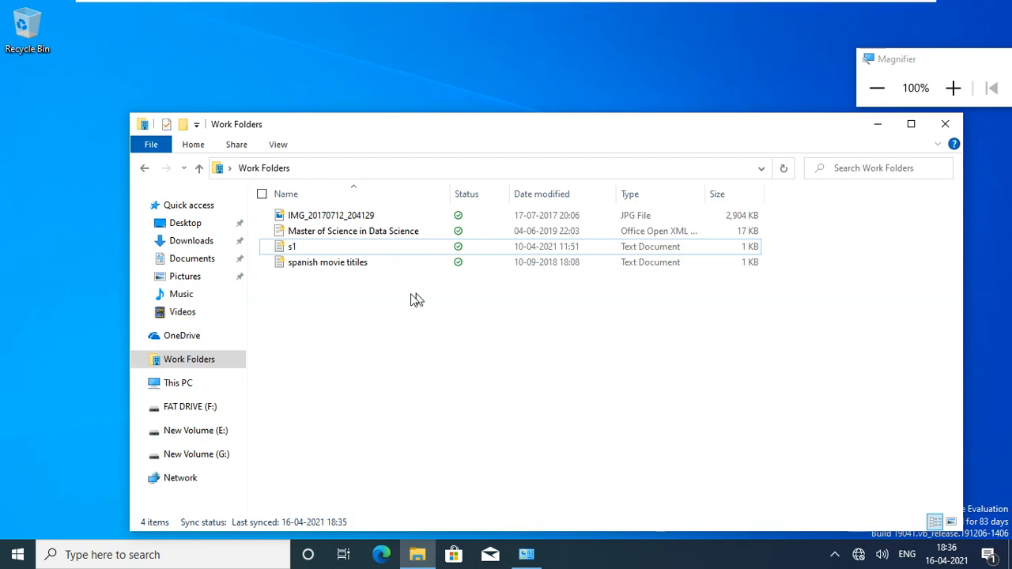
right_click(402, 333)
left_click(381, 320)
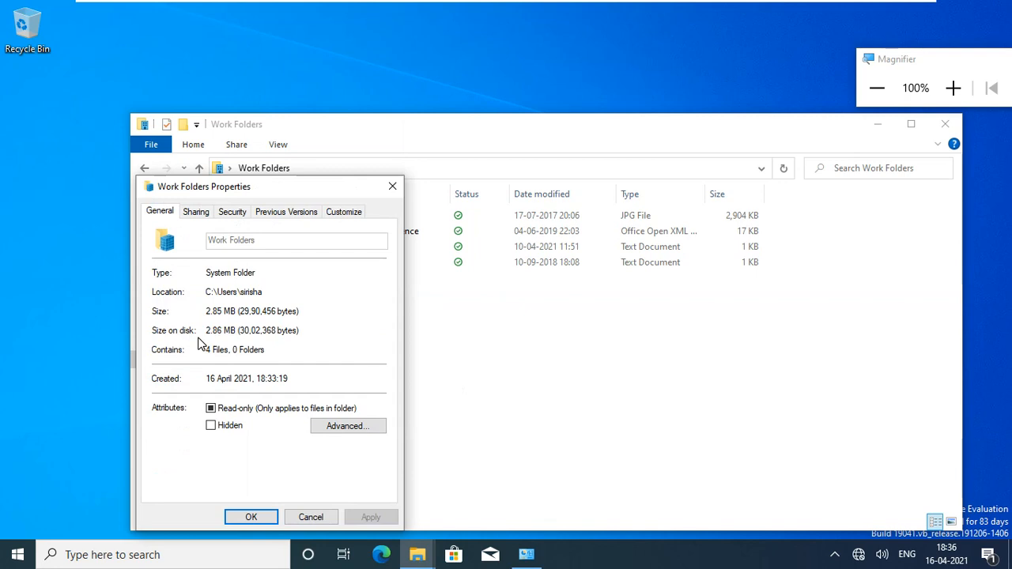
left_click_drag(238, 331, 214, 327)
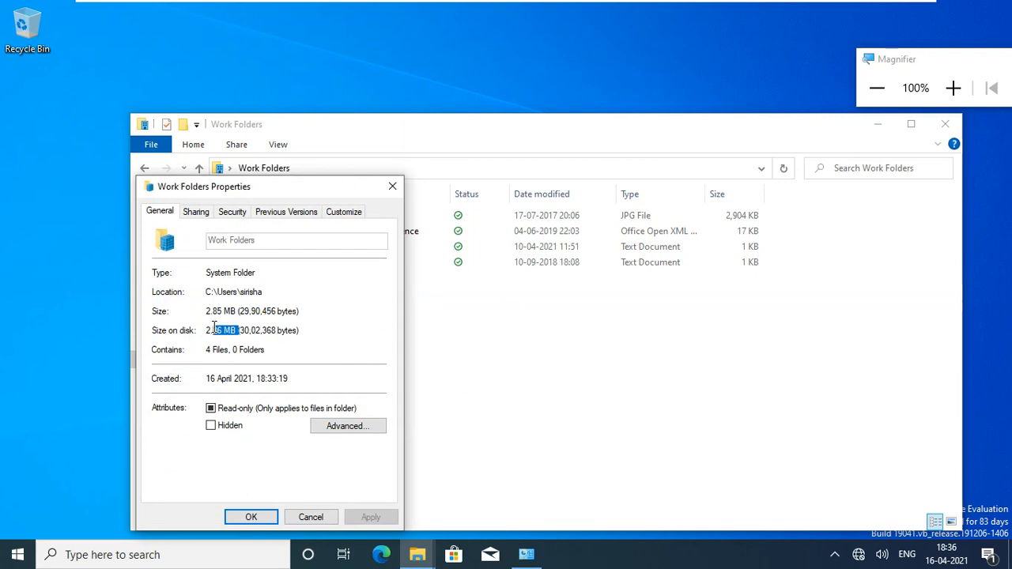
left_click(308, 517)
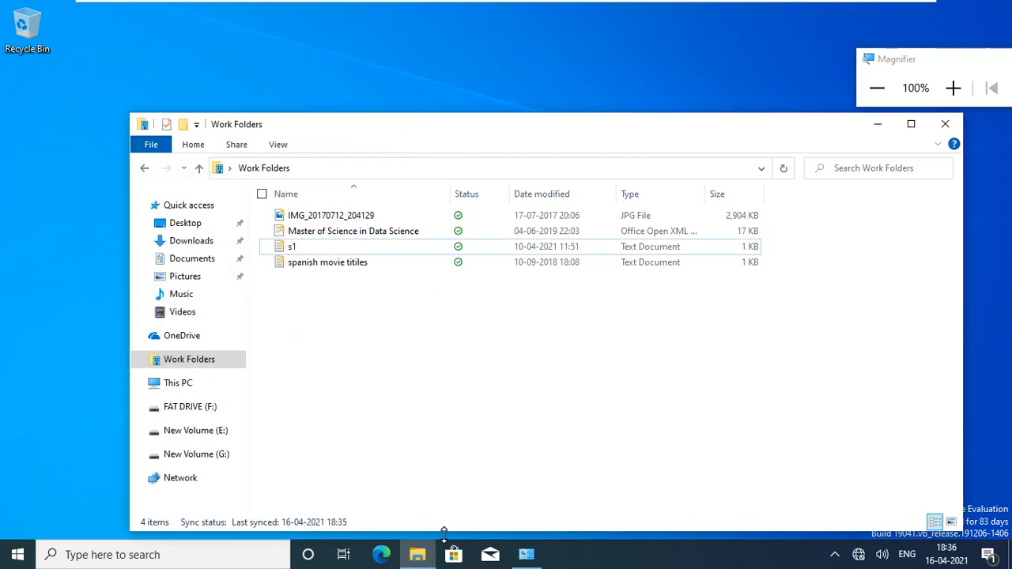
left_click(526, 555)
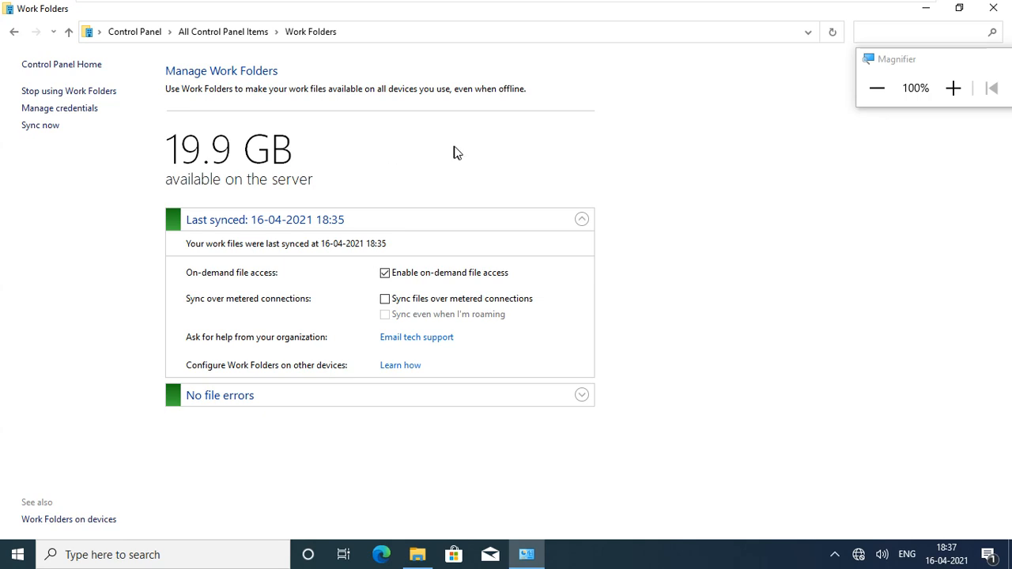
Close the Work Folders settings window to reveal the four synced files in File Explorer.
left_click(998, 9)
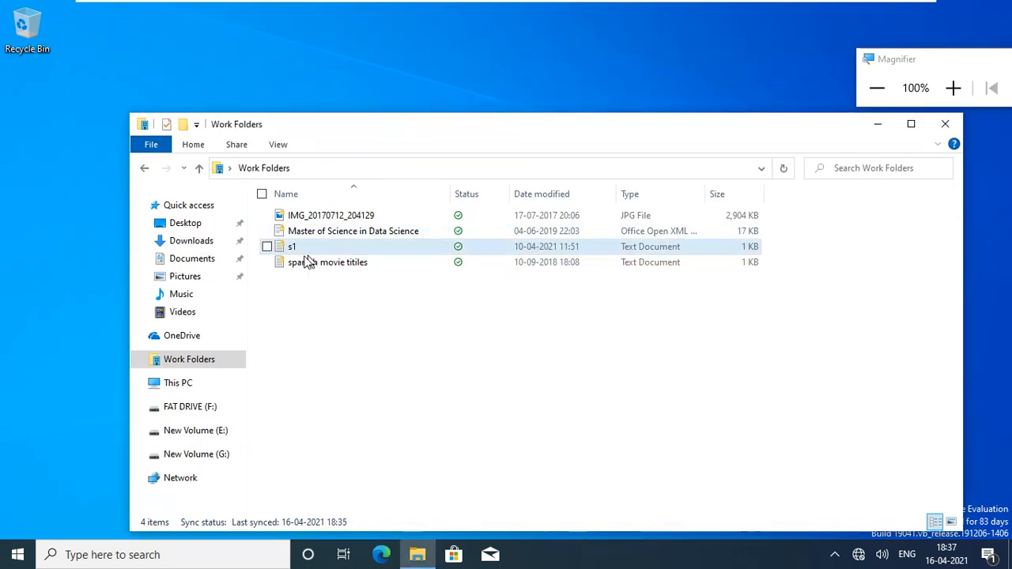
Browse This PC, Work Folders, OneDrive, Quick access and Network in the client's navigation pane.
left_click(186, 384)
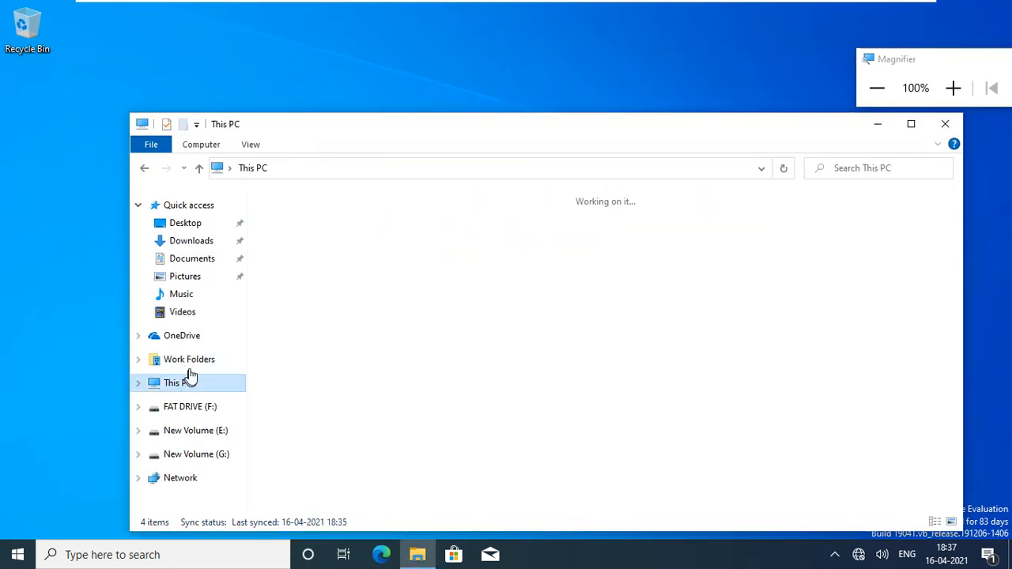
left_click(188, 360)
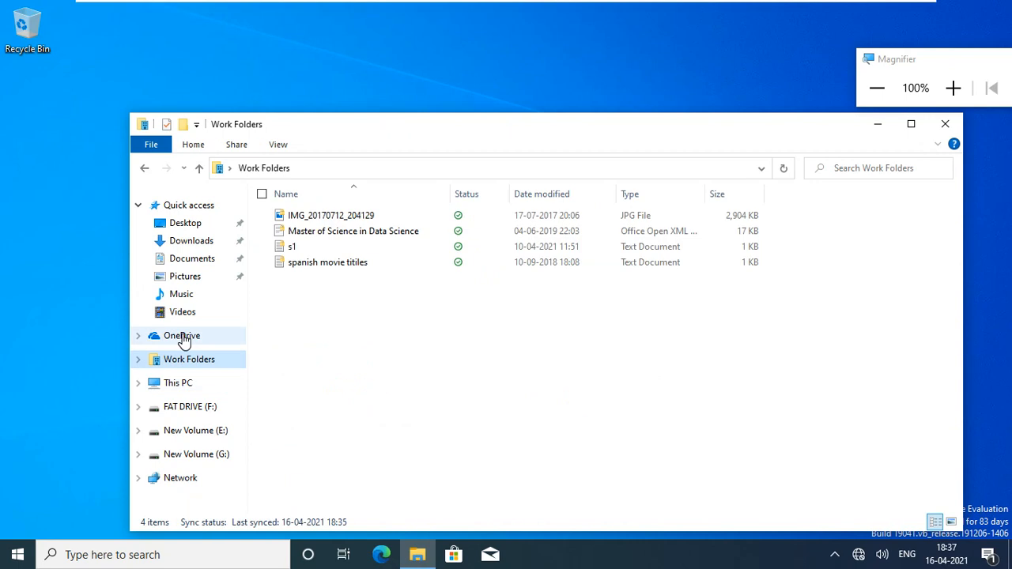
left_click(183, 337)
left_click(190, 208)
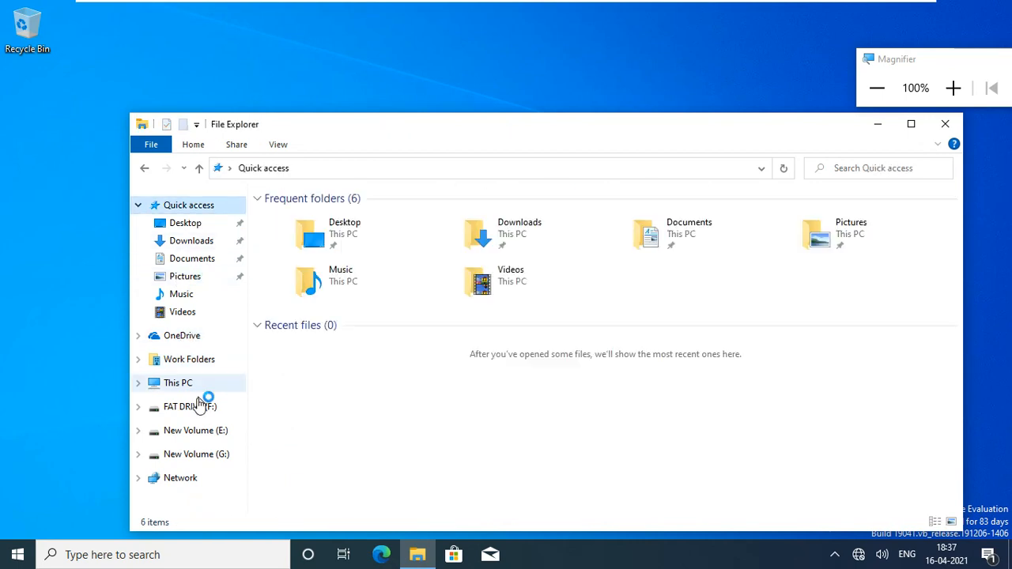
left_click(174, 477)
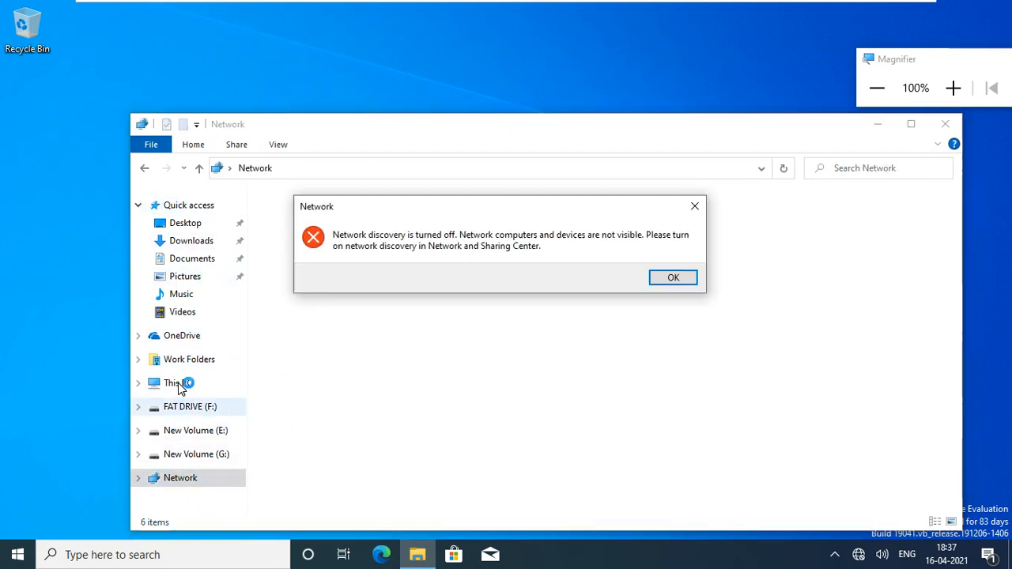
Dismiss the network discovery warning and OneDrive window, return to This PC, and close File Explorer.
left_click(669, 280)
left_click(708, 95)
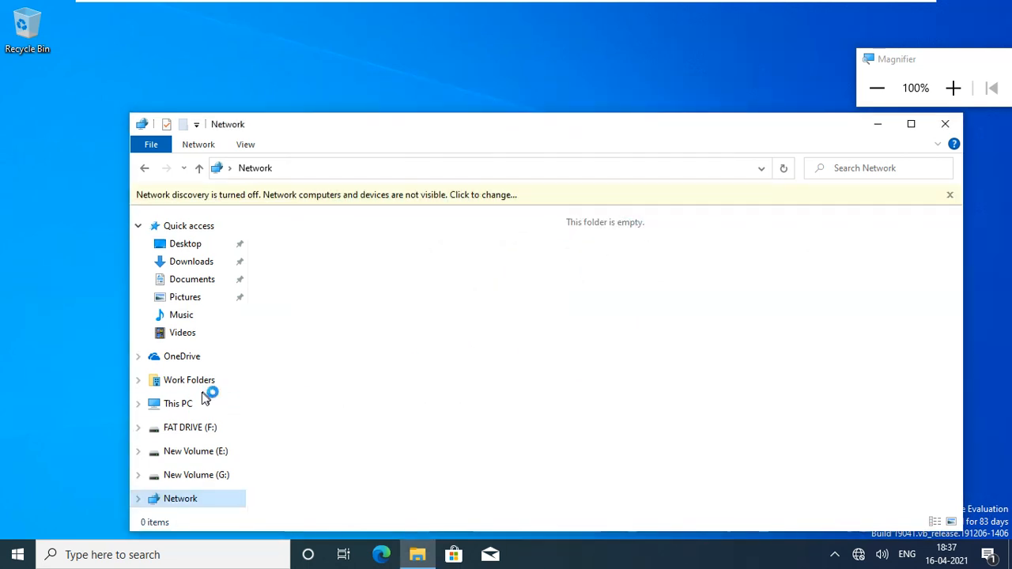
left_click(190, 405)
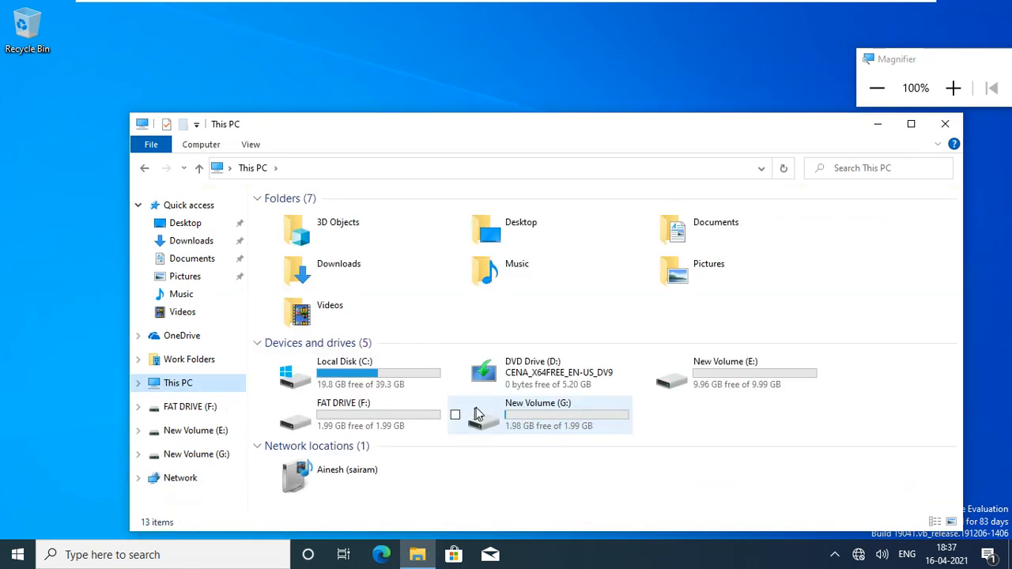
left_click(945, 124)
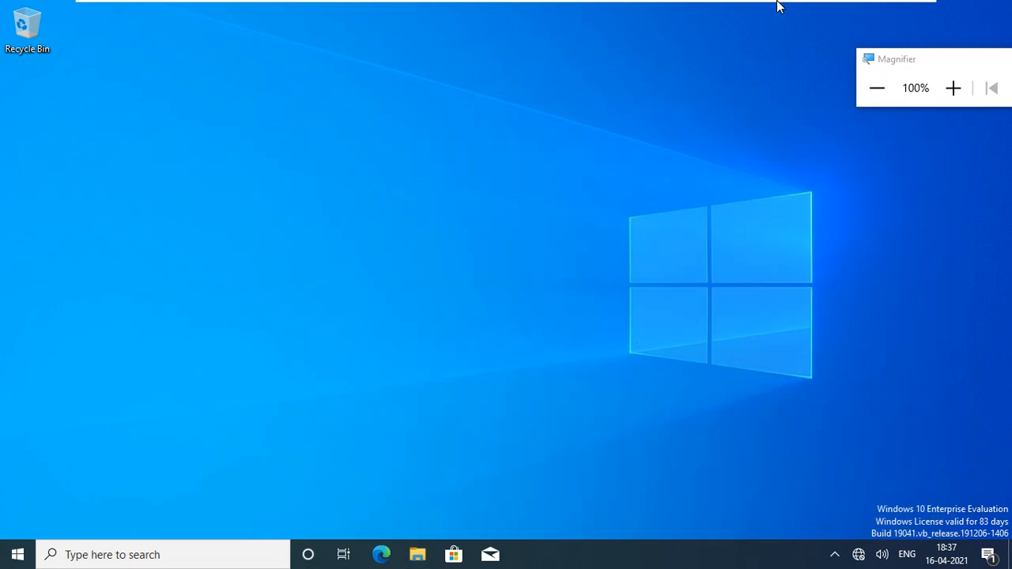
Leave full screen, switch to the CTS2WINS1 VM, and close its Server Manager.
left_click(904, 7)
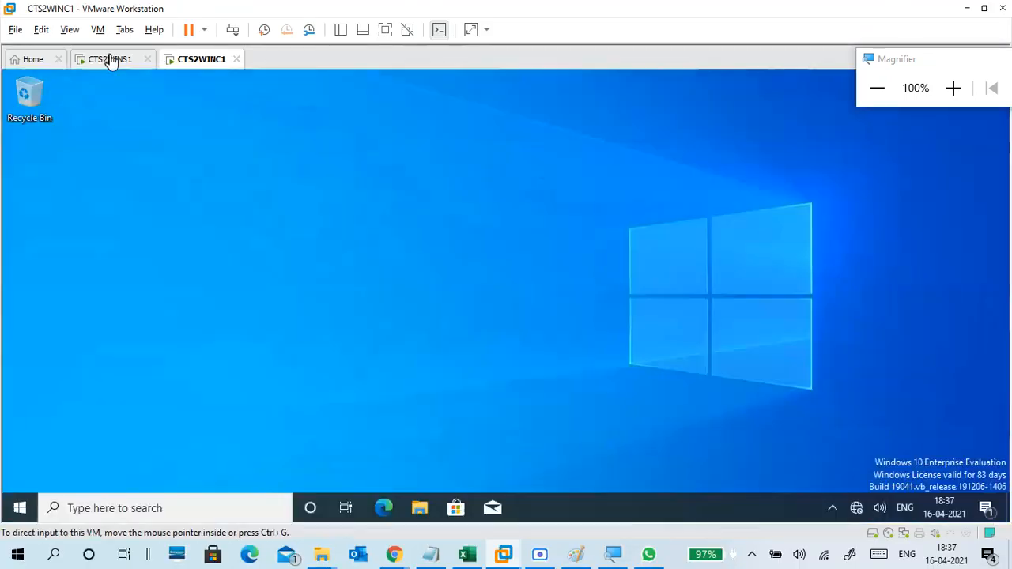
left_click(108, 59)
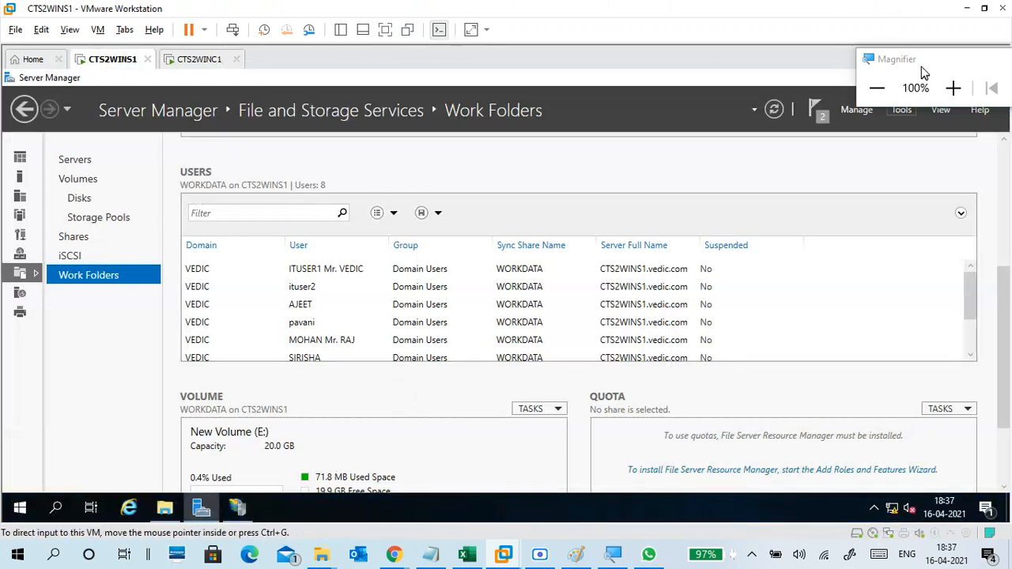
left_click_drag(922, 66, 850, 17)
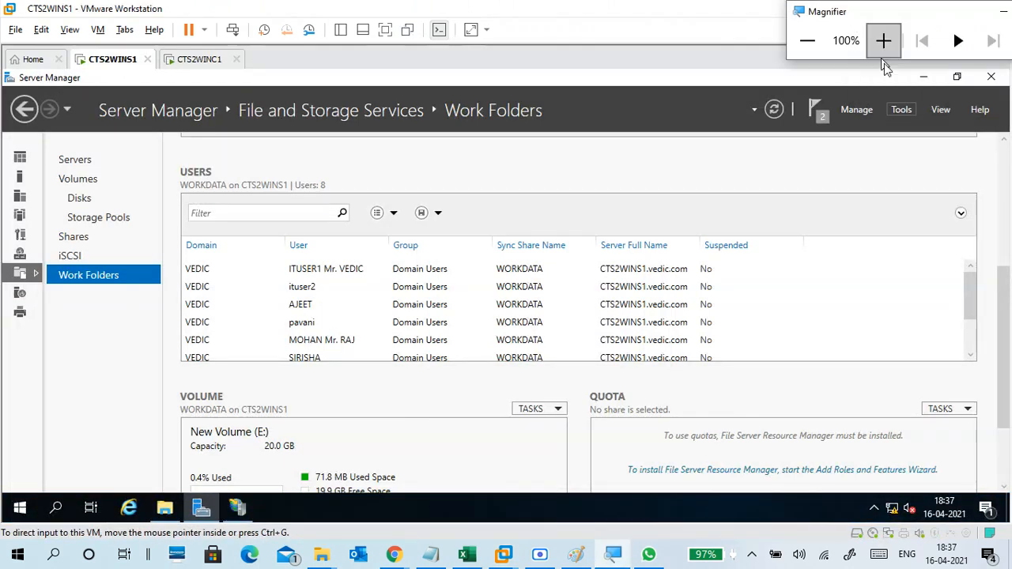
left_click(991, 79)
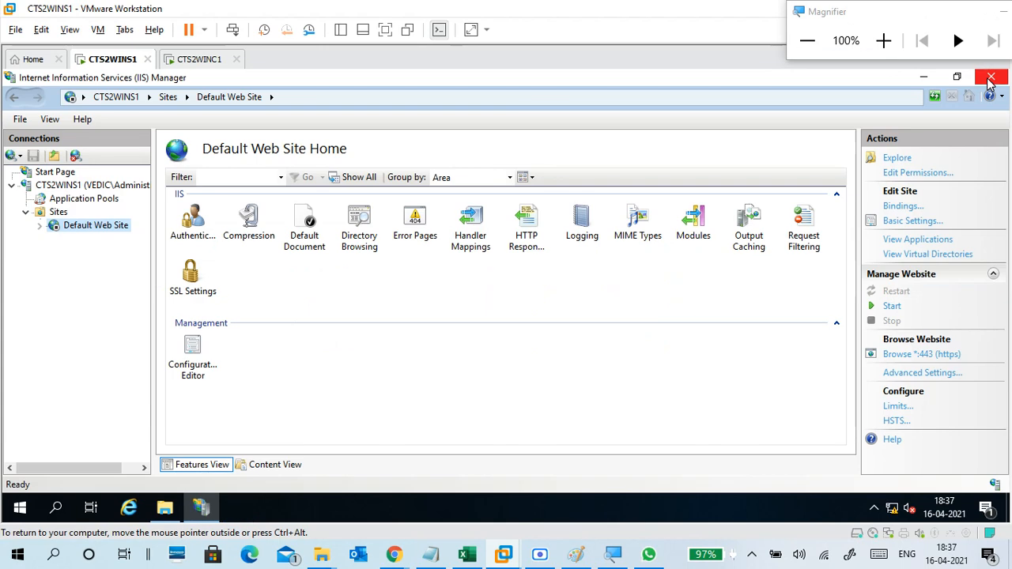
Refresh the server in IIS Manager, browse Sites and Default Web Site, then close IIS Manager.
left_click(58, 212)
left_click(69, 187)
right_click(68, 190)
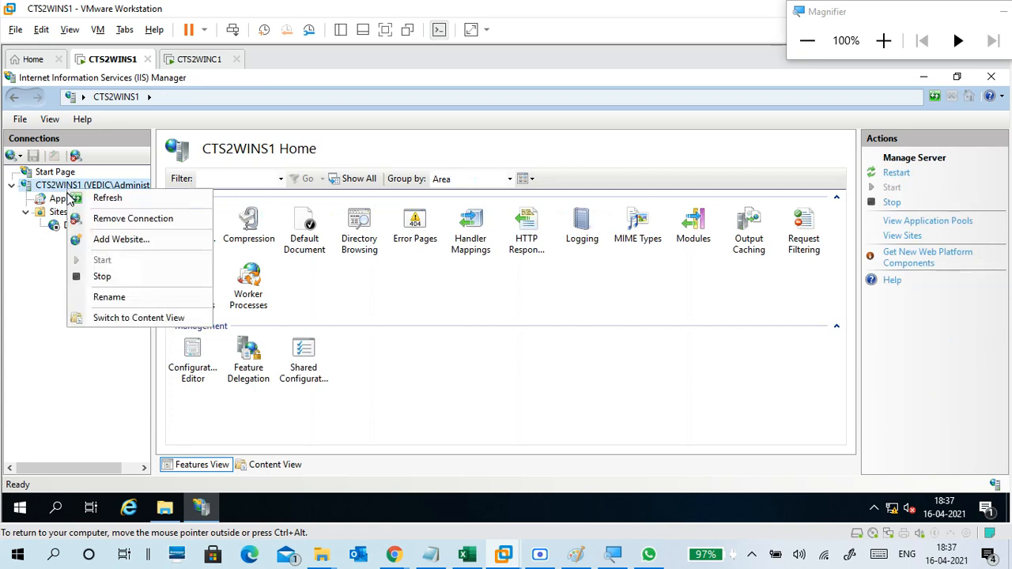
left_click(79, 198)
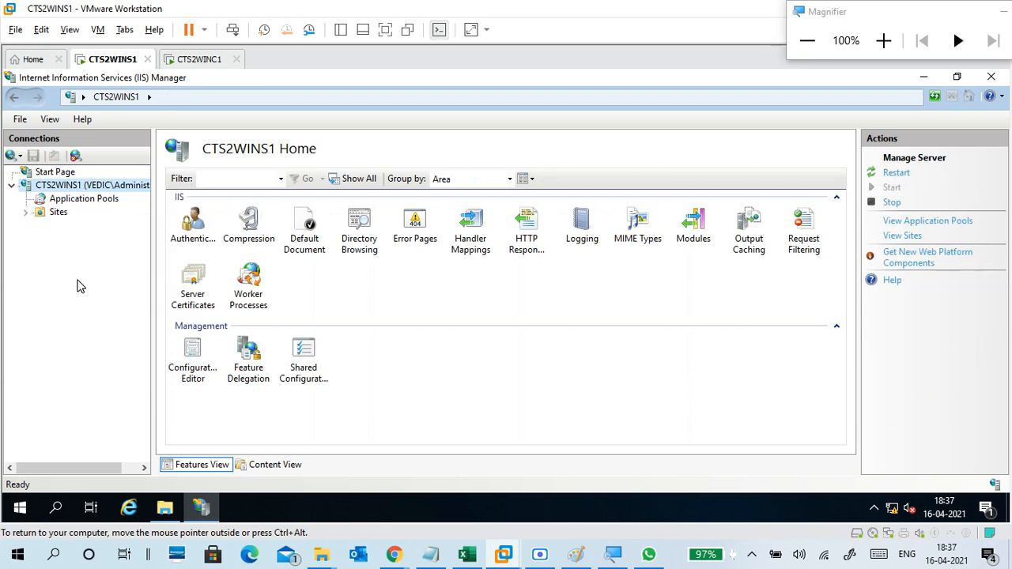
left_click(64, 213)
left_click(79, 226)
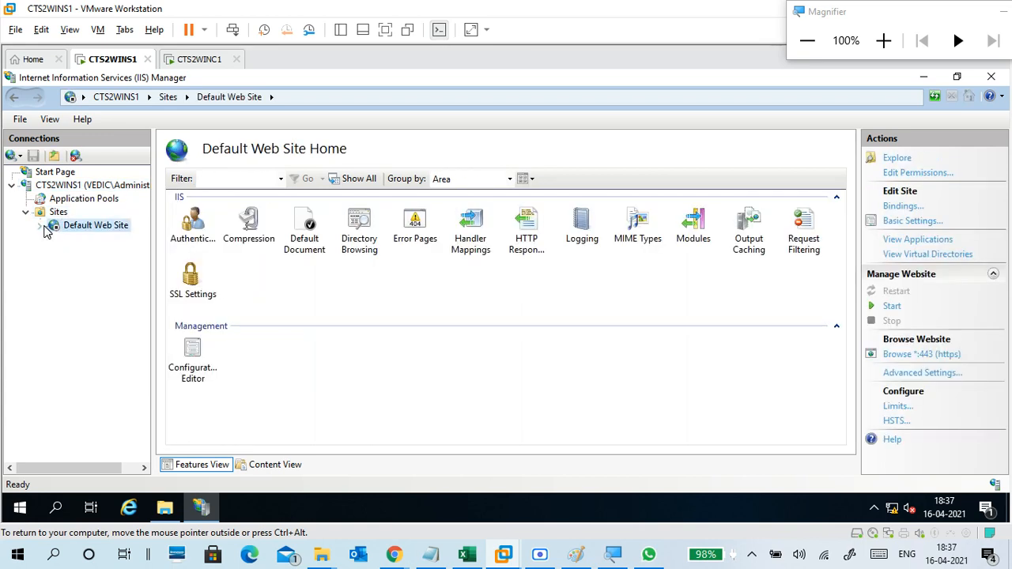
left_click(40, 227)
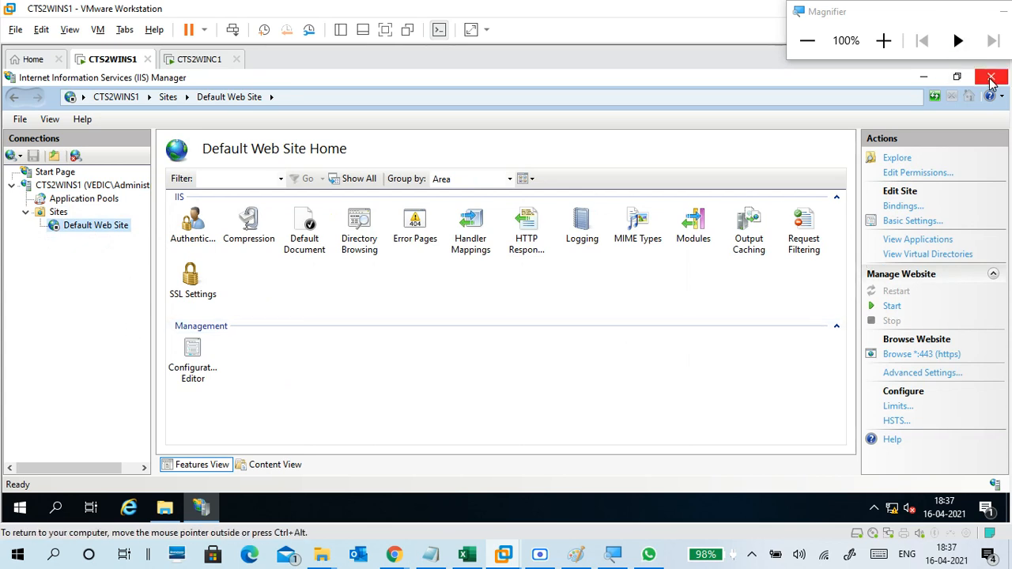
left_click(992, 78)
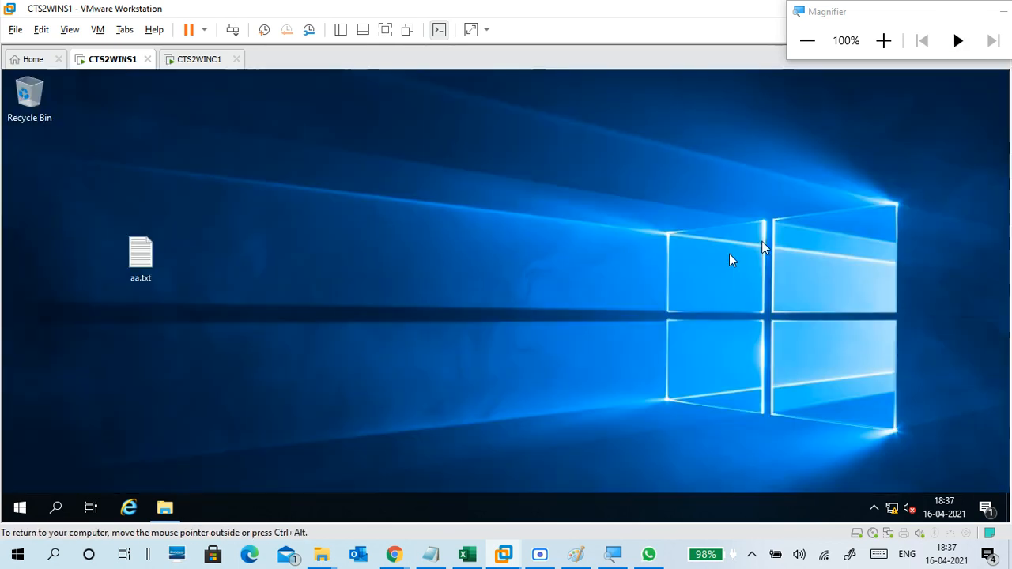
Open and close the server's New Volume (E:), minimize the screen recorder, and bring up day17 16-04.txt.
left_click(164, 508)
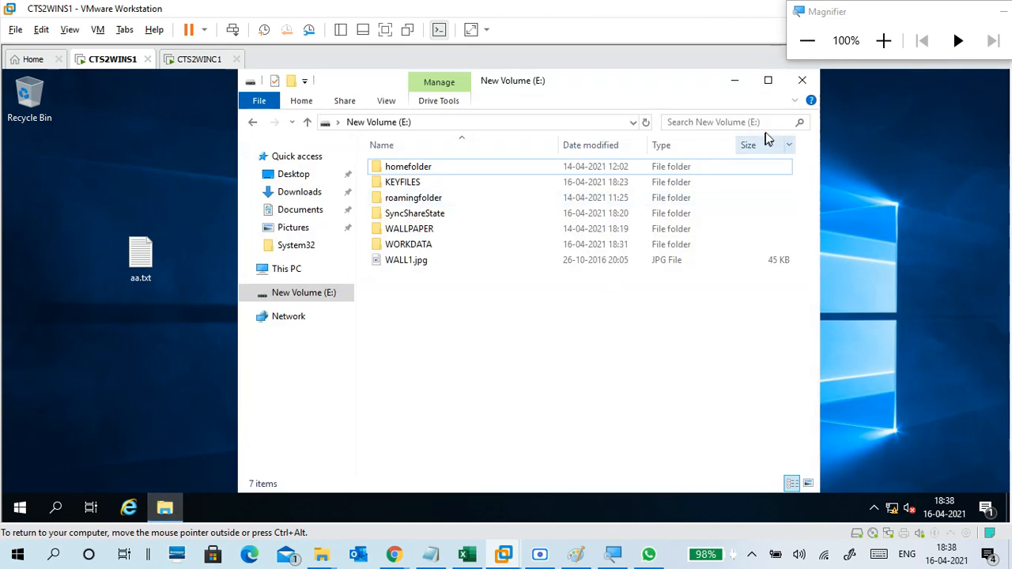
left_click(802, 80)
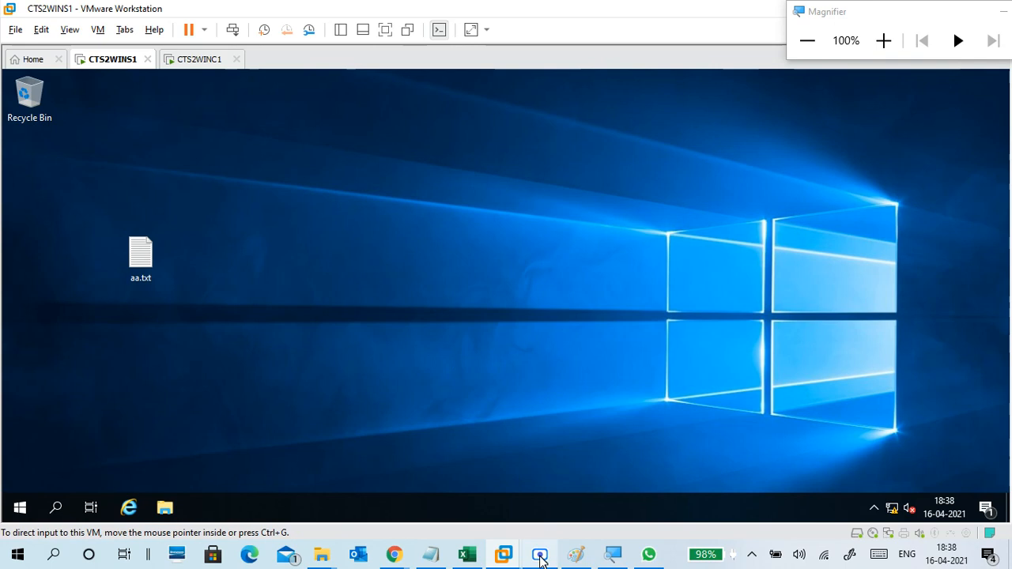
left_click(540, 557)
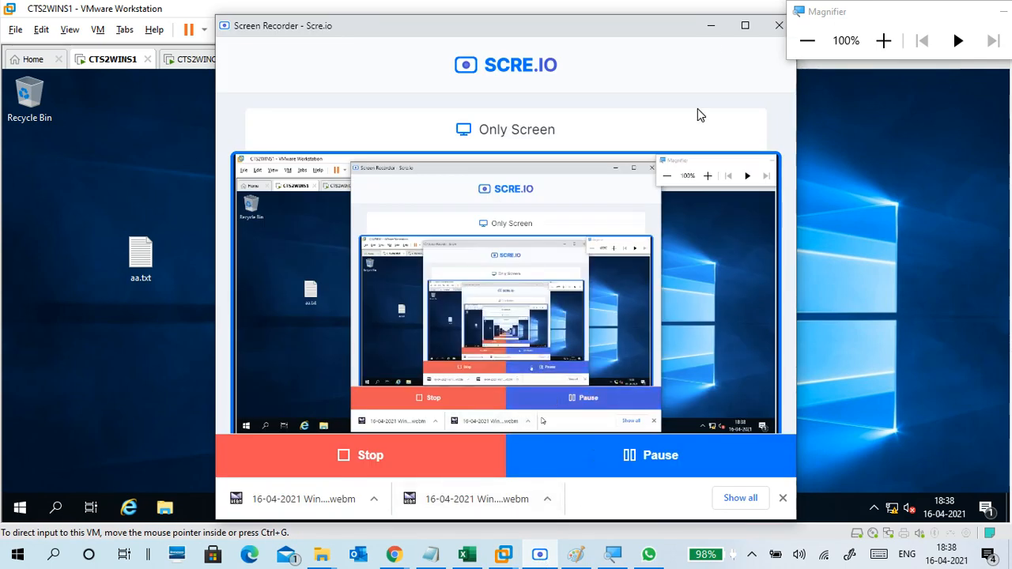
left_click(711, 26)
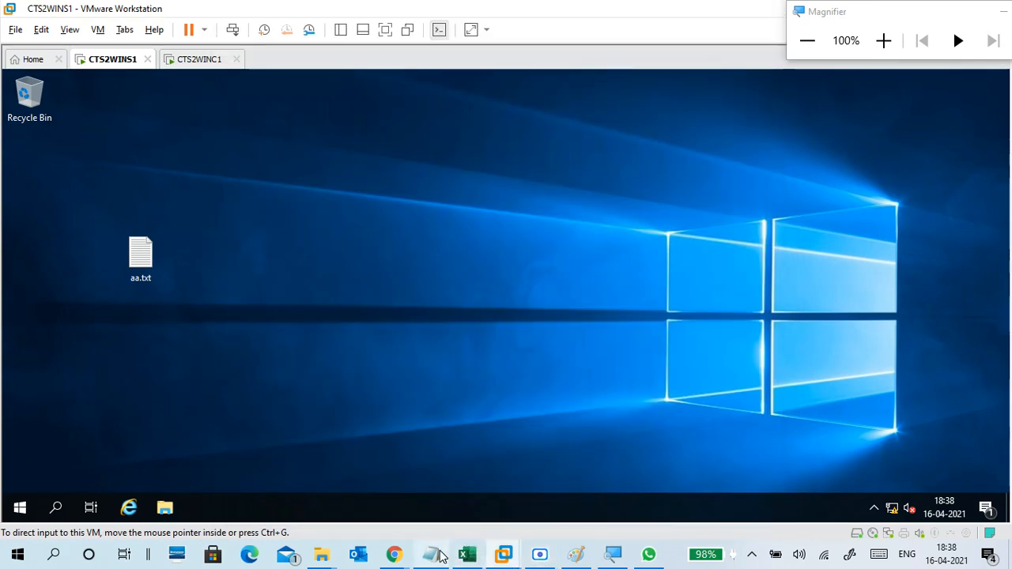
left_click(440, 556)
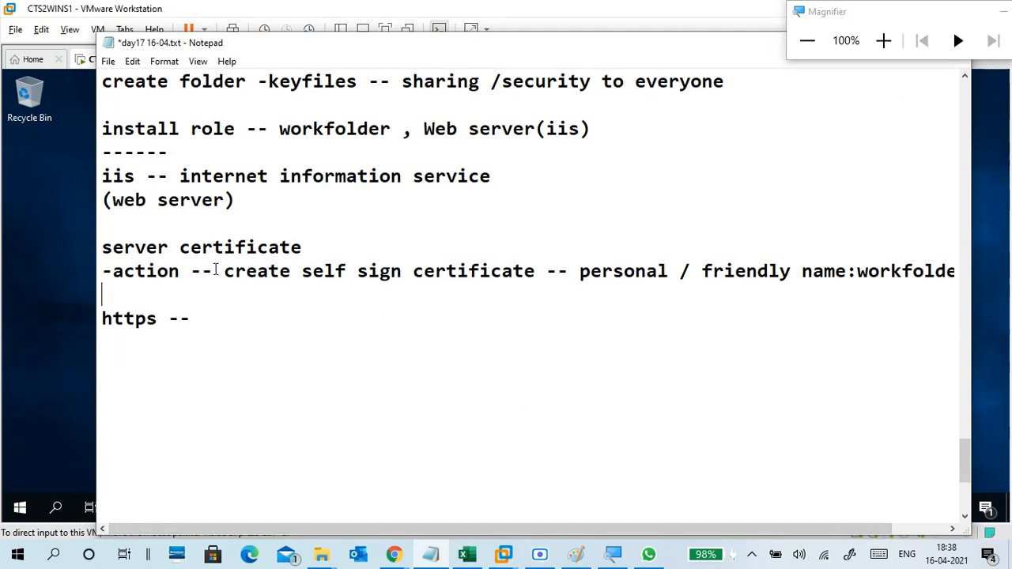
Insert a 'servermanger --tools--' line directly below the dashes line.
left_click(162, 186)
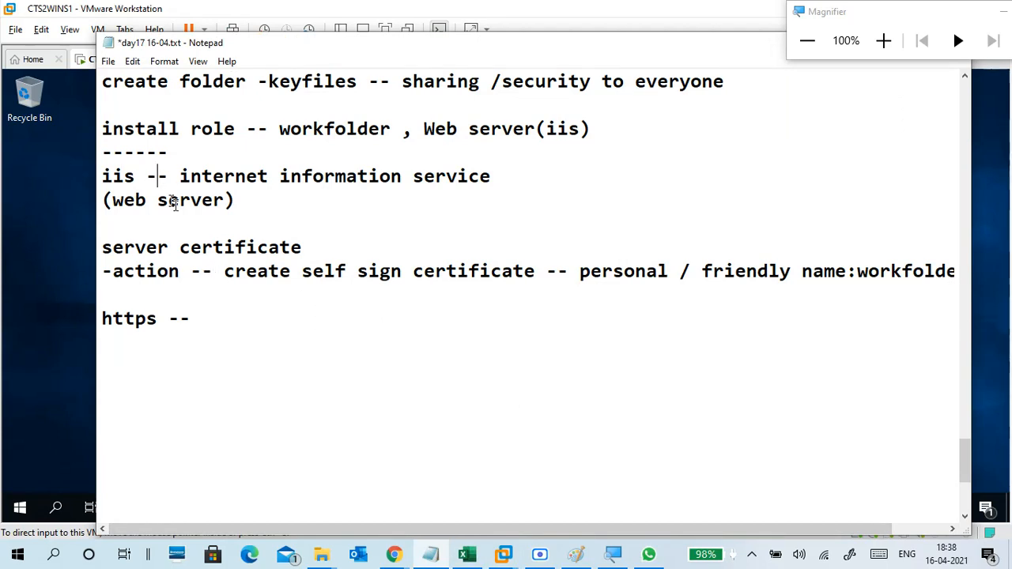
left_click(227, 273)
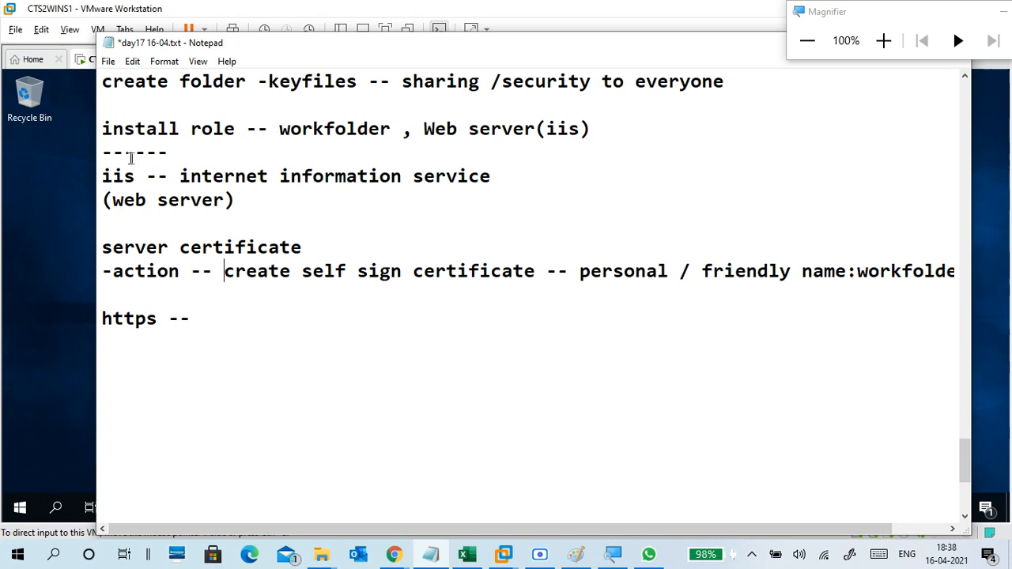
left_click(182, 153)
key("Return")
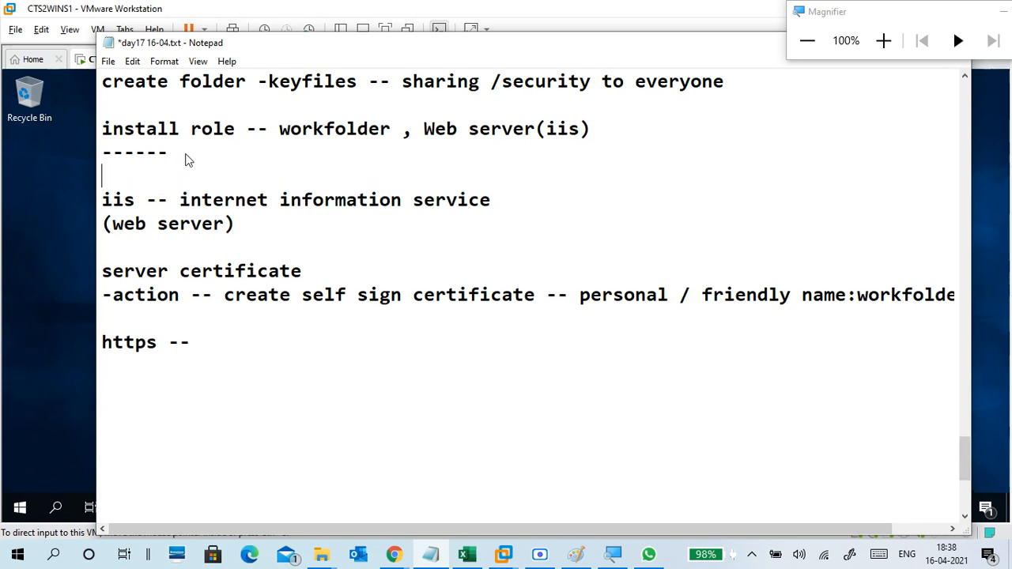
type("server")
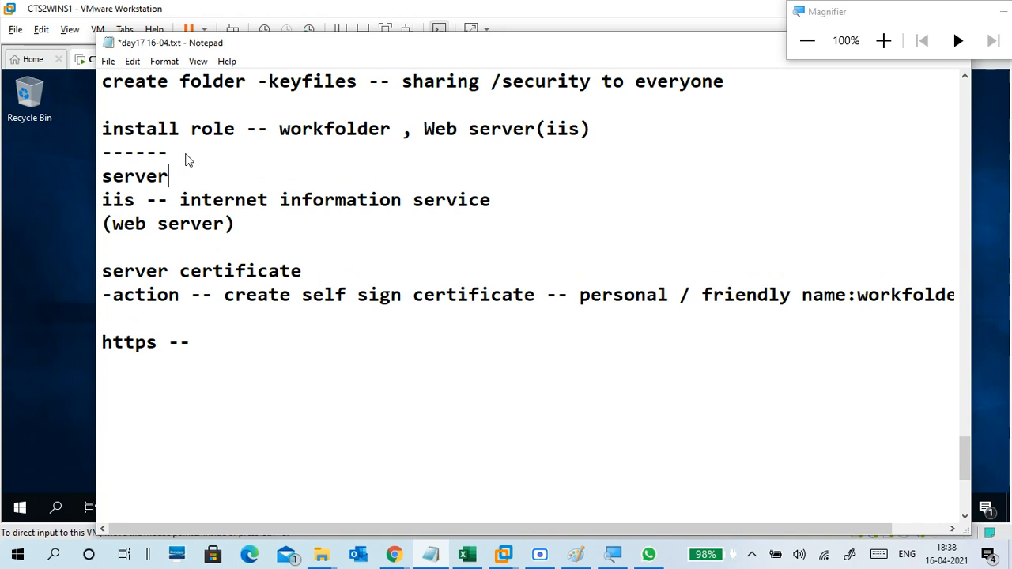
type("manger --tool")
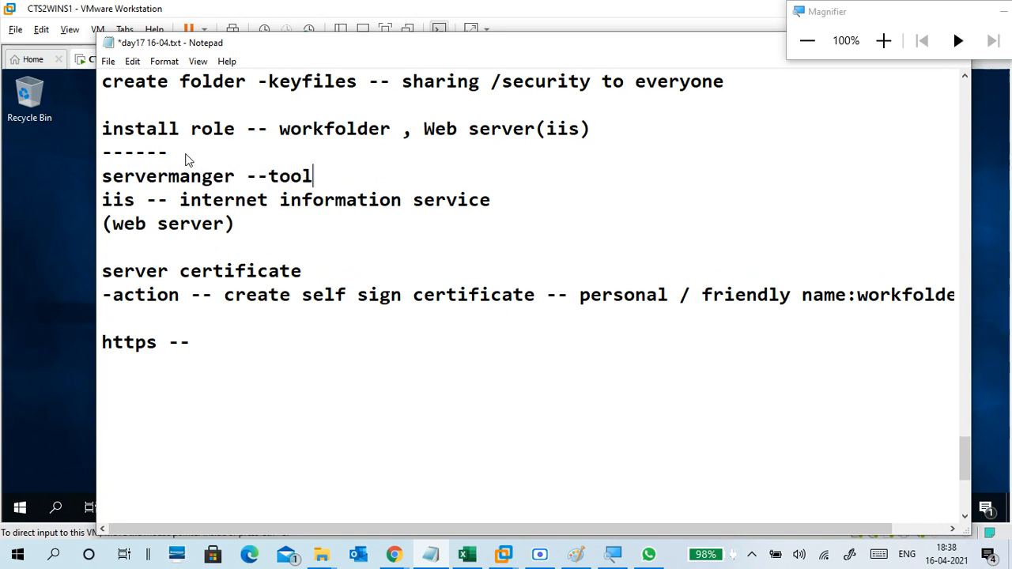
type("s--")
Highlight the action and self sign certificate phrases, then move to the end of the https -- line.
left_click(136, 204)
left_click_drag(113, 295, 170, 297)
left_click_drag(235, 297, 626, 308)
left_click(559, 307)
left_click(324, 342)
scroll(266, 330, "down", 1)
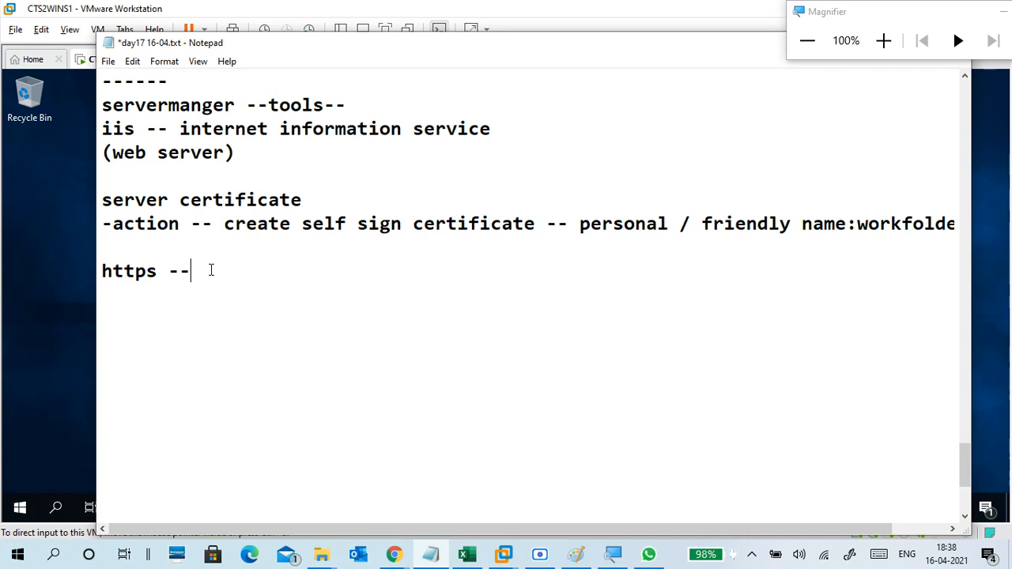
Note the binding step: sites -default website -- binding, add https with ssl certificate workfoldercert.
key("BackSpace")
key("BackSpace")
key("BackSpace")
key("BackSpace")
key("BackSpace")
type("sites")
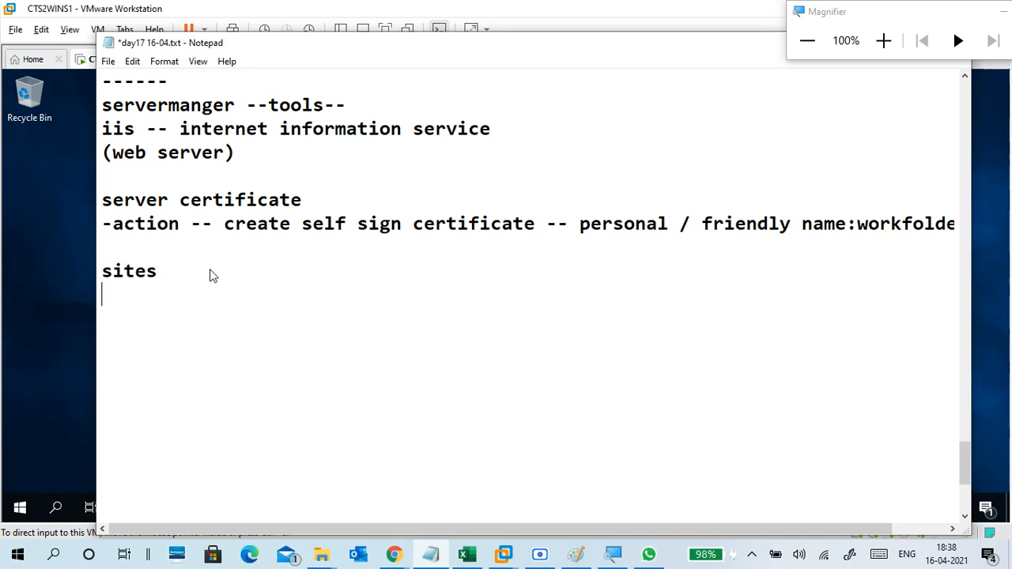
type("  -def")
type("aul")
key("BackSpace")
type("ult we")
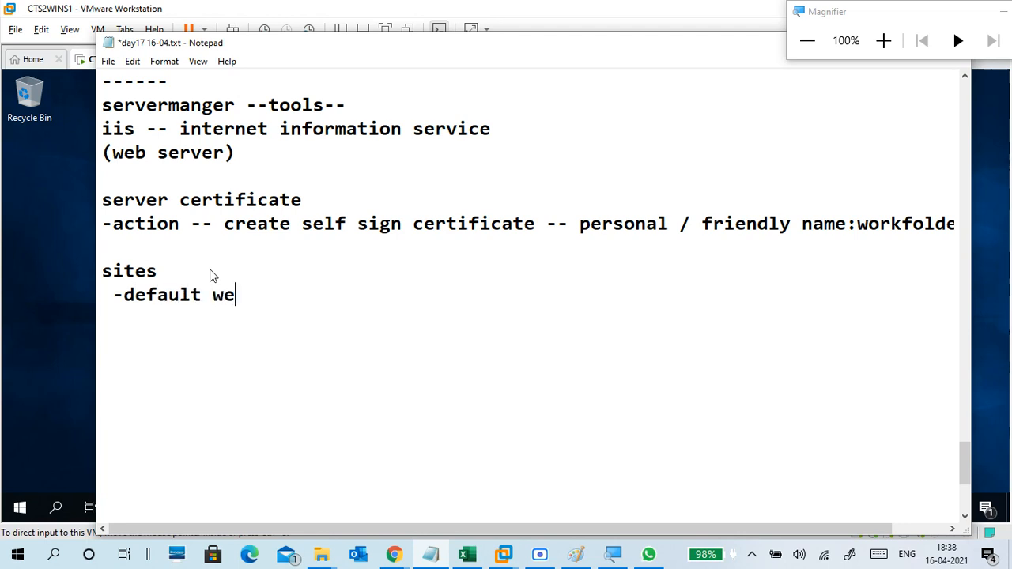
type("bsite -- bindings -")
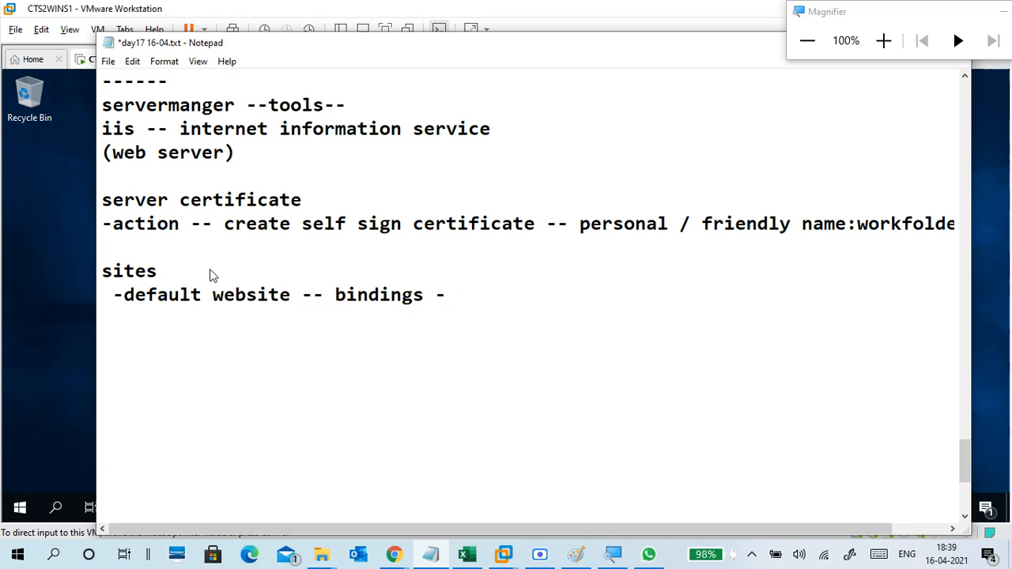
type("dd - https")
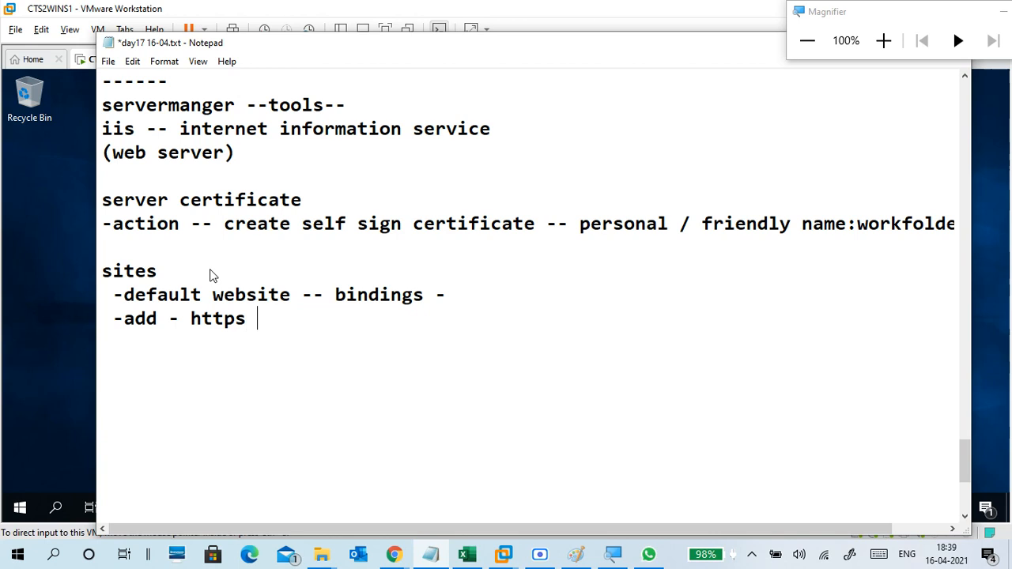
type(" -- ssl ser")
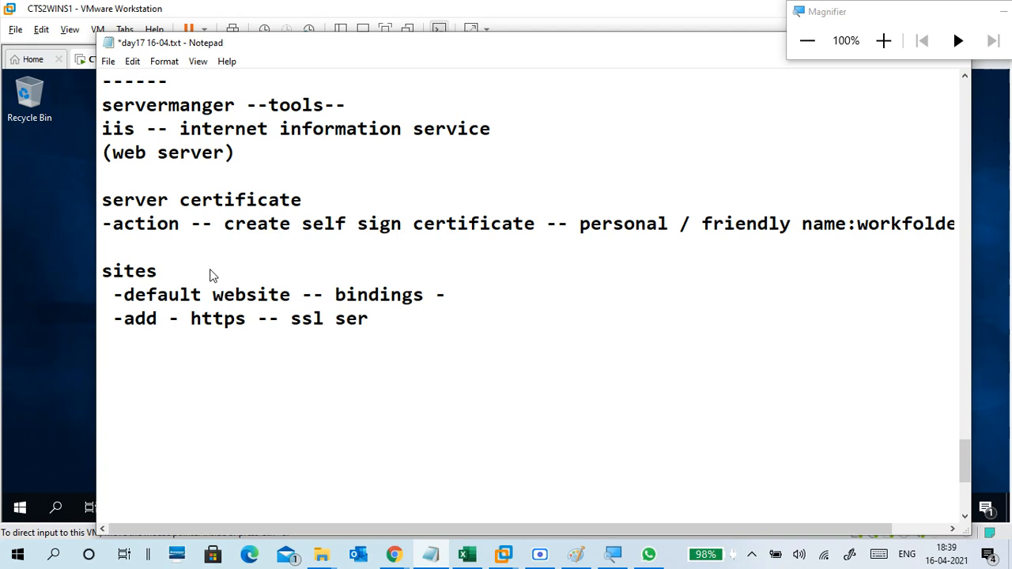
key("BackSpace")
key("BackSpace")
key("BackSpace")
type("certific")
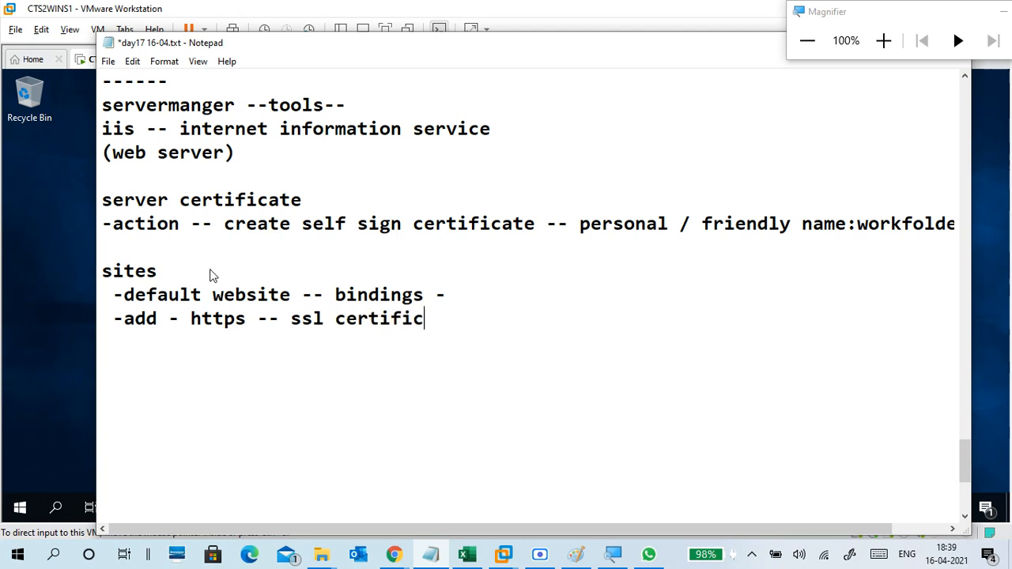
type("ate -- work")
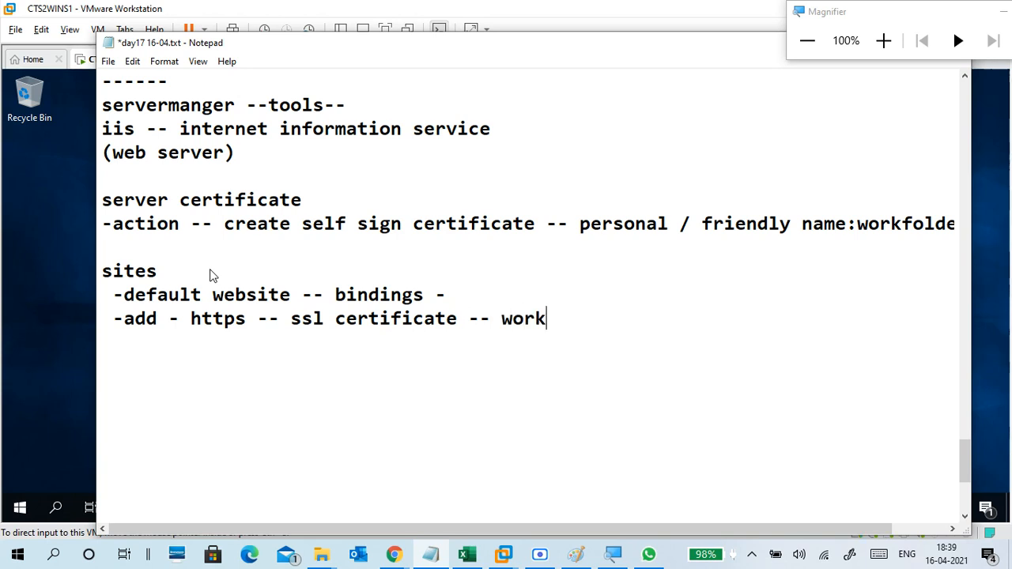
type("folder")
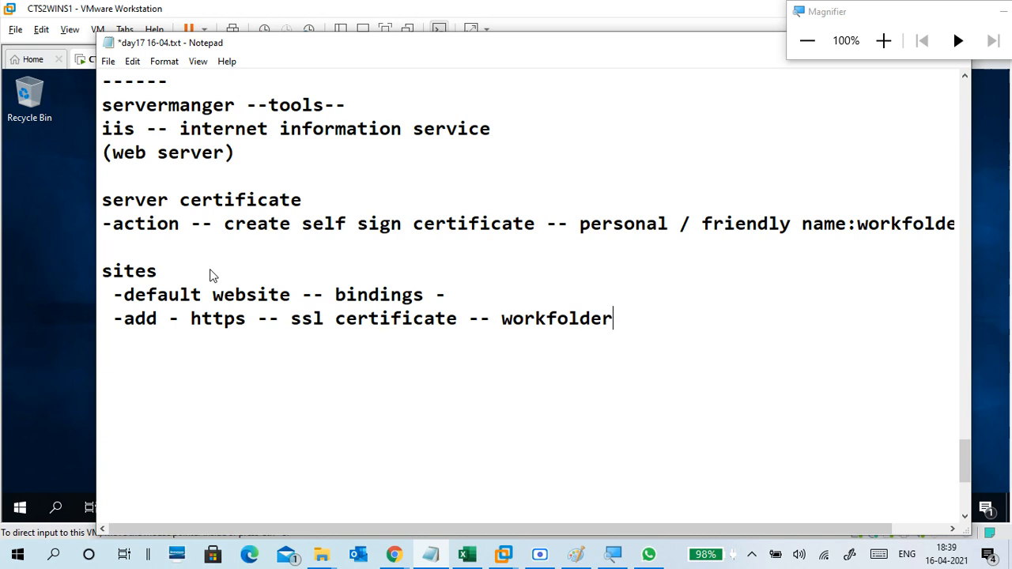
type("cert")
Add 'ok -remove http' and 'close' lines, a dashed separator, and start a 'run --mmc' line.
key("Return")
type("ok  -")
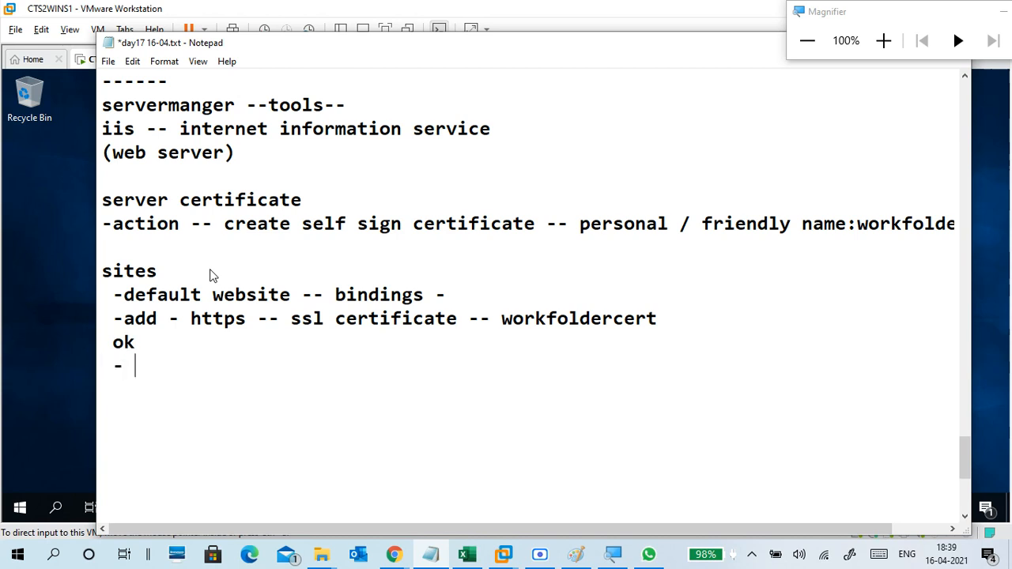
type("remove http")
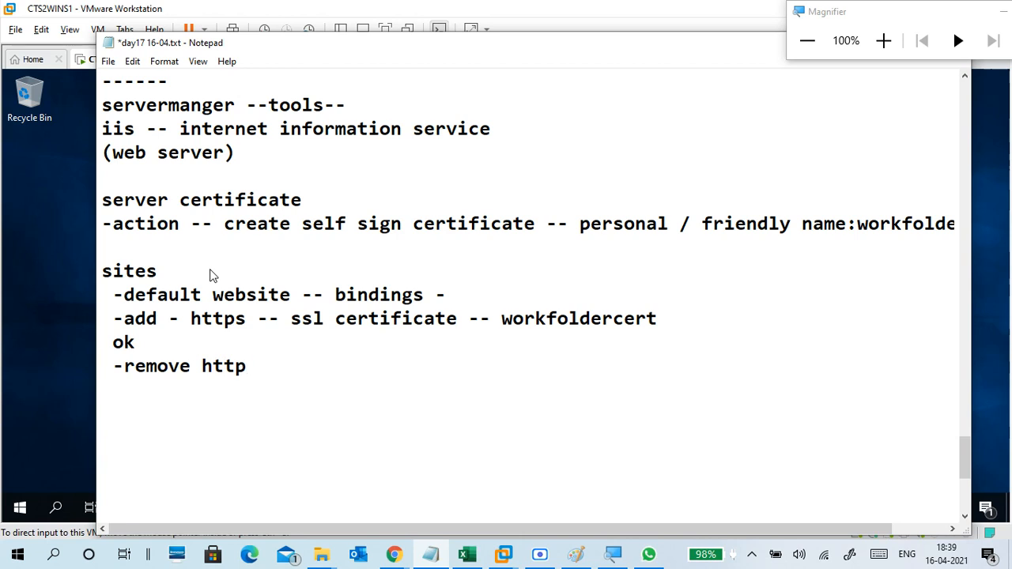
key("Return")
type("close")
key("Return")
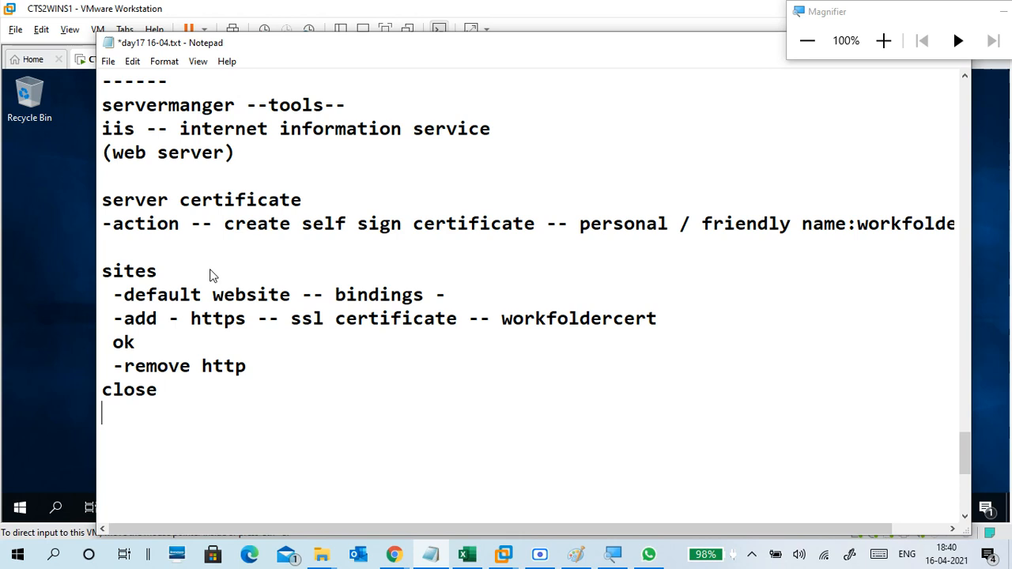
scroll(201, 243, "down", 2)
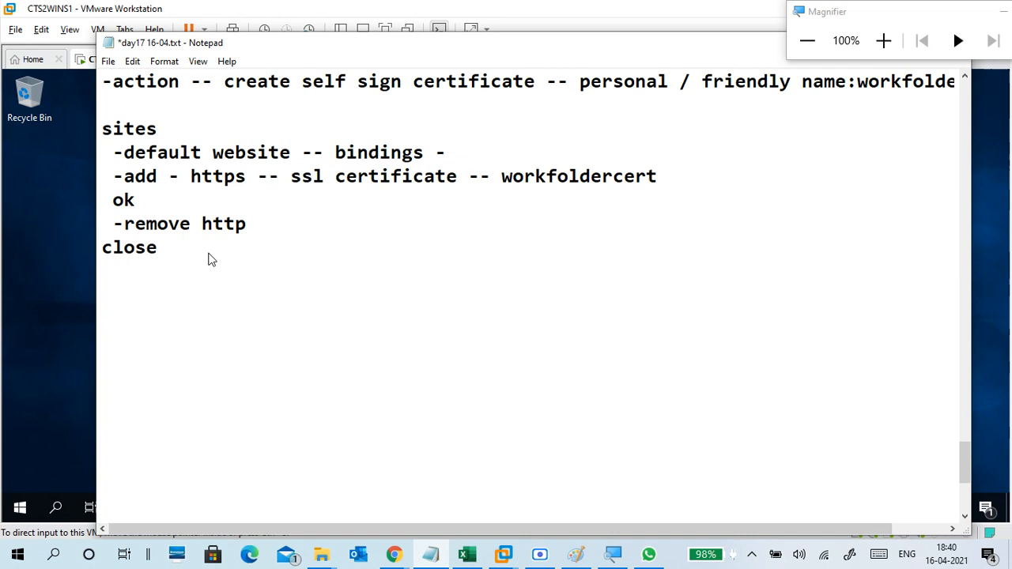
key("BackSpace")
type("------------------------")
key("Return")
type("run --mmc ")
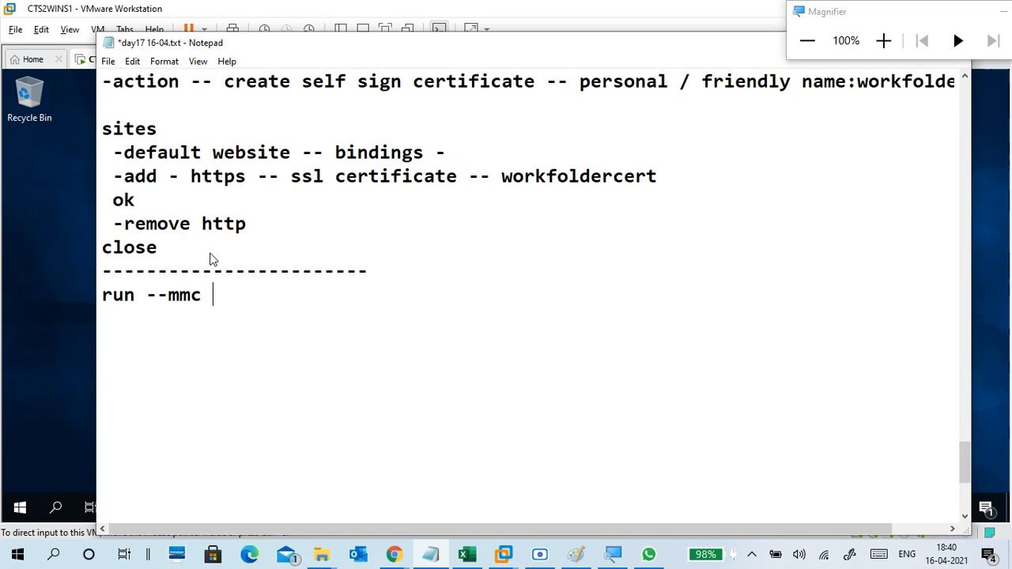
type("-- file -- add")
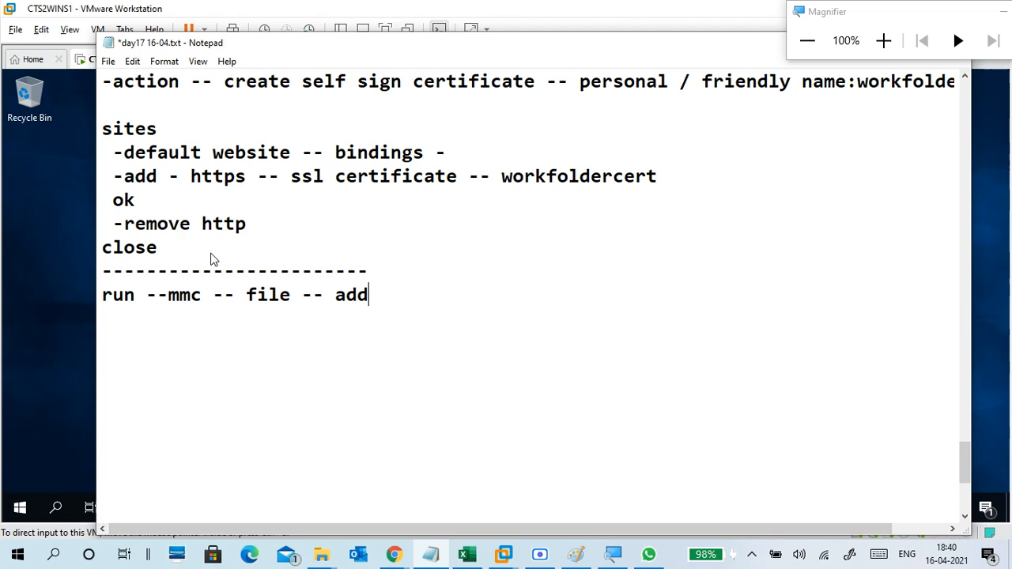
Note 'file -- add/remove snap-in', 'certificates -- my user account --' and 'ok' lines.
type("/remove")
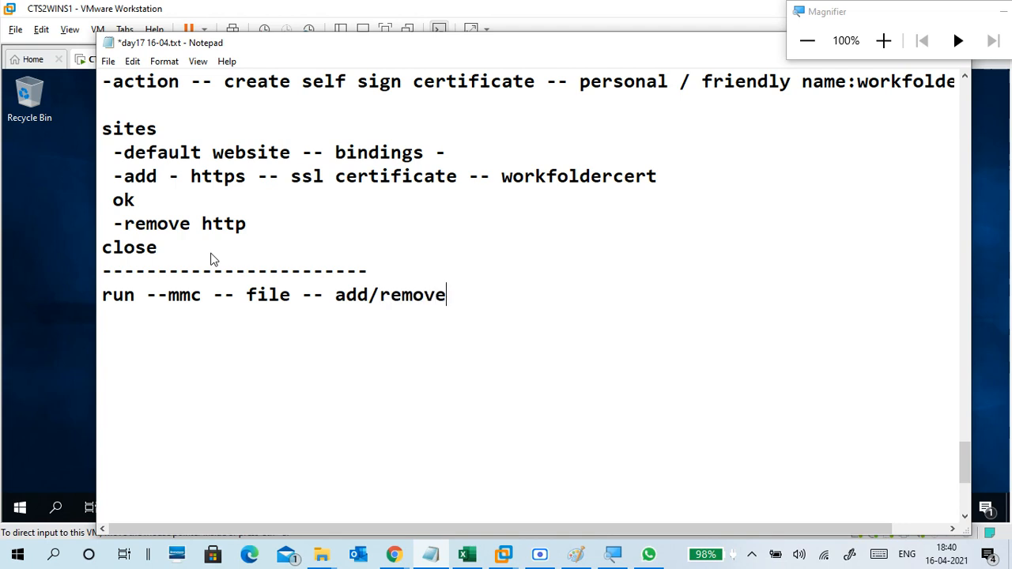
type(" sna")
key("BackSpace")
type("nap-in")
key("Return")
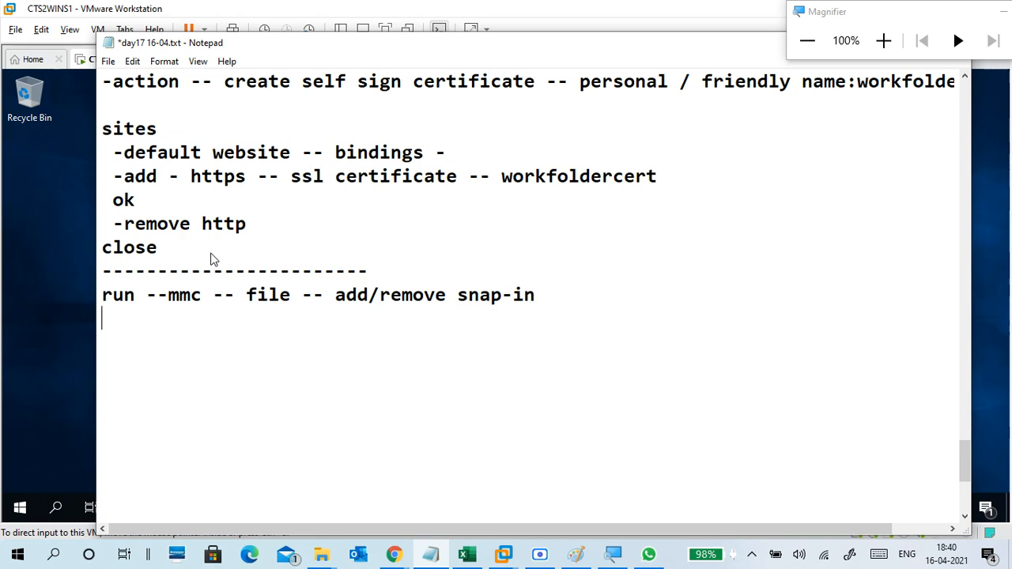
type("certifica")
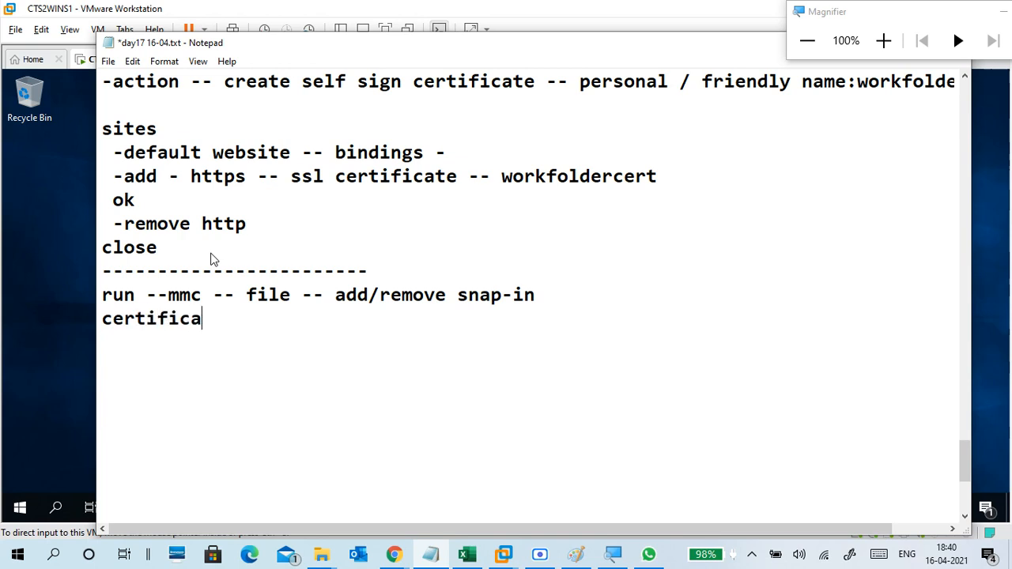
type("tes -- my")
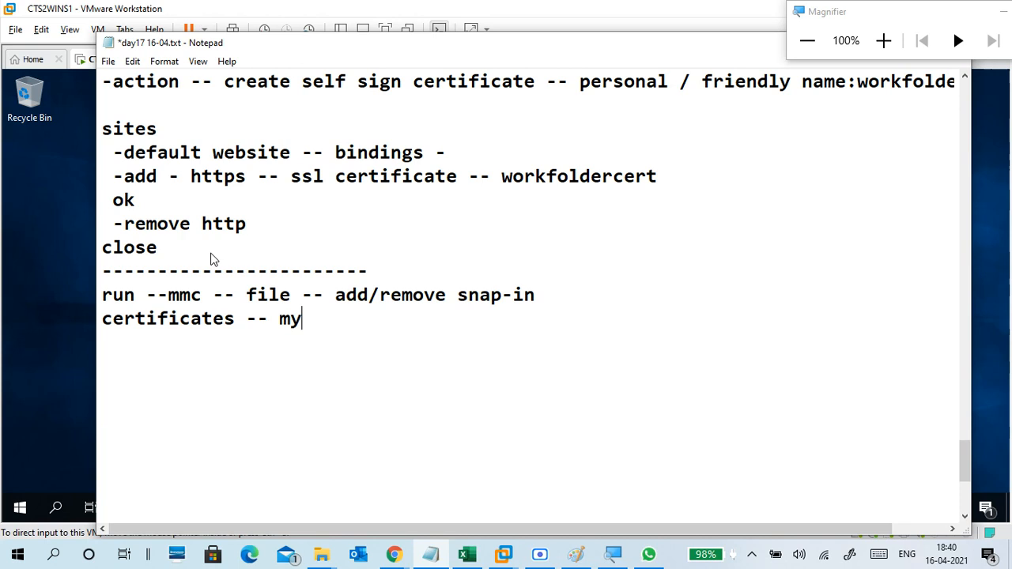
type(" user account")
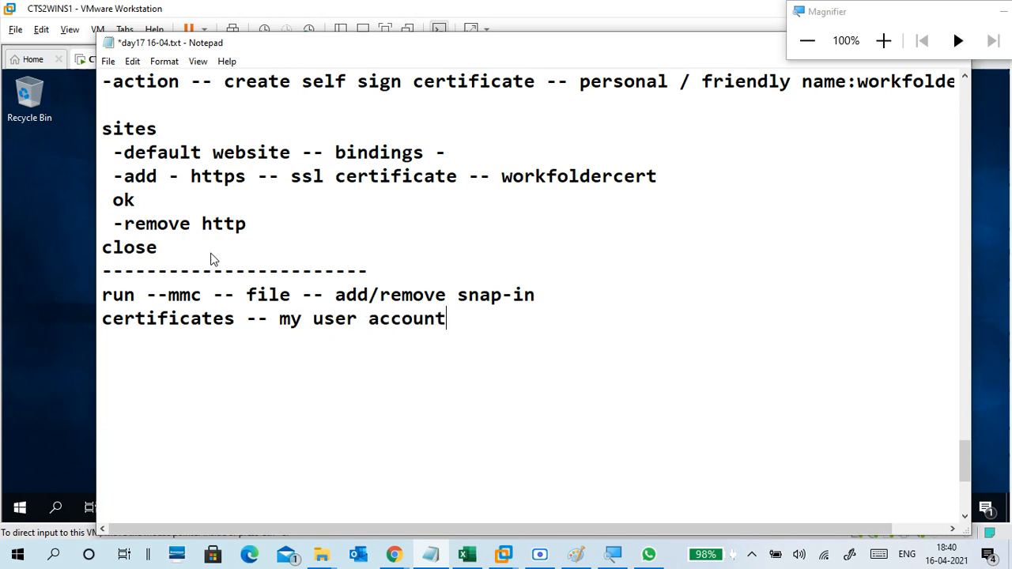
type(" --")
key("Return")
type("ok")
key("Return")
key("Return")
Add a 'trustd root... friendly name:workfoldercert' line and begin the next line.
type("tru")
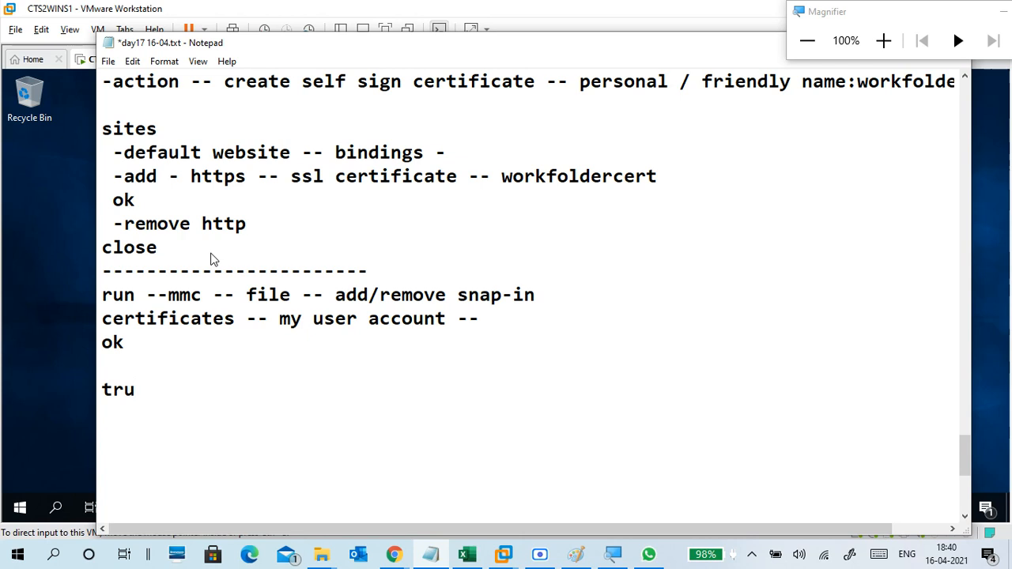
type("std root...")
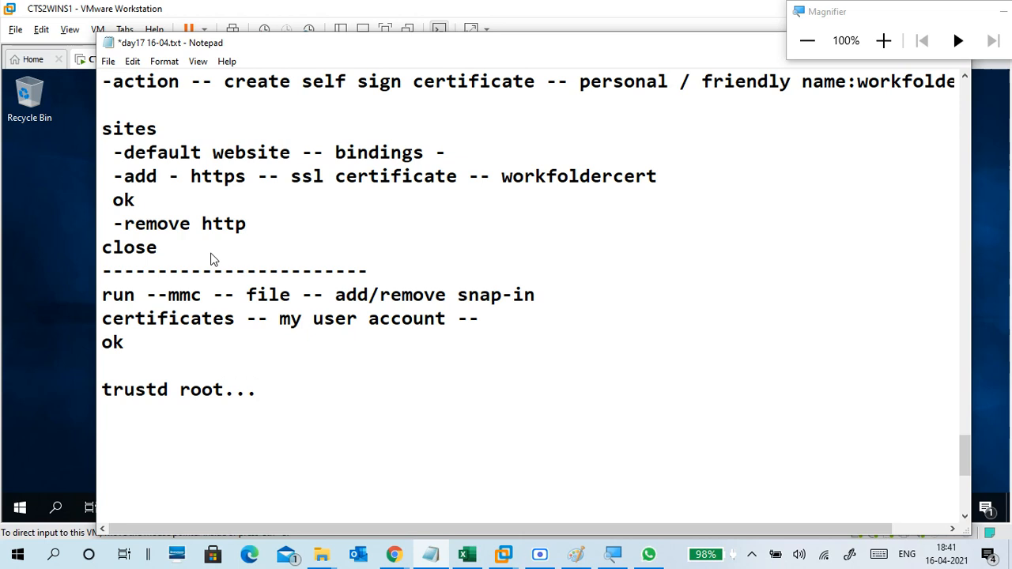
type(" frientdl")
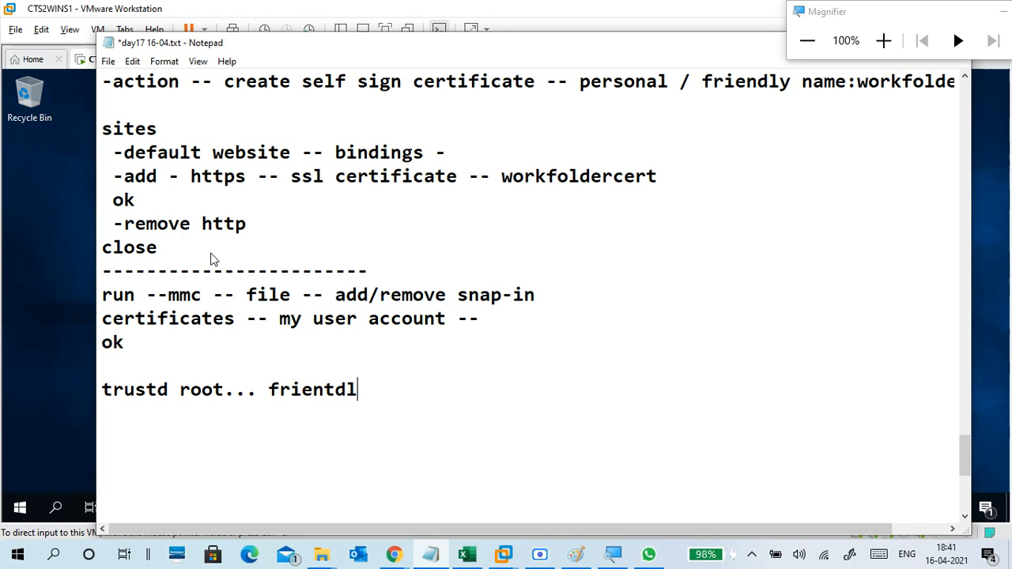
type("y")
key("BackSpace")
key("BackSpace")
key("BackSpace")
key("BackSpace")
key("BackSpace")
type("dly na")
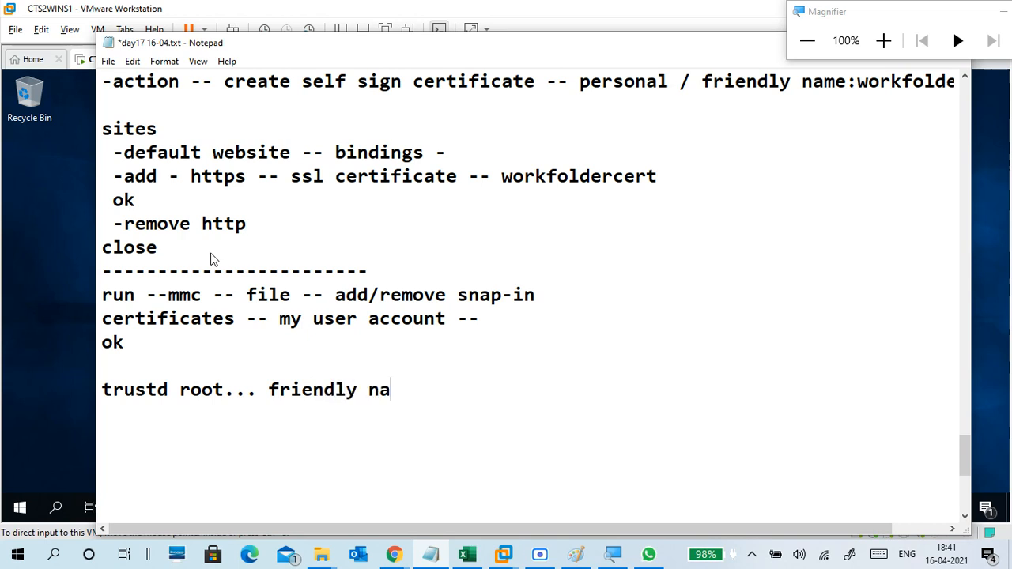
type("me")
key("BackSpace")
type(":work")
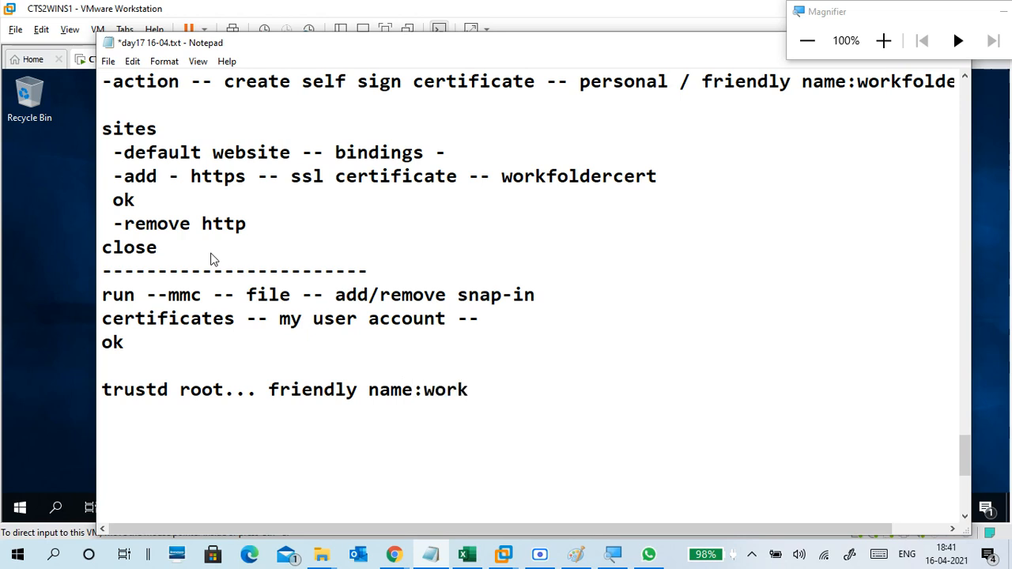
type("foldercert")
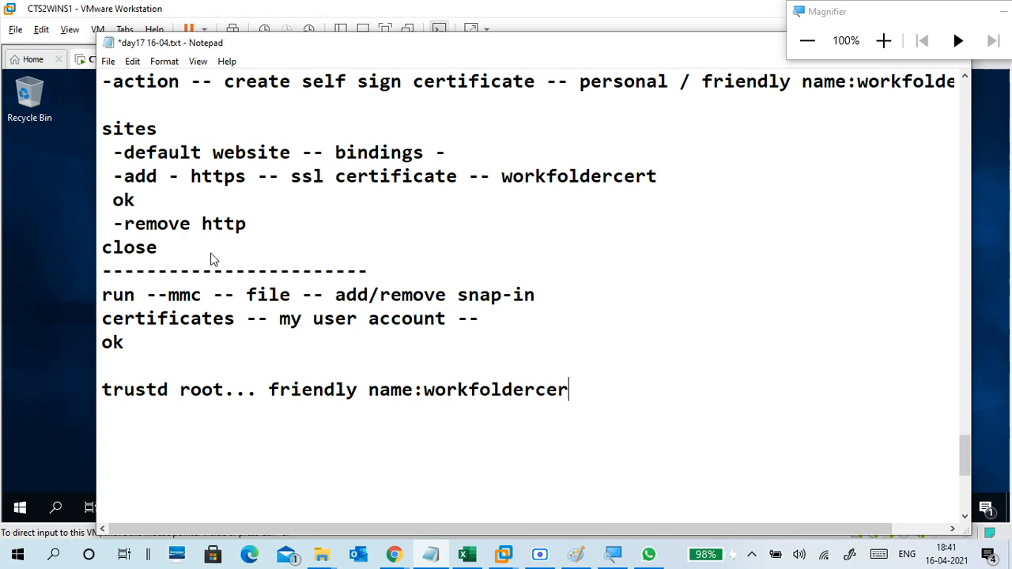
key("Return")
key("Return")
type("rt")
type(" ap")
Complete the line as 'all task -- export' and start a new line.
key("BackSpace")
type("ll")
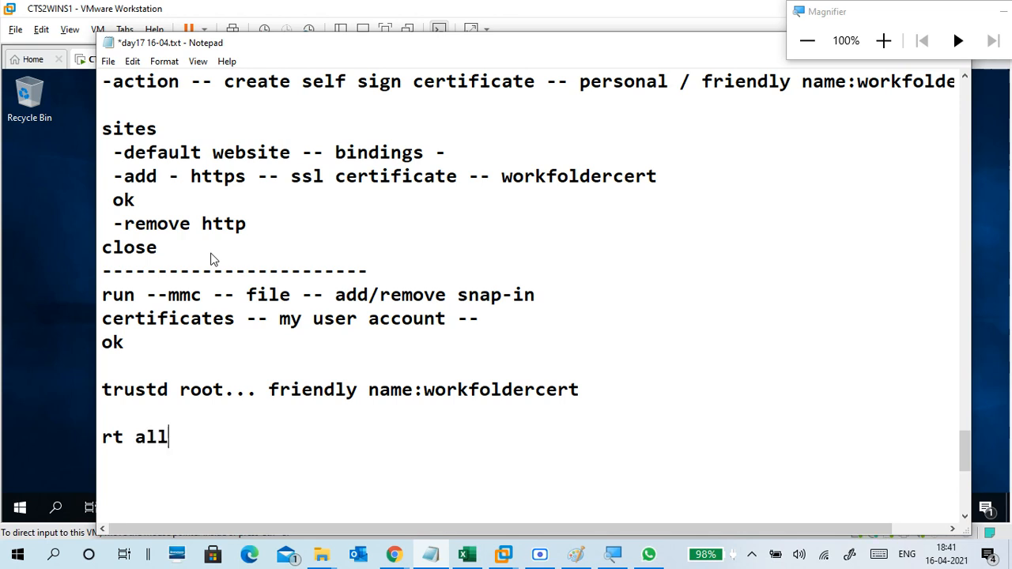
type(" task --")
left_click(136, 439)
type("--")
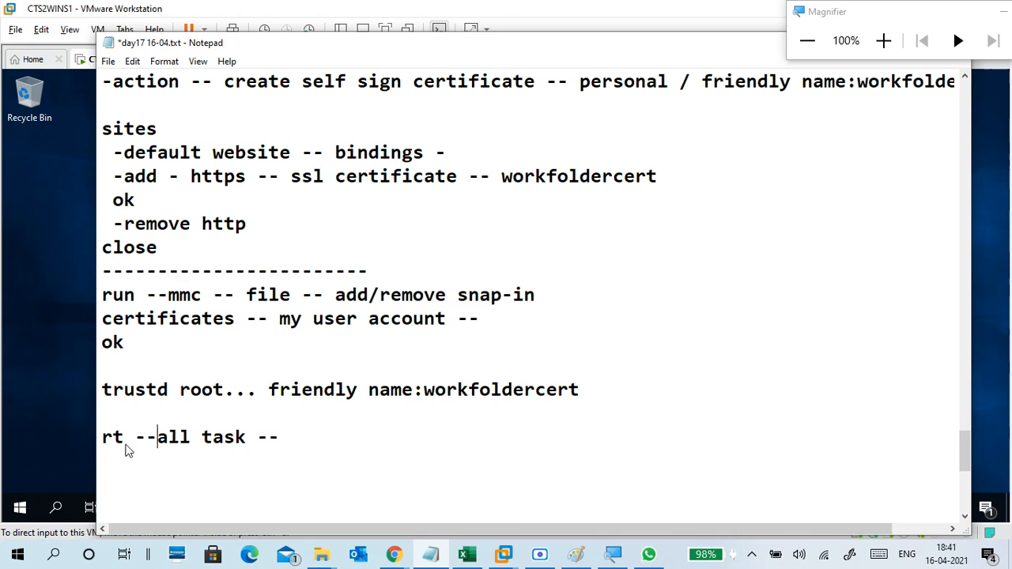
left_click(292, 435)
type("export")
key("Return")
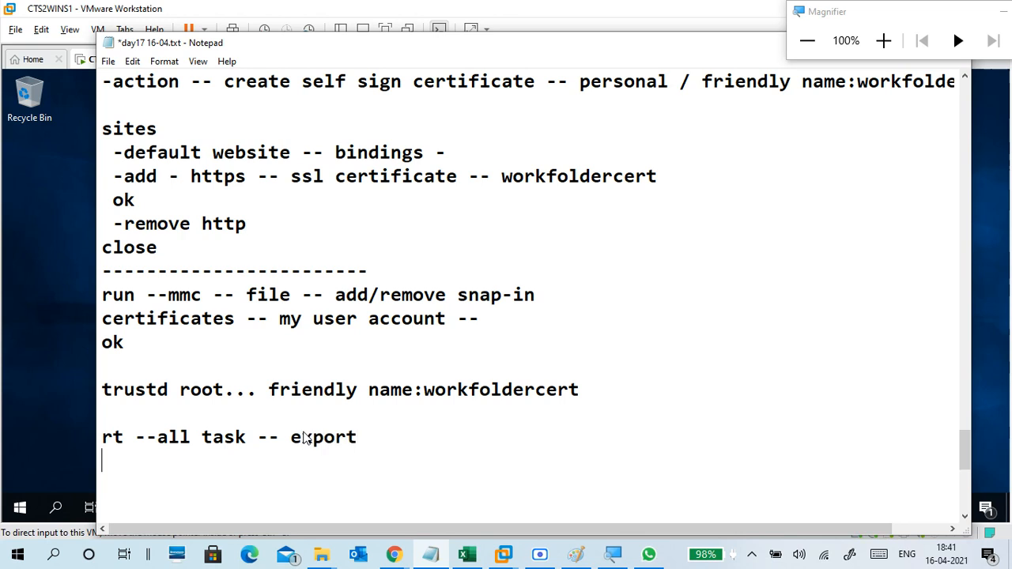
scroll(380, 411, "down", 3)
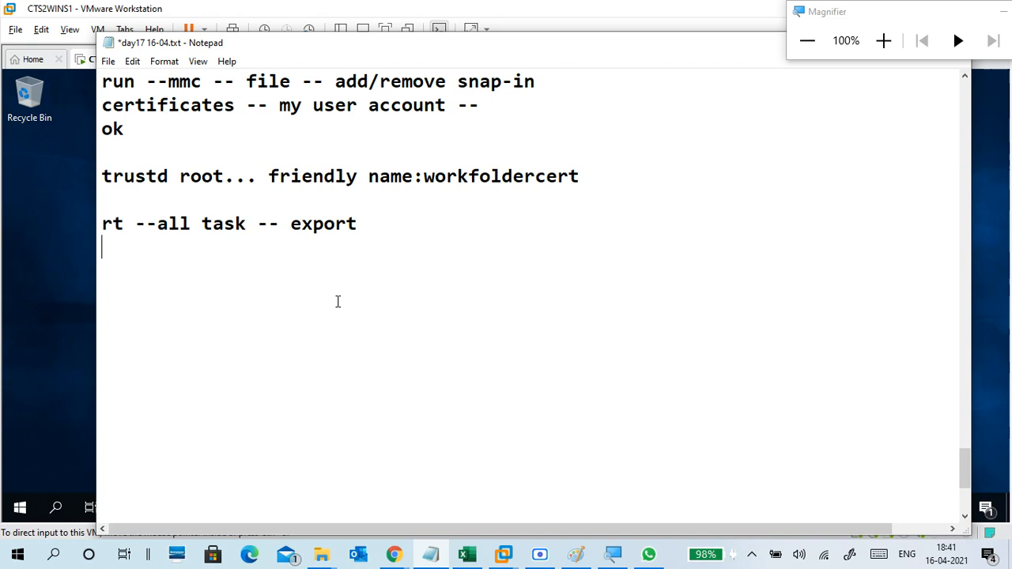
Add a 'fallow the wizard..' line below the export step.
type("export")
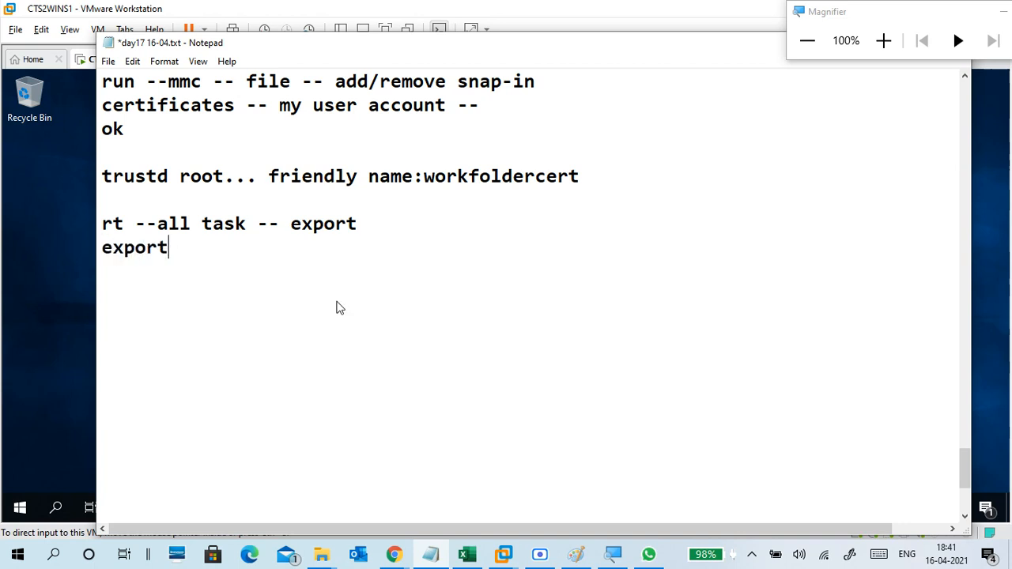
key("BackSpace")
key("BackSpace")
key("BackSpace")
key("BackSpace")
key("BackSpace")
key("BackSpace")
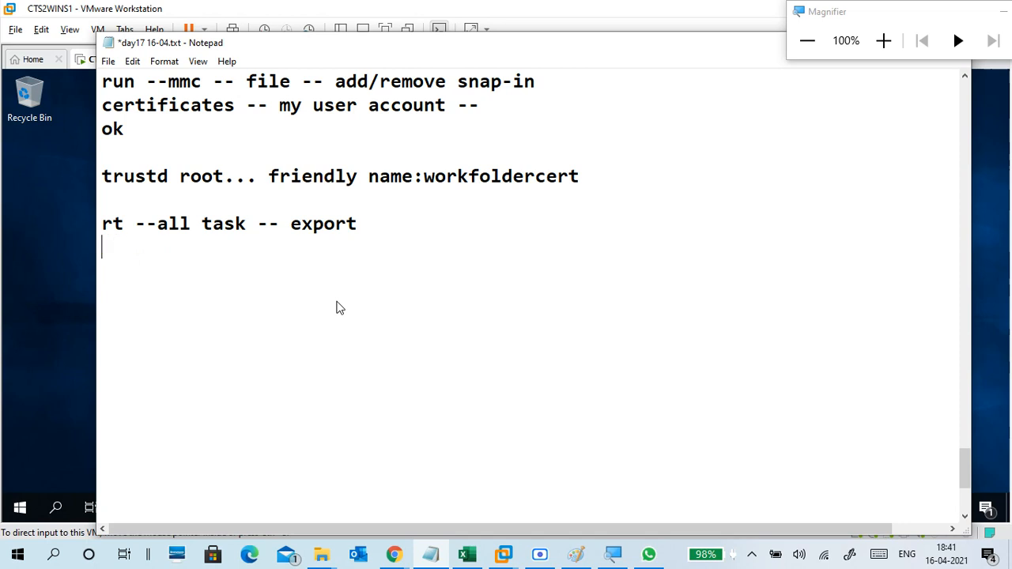
type("save")
key("BackSpace")
key("BackSpace")
key("BackSpace")
key("BackSpace")
type("fallow")
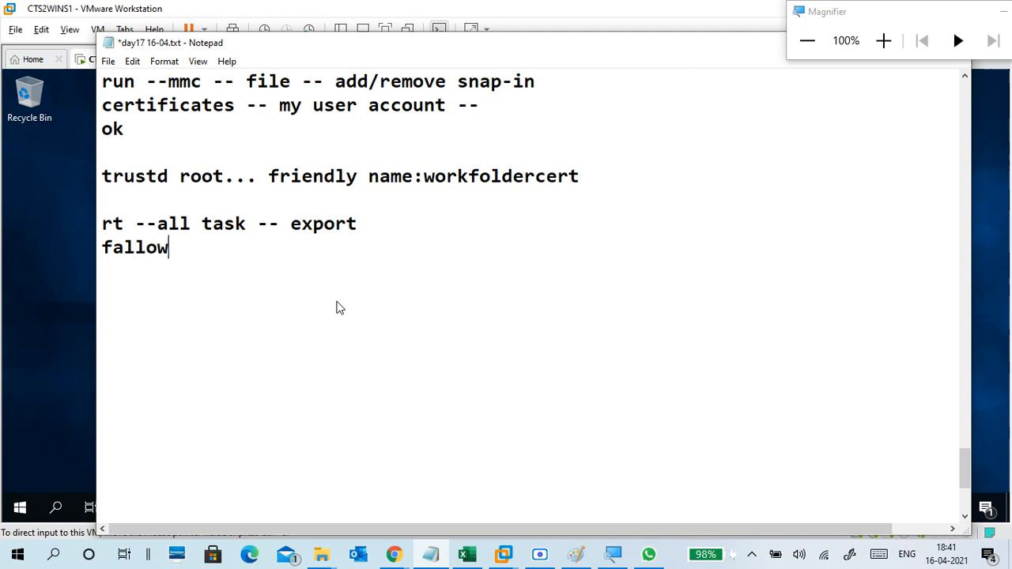
type(" w")
key("BackSpace")
type("the wized")
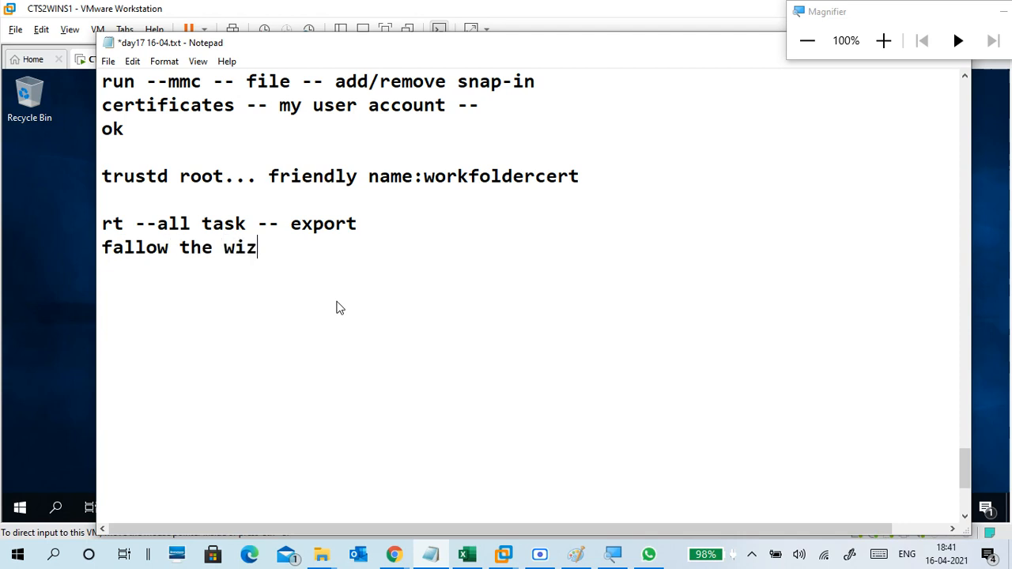
key("BackSpace")
key("BackSpace")
key("BackSpace")
type("zrd")
key("BackSpace")
key("BackSpace")
type("ard..")
key("Return")
Note saving the certificate in e:\keyfiles with name:workfoldercert.
type("save cer")
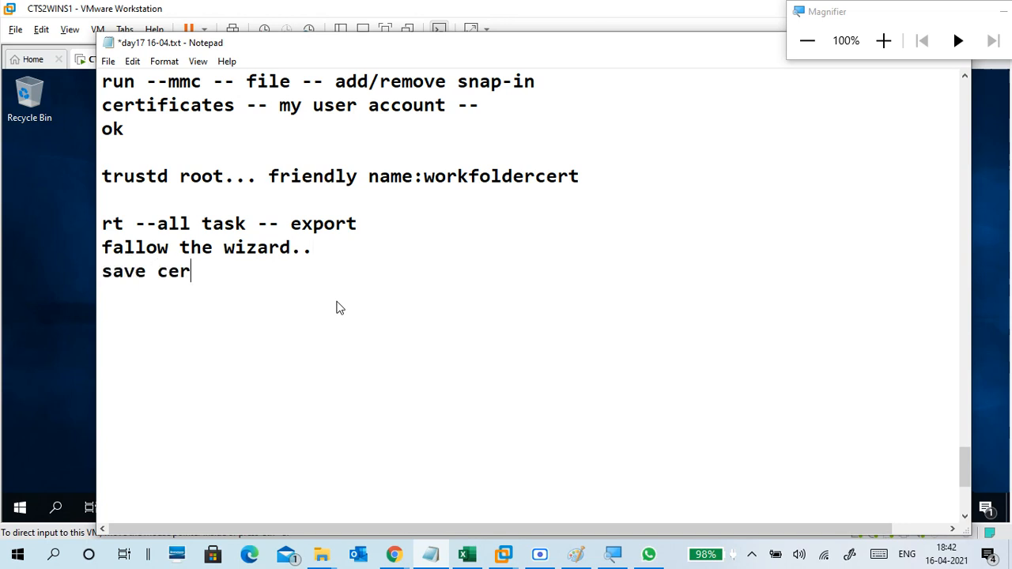
type("t")
type("ifice")
key("BackSpace")
key("BackSpace")
key("BackSpace")
key("BackSpace")
key("BackSpace")
type("-- in e:\\key")
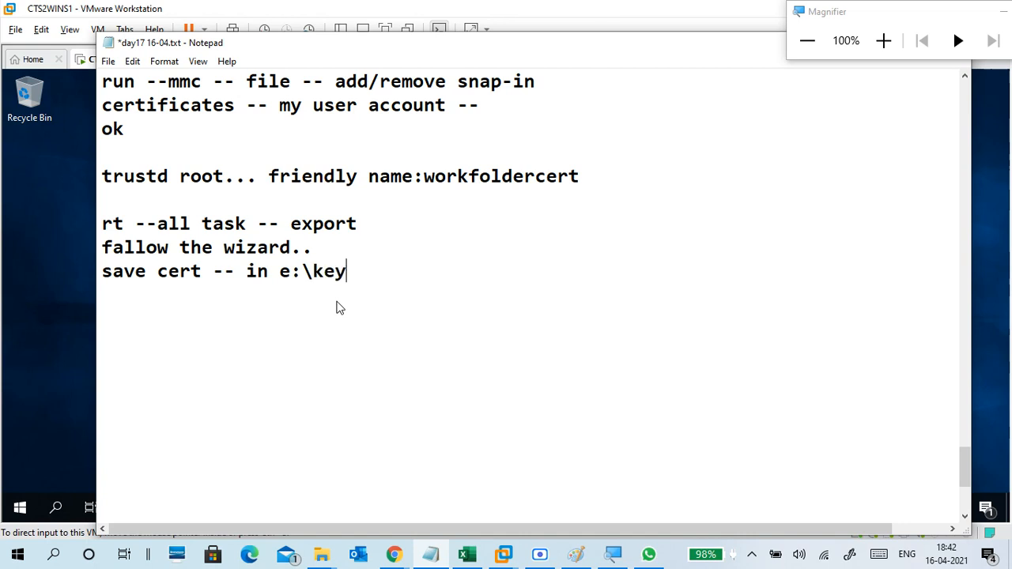
type("files")
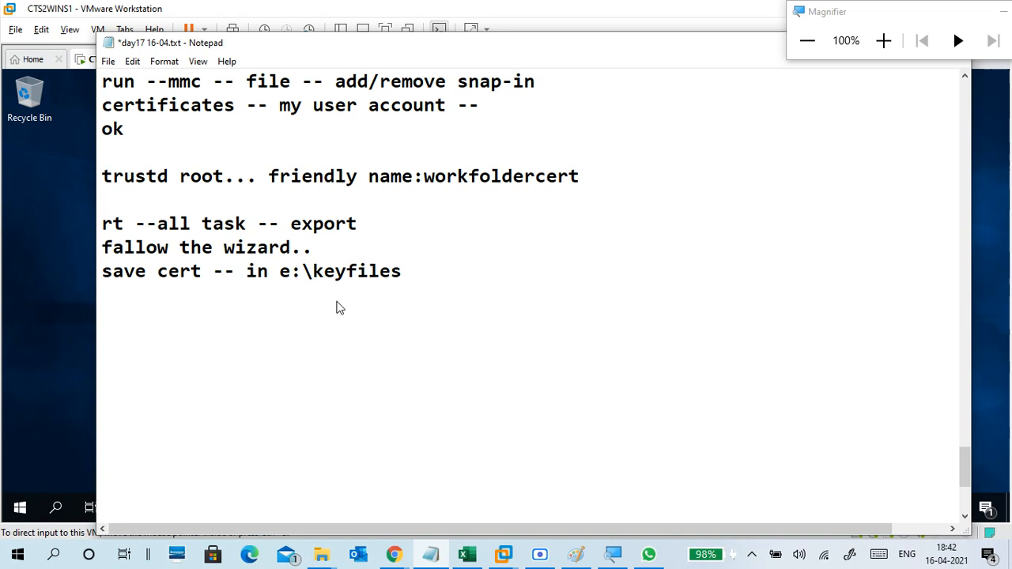
type(" with name")
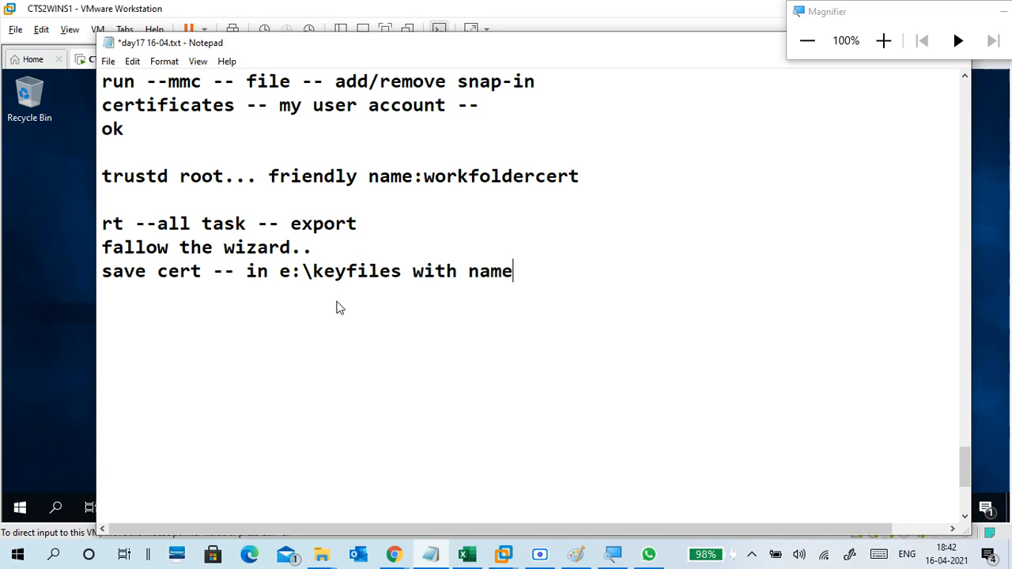
type(":workfolder")
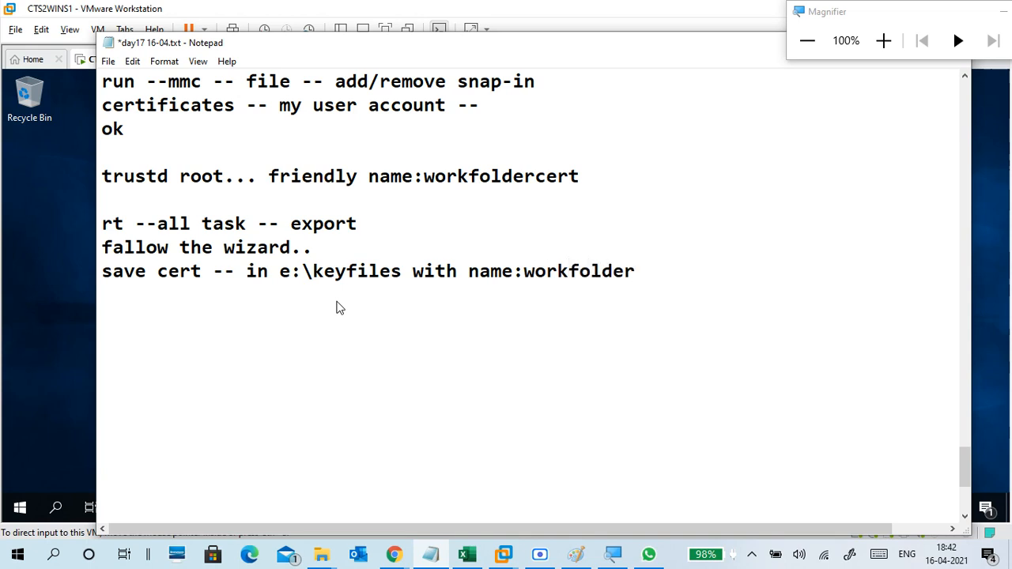
type("cert")
key("Return")
Add a short dash row, a 'close mmc console..' line, and a 'no' line.
type("-----------------------")
key("Return")
key("BackSpace")
key("BackSpace")
key("BackSpace")
key("BackSpace")
key("BackSpace")
key("BackSpace")
key("BackSpace")
key("BackSpace")
key("BackSpace")
key("BackSpace")
key("BackSpace")
key("BackSpace")
key("BackSpace")
key("BackSpace")
key("BackSpace")
key("BackSpace")
key("BackSpace")
key("BackSpace")
key("BackSpace")
key("BackSpace")
key("BackSpace")
key("BackSpace")
key("BackSpace")
key("Return")
type("close mm")
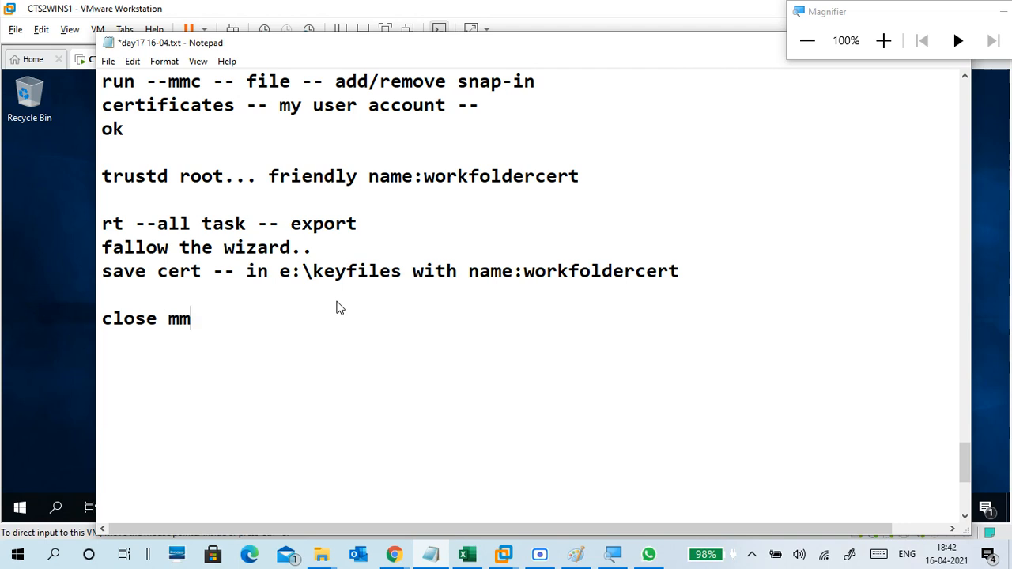
type("c consol")
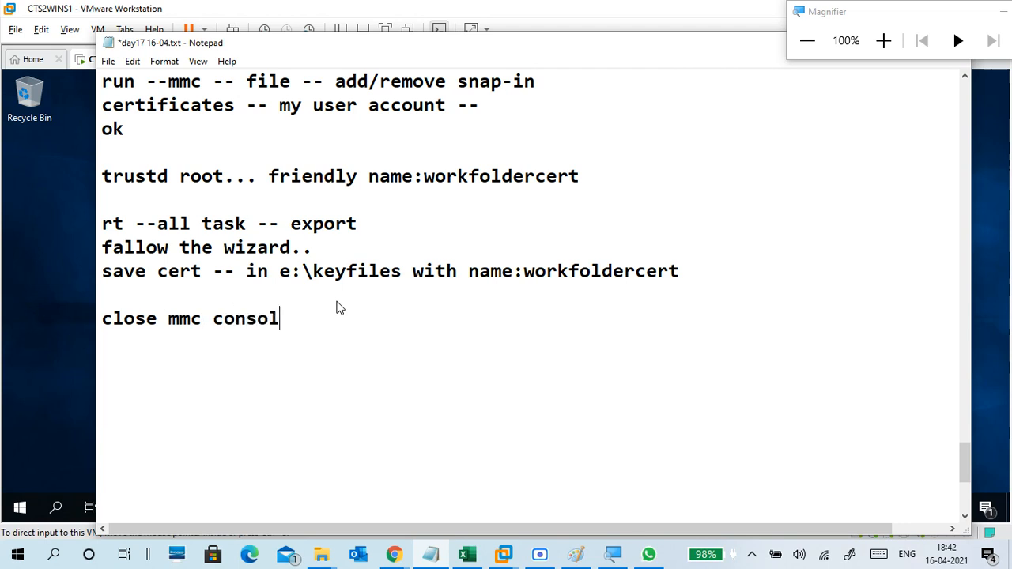
type("e..")
key("Return")
type("no")
Prefix the no line with 'save -' and add a dashed divider below it.
key("Return")
key("Up")
type("save -")
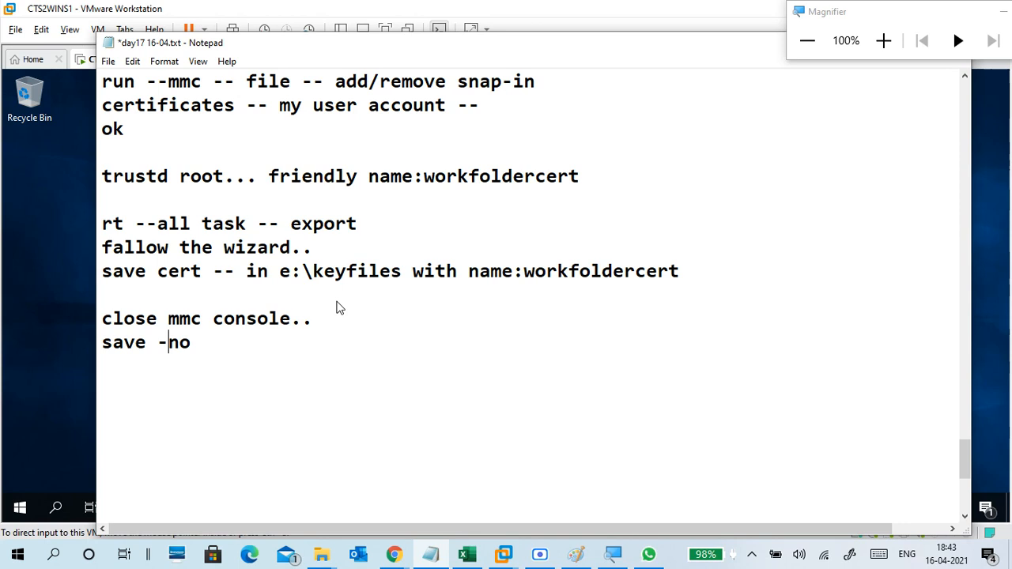
key("Down")
type("--------------------------------")
key("Return")
scroll(324, 285, "down", 2)
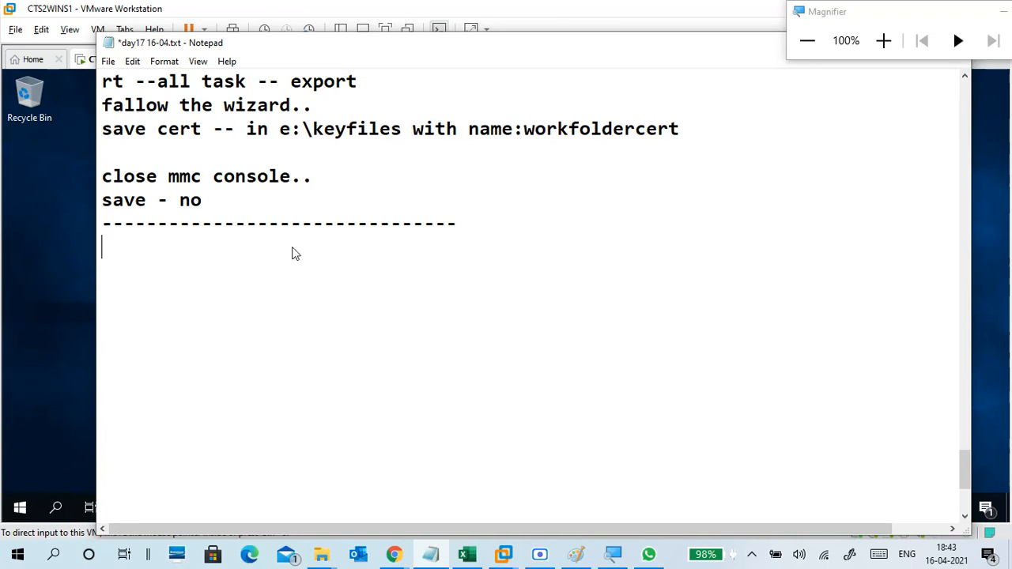
Add 'servermanager', 'file and storage' and 'workfolder - click on line to start wizard' lines.
type("serverman")
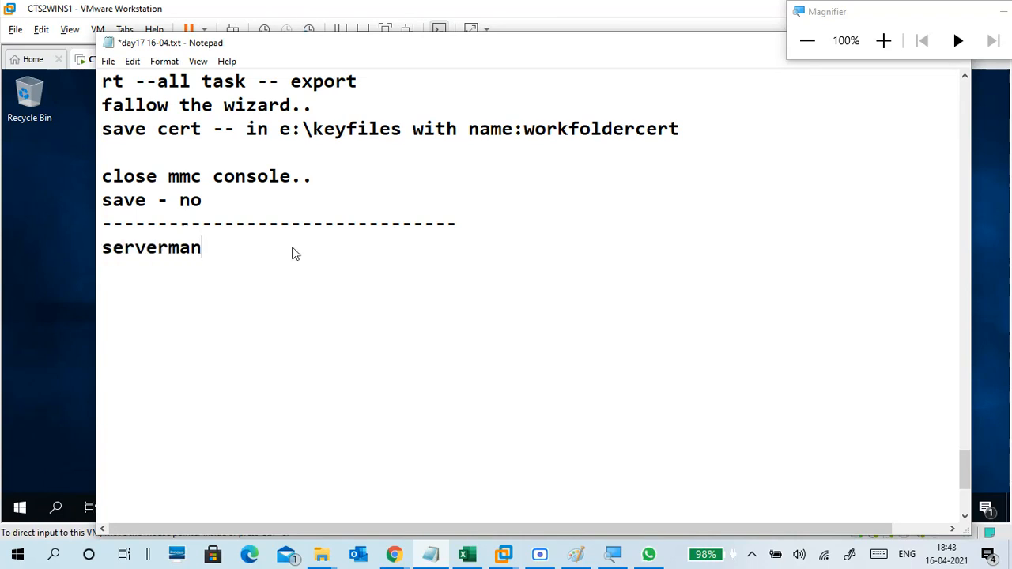
type("ager")
key("Return")
key("Return")
type("work")
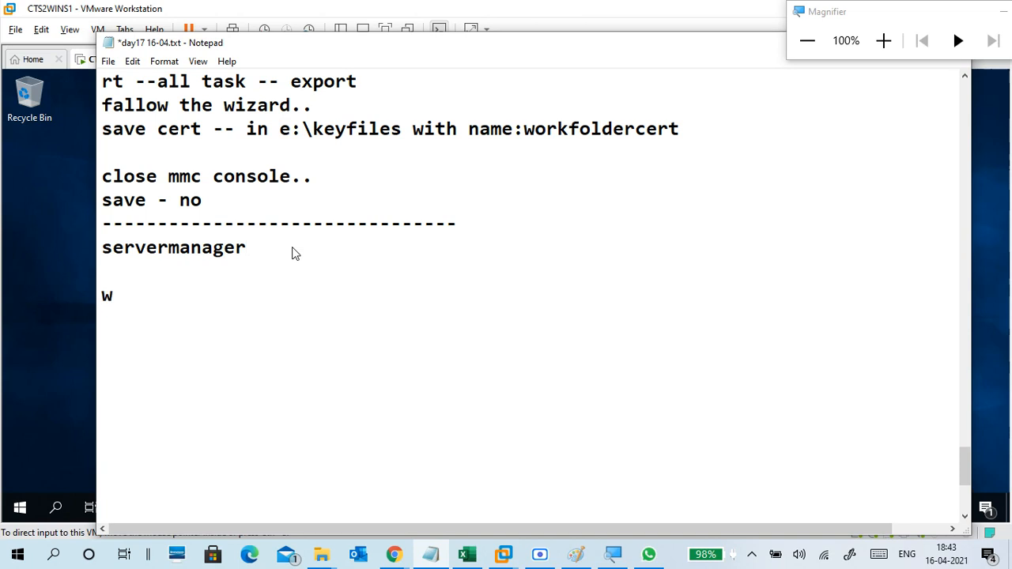
type("lder")
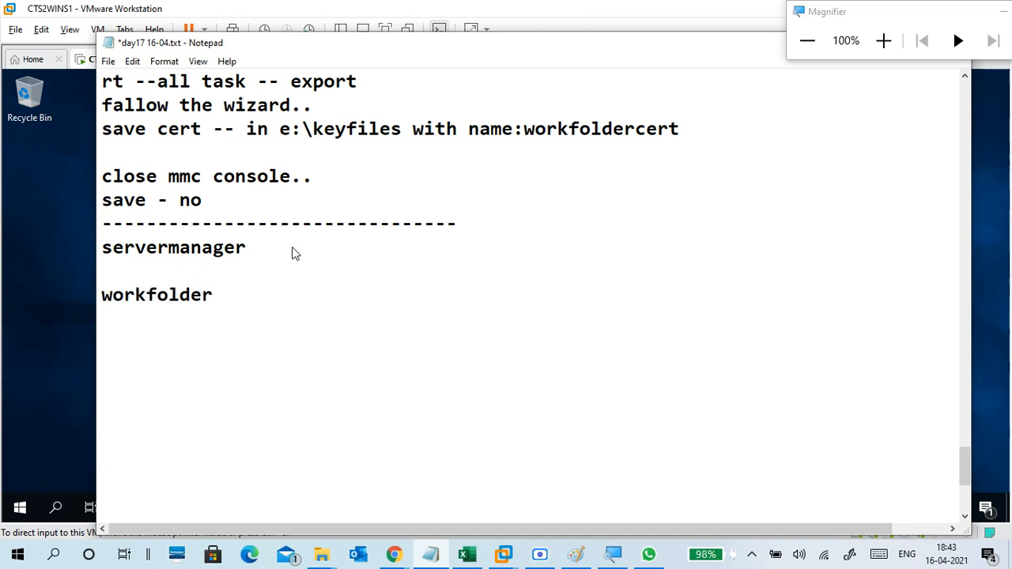
key("Up")
type("file and st")
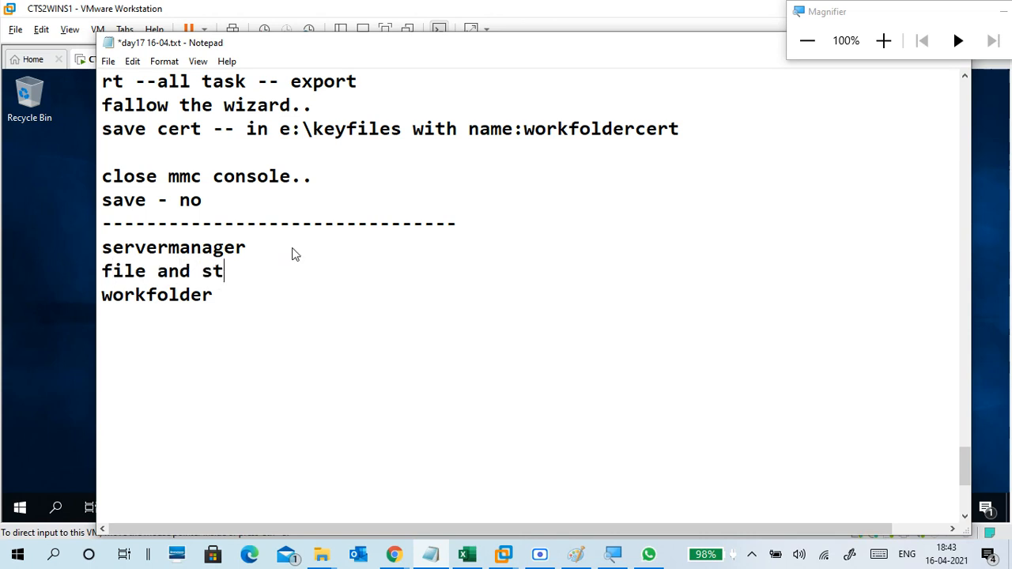
type("orage")
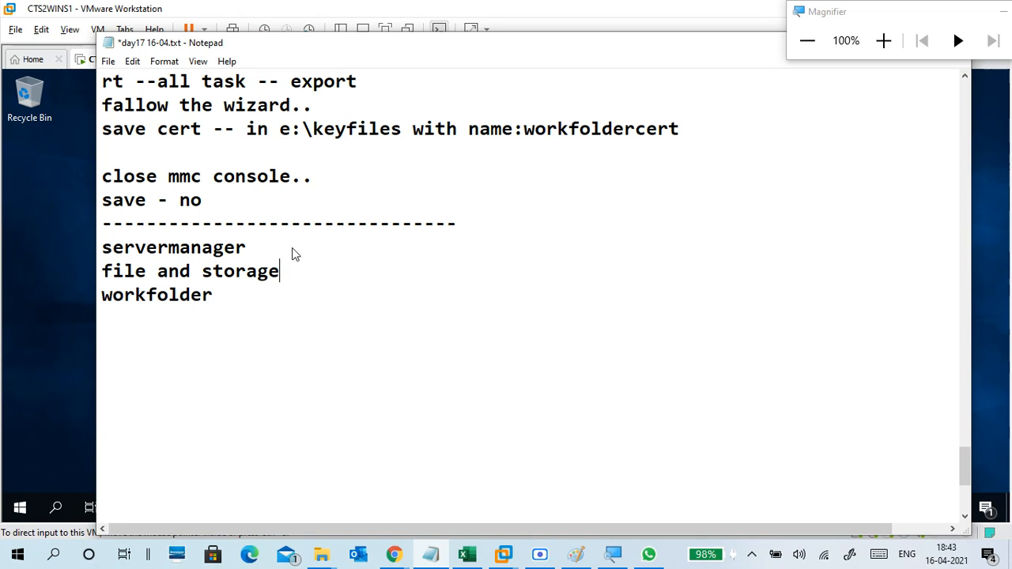
key("BackSpace")
key("Left")
key("Left")
key("Left")
key("Left")
key("Left")
key("Left")
key("Left")
key("Left")
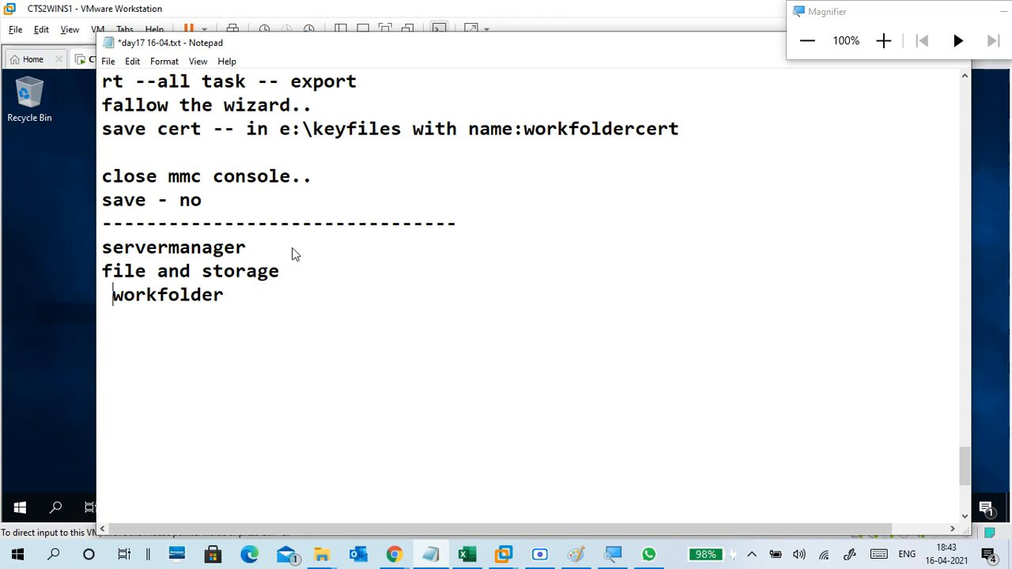
key("Right")
key("Right")
key("Right")
key("Right")
key("Right")
key("Right")
key("Right")
key("Right")
type("- click on ")
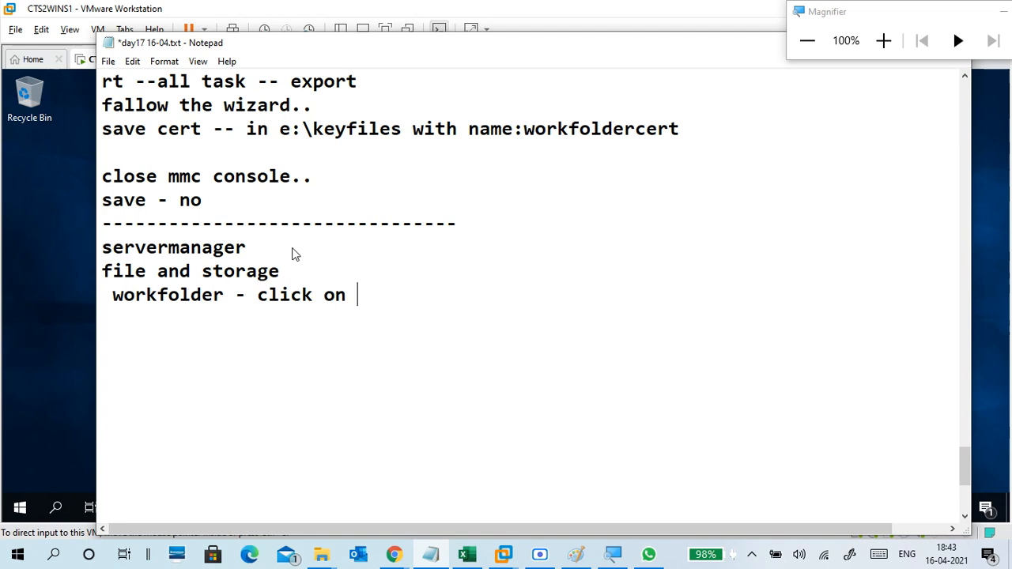
type("line ")
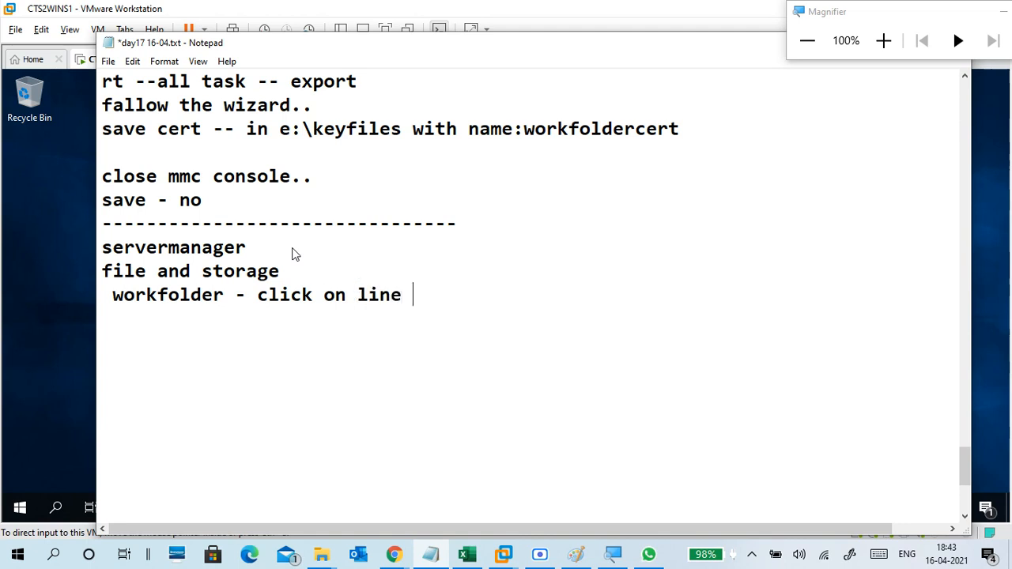
type("to start ")
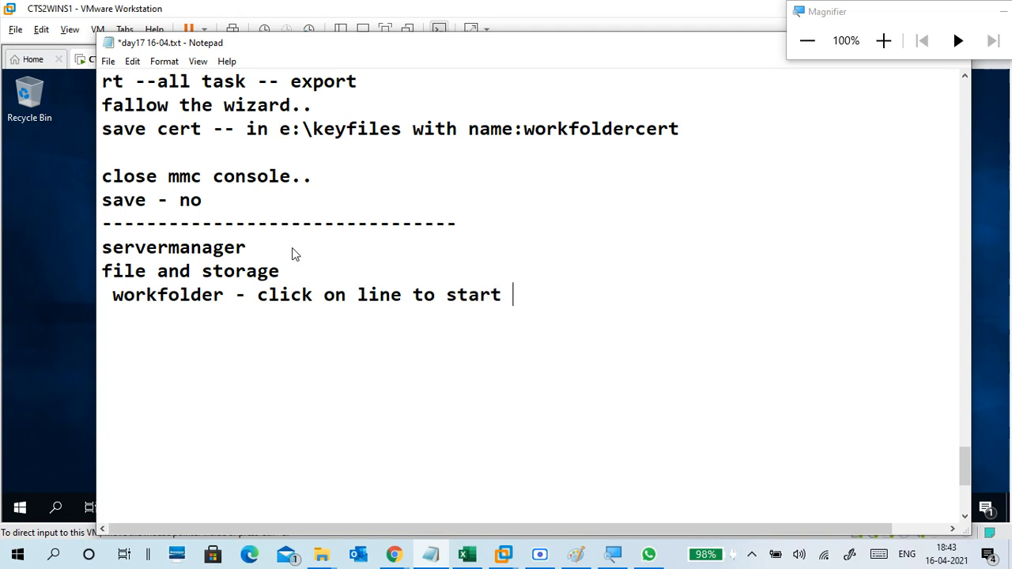
type("wizard")
key("Return")
key("Return")
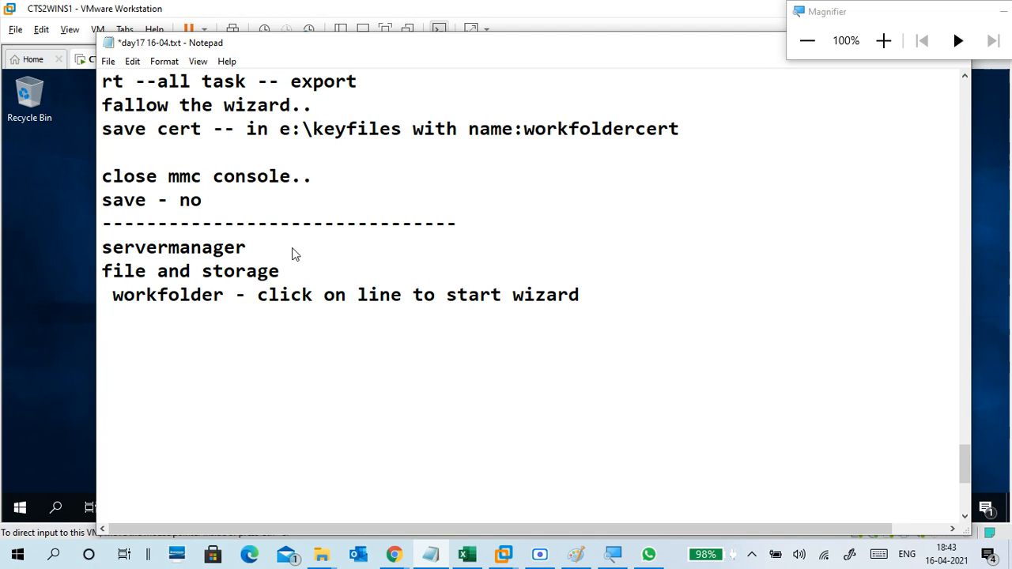
key("Return")
Add 'select e:\workdata', 'add -domain users' and 'use alias /use alias@domain --any' lines.
type("select e")
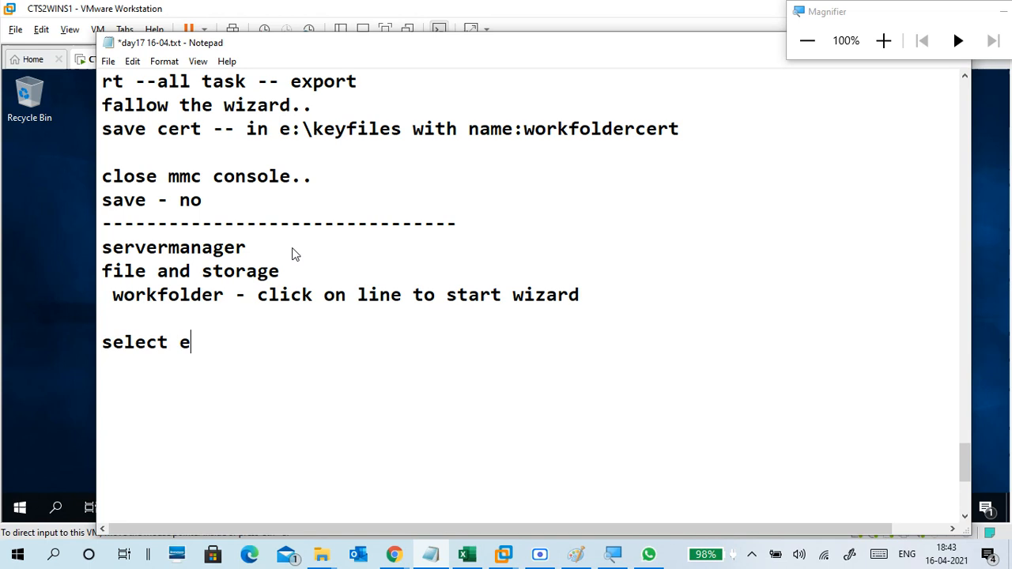
type(":\\wo")
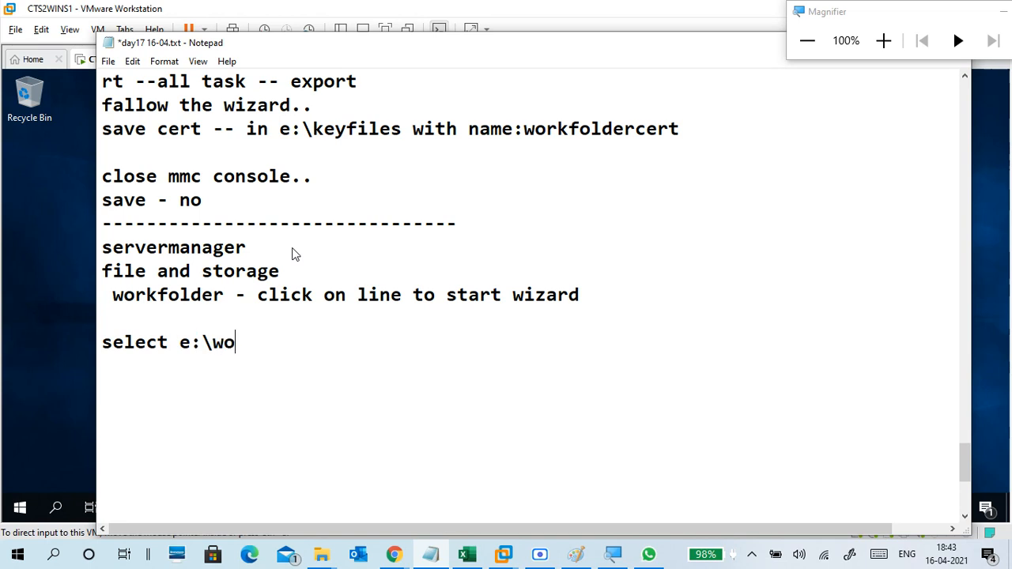
type("rkdata")
key("Return")
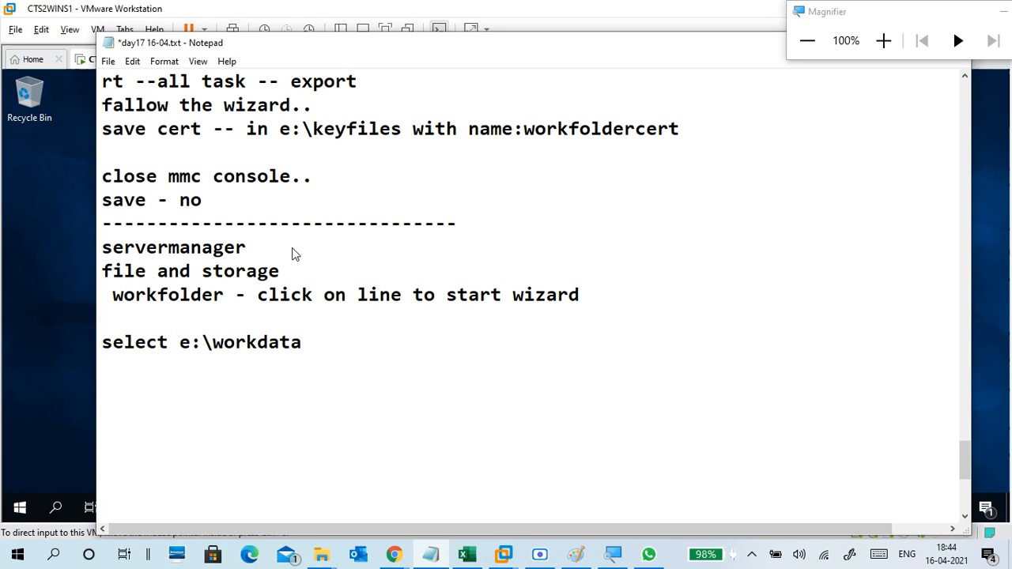
type("add -")
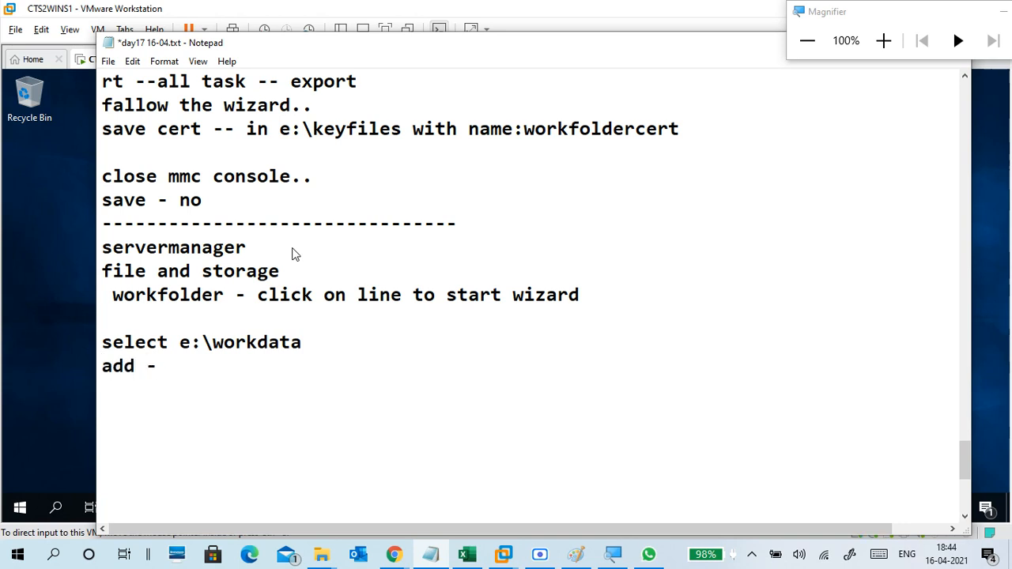
type("domain us")
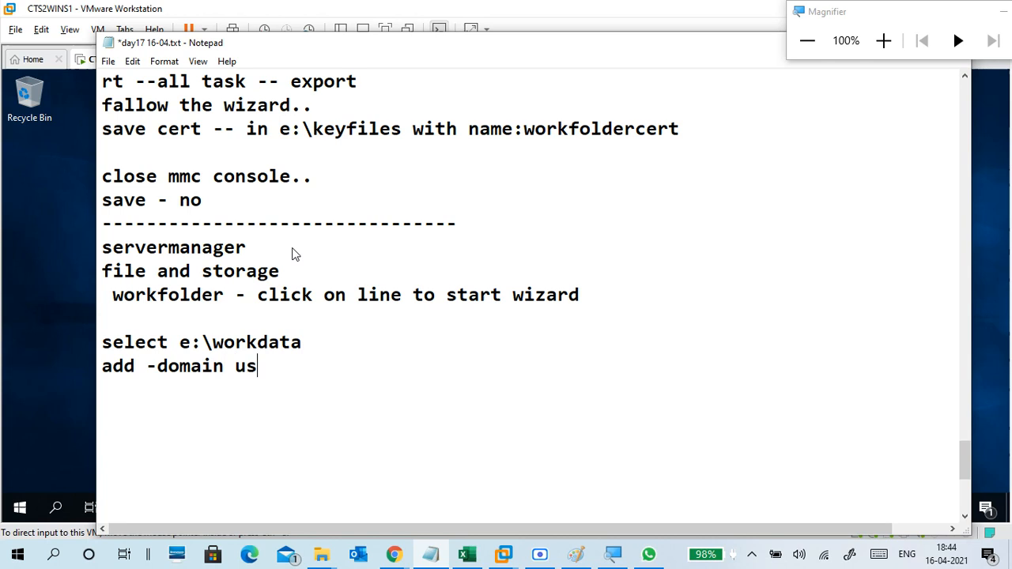
type("ers")
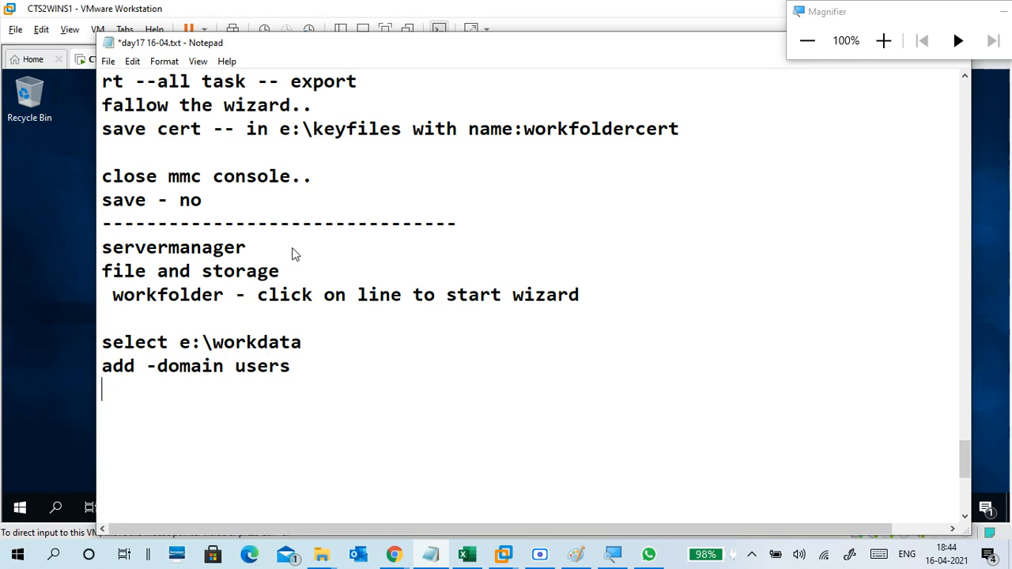
key("BackSpace")
type("use alia")
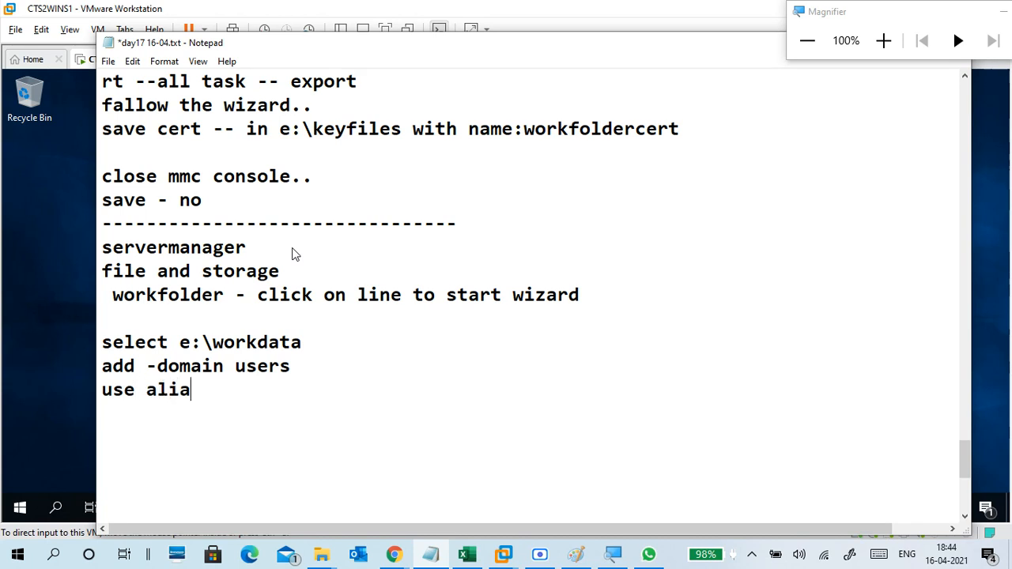
type("s /use alias")
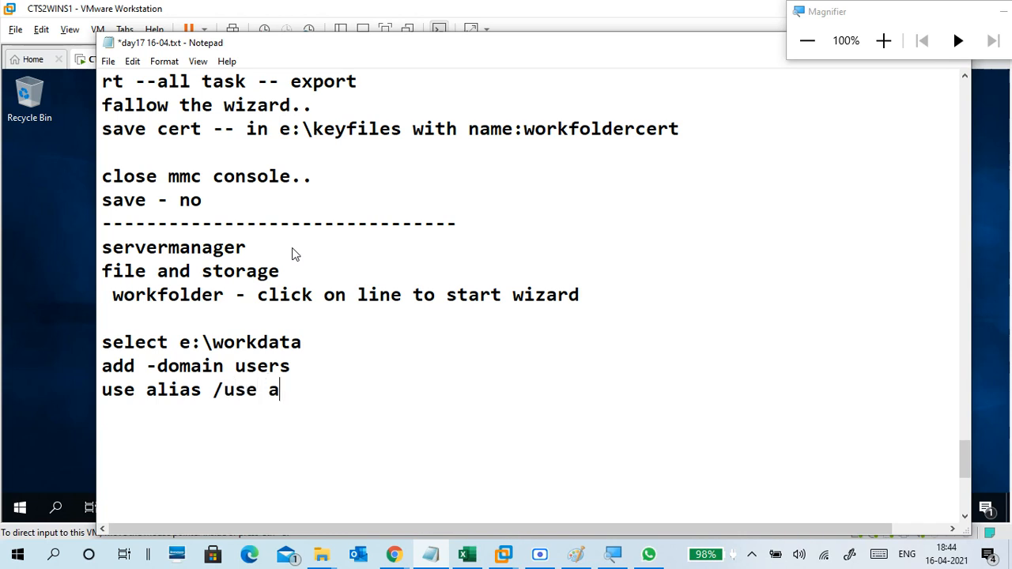
type("@")
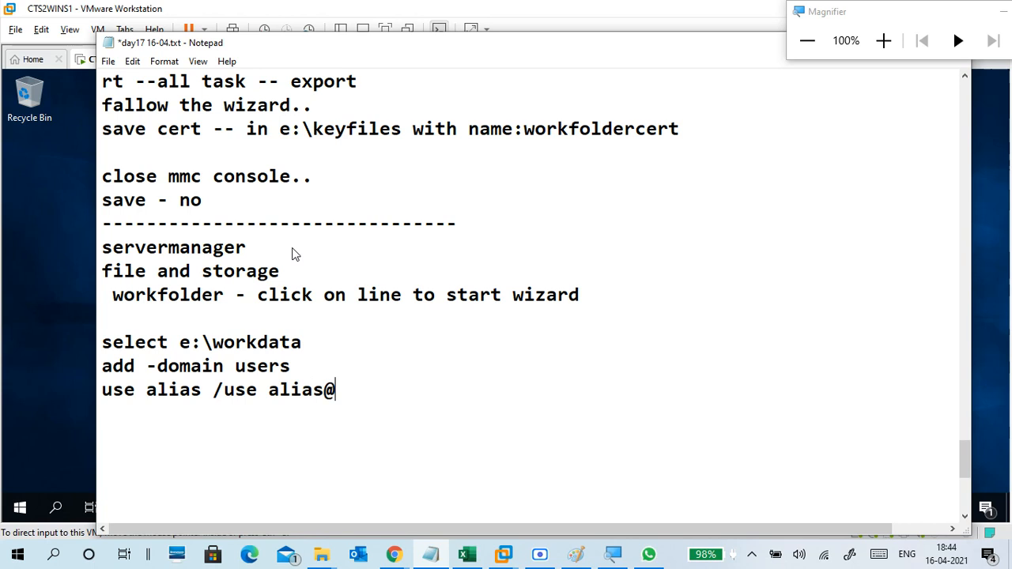
type("domain")
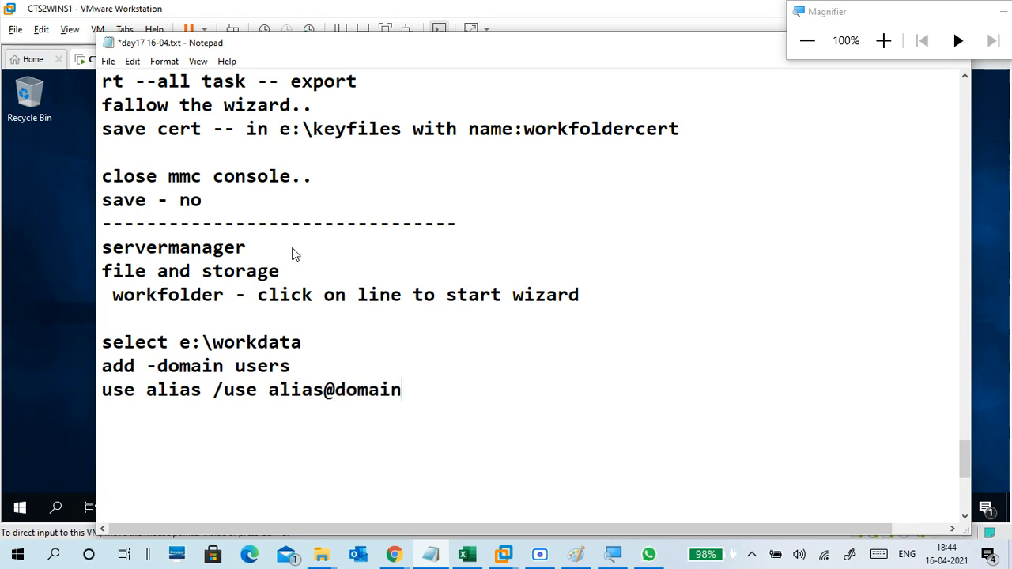
type(" --any")
key("Return")
Type 'select encrypt workfolder' below the alias note, discarding a partial 'next'.
type("sele")
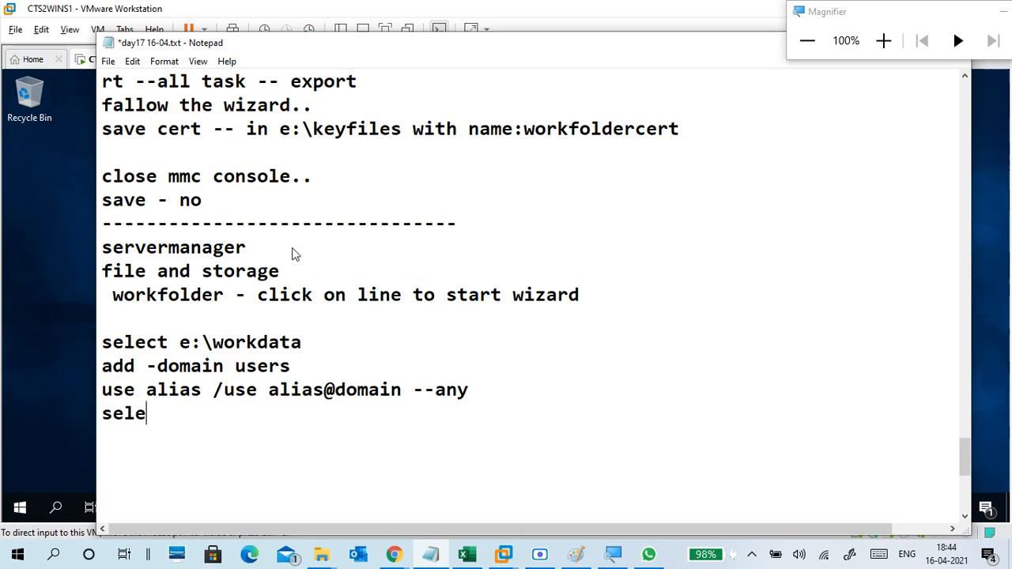
type("ct encryt")
key("BackSpace")
key("BackSpace")
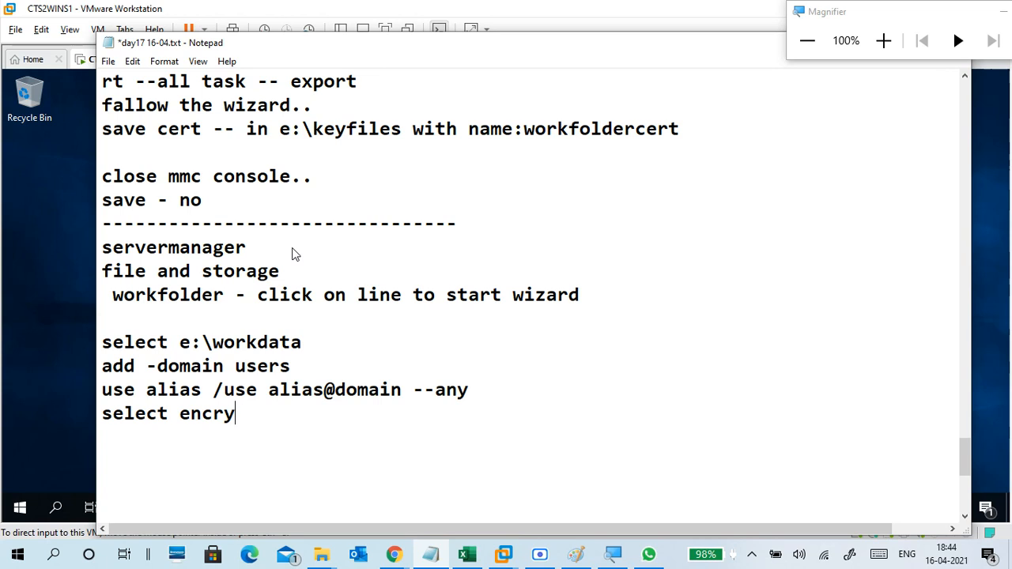
type("ypt workf")
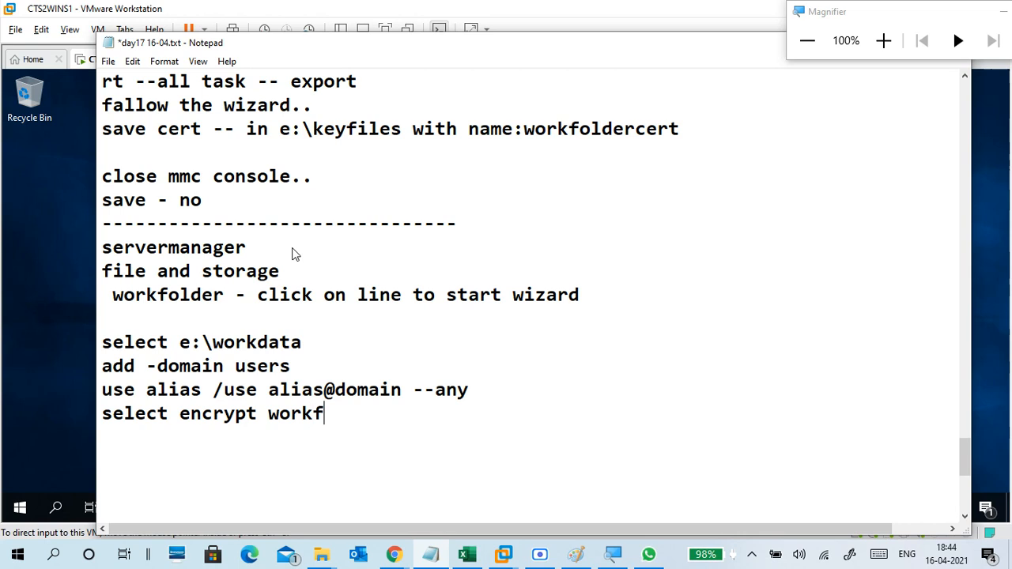
type("older")
key("Return")
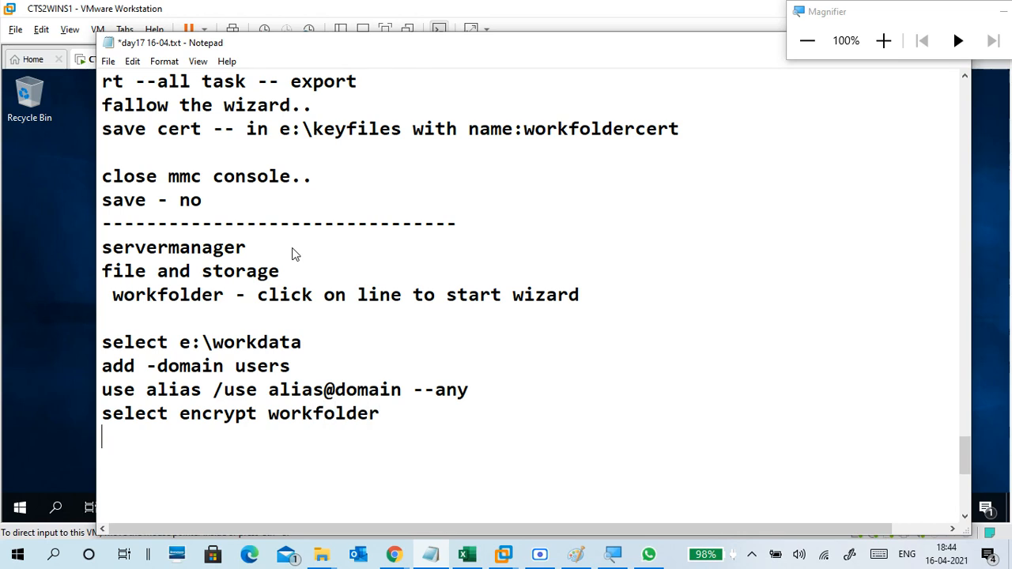
type("next")
key("BackSpace")
key("BackSpace")
key("BackSpace")
key("BackSpace")
Add a '--' separator line and a 'services.msc' line to the notes.
type("--")
key("Return")
key("Return")
scroll(296, 269, "down", 3)
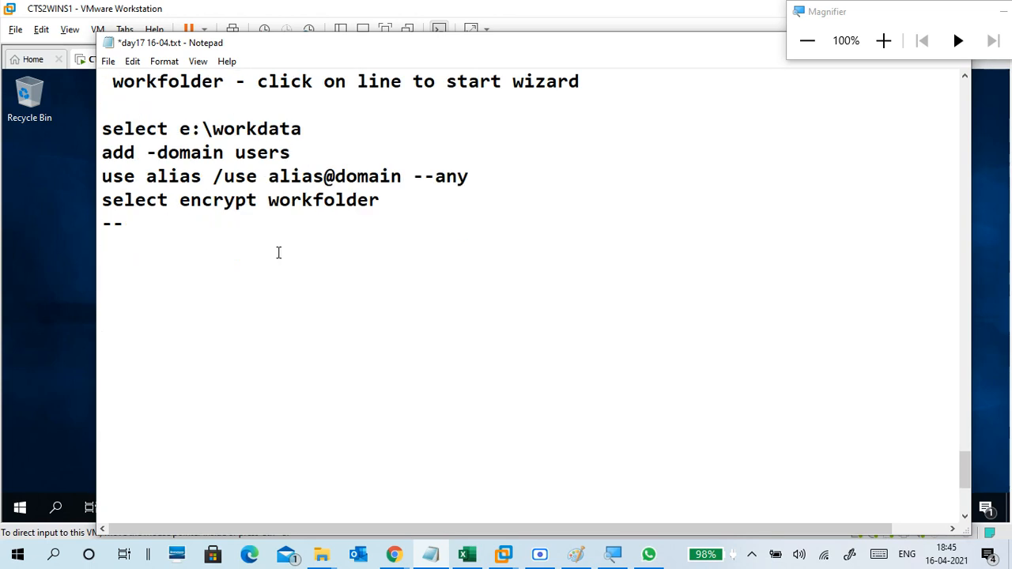
type("service s")
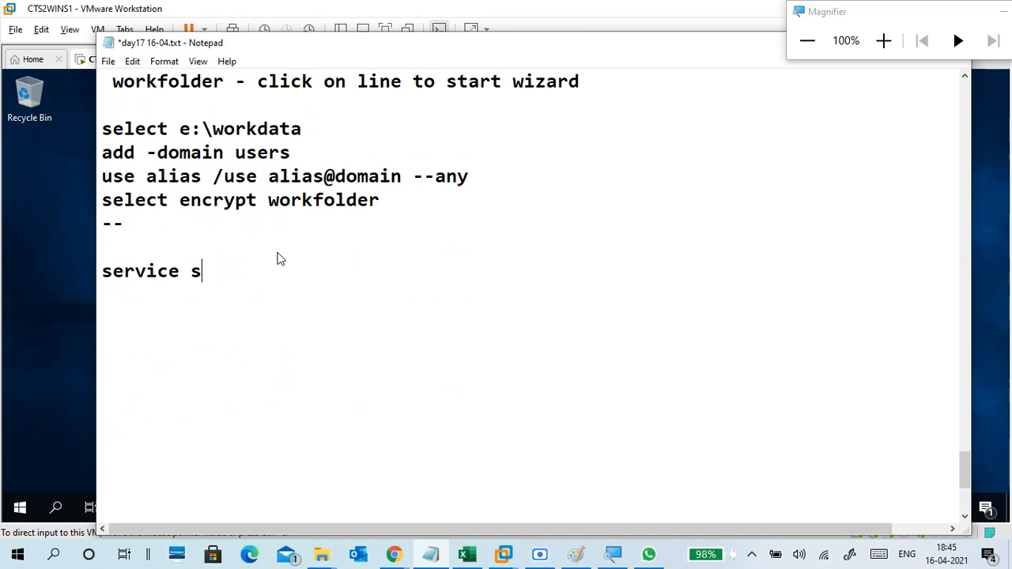
key("BackSpace")
key("BackSpace")
type("s ")
type("msc")
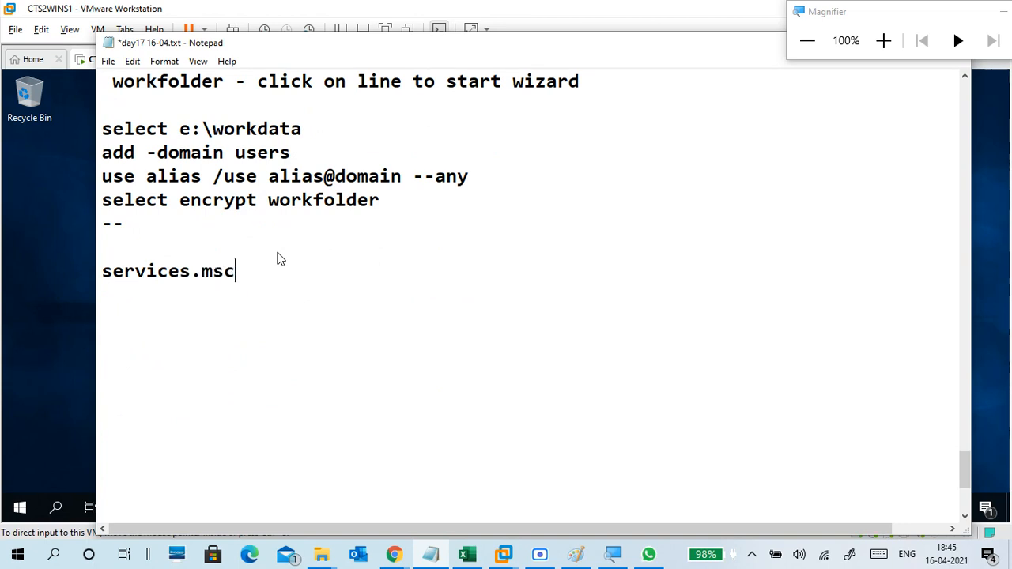
Put 'run' above it, append '- windows sync ... -- start', and close with '--'.
left_click(278, 252)
type("run")
left_click(254, 272)
type("-windows sy")
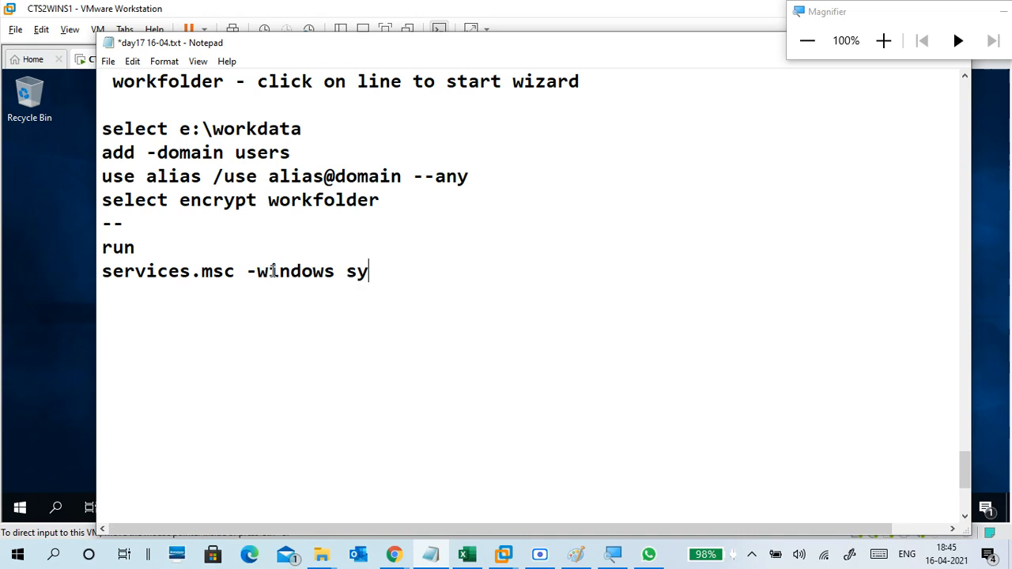
type("nc ... -- start")
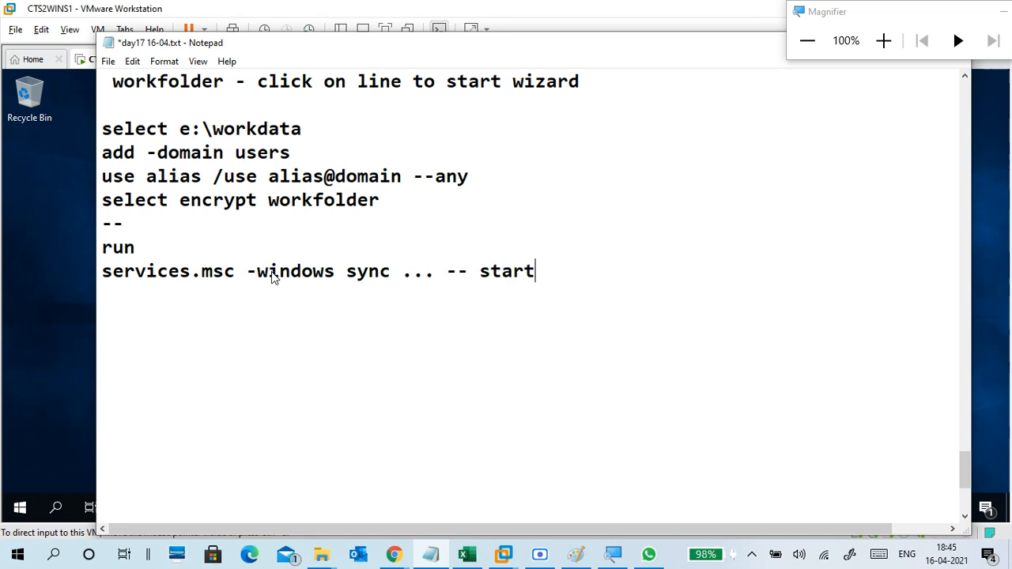
type(" s")
key("BackSpace")
left_click(268, 273)
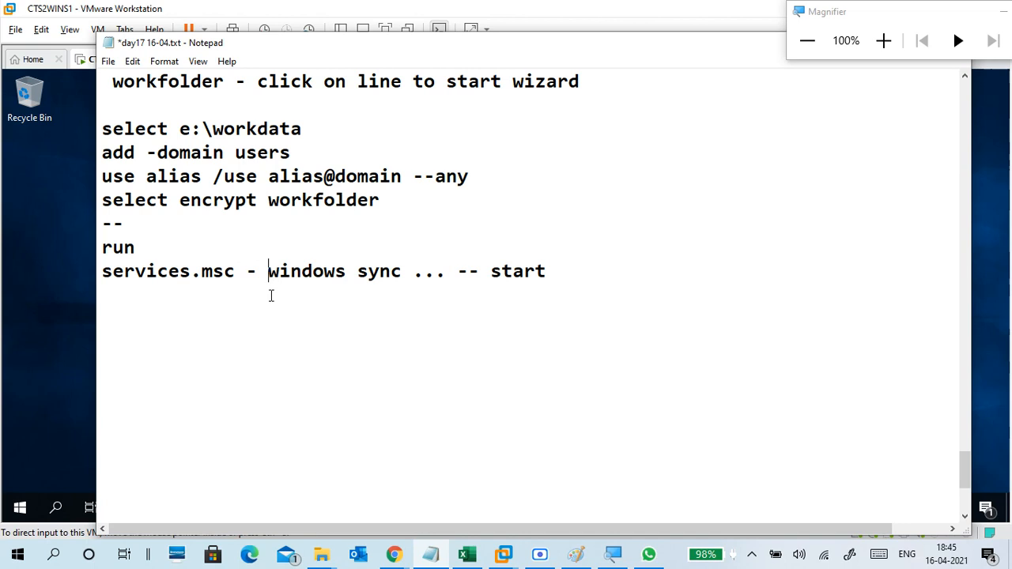
left_click(275, 298)
type("--")
mouse_move(394, 555)
left_click(371, 459)
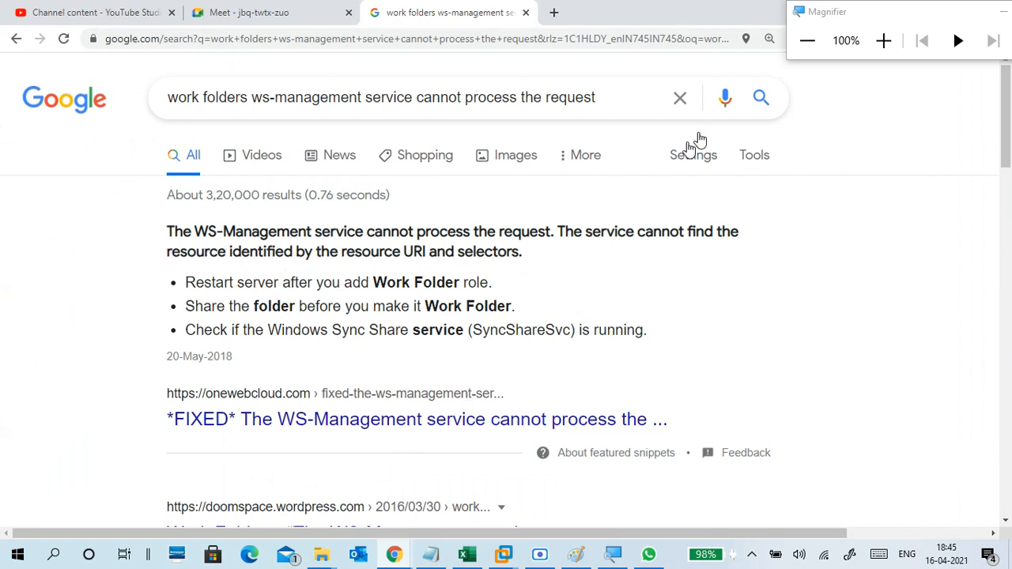
Complete the service name as 'windows sync share' and type 'finish' below the dashes.
left_click(920, 14)
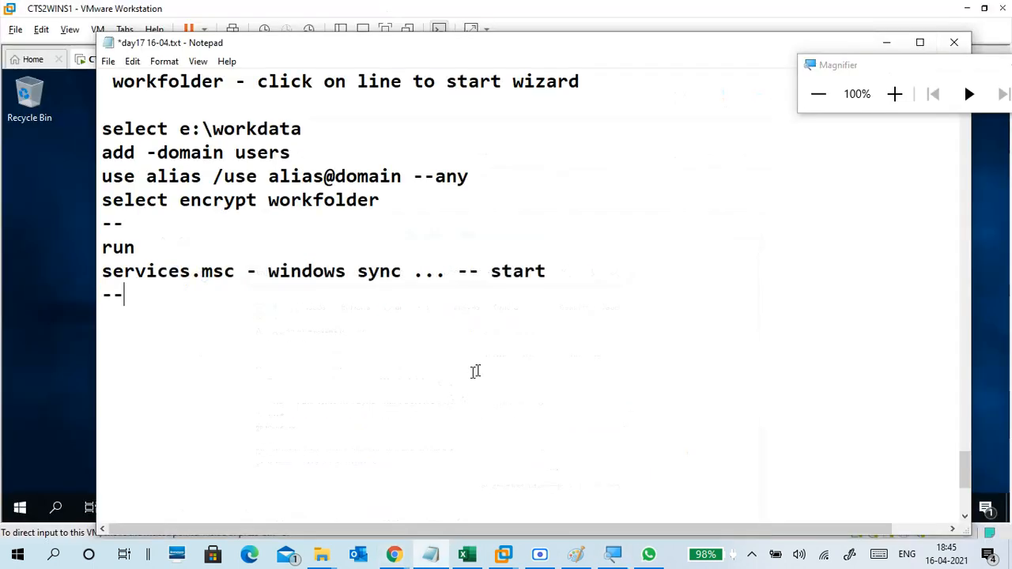
left_click(405, 271)
type("share")
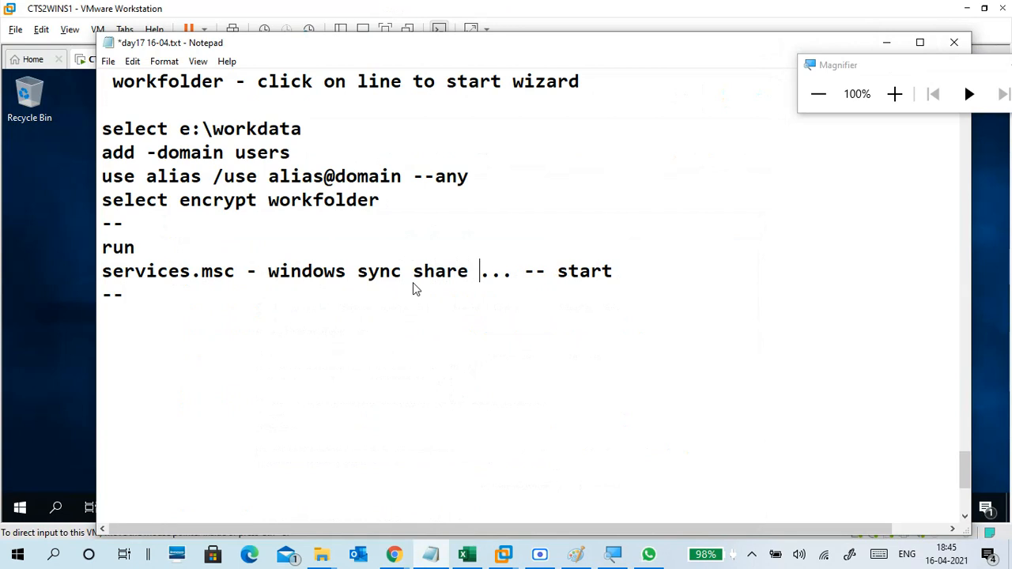
left_click(380, 307)
key("Return")
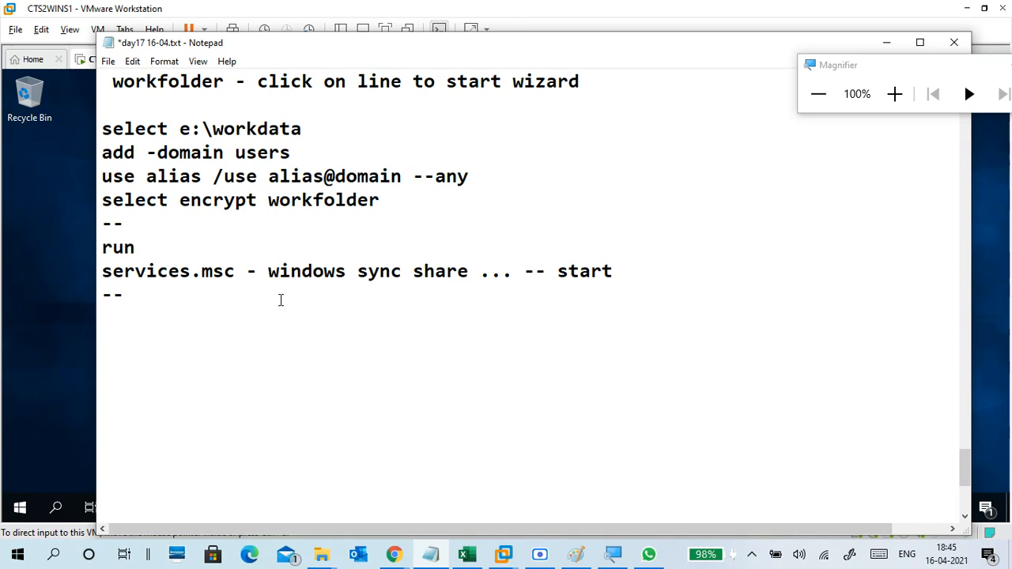
type("finis")
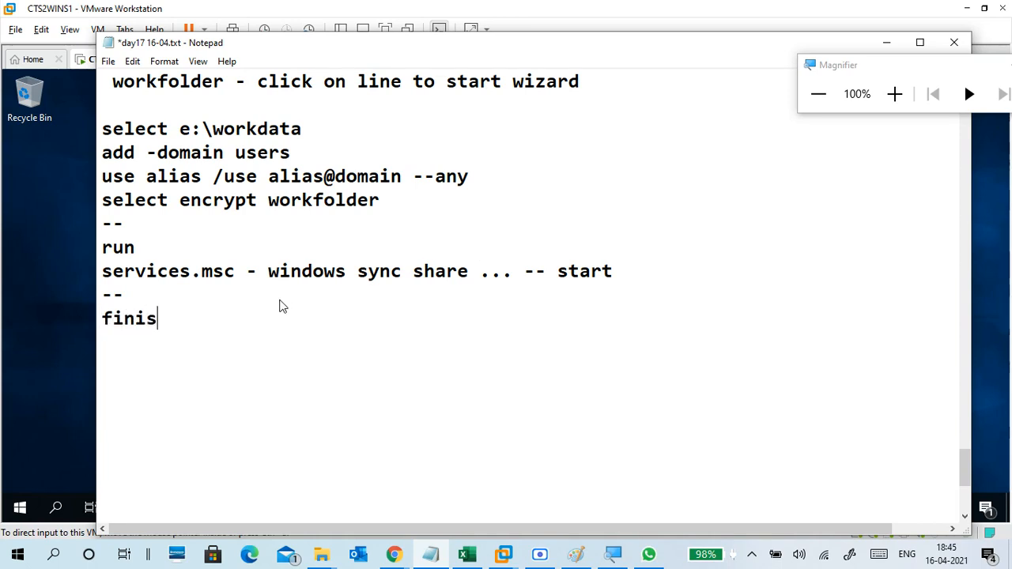
type("h")
Place 'finish' after 'select encrypt workfolder' and delete the duplicate 'finish' at the end.
left_click(401, 209)
key("Return")
key("Return")
key("BackSpace")
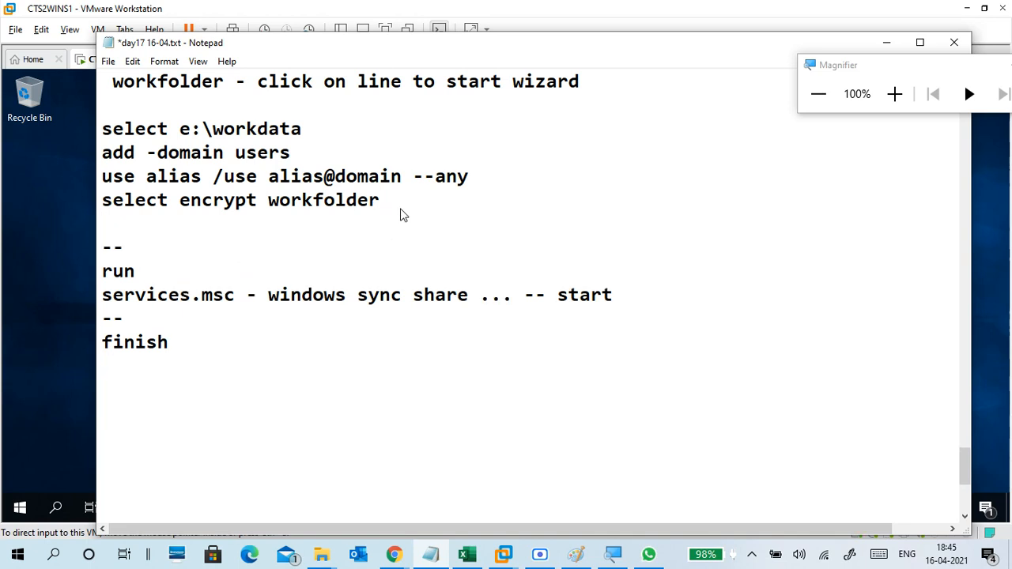
type("finish")
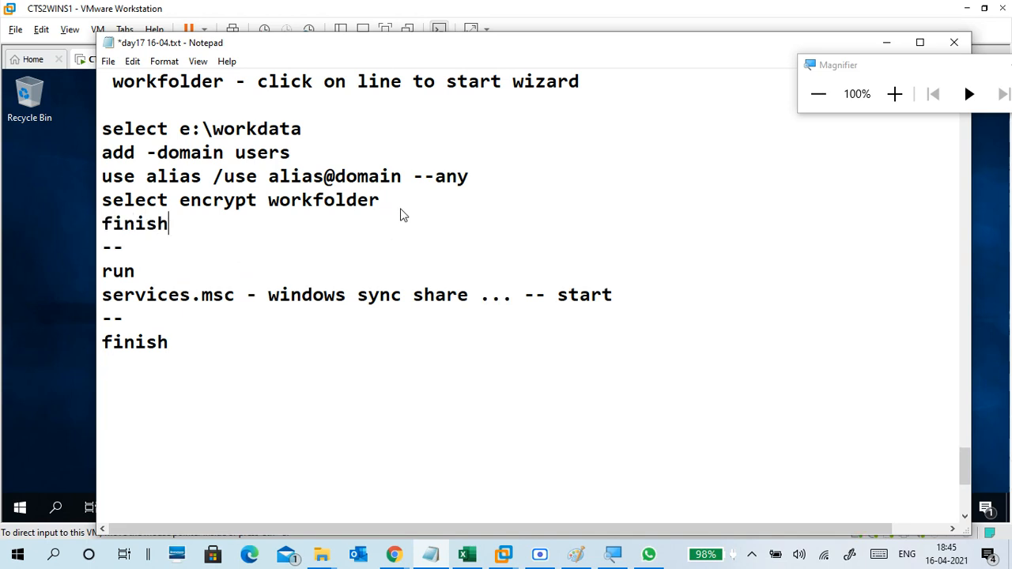
left_click_drag(201, 348, 103, 332)
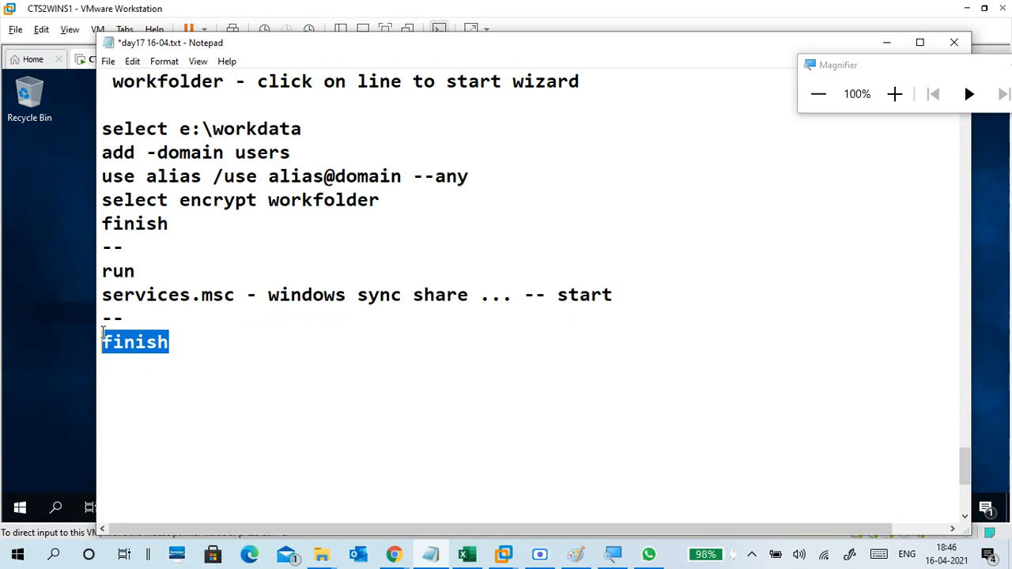
key("BackSpace")
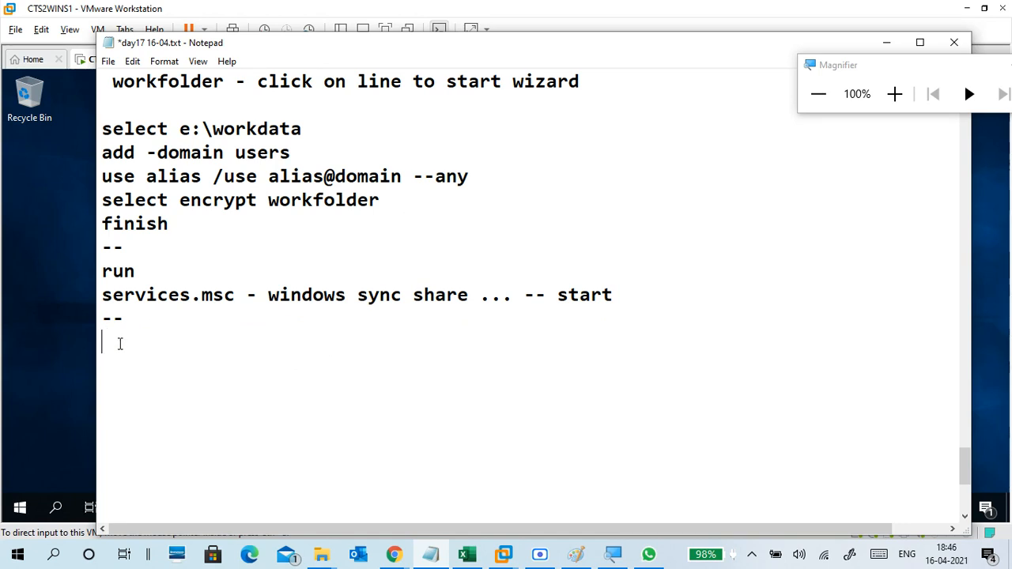
key("BackSpace")
Extend the dash separator and add 'client side:' with '\\172.16.0.254(server ip address)'.
type("----------------")
key("Return")
type("clien")
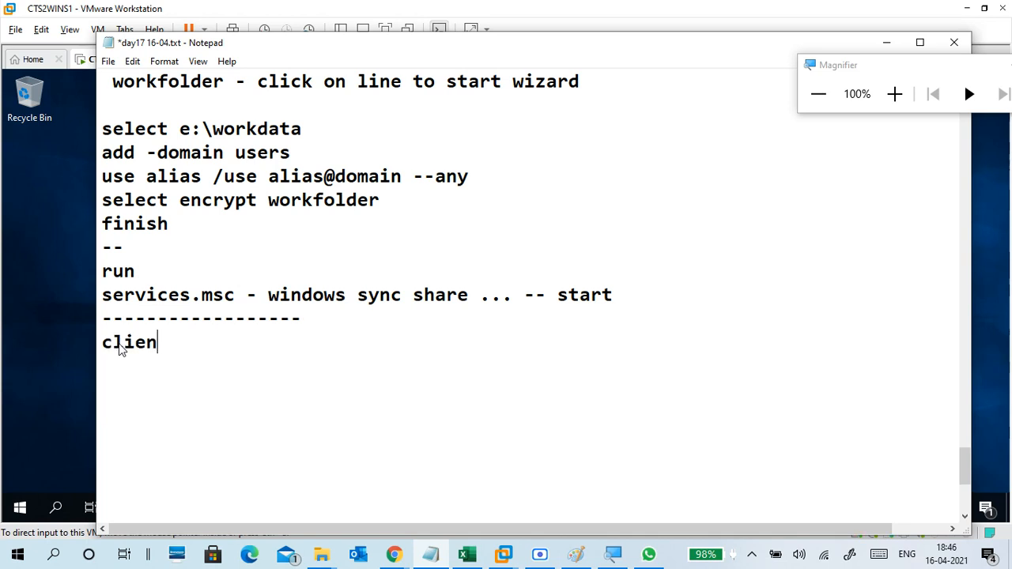
type("t side:")
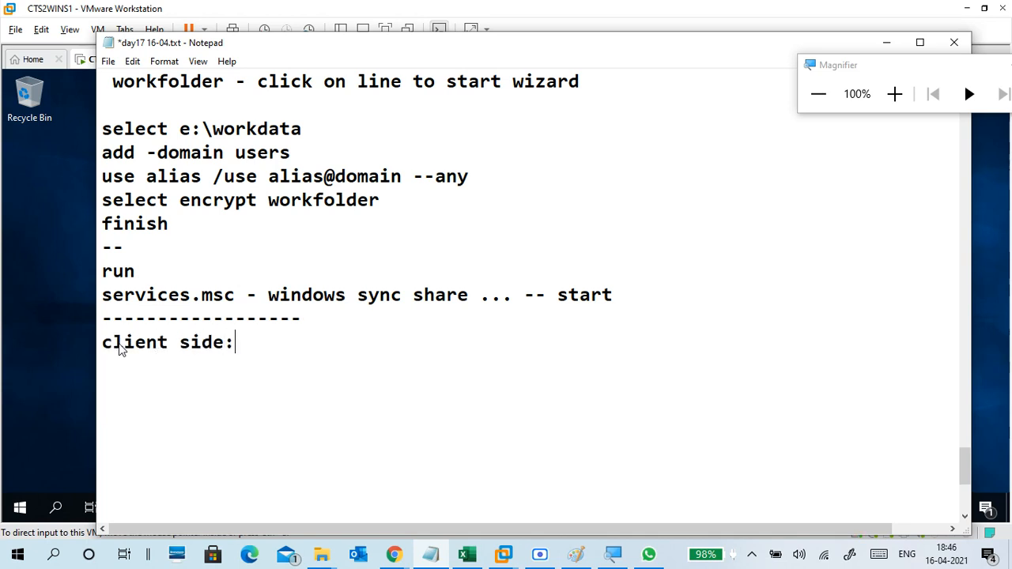
key("Return")
type("\\\\172.1")
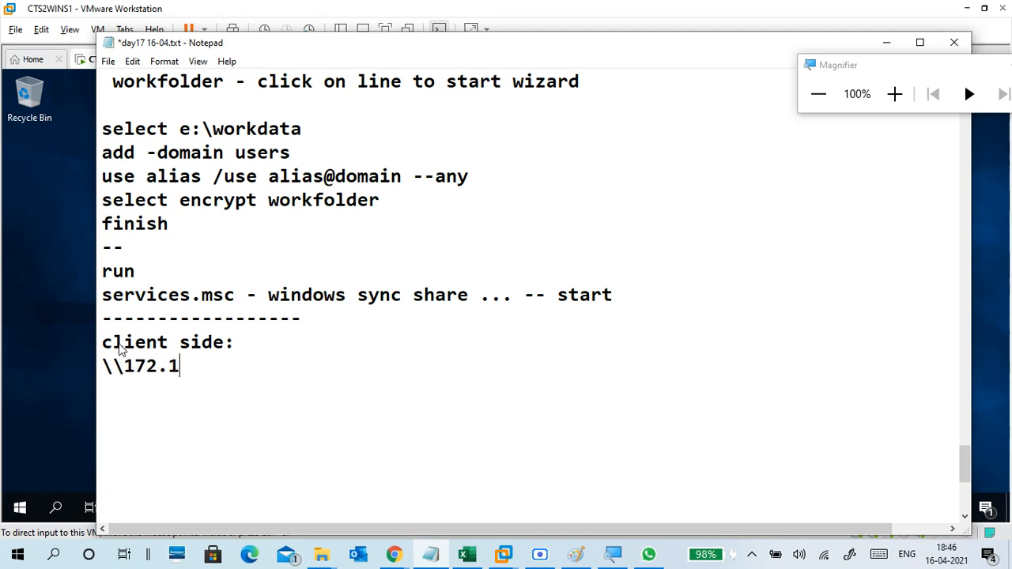
type("6.0.254")
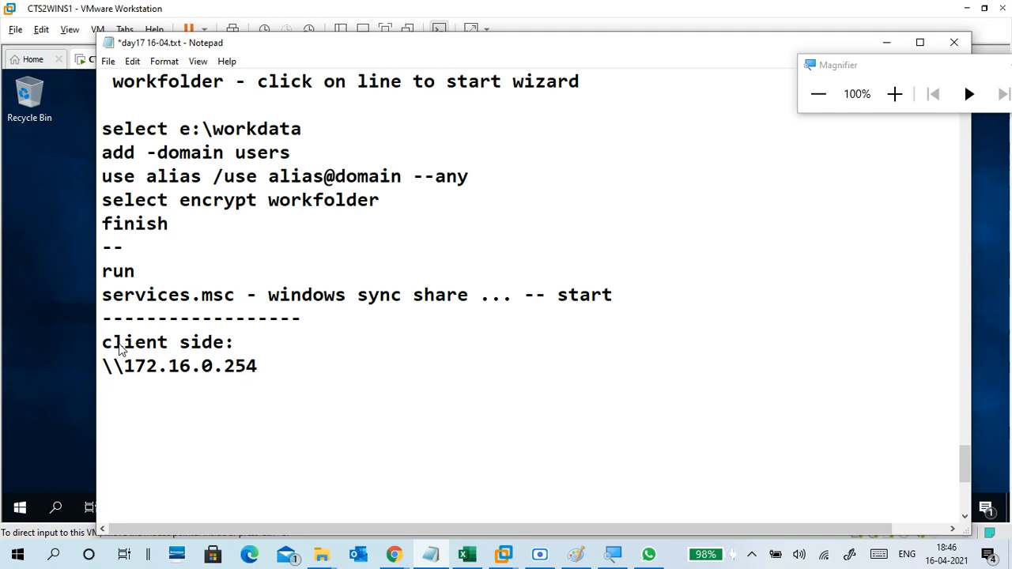
type("(server ip a")
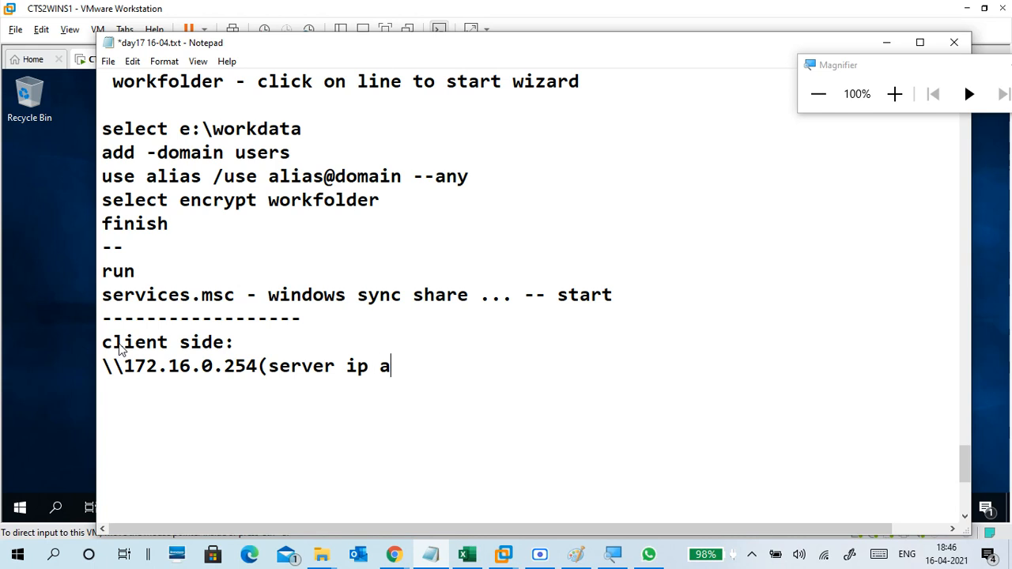
type("ddress)")
key("Return")
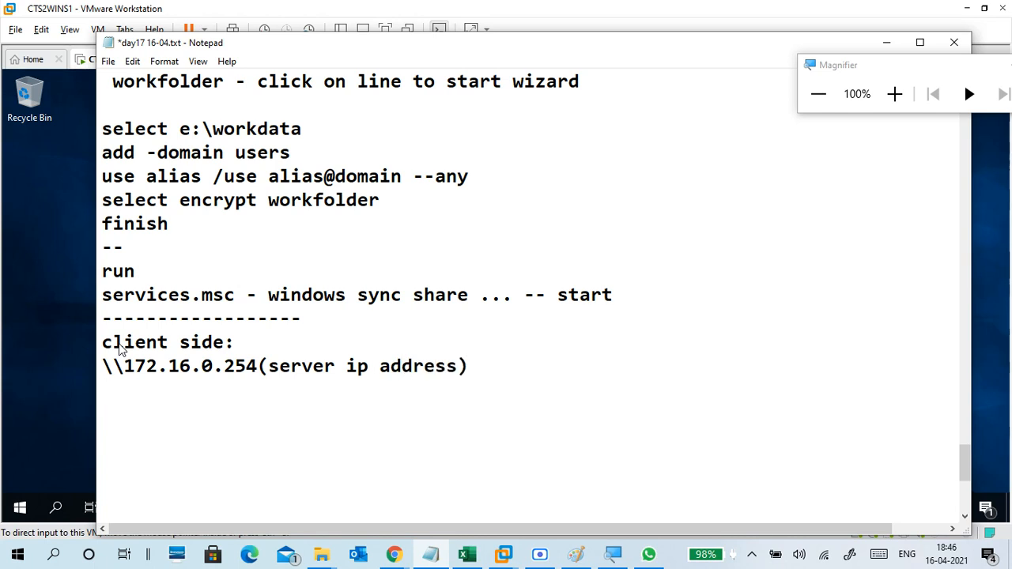
Add the lines 'copy cert from keyfiles folder' and 'to c:keys'.
type("copy cert")
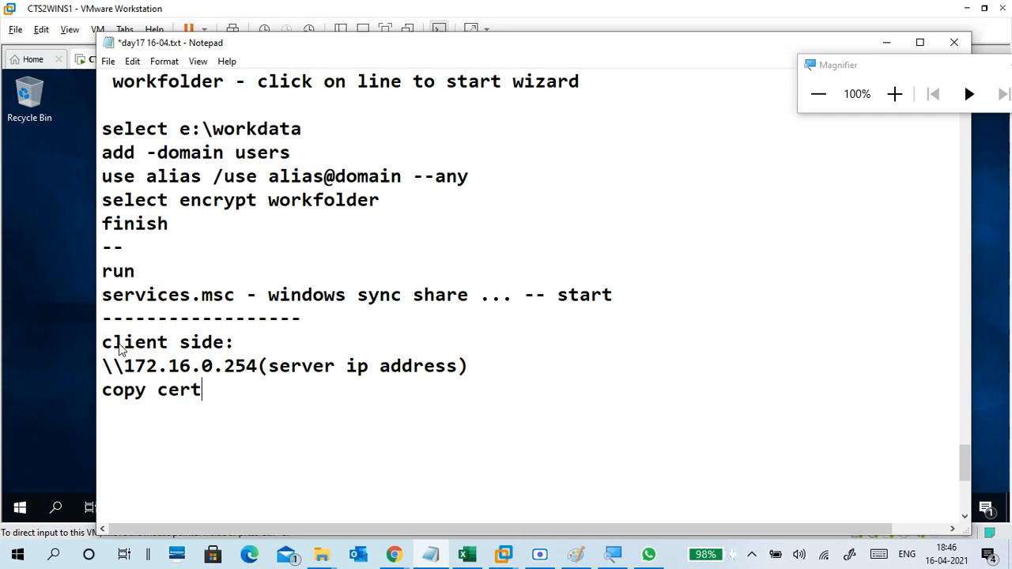
type(" from")
type("o")
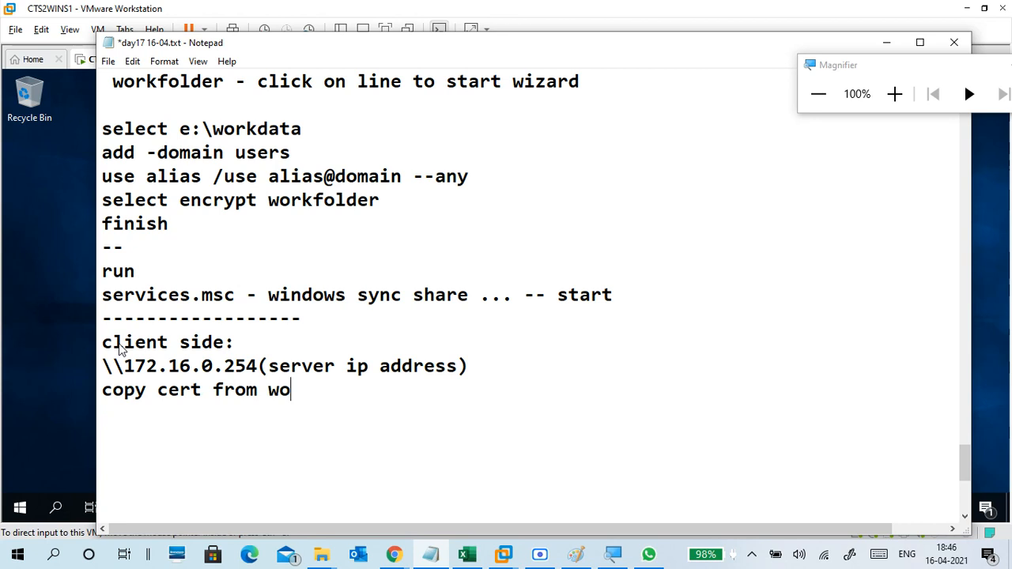
key("BackSpace")
key("BackSpace")
type("keyfiles")
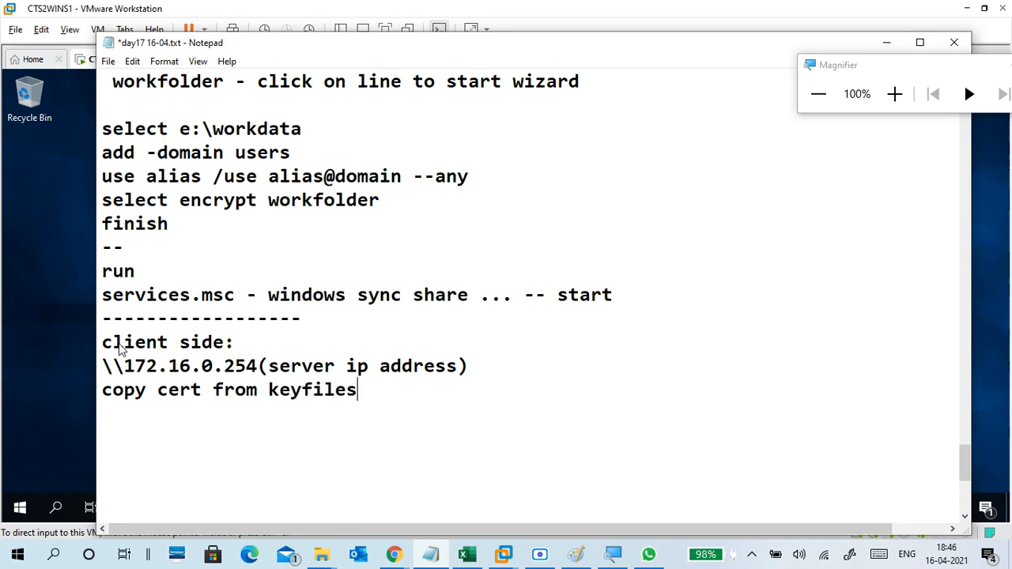
type(" folder")
key("Return")
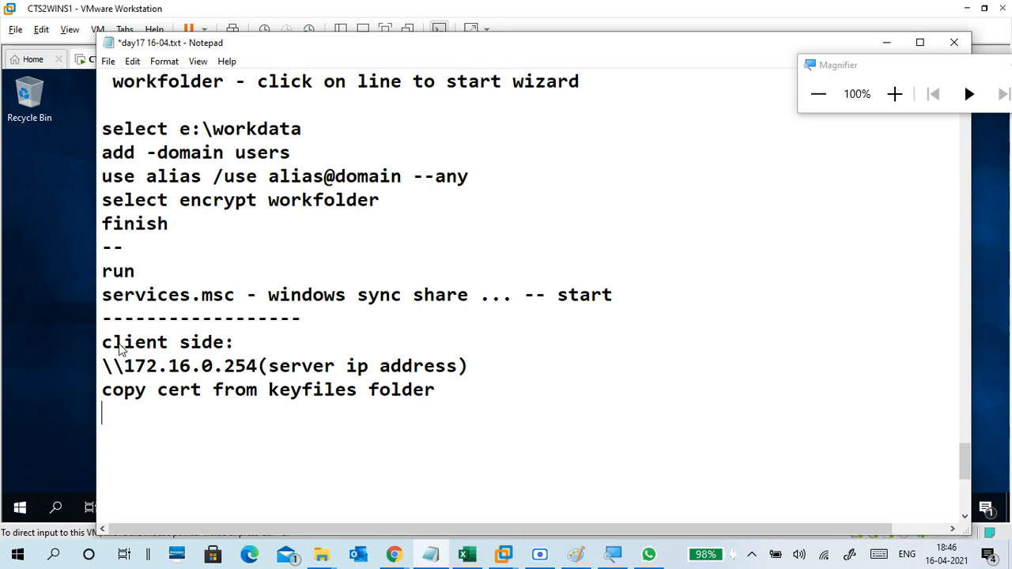
type("to c:keys")
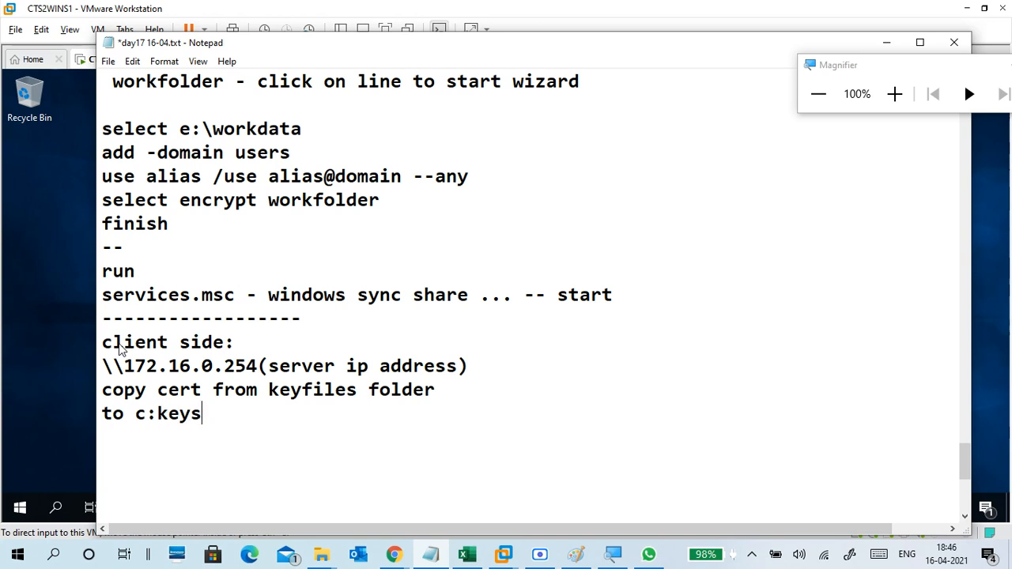
key("Left")
key("Left")
key("Left")
key("Left")
Fix the path to 'c:\keys', then add 'install cert (import cert)' and a '---' separator.
type("\\")
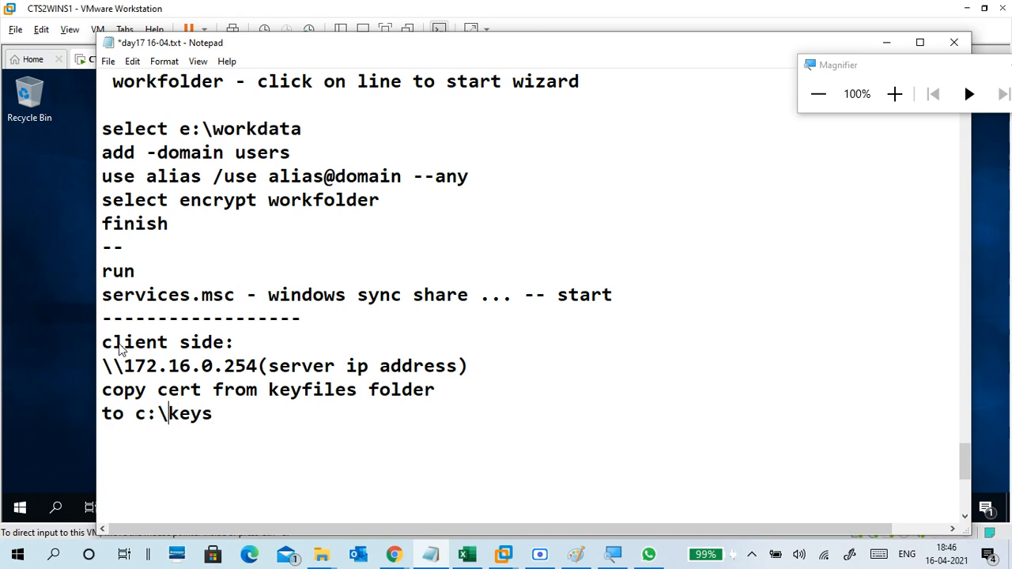
scroll(146, 329, "down", 2)
left_click(165, 315)
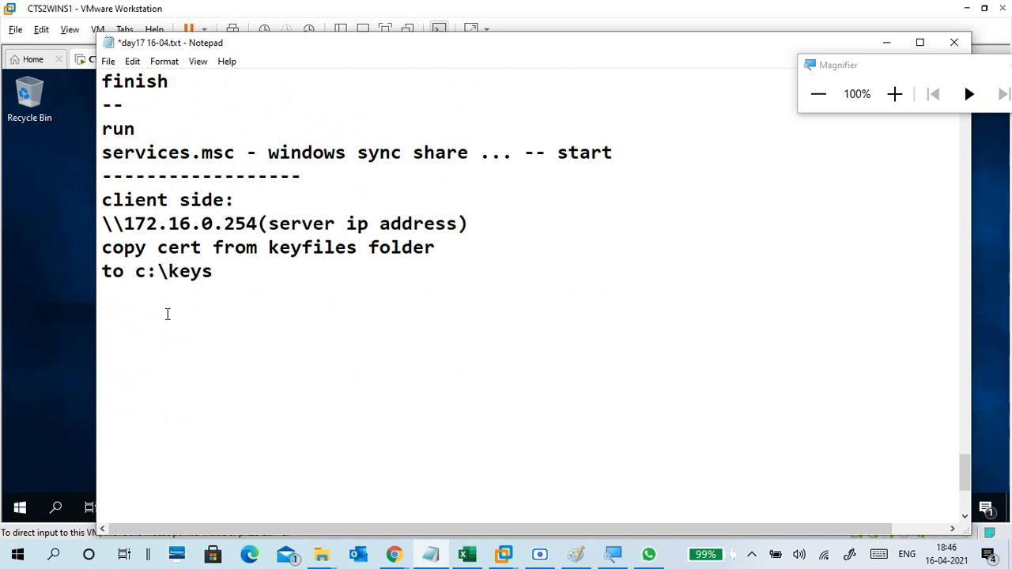
type("install ")
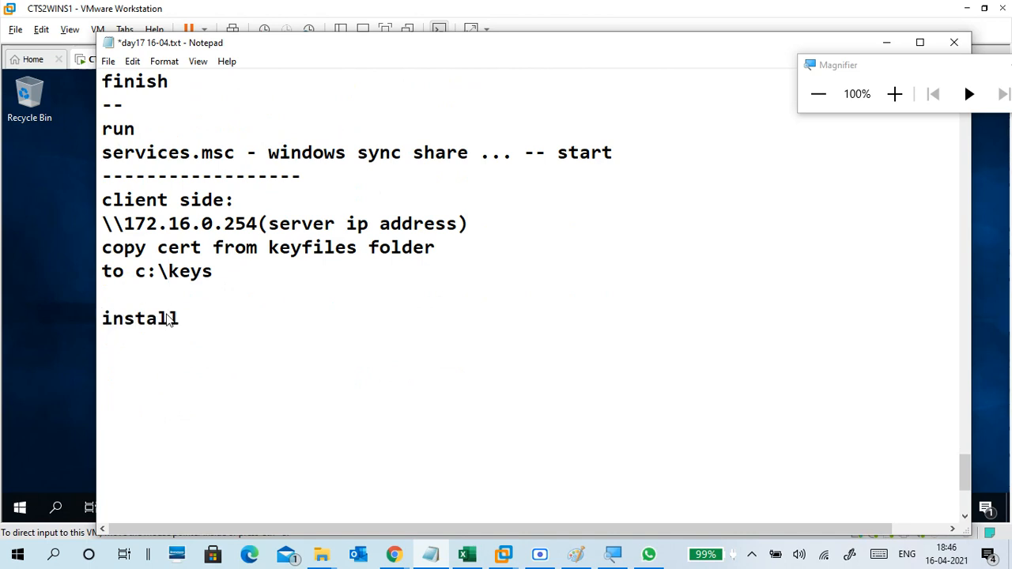
type("cert (")
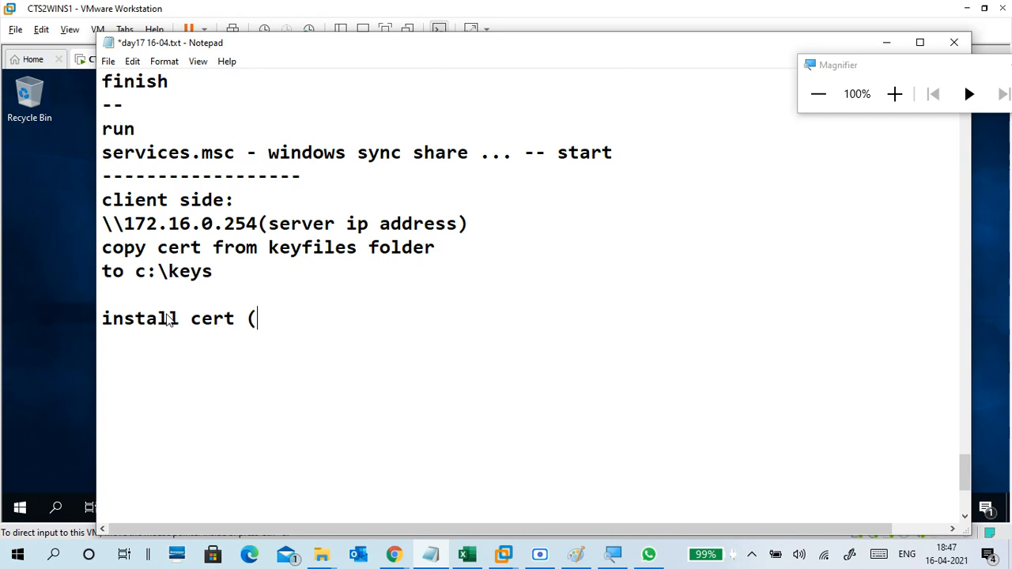
key("BackSpace")
type("(impo")
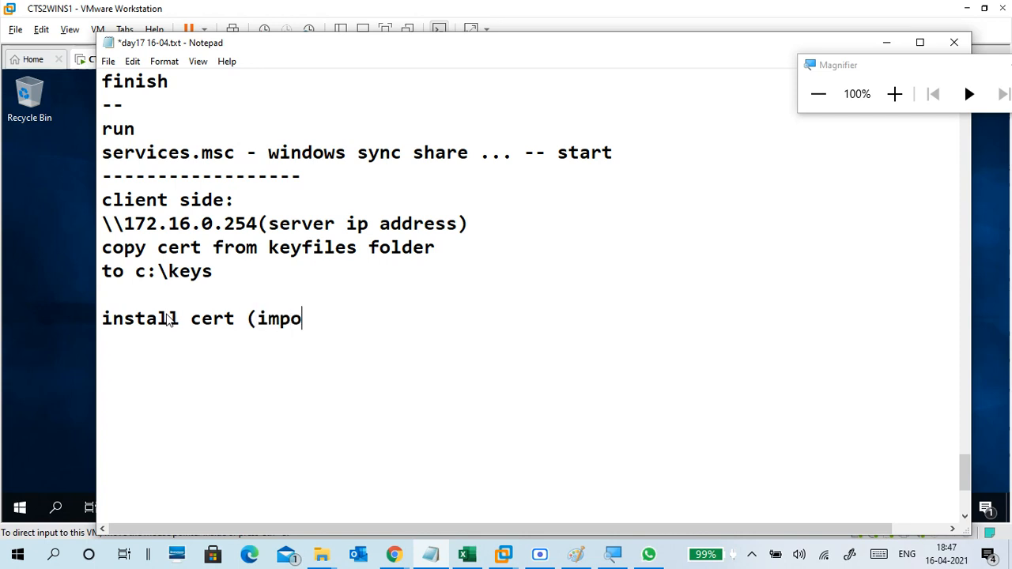
type("rt cert)")
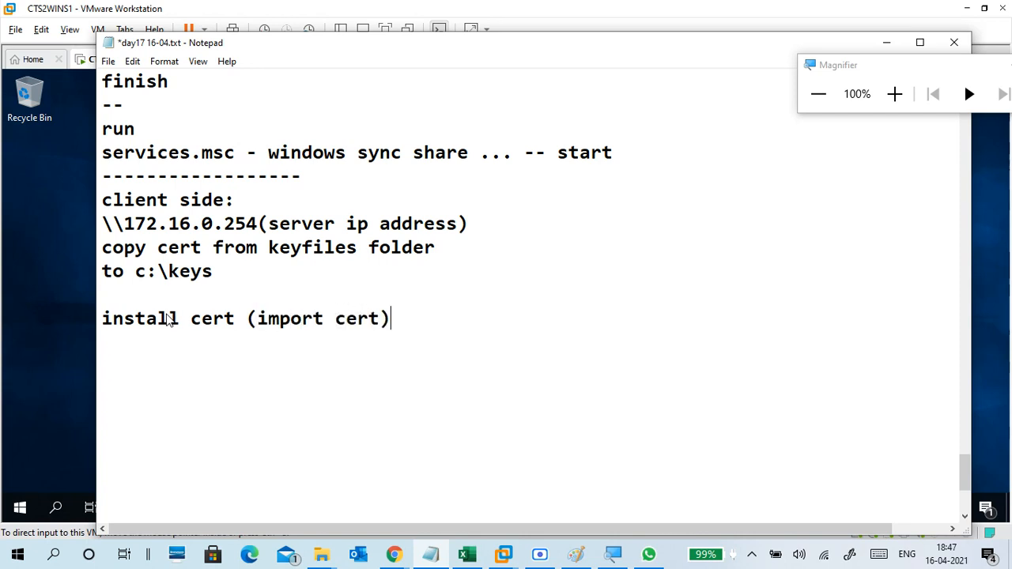
key("Return")
key("Return")
scroll(162, 316, "down", 2)
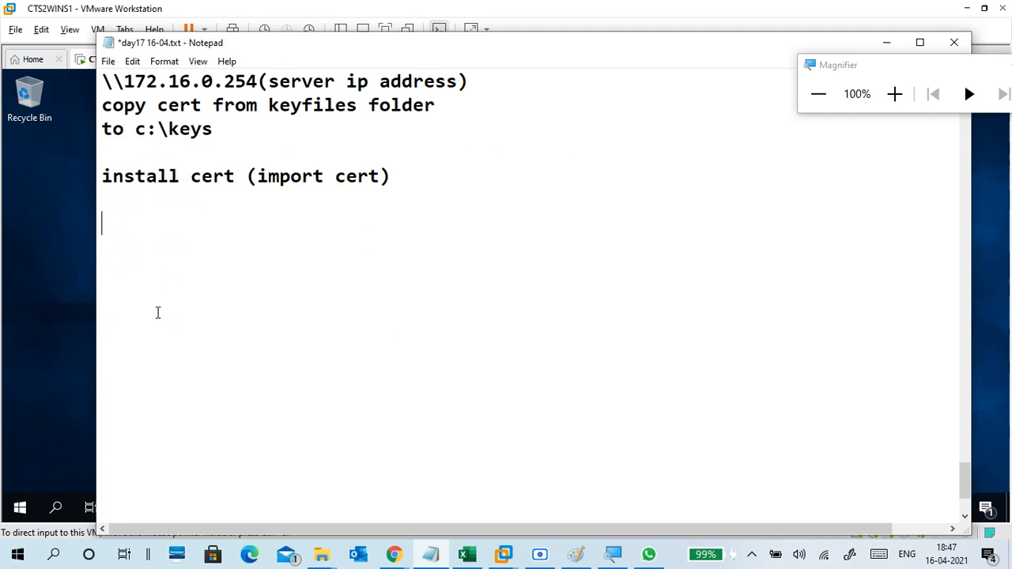
type("---")
key("Return")
Start a 'control panel -- ' line below the separator.
type("control pana")
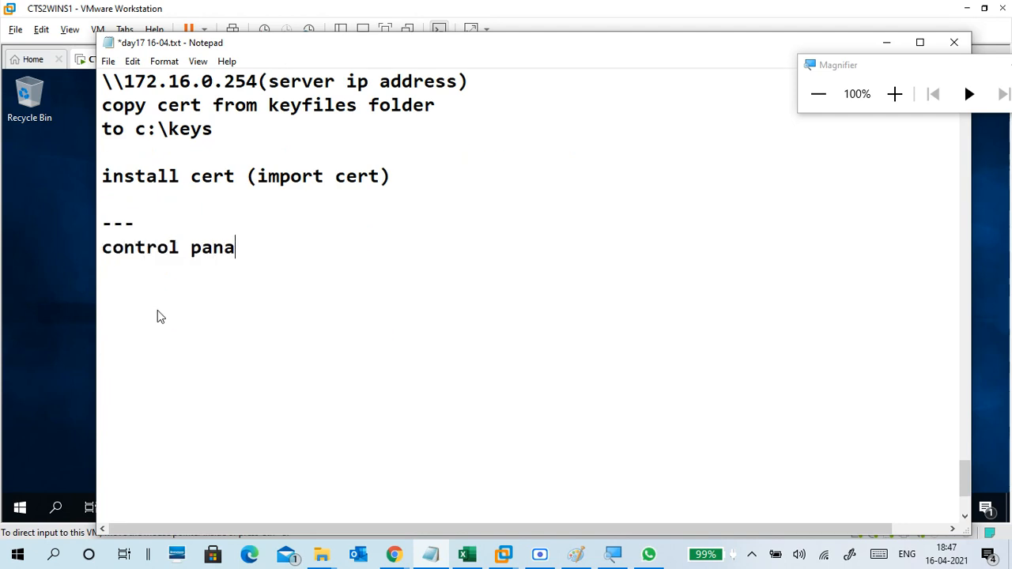
key("BackSpace")
type("ek")
key("BackSpace")
key("BackSpace")
type("l -- list")
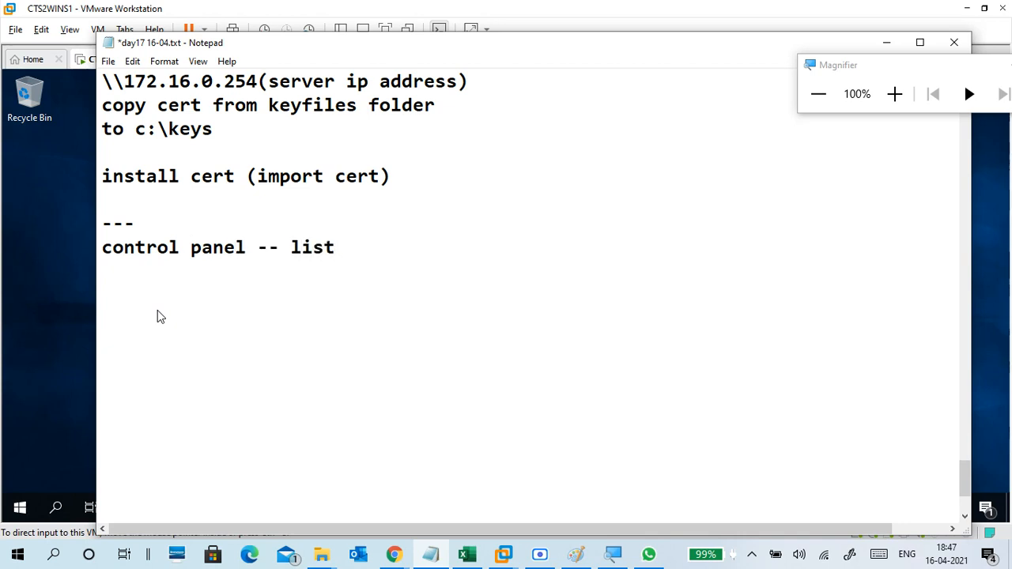
key("BackSpace")
key("BackSpace")
key("BackSpace")
key("BackSpace")
type("long")
key("BackSpace")
key("BackSpace")
key("BackSpace")
key("BackSpace")
key("BackSpace")
Complete 'control panel -- work folder' and add a '-use url' step.
left_click_drag(277, 46, 273, 79)
type("w")
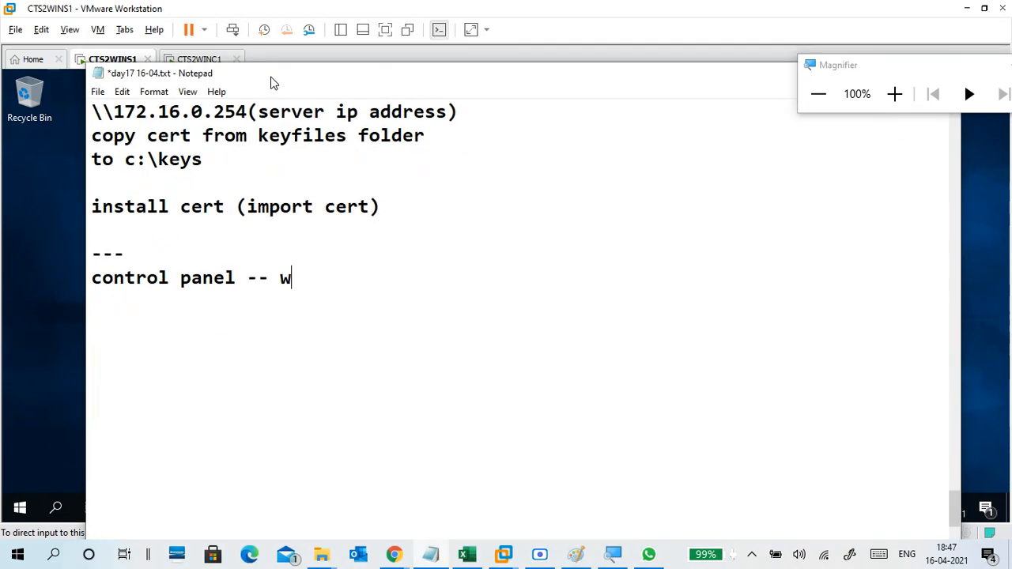
type("ork folder")
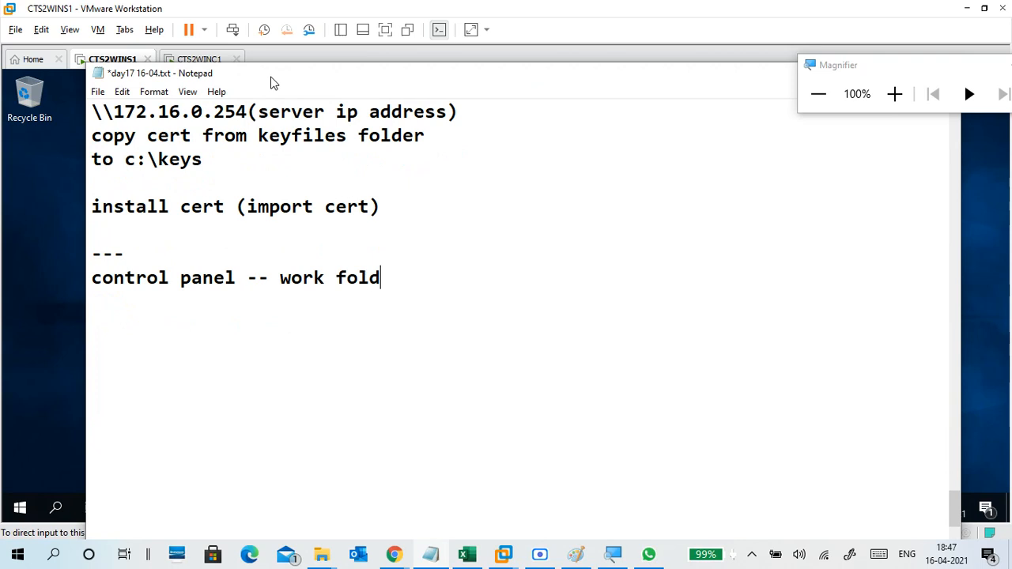
key("Return")
key("Return")
type("-")
key("BackSpace")
key("BackSpace")
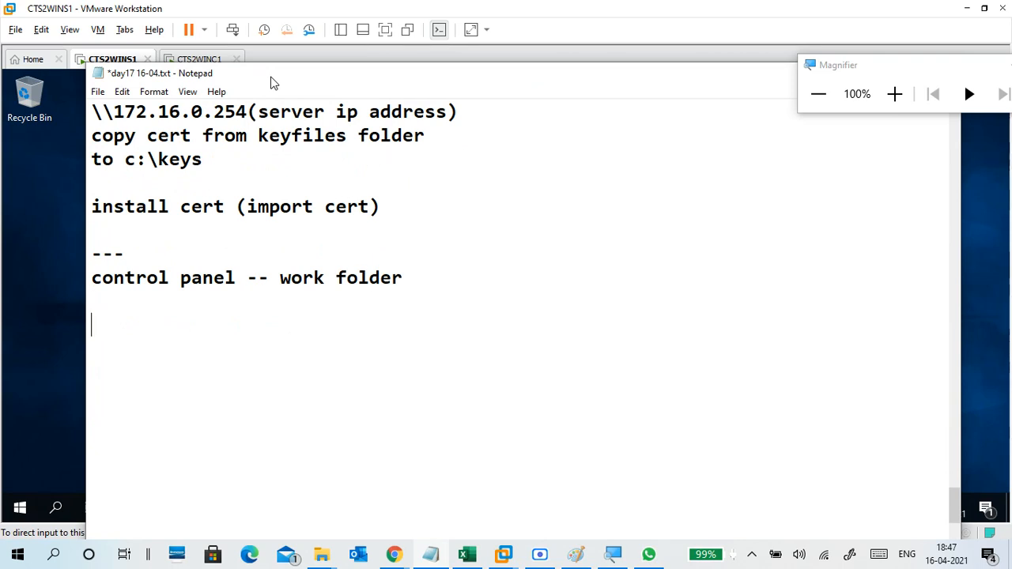
type("-")
key("BackSpace")
type("-")
key("Return")
type("user ")
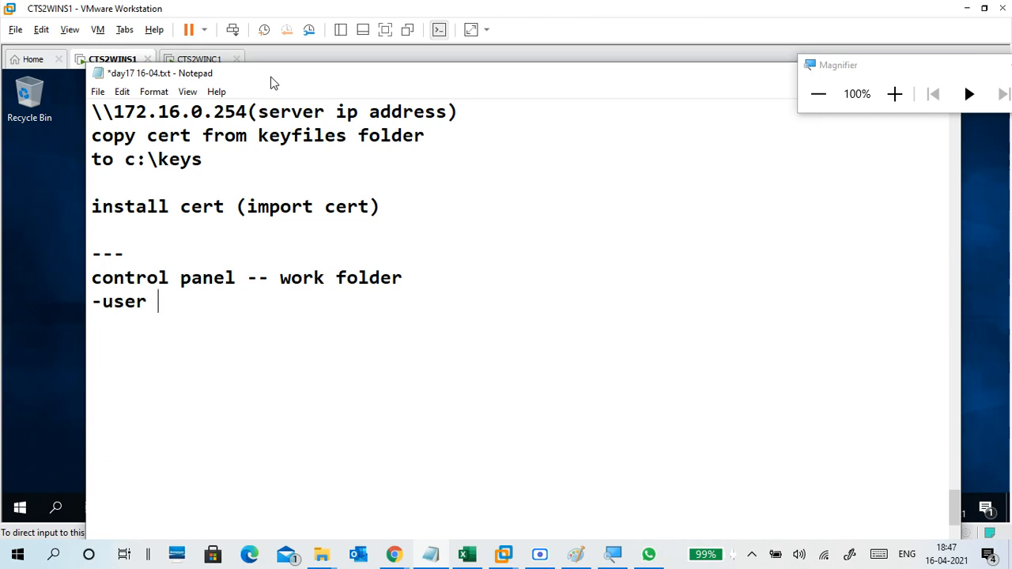
type("url")
key("Left")
key("Left")
key("Left")
key("Left")
key("Left")
key("BackSpace")
key("Right")
key("Right")
key("Right")
key("Right")
key("Return")
type("-htt")
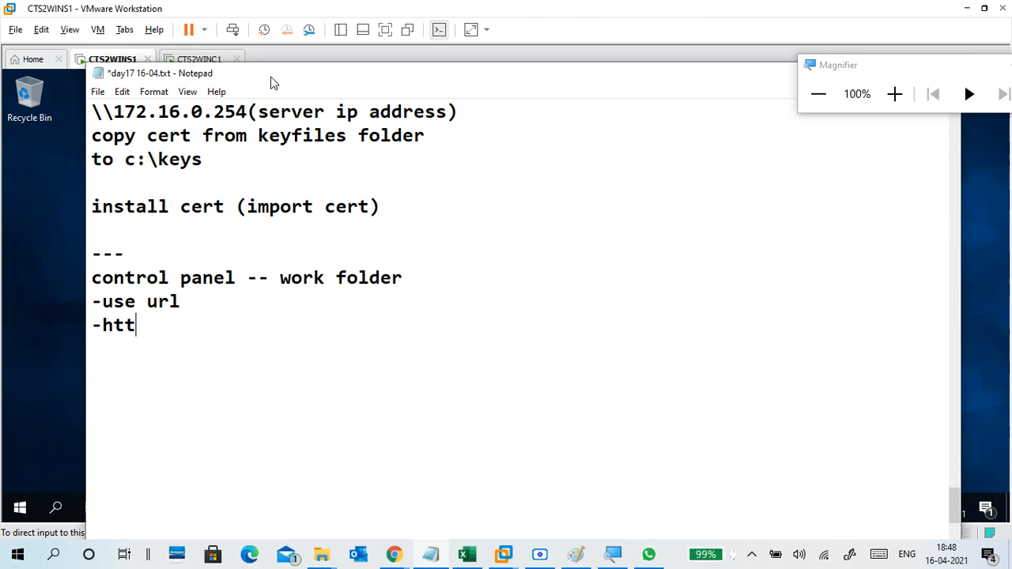
type("ps://fqdn")
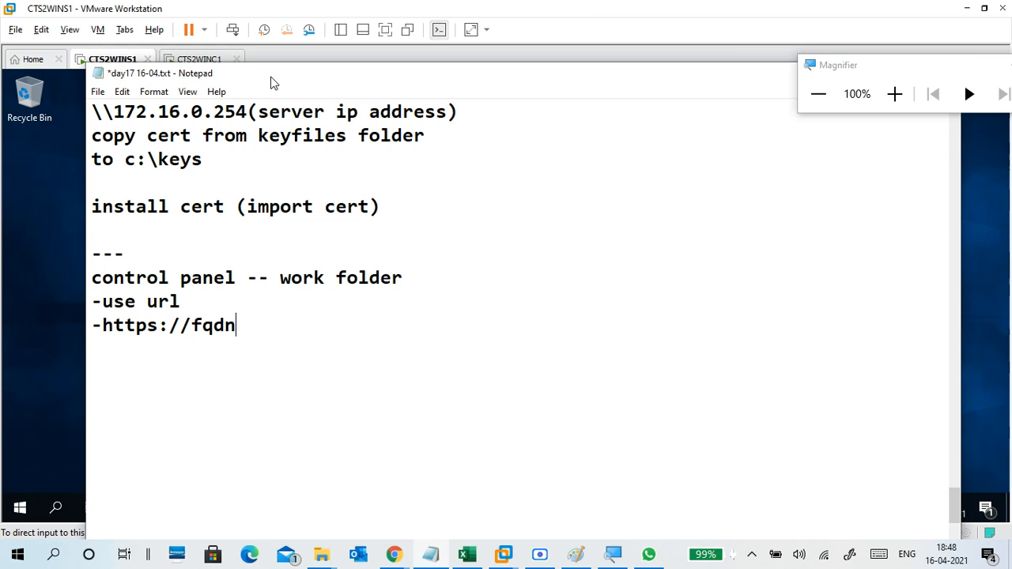
key("Left")
key("Left")
key("Left")
key("Left")
type("(")
key("Right")
key("Right")
key("Right")
key("Right")
type(")")
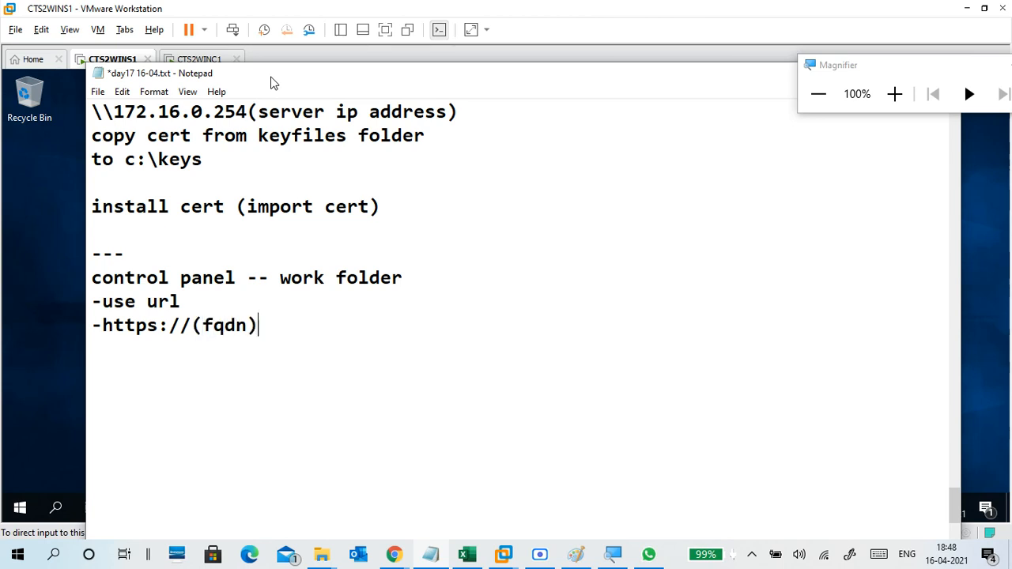
type(" --")
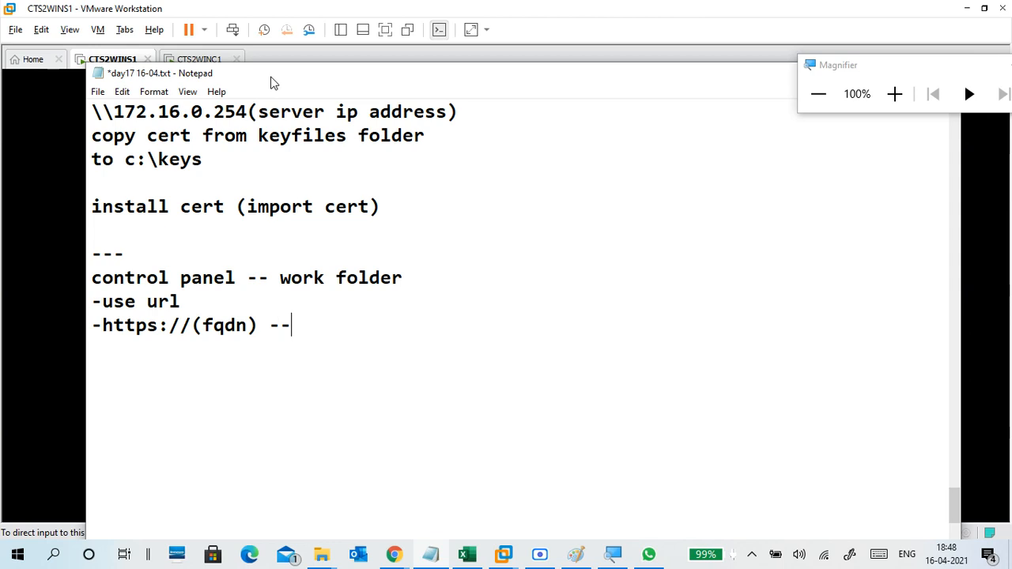
type("http")
type("s:")
type("//c")
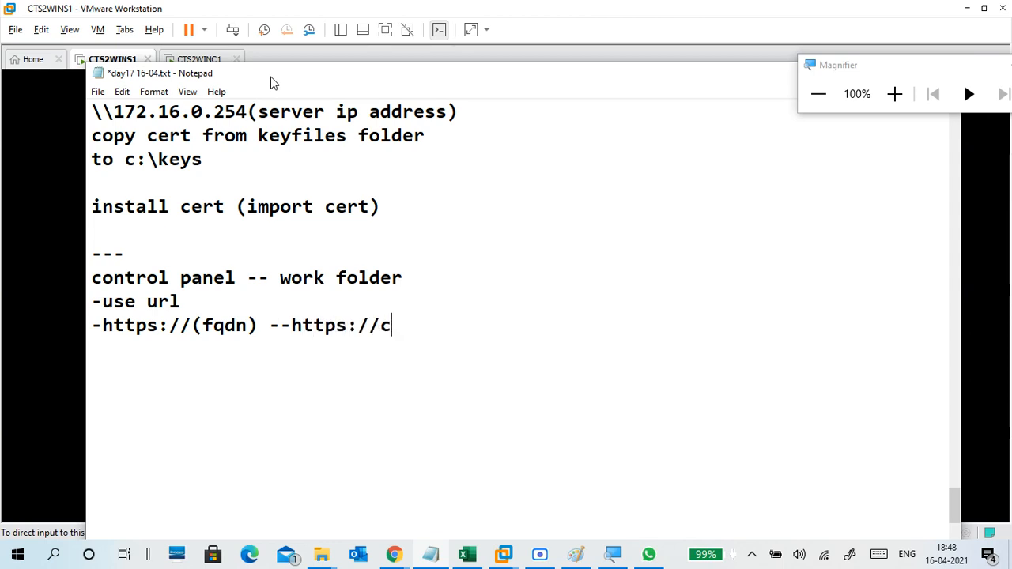
type("ts2wis")
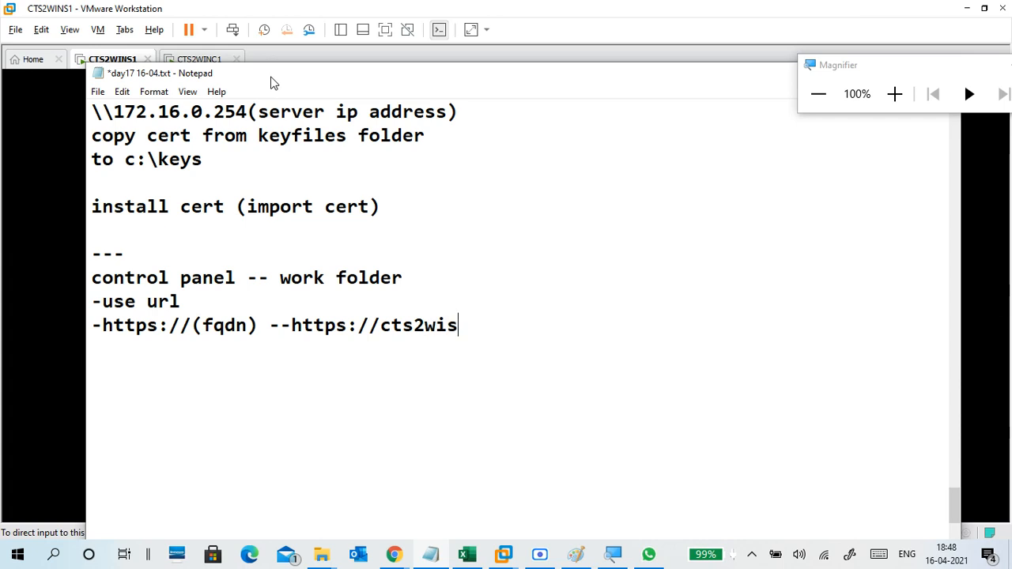
key("BackSpace")
type("ns1.vedic.com")
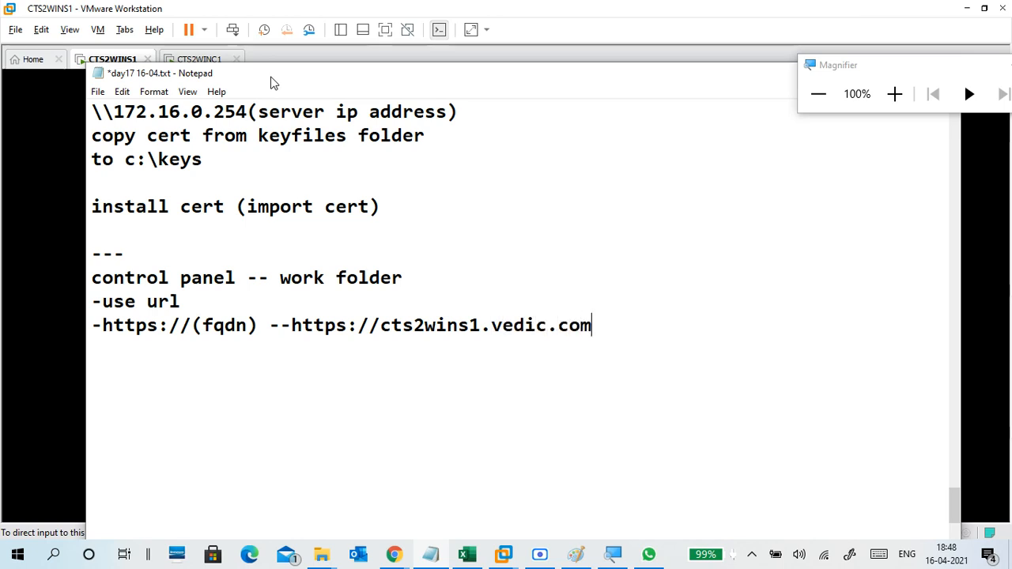
key("Return")
type("-")
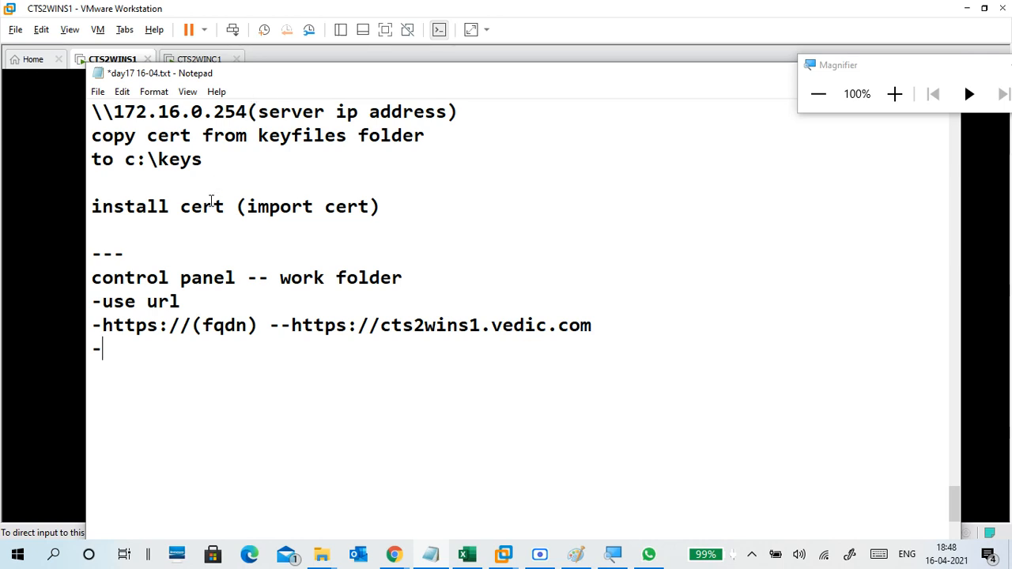
Add the '-next' and '-accept lic' steps after the URL line.
scroll(214, 202, "up", 2)
scroll(226, 226, "down", 2)
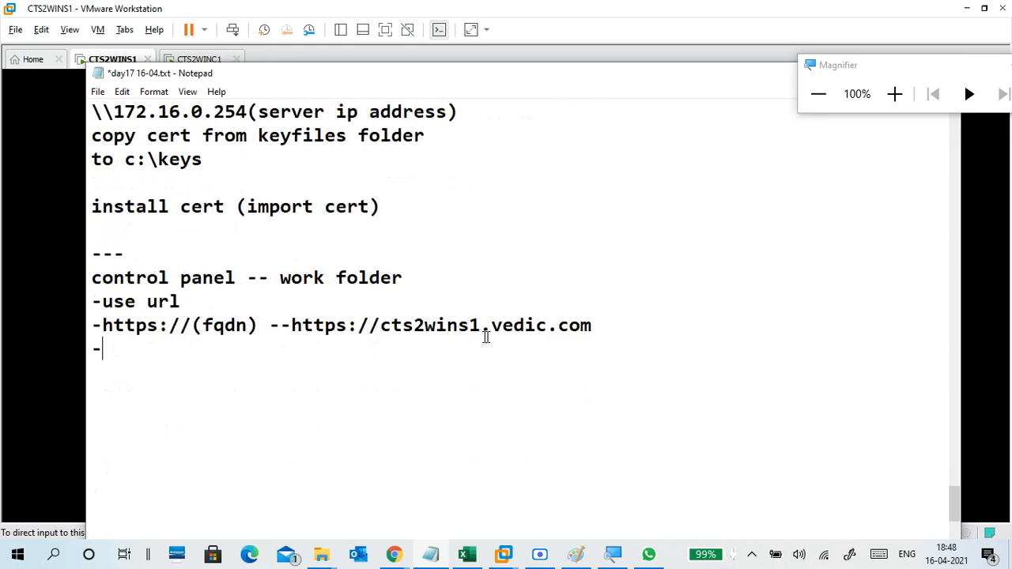
left_click_drag(603, 328, 292, 329)
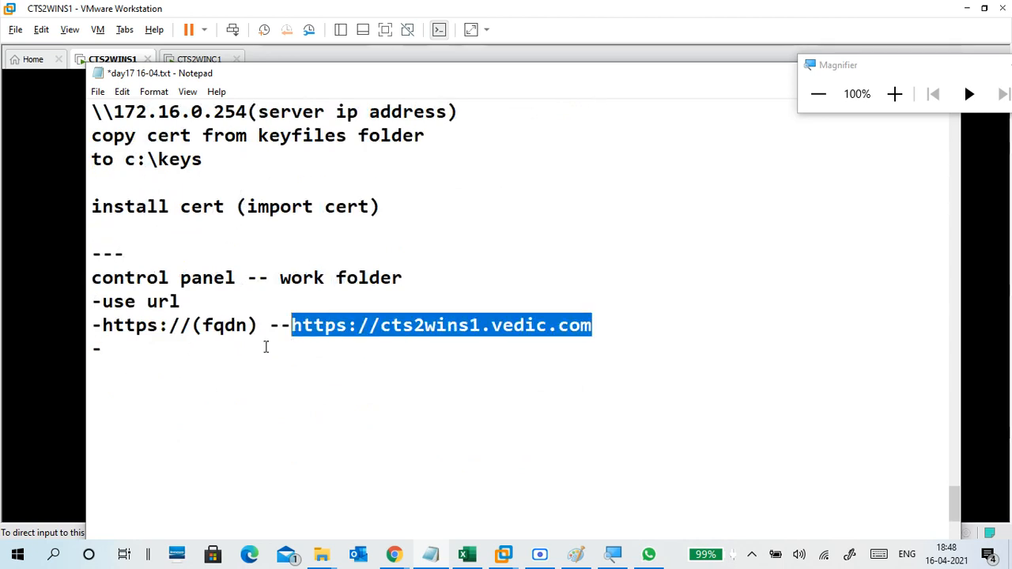
left_click(265, 348)
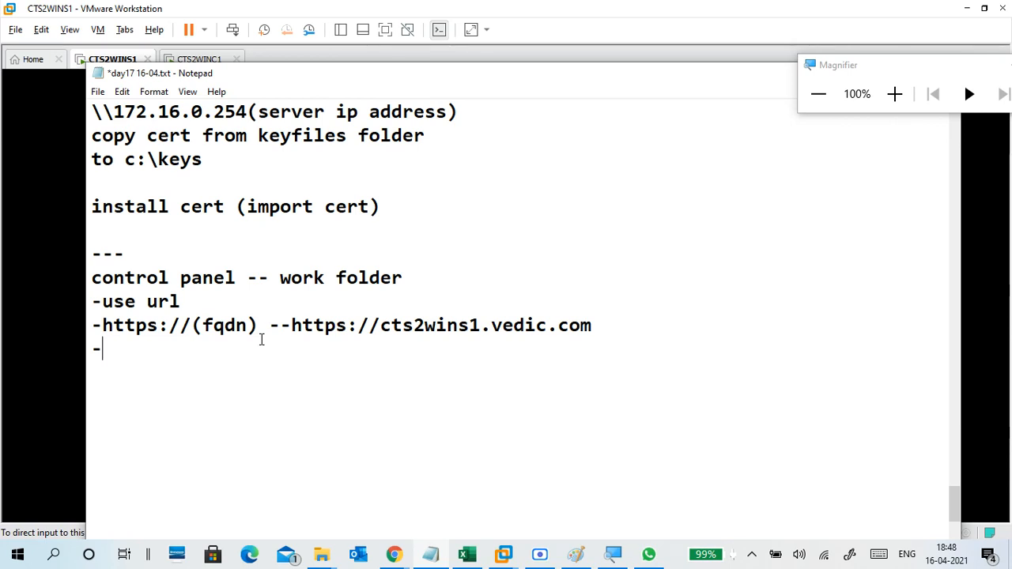
type("accept ")
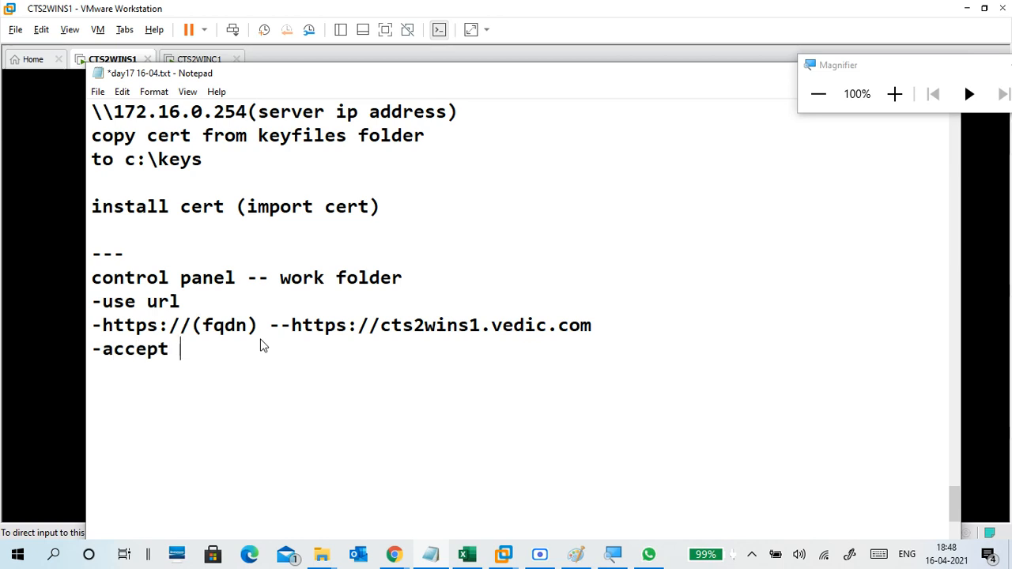
type("lic")
key("Left")
key("Left")
key("Left")
key("Home")
key("Right")
type("next")
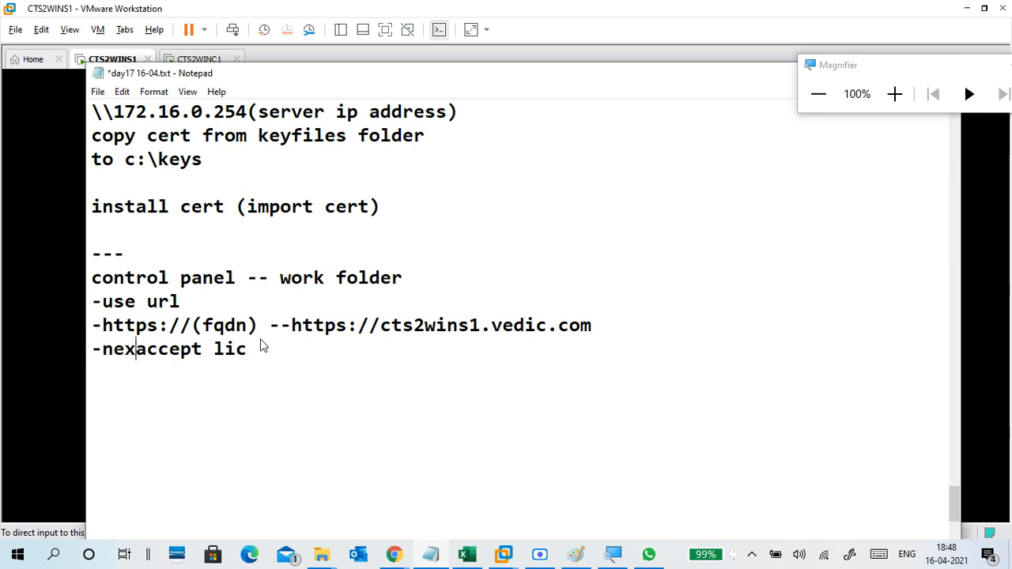
key("Return")
Add a '-verify' step and a long dashed separator line.
type("-")
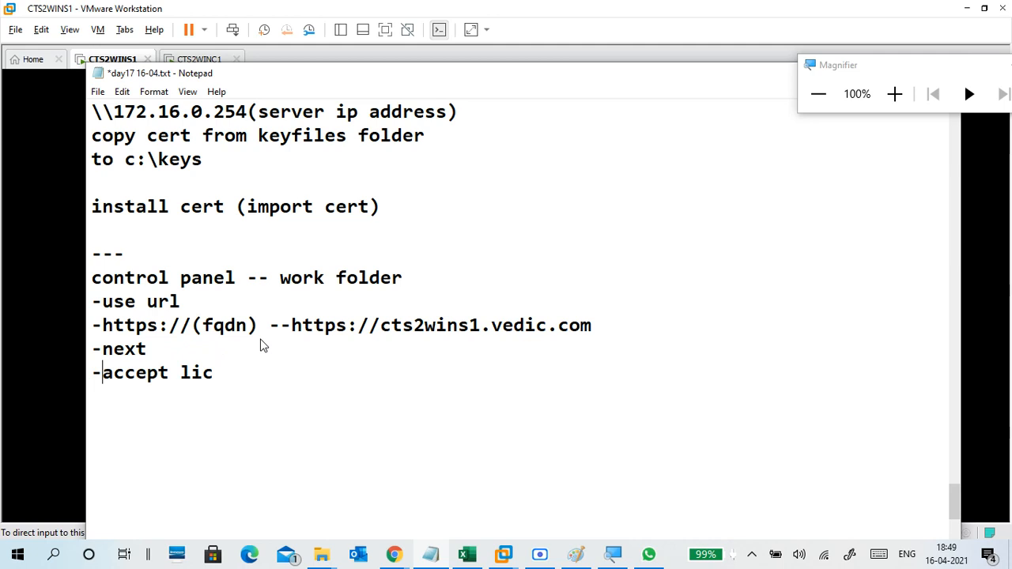
key("End")
key("Return")
type("-verify")
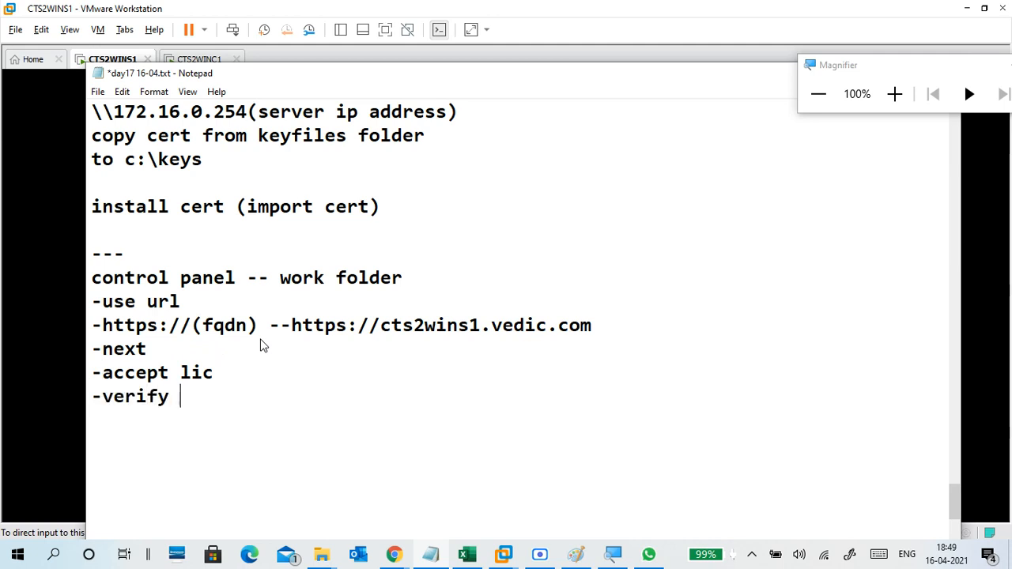
key("Return")
type("---------------------------------------")
Save the day17 16-04.txt notes from the File menu and leave the notes window.
left_click(98, 92)
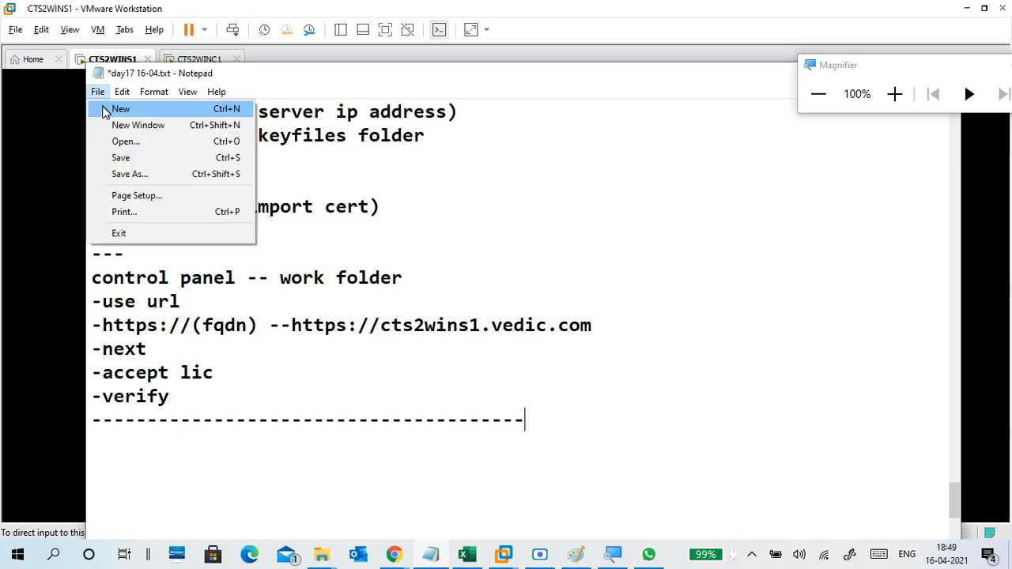
left_click(115, 157)
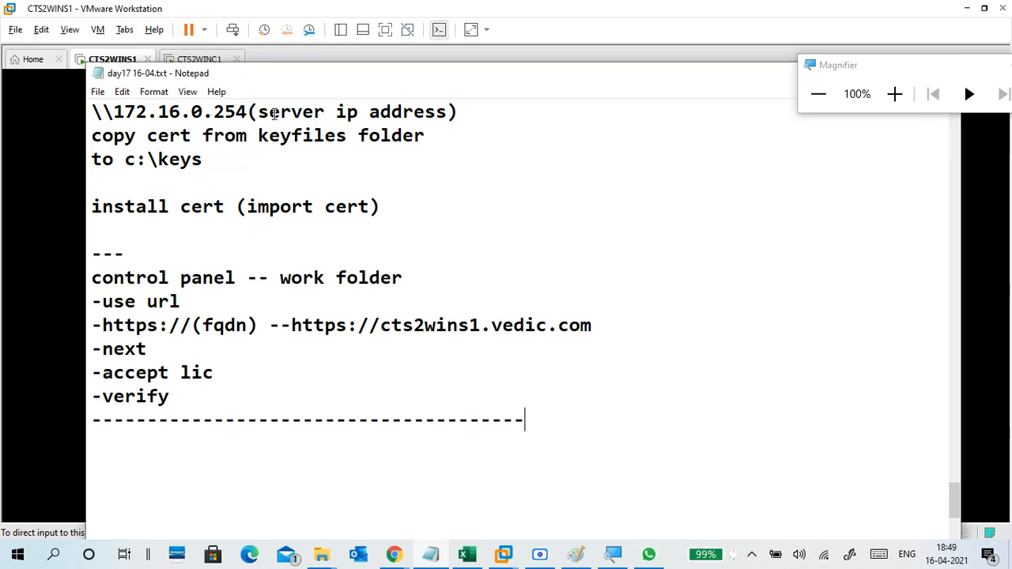
scroll(311, 201, "up", 11)
left_click(296, 2)
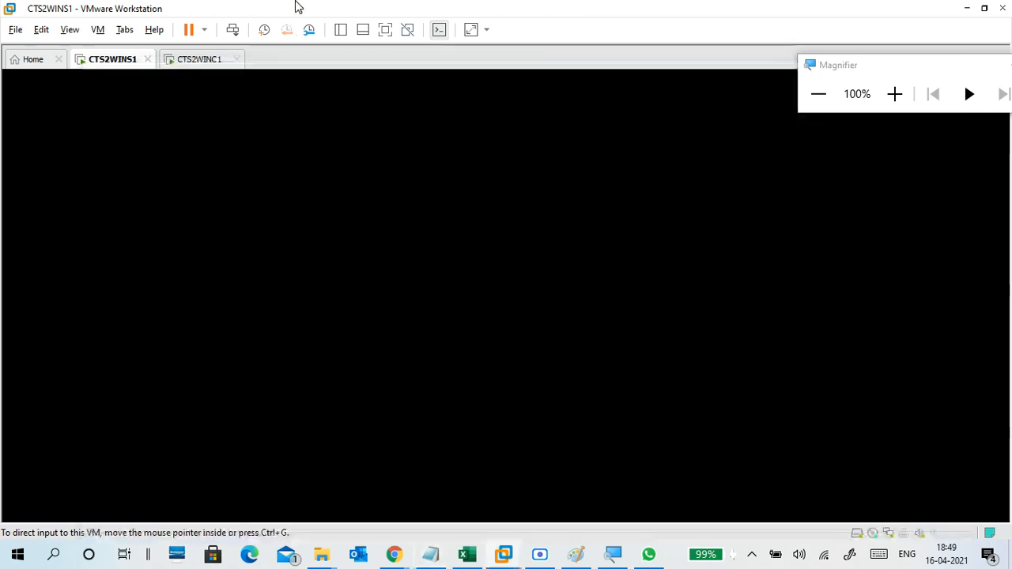